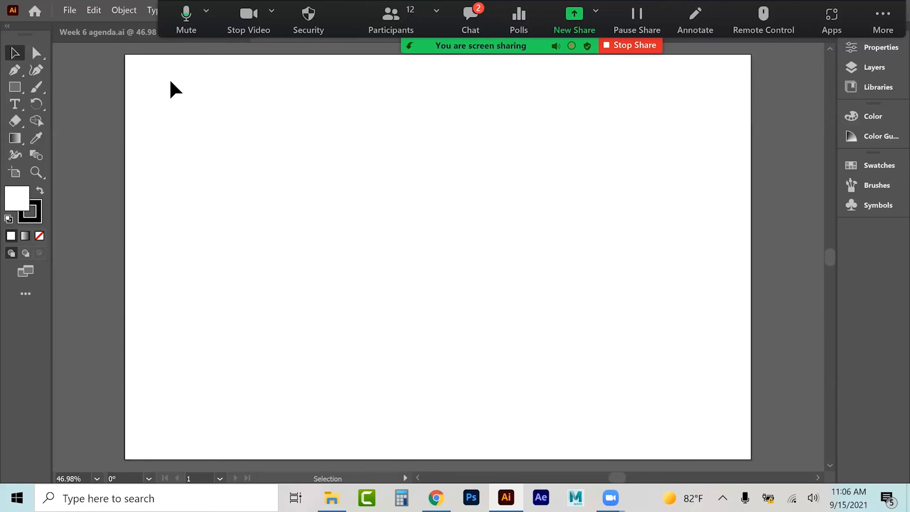
# Step: Place the Big+Fish image at the artboard's upper-left corner and enlarge it proportionally
pyautogui.click(72, 10)
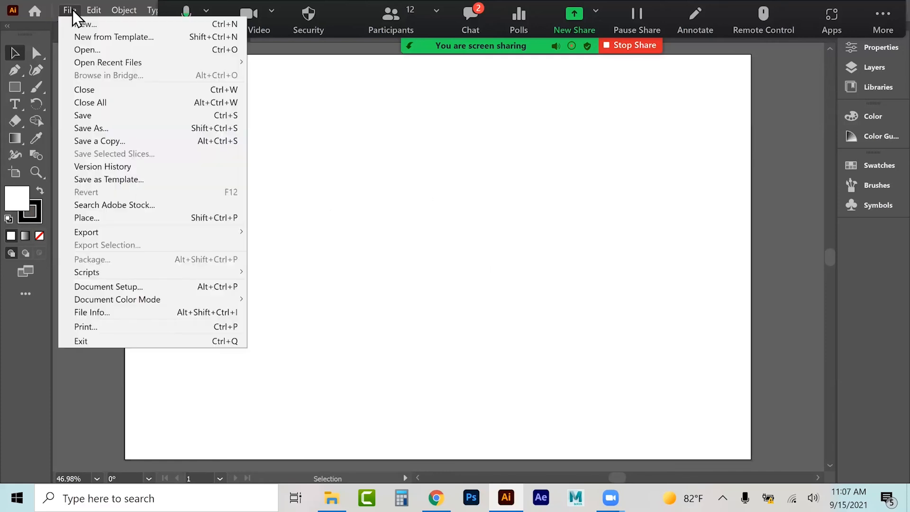
pyautogui.click(96, 220)
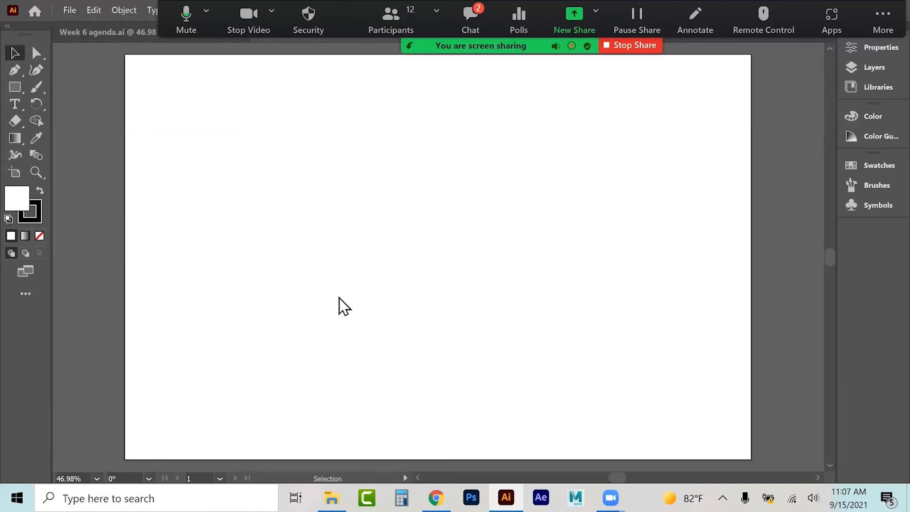
pyautogui.click(275, 138)
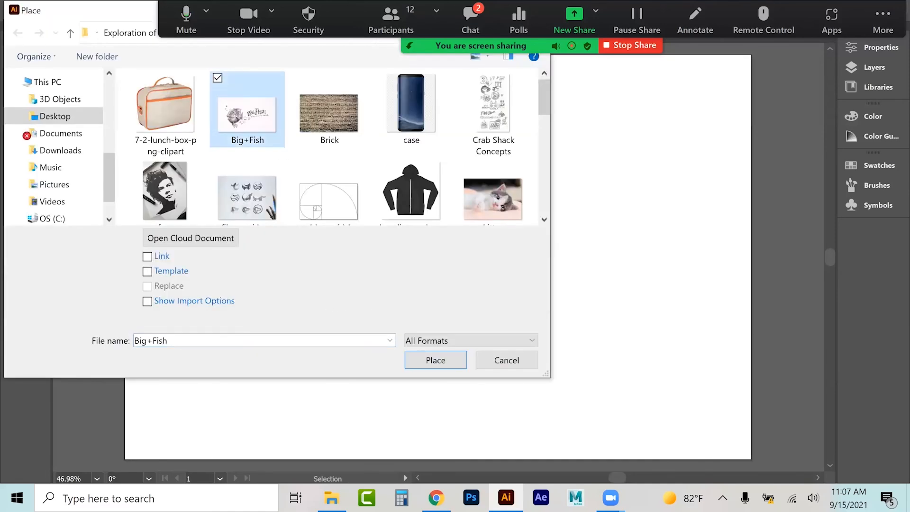
pyautogui.press('Return')
pyautogui.click(148, 74)
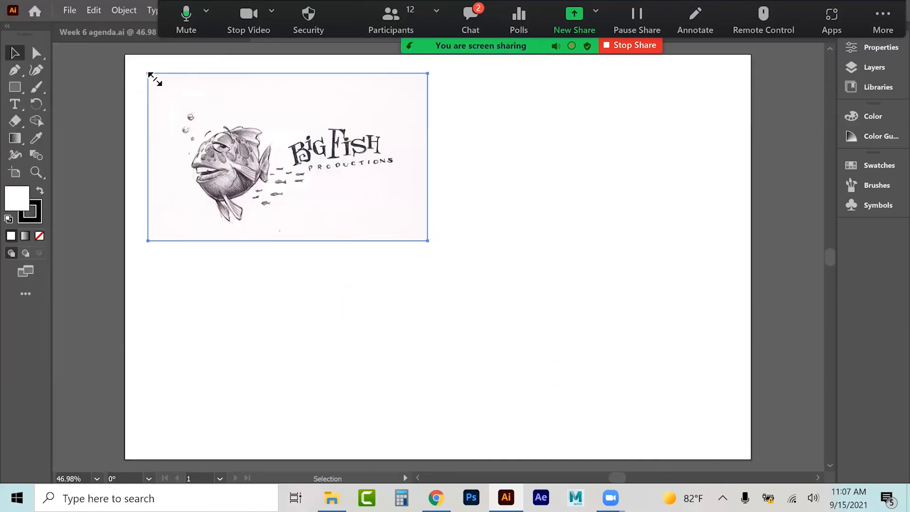
pyautogui.moveTo(428, 242); pyautogui.dragTo(622, 403)
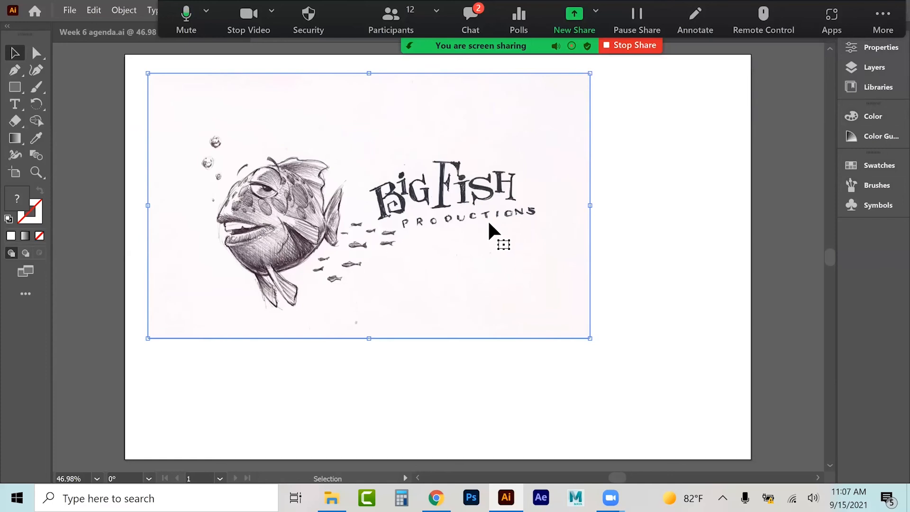
# Step: Lock Layer 1 and add a new layer above it for tracing
pyautogui.click(874, 67)
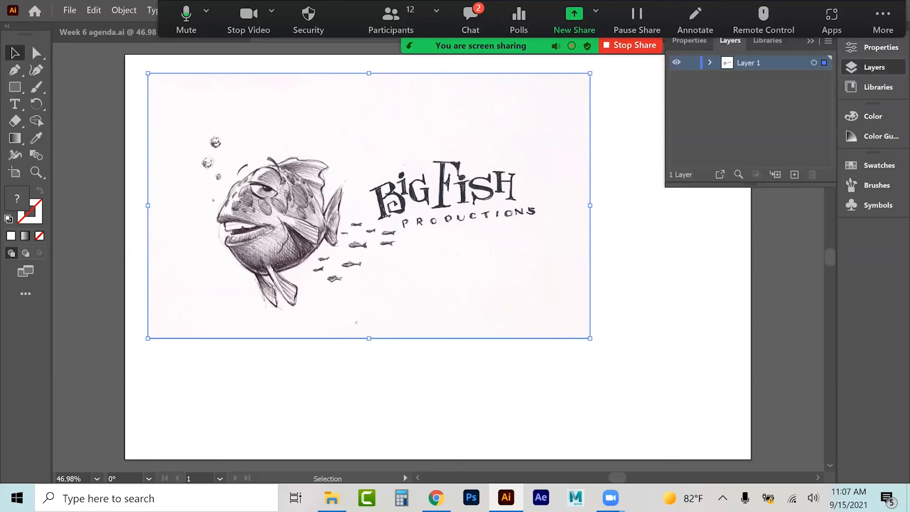
pyautogui.click(691, 63)
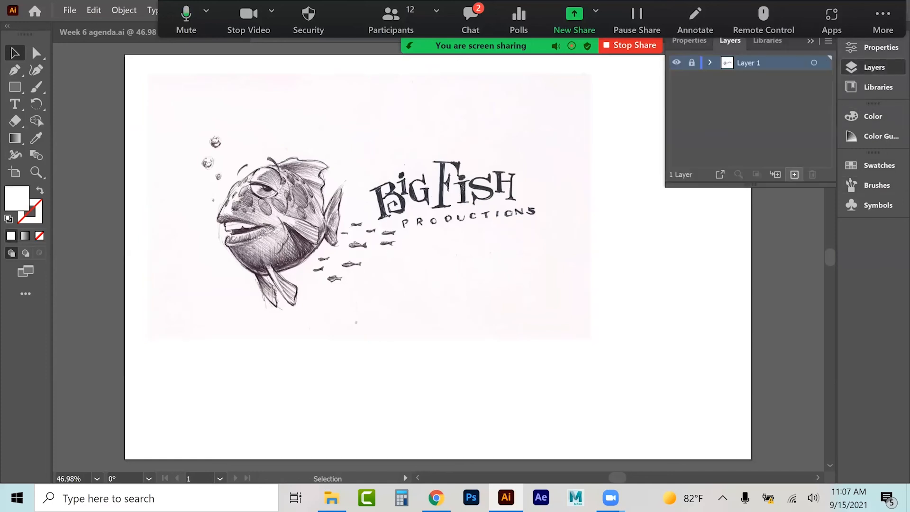
pyautogui.click(794, 174)
# Step: Trace the arc above the fish's eye with the Curvature tool using three points
pyautogui.click(40, 173)
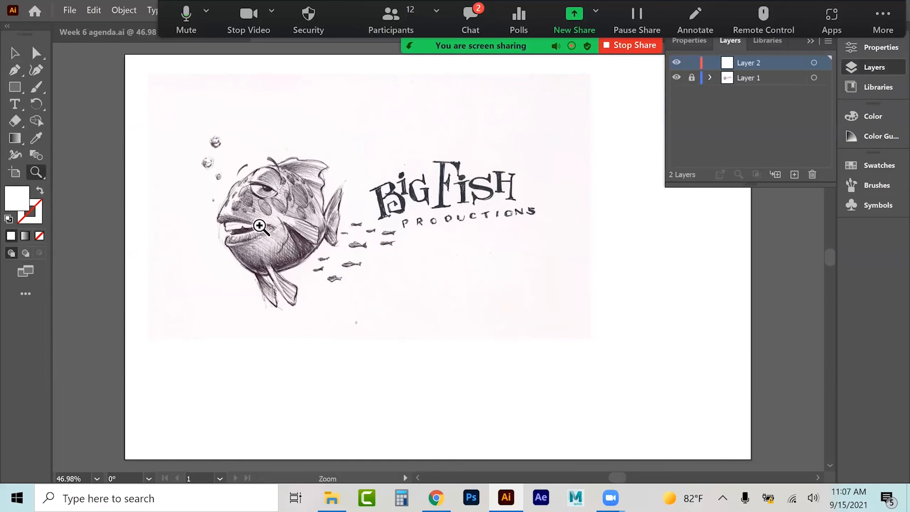
pyautogui.click(264, 226)
pyautogui.click(516, 293)
pyautogui.click(357, 211)
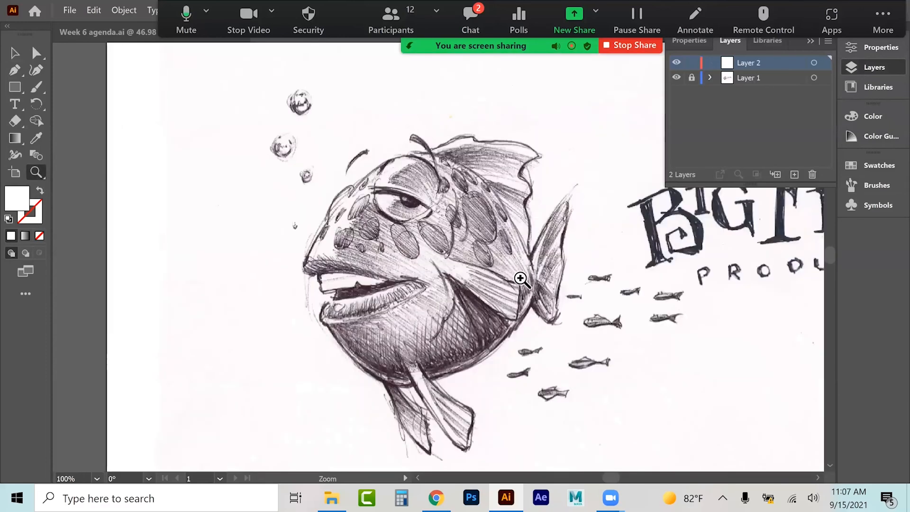
pyautogui.click(520, 280)
pyautogui.click(239, 215)
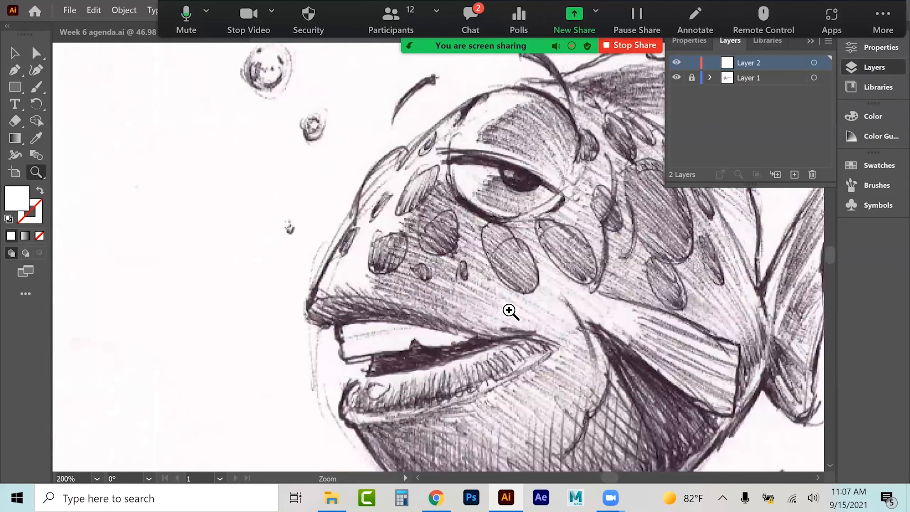
pyautogui.click(507, 309)
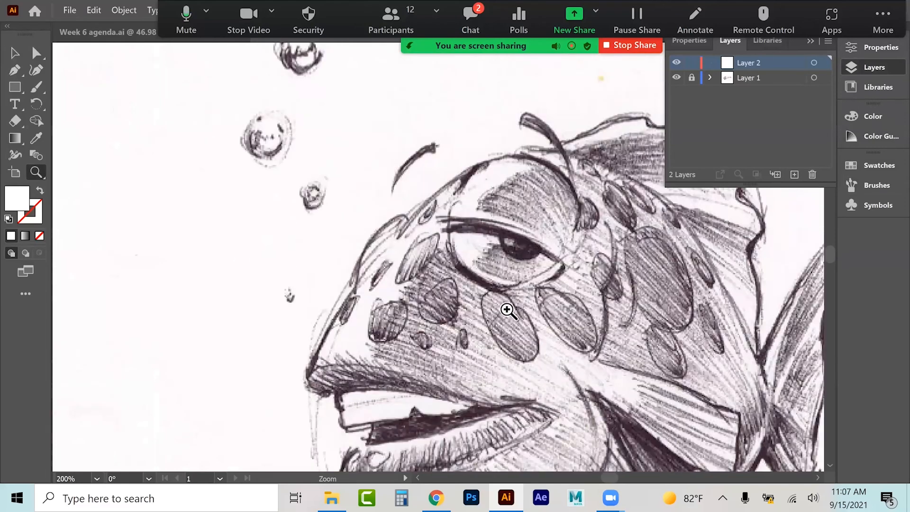
pyautogui.click(18, 73)
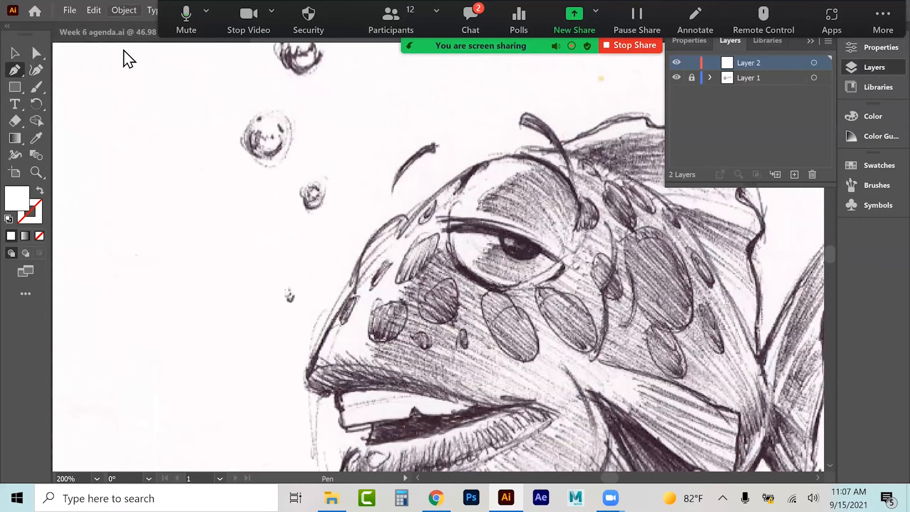
pyautogui.click(36, 71)
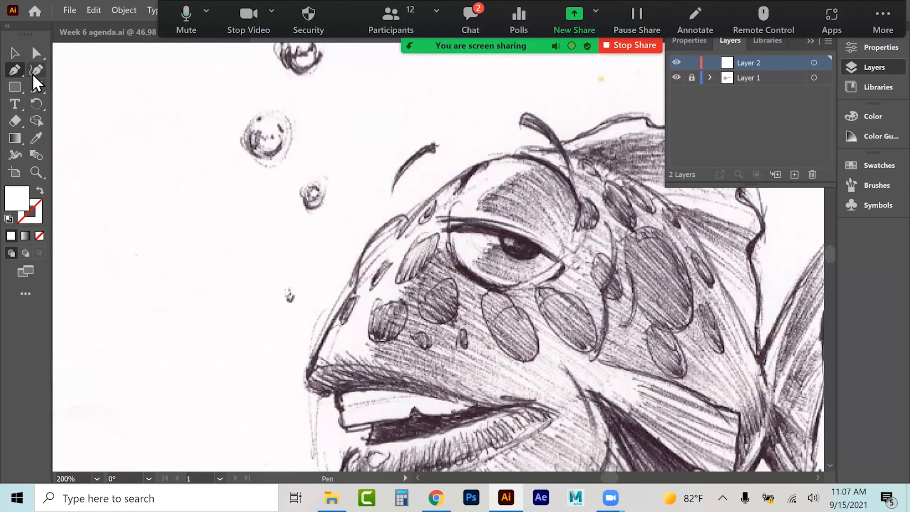
pyautogui.click(455, 192)
pyautogui.click(577, 227)
pyautogui.moveTo(578, 227); pyautogui.dragTo(530, 157)
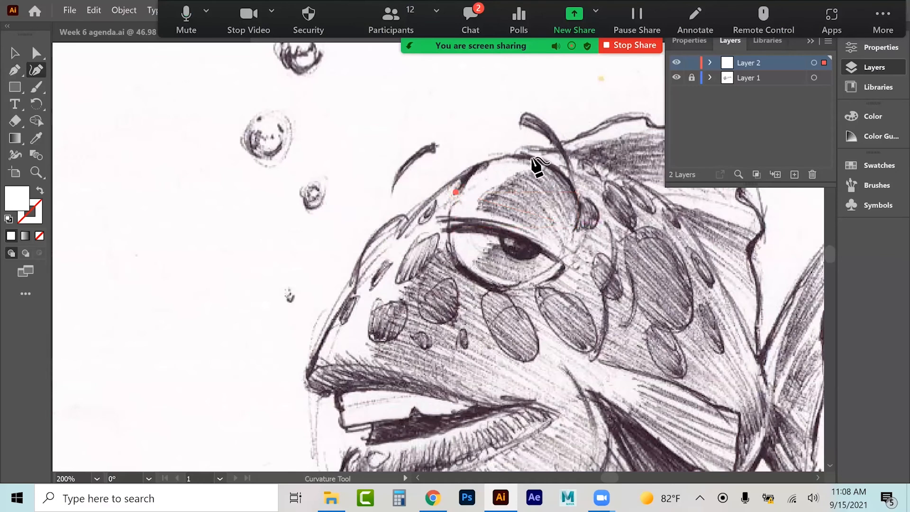
pyautogui.click(574, 232)
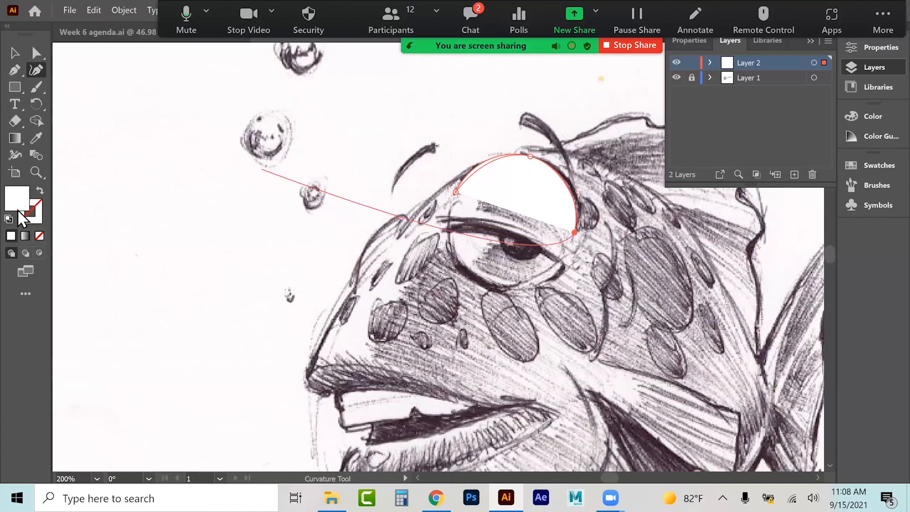
# Step: Remove the arc's fill and set its stroke colour to 2eff03
pyautogui.click(9, 219)
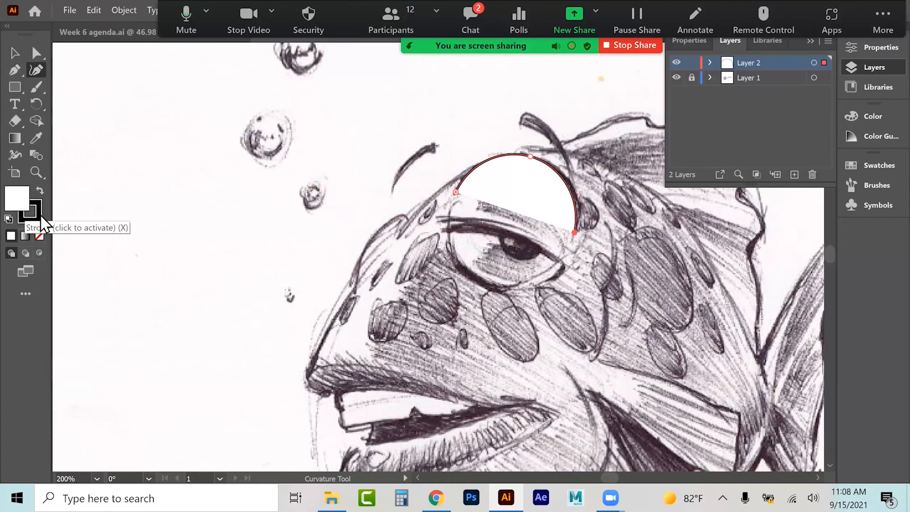
pyautogui.click(40, 237)
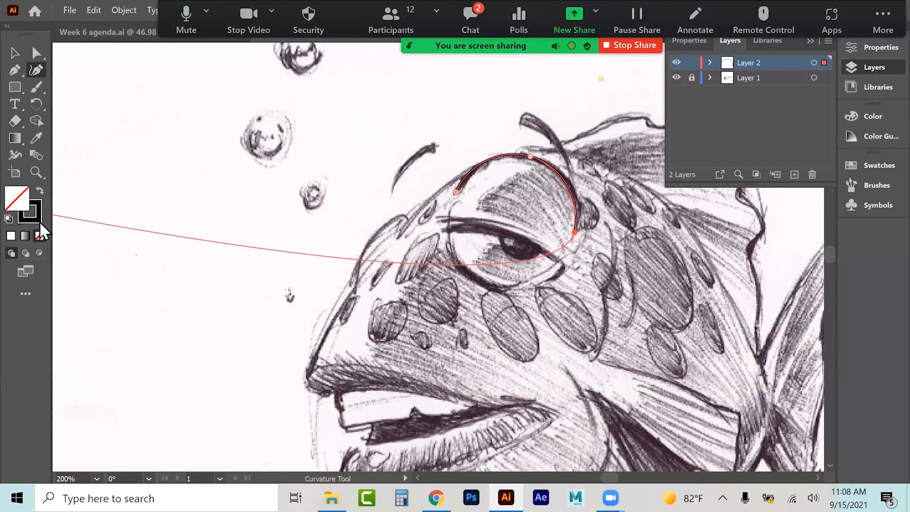
pyautogui.doubleClick(40, 222)
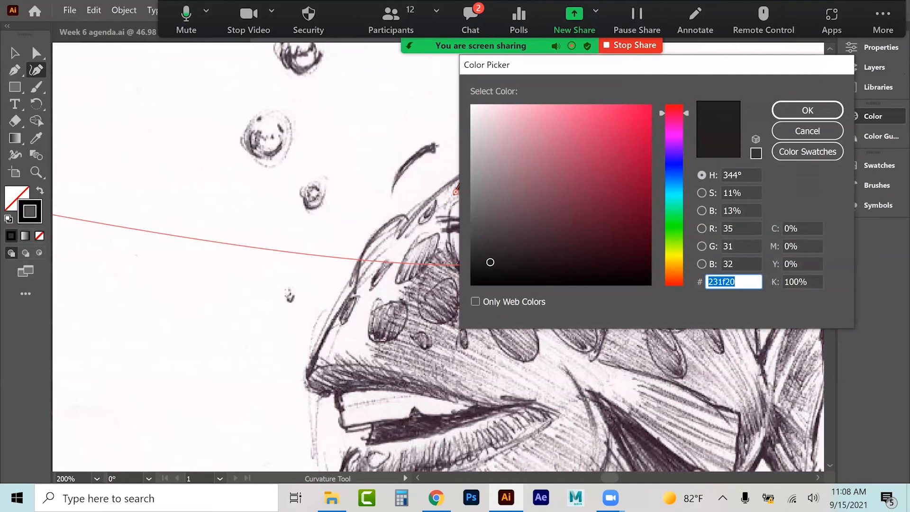
pyautogui.write('2eff03')
pyautogui.press('Tab')
pyautogui.press('Return')
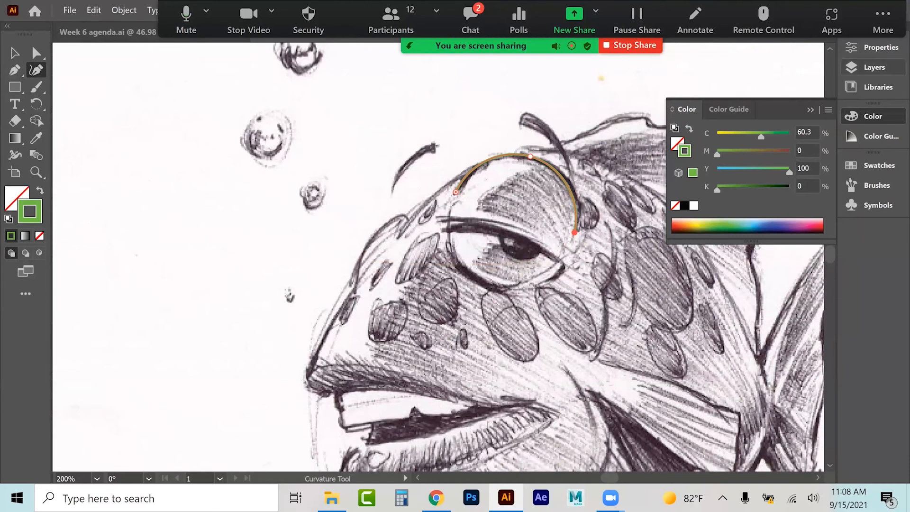
# Step: Select the arc and set its stroke weight to 6 pt
pyautogui.click(15, 53)
pyautogui.click(511, 158)
pyautogui.click(540, 159)
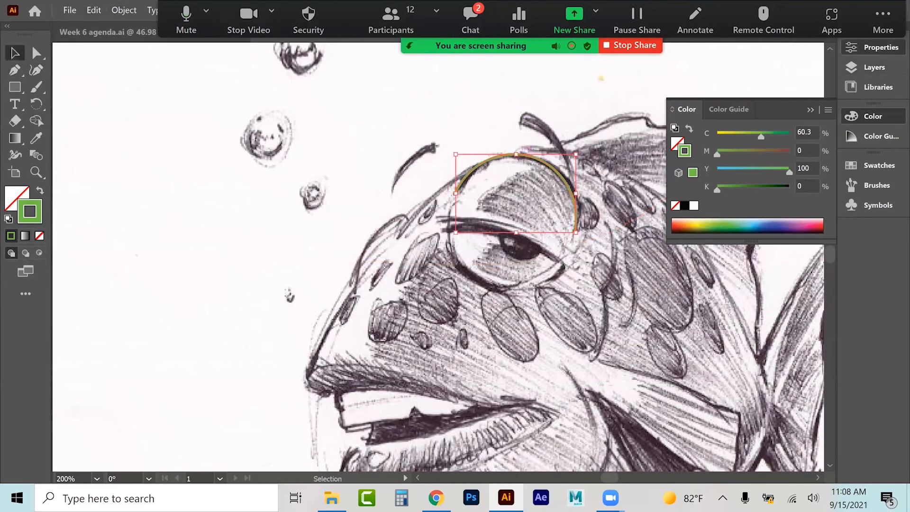
pyautogui.click(880, 47)
pyautogui.click(696, 217)
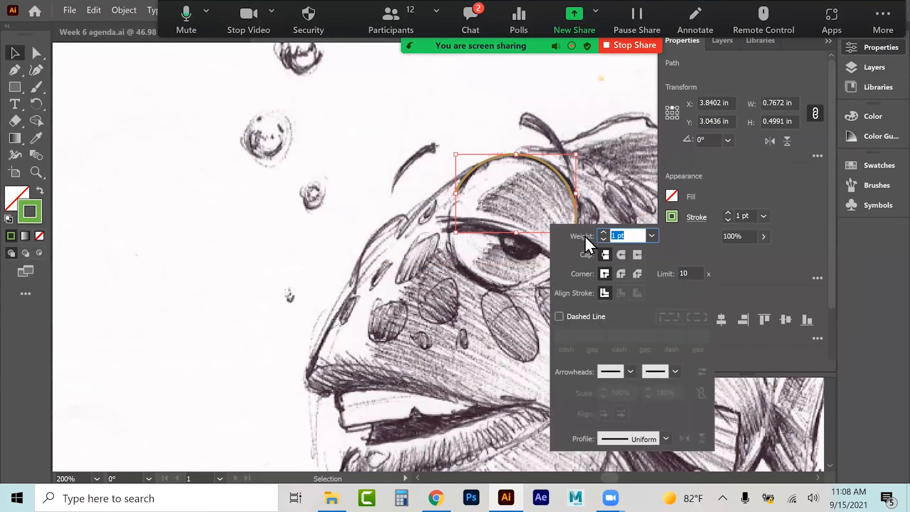
pyautogui.write('6')
pyautogui.press('Return')
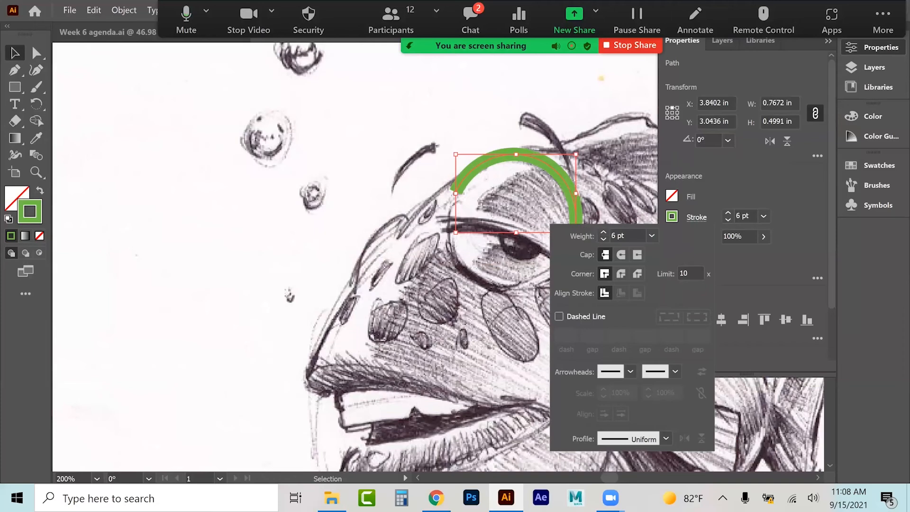
# Step: Apply Width Profile 5 to the arc's stroke, flip it along the path, and deselect
pyautogui.click(665, 438)
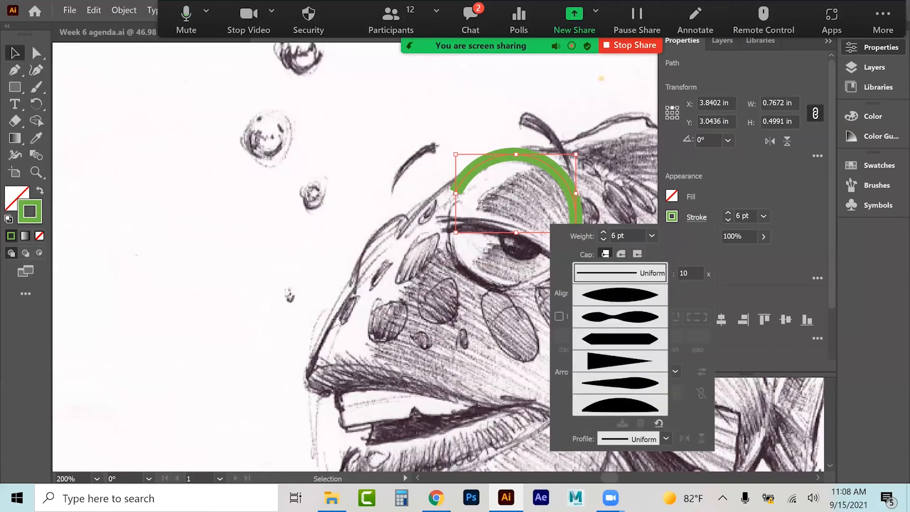
pyautogui.click(619, 294)
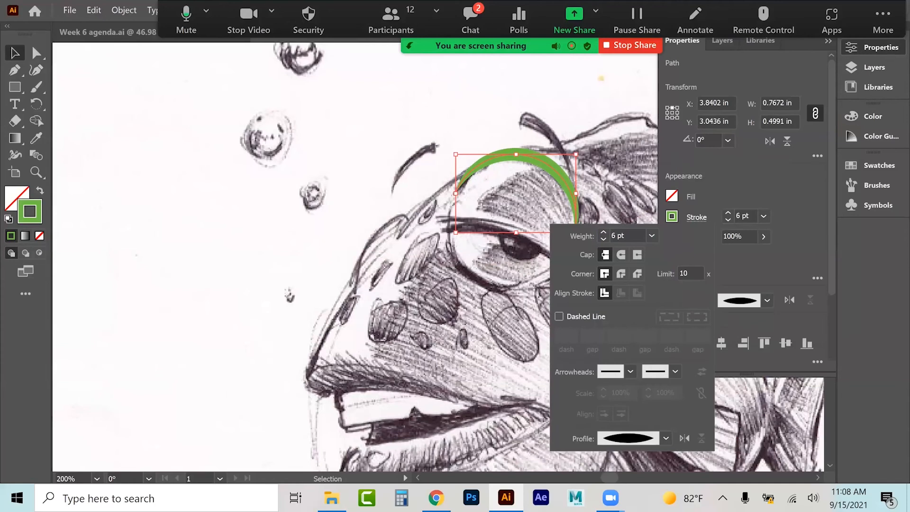
pyautogui.click(666, 438)
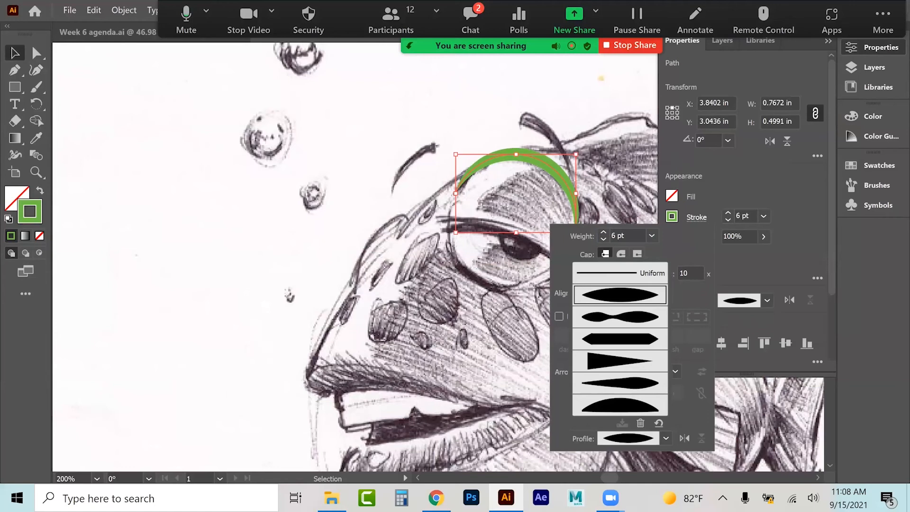
pyautogui.click(620, 383)
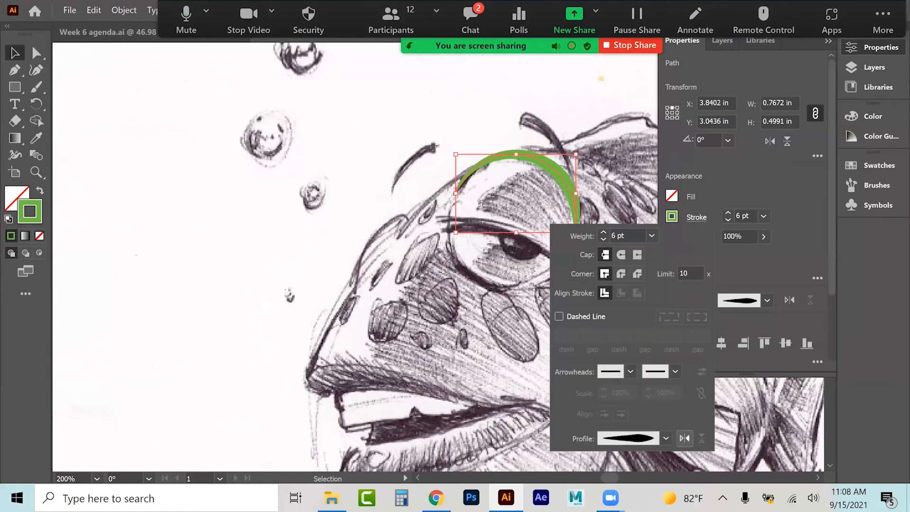
pyautogui.click(684, 438)
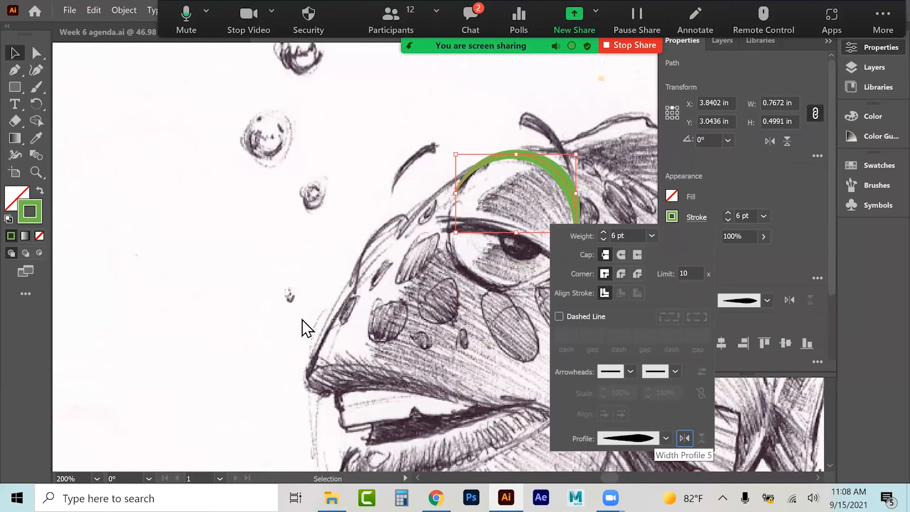
pyautogui.click(276, 290)
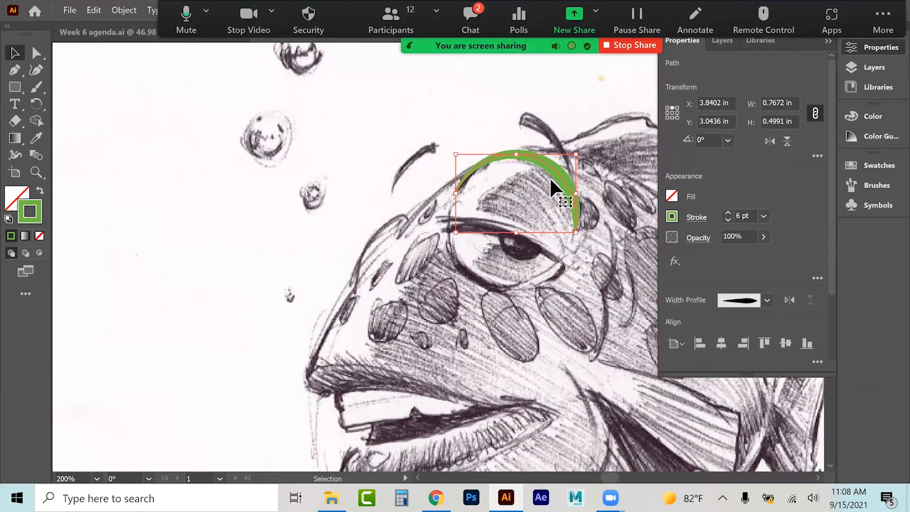
pyautogui.click(342, 200)
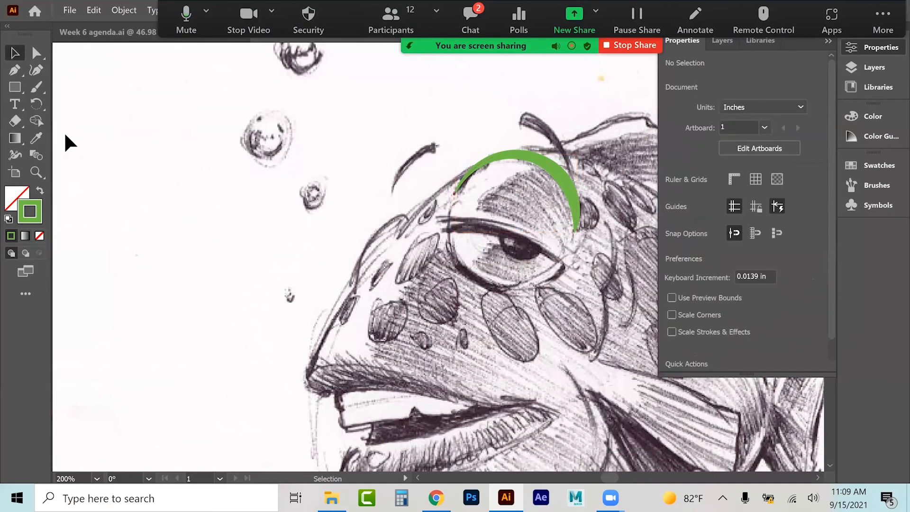
# Step: Trace the fish's snout outline from the mouth up to the forehead with the Curvature tool
pyautogui.click(37, 70)
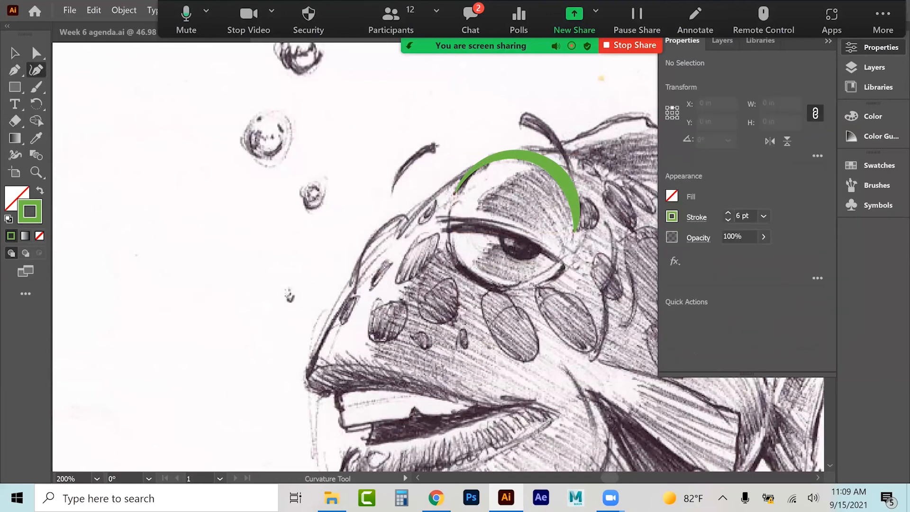
pyautogui.click(324, 397)
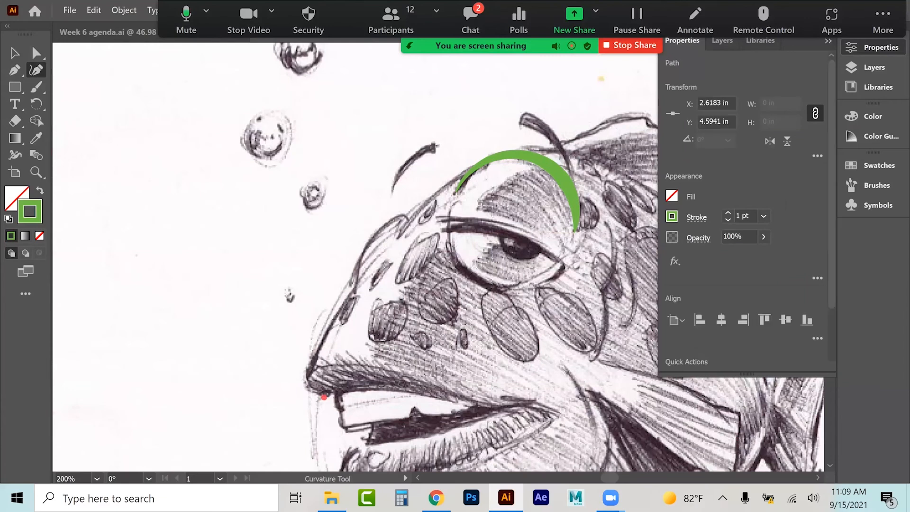
pyautogui.click(307, 384)
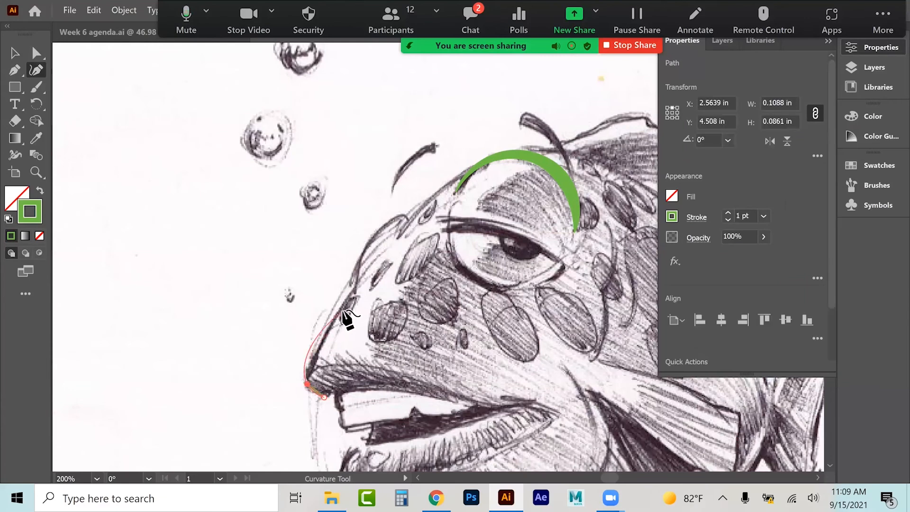
pyautogui.click(308, 371)
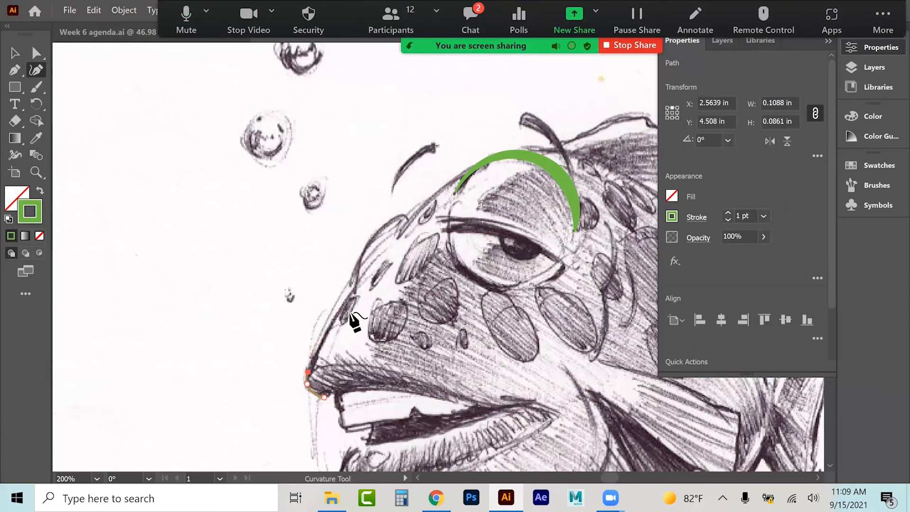
pyautogui.click(356, 285)
pyautogui.click(362, 253)
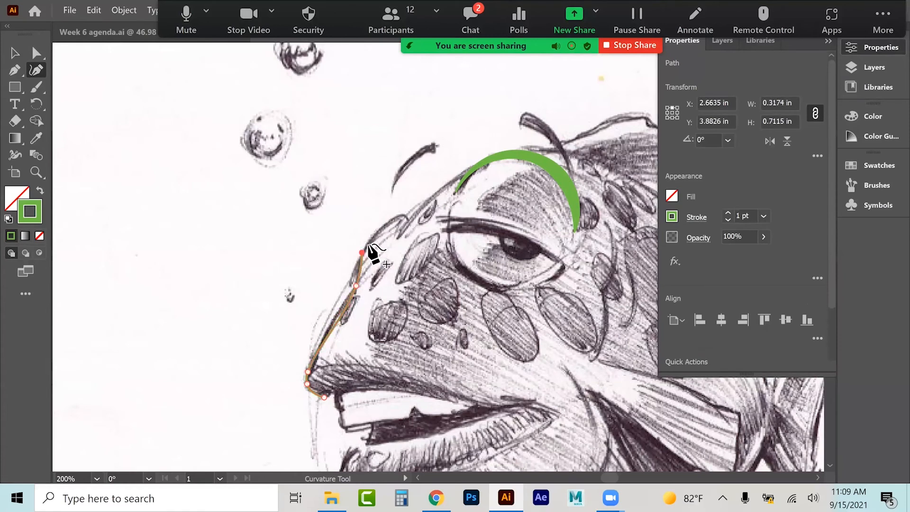
pyautogui.click(381, 224)
pyautogui.click(401, 215)
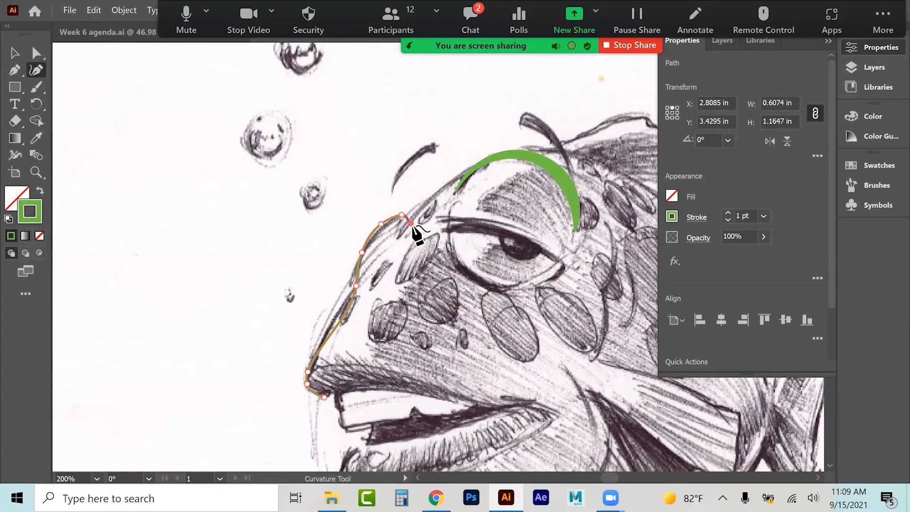
pyautogui.click(14, 53)
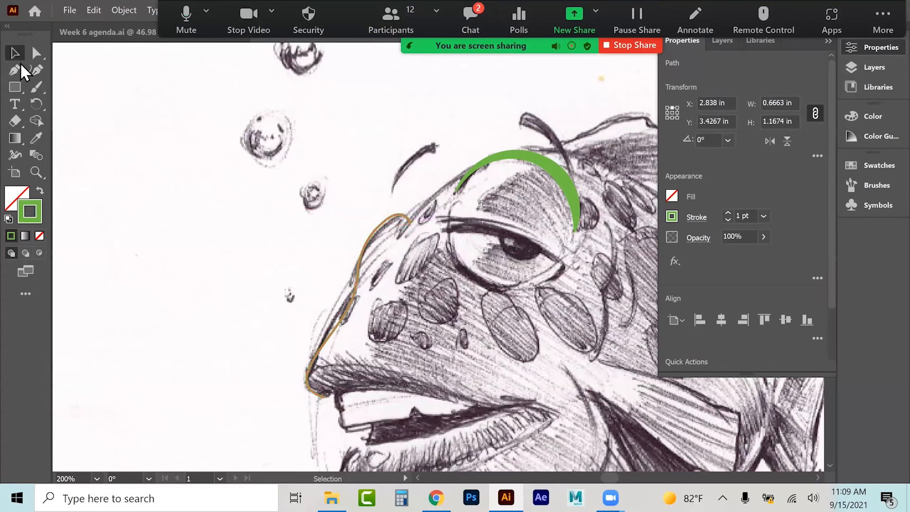
# Step: Select the snout path and copy the green arc's stroke appearance onto it with the Eyedropper
pyautogui.click(159, 202)
pyautogui.click(360, 249)
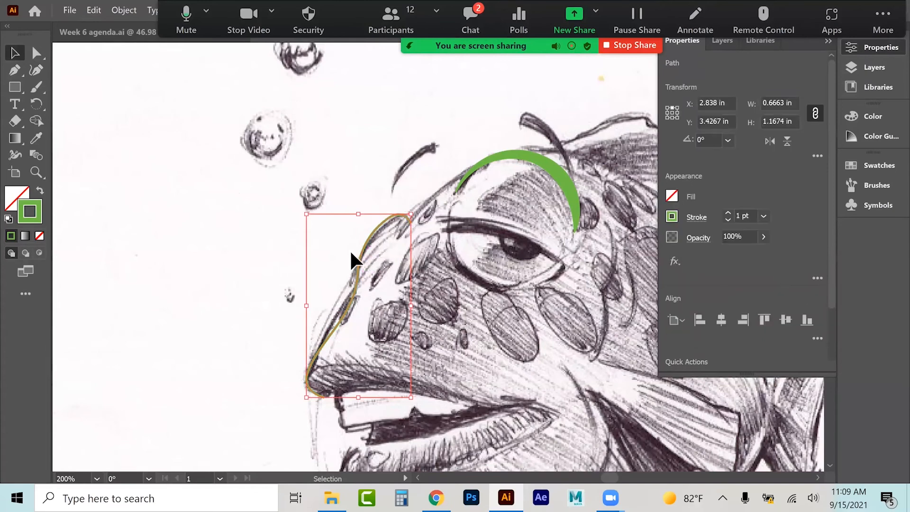
pyautogui.click(38, 139)
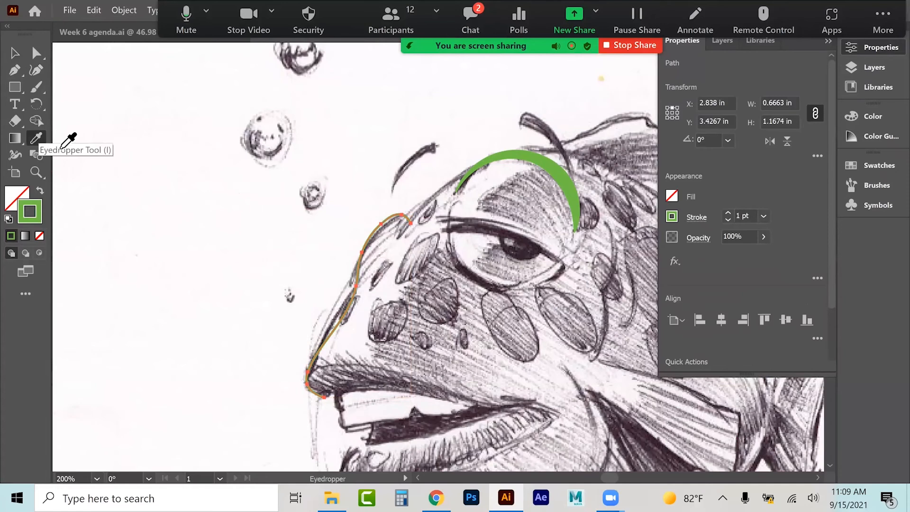
pyautogui.click(565, 166)
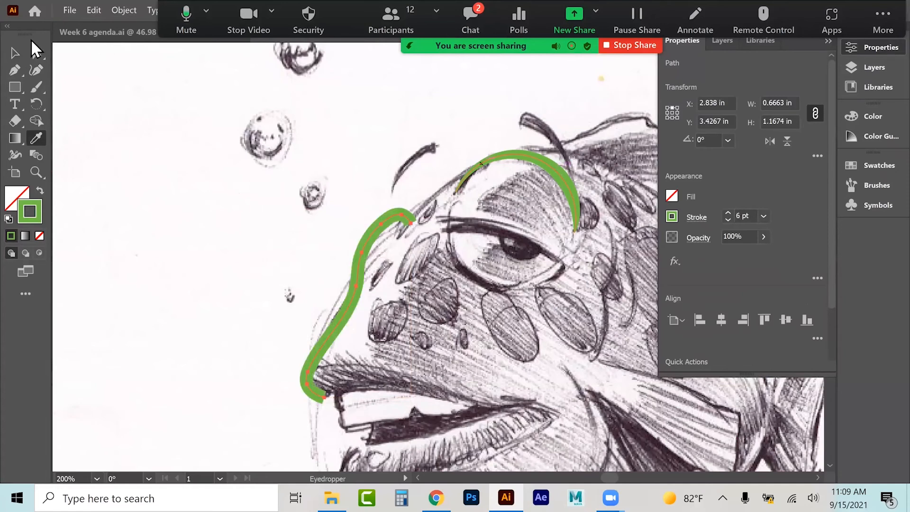
# Step: Apply a tapered width profile to the snout path's stroke, then deselect it
pyautogui.click(14, 53)
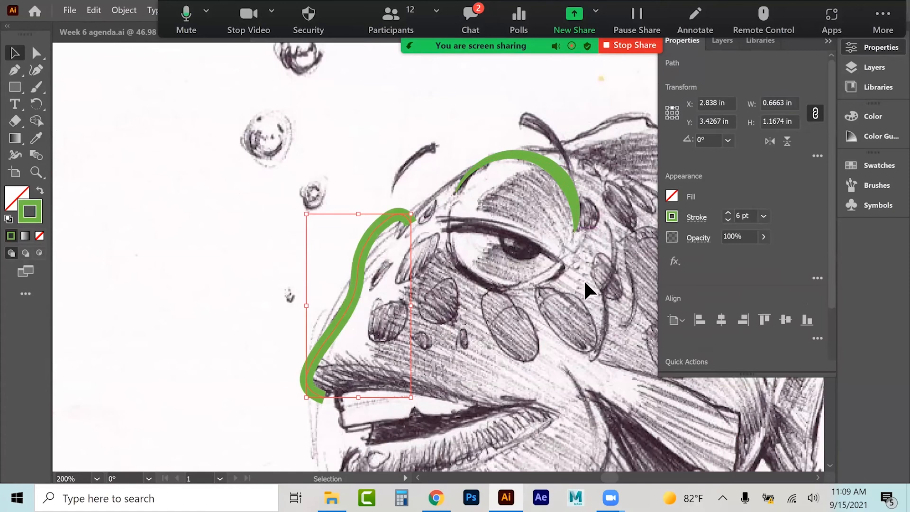
pyautogui.click(696, 217)
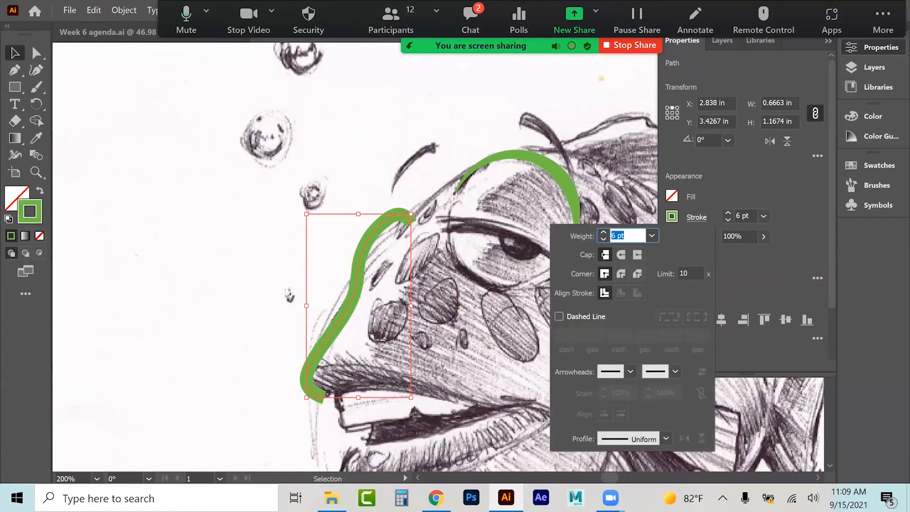
pyautogui.click(666, 438)
pyautogui.click(620, 295)
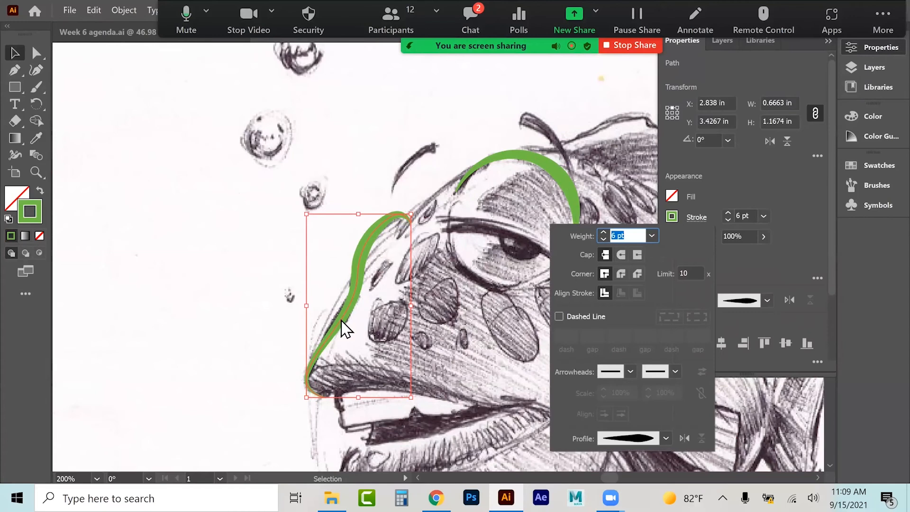
pyautogui.click(225, 195)
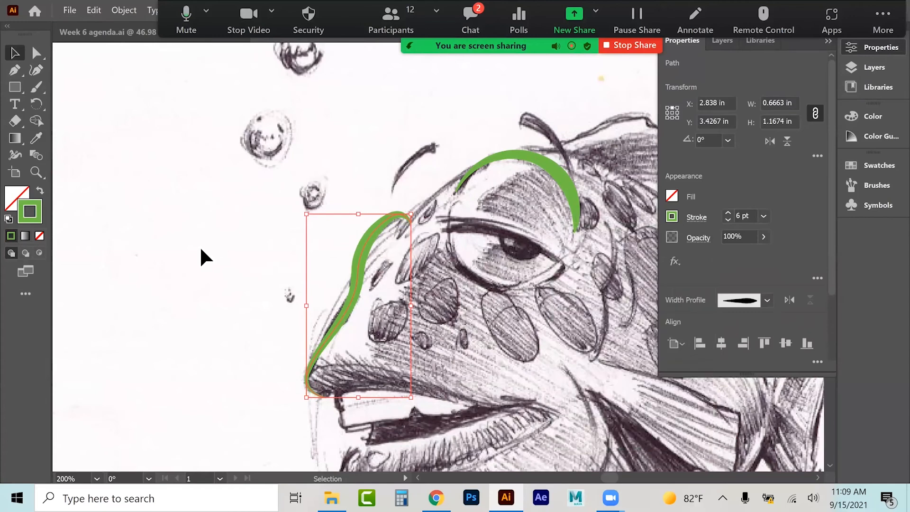
pyautogui.click(201, 250)
# Step: Trace the long curve of the fish's back from the forehead down to the tail fin with the Curvature tool
pyautogui.click(35, 71)
pyautogui.click(398, 237)
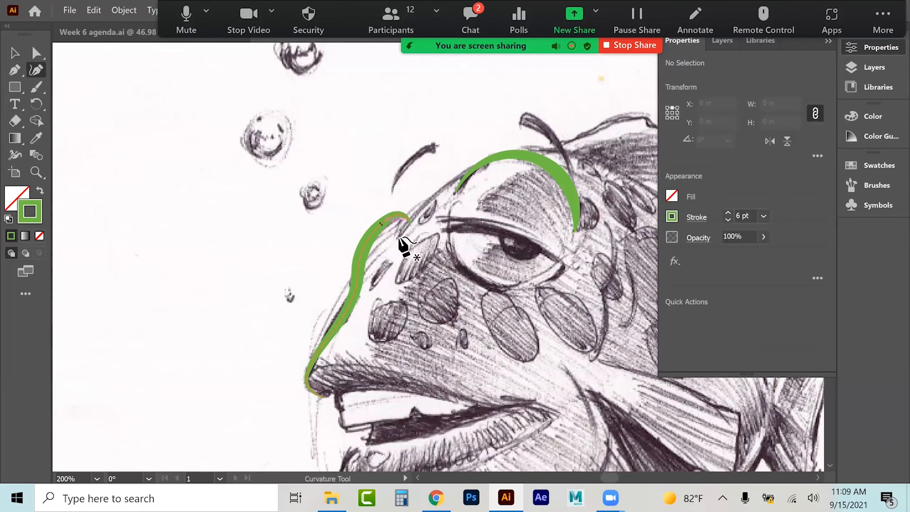
pyautogui.click(444, 185)
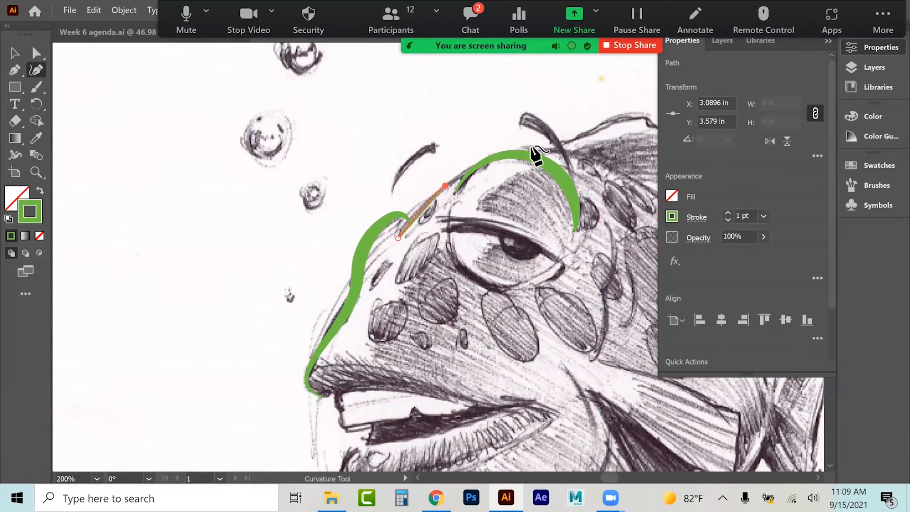
pyautogui.click(541, 146)
pyautogui.click(612, 169)
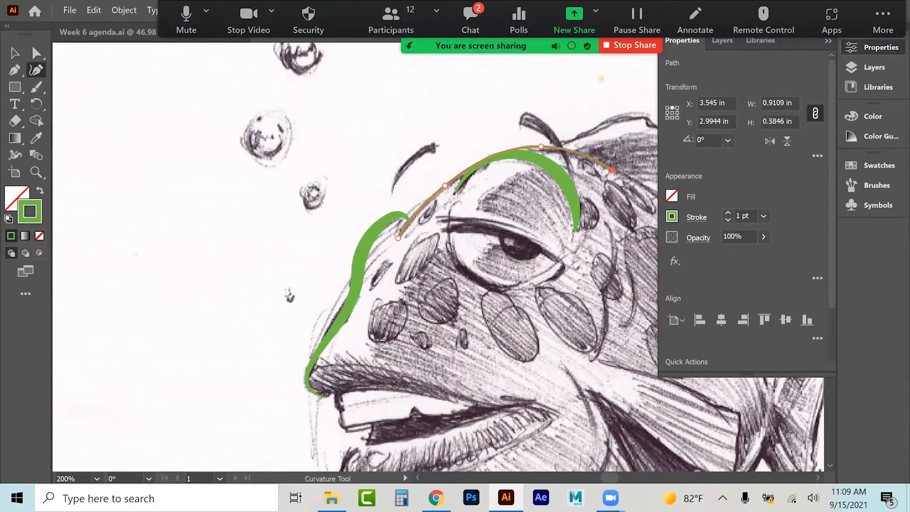
pyautogui.click(649, 192)
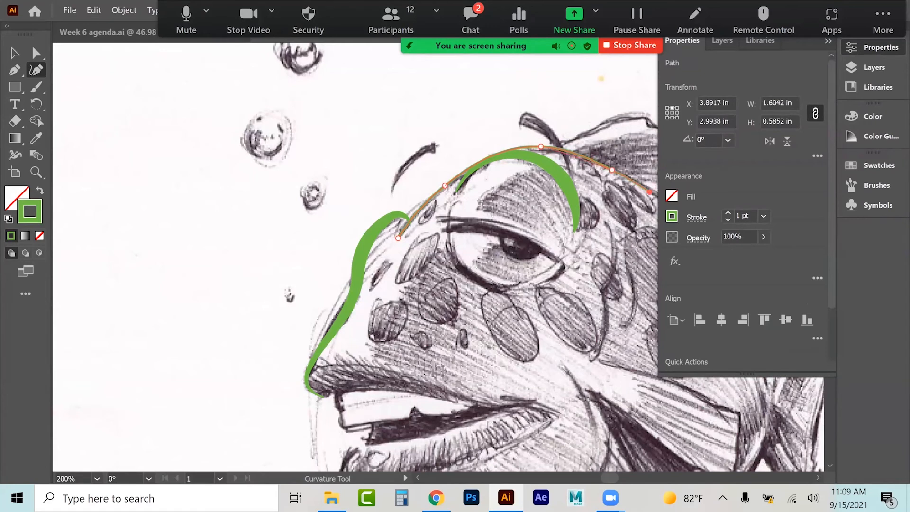
pyautogui.press('space')
pyautogui.moveTo(626, 259); pyautogui.dragTo(332, 241)
pyautogui.click(425, 266)
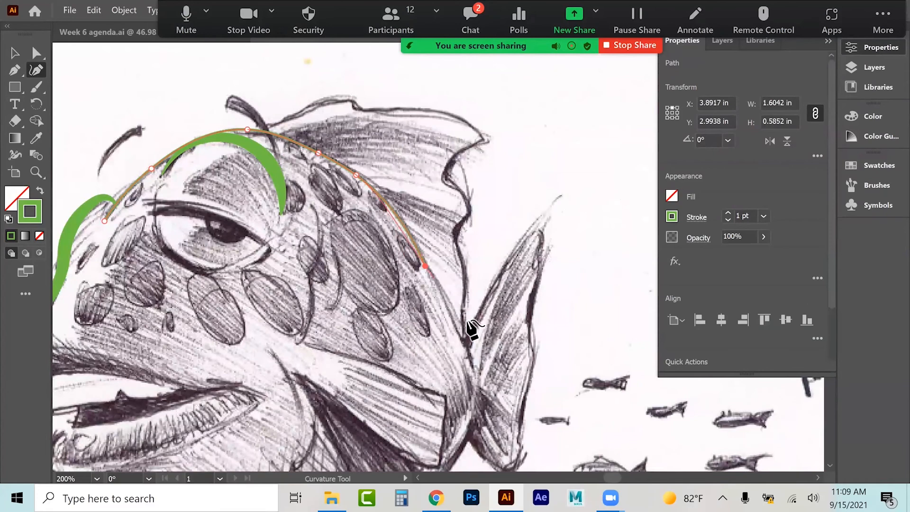
pyautogui.click(473, 377)
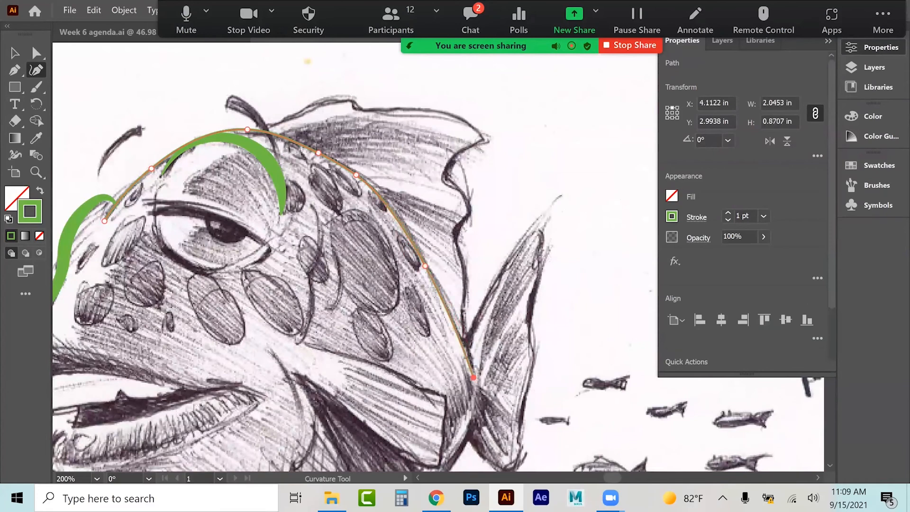
pyautogui.click(14, 55)
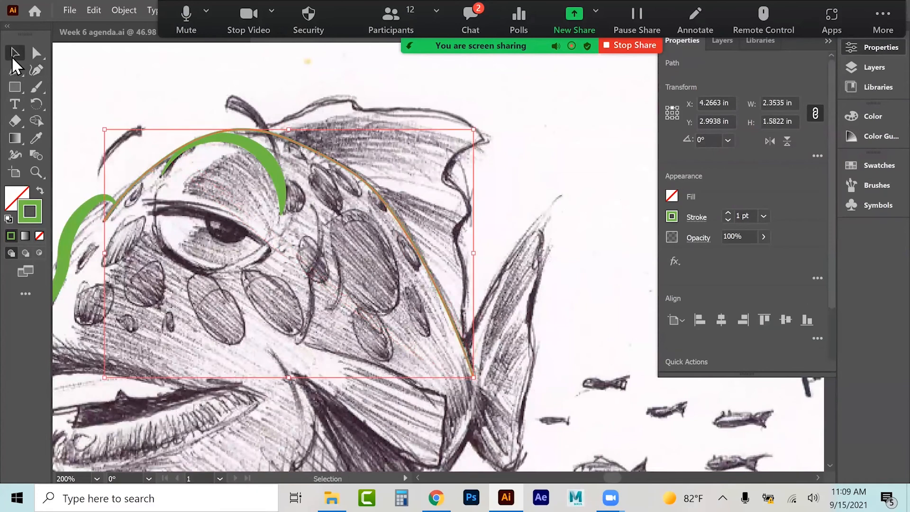
# Step: Select the back curve and copy the green arc's stroke appearance onto it with the Eyedropper
pyautogui.click(97, 65)
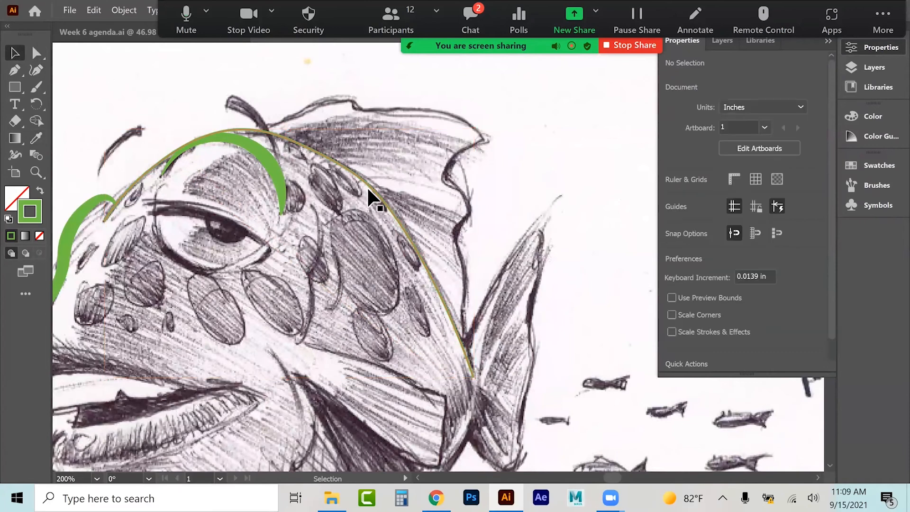
pyautogui.click(369, 183)
pyautogui.click(36, 138)
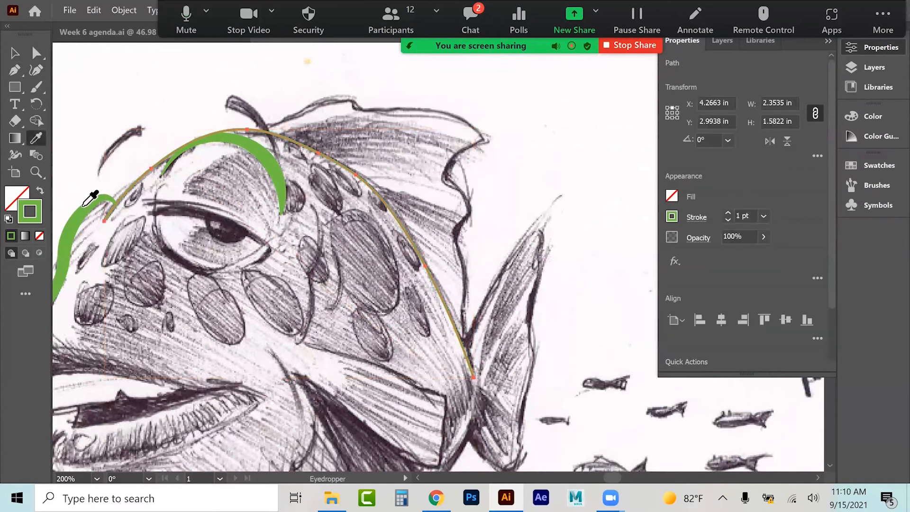
pyautogui.click(82, 217)
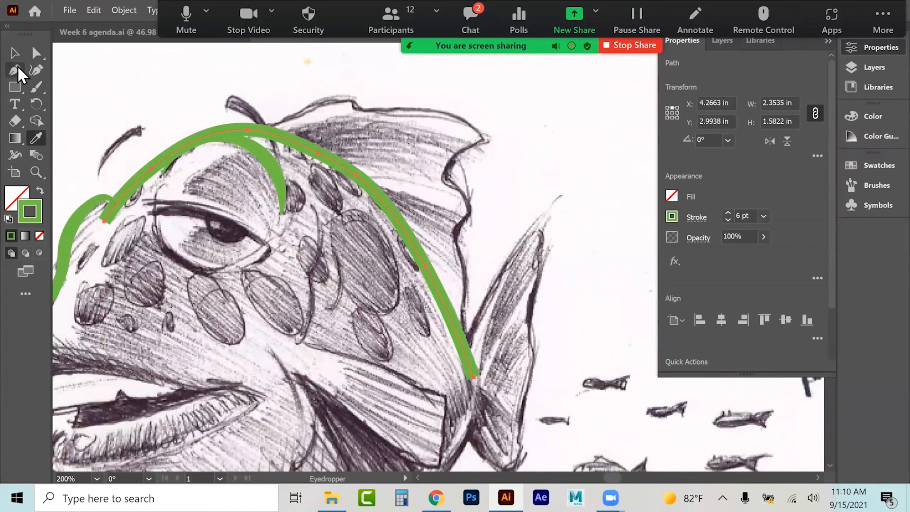
# Step: Apply a tapered width profile to the back curve's stroke, then deselect it
pyautogui.click(14, 53)
pyautogui.click(696, 217)
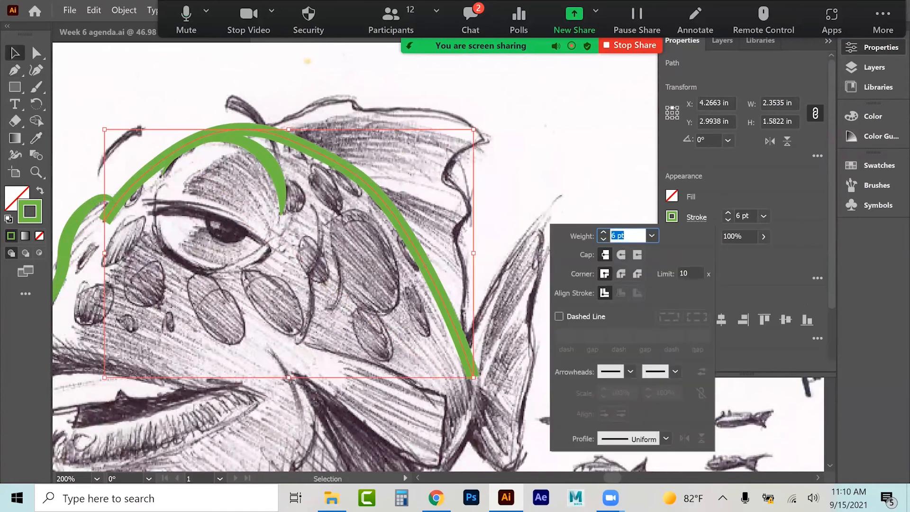
pyautogui.click(666, 439)
pyautogui.click(620, 383)
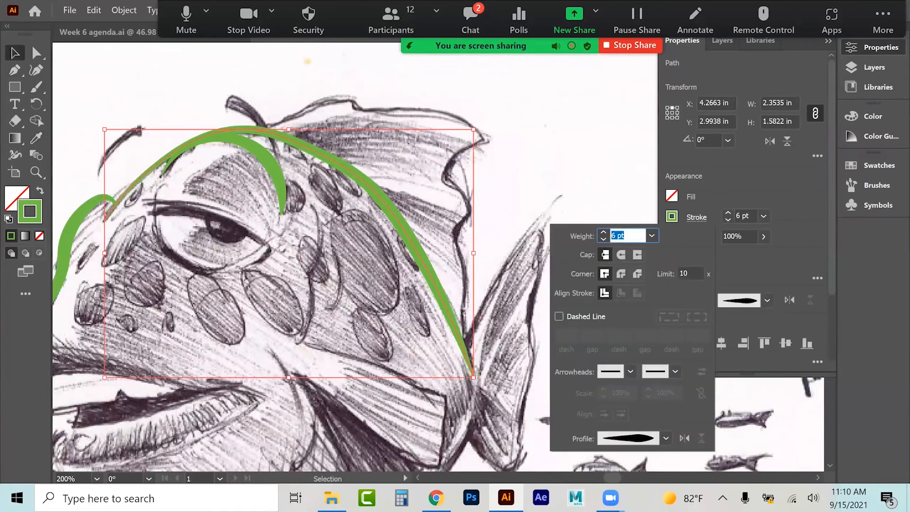
pyautogui.click(584, 176)
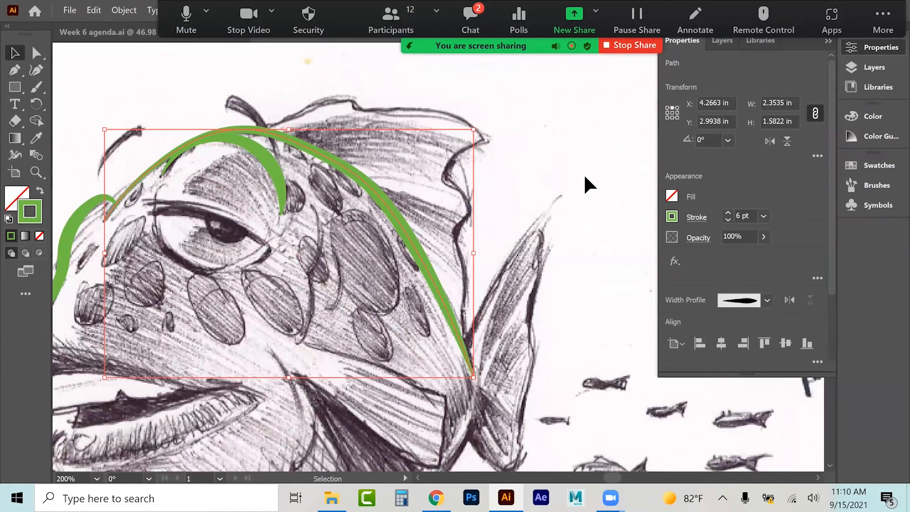
pyautogui.click(305, 95)
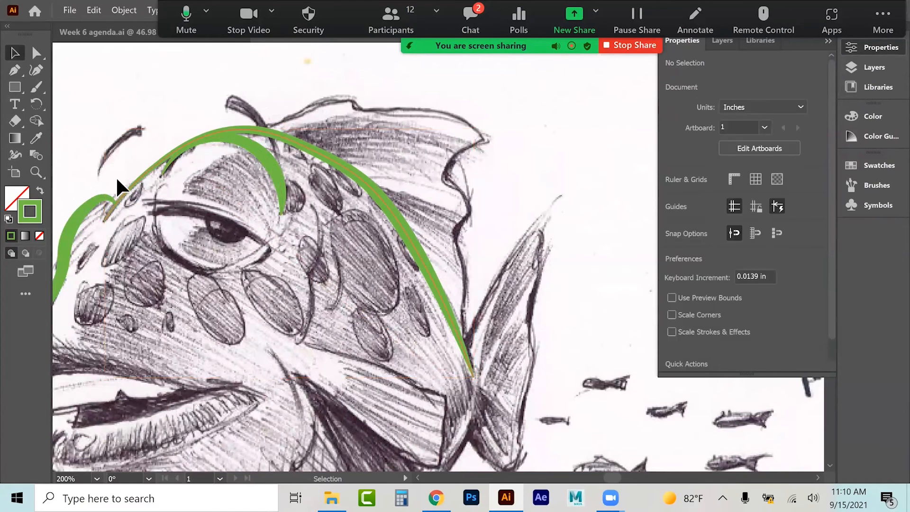
pyautogui.click(33, 70)
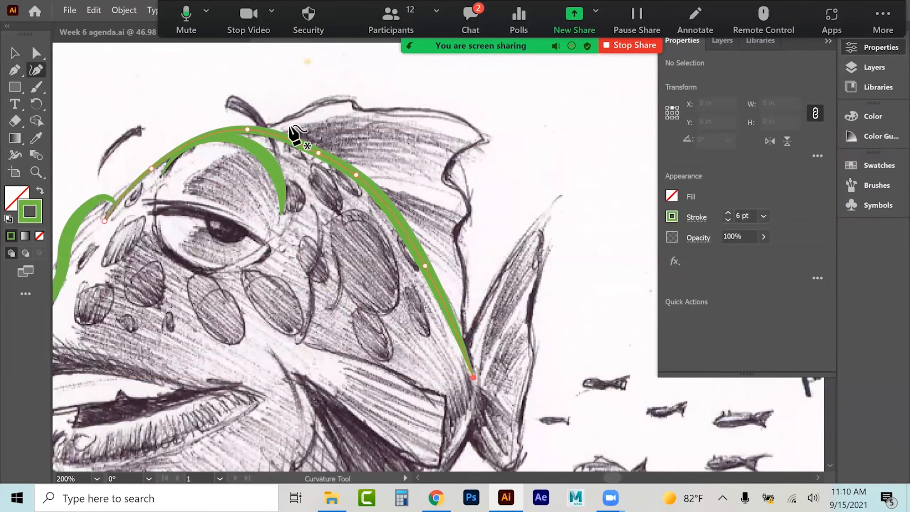
pyautogui.click(290, 119)
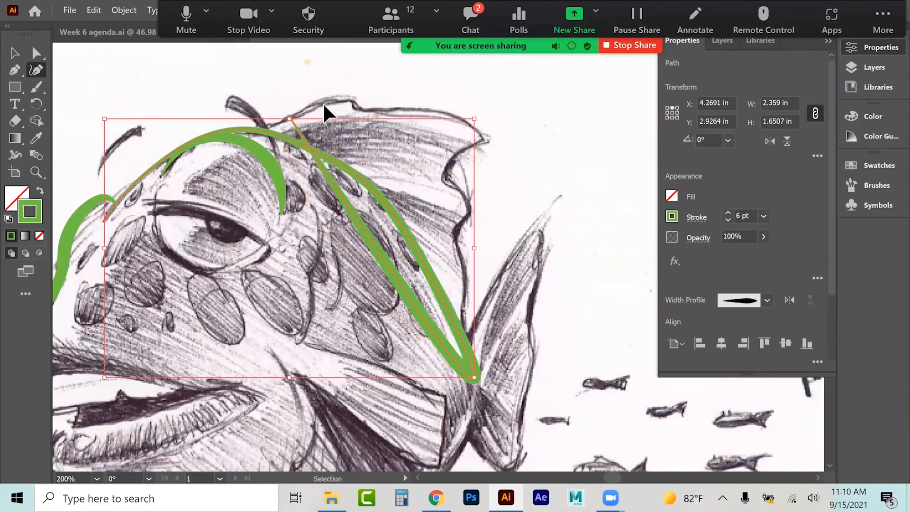
pyautogui.press('Delete')
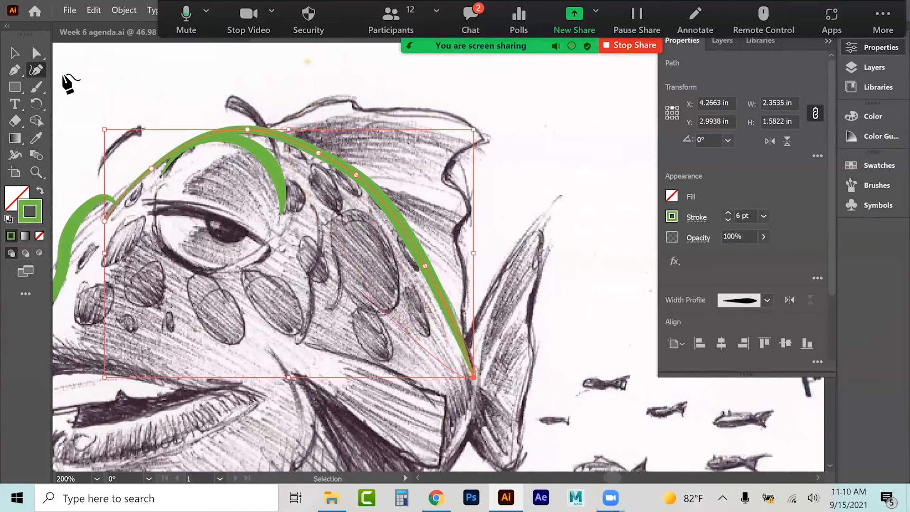
pyautogui.click(17, 55)
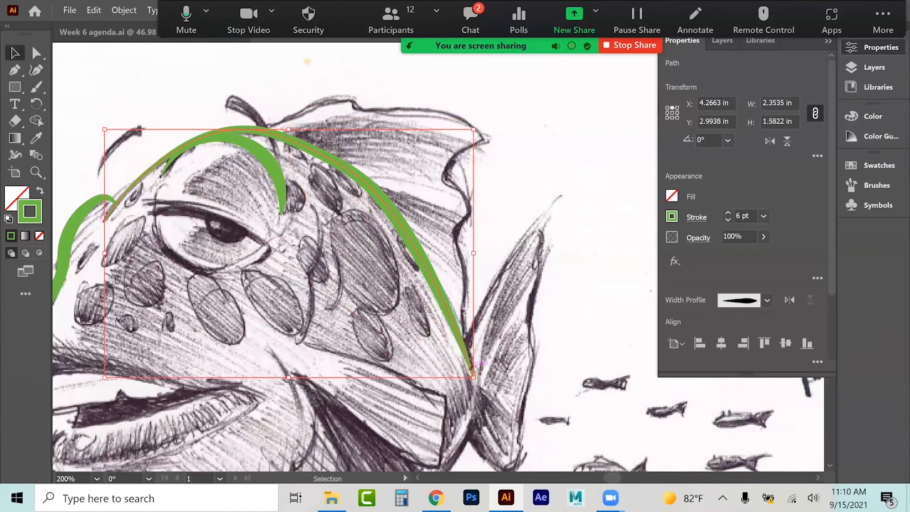
pyautogui.click(354, 317)
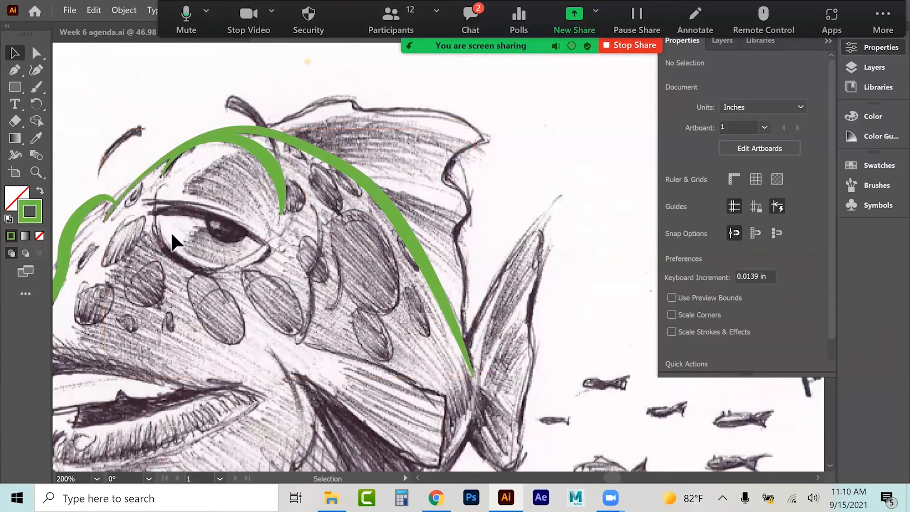
# Step: Trace the jagged dorsal fin outline along the top of the fish's back with the Curvature tool
pyautogui.click(37, 71)
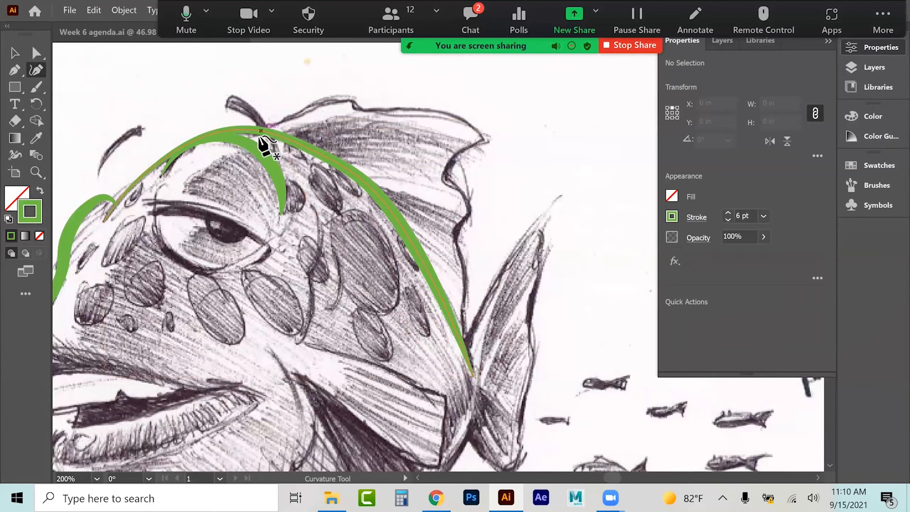
pyautogui.click(281, 121)
pyautogui.click(305, 108)
pyautogui.click(329, 98)
pyautogui.click(351, 99)
pyautogui.click(352, 108)
pyautogui.click(444, 113)
pyautogui.click(475, 125)
pyautogui.click(481, 138)
pyautogui.click(459, 145)
pyautogui.click(441, 169)
pyautogui.click(457, 190)
pyautogui.click(470, 210)
pyautogui.click(459, 222)
pyautogui.click(454, 235)
pyautogui.click(464, 262)
pyautogui.click(461, 287)
pyautogui.click(461, 306)
pyautogui.click(464, 326)
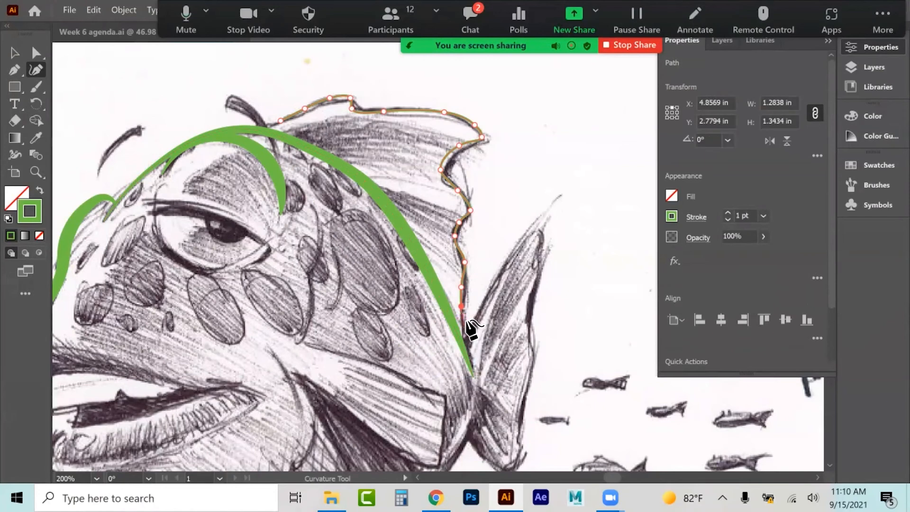
pyautogui.click(14, 53)
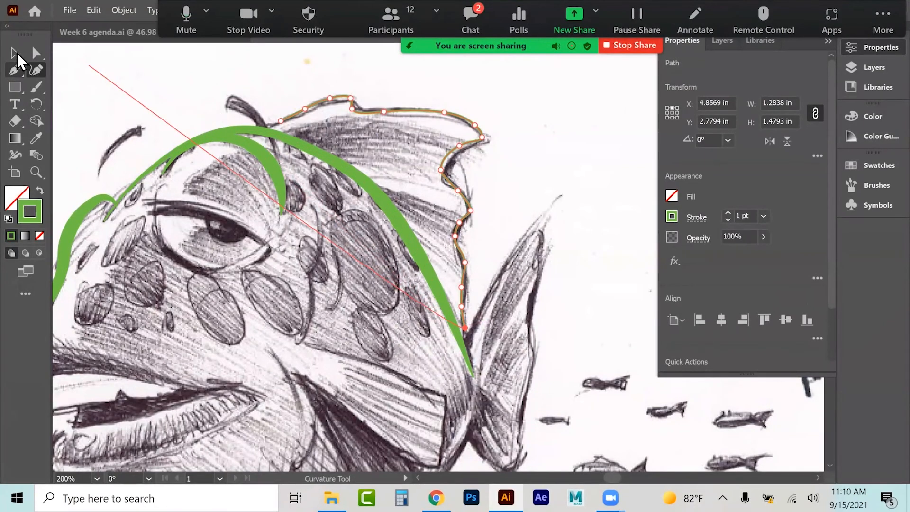
# Step: Copy the green arc's stroke appearance onto the dorsal fin outline with the Eyedropper
pyautogui.click(314, 80)
pyautogui.click(326, 96)
pyautogui.click(192, 146)
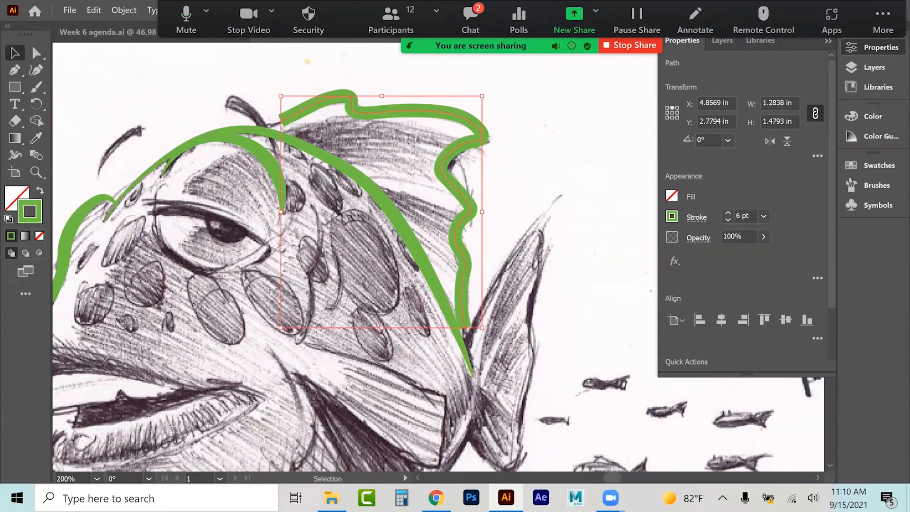
# Step: Apply a tapered width profile to the dorsal fin outline's stroke, then deselect it
pyautogui.click(696, 217)
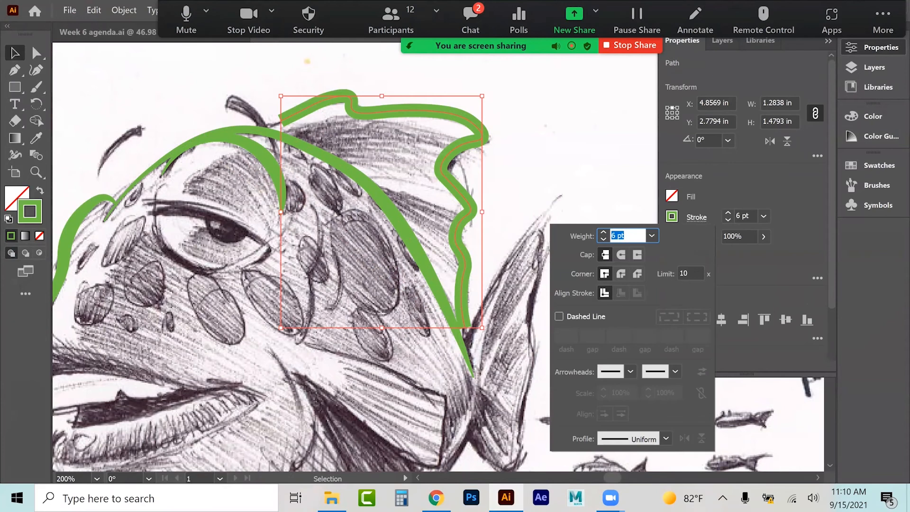
pyautogui.click(666, 438)
pyautogui.click(626, 353)
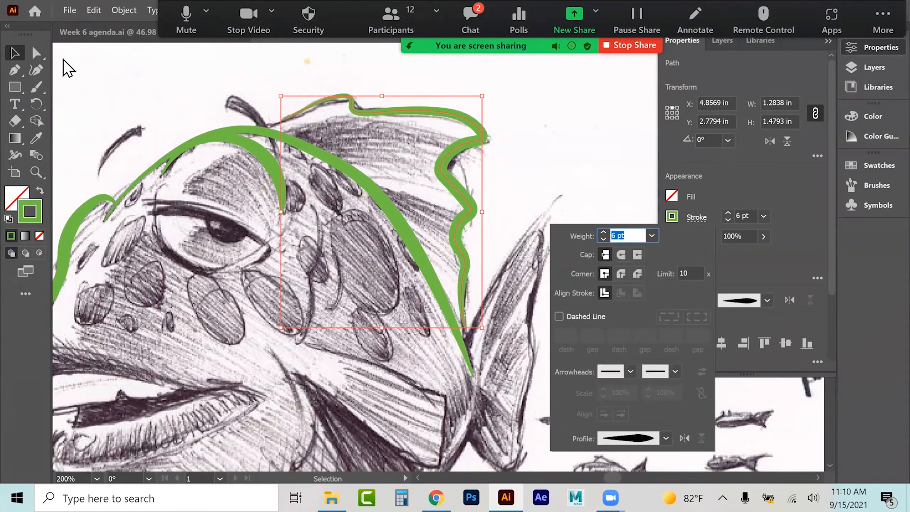
pyautogui.click(40, 53)
pyautogui.click(248, 82)
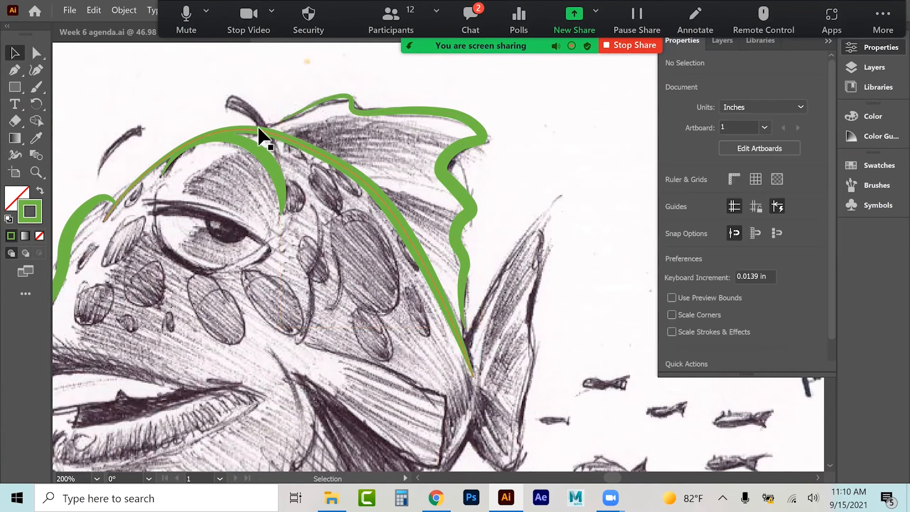
# Step: Move the dorsal fin outline's end anchors onto the back curve at the forehead and at the tail junction
pyautogui.click(281, 118)
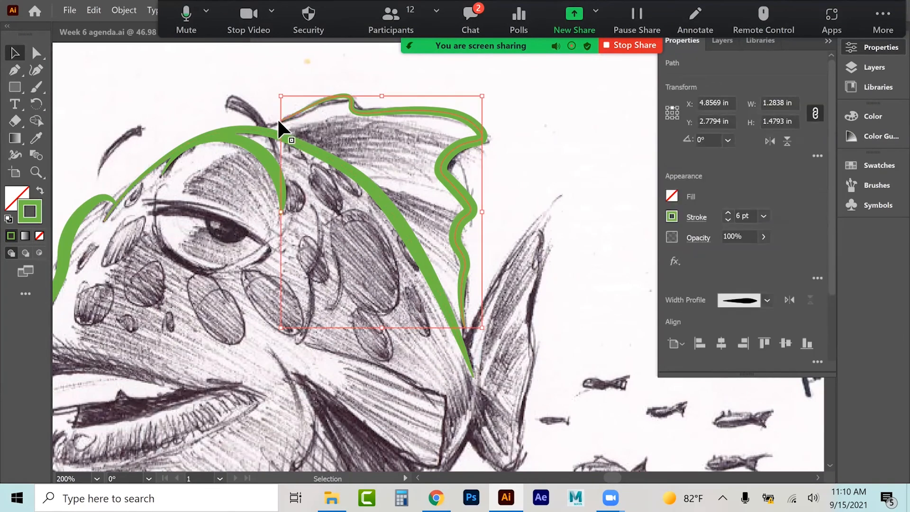
pyautogui.click(39, 53)
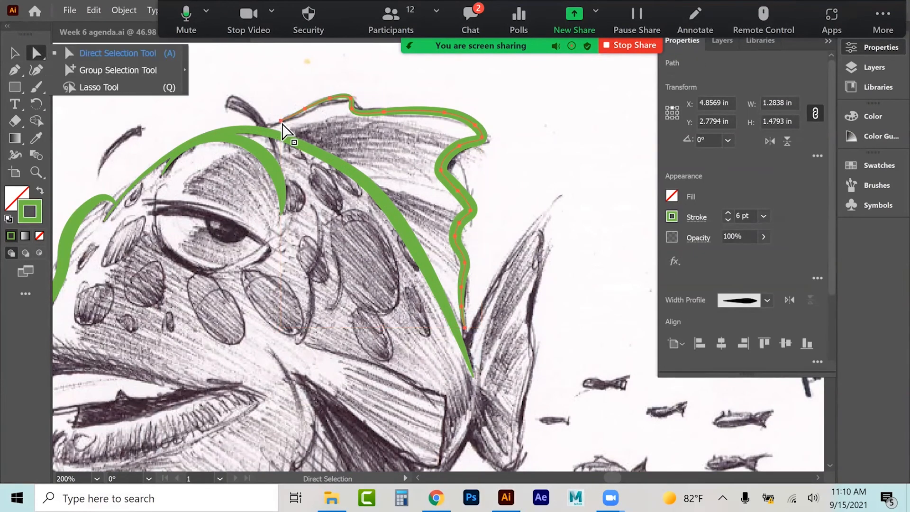
pyautogui.click(281, 121)
pyautogui.moveTo(283, 126); pyautogui.dragTo(259, 129)
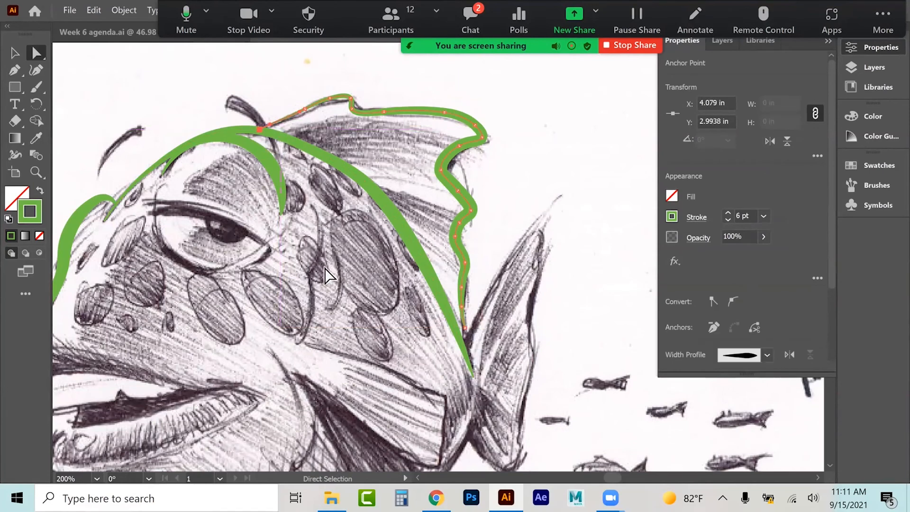
pyautogui.moveTo(463, 324); pyautogui.dragTo(466, 352)
pyautogui.click(15, 52)
pyautogui.click(88, 98)
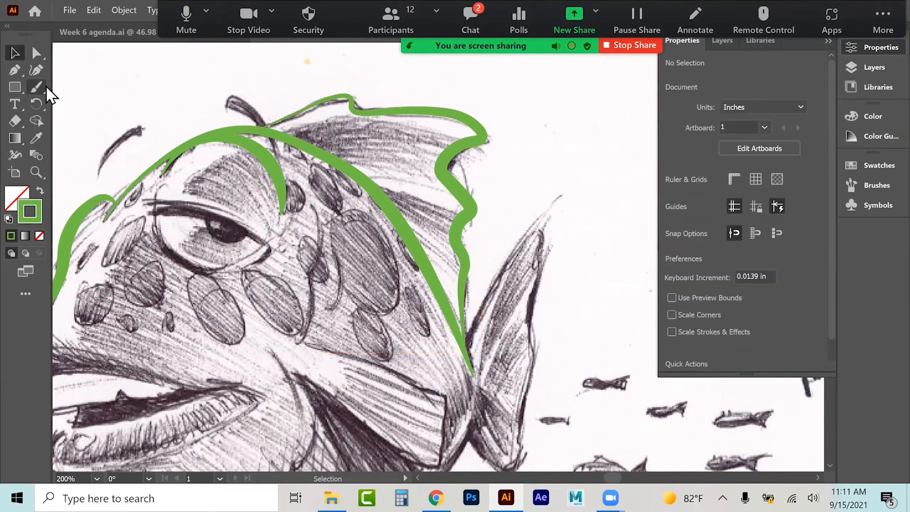
# Step: Extend the dorsal fin path with the Curvature tool around the upper and lower lobes of the tail fin
pyautogui.click(36, 70)
pyautogui.click(473, 322)
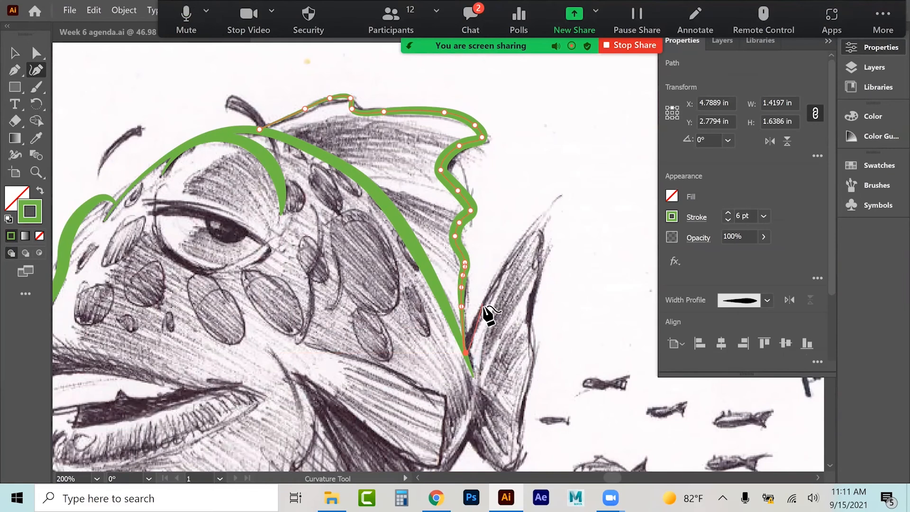
pyautogui.click(478, 314)
pyautogui.click(516, 247)
pyautogui.click(542, 214)
pyautogui.click(561, 195)
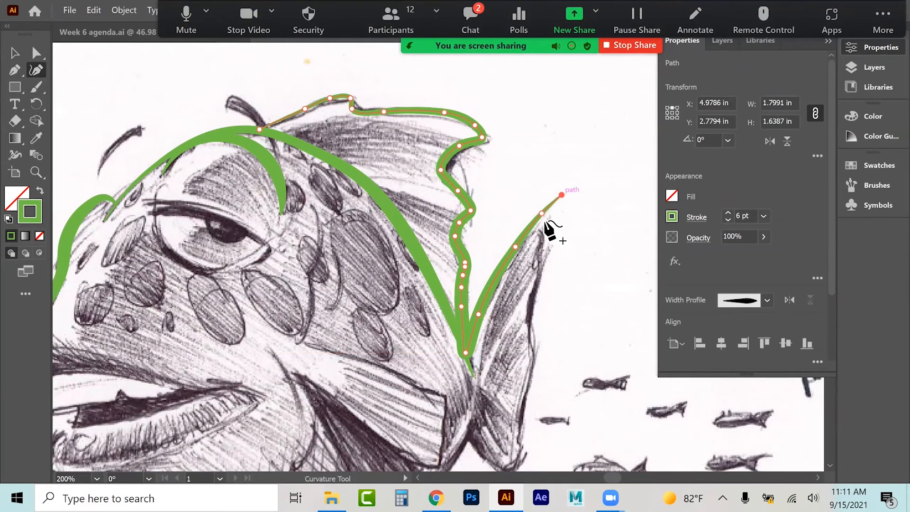
pyautogui.click(544, 222)
pyautogui.click(537, 242)
pyautogui.click(544, 253)
pyautogui.click(535, 277)
pyautogui.click(522, 309)
pyautogui.click(535, 336)
pyautogui.click(536, 370)
pyautogui.click(521, 394)
pyautogui.scroll(-2, 521, 393)
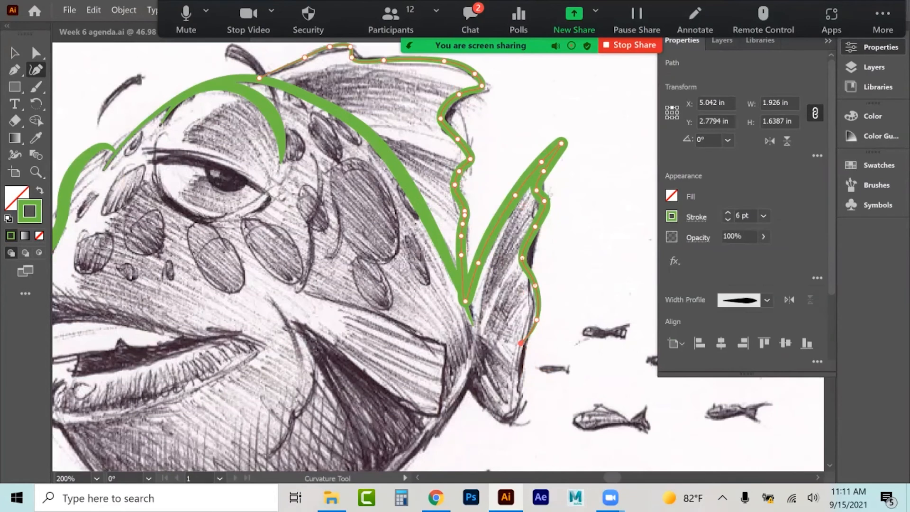
pyautogui.click(517, 378)
pyautogui.click(521, 413)
pyautogui.click(501, 420)
pyautogui.click(483, 406)
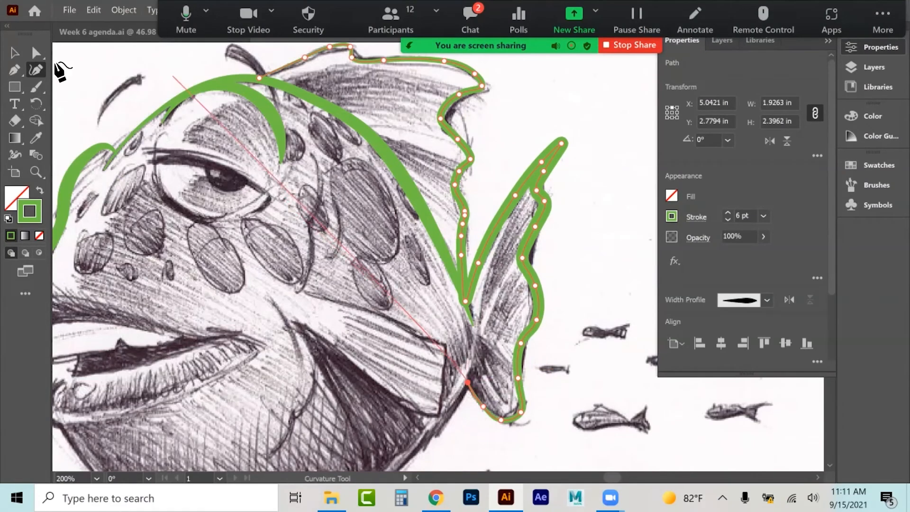
# Step: Delete the stray anchor at the tail junction and drag the remaining path ends back together there
pyautogui.click(19, 53)
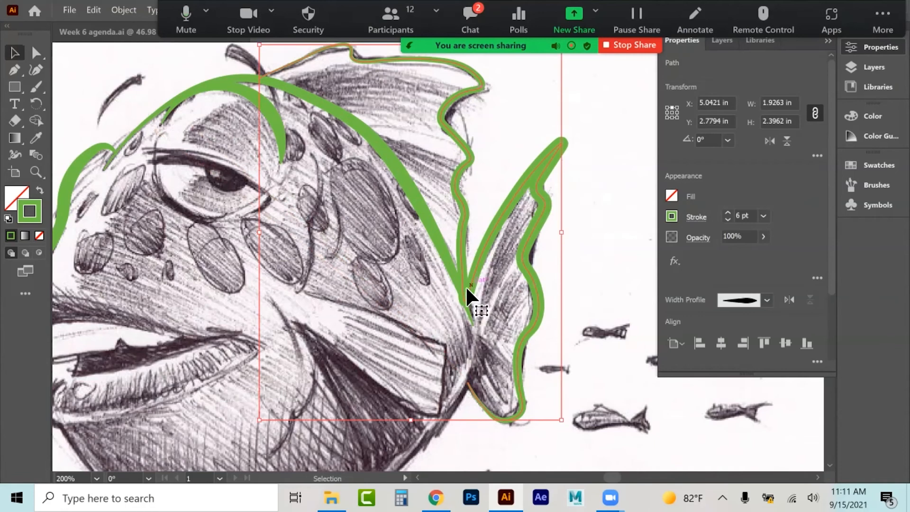
pyautogui.click(37, 55)
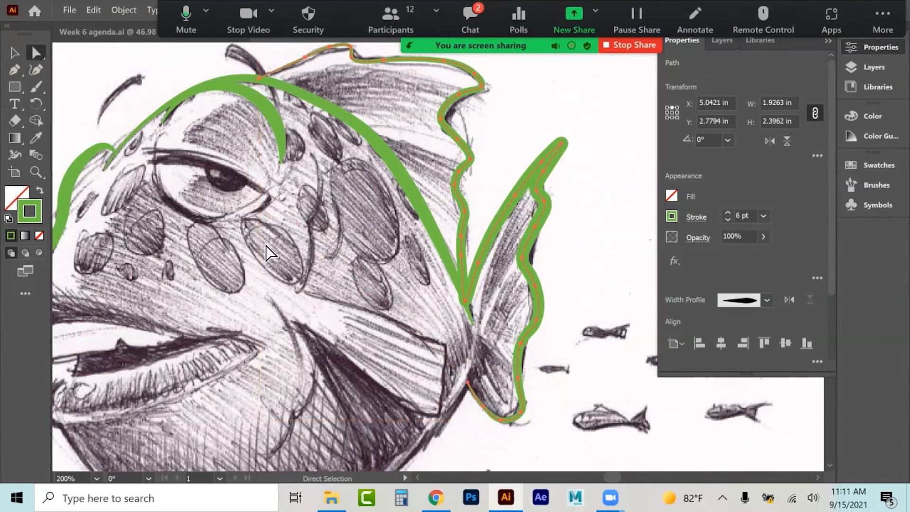
pyautogui.click(271, 268)
pyautogui.click(466, 301)
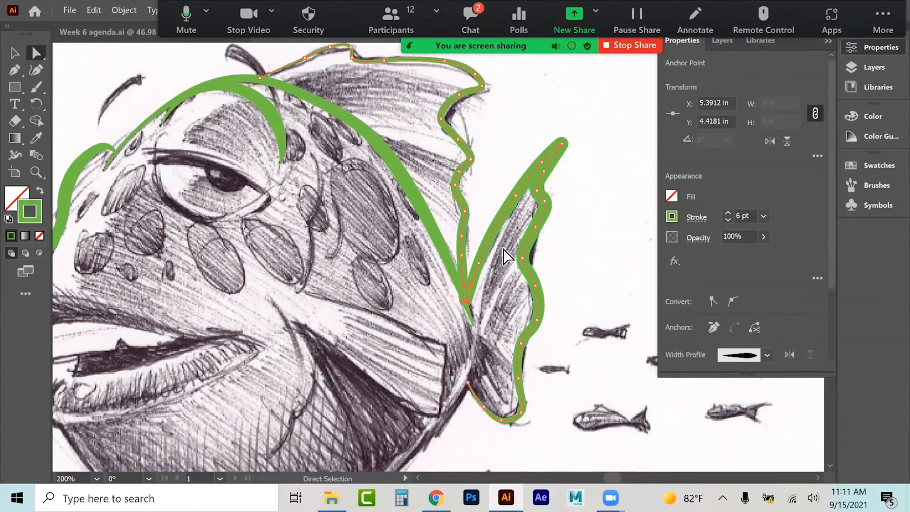
pyautogui.press('Delete')
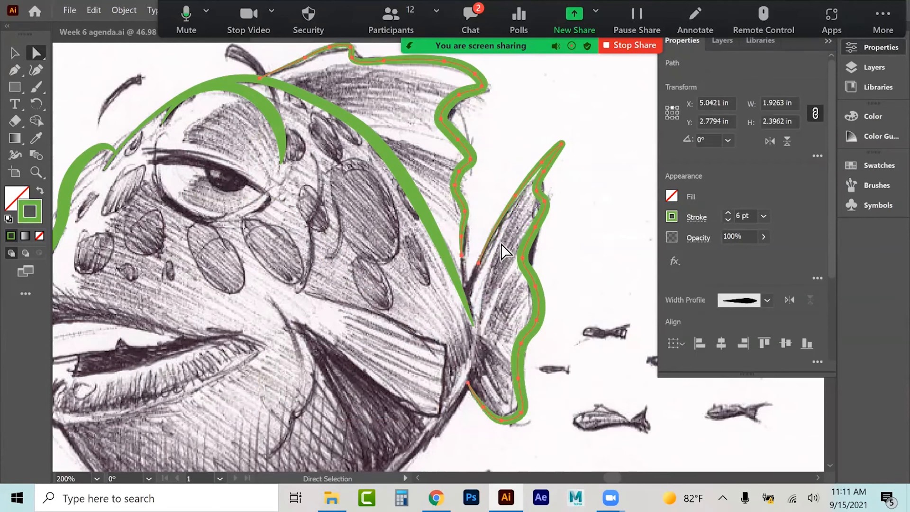
pyautogui.moveTo(470, 287); pyautogui.dragTo(459, 300)
pyautogui.click(461, 255)
pyautogui.moveTo(461, 256); pyautogui.dragTo(462, 303)
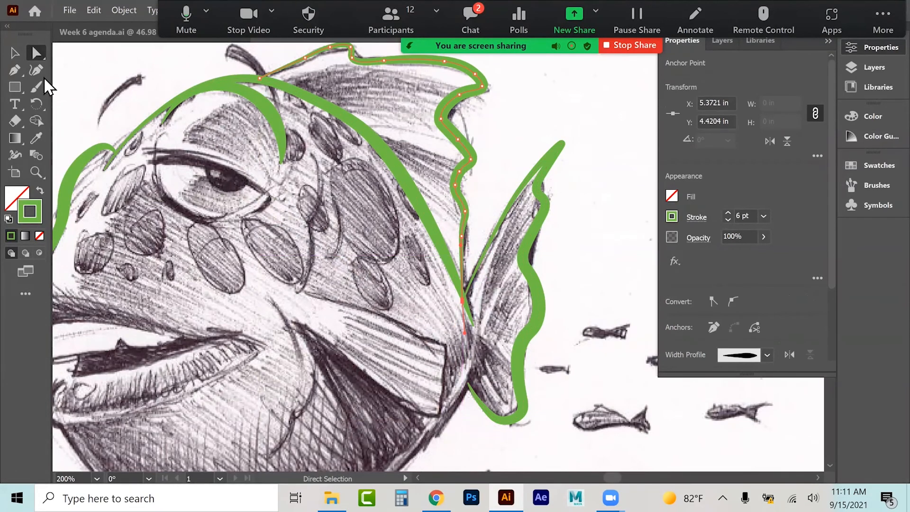
# Step: Trace the belly curve with the Curvature tool from the tail base around the underside up to the lower lip
pyautogui.click(85, 71)
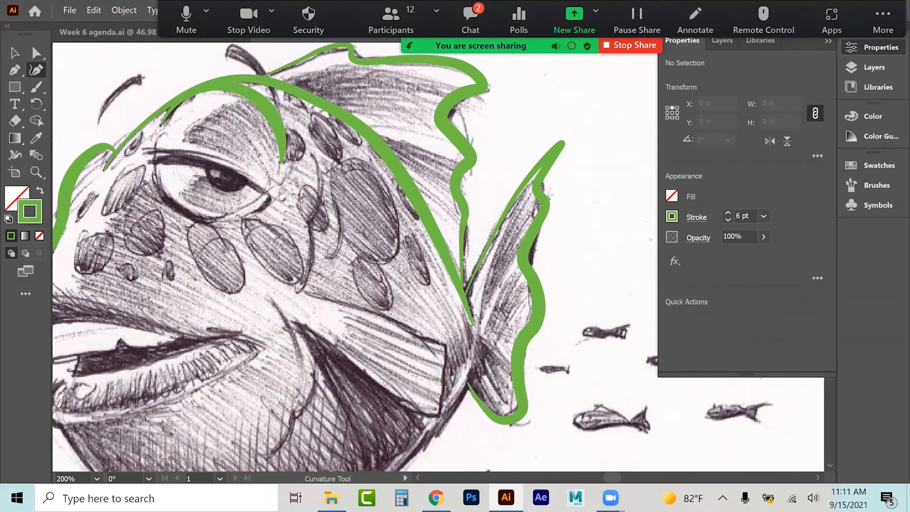
pyautogui.scroll(-5, 436, 325)
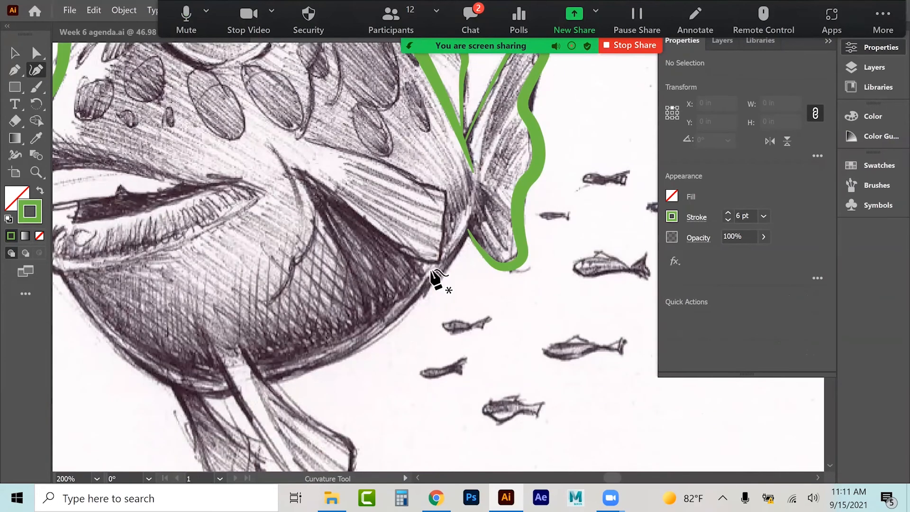
pyautogui.moveTo(298, 307); pyautogui.dragTo(404, 294)
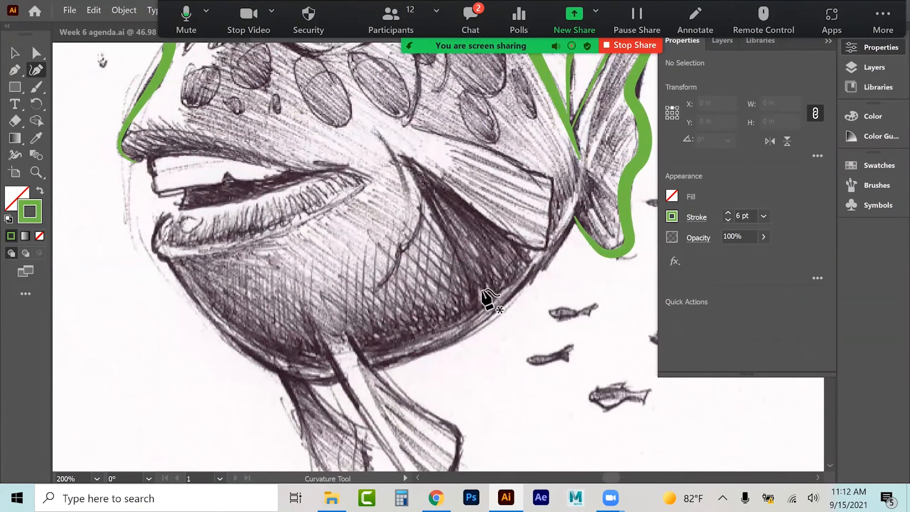
pyautogui.click(579, 199)
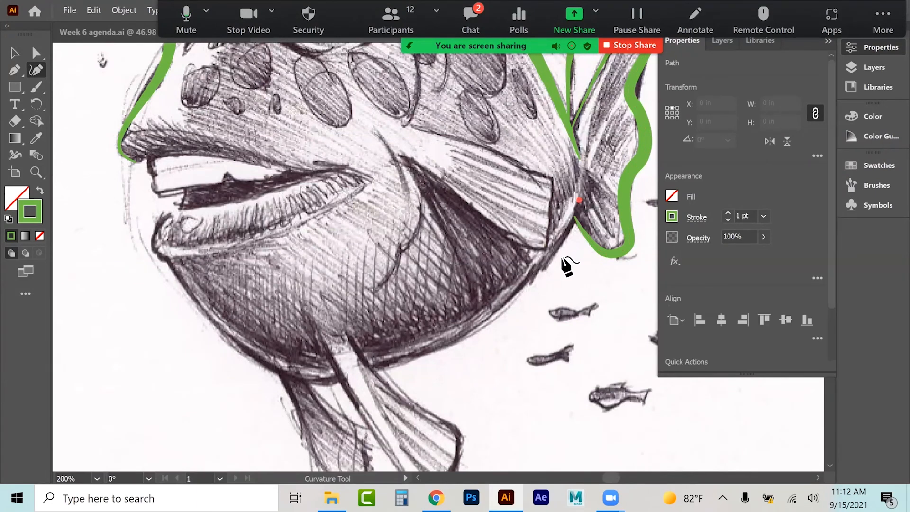
pyautogui.click(547, 261)
pyautogui.click(469, 329)
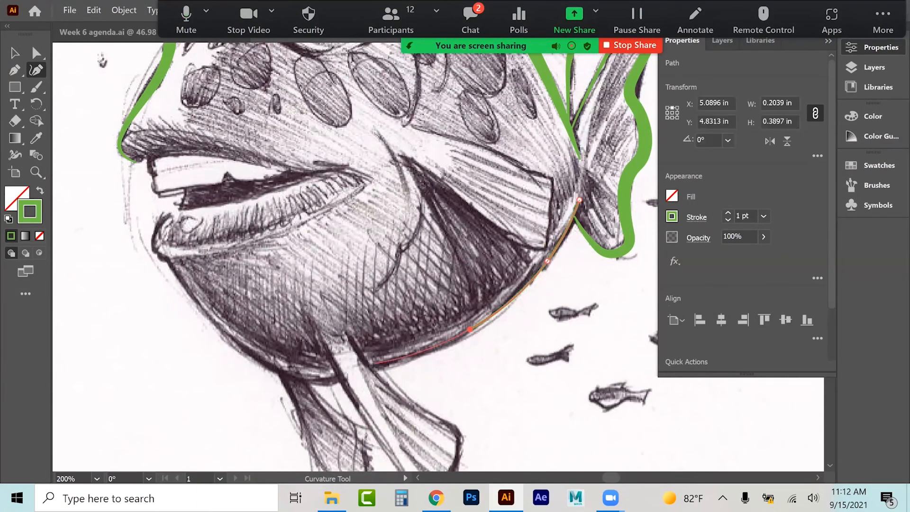
pyautogui.click(374, 370)
pyautogui.click(308, 380)
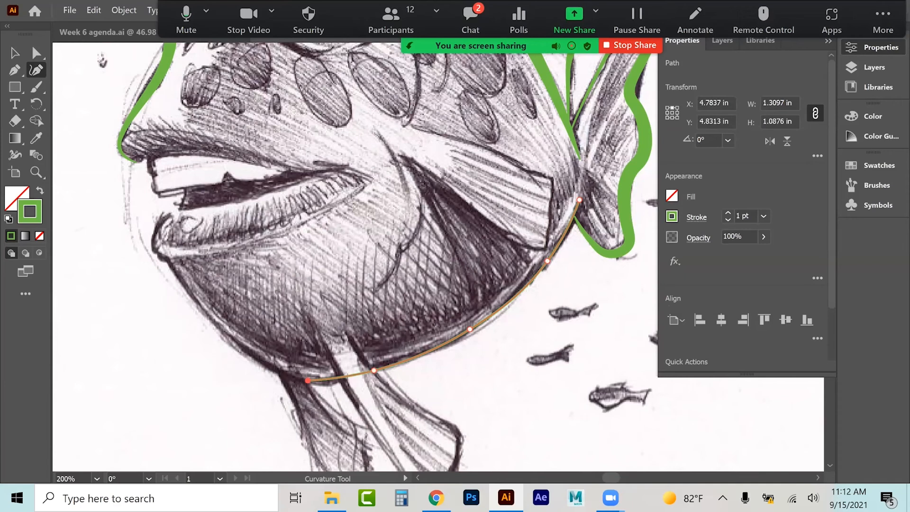
pyautogui.click(223, 333)
pyautogui.click(182, 287)
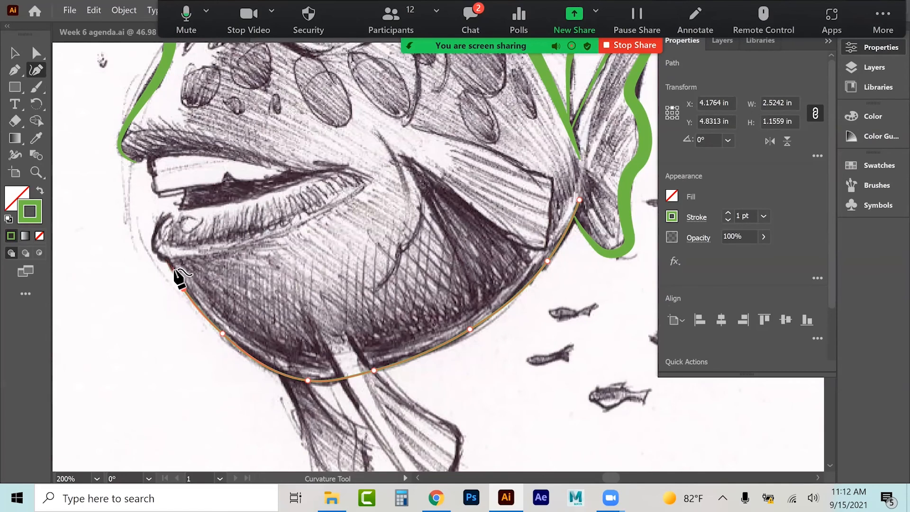
pyautogui.click(170, 264)
pyautogui.click(150, 248)
pyautogui.click(162, 217)
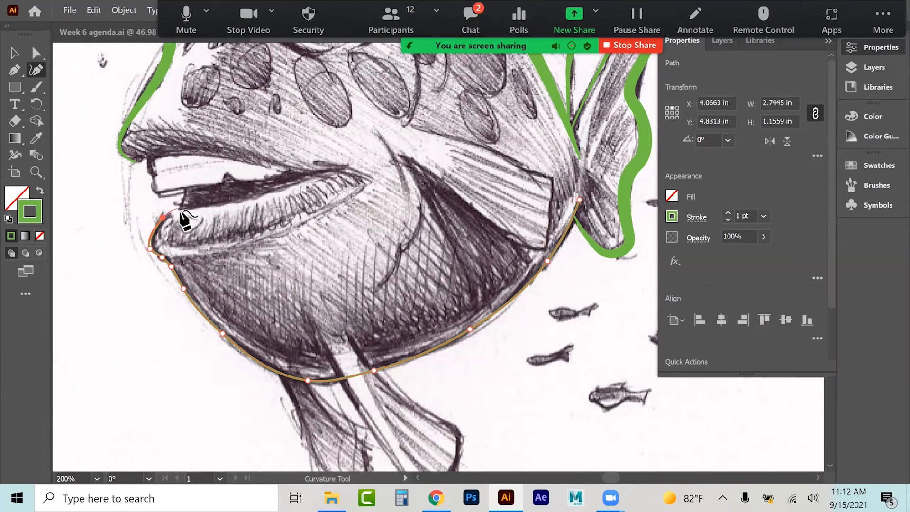
pyautogui.click(208, 206)
pyautogui.click(269, 189)
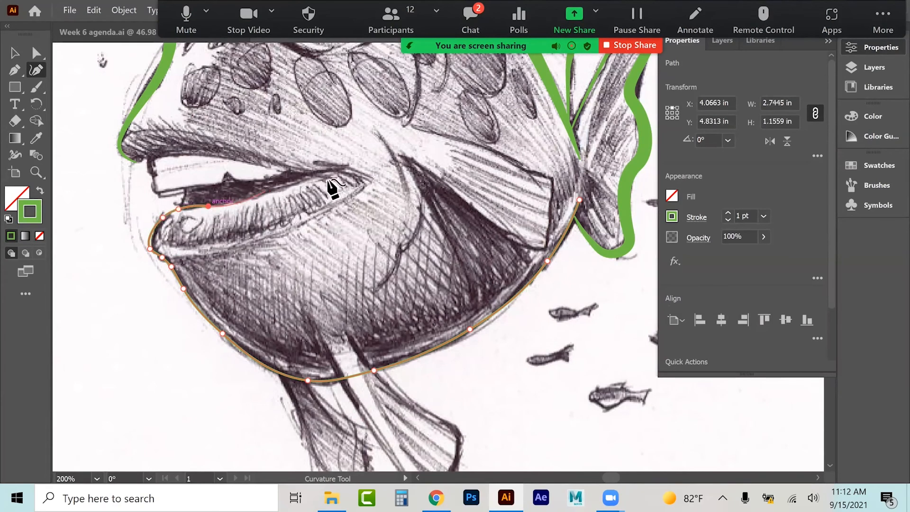
pyautogui.click(335, 168)
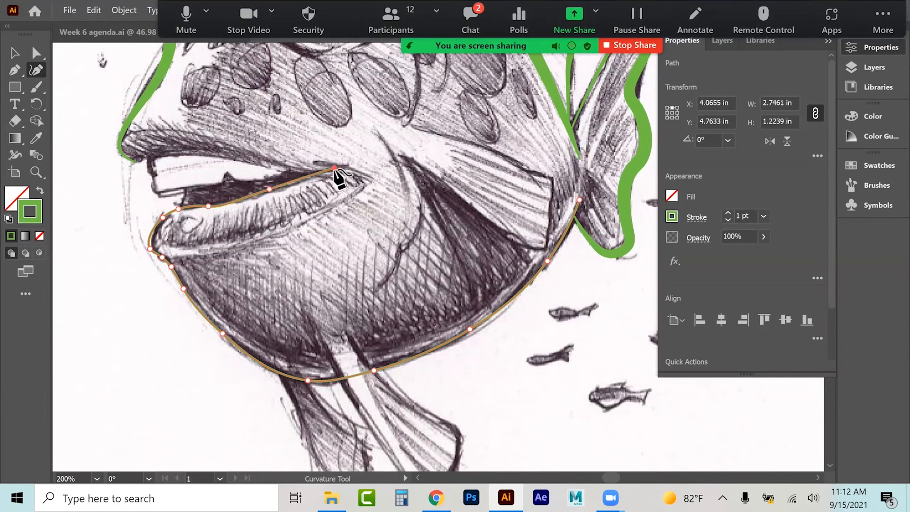
# Step: Select the belly curve and copy the green stroke appearance onto it with the Eyedropper
pyautogui.click(14, 51)
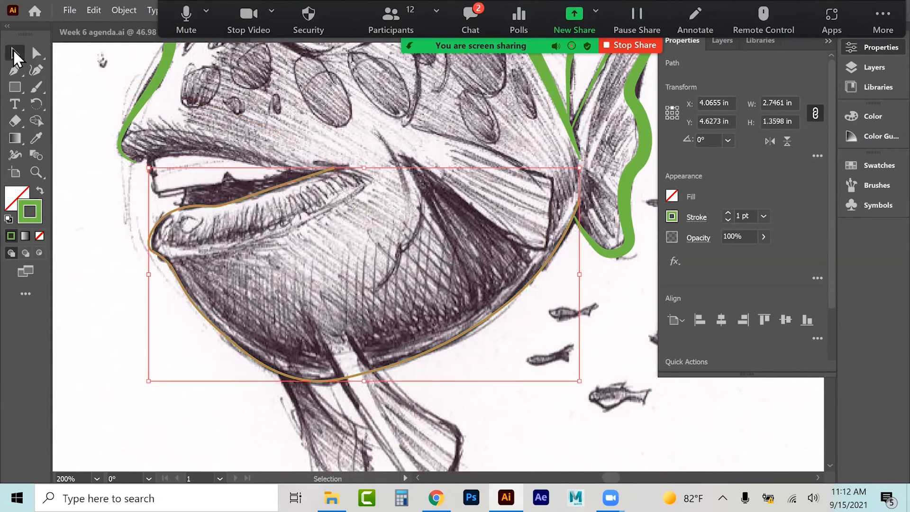
pyautogui.click(73, 109)
pyautogui.click(189, 207)
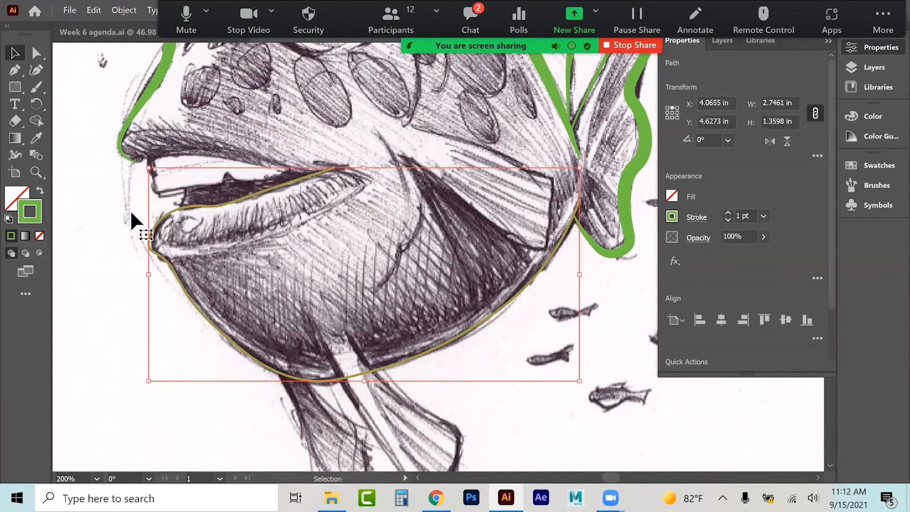
pyautogui.click(37, 138)
pyautogui.click(141, 107)
pyautogui.click(20, 55)
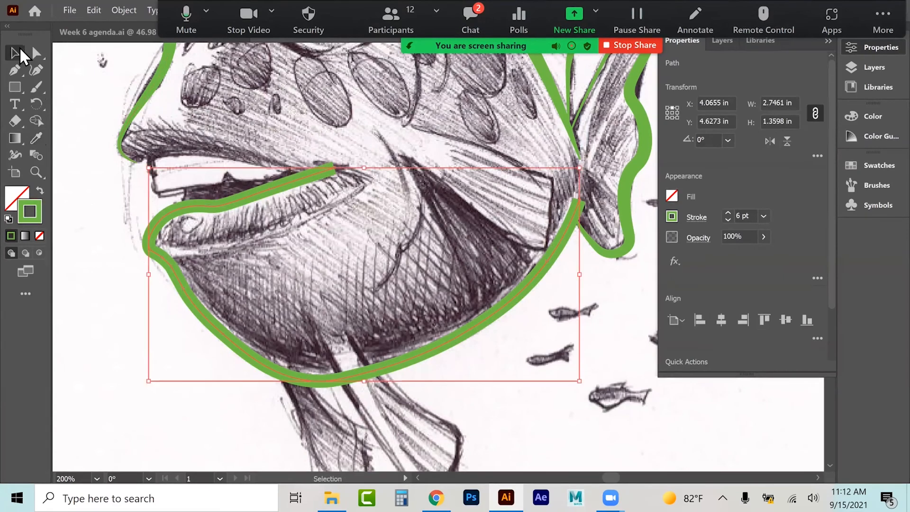
# Step: Apply a tapered width profile to the belly curve's stroke, then deselect it
pyautogui.click(696, 217)
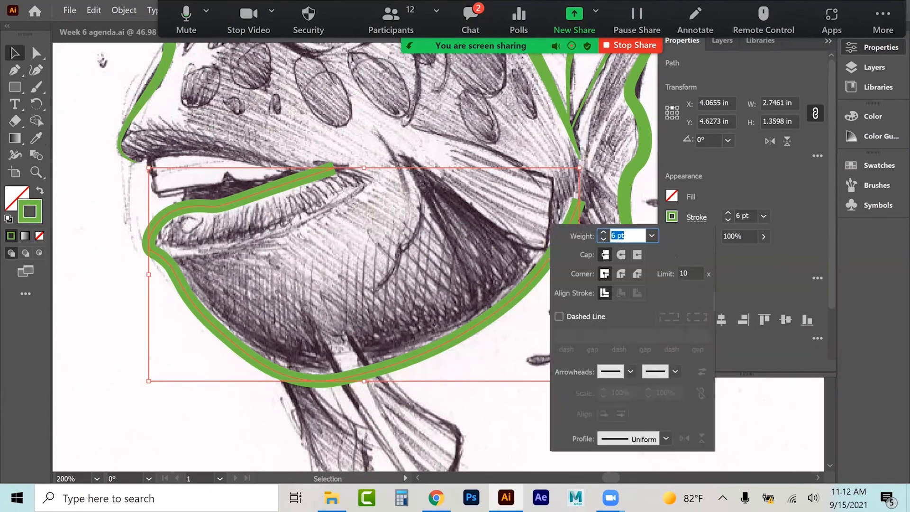
pyautogui.click(665, 439)
pyautogui.click(620, 382)
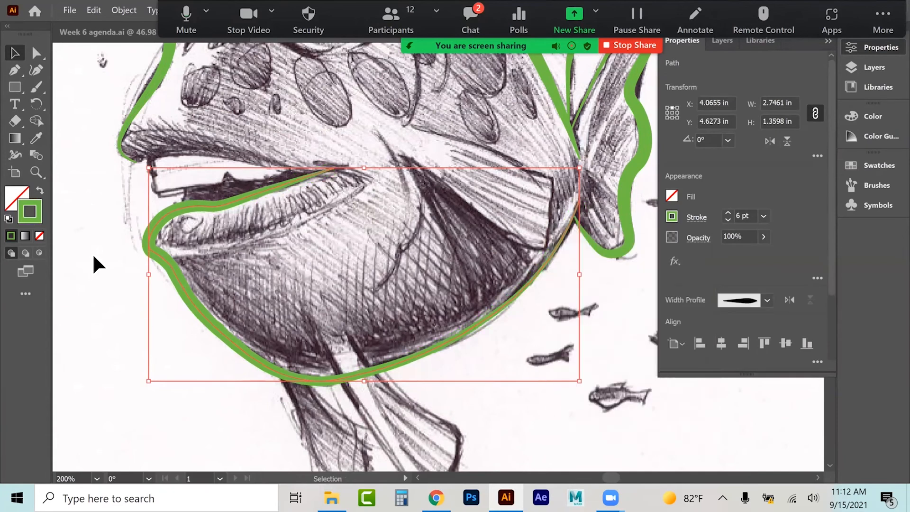
pyautogui.click(92, 253)
# Step: Trace the upper lip with the Curvature tool from the mouth corner along the lip to its inner end
pyautogui.click(36, 70)
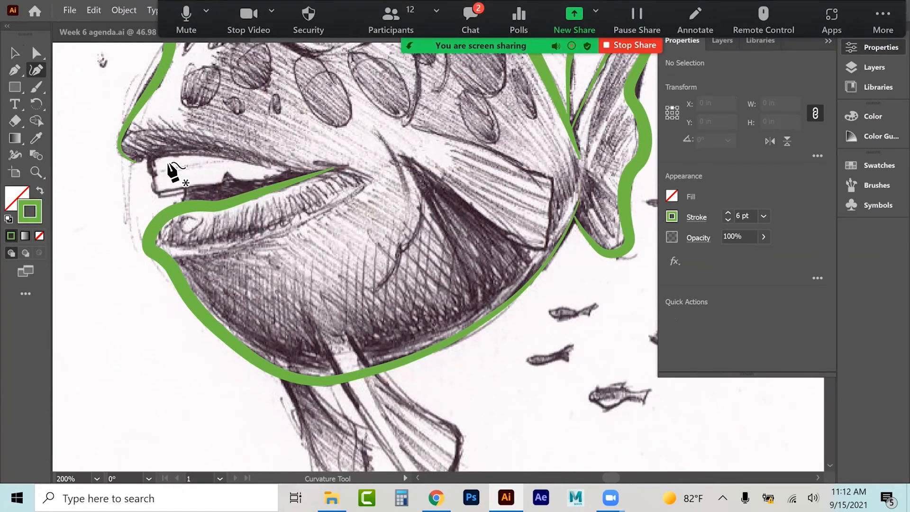
pyautogui.click(137, 162)
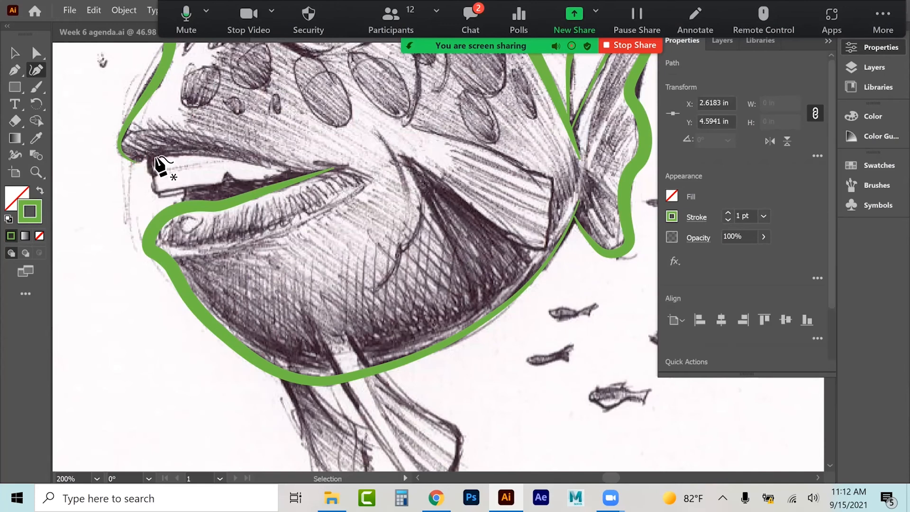
pyautogui.press('Escape')
pyautogui.click(130, 173)
pyautogui.click(204, 155)
pyautogui.click(267, 166)
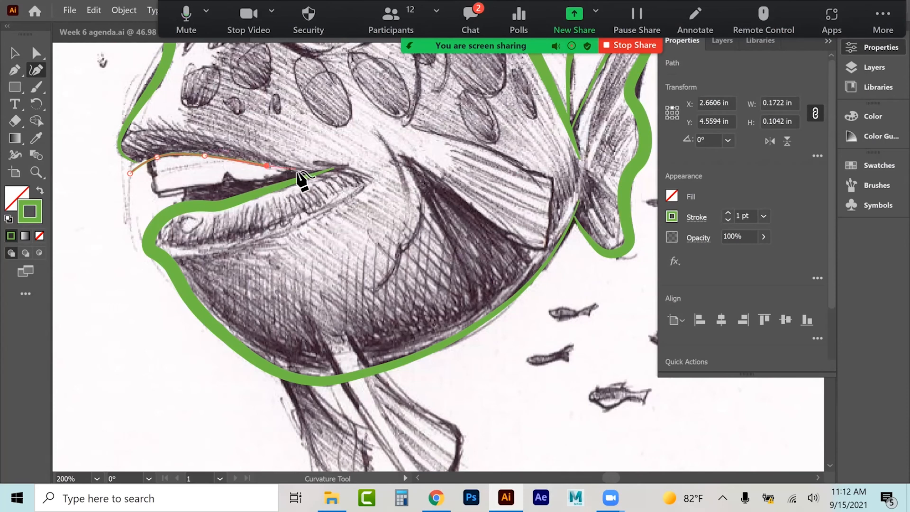
pyautogui.click(295, 172)
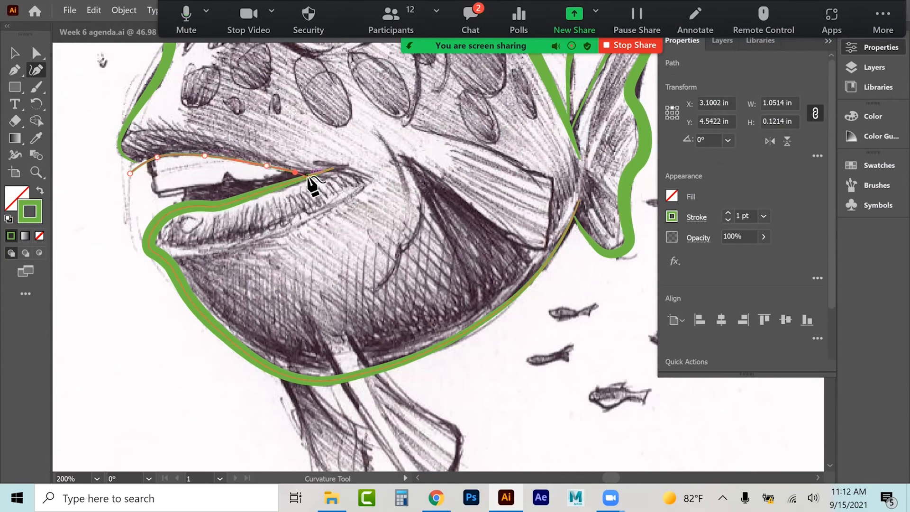
pyautogui.click(309, 177)
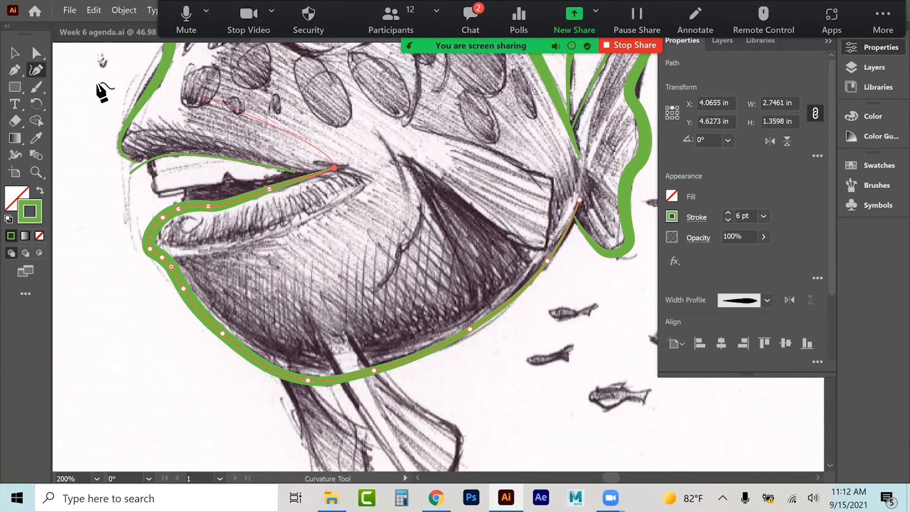
# Step: Select the upper lip curve and copy the green stroke appearance onto it with the Eyedropper
pyautogui.click(15, 53)
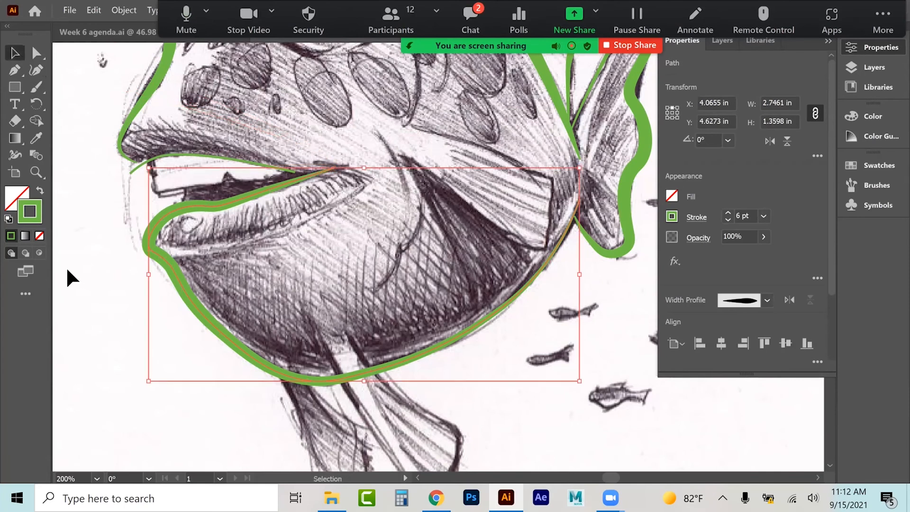
pyautogui.click(212, 153)
pyautogui.click(36, 138)
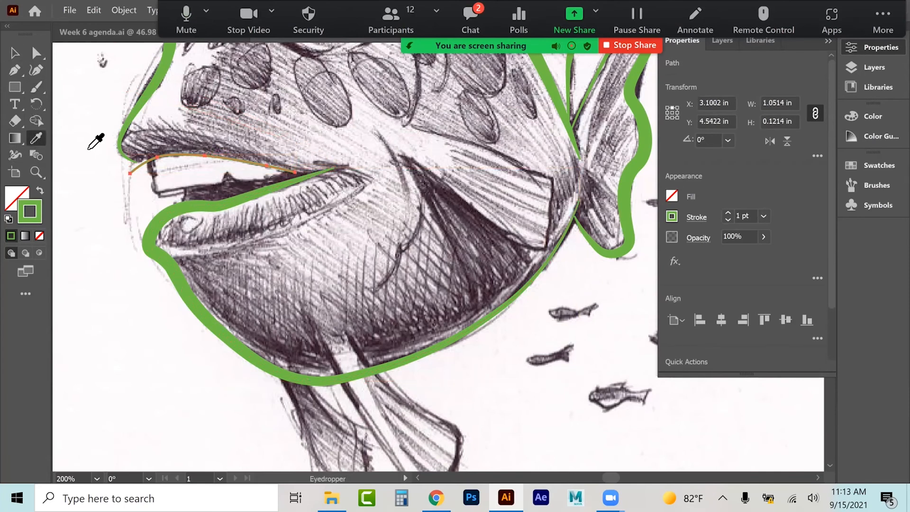
pyautogui.click(140, 101)
# Step: Apply the tapered width profile to the upper lip curve's stroke
pyautogui.click(14, 54)
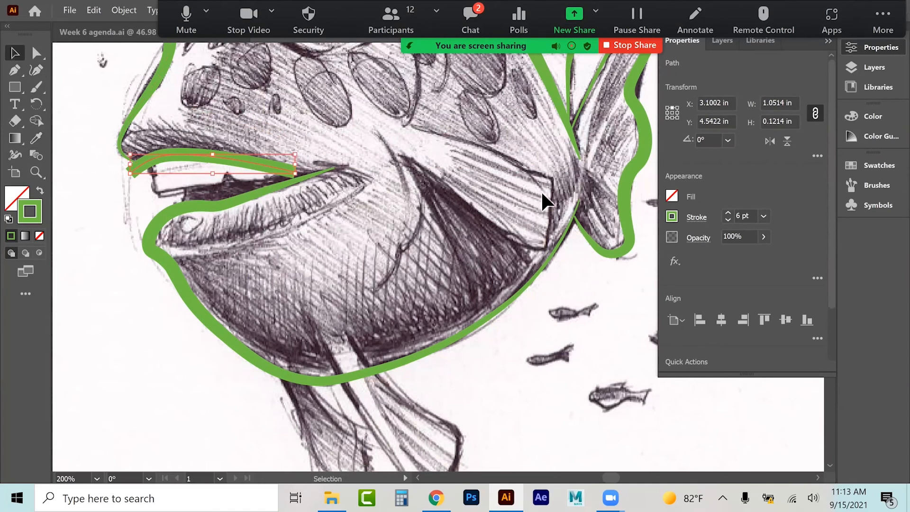
pyautogui.click(696, 217)
pyautogui.click(666, 438)
pyautogui.click(621, 384)
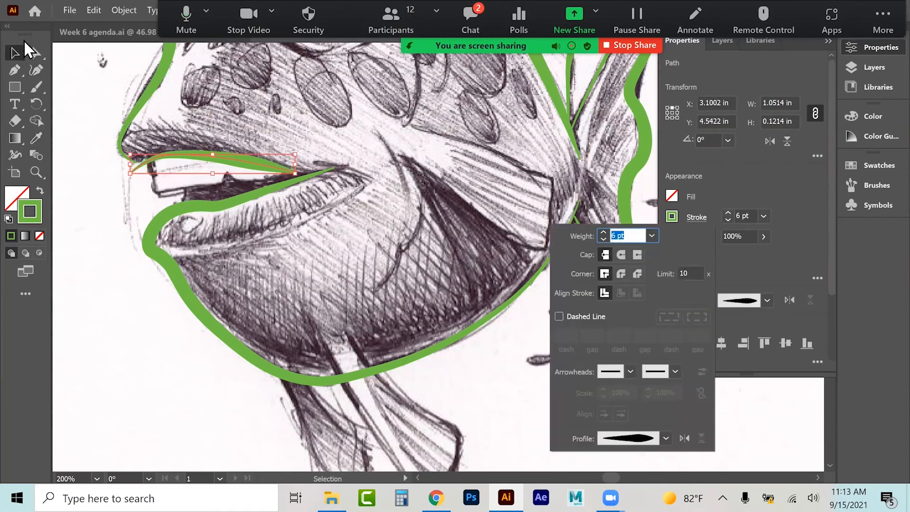
# Step: Reposition the upper lip curve's end anchors and handle to fit the sketch, then deselect it
pyautogui.click(37, 52)
pyautogui.moveTo(131, 172); pyautogui.dragTo(139, 165)
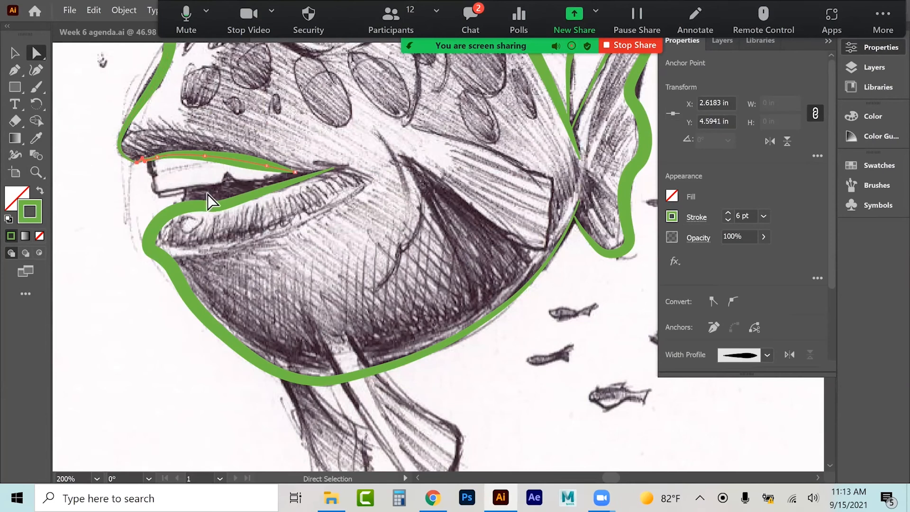
pyautogui.moveTo(294, 171); pyautogui.dragTo(317, 176)
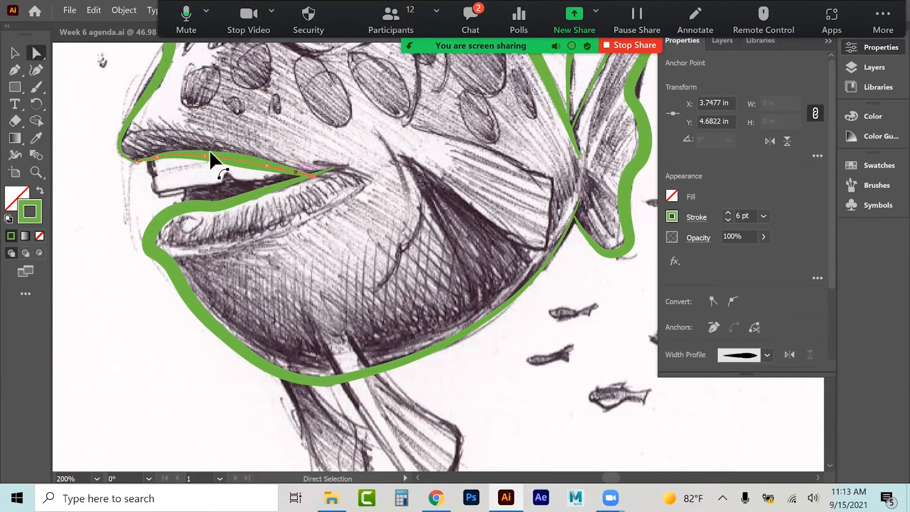
pyautogui.moveTo(131, 157); pyautogui.dragTo(178, 155)
pyautogui.click(110, 221)
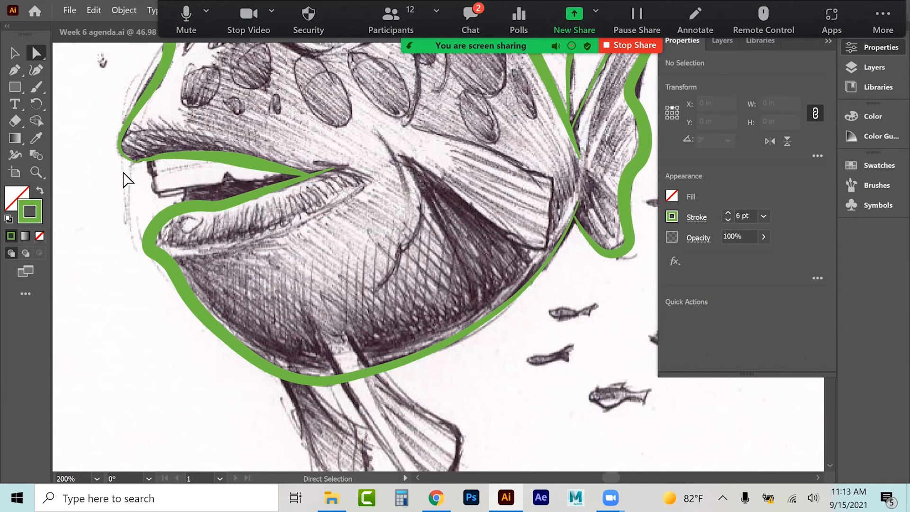
# Step: Trace the lower lip with the Curvature tool from the mouth corner up to its inner end
pyautogui.click(35, 71)
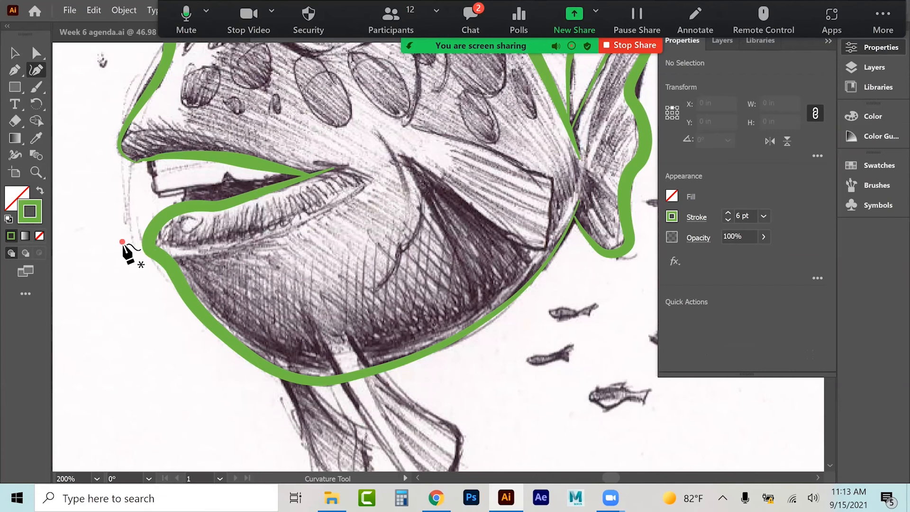
pyautogui.click(122, 242)
pyautogui.click(185, 249)
pyautogui.click(268, 237)
pyautogui.click(335, 206)
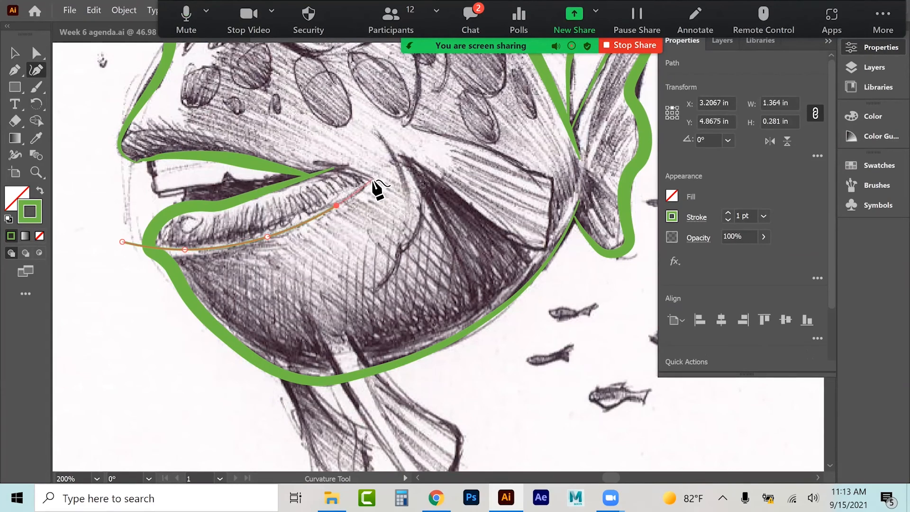
pyautogui.click(372, 178)
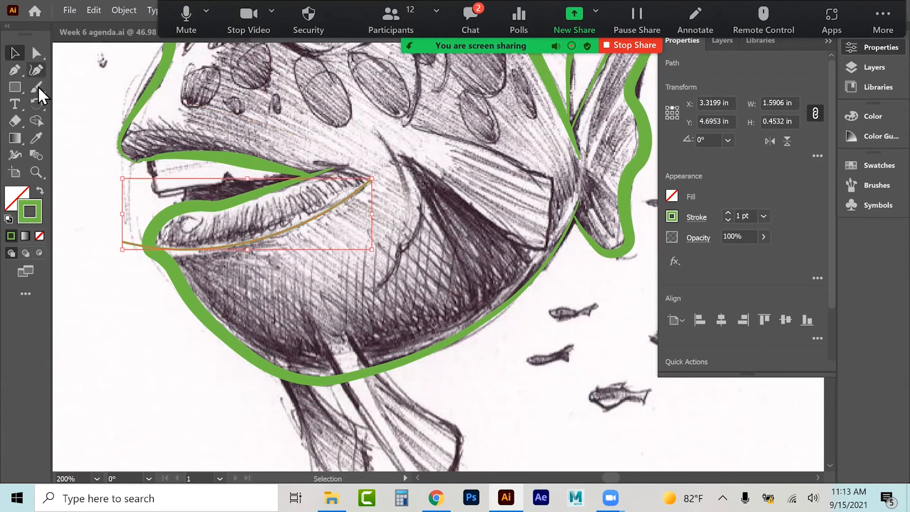
# Step: Copy the green stroke appearance onto the lower lip curve with the Eyedropper
pyautogui.click(36, 138)
pyautogui.click(191, 204)
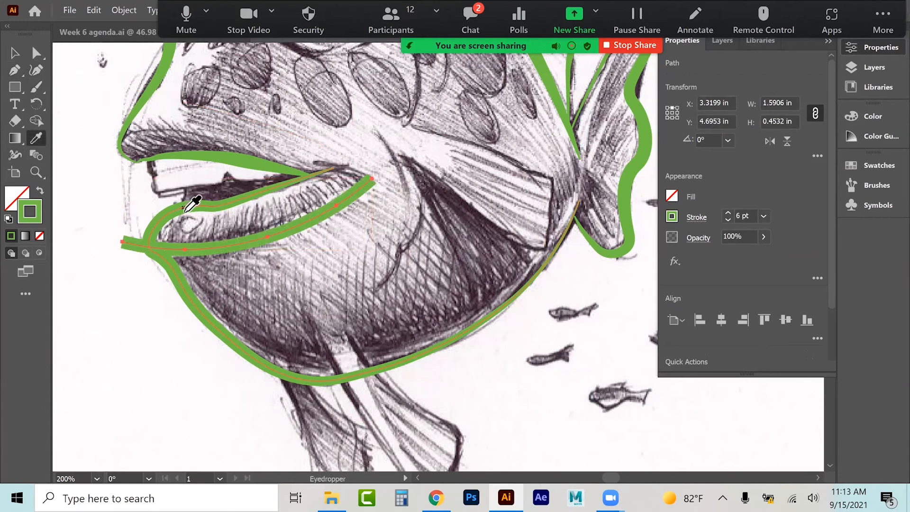
pyautogui.click(16, 53)
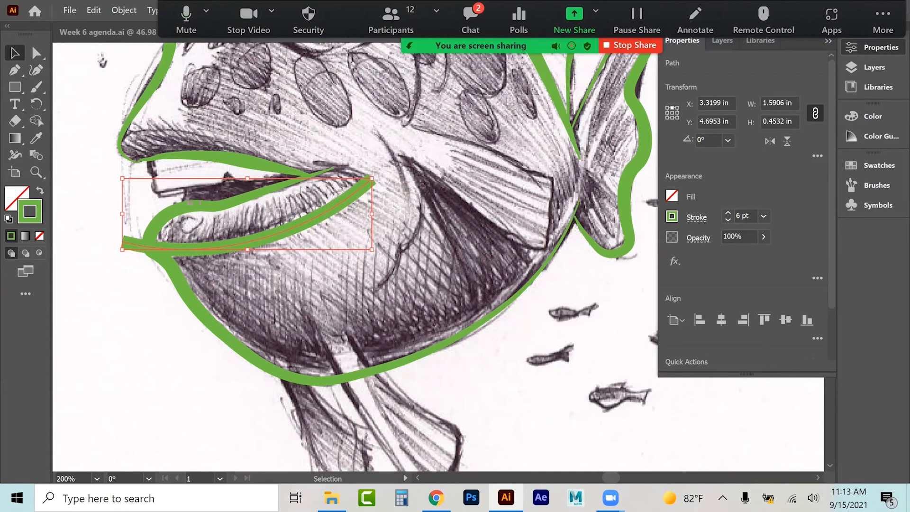
# Step: Apply the tapered width profile to the lower lip curve's stroke, then deselect it
pyautogui.click(696, 216)
pyautogui.click(666, 438)
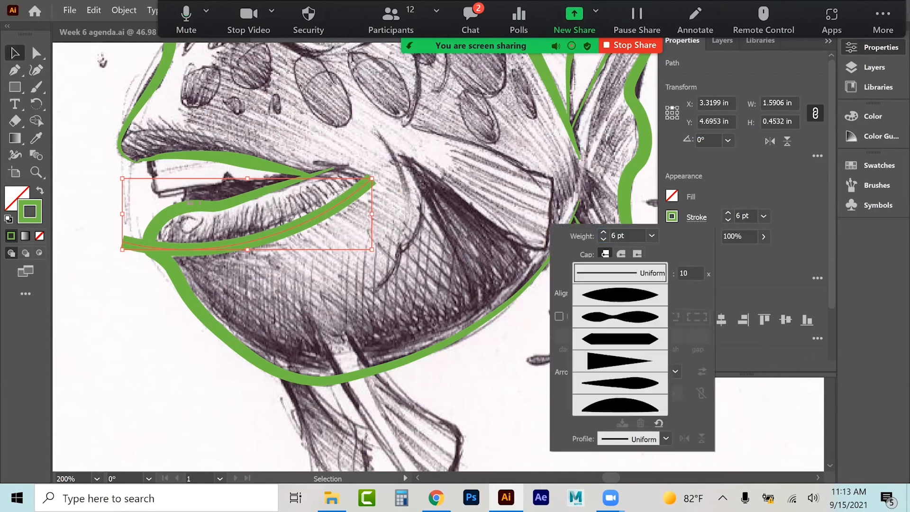
pyautogui.click(620, 383)
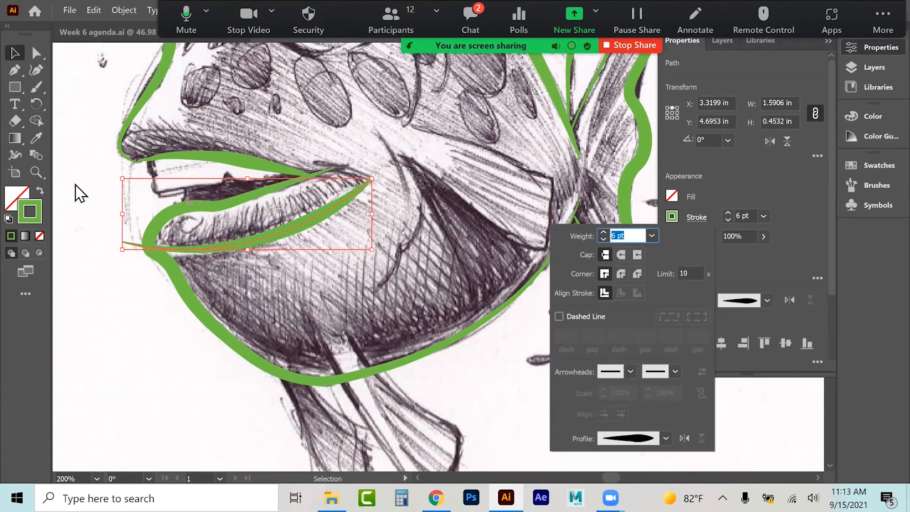
pyautogui.press('Escape')
pyautogui.click(94, 248)
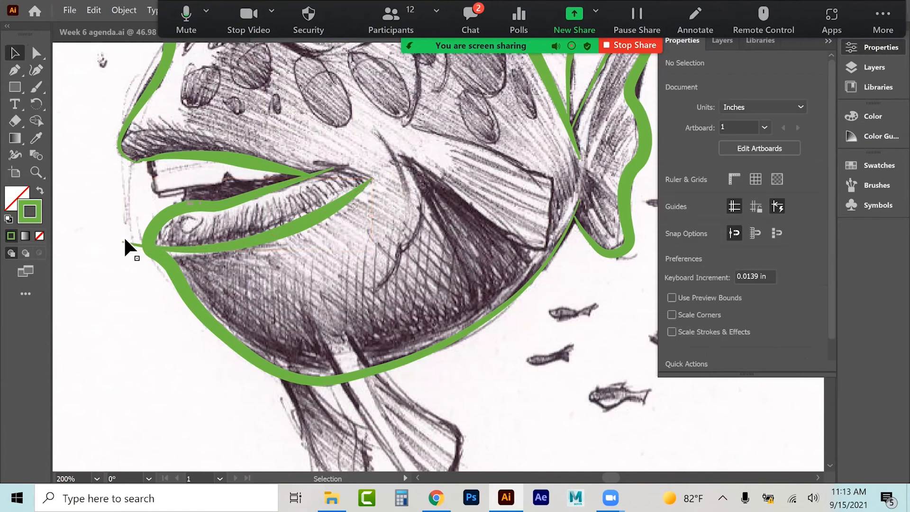
# Step: Move the lower lip curve's outer end anchor onto the belly outline at the mouth corner
pyautogui.click(123, 241)
pyautogui.click(41, 56)
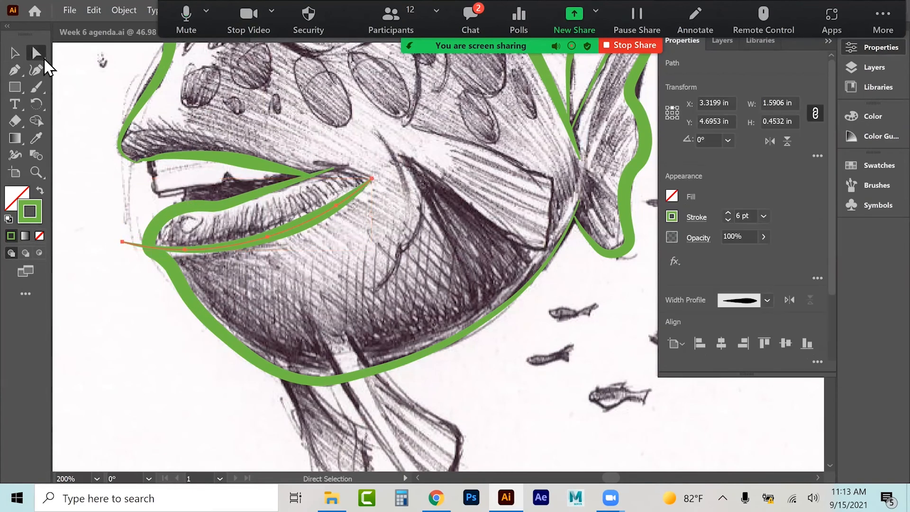
pyautogui.moveTo(123, 246); pyautogui.dragTo(163, 262)
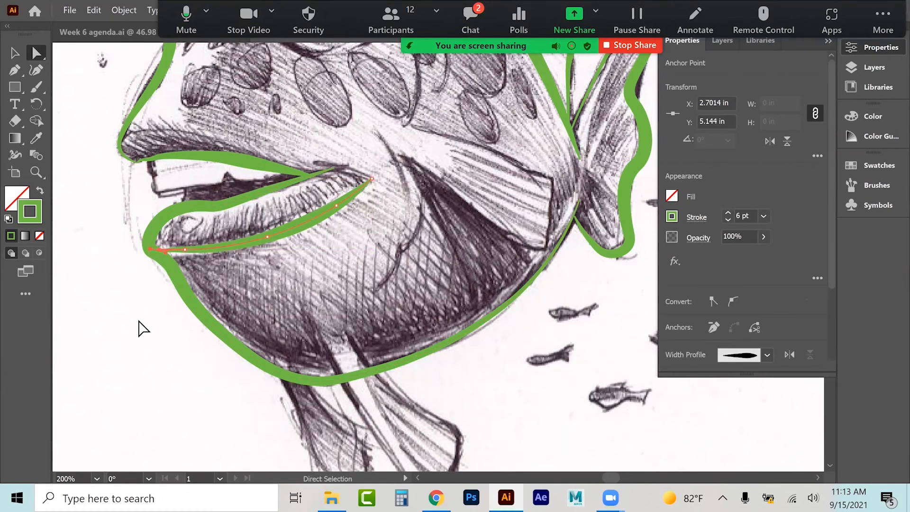
pyautogui.click(142, 329)
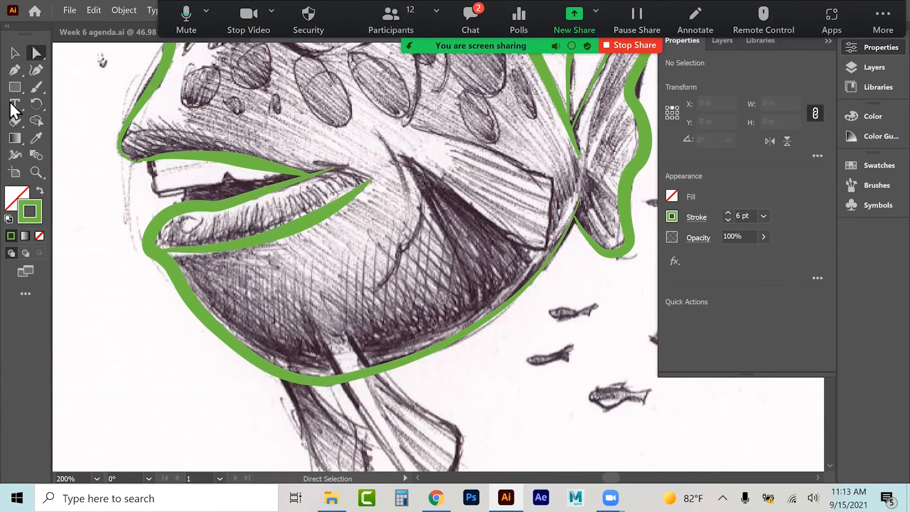
# Step: Draw a short curve with the Curvature tool closing the inner corner of the mouth between the lips
pyautogui.click(34, 70)
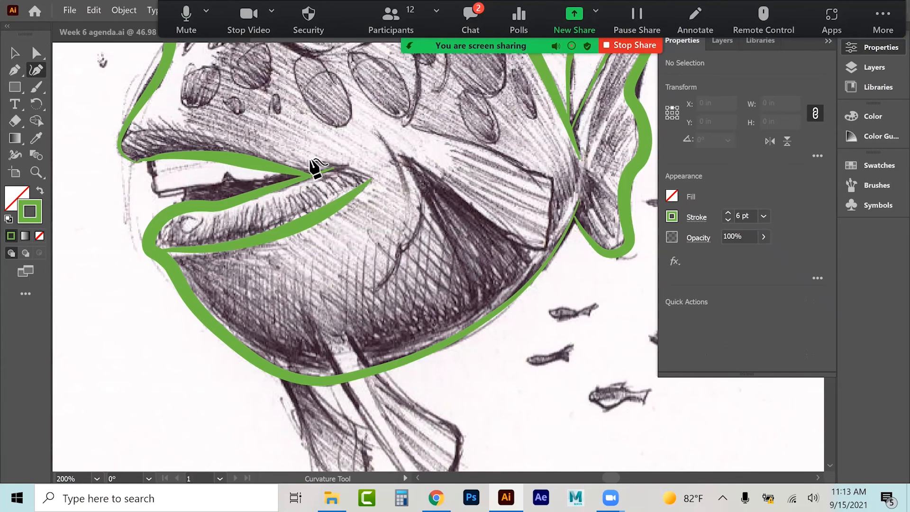
pyautogui.click(309, 158)
pyautogui.click(349, 166)
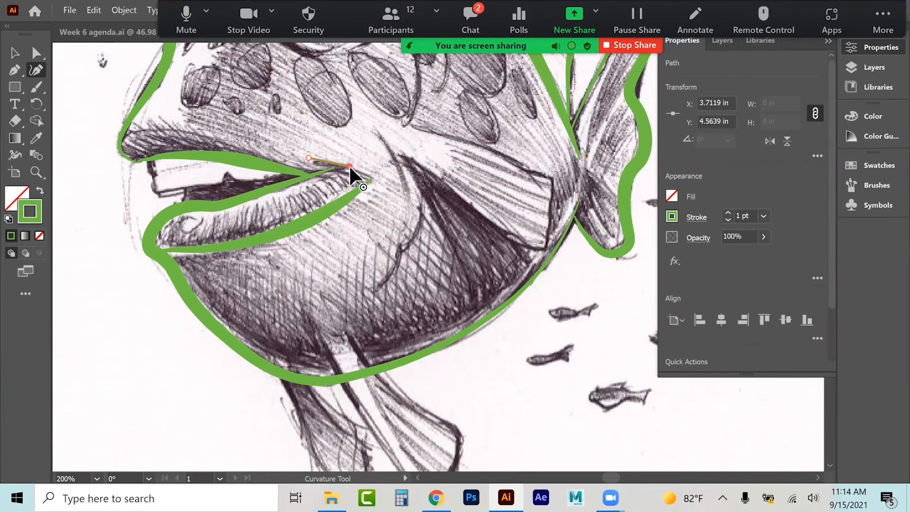
pyautogui.click(379, 191)
# Step: Copy the green stroke appearance onto the inner mouth corner curve with the Eyedropper
pyautogui.click(15, 52)
pyautogui.click(36, 138)
pyautogui.click(185, 159)
pyautogui.click(14, 52)
# Step: Apply the tapered width profile to the inner mouth corner curve, then deselect it
pyautogui.click(696, 217)
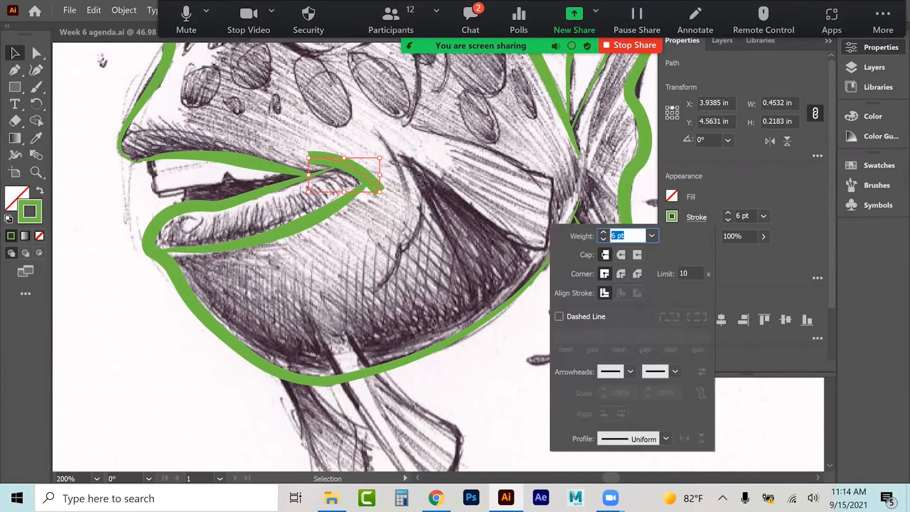
pyautogui.click(665, 438)
pyautogui.click(620, 383)
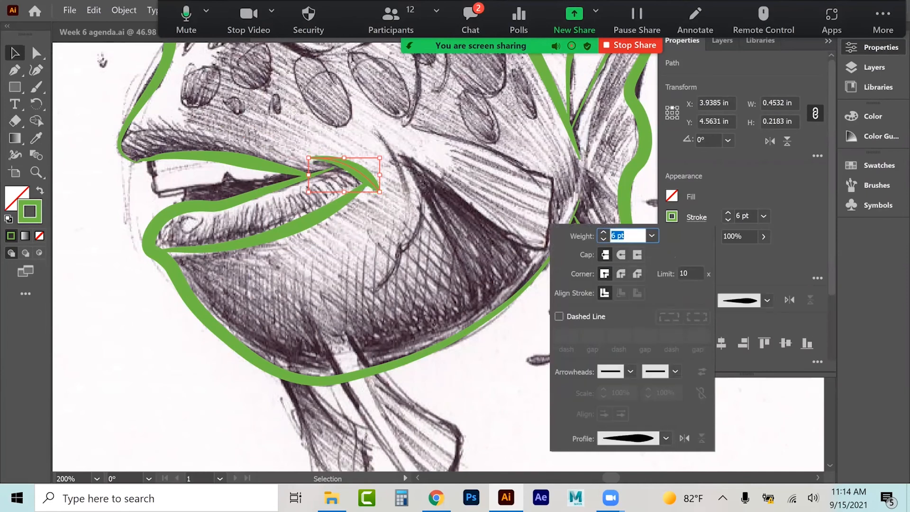
pyautogui.press('Escape')
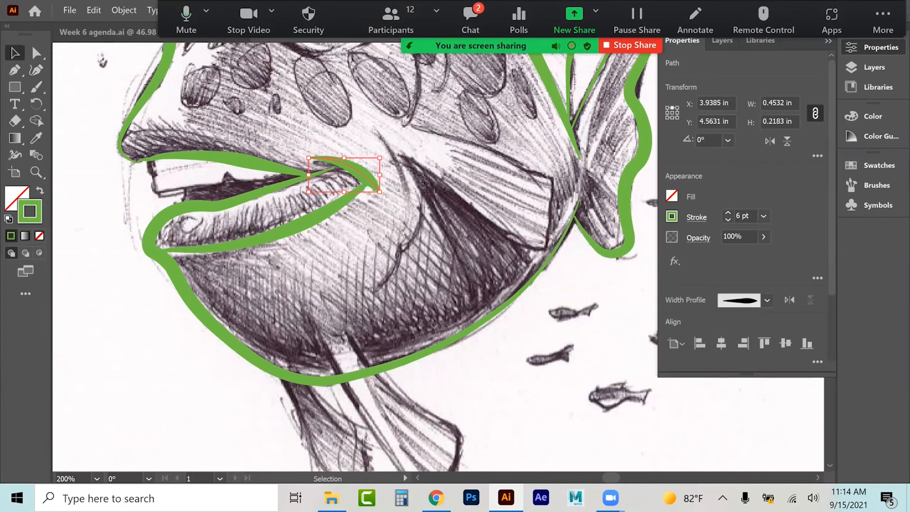
pyautogui.click(105, 237)
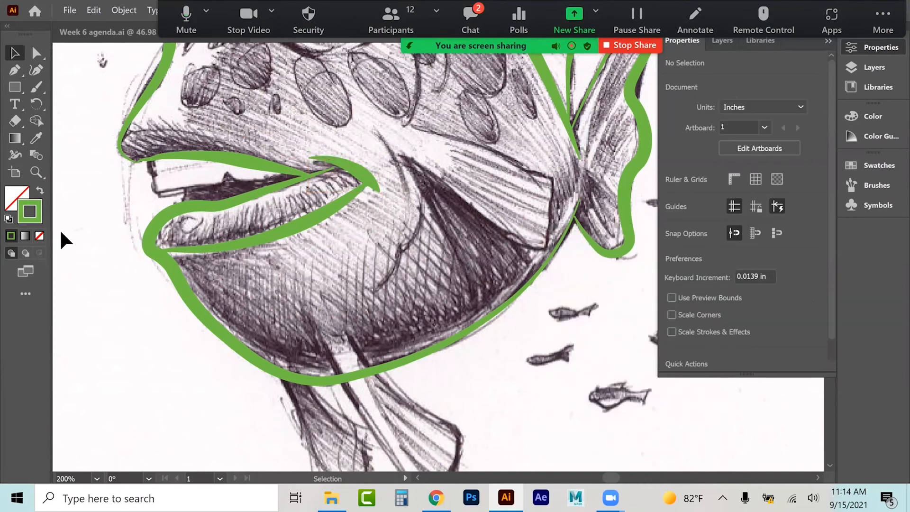
# Step: Adjust the anchor at the inner mouth corner so the curves meet, then deselect
pyautogui.click(37, 52)
pyautogui.click(334, 173)
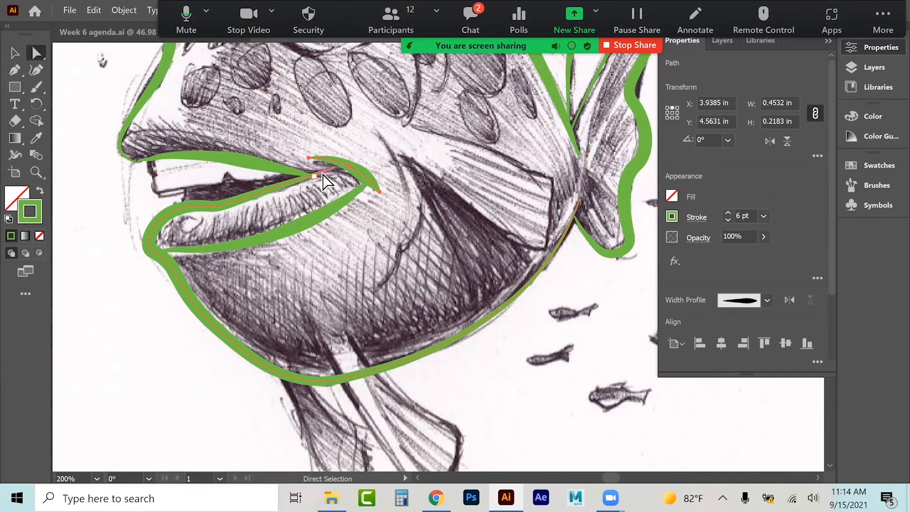
pyautogui.click(315, 176)
pyautogui.click(334, 166)
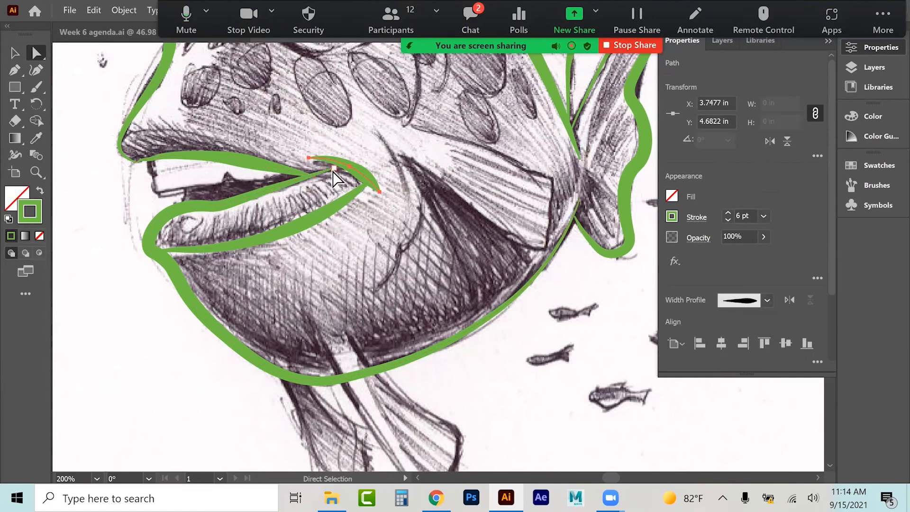
pyautogui.click(269, 189)
pyautogui.moveTo(336, 170); pyautogui.dragTo(351, 168)
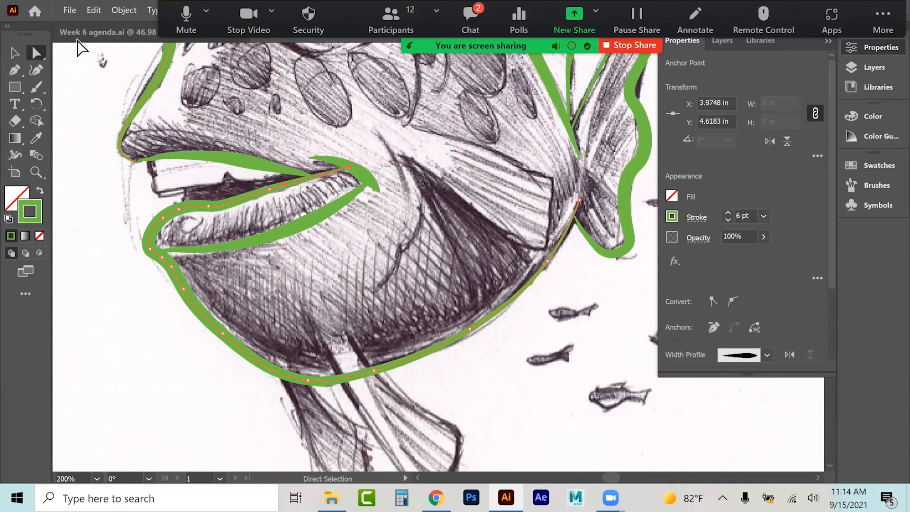
pyautogui.click(14, 52)
pyautogui.click(76, 150)
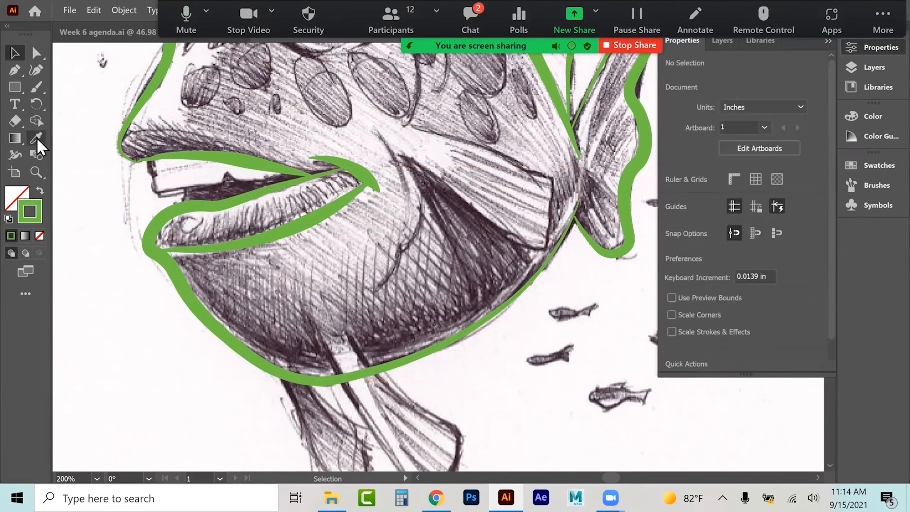
pyautogui.scroll(-5, 69, 250)
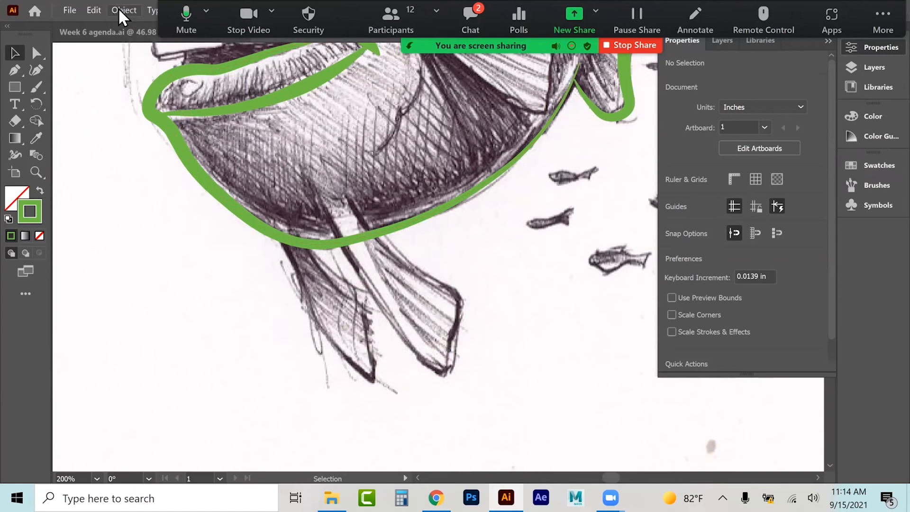
pyautogui.click(351, 237)
pyautogui.click(122, 10)
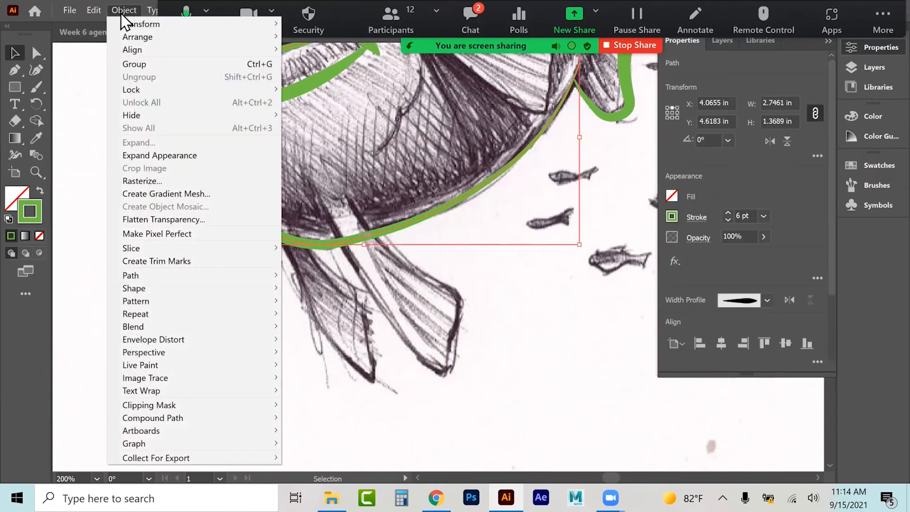
pyautogui.moveTo(166, 279)
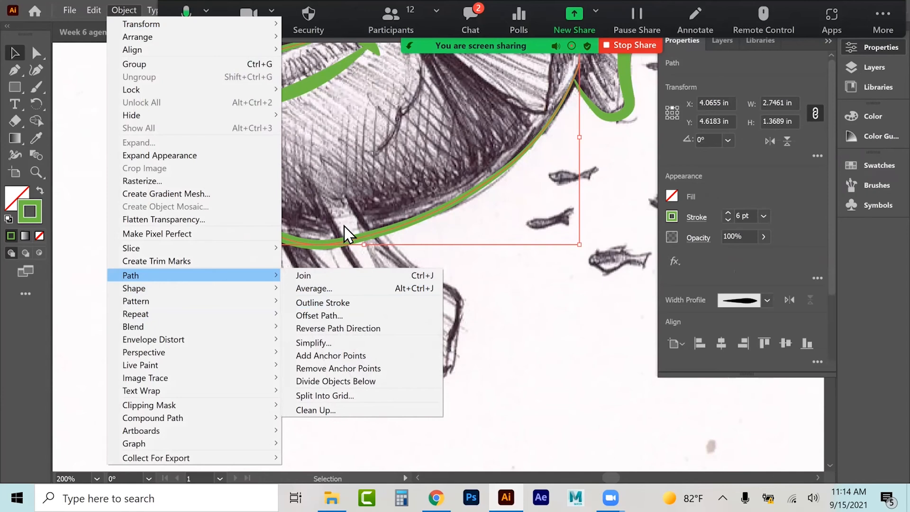
pyautogui.click(482, 316)
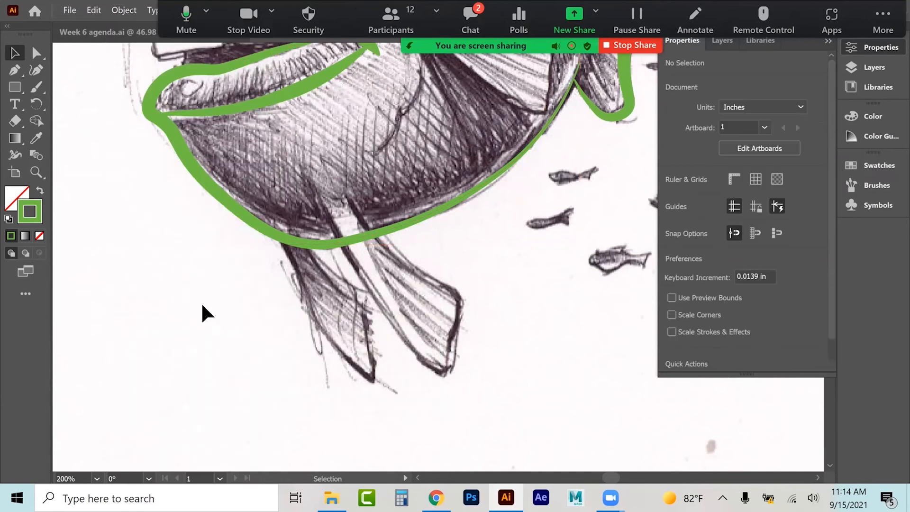
# Step: Trace the right pelvic fin below the belly with the Curvature tool, then deselect it
pyautogui.click(35, 70)
pyautogui.click(307, 180)
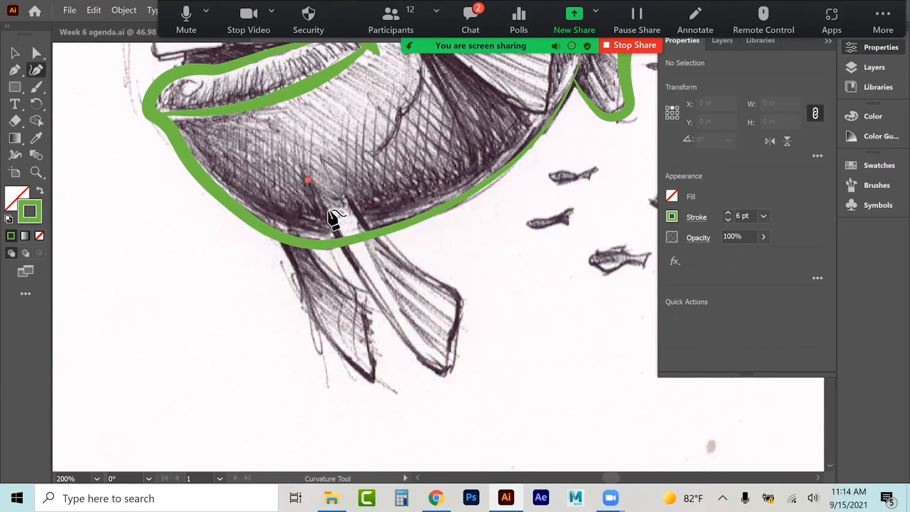
pyautogui.click(364, 275)
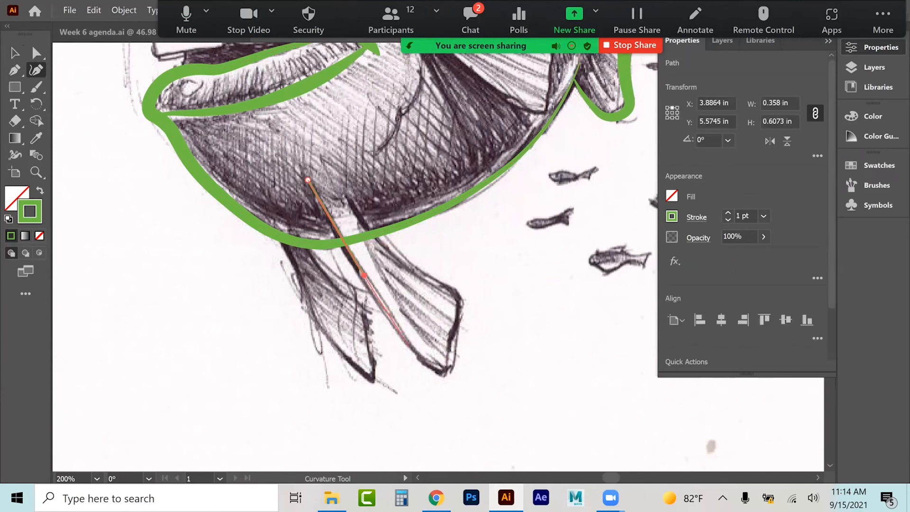
pyautogui.click(409, 347)
pyautogui.click(429, 368)
pyautogui.click(446, 374)
pyautogui.click(448, 361)
pyautogui.click(445, 342)
pyautogui.click(453, 325)
pyautogui.click(459, 303)
pyautogui.click(451, 289)
pyautogui.click(407, 264)
pyautogui.click(386, 248)
pyautogui.click(359, 219)
pyautogui.click(345, 184)
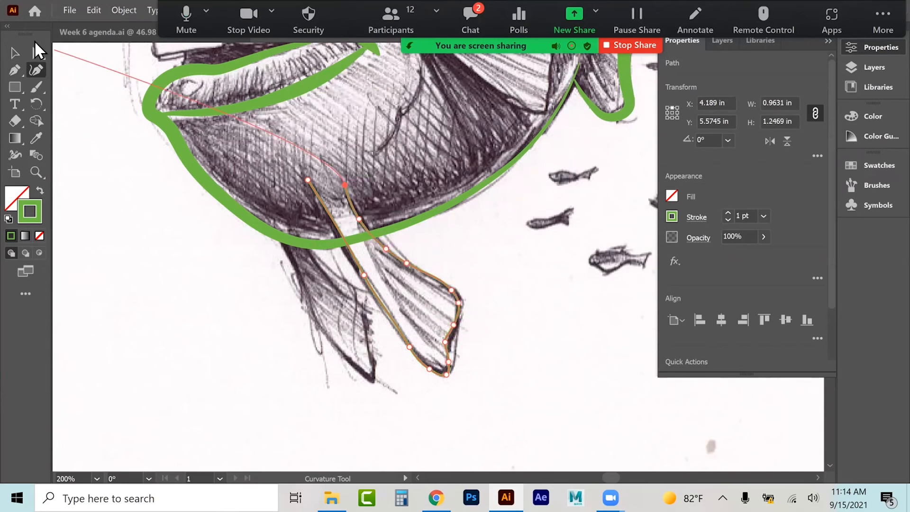
pyautogui.click(15, 52)
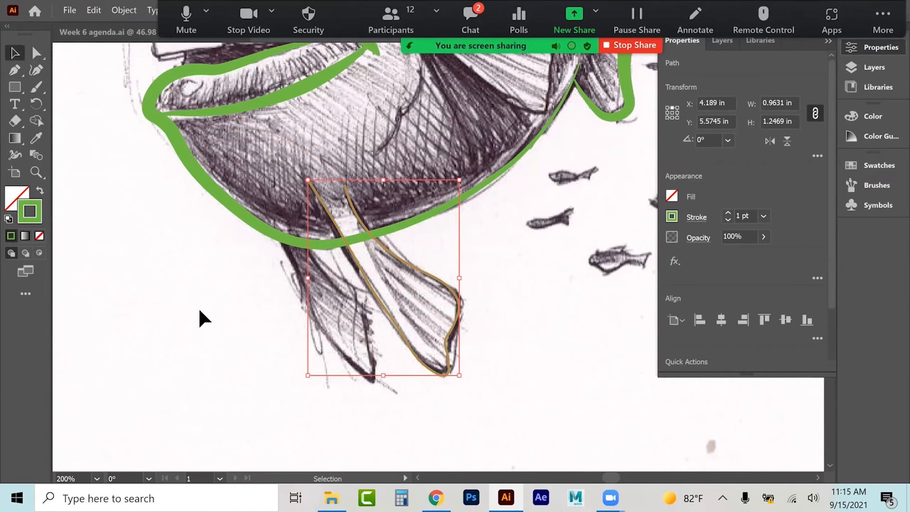
pyautogui.click(32, 69)
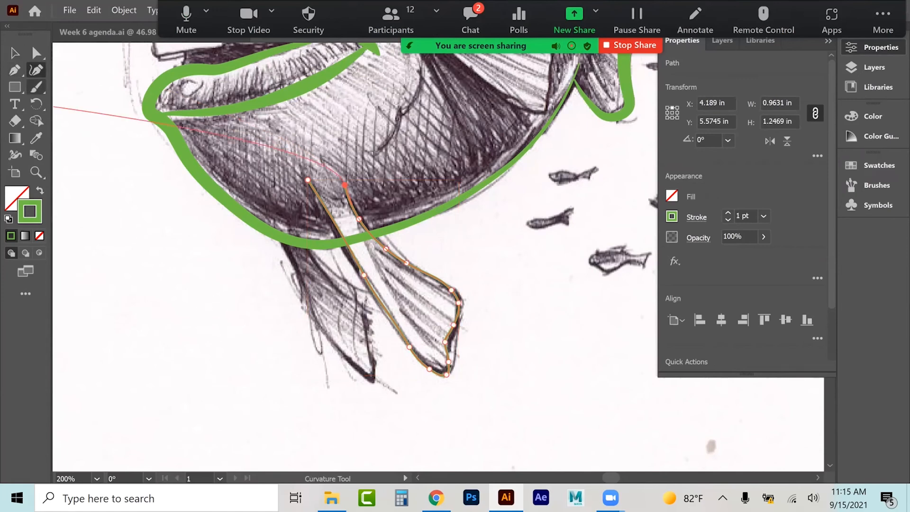
pyautogui.click(15, 53)
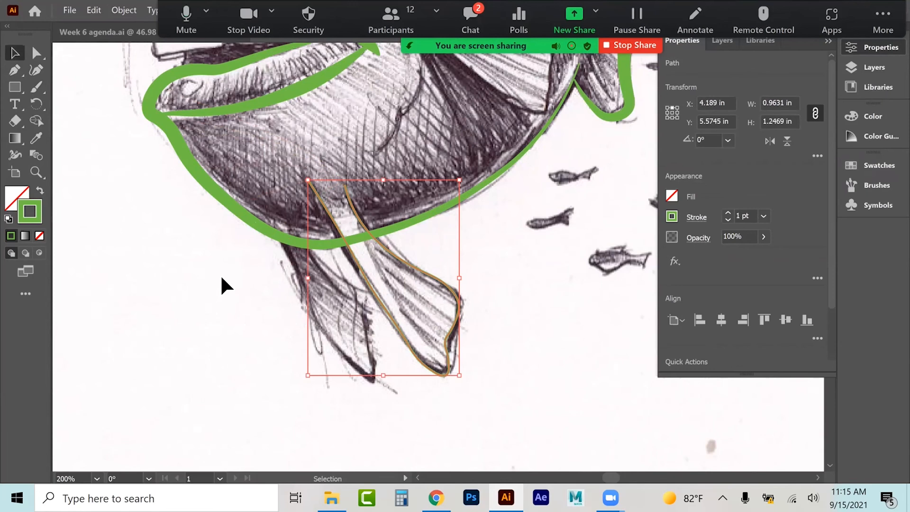
pyautogui.click(169, 263)
# Step: Trace the left pelvic fin below the belly with the Curvature tool
pyautogui.click(36, 70)
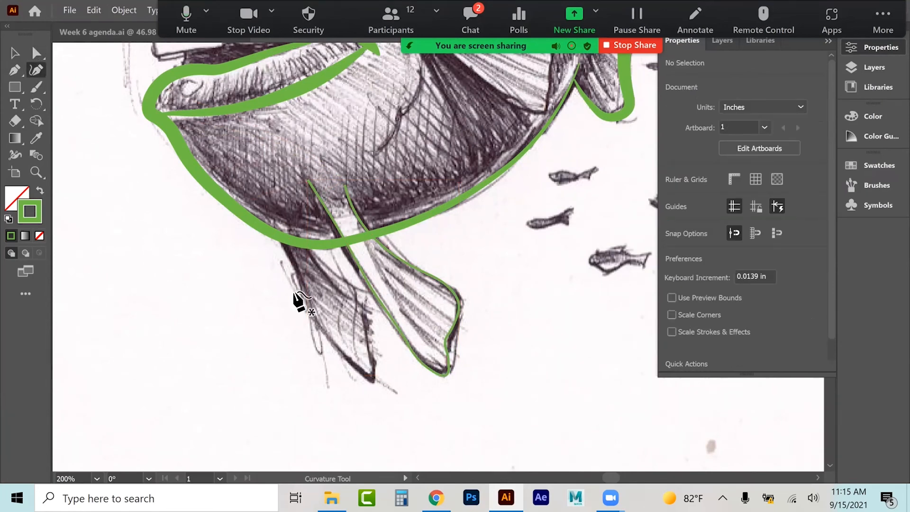
pyautogui.click(271, 213)
pyautogui.click(306, 286)
pyautogui.click(308, 316)
pyautogui.click(334, 349)
pyautogui.click(361, 379)
pyautogui.click(376, 386)
pyautogui.click(373, 368)
pyautogui.click(362, 343)
pyautogui.click(362, 319)
pyautogui.click(359, 301)
pyautogui.click(334, 284)
pyautogui.click(316, 263)
pyautogui.click(298, 218)
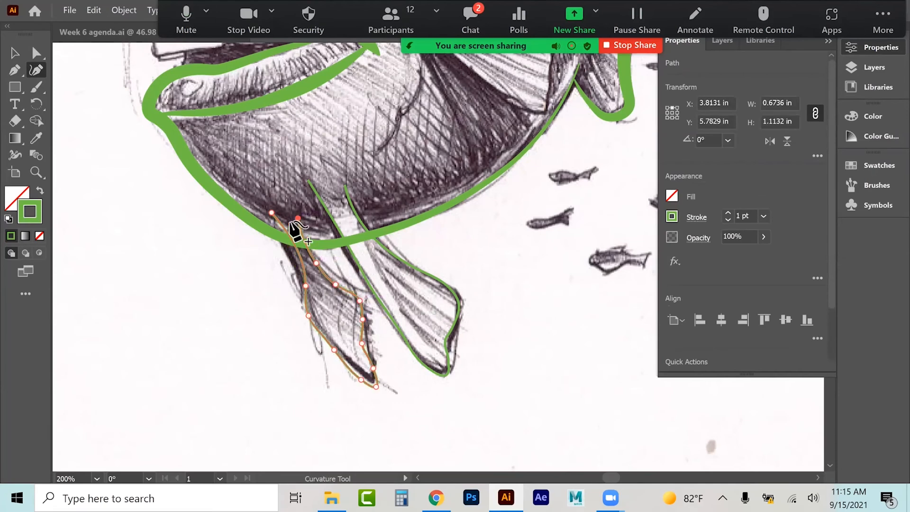
pyautogui.click(16, 53)
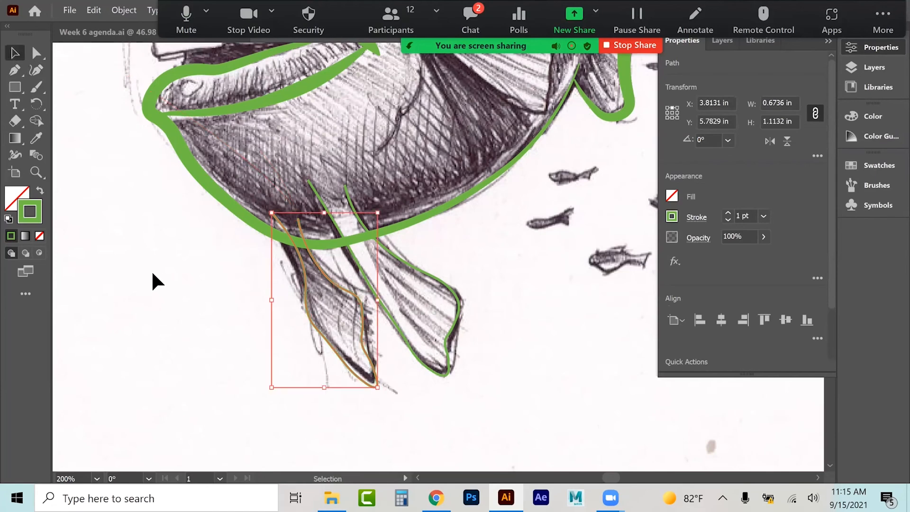
# Step: Reposition the left fin's top anchors so the path meets the body outline, then deselect
pyautogui.click(36, 53)
pyautogui.click(271, 213)
pyautogui.moveTo(273, 214); pyautogui.dragTo(278, 237)
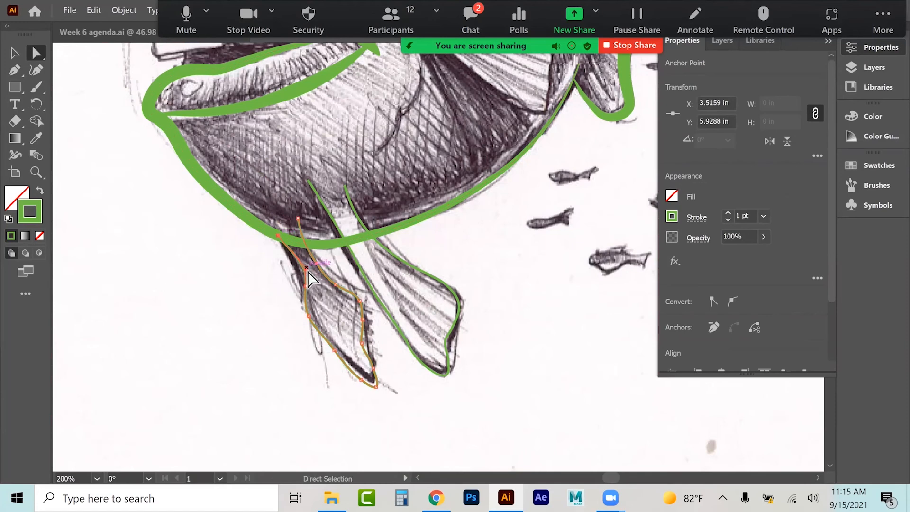
pyautogui.moveTo(296, 274); pyautogui.dragTo(303, 292)
pyautogui.click(36, 70)
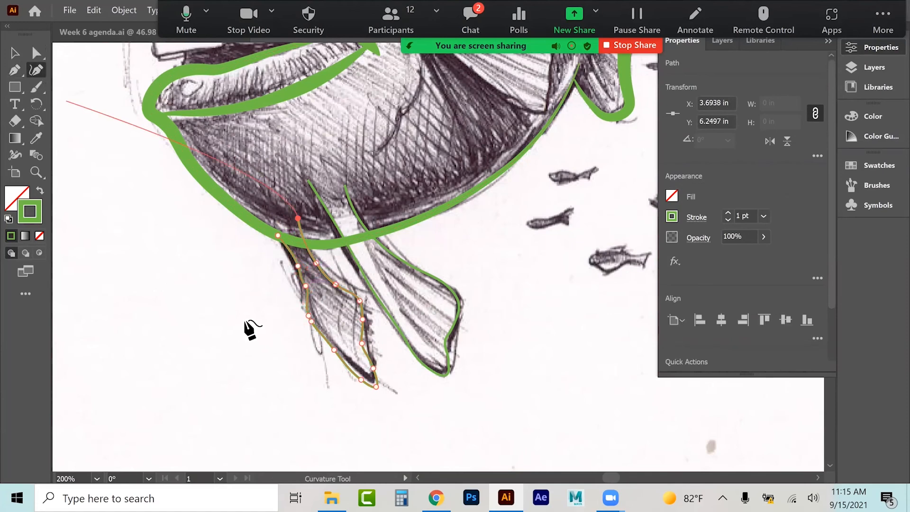
pyautogui.click(305, 287)
pyautogui.click(11, 70)
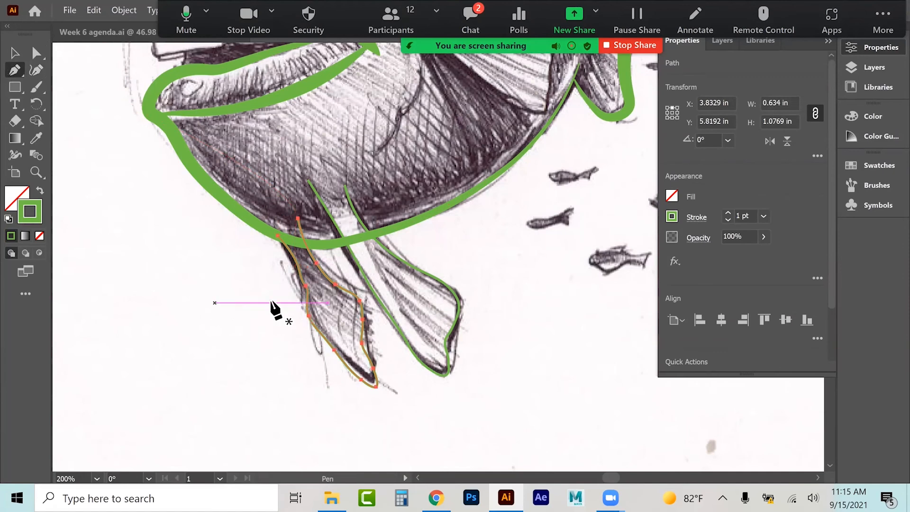
pyautogui.click(305, 286)
pyautogui.click(36, 52)
pyautogui.moveTo(304, 267); pyautogui.dragTo(299, 224)
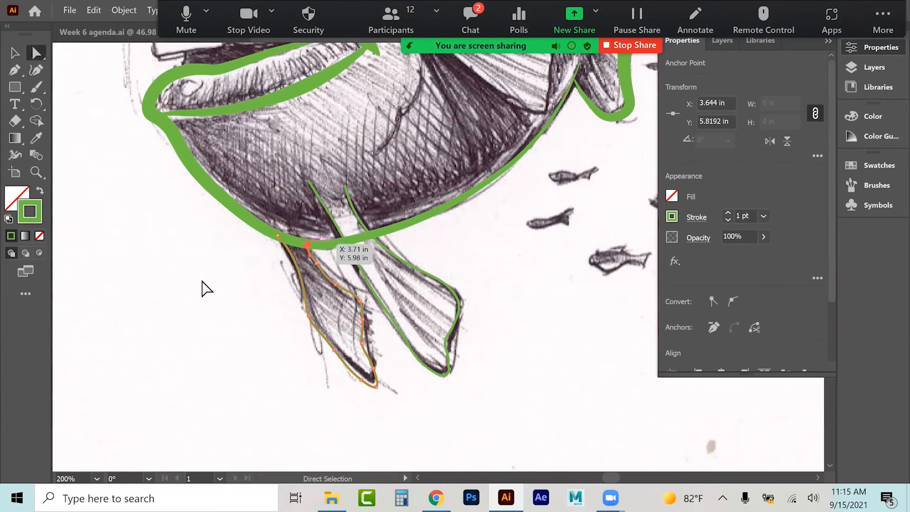
pyautogui.click(197, 299)
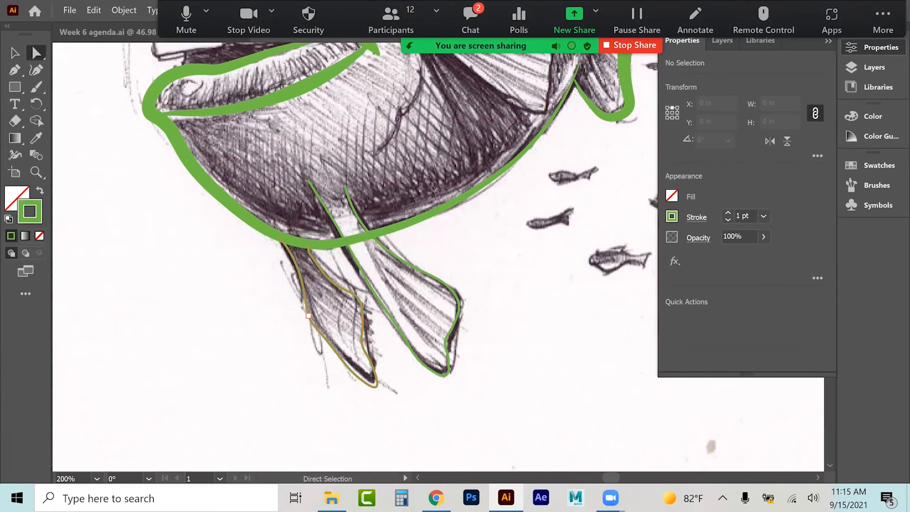
# Step: Select both pelvic fin paths and copy the green stroke appearance onto them with the Eyedropper
pyautogui.moveTo(476, 328); pyautogui.dragTo(495, 327)
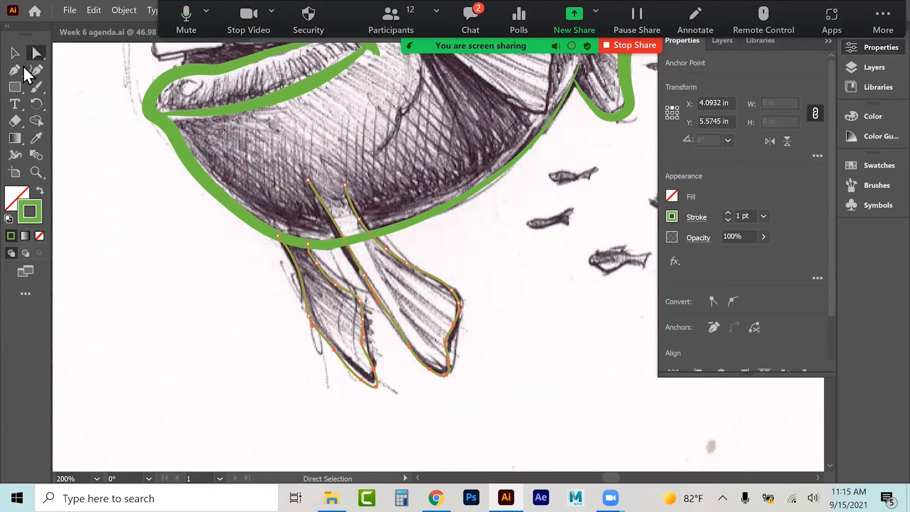
pyautogui.press('v')
pyautogui.click(266, 300)
pyautogui.moveTo(266, 299); pyautogui.dragTo(414, 356)
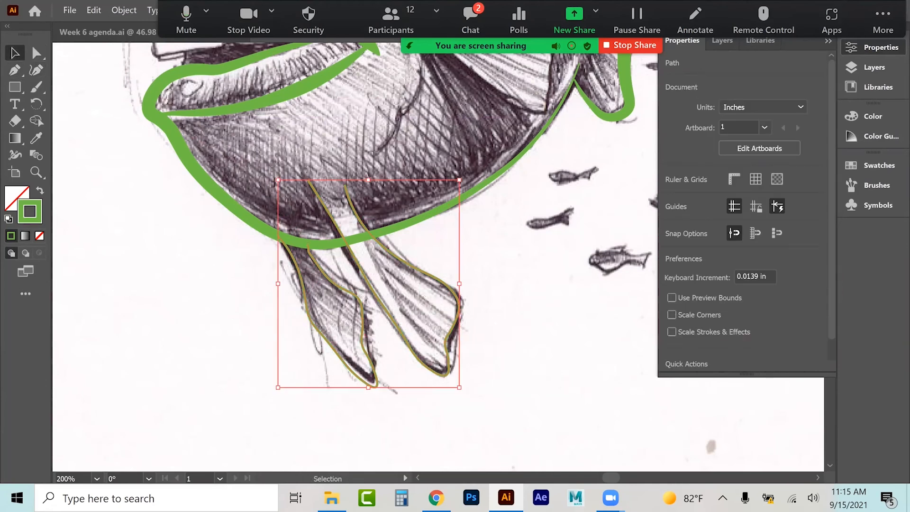
pyautogui.click(42, 138)
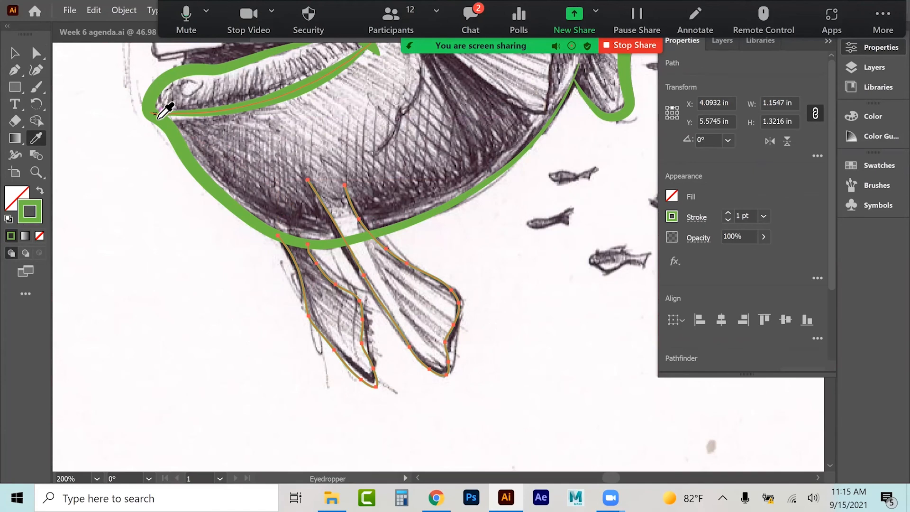
pyautogui.click(168, 101)
pyautogui.click(16, 53)
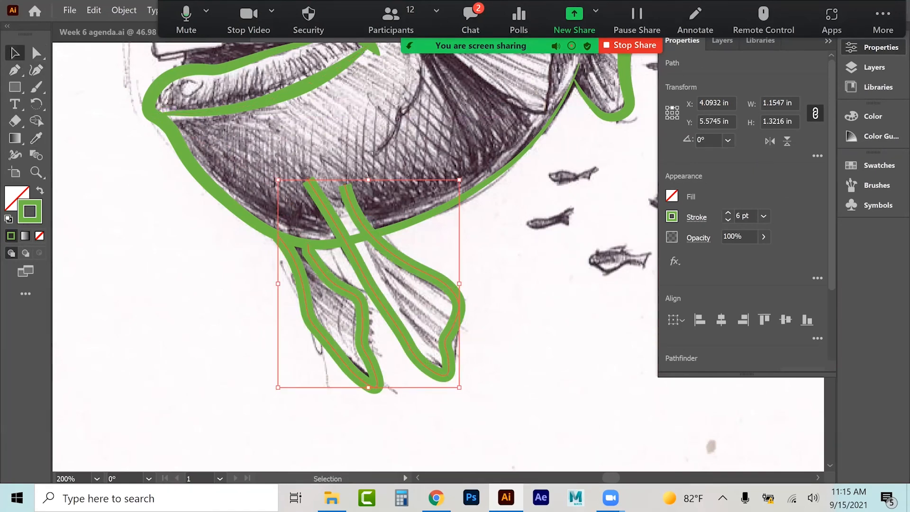
# Step: Apply the tapered width profile to both pelvic fin strokes, then deselect them
pyautogui.click(696, 217)
pyautogui.click(666, 438)
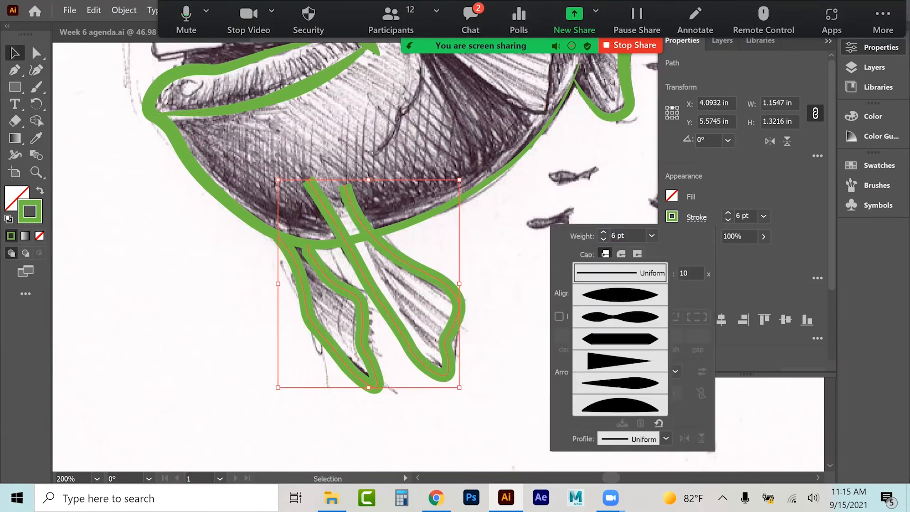
pyautogui.click(619, 382)
pyautogui.click(200, 321)
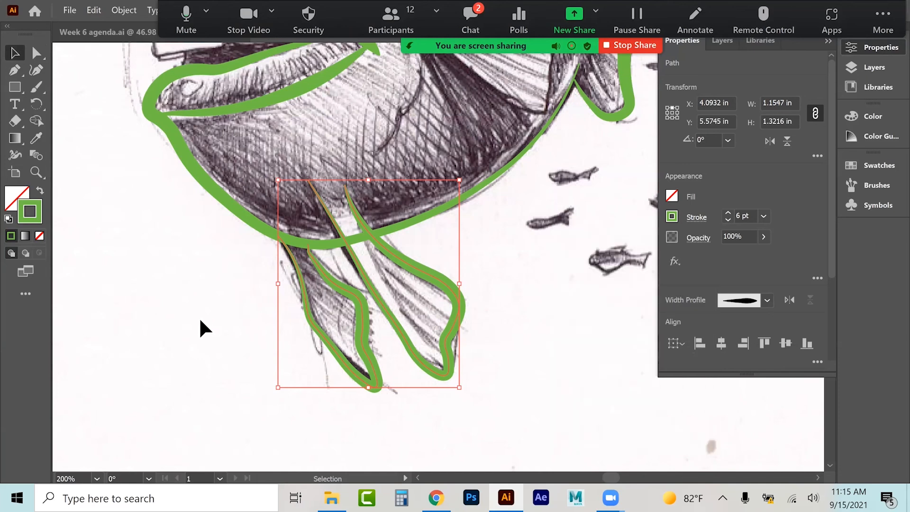
pyautogui.click(198, 317)
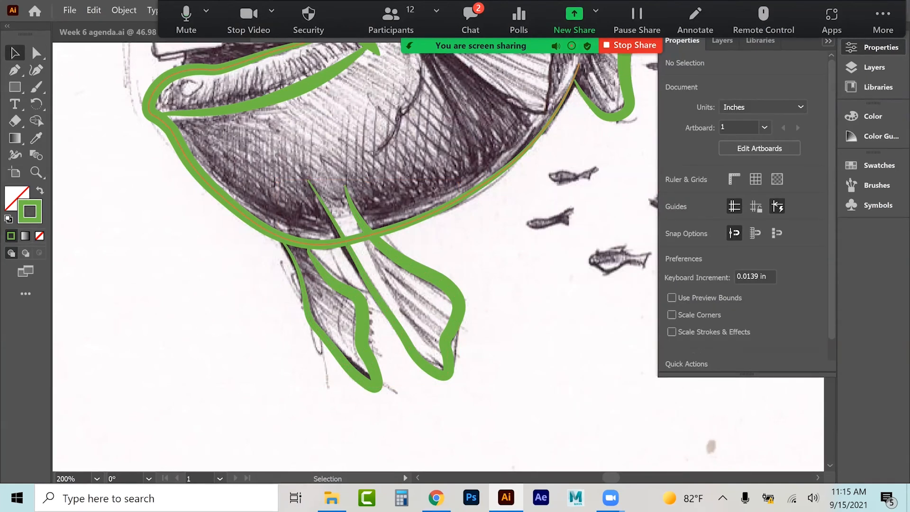
# Step: Trace the pectoral fin behind the mouth with the Curvature tool, then deselect it
pyautogui.scroll(3, 527, 317)
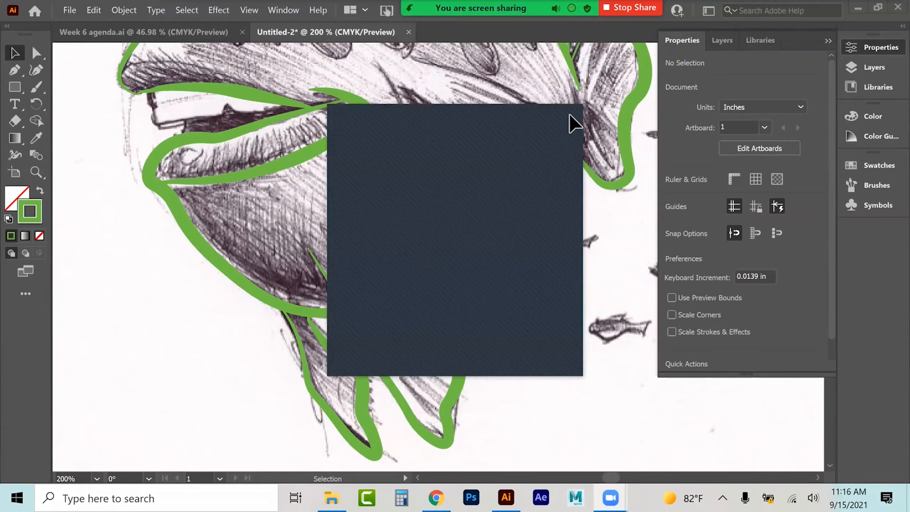
pyautogui.scroll(2, 554, 266)
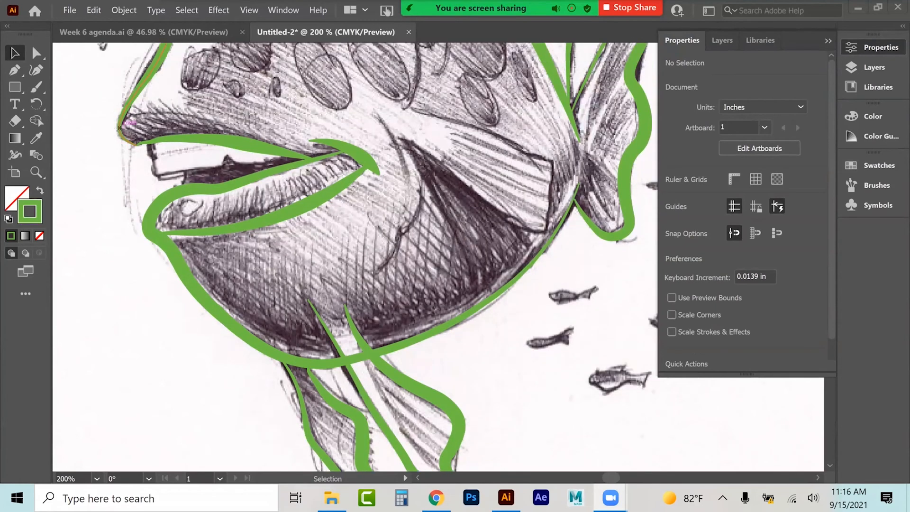
pyautogui.click(584, 263)
pyautogui.scroll(1, 583, 264)
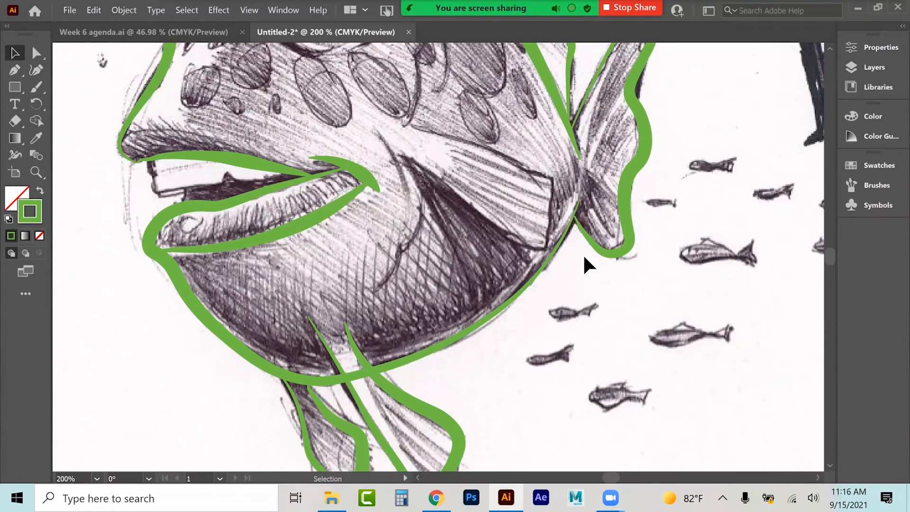
pyautogui.scroll(1, 584, 258)
pyautogui.scroll(1, 573, 291)
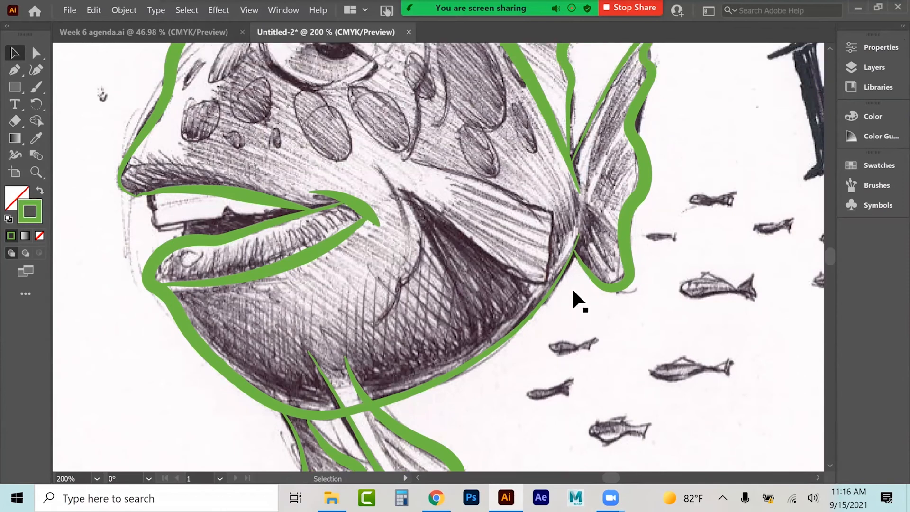
pyautogui.scroll(3, 573, 291)
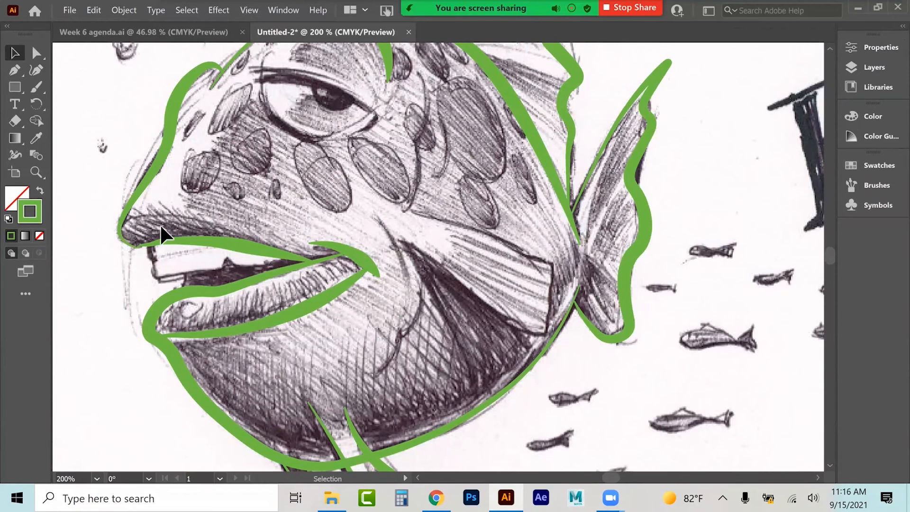
pyautogui.click(36, 70)
pyautogui.click(443, 220)
pyautogui.click(494, 235)
pyautogui.click(527, 255)
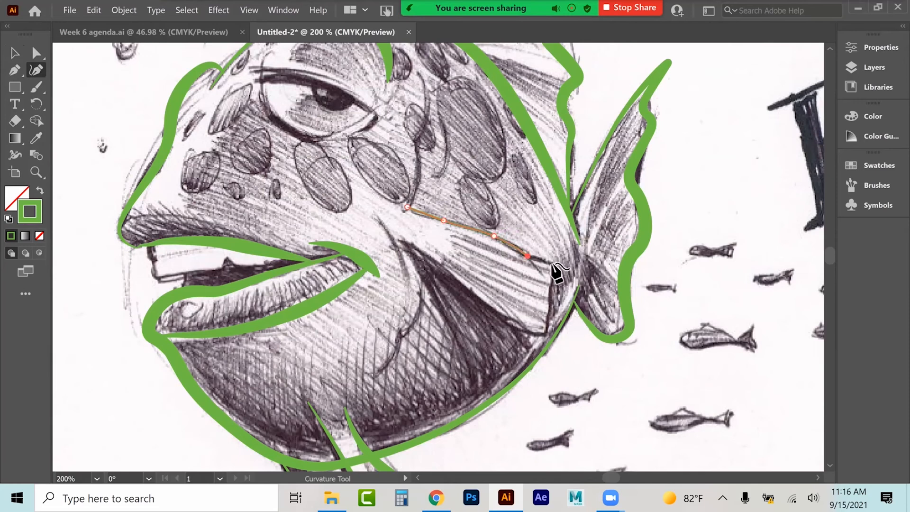
pyautogui.click(550, 262)
pyautogui.click(553, 274)
pyautogui.click(550, 293)
pyautogui.click(550, 313)
pyautogui.click(545, 333)
pyautogui.click(530, 333)
pyautogui.click(500, 320)
pyautogui.click(471, 293)
pyautogui.click(451, 270)
pyautogui.click(435, 258)
pyautogui.click(391, 235)
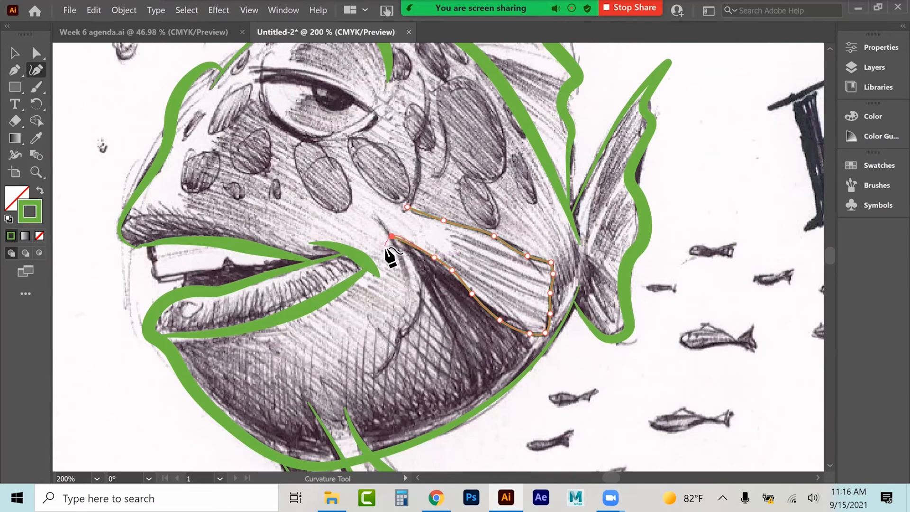
pyautogui.click(14, 51)
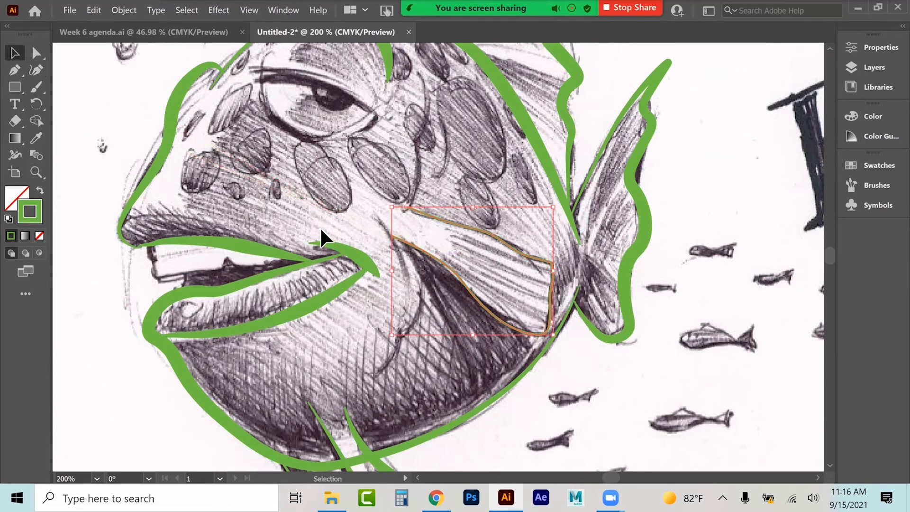
pyautogui.scroll(2, 272, 274)
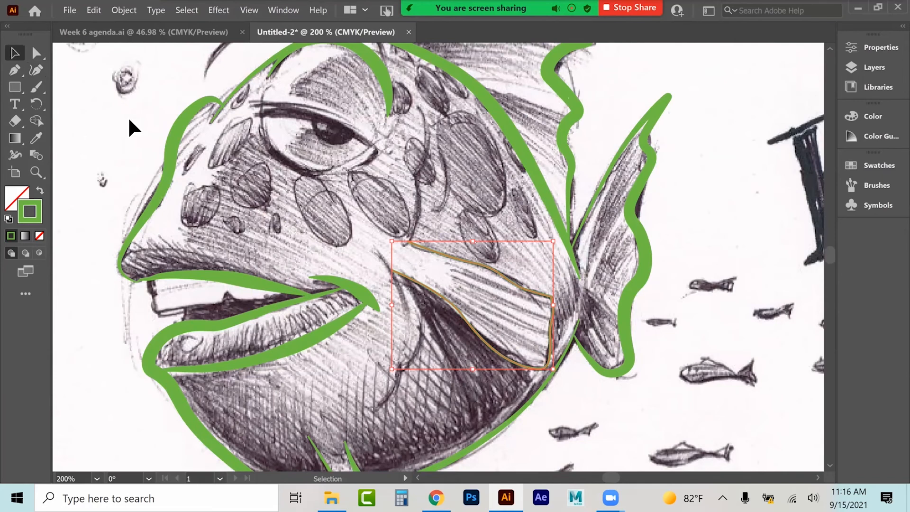
pyautogui.click(38, 71)
pyautogui.click(13, 57)
pyautogui.click(35, 70)
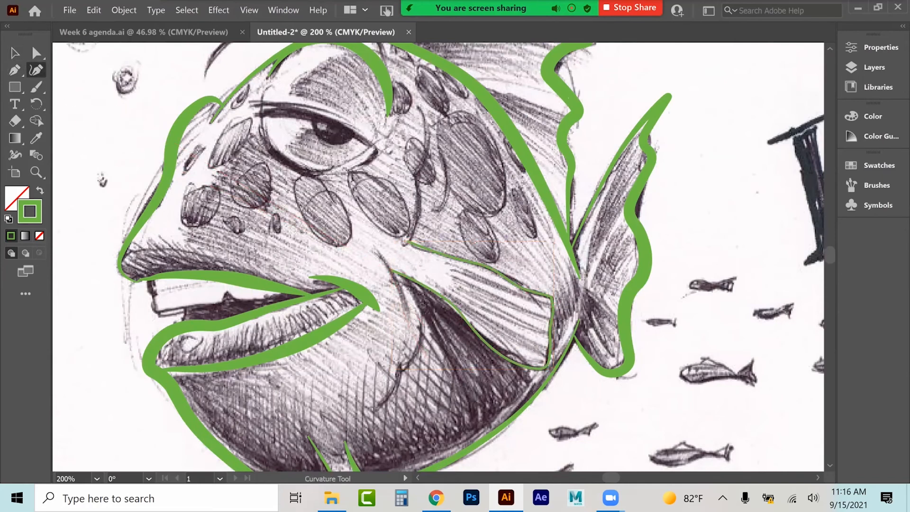
# Step: Add two more curvature points to the pectoral fin path, then deselect it
pyautogui.click(415, 309)
pyautogui.click(423, 337)
pyautogui.click(14, 52)
pyautogui.click(61, 89)
pyautogui.click(35, 70)
pyautogui.click(15, 52)
pyautogui.click(98, 124)
# Step: Trace the gill line running down behind the eye with the Curvature tool
pyautogui.click(415, 104)
pyautogui.click(428, 123)
pyautogui.click(427, 144)
pyautogui.click(420, 168)
pyautogui.click(411, 176)
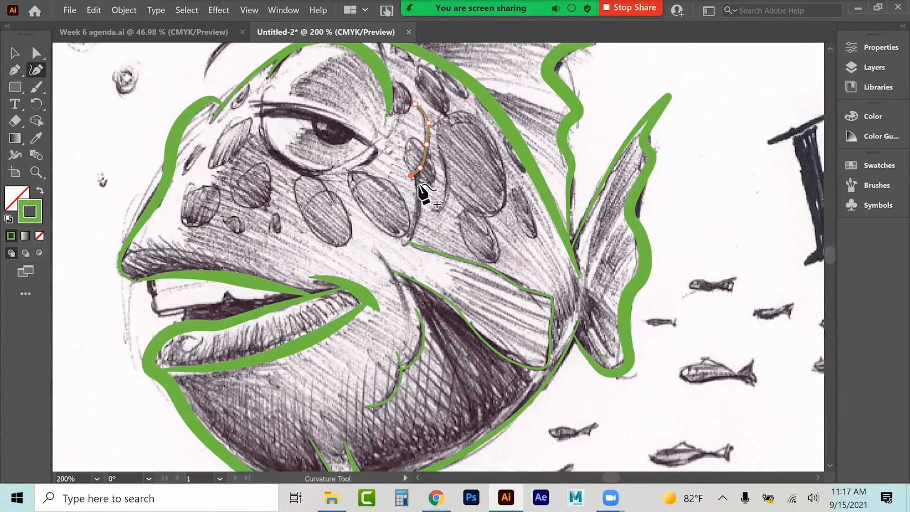
pyautogui.click(418, 186)
pyautogui.click(419, 208)
pyautogui.click(413, 227)
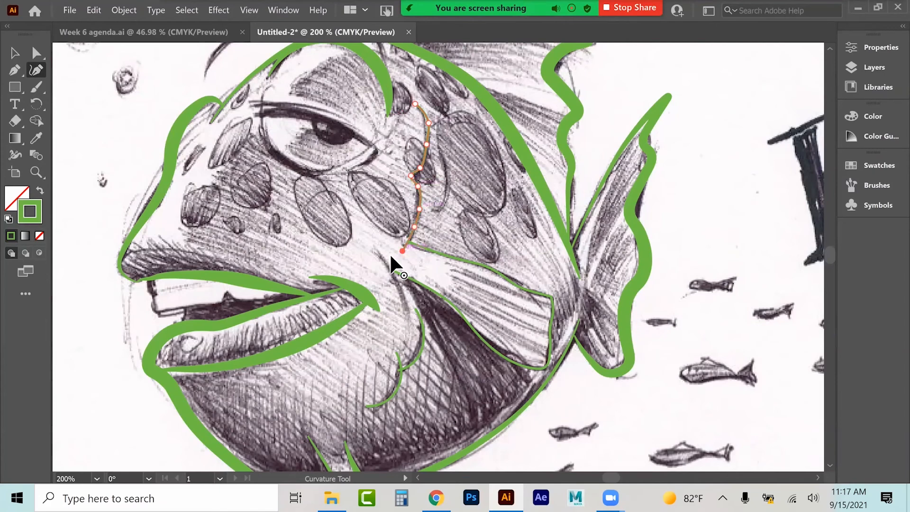
pyautogui.click(15, 53)
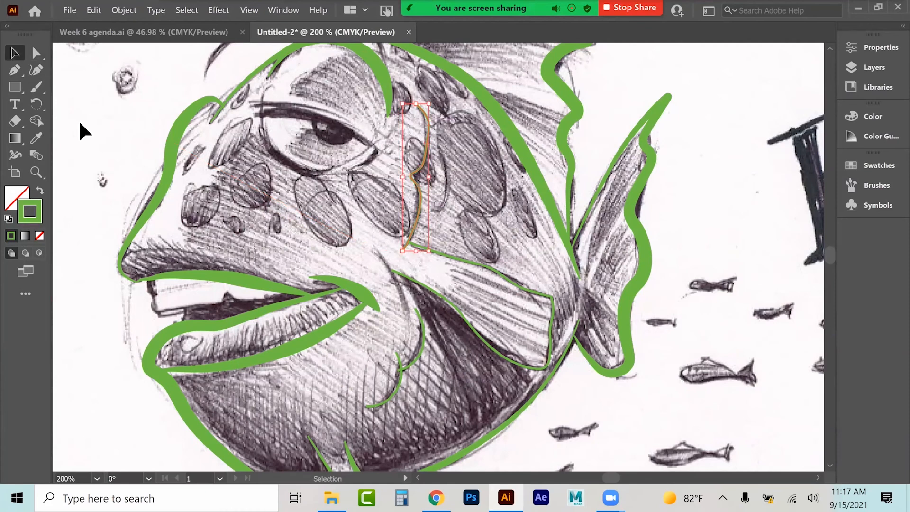
# Step: Convert the gill line's middle anchor into a sharp corner with the Anchor Point tool, then deselect
pyautogui.moveTo(13, 66); pyautogui.dragTo(67, 69)
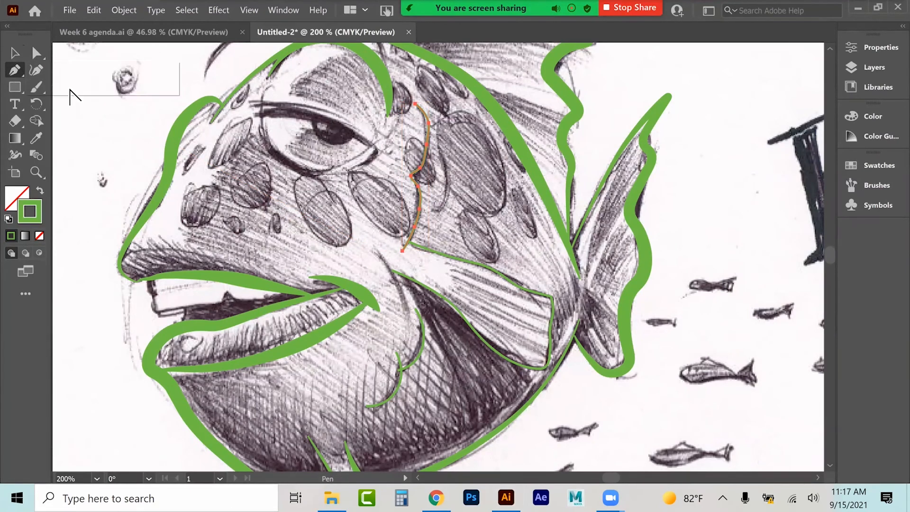
pyautogui.click(411, 176)
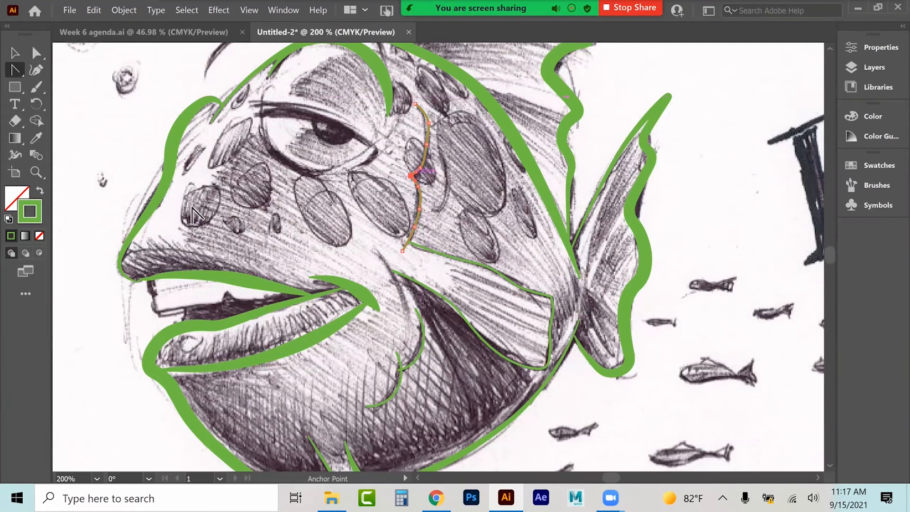
pyautogui.click(22, 58)
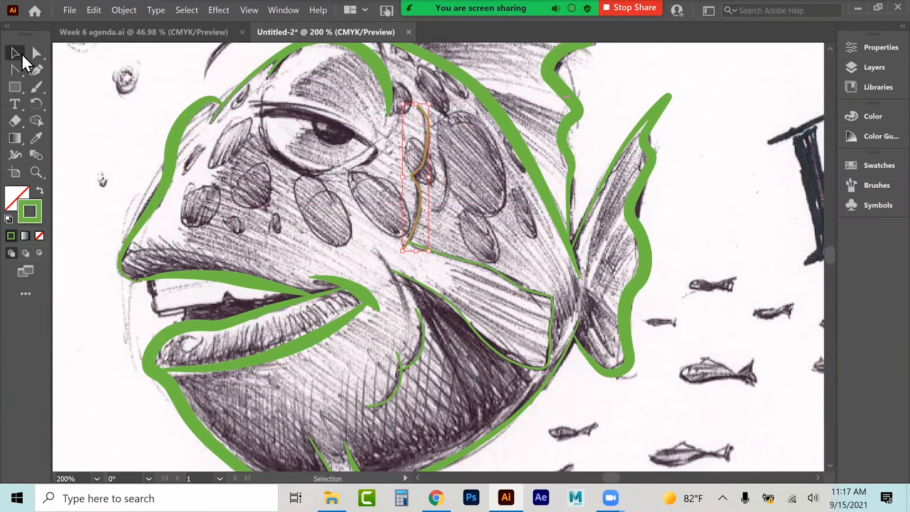
pyautogui.click(55, 78)
pyautogui.click(36, 70)
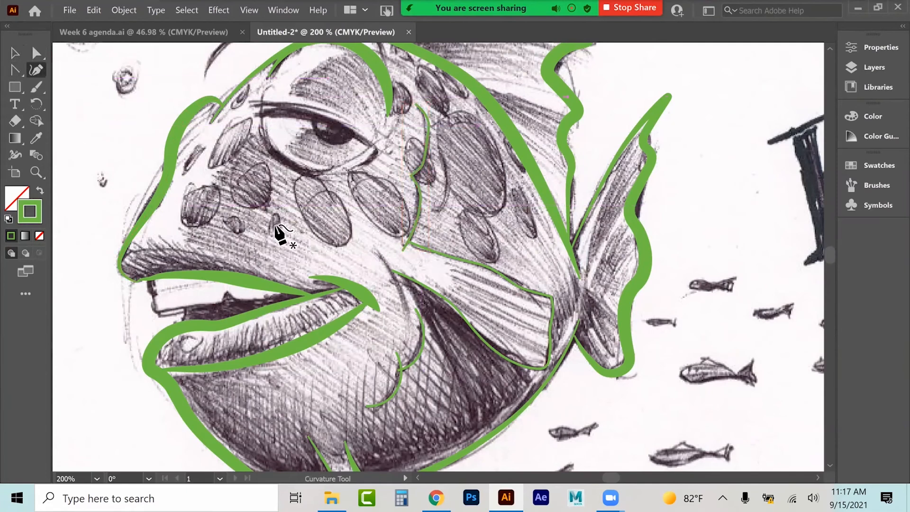
# Step: Trace the outline around the eye with the Curvature tool
pyautogui.scroll(5, 450, 325)
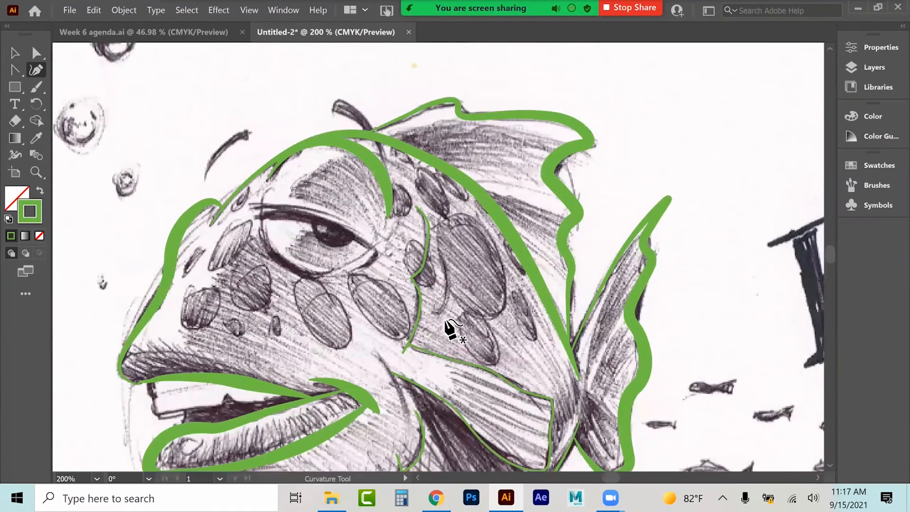
pyautogui.click(247, 208)
pyautogui.click(274, 204)
pyautogui.click(338, 221)
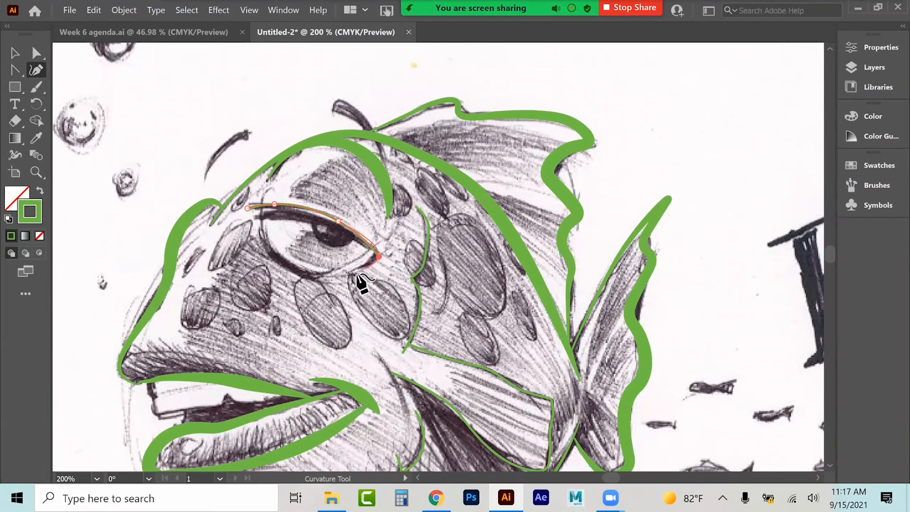
pyautogui.click(305, 277)
pyautogui.click(272, 253)
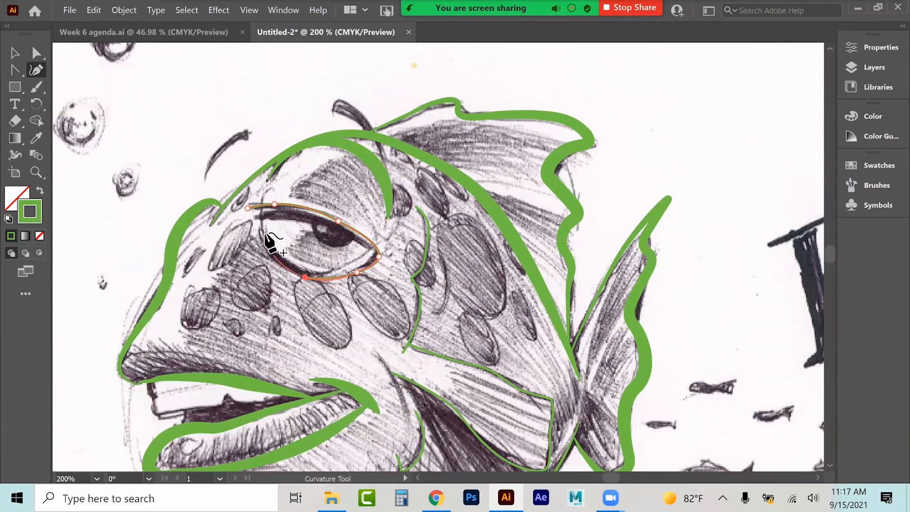
pyautogui.click(262, 223)
pyautogui.click(265, 190)
# Step: Move the eye outline's top-left anchor down to close the shape, then deselect
pyautogui.click(35, 53)
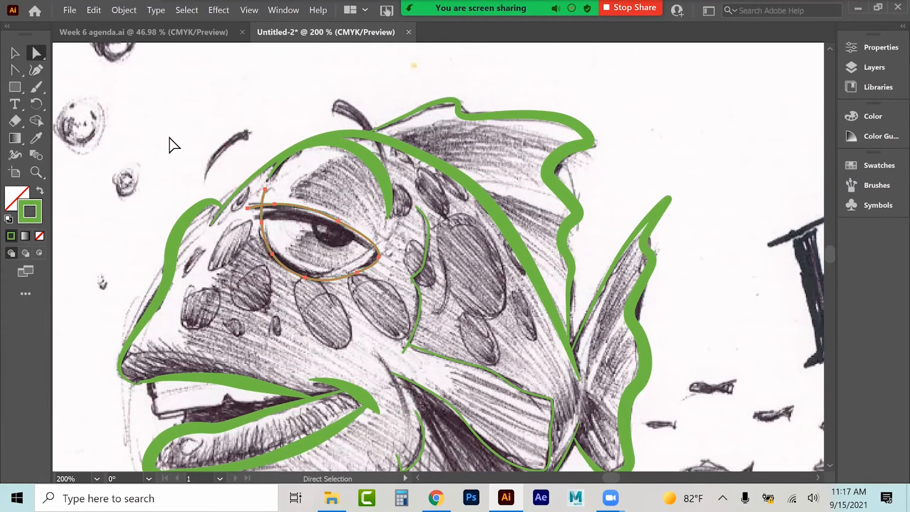
pyautogui.moveTo(262, 188); pyautogui.dragTo(265, 205)
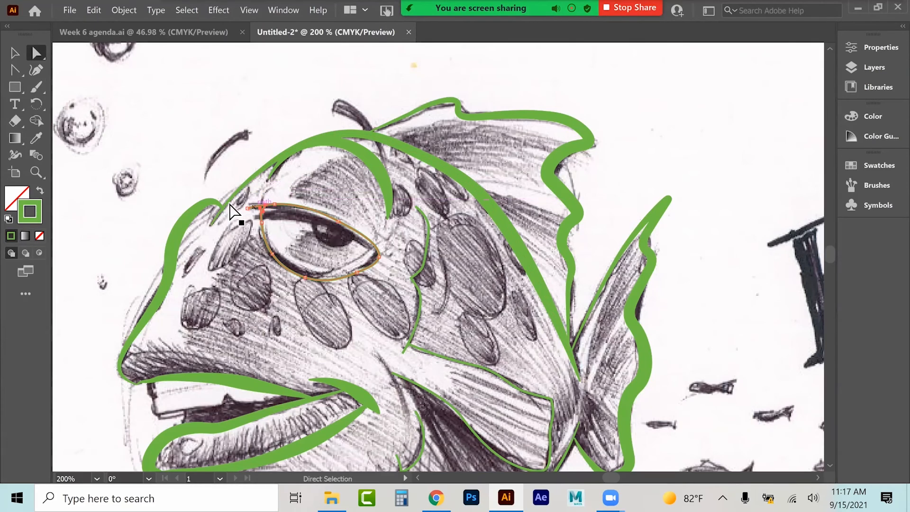
pyautogui.click(179, 131)
# Step: Select the eye, gill and fin paths and copy the green stroke appearance onto them with the Eyedropper
pyautogui.click(10, 51)
pyautogui.click(310, 276)
pyautogui.keyDown('shift'); pyautogui.click(428, 263); pyautogui.keyUp('shift')
pyautogui.keyDown('shift'); pyautogui.click(463, 361); pyautogui.keyUp('shift')
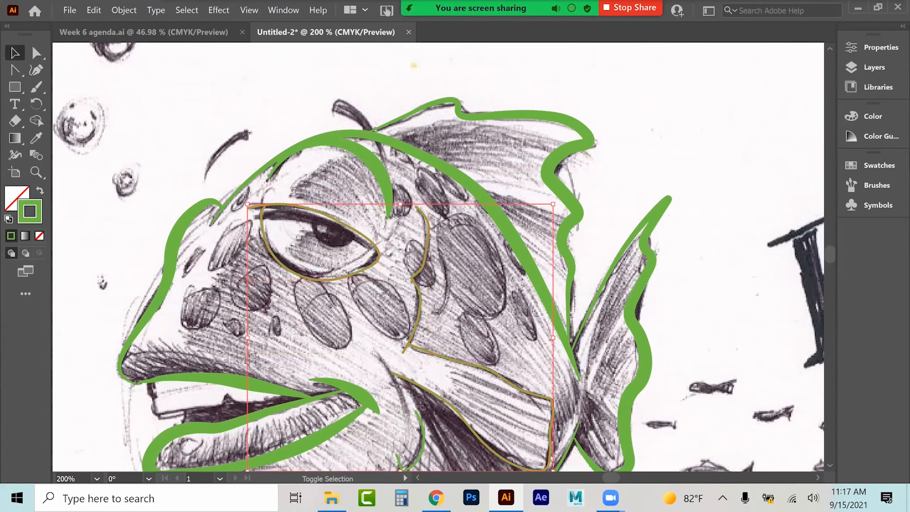
pyautogui.scroll(-3, 417, 322)
pyautogui.keyDown('shift'); pyautogui.click(419, 319); pyautogui.keyUp('shift')
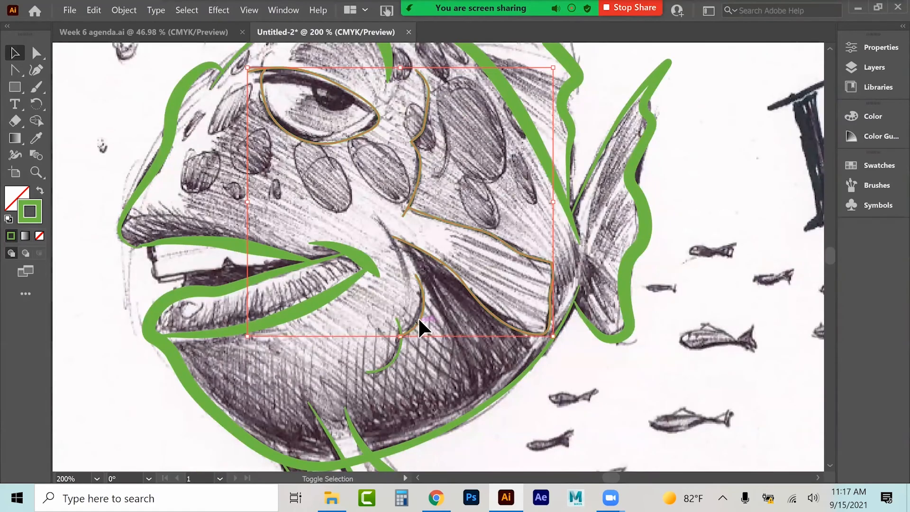
pyautogui.keyDown('shift'); pyautogui.click(395, 355); pyautogui.keyUp('shift')
pyautogui.click(36, 138)
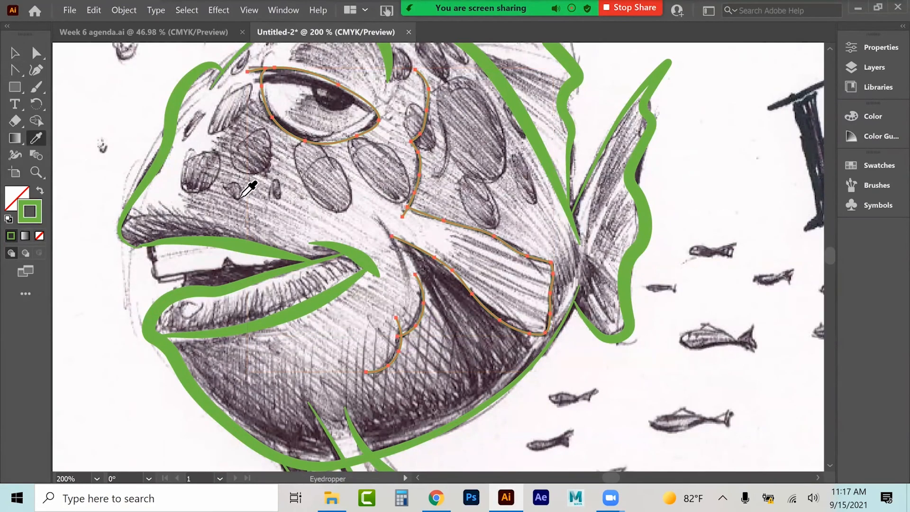
pyautogui.click(166, 155)
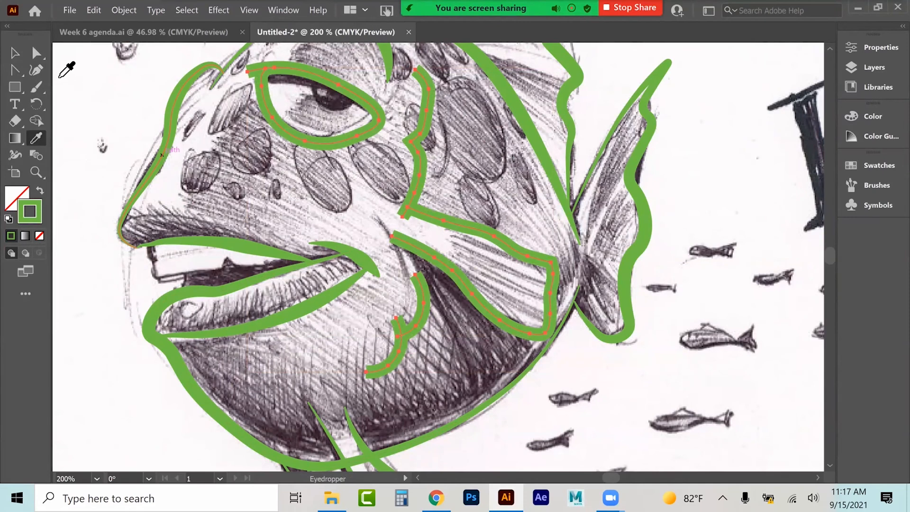
# Step: Apply the tapered width profile to the selected strokes, then deselect them
pyautogui.click(15, 53)
pyautogui.click(874, 48)
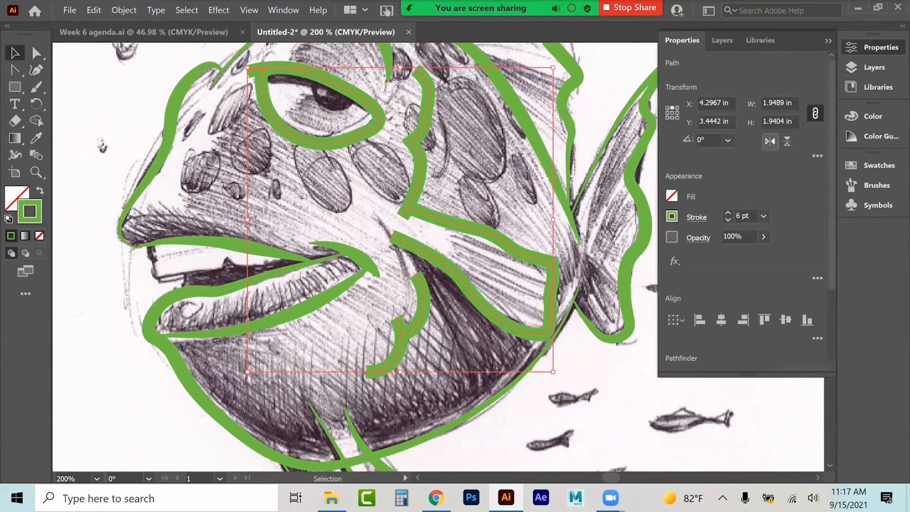
pyautogui.click(696, 217)
pyautogui.click(666, 438)
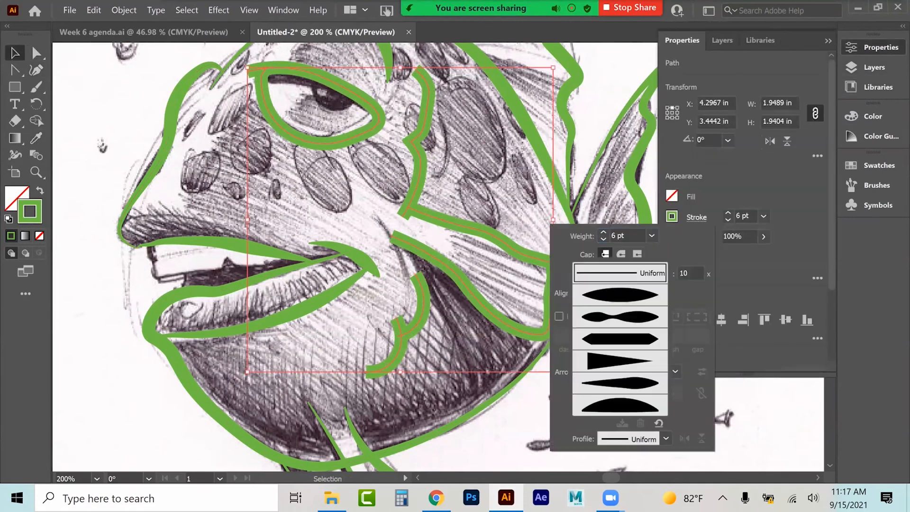
pyautogui.click(620, 383)
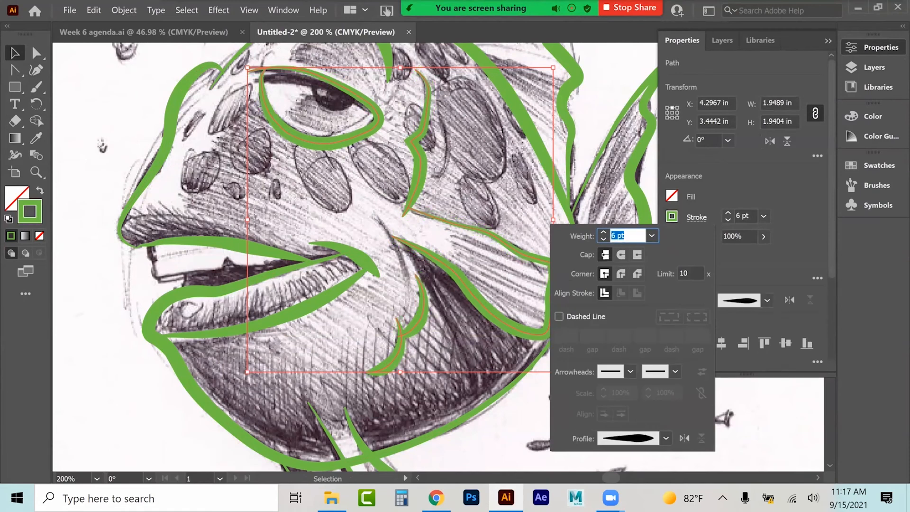
pyautogui.click(301, 328)
pyautogui.click(102, 146)
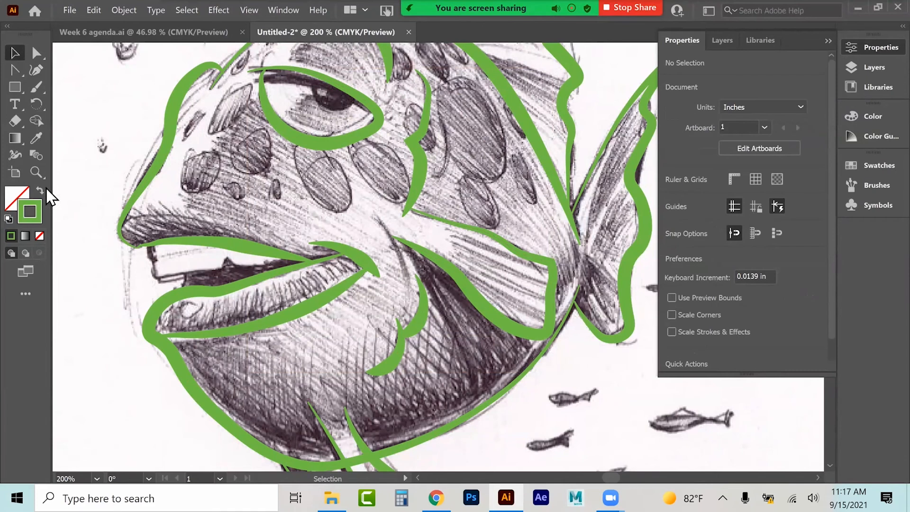
# Step: Zoom in on the mouth and trace the upper teeth outline with the Pen tool
pyautogui.press('z')
pyautogui.click(132, 240)
pyautogui.click(571, 278)
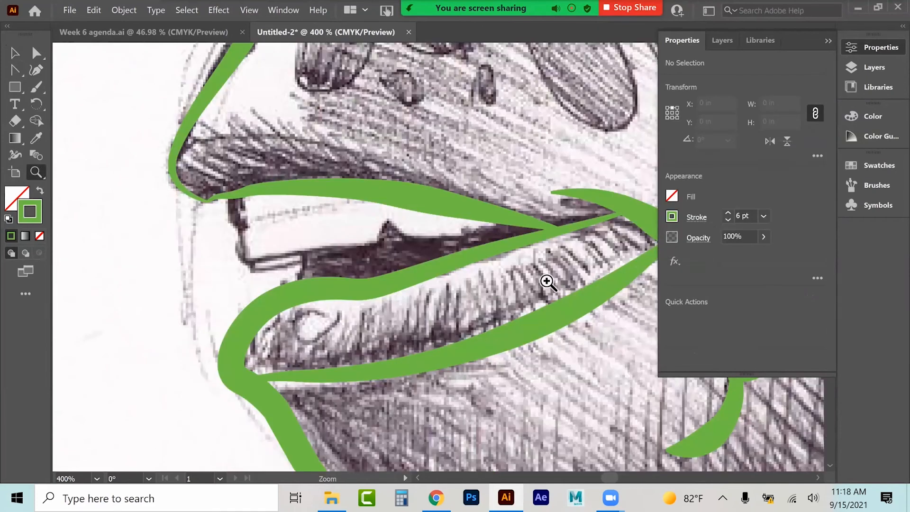
pyautogui.click(18, 69)
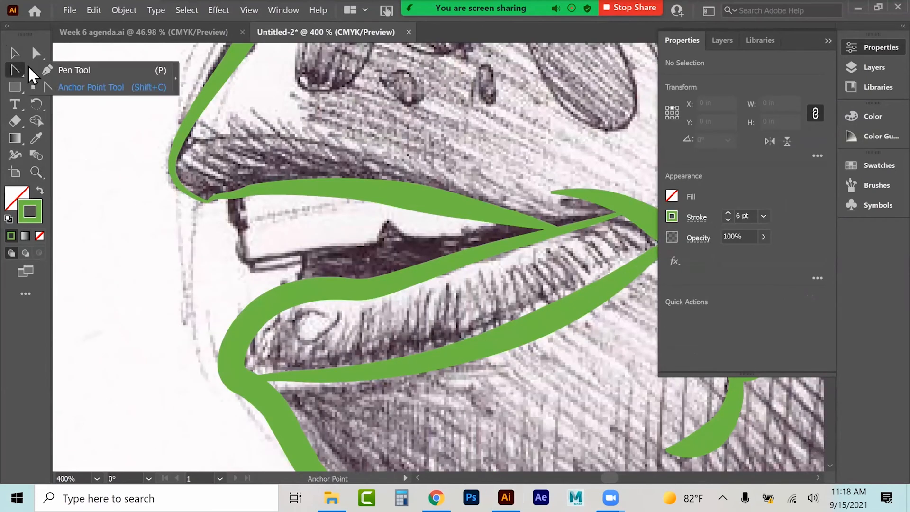
pyautogui.click(66, 69)
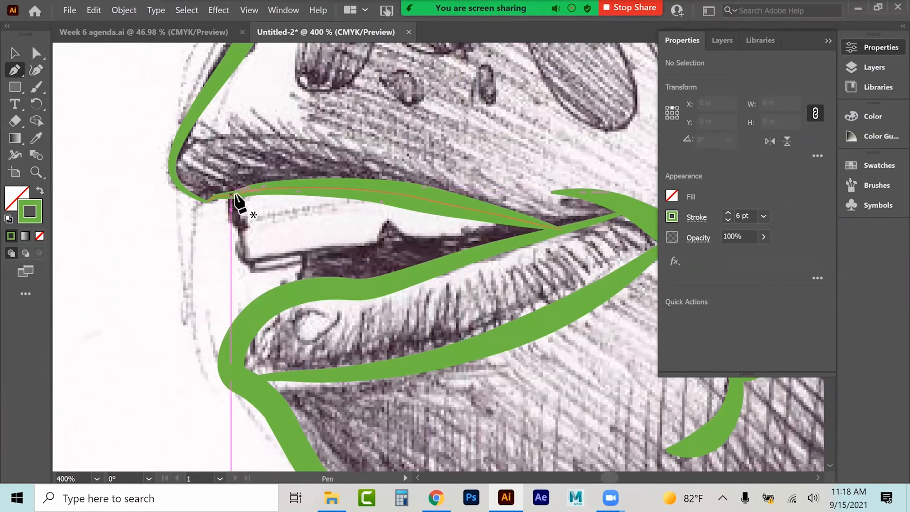
pyautogui.moveTo(233, 193); pyautogui.dragTo(241, 237)
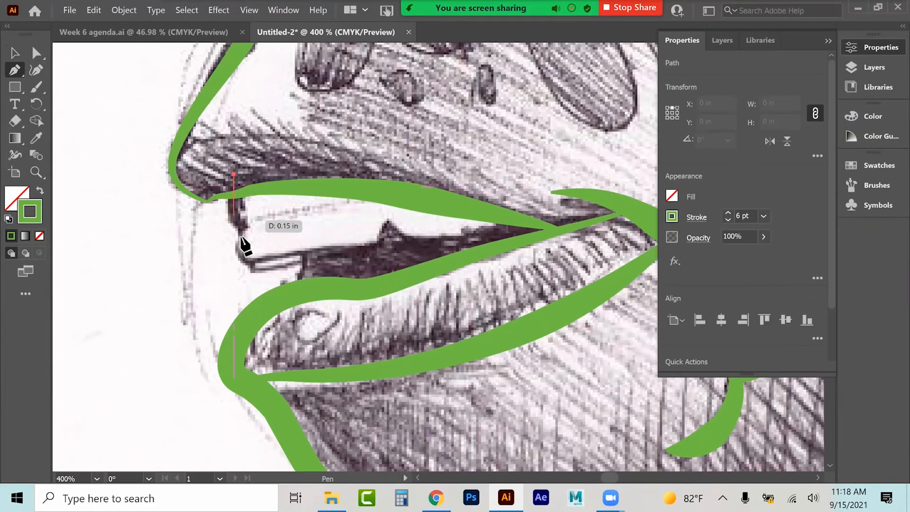
pyautogui.click(239, 254)
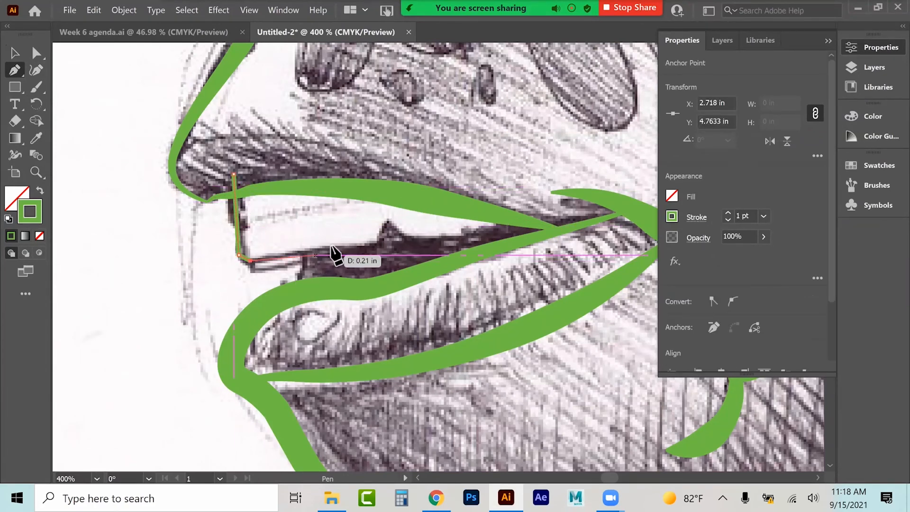
pyautogui.moveTo(368, 246); pyautogui.dragTo(377, 247)
pyautogui.click(385, 220)
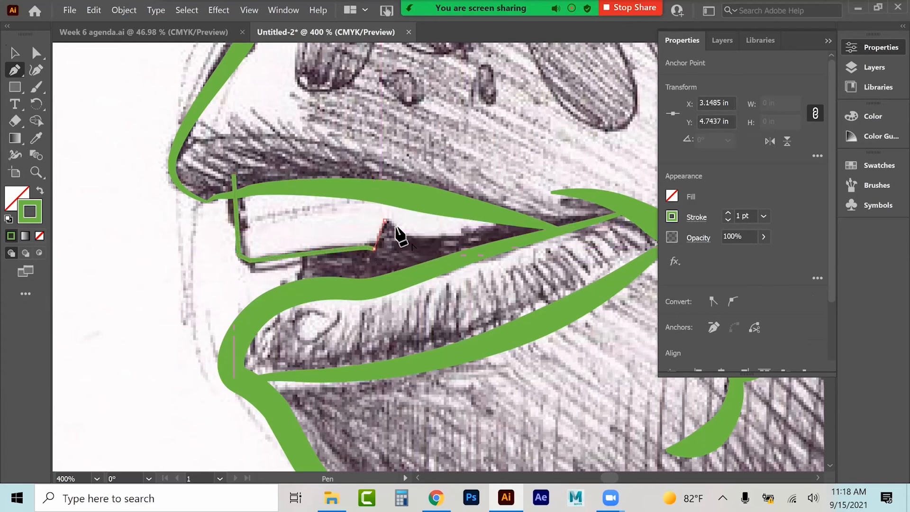
pyautogui.click(407, 239)
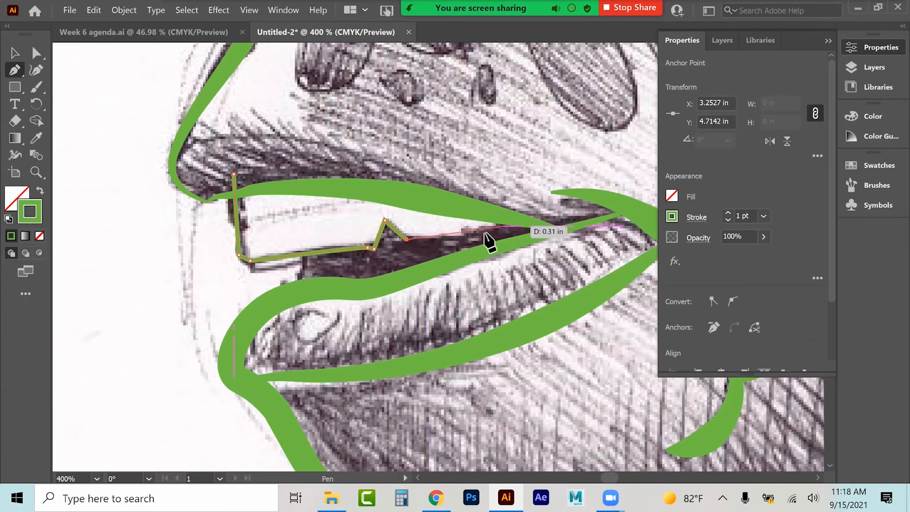
pyautogui.moveTo(483, 233); pyautogui.dragTo(494, 225)
# Step: Reposition both end anchors of the teeth outline so they meet the lip strokes
pyautogui.click(36, 54)
pyautogui.moveTo(484, 234); pyautogui.dragTo(504, 217)
pyautogui.moveTo(235, 174); pyautogui.dragTo(234, 192)
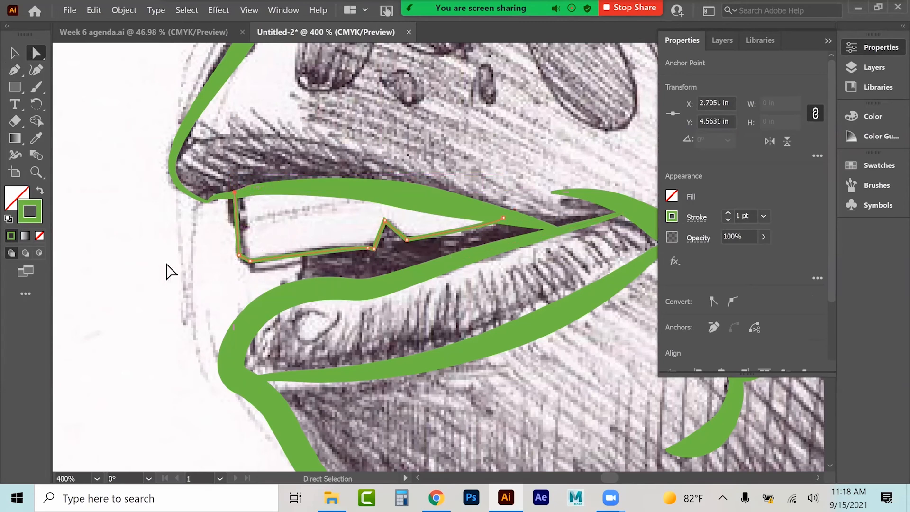
# Step: Draw a short vertical tooth edge below the teeth line with the Pen tool, adjust its top anchor, and deselect
pyautogui.click(15, 70)
pyautogui.moveTo(304, 230); pyautogui.dragTo(307, 235)
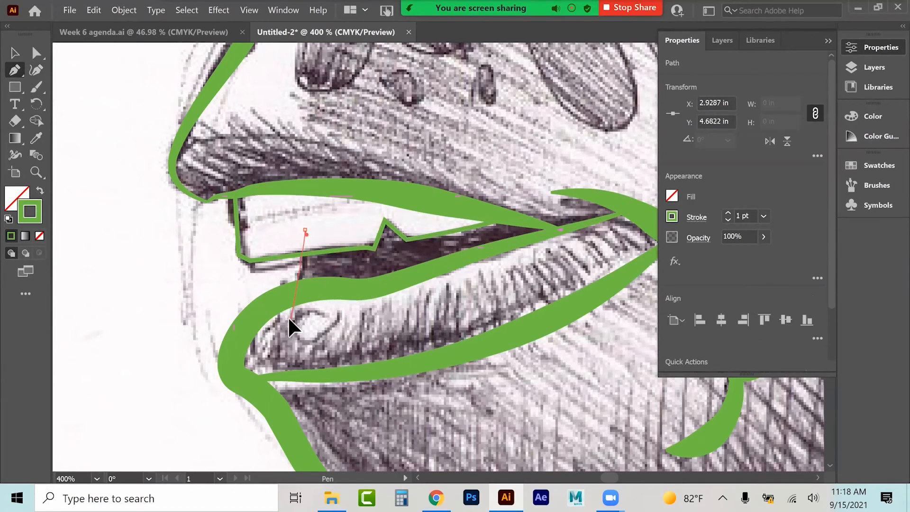
pyautogui.moveTo(279, 338)
pyautogui.mouseDown()
pyautogui.moveTo(302, 322)
pyautogui.moveTo(301, 297)
pyautogui.mouseUp()
pyautogui.click(36, 53)
pyautogui.moveTo(305, 231); pyautogui.dragTo(306, 252)
pyautogui.click(135, 327)
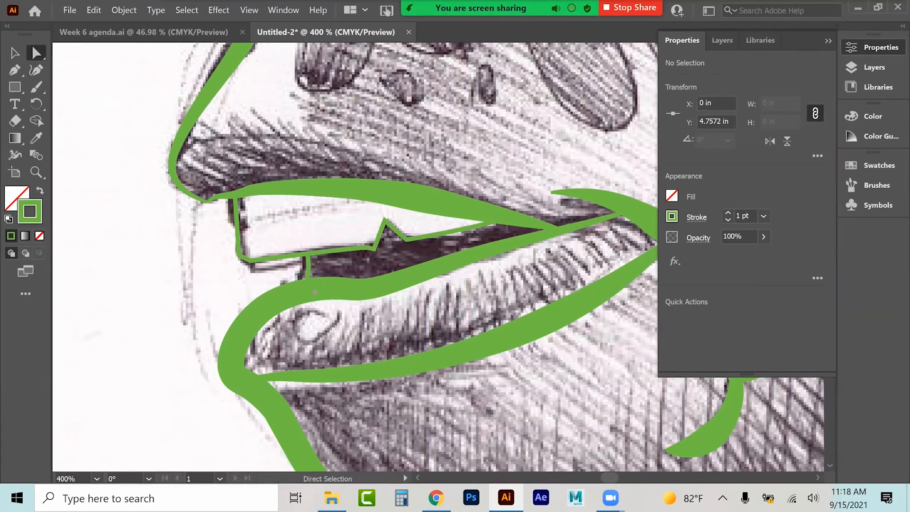
# Step: Select the upper lip stroke and add an anchor near its left end with the Pen tool, then deselect
pyautogui.click(16, 55)
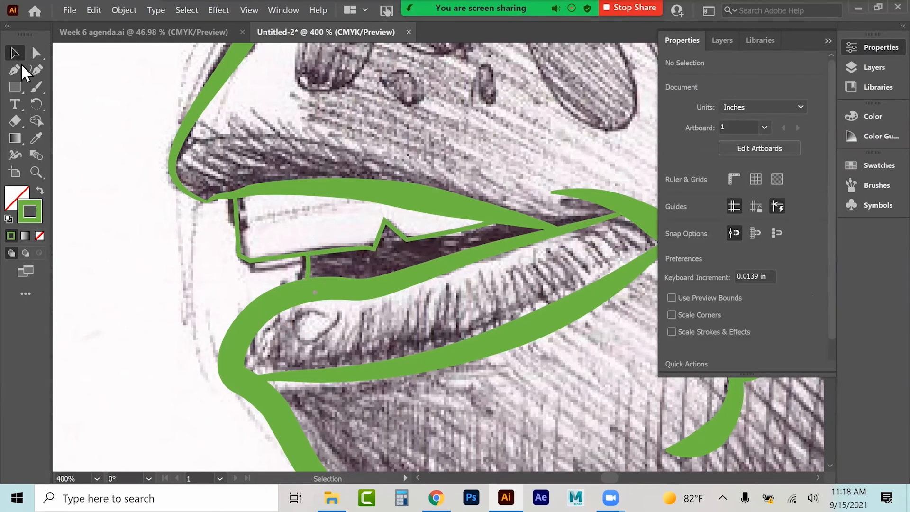
pyautogui.click(183, 186)
pyautogui.click(249, 189)
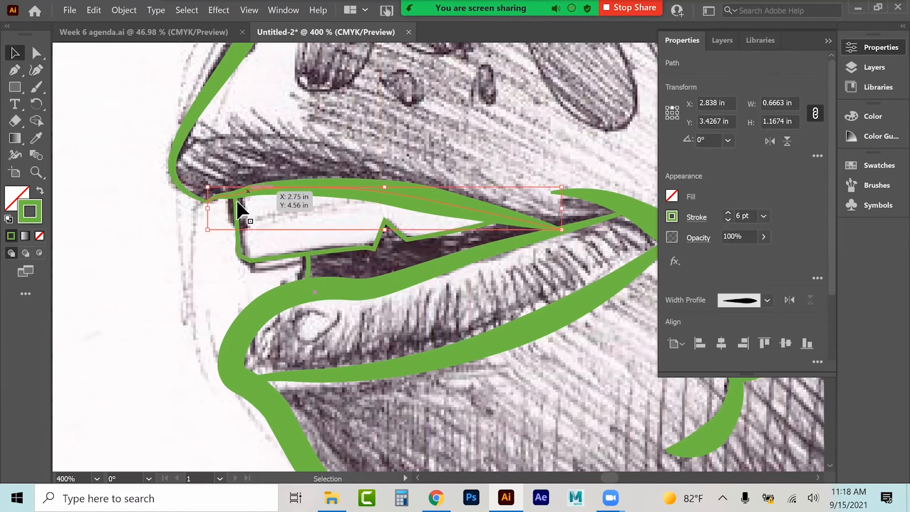
pyautogui.click(15, 71)
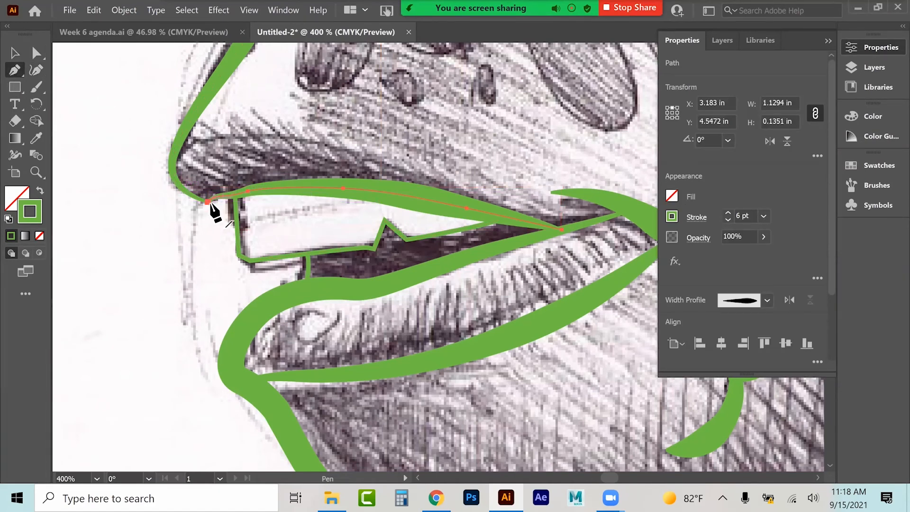
pyautogui.click(247, 192)
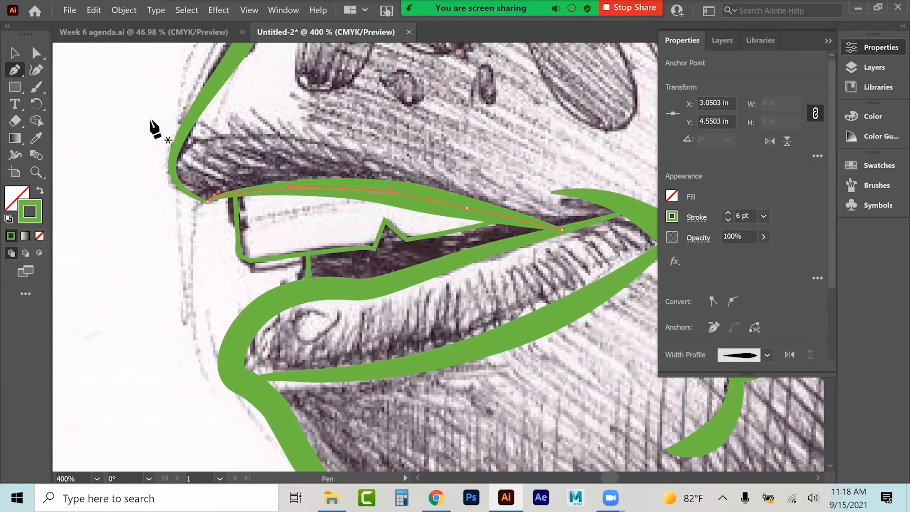
pyautogui.click(16, 53)
pyautogui.click(212, 254)
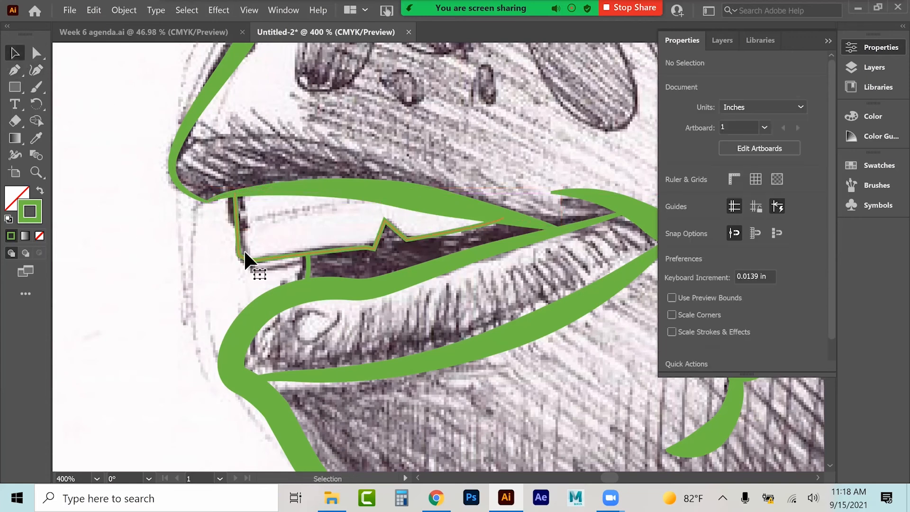
# Step: Select the teeth outline and tooth edge paths and copy the lip stroke's appearance onto them with the Eyedropper
pyautogui.click(241, 249)
pyautogui.click(307, 269)
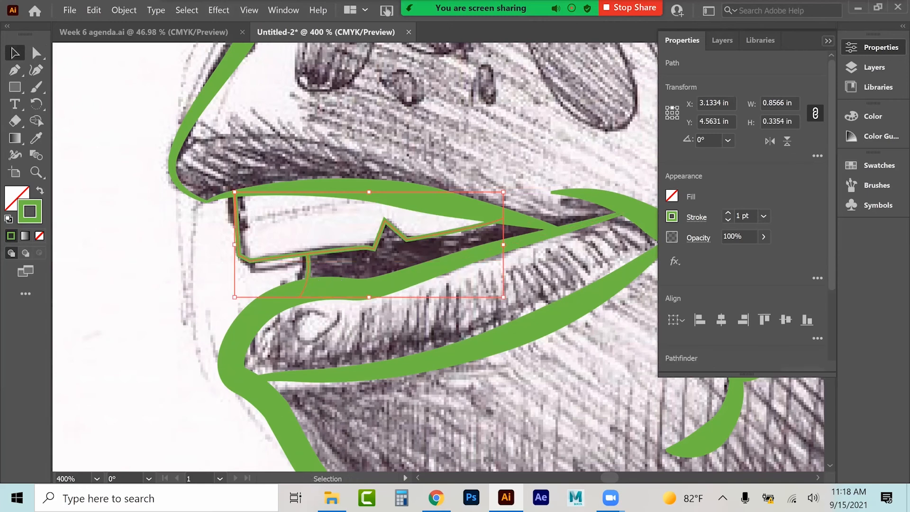
pyautogui.click(828, 41)
pyautogui.scroll(8, 438, 256)
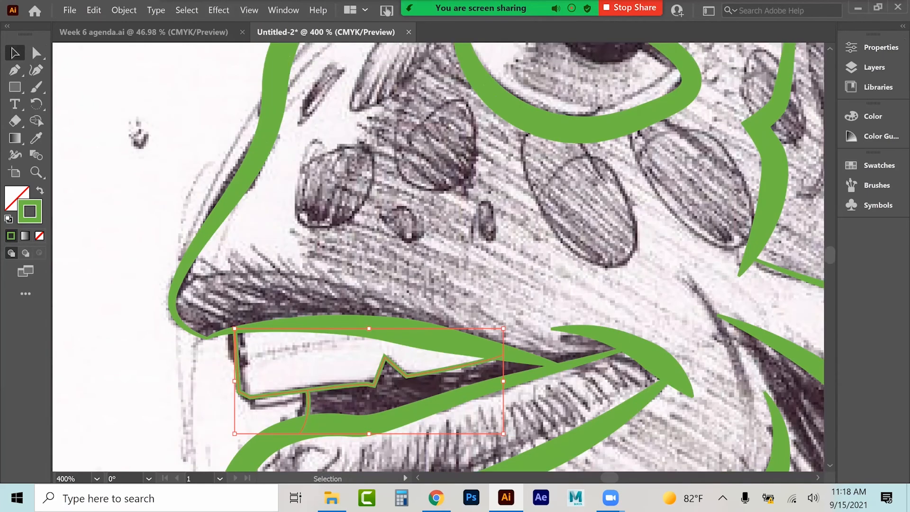
pyautogui.scroll(5, 439, 256)
pyautogui.scroll(-10, 509, 255)
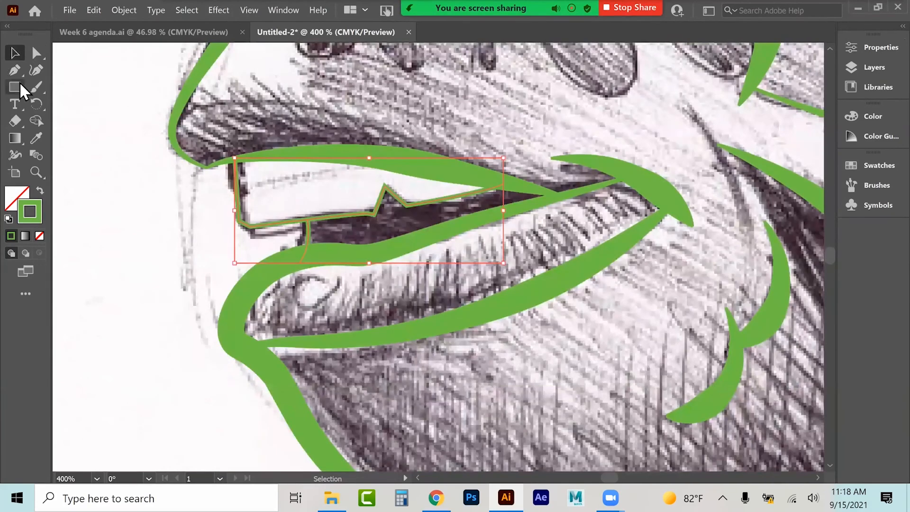
pyautogui.click(35, 138)
pyautogui.click(187, 110)
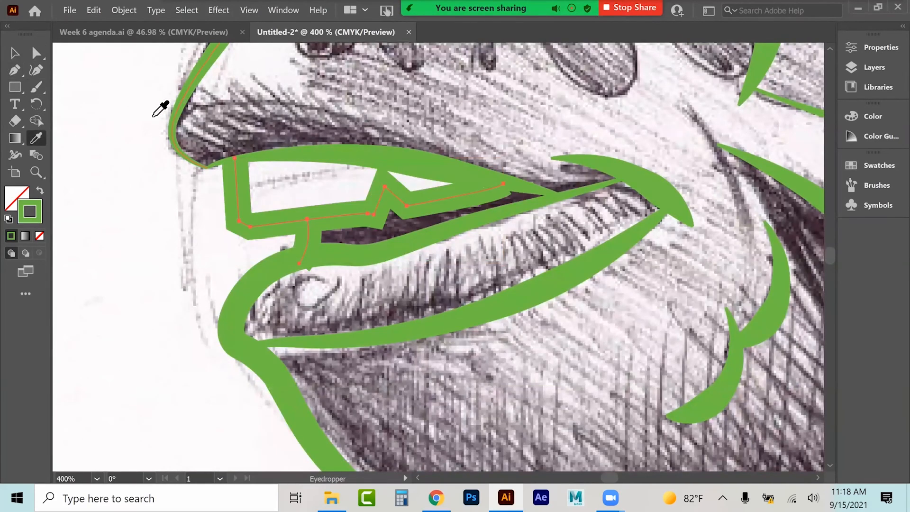
# Step: Apply a tapered width profile to the teeth paths, set their stroke weight to 3 pt, and deselect
pyautogui.click(14, 53)
pyautogui.click(880, 48)
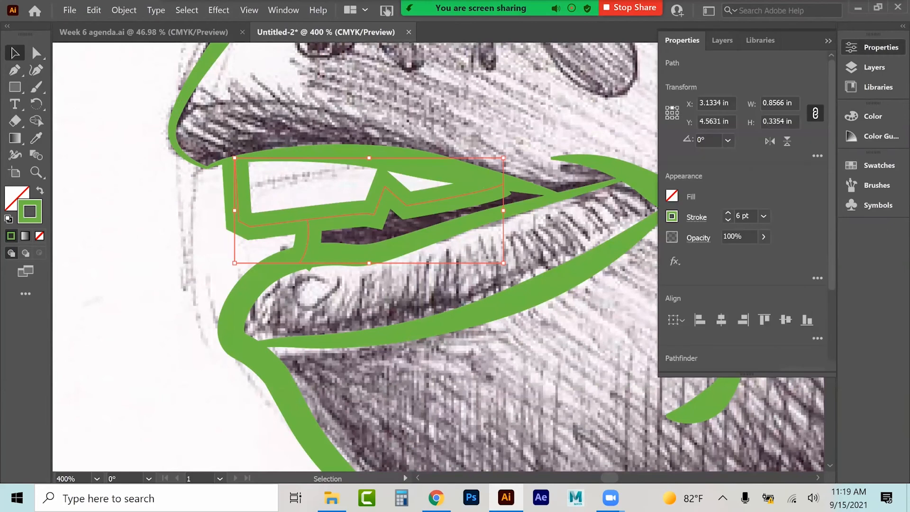
pyautogui.click(696, 216)
pyautogui.click(666, 439)
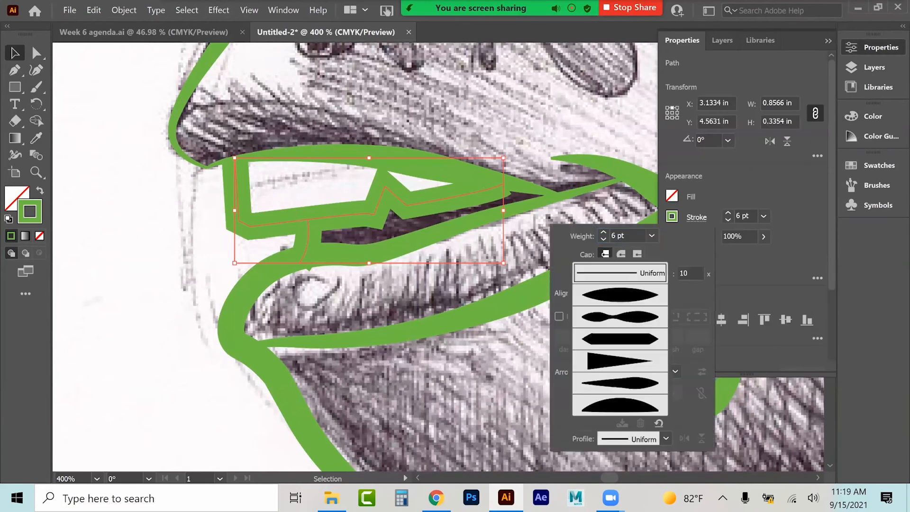
pyautogui.click(620, 383)
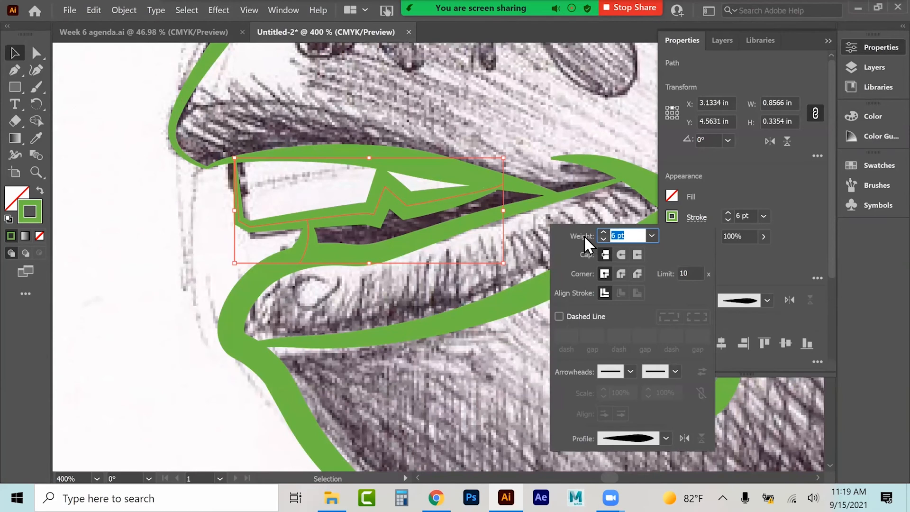
pyautogui.press('Up')
pyautogui.press('Up')
pyautogui.press('Down')
pyautogui.press('Down')
pyautogui.press('Down')
pyautogui.press('Down')
pyautogui.press('Down')
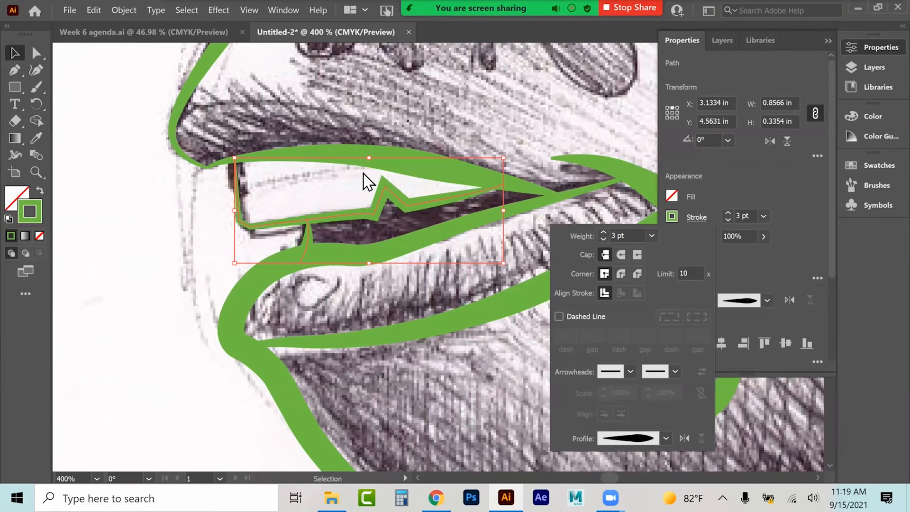
pyautogui.click(171, 274)
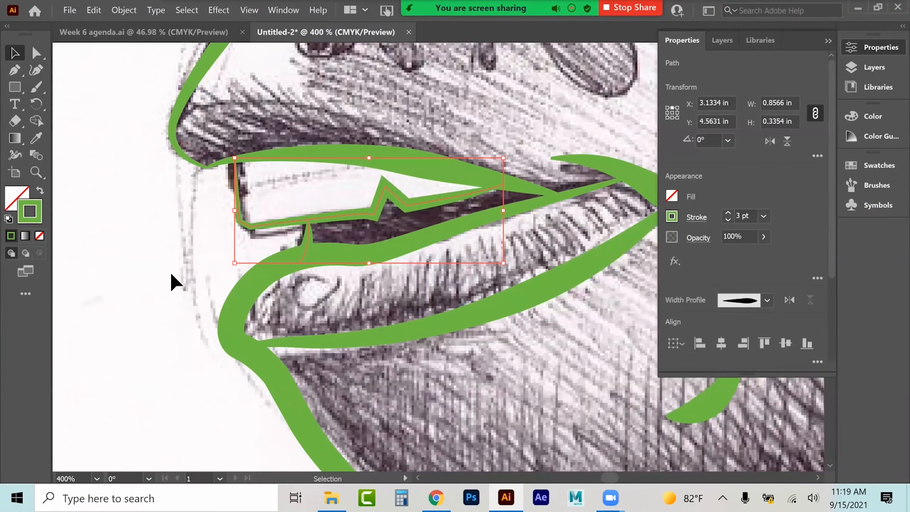
pyautogui.click(171, 273)
# Step: Duplicate all the traced strokes beside the fish, scale the copy down, then delete it
pyautogui.press('a')
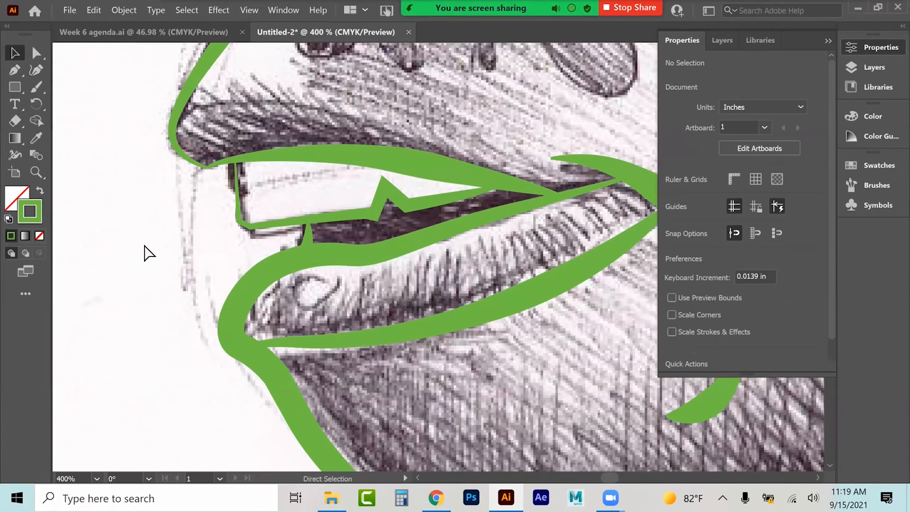
pyautogui.hotkey('ctrl', '1')
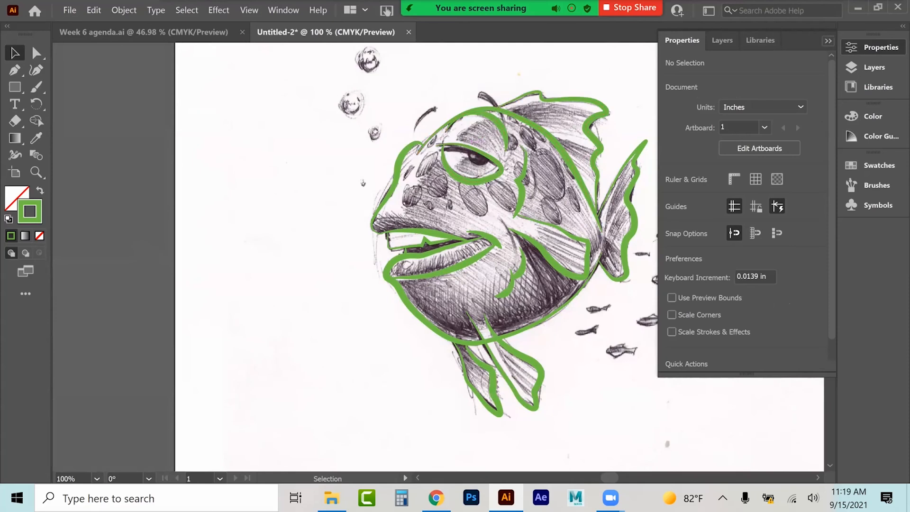
pyautogui.click(828, 40)
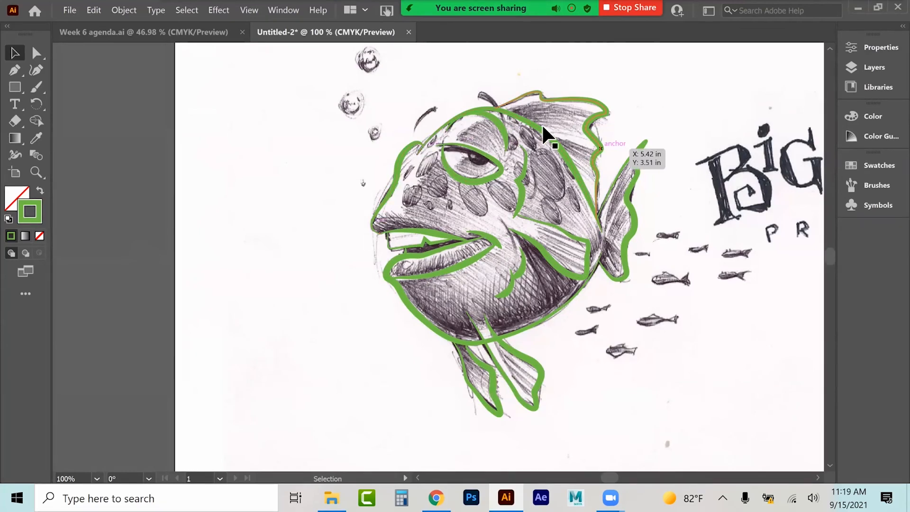
pyautogui.moveTo(630, 437); pyautogui.dragTo(632, 438)
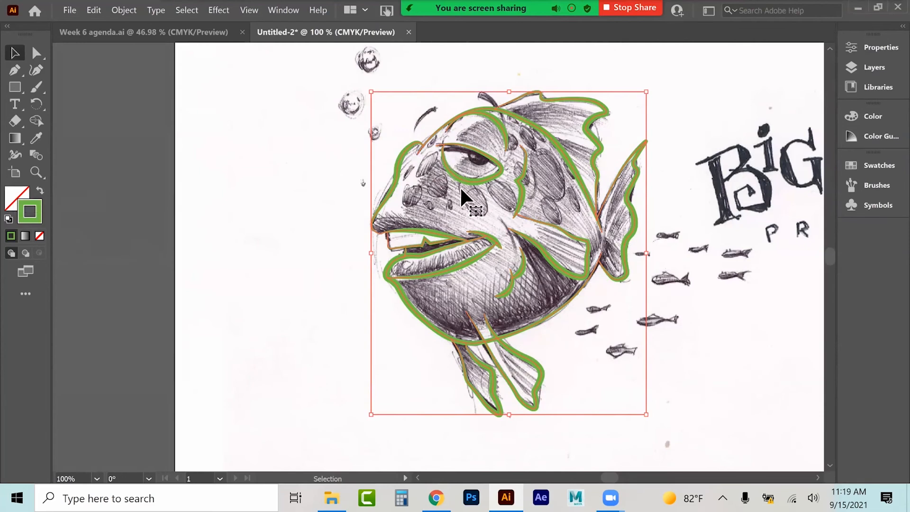
pyautogui.moveTo(531, 242); pyautogui.dragTo(249, 232)
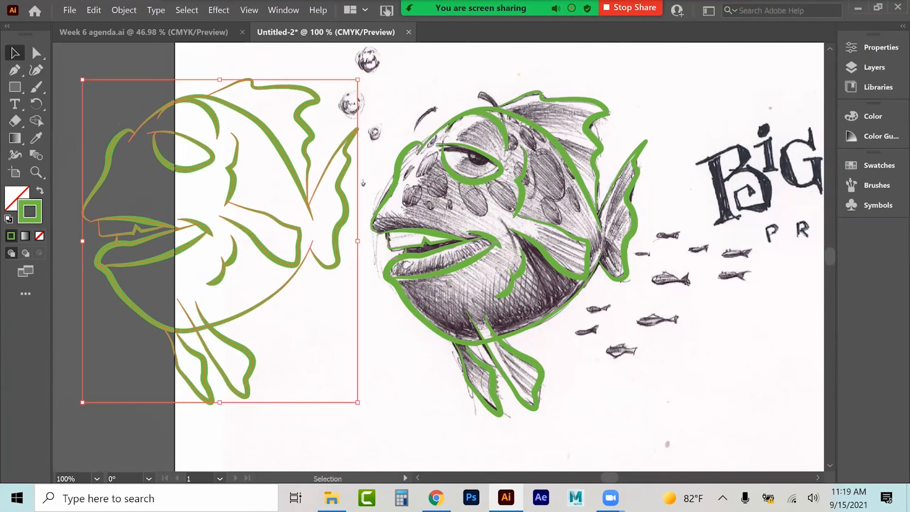
pyautogui.moveTo(358, 402); pyautogui.dragTo(128, 200)
pyautogui.click(133, 226)
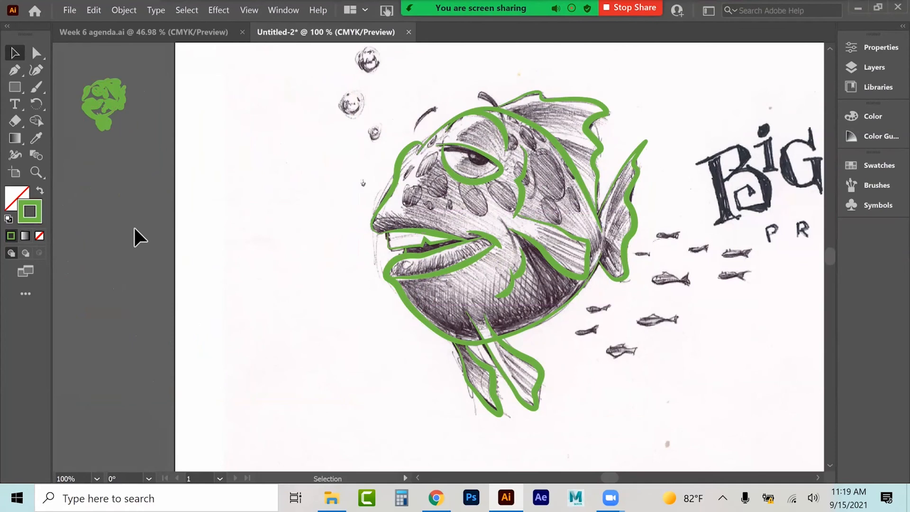
pyautogui.click(128, 112)
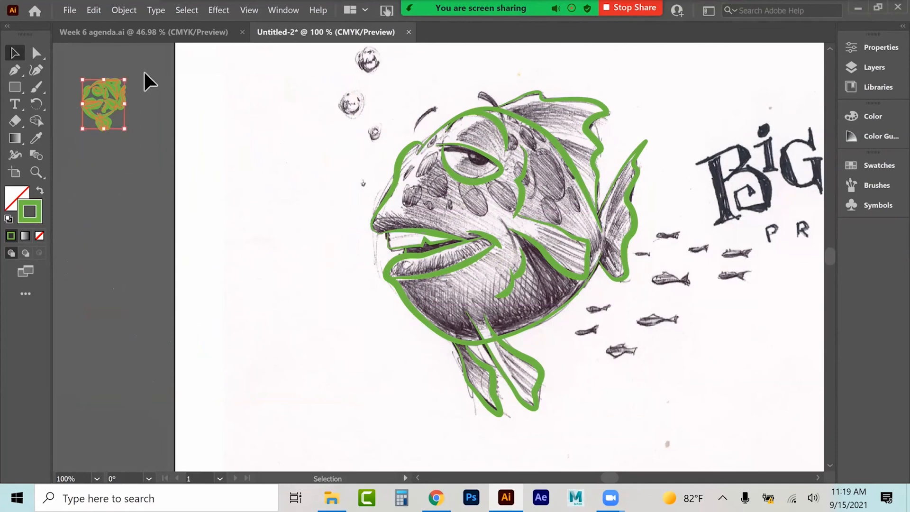
pyautogui.press('Delete')
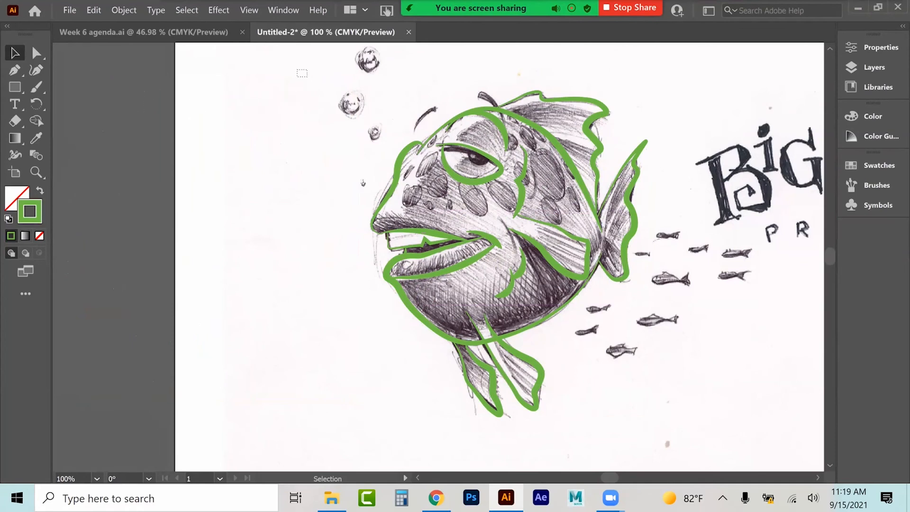
# Step: Select all the traced strokes and convert them to filled shapes with Outline Stroke
pyautogui.moveTo(297, 70); pyautogui.dragTo(650, 421)
pyautogui.scroll(-2, 569, 218)
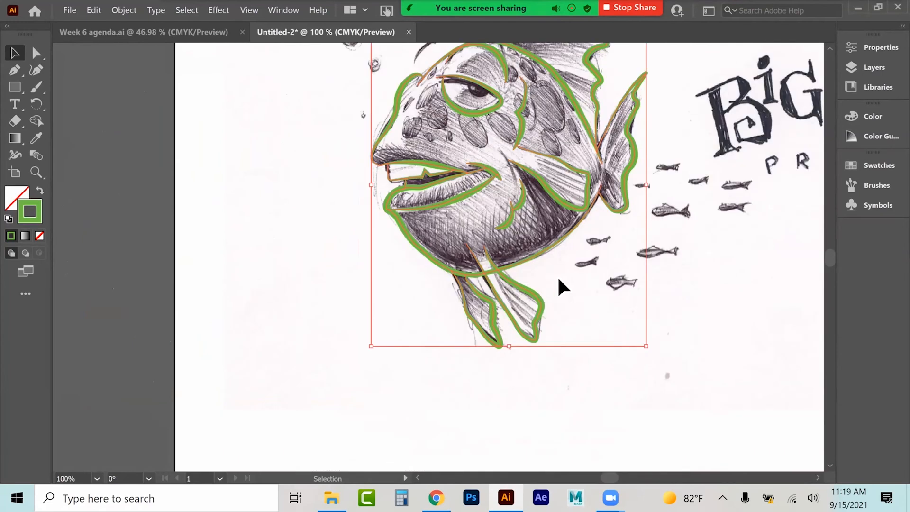
pyautogui.scroll(2, 568, 288)
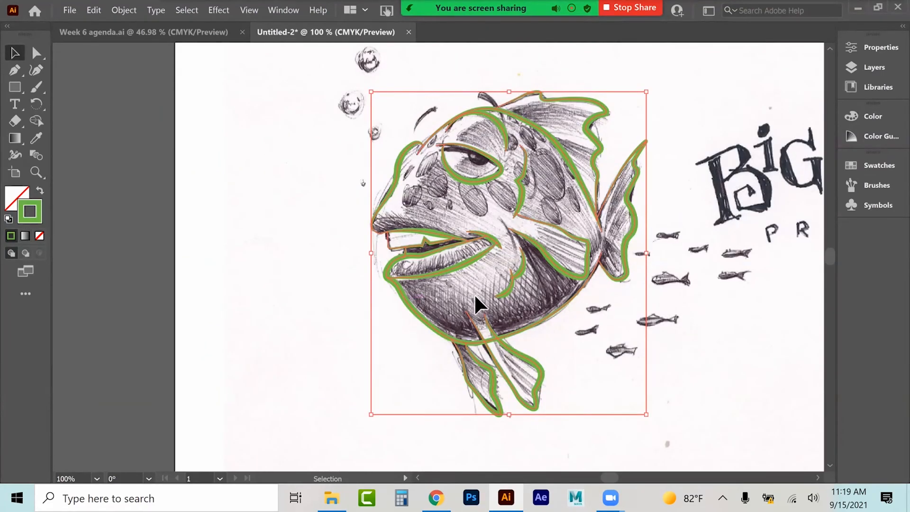
pyautogui.click(123, 10)
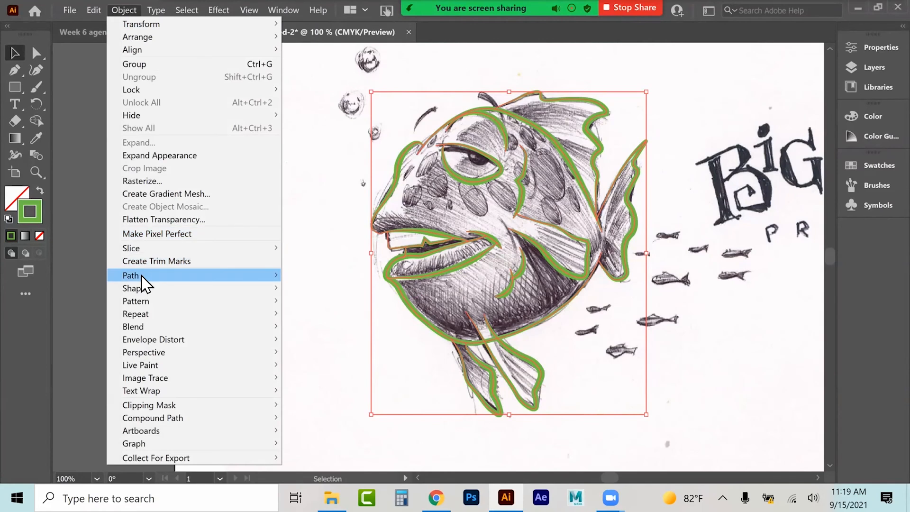
pyautogui.moveTo(212, 279)
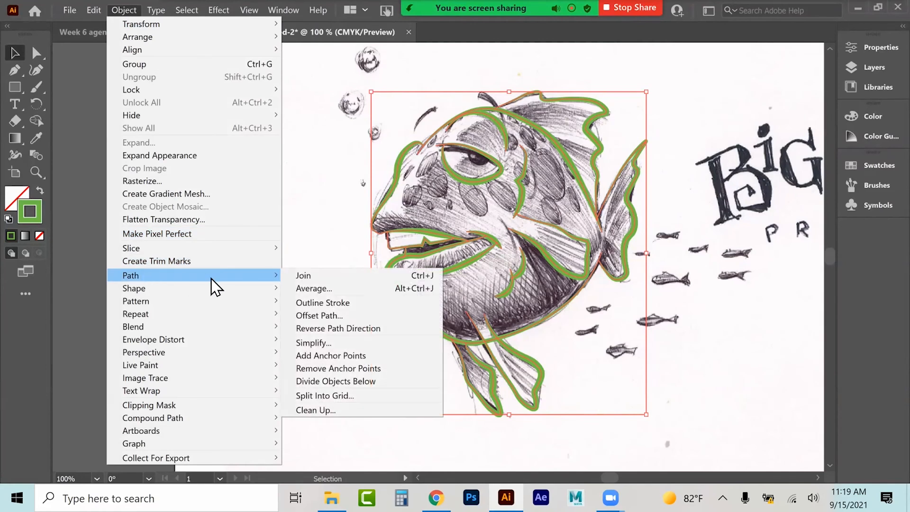
pyautogui.click(322, 303)
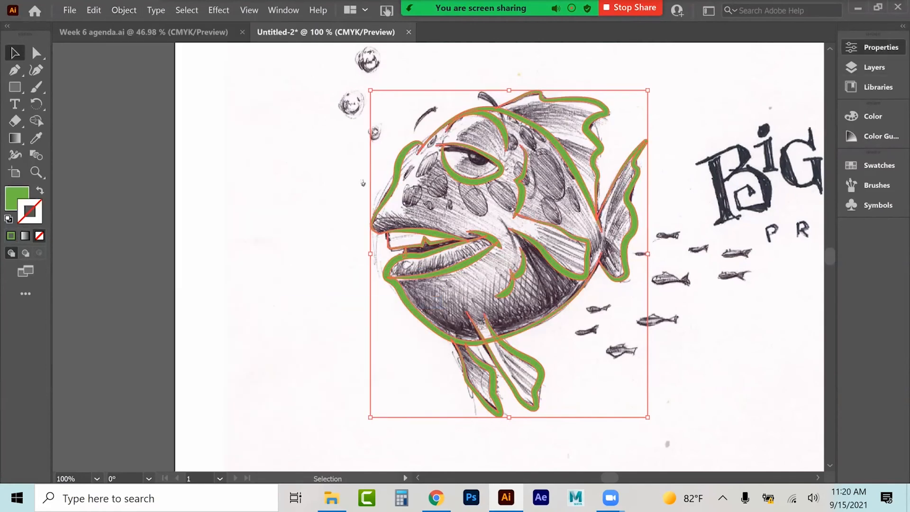
pyautogui.click(874, 47)
pyautogui.scroll(-3, 743, 214)
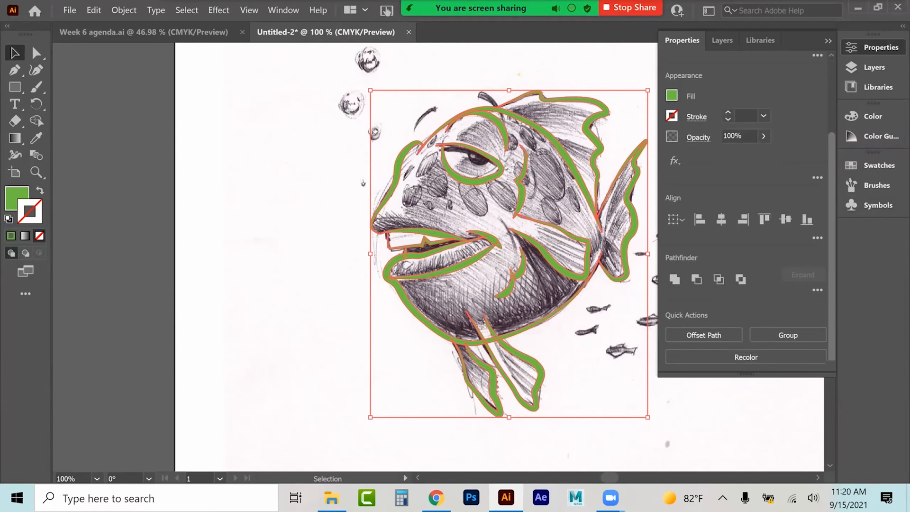
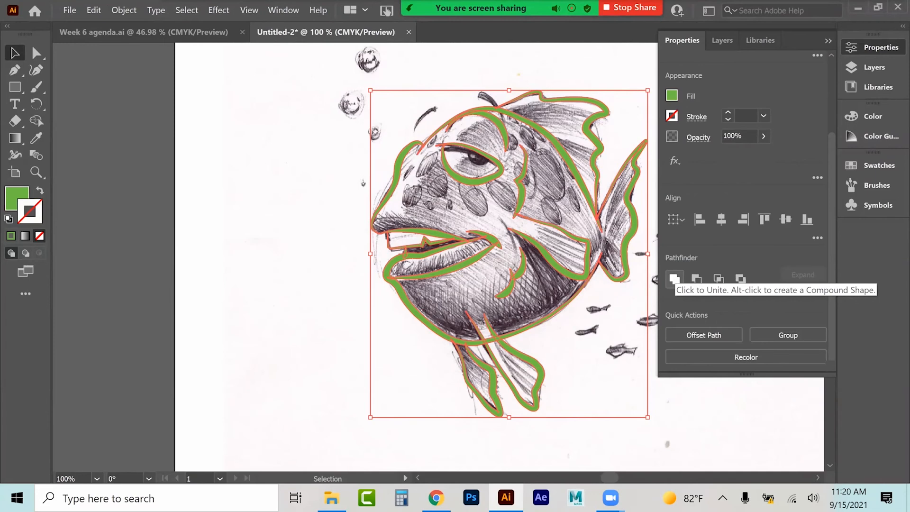
# Step: Unite the outlined strokes with Pathfinder, then erase the overlap where the fin stroke meets the belly
pyautogui.click(673, 280)
pyautogui.click(36, 172)
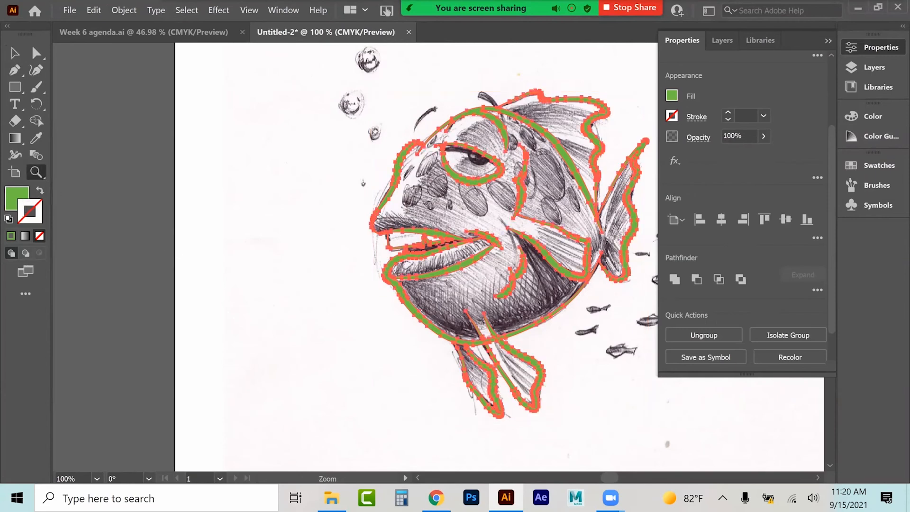
pyautogui.click(511, 353)
pyautogui.click(432, 254)
pyautogui.click(438, 239)
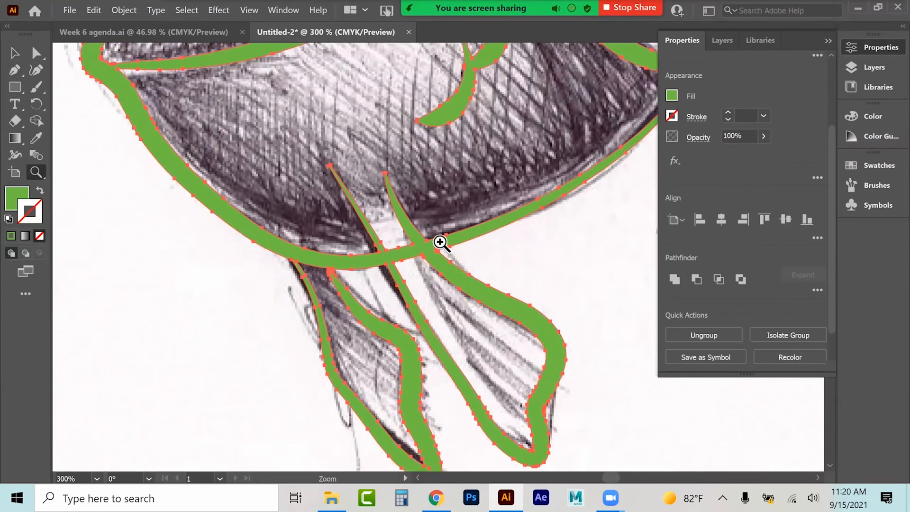
pyautogui.click(438, 239)
pyautogui.click(416, 294)
pyautogui.click(446, 313)
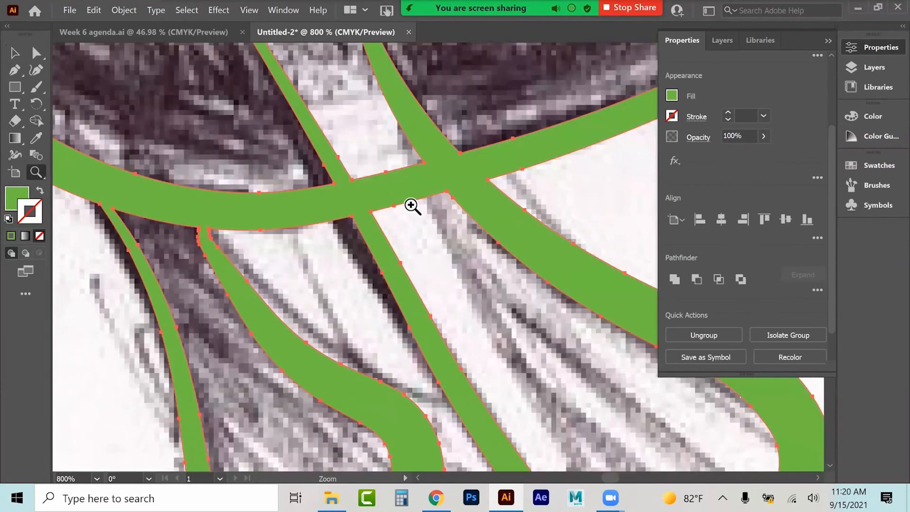
pyautogui.click(17, 120)
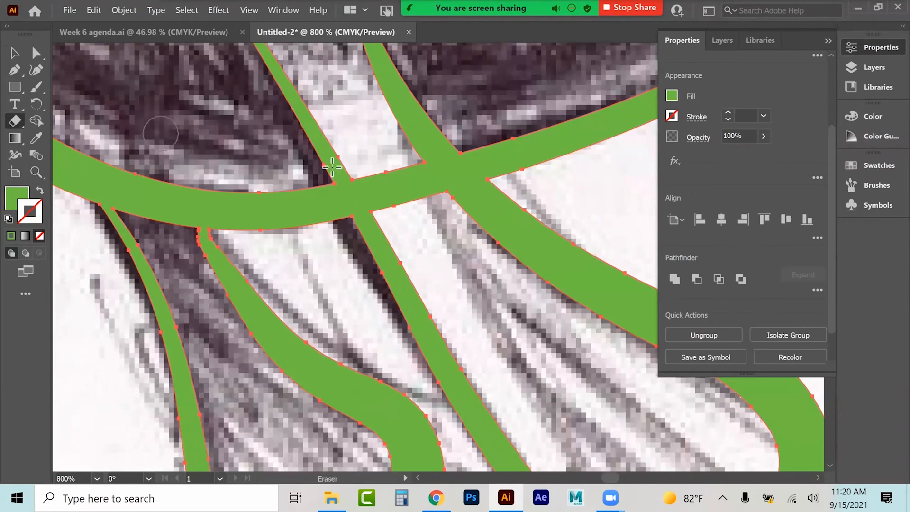
pyautogui.moveTo(364, 161)
pyautogui.mouseDown()
pyautogui.moveTo(408, 213)
pyautogui.moveTo(398, 182)
pyautogui.moveTo(420, 206)
pyautogui.moveTo(421, 198)
pyautogui.moveTo(399, 169)
pyautogui.moveTo(436, 214)
pyautogui.moveTo(416, 176)
pyautogui.moveTo(406, 171)
pyautogui.moveTo(439, 211)
pyautogui.moveTo(373, 172)
pyautogui.moveTo(401, 211)
pyautogui.moveTo(370, 172)
pyautogui.moveTo(388, 189)
pyautogui.mouseUp()
# Step: Remove stray anchor points around the fin-belly junction with the Pen tool
pyautogui.click(14, 71)
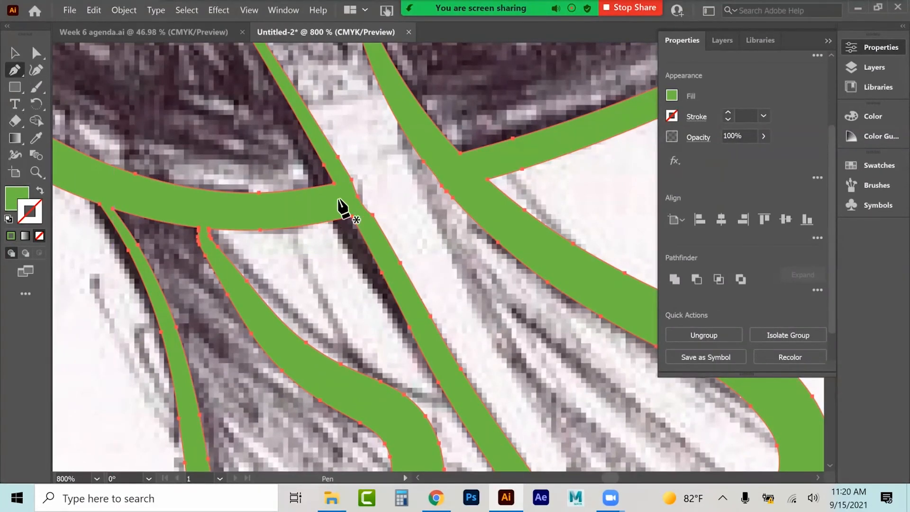
pyautogui.click(363, 208)
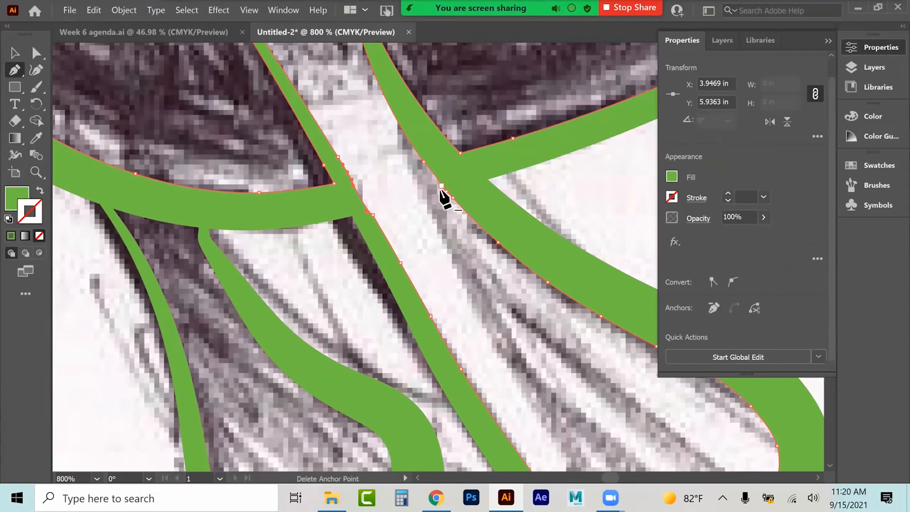
pyautogui.click(442, 187)
pyautogui.click(446, 191)
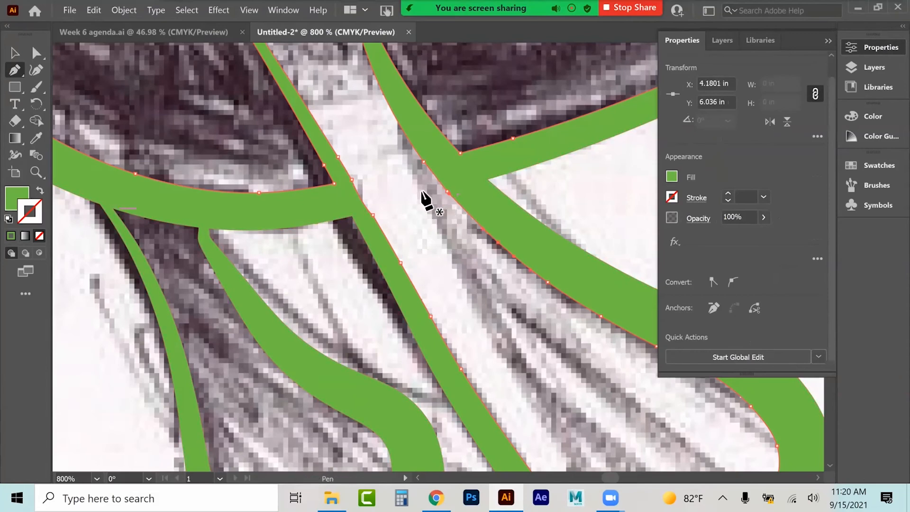
pyautogui.click(353, 180)
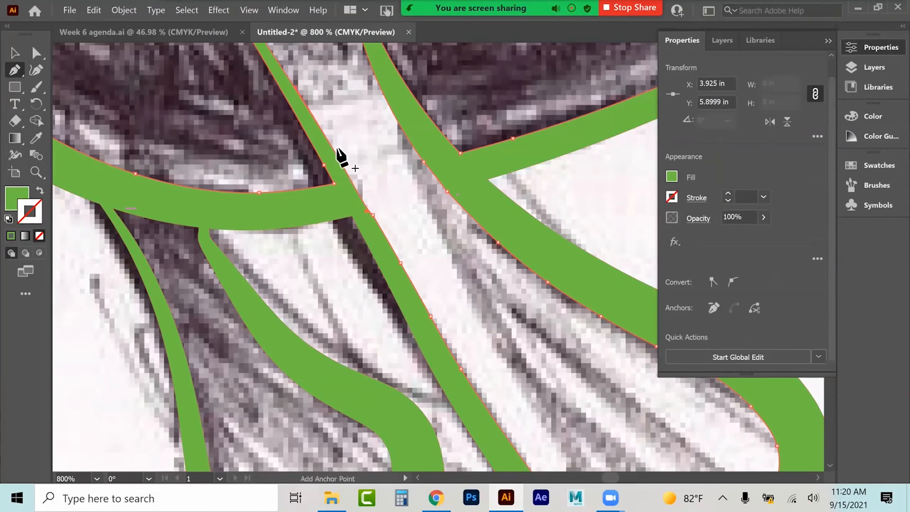
pyautogui.press('a')
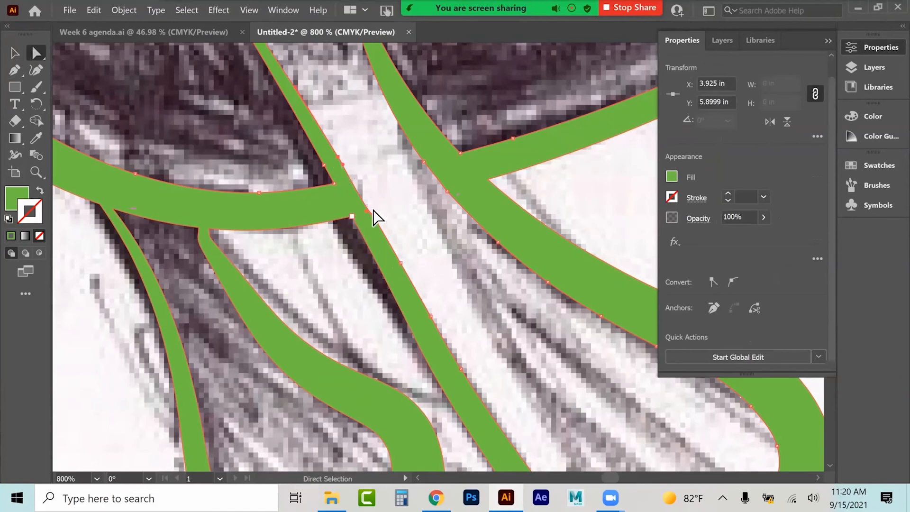
pyautogui.click(413, 218)
pyautogui.hotkey('ctrl', '1')
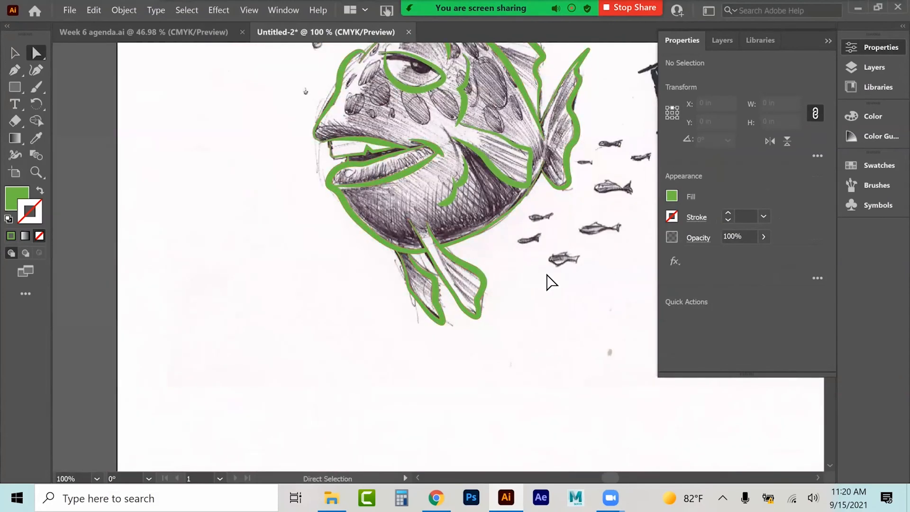
pyautogui.scroll(3, 548, 280)
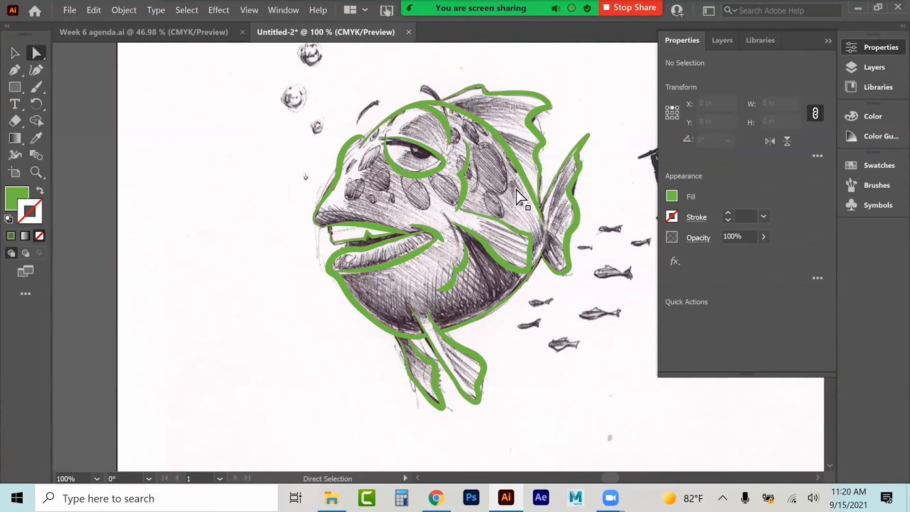
pyautogui.click(15, 52)
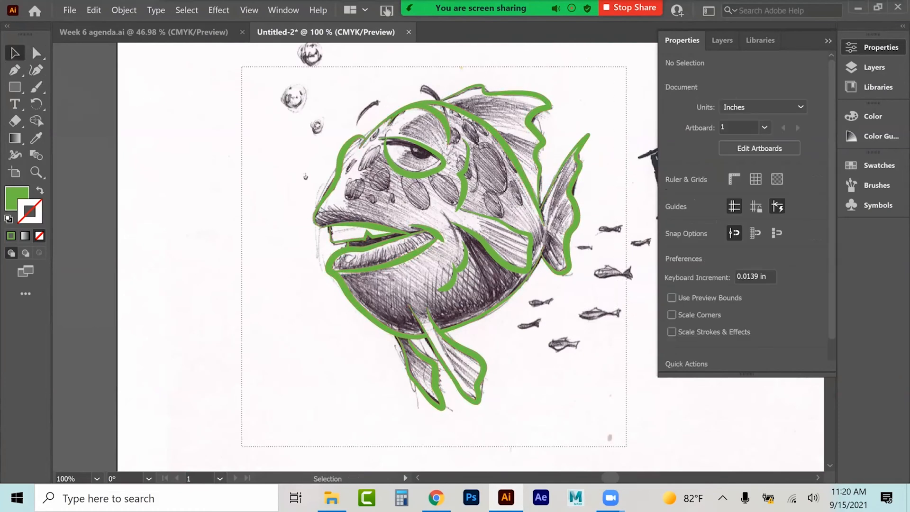
pyautogui.moveTo(242, 67); pyautogui.dragTo(625, 446)
pyautogui.scroll(-3, 626, 446)
pyautogui.moveTo(463, 245); pyautogui.dragTo(602, 442)
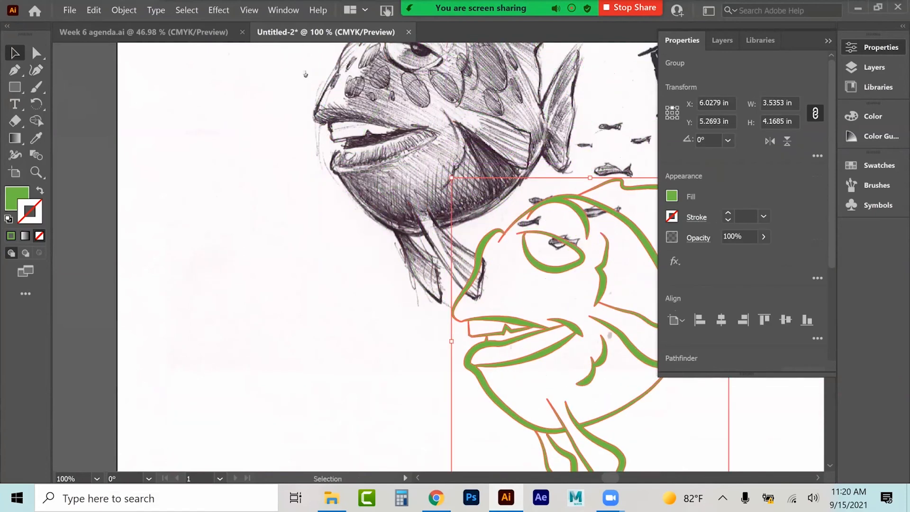
pyautogui.click(828, 41)
pyautogui.hotkey('ctrl', 'z')
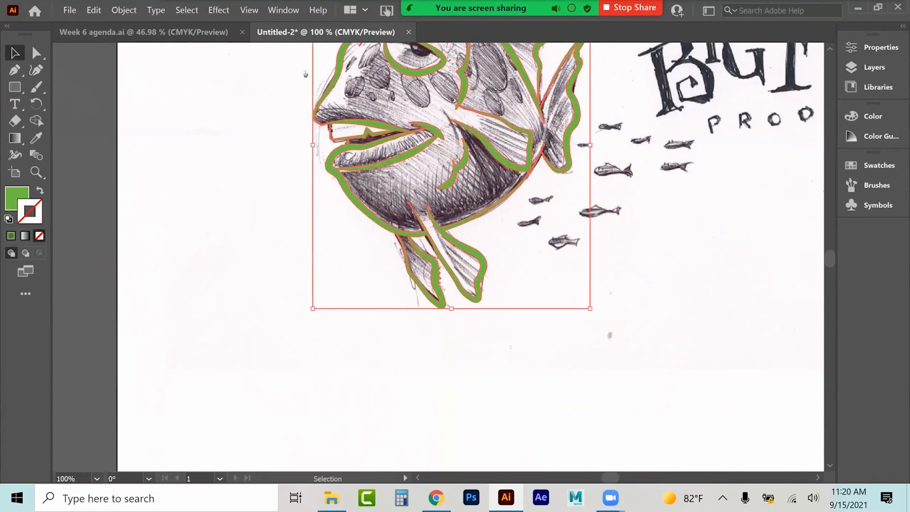
# Step: Hide the sketch layer so only the outlined fish artwork shows
pyautogui.click(875, 68)
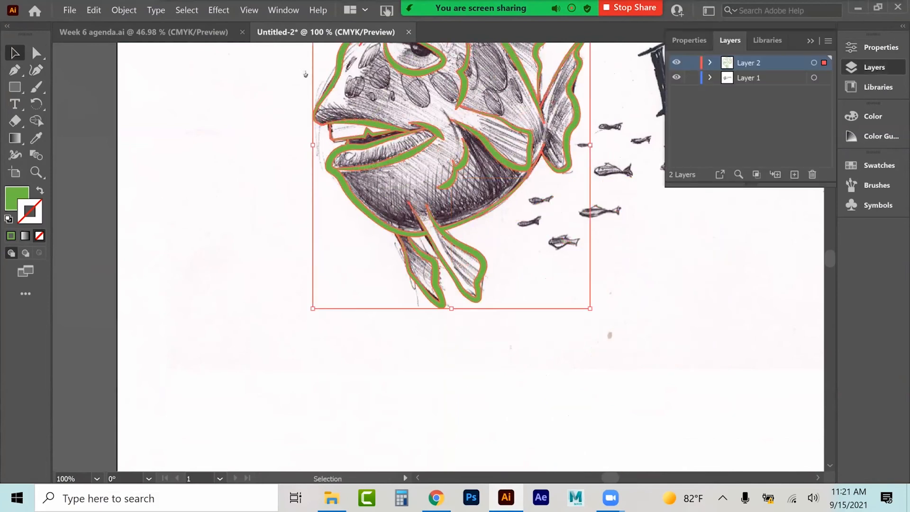
pyautogui.click(676, 77)
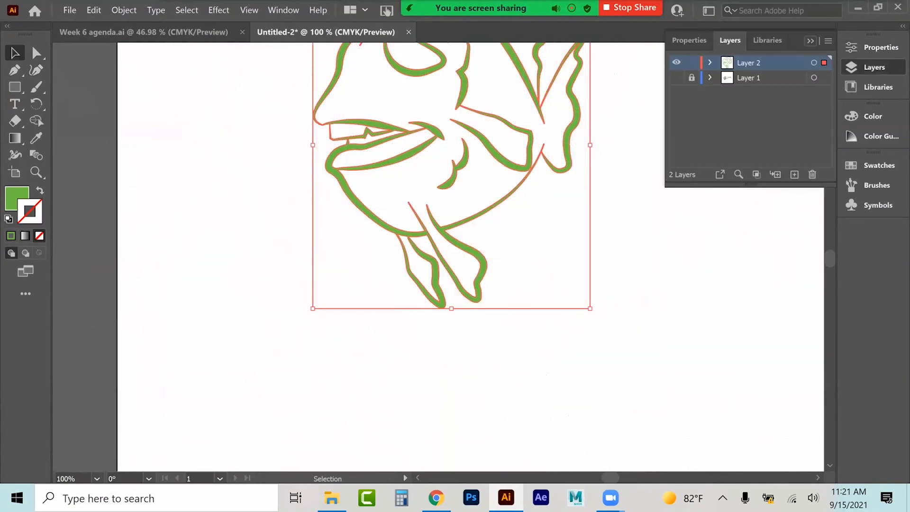
pyautogui.click(810, 40)
pyautogui.scroll(2, 451, 256)
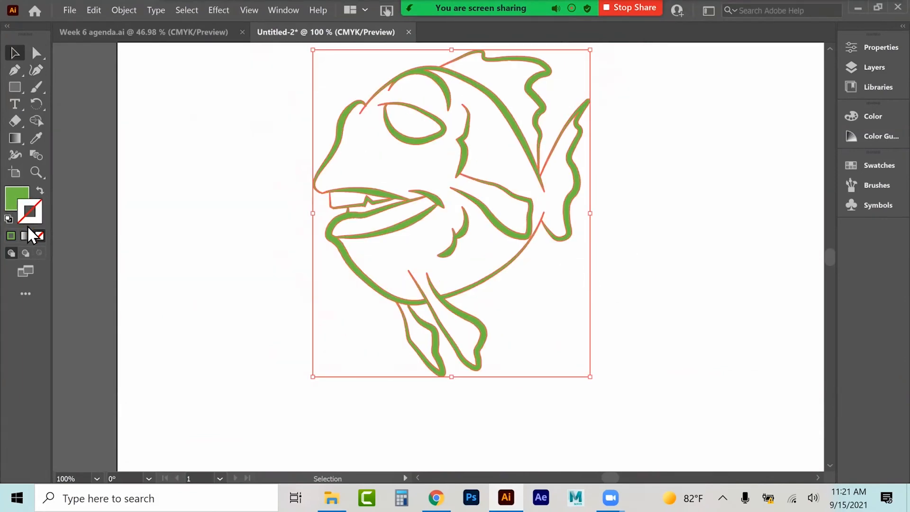
# Step: Change the artwork's fill to black (C 74.97, M 67.92, Y 67.05, K 90.15) and deselect
pyautogui.doubleClick(17, 199)
pyautogui.moveTo(483, 276); pyautogui.dragTo(472, 284)
pyautogui.click(808, 110)
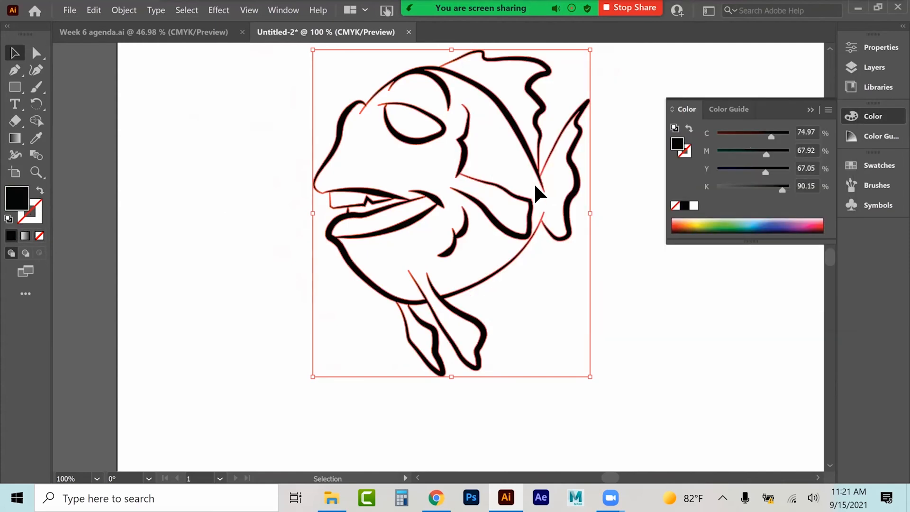
pyautogui.click(140, 181)
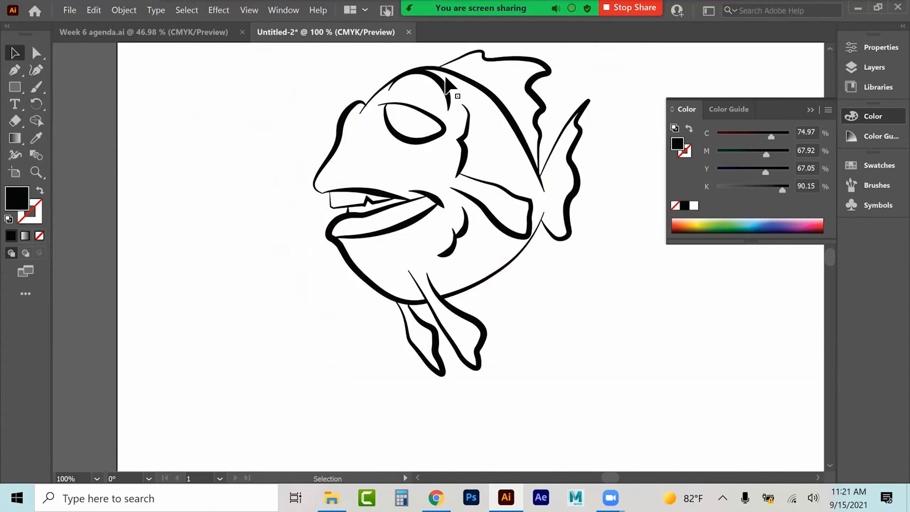
# Step: Duplicate the black fish beside it, scale the copy down, and delete it
pyautogui.click(440, 129)
pyautogui.moveTo(441, 132); pyautogui.dragTo(229, 151)
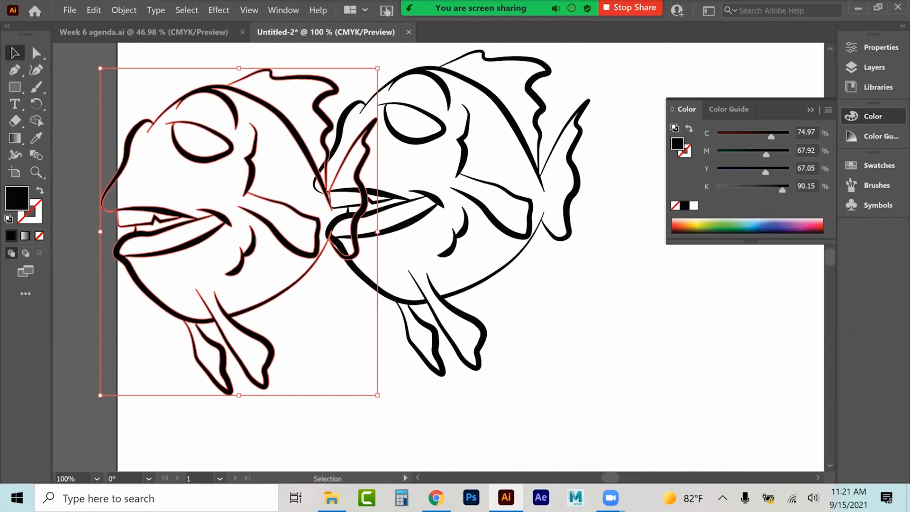
pyautogui.moveTo(377, 395)
pyautogui.mouseDown()
pyautogui.moveTo(235, 274)
pyautogui.moveTo(129, 102)
pyautogui.moveTo(181, 90)
pyautogui.mouseUp()
pyautogui.click(198, 155)
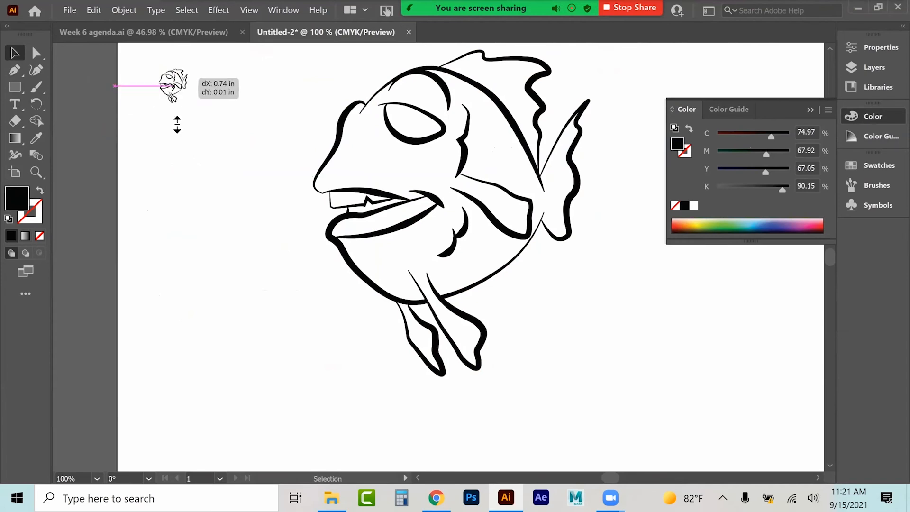
pyautogui.press('Delete')
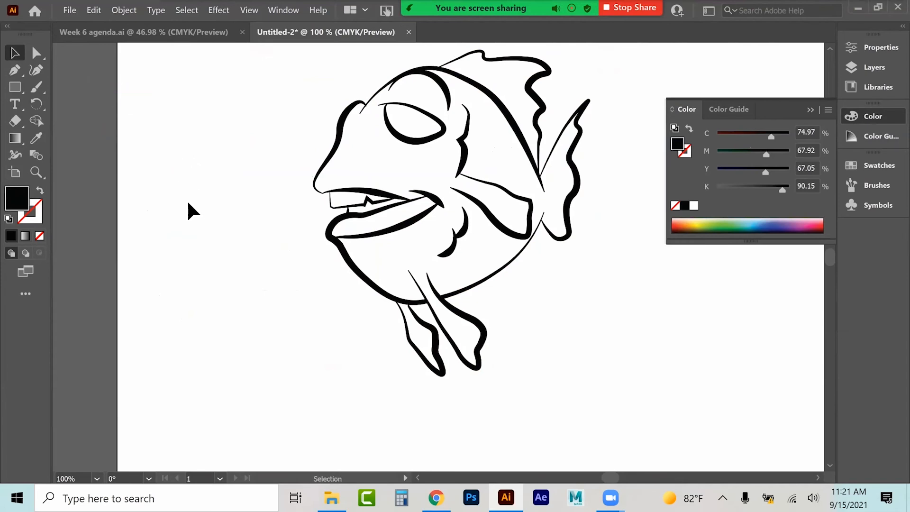
# Step: Step back through the recent edits with repeated undo to the coloured stroked paths
pyautogui.click(387, 122)
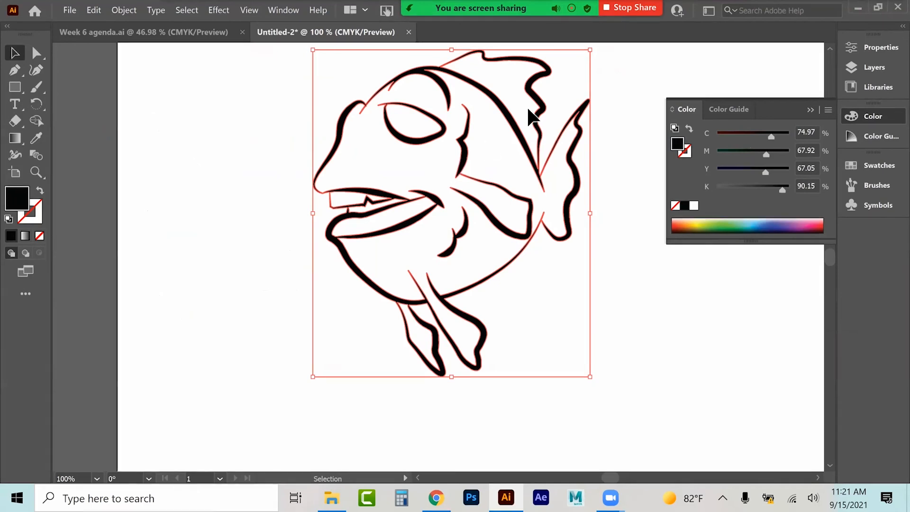
pyautogui.press('a')
pyautogui.hotkey('ctrl', 'z')
pyautogui.hotkey('ctrl', 'z')
pyautogui.hotkey('ctrl', 'z')
pyautogui.hotkey('ctrl', 'z')
pyautogui.hotkey('ctrl', 'z')
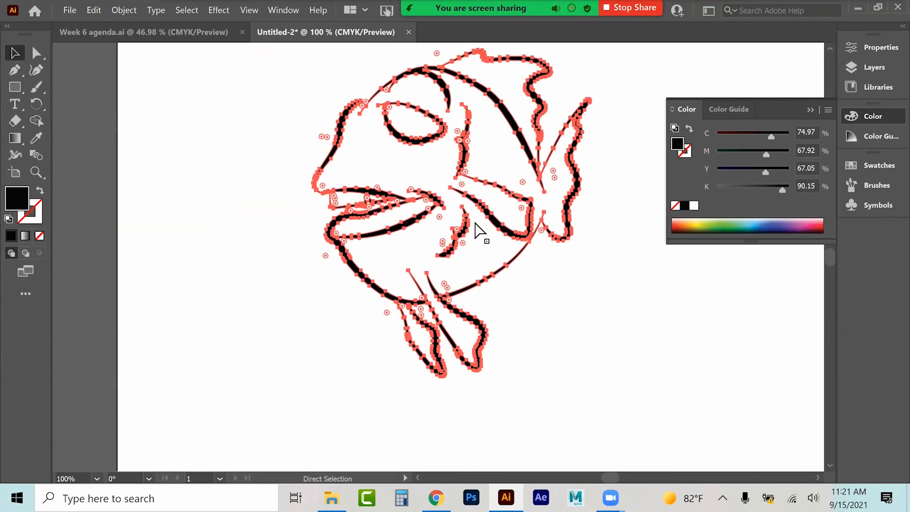
pyautogui.hotkey('ctrl', 'z')
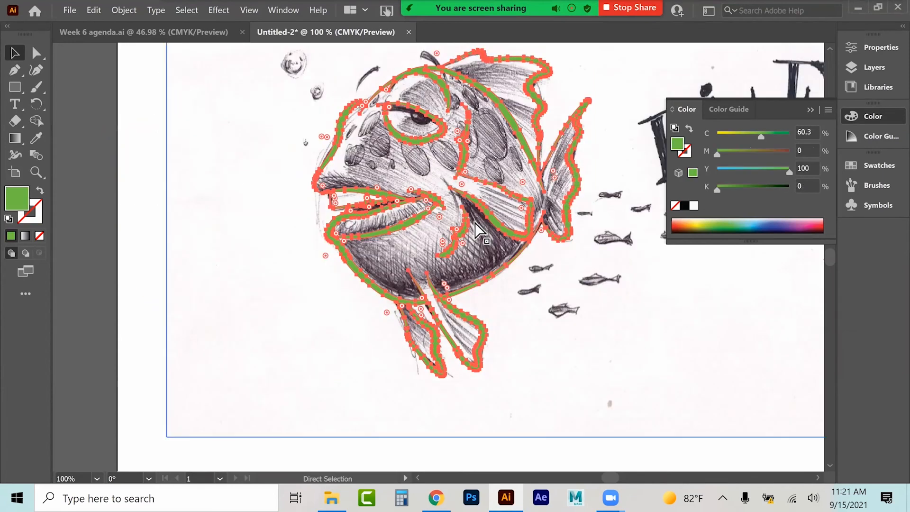
pyautogui.hotkey('ctrl', 'z')
pyautogui.hotkey('ctrl', 'z')
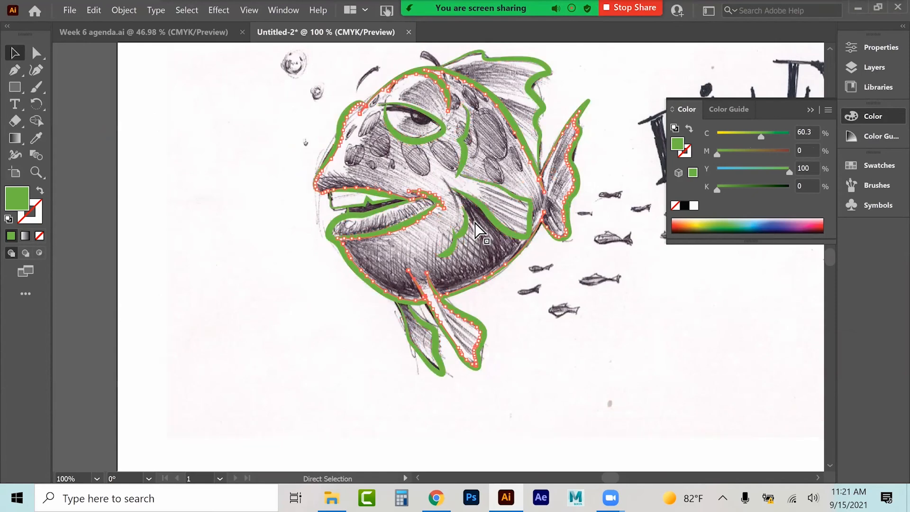
pyautogui.hotkey('ctrl', 'z')
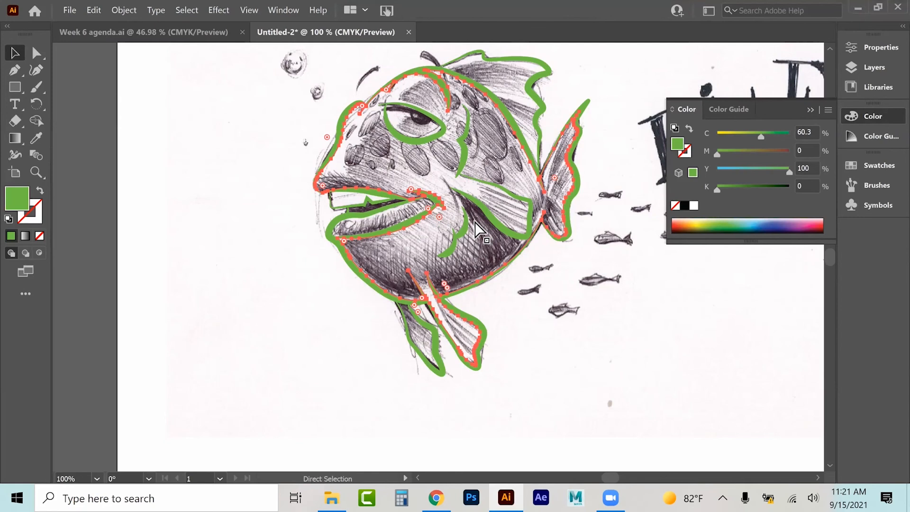
pyautogui.click(15, 53)
pyautogui.click(133, 123)
pyautogui.click(338, 135)
pyautogui.press('a')
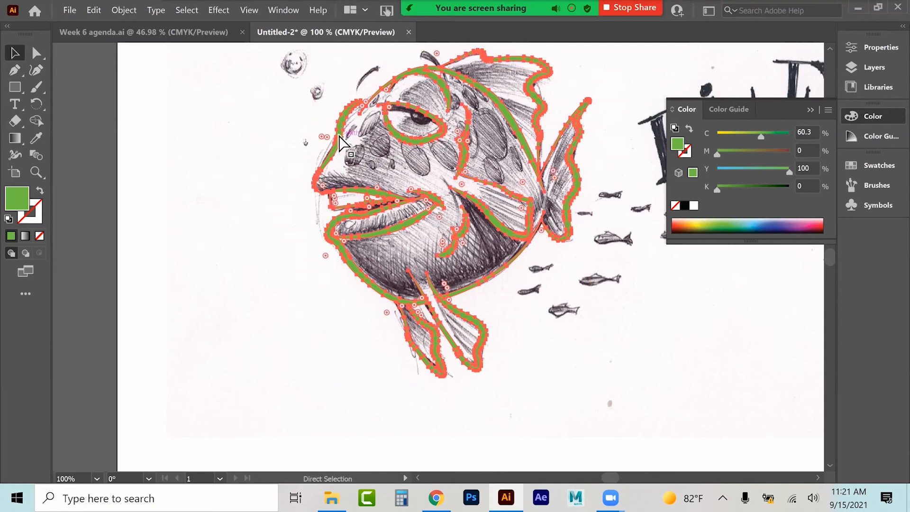
pyautogui.hotkey('ctrl', 'z')
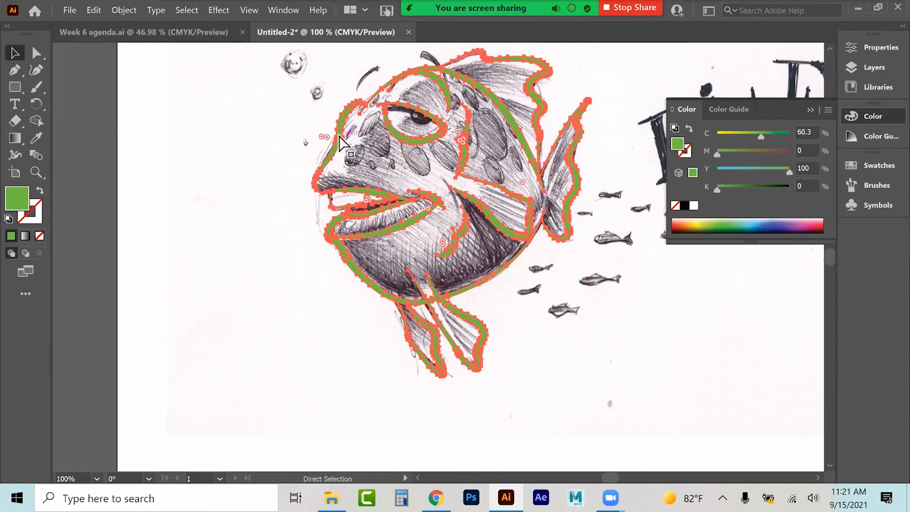
pyautogui.hotkey('ctrl', 'z')
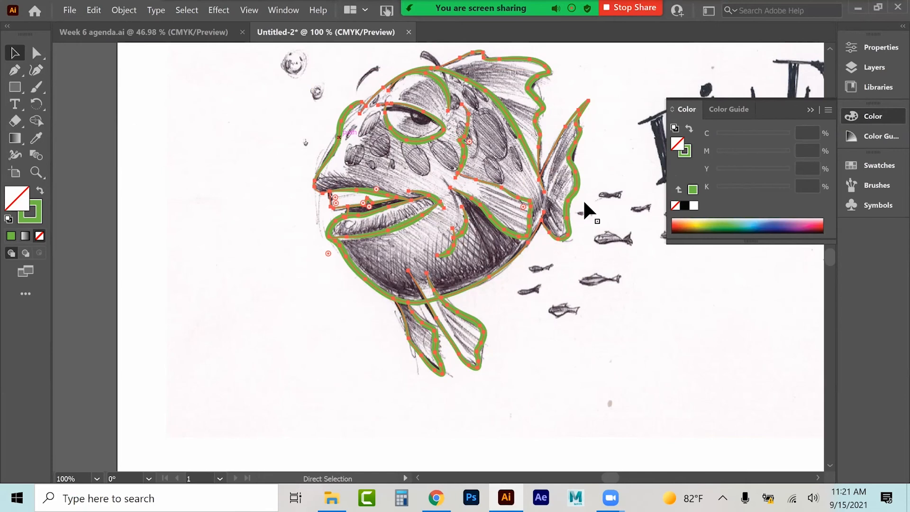
# Step: Redo Outline Stroke and step through redo and undo back to the black outlined shapes
pyautogui.press('v')
pyautogui.click(92, 8)
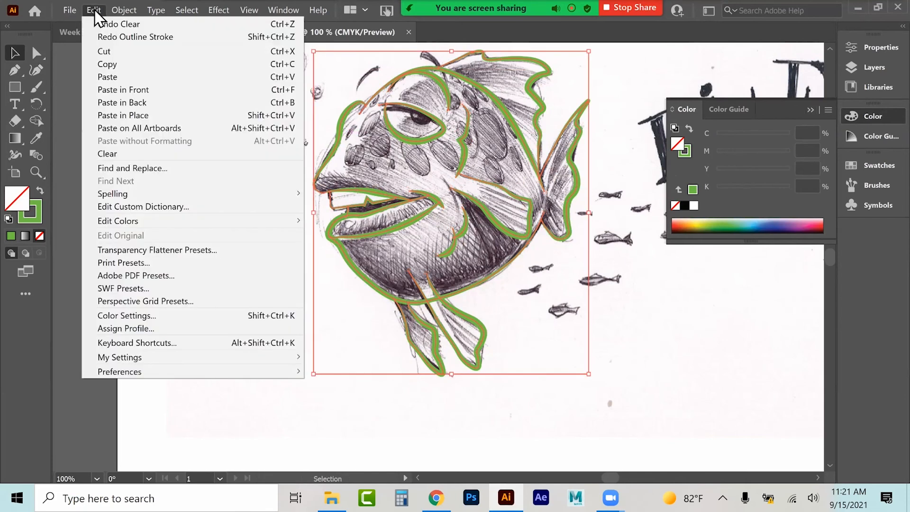
pyautogui.click(110, 37)
pyautogui.press('ctrl')
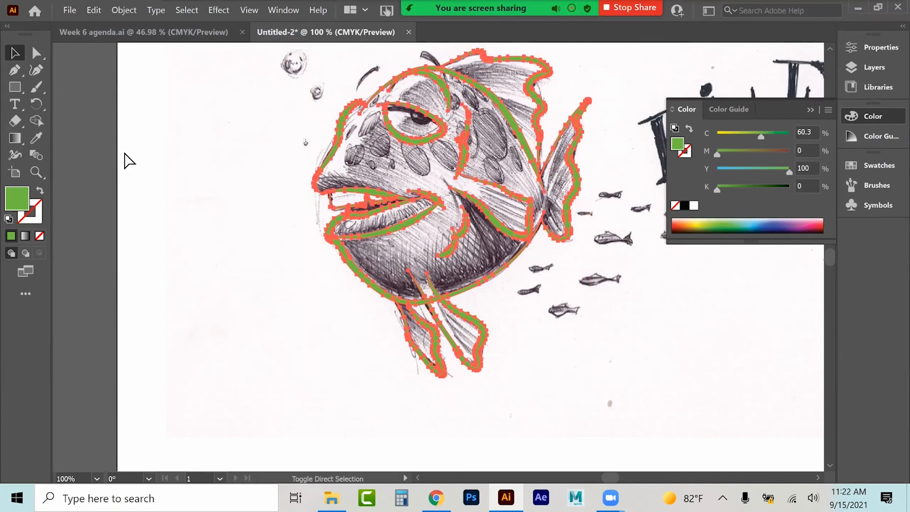
pyautogui.hotkey('ctrl', 'shift', 'z')
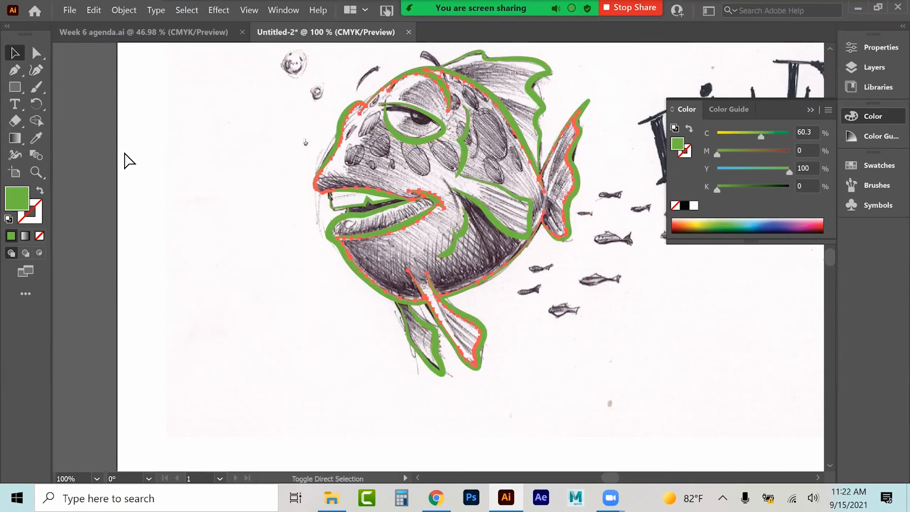
pyautogui.hotkey('ctrl', 'shift', 'z')
pyautogui.hotkey('ctrl', 'z')
pyautogui.hotkey('ctrl', 'z')
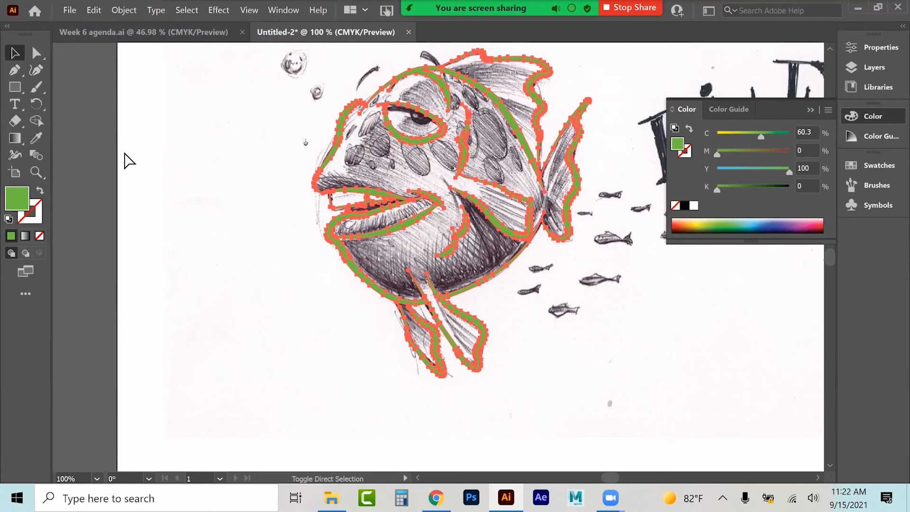
pyautogui.hotkey('ctrl', 'z')
pyautogui.hotkey('ctrl', 'z')
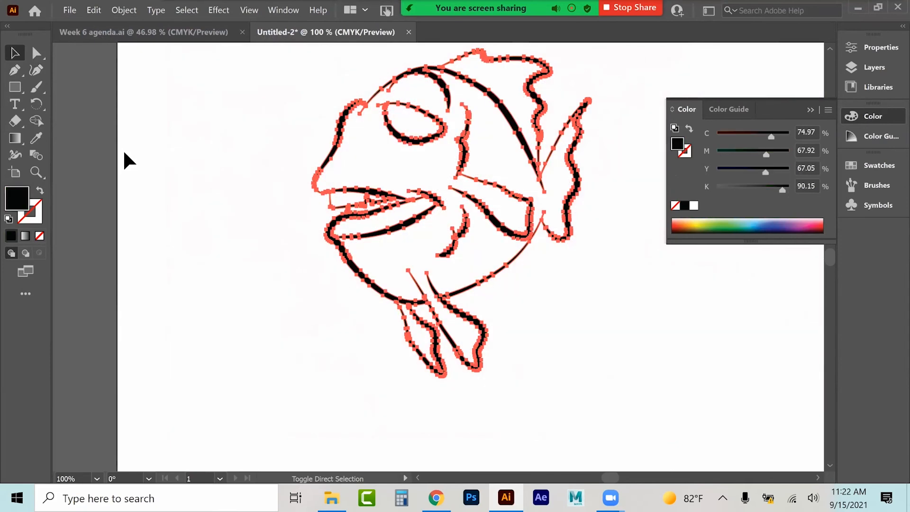
# Step: Paste a copy of the coloured stroked fish, move it beside the black fish, and set its stroke colour to 000000
pyautogui.click(810, 109)
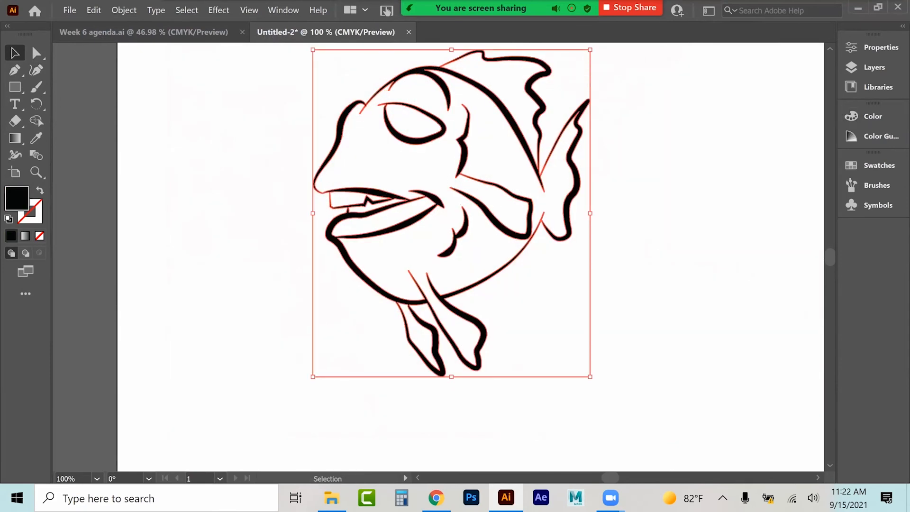
pyautogui.hotkey('ctrl', '-')
pyautogui.hotkey('ctrl', 'v')
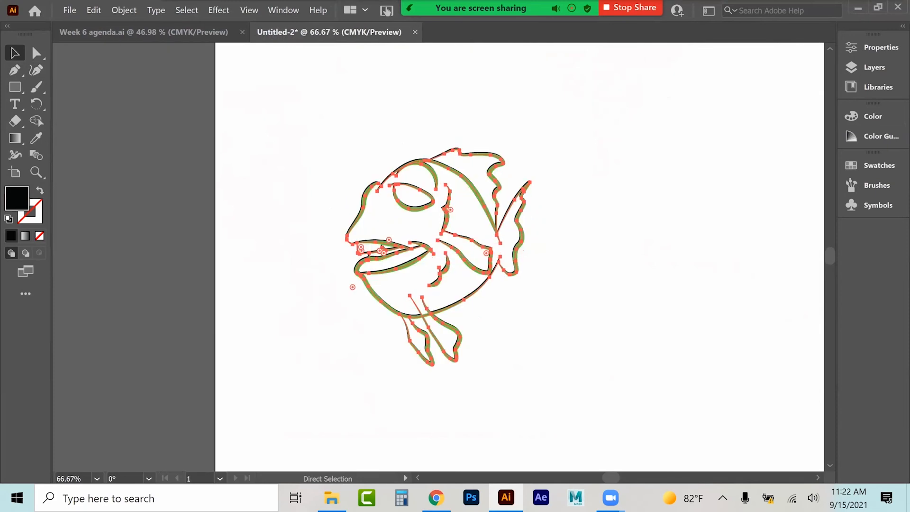
pyautogui.moveTo(466, 177); pyautogui.dragTo(710, 174)
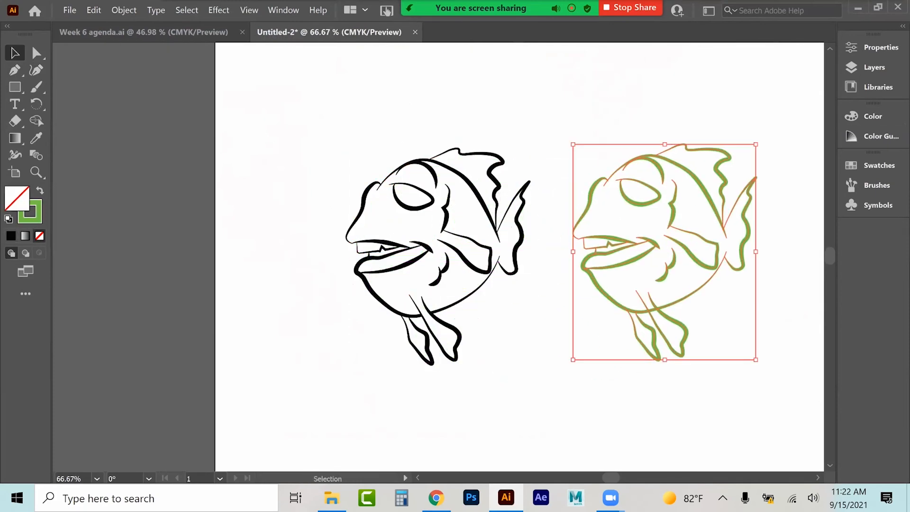
pyautogui.doubleClick(39, 217)
pyautogui.write('000000')
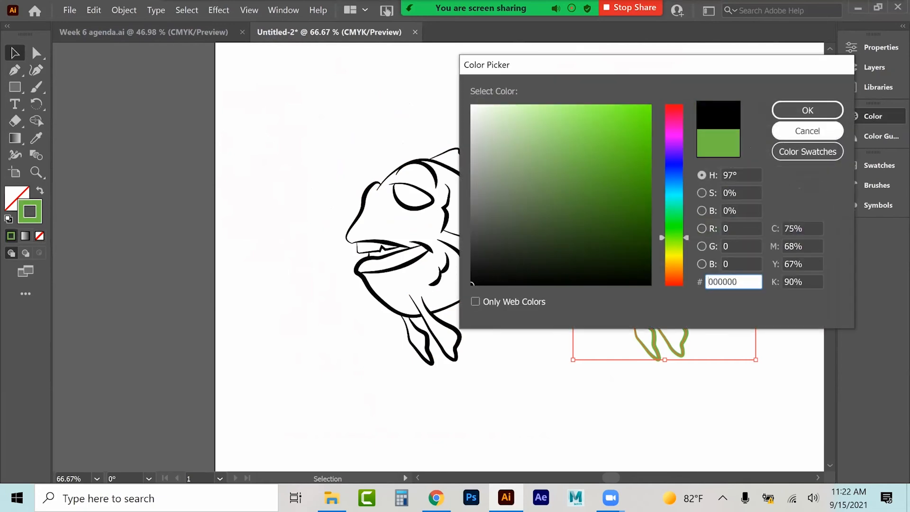
pyautogui.press('Return')
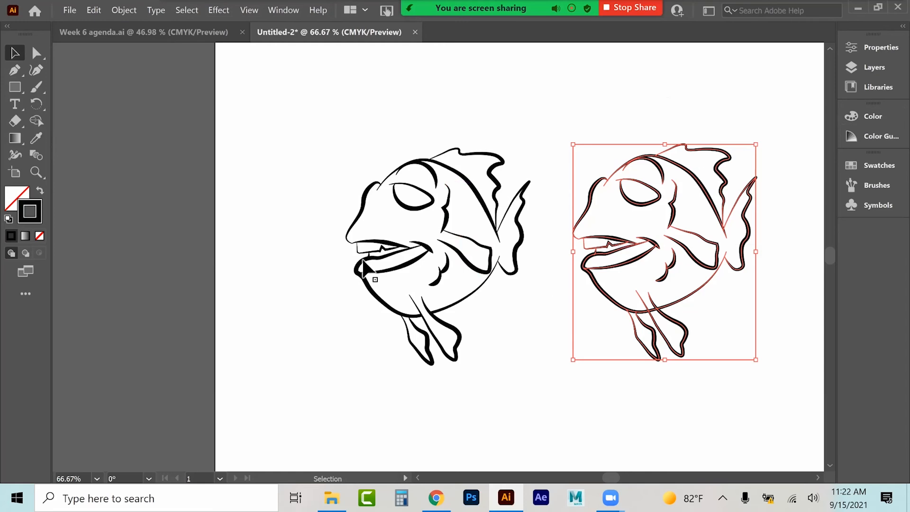
# Step: Fill the belly shape of the copied fish with pink ef9ccd
pyautogui.click(364, 203)
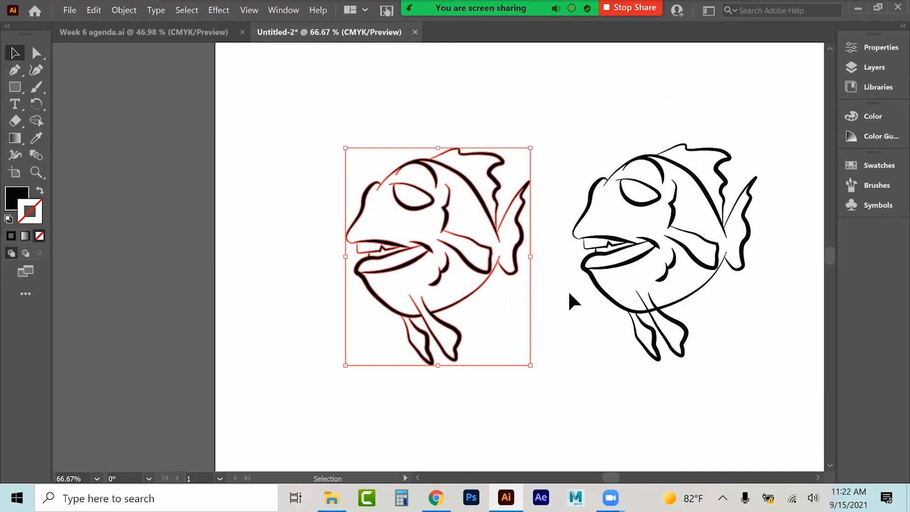
pyautogui.click(583, 300)
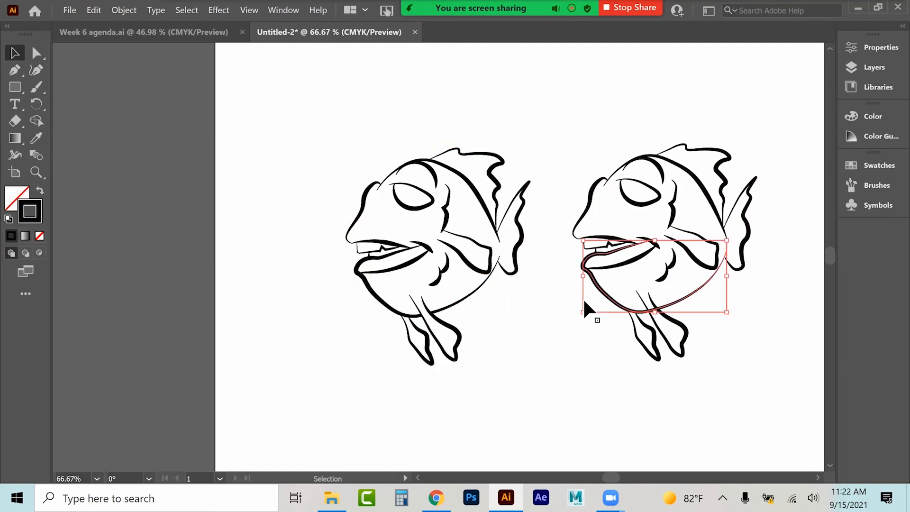
pyautogui.doubleClick(12, 202)
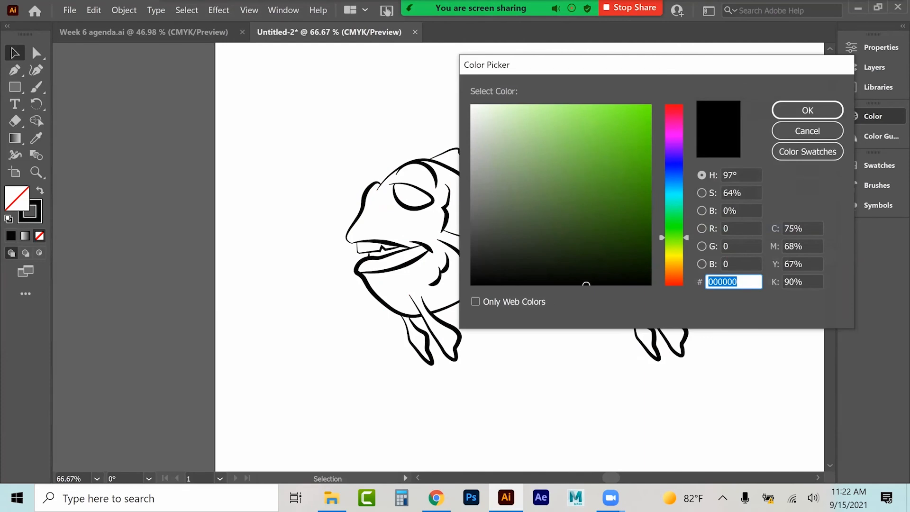
pyautogui.click(673, 122)
pyautogui.click(533, 115)
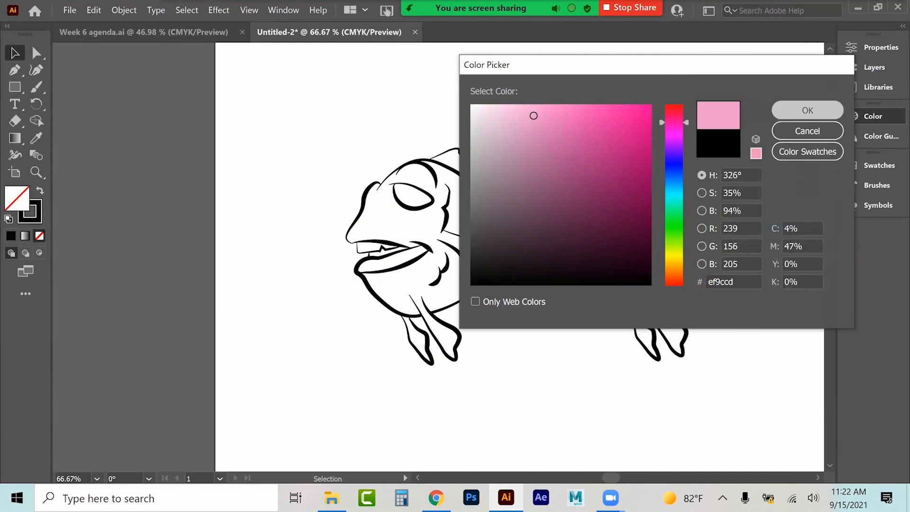
pyautogui.click(807, 110)
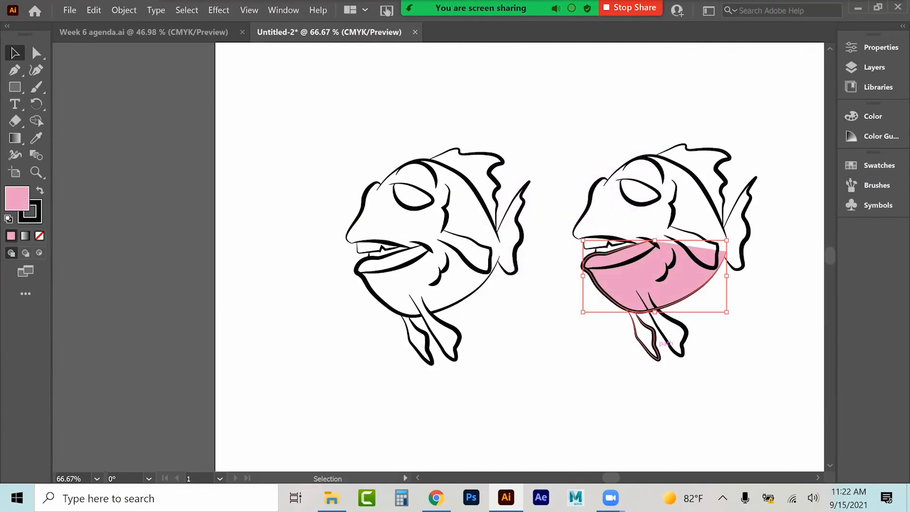
# Step: Select all of the copied fish and sample the pink belly with the Eyedropper to fill every path pink
pyautogui.click(669, 332)
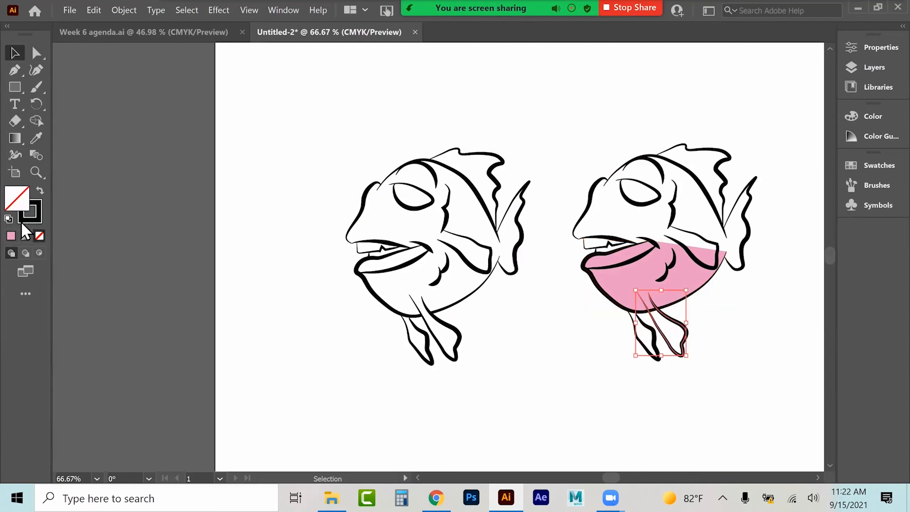
pyautogui.moveTo(565, 115); pyautogui.dragTo(764, 356)
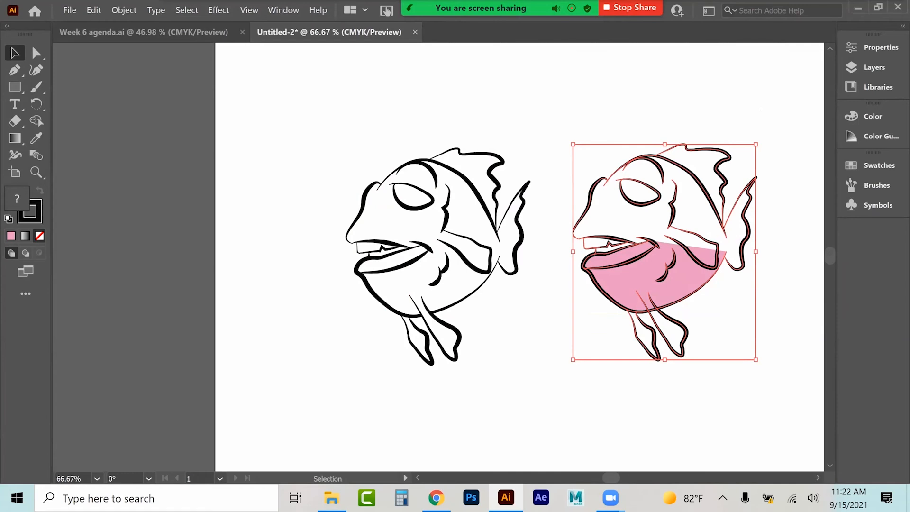
pyautogui.click(36, 137)
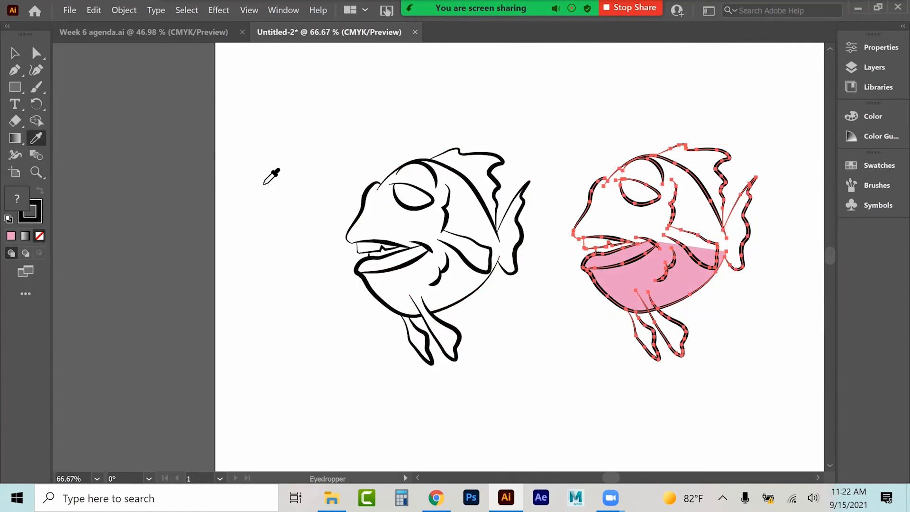
pyautogui.click(713, 282)
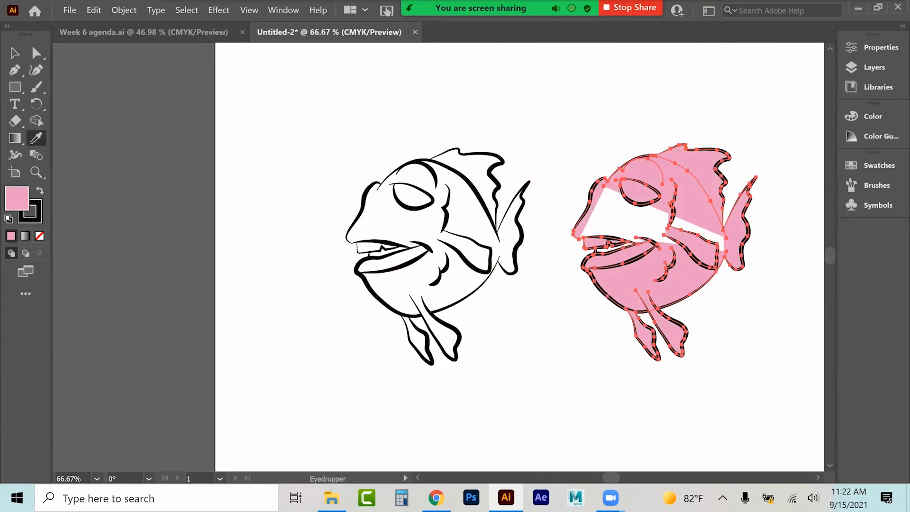
pyautogui.click(16, 55)
pyautogui.click(179, 121)
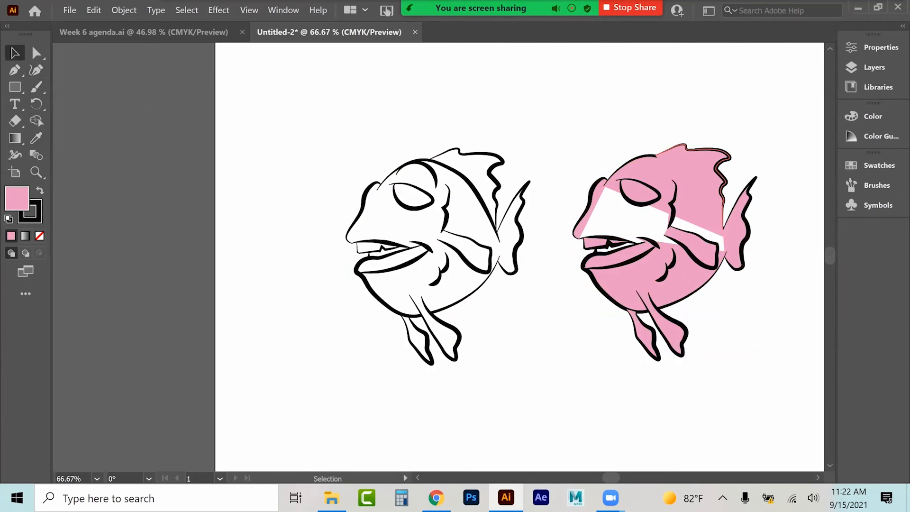
# Step: Send the copied fish's top dorsal fin shape to the back
pyautogui.click(696, 166)
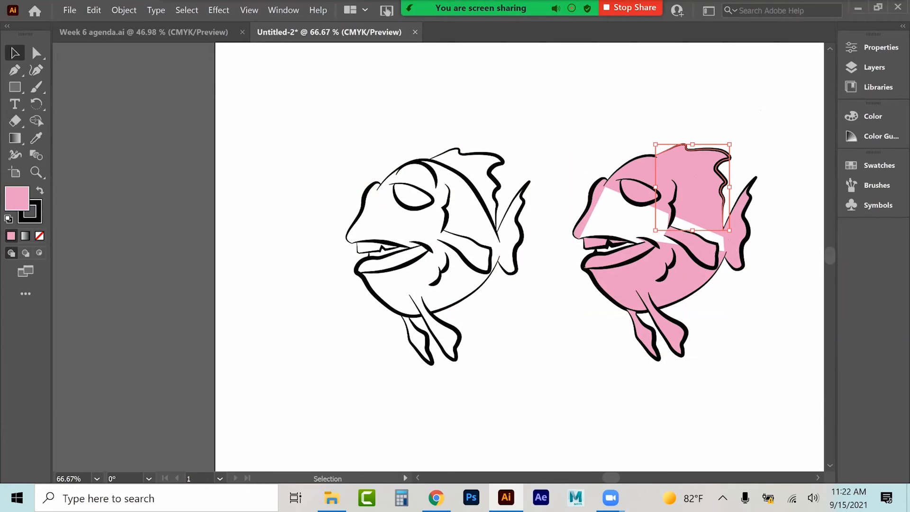
pyautogui.moveTo(697, 165); pyautogui.dragTo(718, 128)
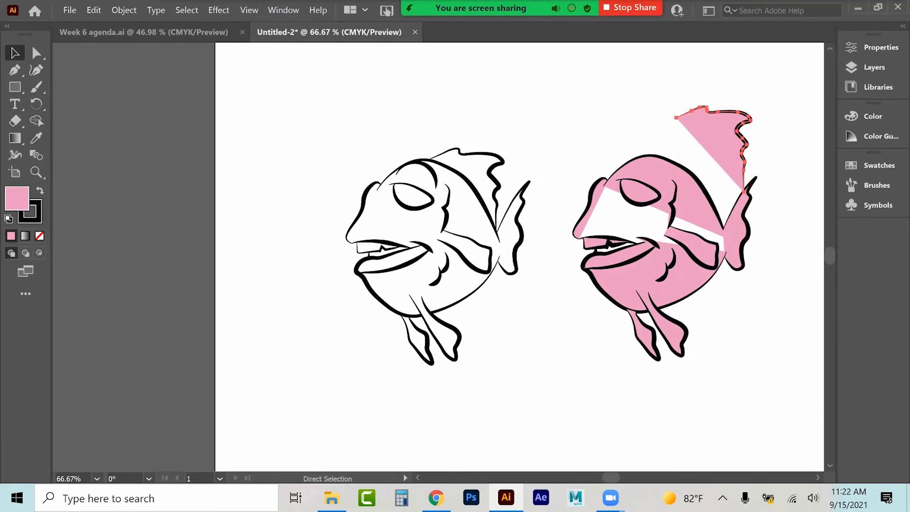
pyautogui.hotkey('ctrl', 'z')
pyautogui.click(116, 10)
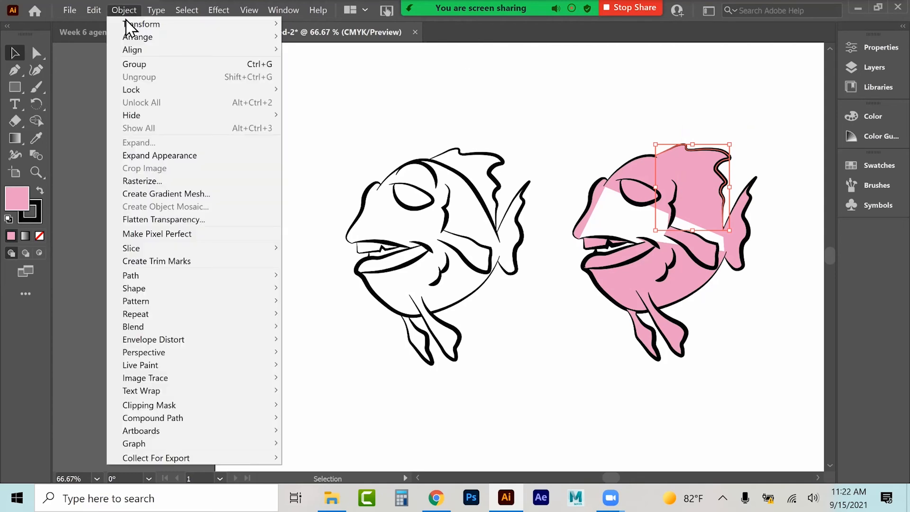
pyautogui.moveTo(137, 37)
pyautogui.click(333, 75)
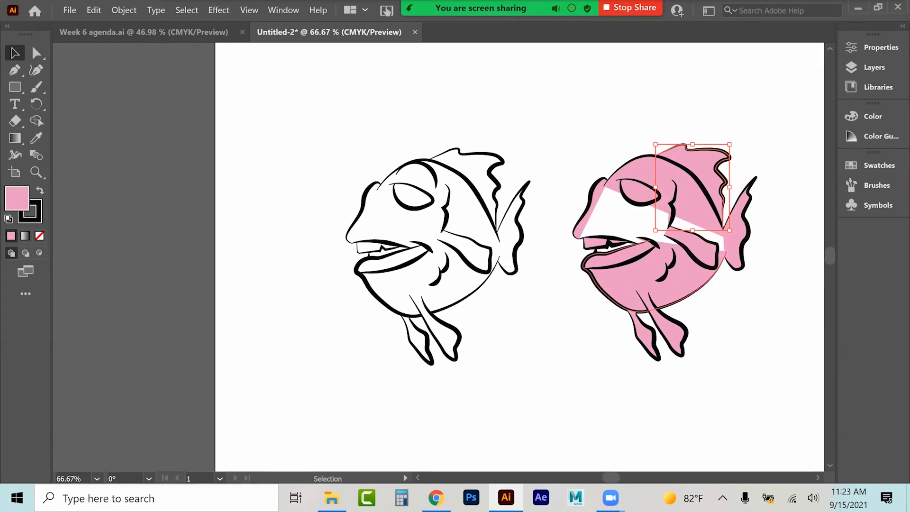
# Step: Select the whole black fish and apply Outline Stroke to it
pyautogui.click(583, 192)
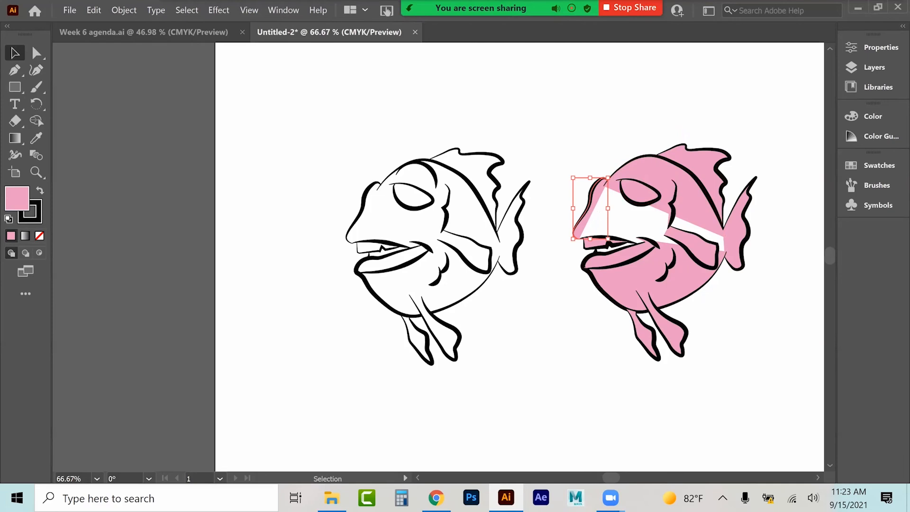
pyautogui.click(650, 172)
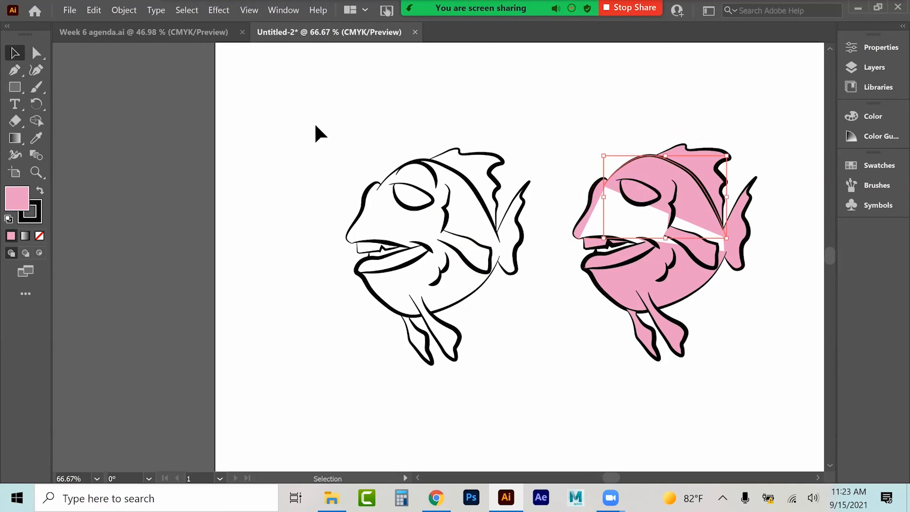
pyautogui.moveTo(314, 125); pyautogui.dragTo(443, 304)
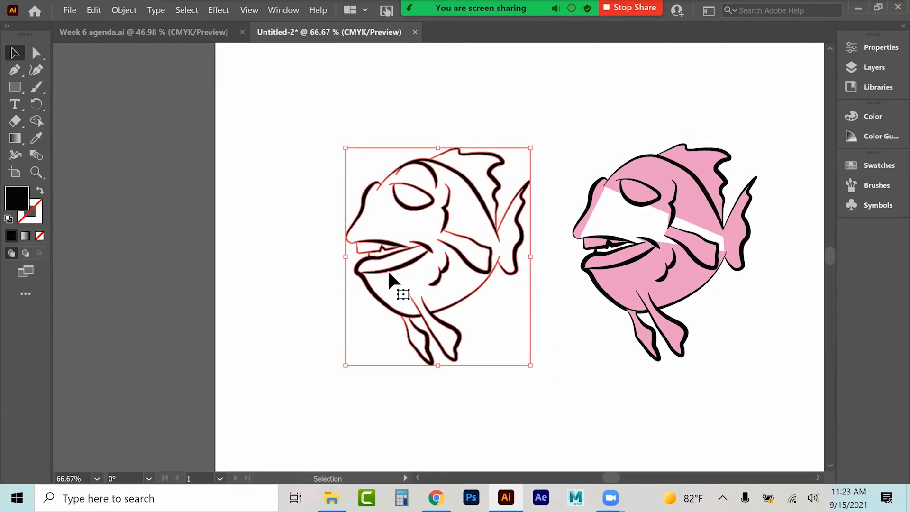
pyautogui.click(125, 10)
pyautogui.moveTo(184, 280)
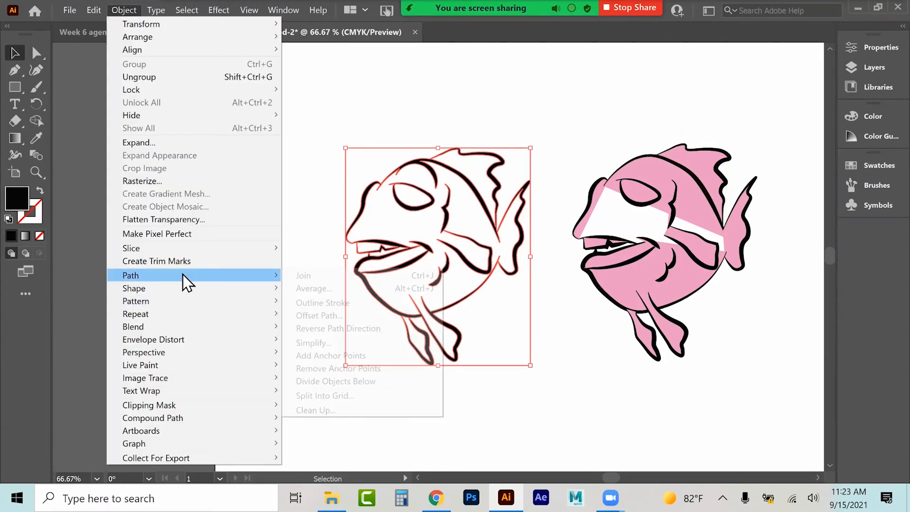
pyautogui.click(350, 306)
# Step: Check the black fish's properties and ungroup its shapes
pyautogui.click(873, 48)
pyautogui.click(873, 48)
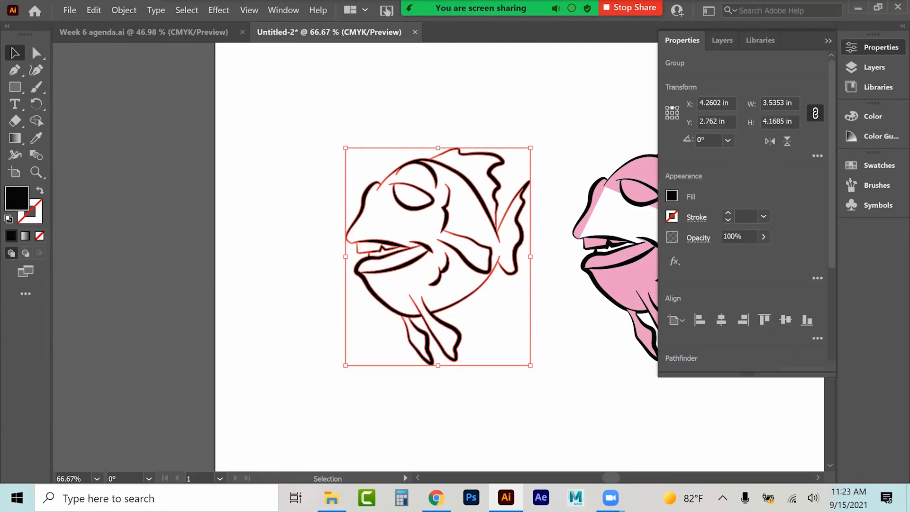
pyautogui.scroll(-4, 739, 232)
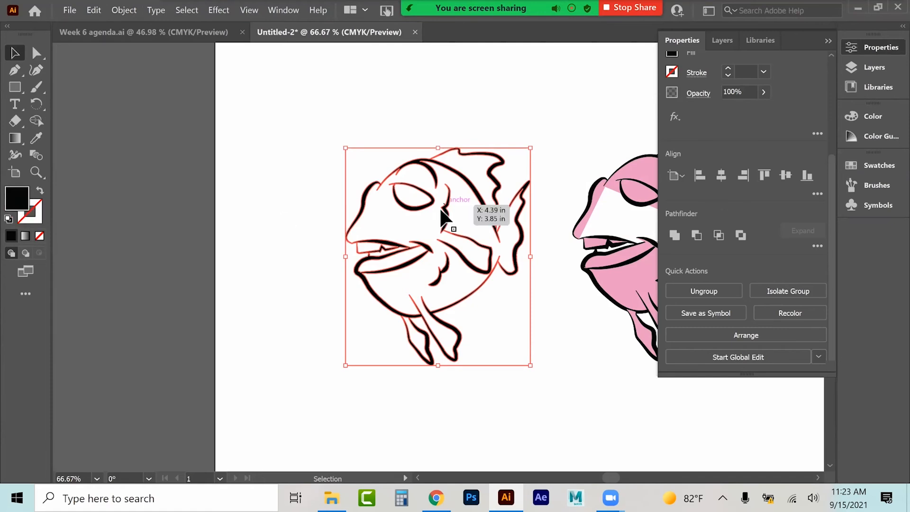
pyautogui.click(872, 48)
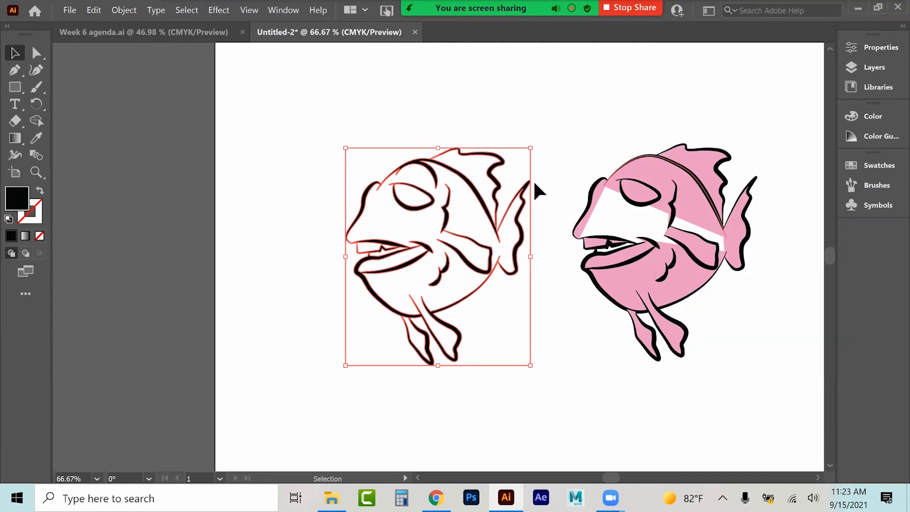
pyautogui.rightClick(431, 205)
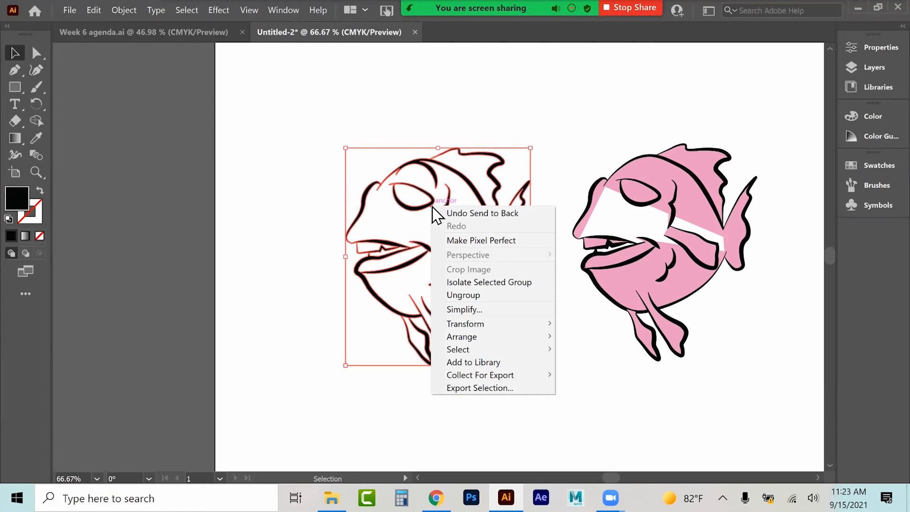
pyautogui.click(455, 295)
# Step: Release the compound path of the black fish's outer outline
pyautogui.click(261, 184)
pyautogui.click(421, 207)
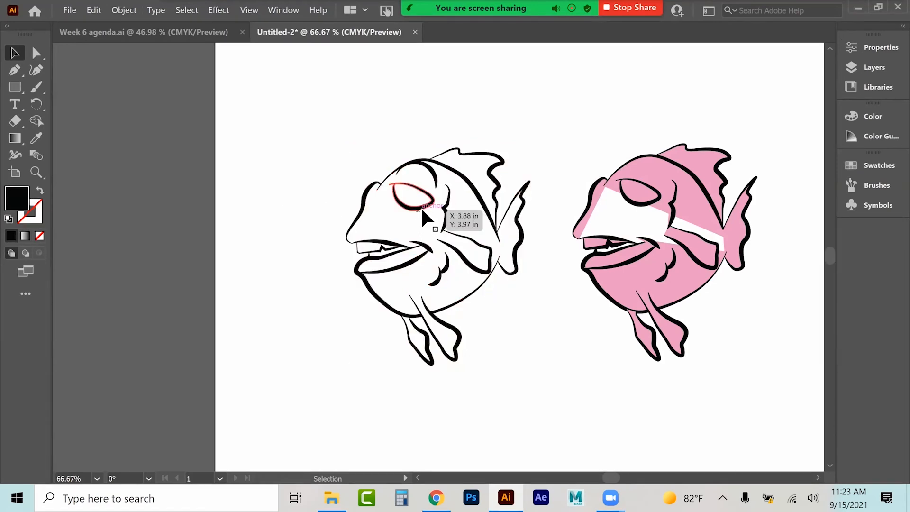
pyautogui.click(447, 264)
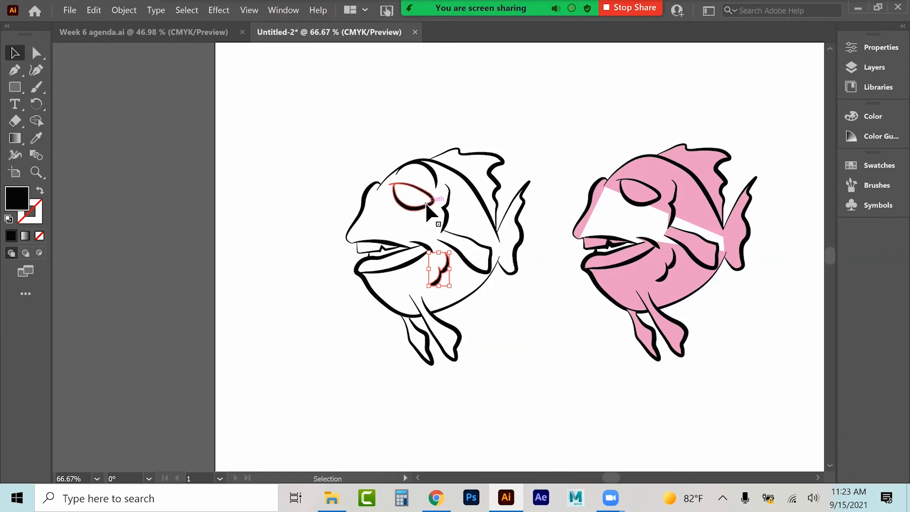
pyautogui.click(373, 186)
pyautogui.rightClick(373, 187)
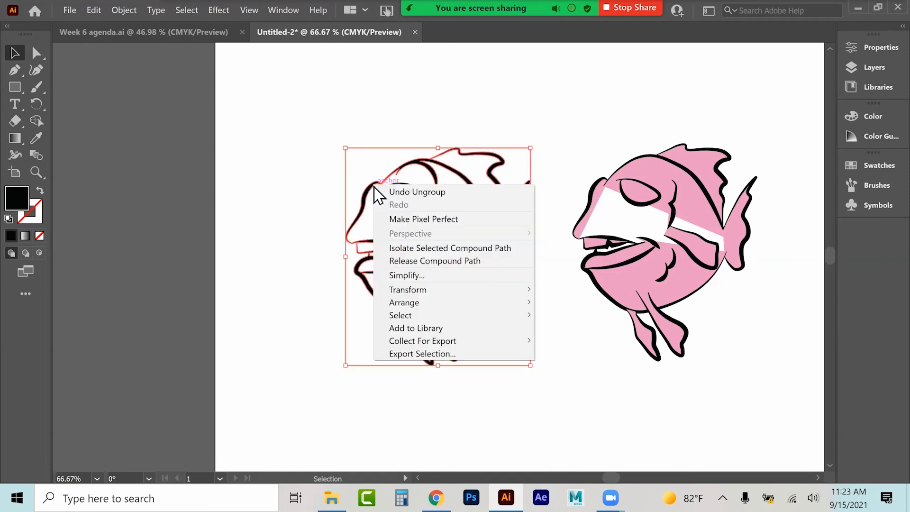
pyautogui.click(396, 262)
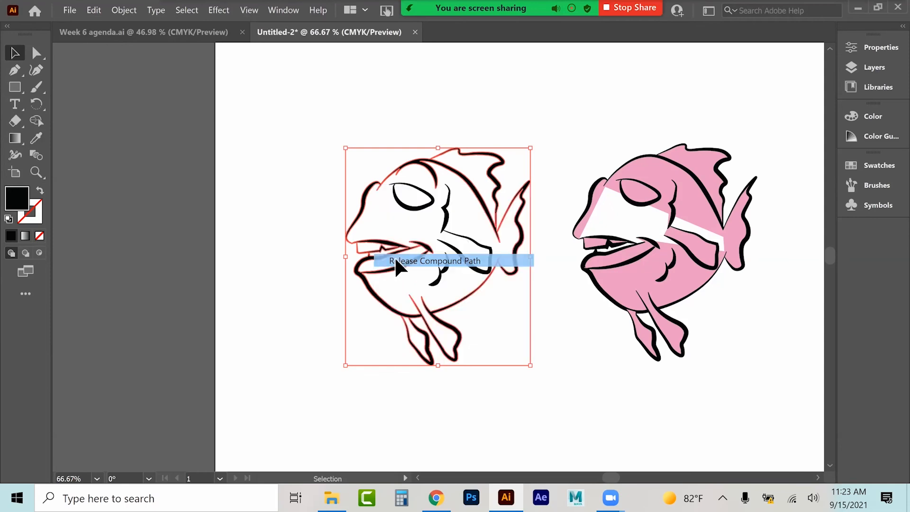
pyautogui.click(284, 267)
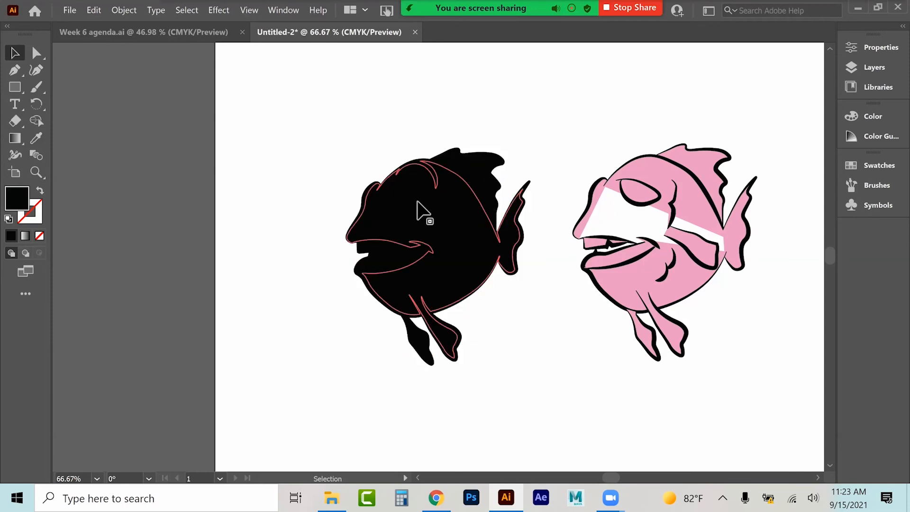
# Step: Release the eye's compound path and move the top fin piece up off the black fish
pyautogui.click(414, 209)
pyautogui.rightClick(412, 211)
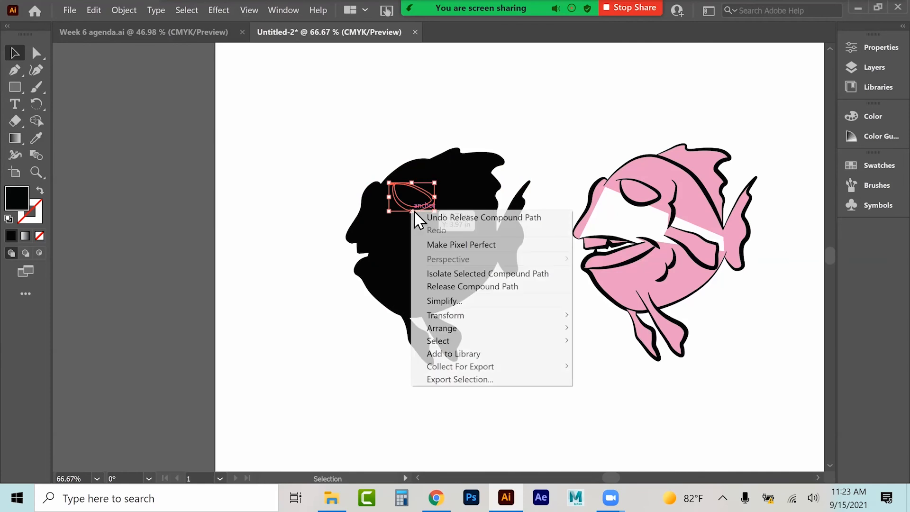
pyautogui.click(432, 285)
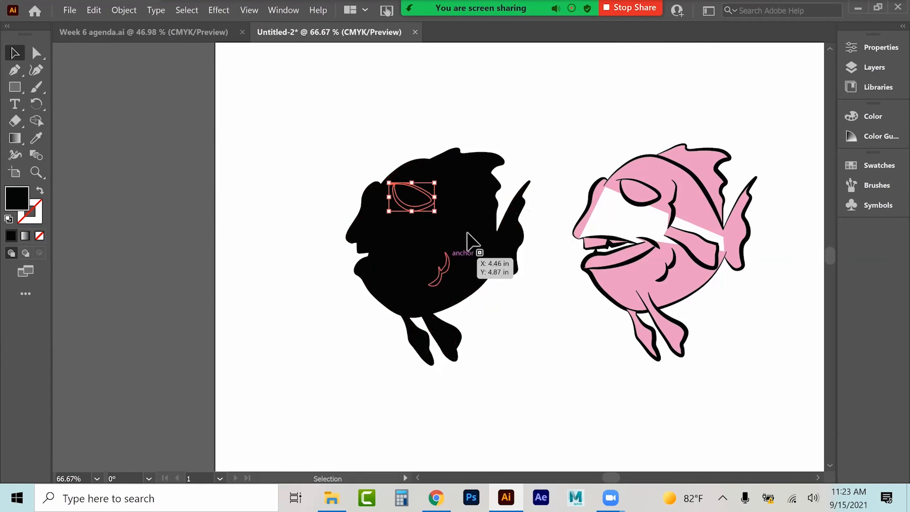
pyautogui.moveTo(479, 176); pyautogui.dragTo(540, 108)
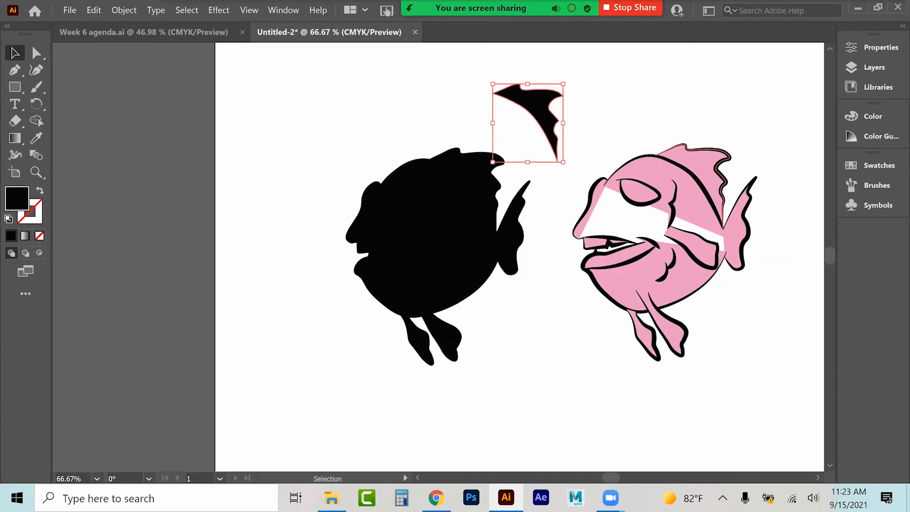
# Step: Undo the last two changes and fill the black fish's body with orange eab268
pyautogui.hotkey('ctrl', 'z')
pyautogui.hotkey('ctrl', 'z')
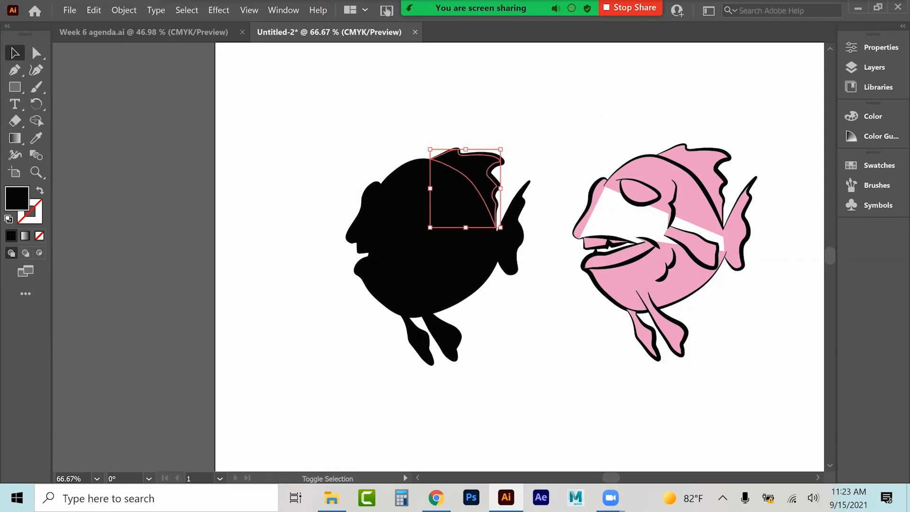
pyautogui.keyDown('shift'); pyautogui.click(419, 335); pyautogui.keyUp('shift')
pyautogui.keyDown('shift'); pyautogui.click(444, 322); pyautogui.keyUp('shift')
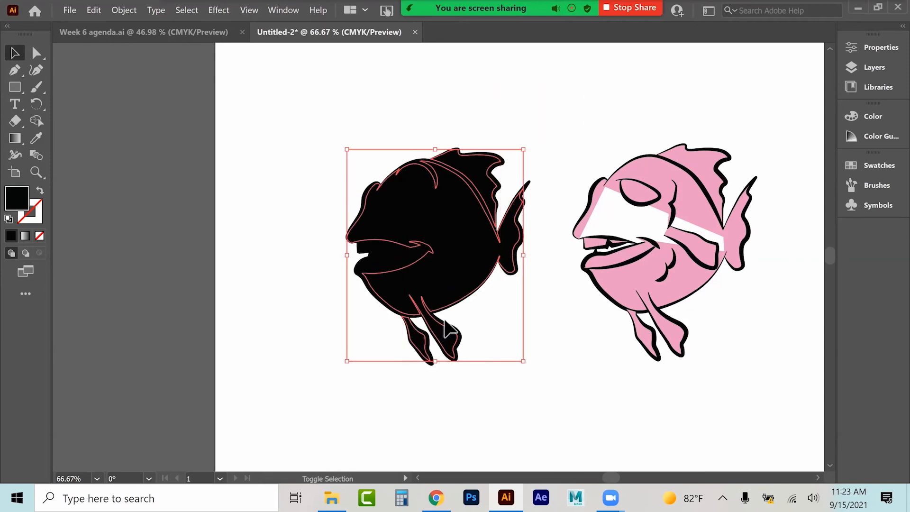
pyautogui.doubleClick(14, 202)
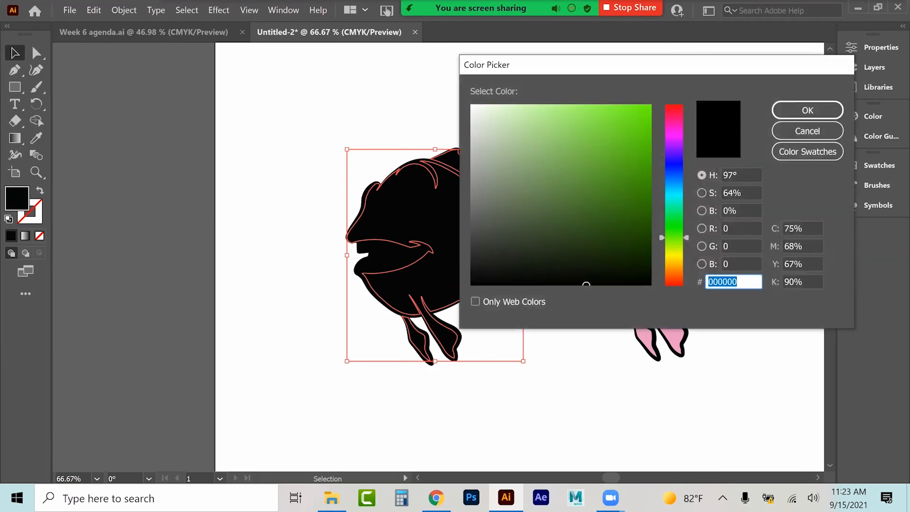
pyautogui.moveTo(674, 237); pyautogui.dragTo(674, 269)
pyautogui.click(571, 119)
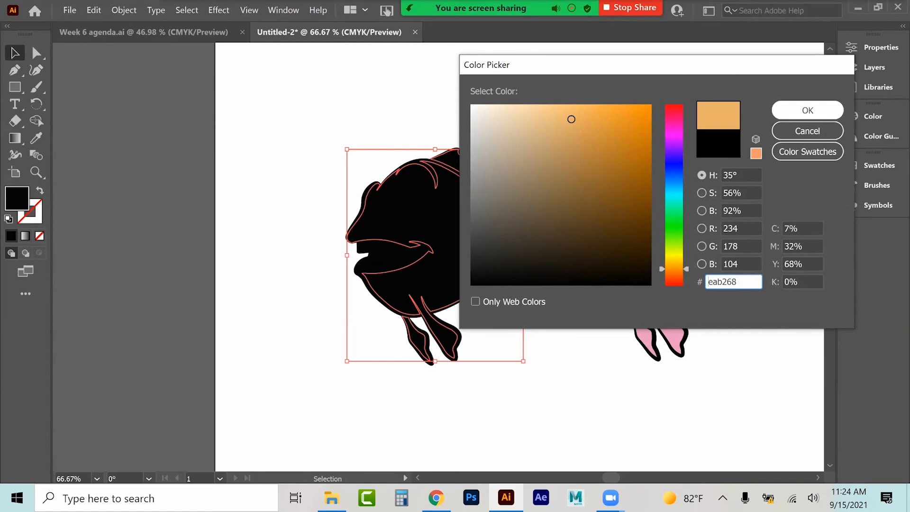
pyautogui.press('Return')
# Step: Select the fish's eye and fill it with pale blue c8f7fc
pyautogui.click(425, 107)
pyautogui.click(416, 196)
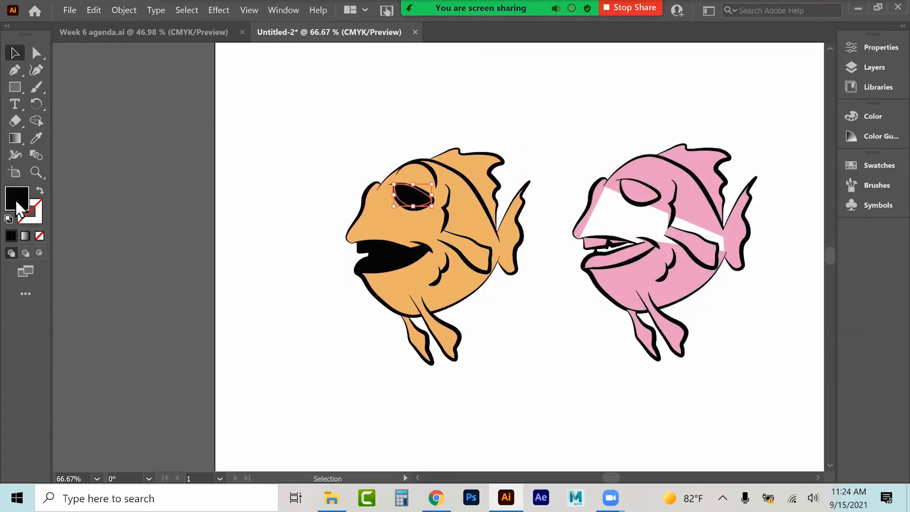
pyautogui.doubleClick(19, 206)
pyautogui.click(508, 107)
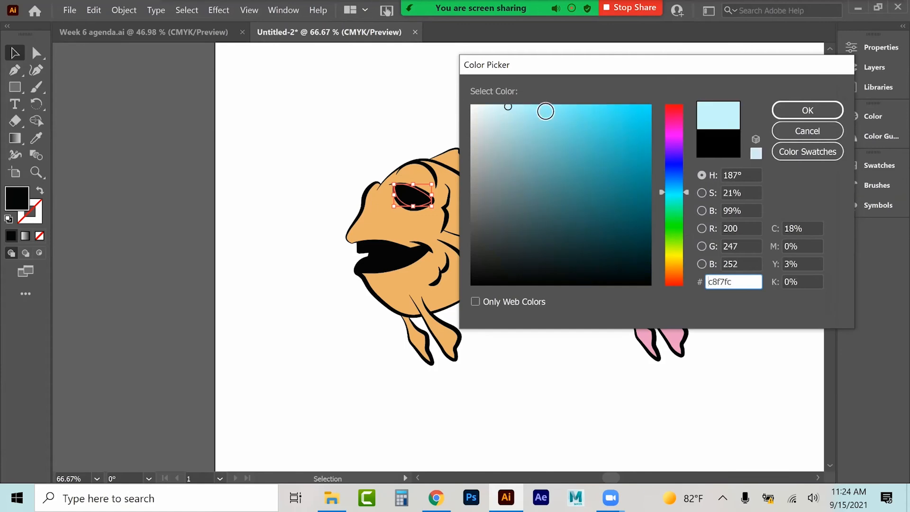
pyautogui.click(807, 111)
# Step: Select the fish's upper teeth shape and fill it with pale yellow f7f497
pyautogui.click(508, 105)
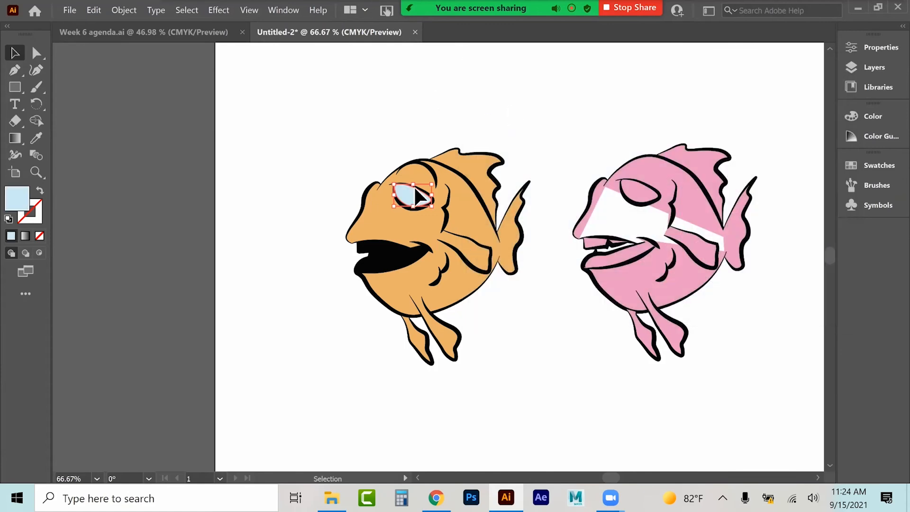
pyautogui.click(370, 256)
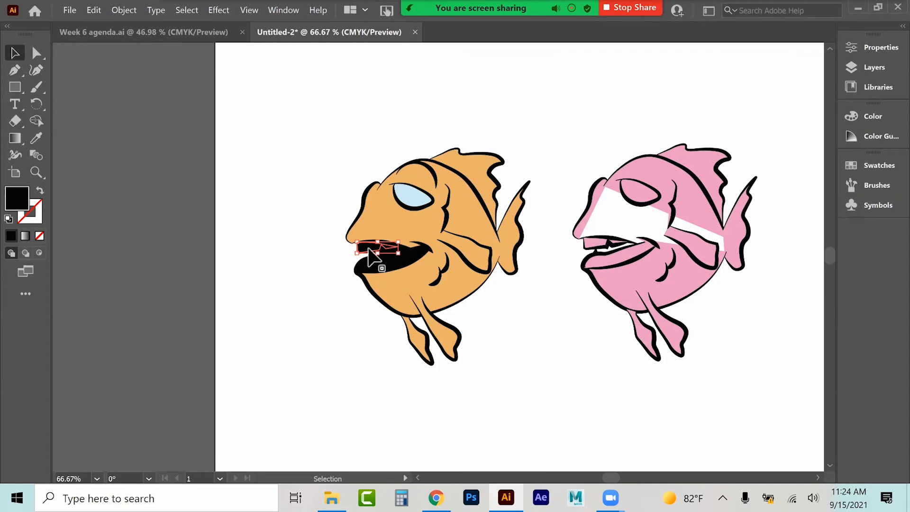
pyautogui.keyDown('shift'); pyautogui.click(380, 265); pyautogui.keyUp('shift')
pyautogui.click(18, 203)
pyautogui.doubleClick(18, 202)
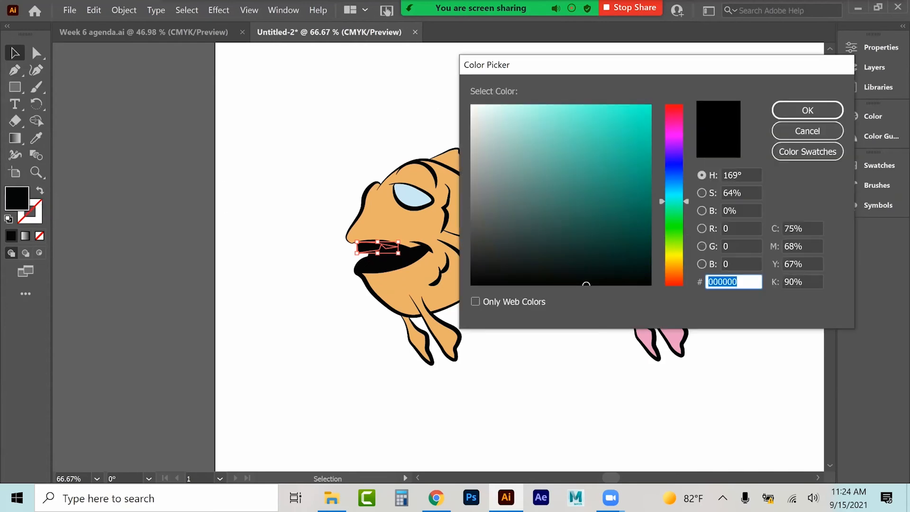
pyautogui.click(541, 109)
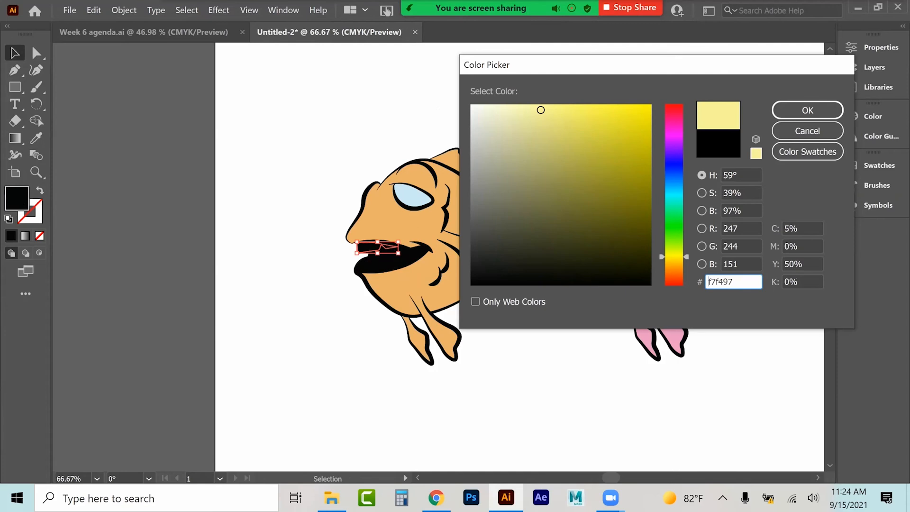
pyautogui.click(807, 110)
pyautogui.click(307, 202)
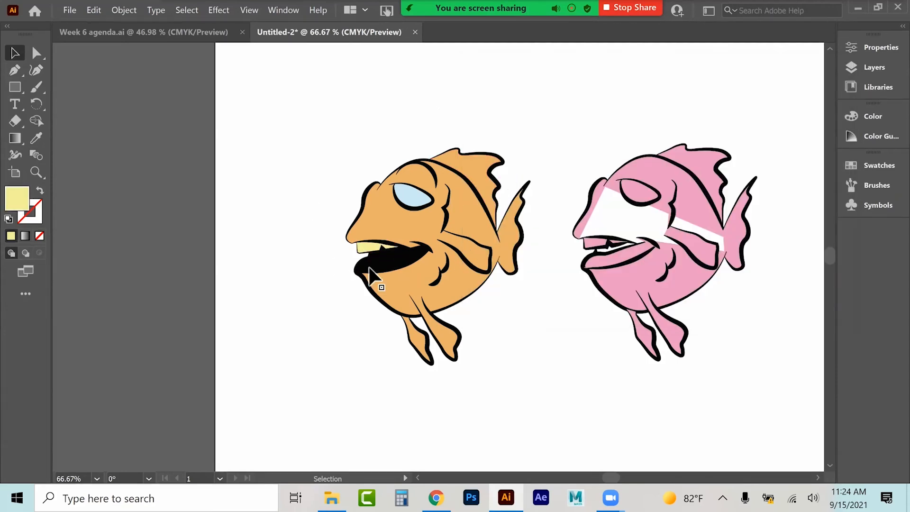
# Step: Select the fish's lower lip and fill it with brownish orange cc763b
pyautogui.click(392, 260)
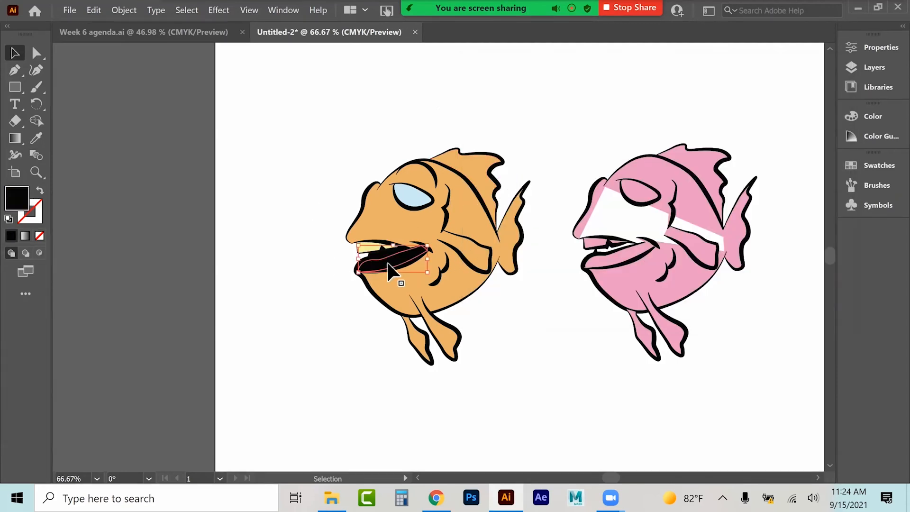
pyautogui.doubleClick(24, 203)
pyautogui.moveTo(673, 237); pyautogui.dragTo(674, 274)
pyautogui.click(599, 140)
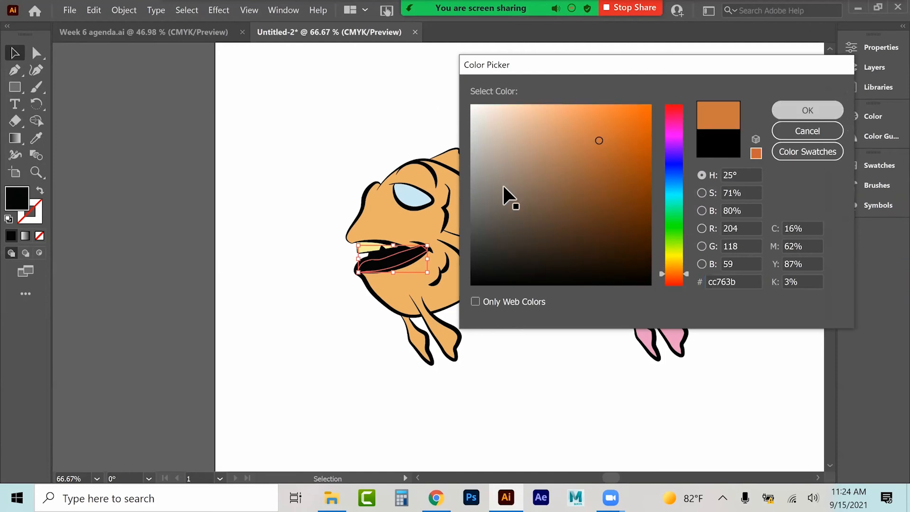
pyautogui.press('Return')
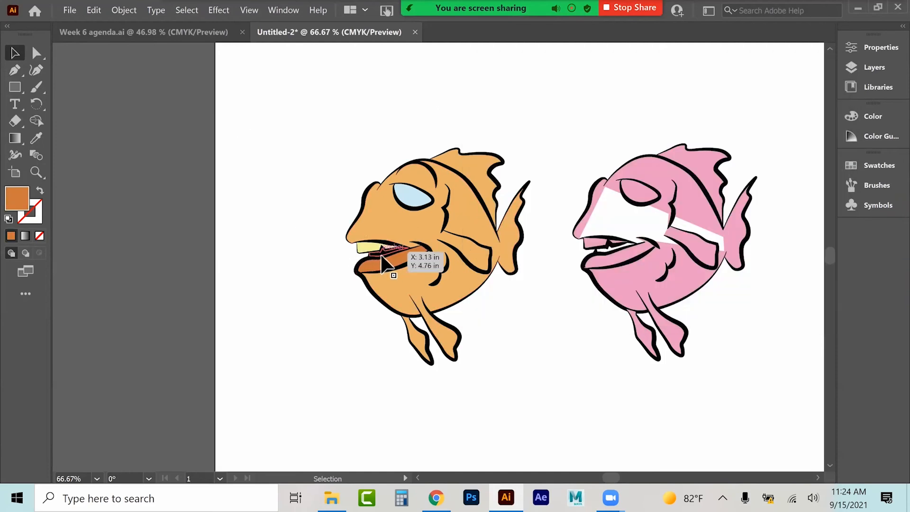
# Step: Select the inside of the fish's mouth and fill it with a dark red
pyautogui.click(403, 254)
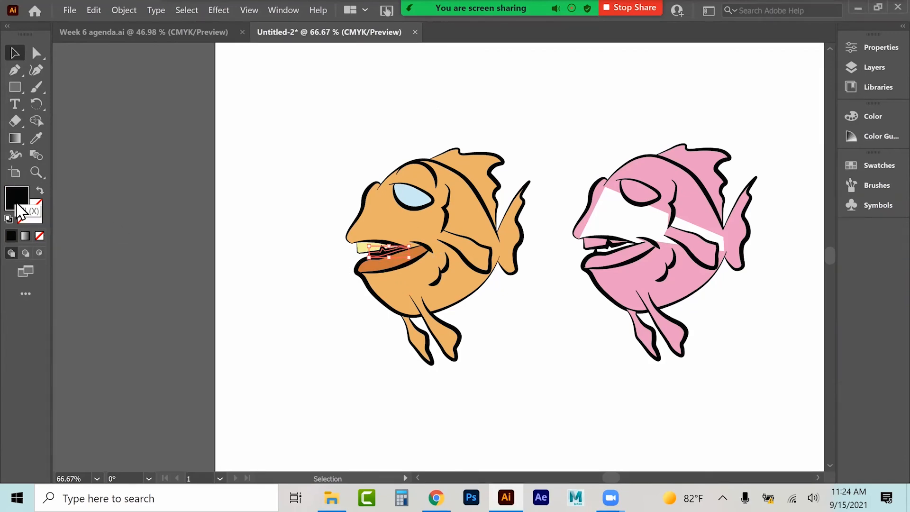
pyautogui.doubleClick(17, 204)
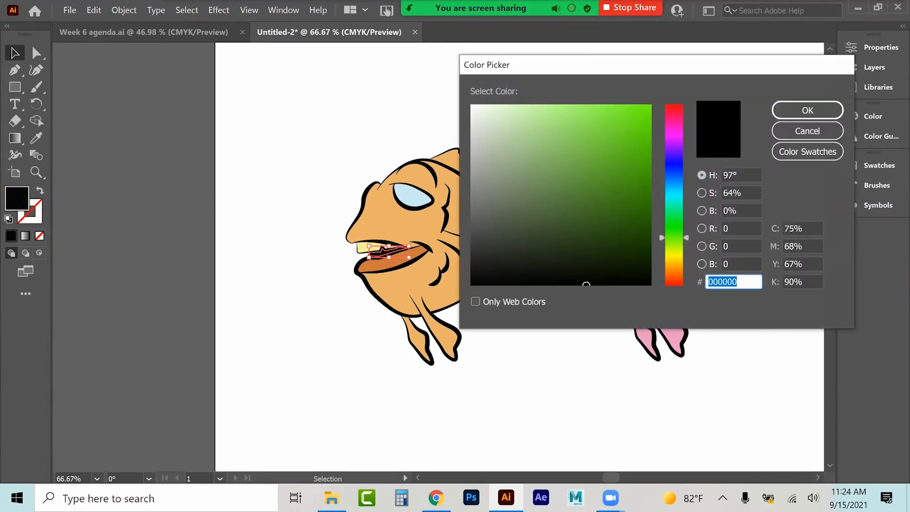
pyautogui.moveTo(674, 237); pyautogui.dragTo(675, 286)
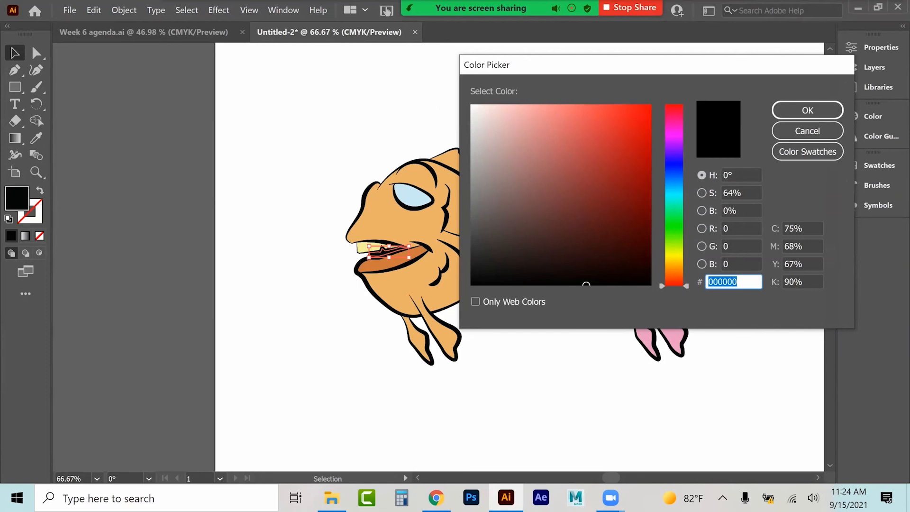
pyautogui.click(642, 202)
pyautogui.click(807, 110)
pyautogui.click(359, 118)
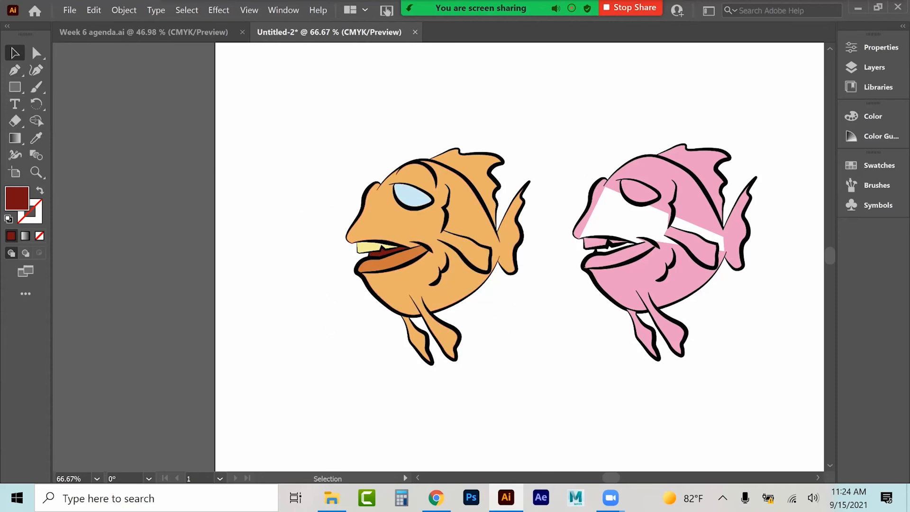
# Step: Select and delete the pink-filled fish copy
pyautogui.moveTo(565, 122); pyautogui.dragTo(730, 369)
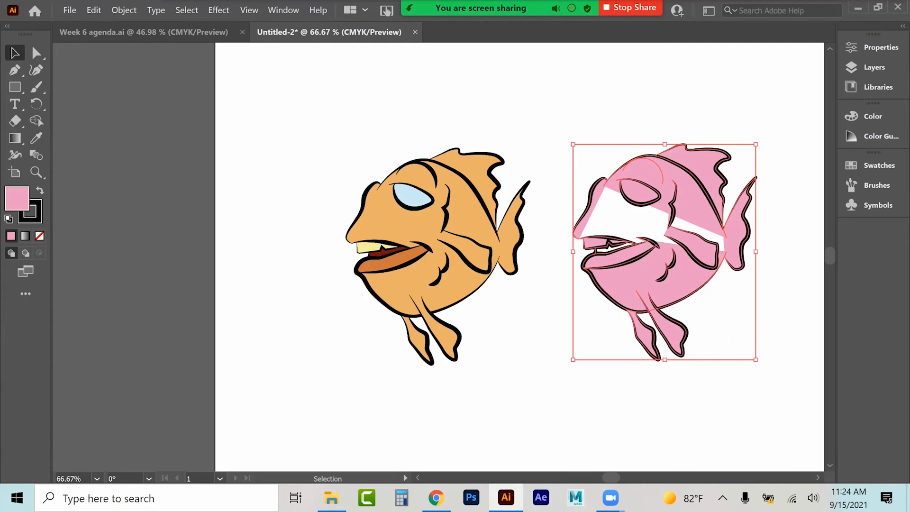
pyautogui.press('Delete')
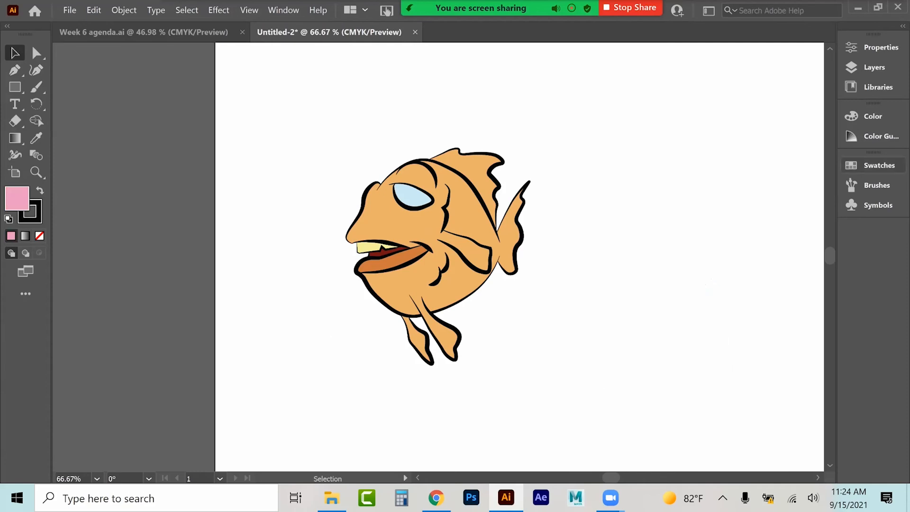
# Step: Make the sketch layer visible beneath the coloured fish artwork
pyautogui.click(873, 67)
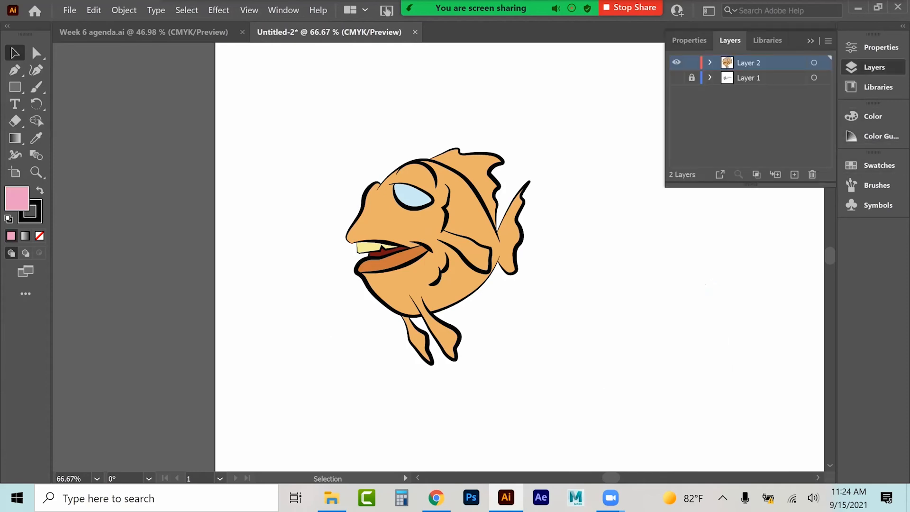
pyautogui.click(676, 77)
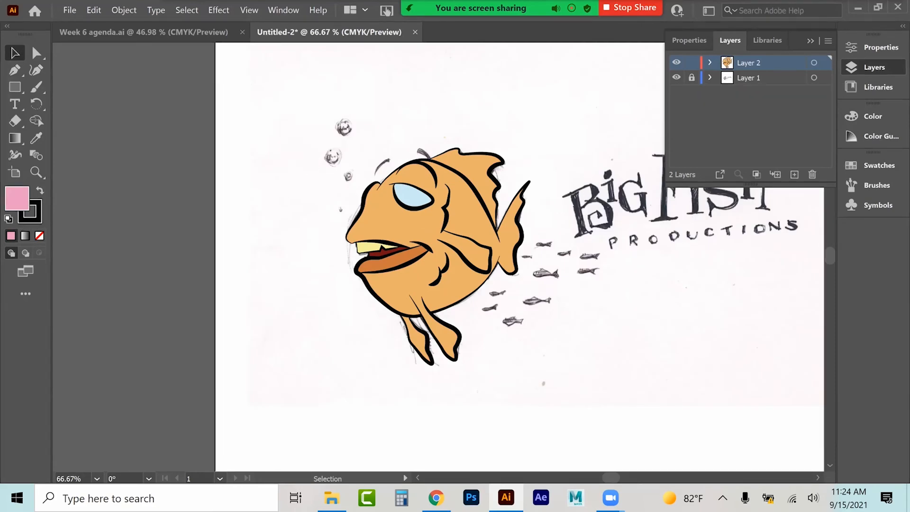
# Step: Target the whole artwork layer and set its blending mode to Multiply
pyautogui.click(813, 63)
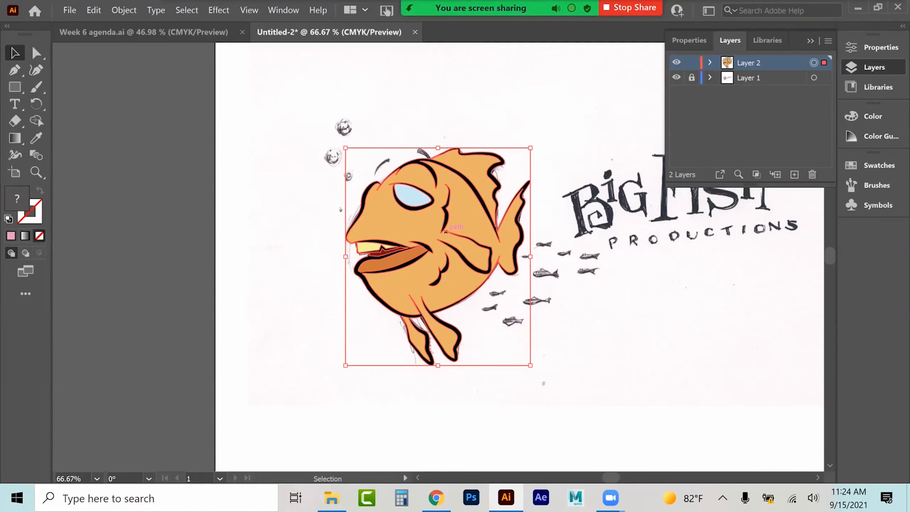
pyautogui.click(873, 48)
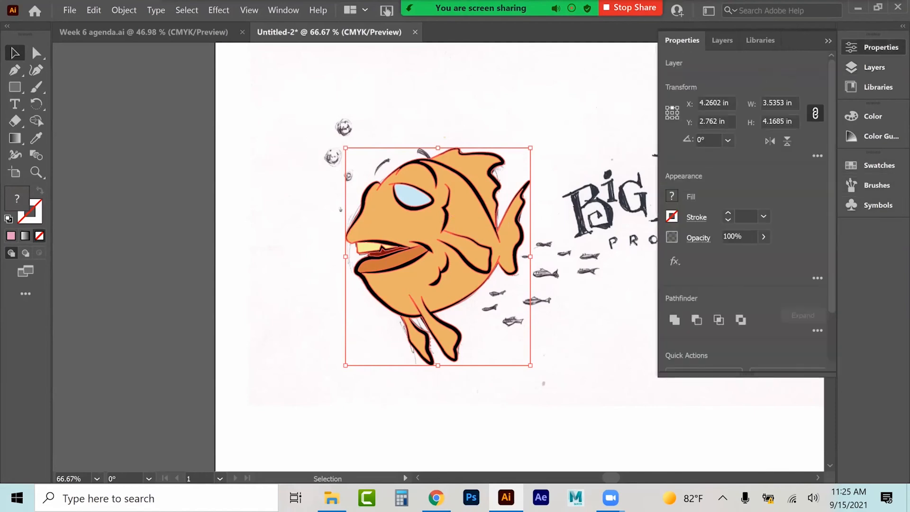
pyautogui.click(698, 237)
pyautogui.click(586, 263)
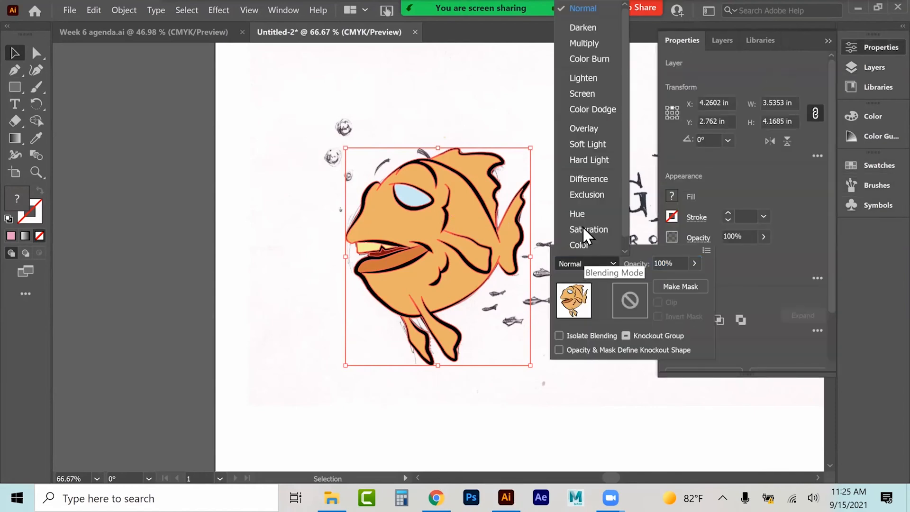
pyautogui.click(584, 127)
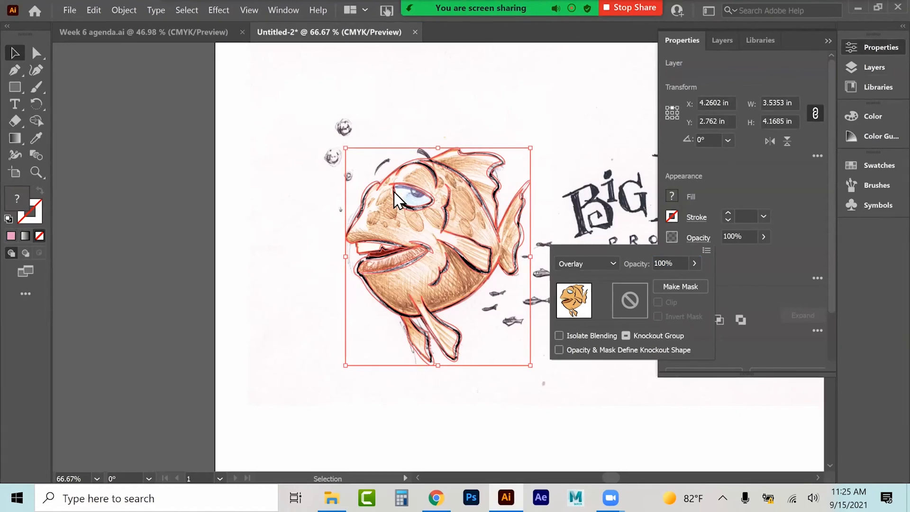
pyautogui.click(584, 266)
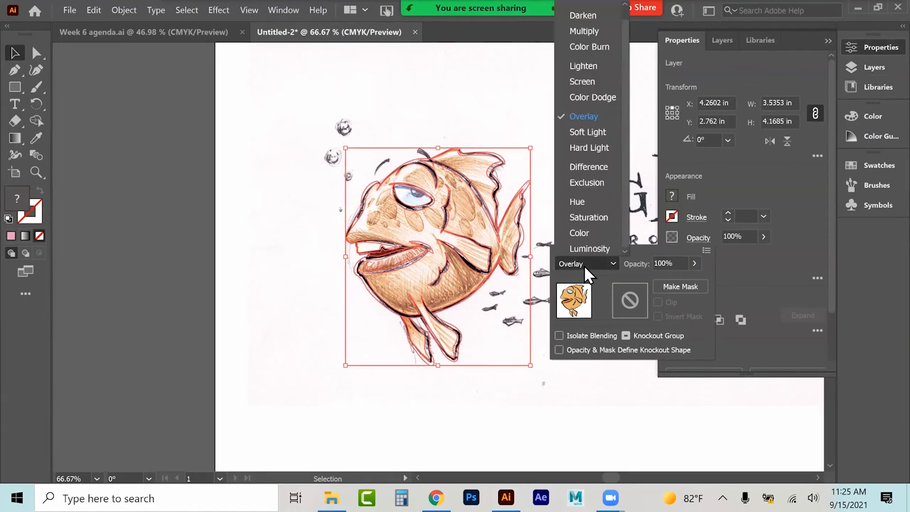
pyautogui.click(584, 31)
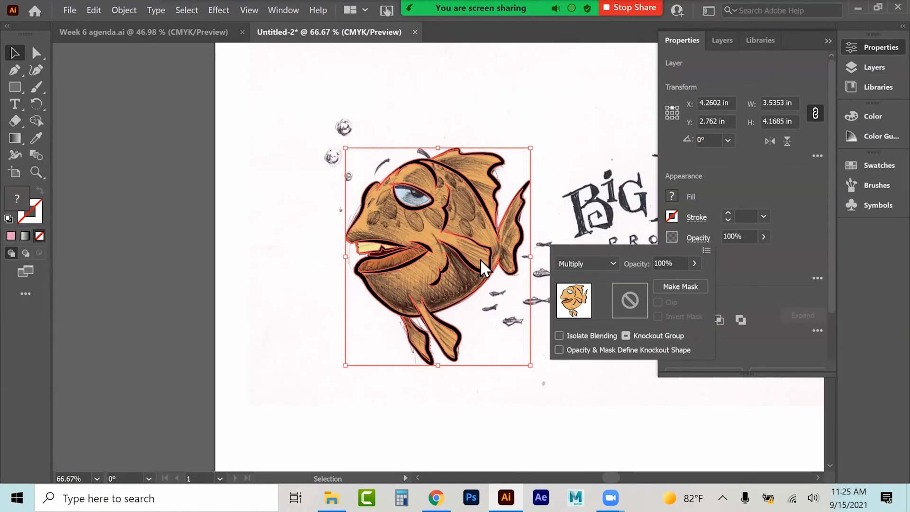
pyautogui.click(272, 318)
pyautogui.click(273, 317)
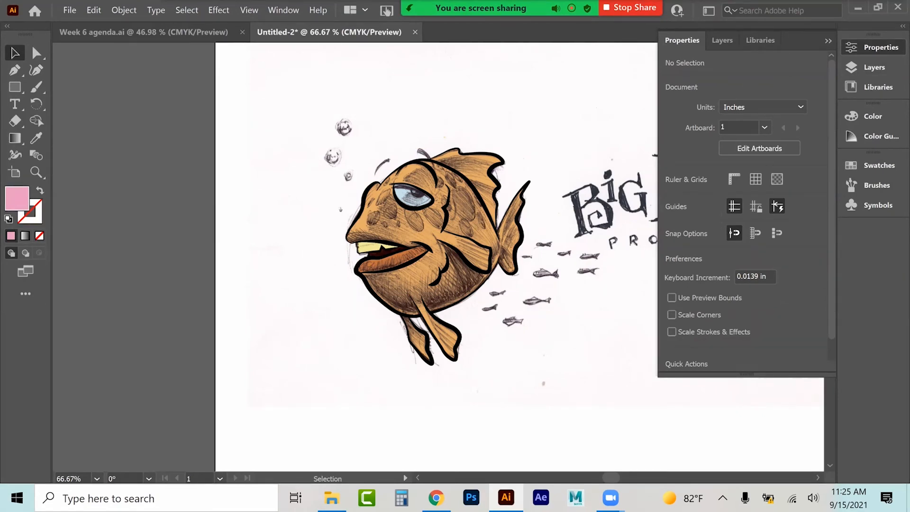
# Step: Select the coloured fish and nudge it slightly right to line up with the sketch
pyautogui.moveTo(289, 108); pyautogui.dragTo(441, 264)
pyautogui.moveTo(567, 417); pyautogui.dragTo(568, 417)
pyautogui.moveTo(437, 277)
pyautogui.mouseDown()
pyautogui.moveTo(209, 295)
pyautogui.moveTo(514, 267)
pyautogui.moveTo(467, 272)
pyautogui.moveTo(461, 283)
pyautogui.mouseUp()
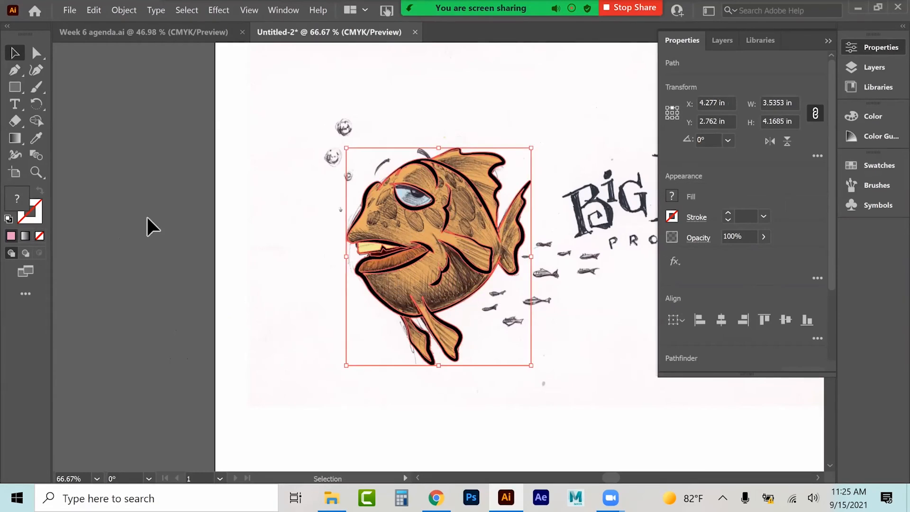
# Step: Zoom in to examine the coloured fish against the sketch and check its transparency and layers
pyautogui.click(37, 173)
pyautogui.click(429, 235)
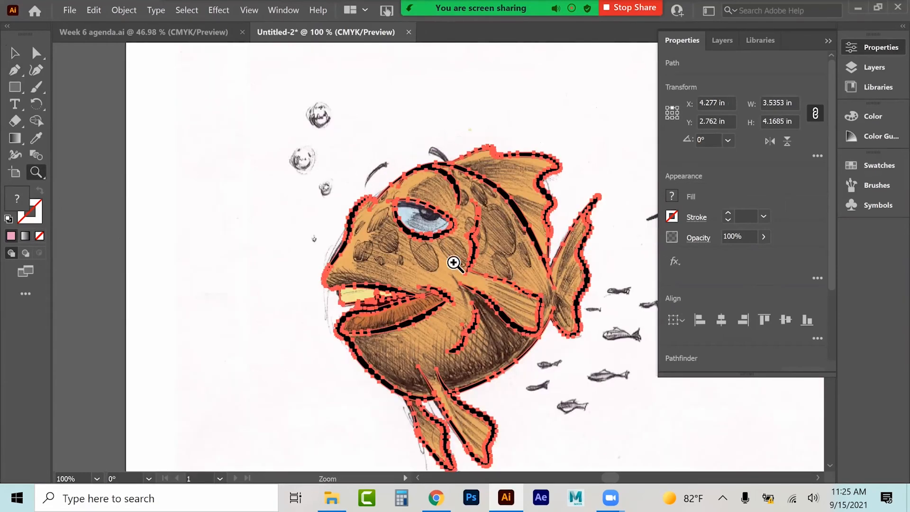
pyautogui.click(459, 301)
pyautogui.click(376, 187)
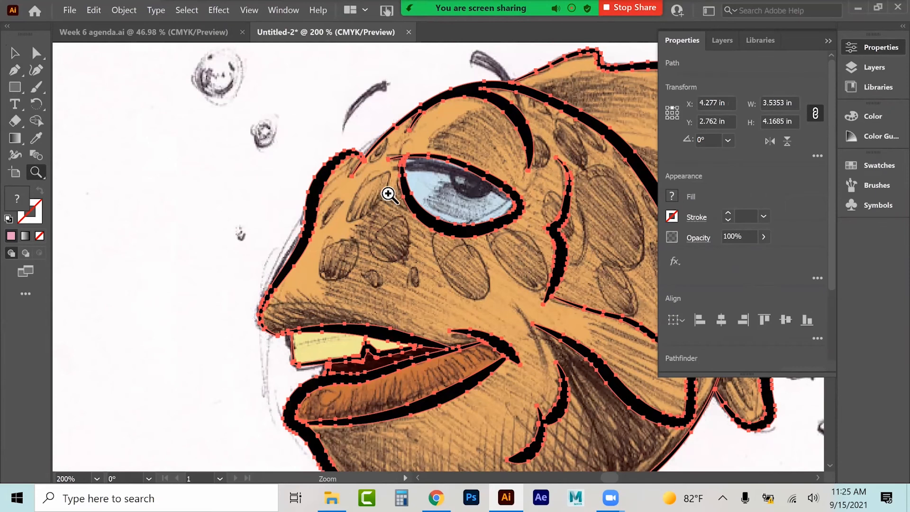
pyautogui.click(698, 238)
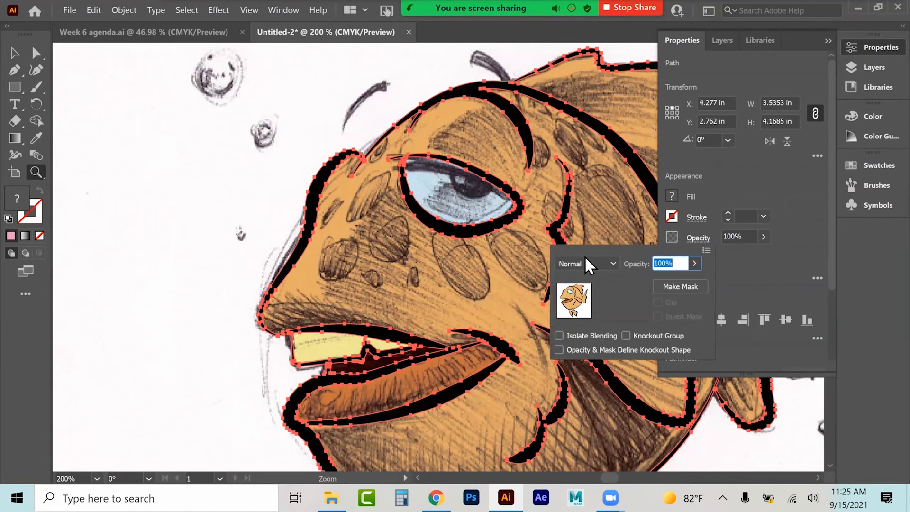
pyautogui.click(18, 55)
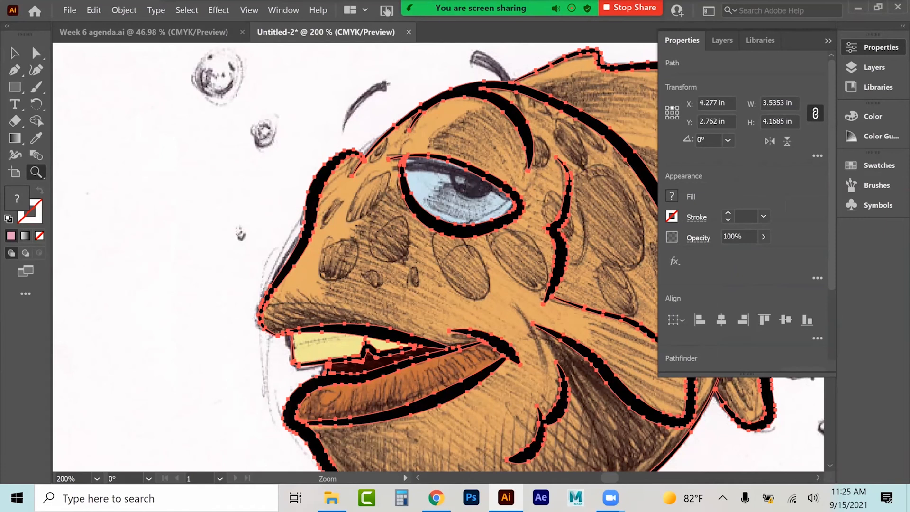
pyautogui.click(721, 41)
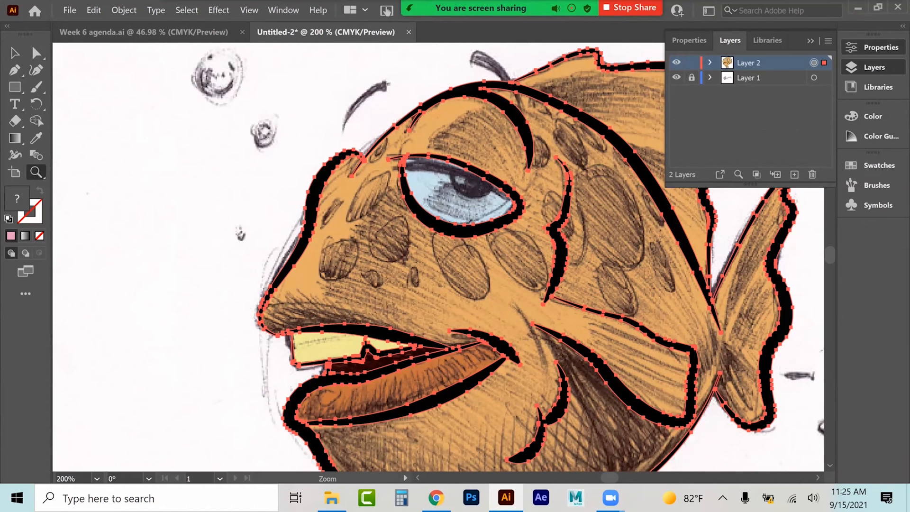
# Step: Inspect the layer's transparency settings and blending mode options
pyautogui.click(874, 47)
pyautogui.click(698, 238)
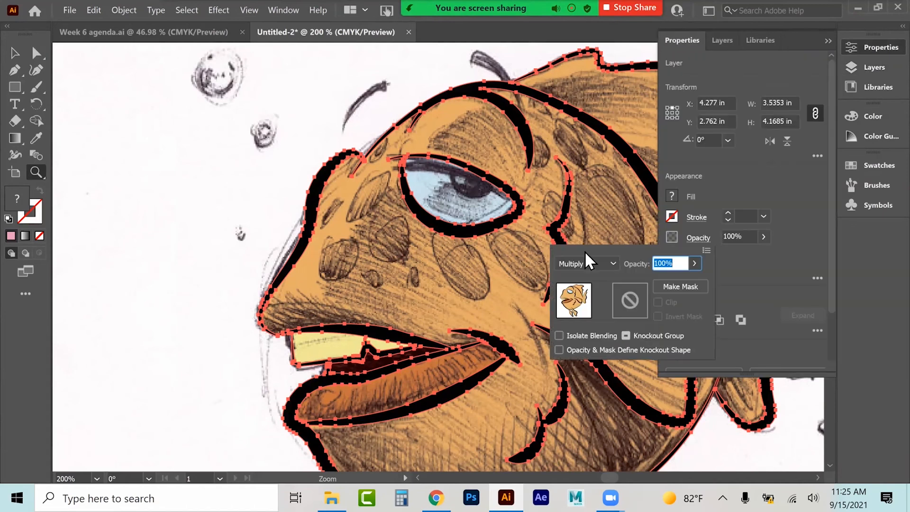
pyautogui.click(584, 264)
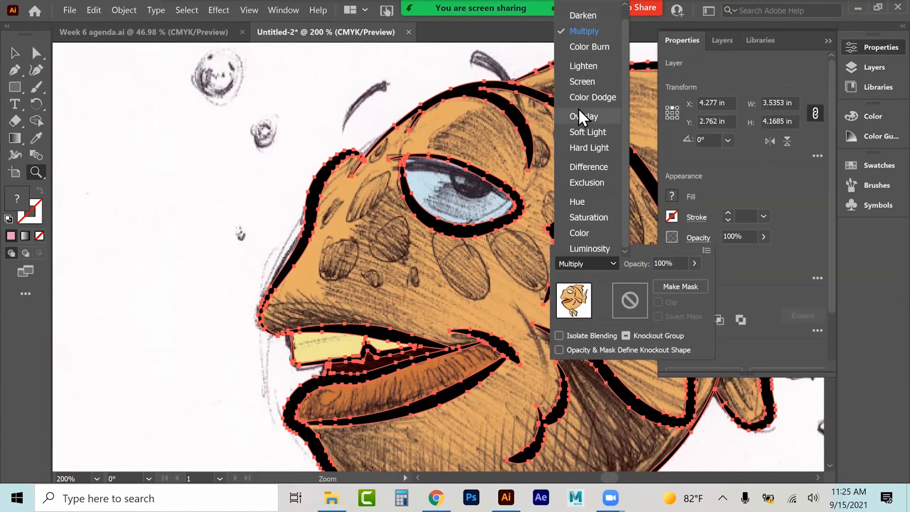
pyautogui.scroll(1, 584, 15)
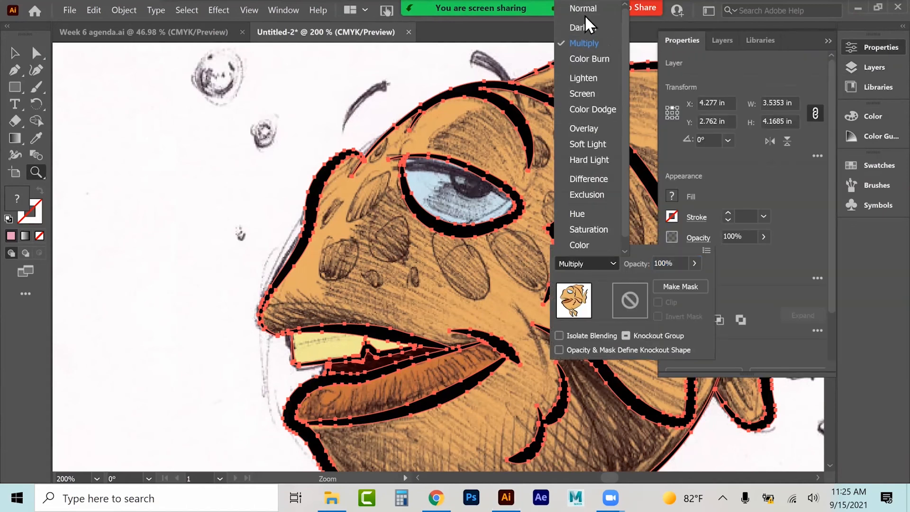
pyautogui.click(334, 152)
# Step: Lock and hide the coloured artwork layer so only the sketch shows
pyautogui.click(89, 147)
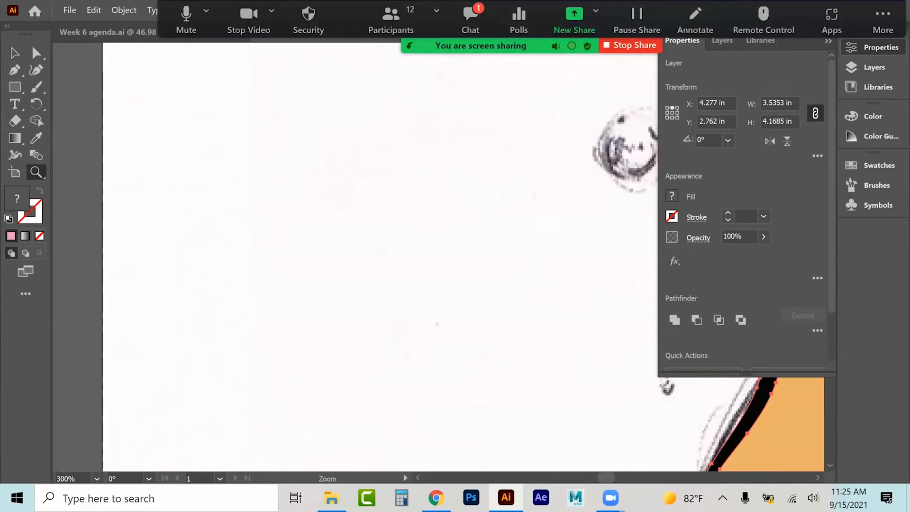
pyautogui.click(828, 41)
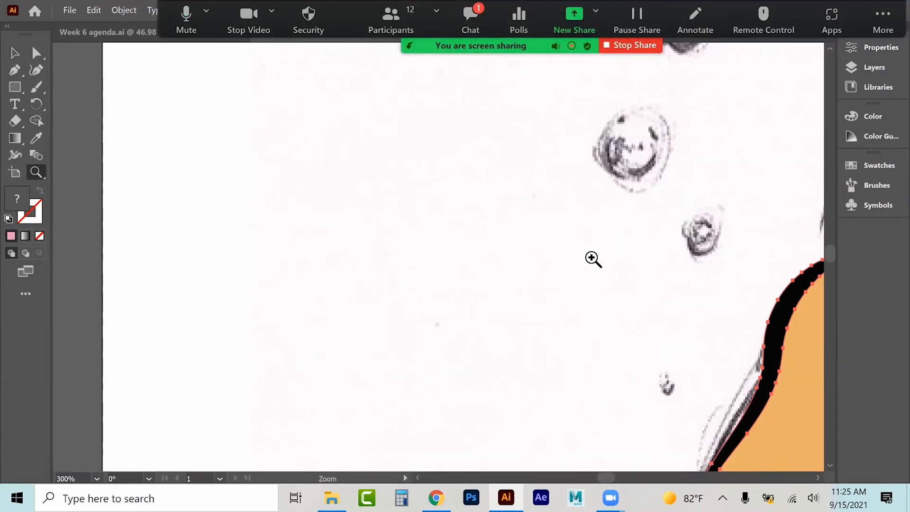
pyautogui.moveTo(475, 213); pyautogui.dragTo(91, 87)
pyautogui.moveTo(645, 308); pyautogui.dragTo(471, 313)
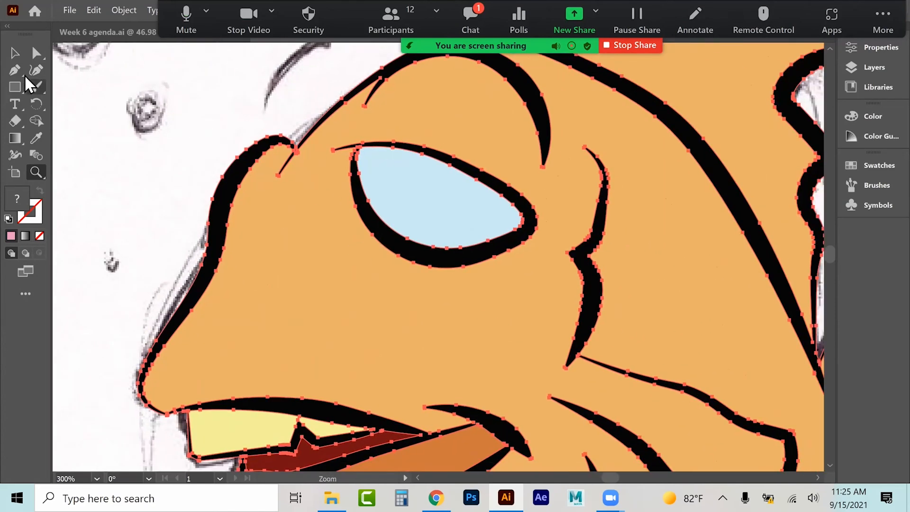
pyautogui.click(14, 53)
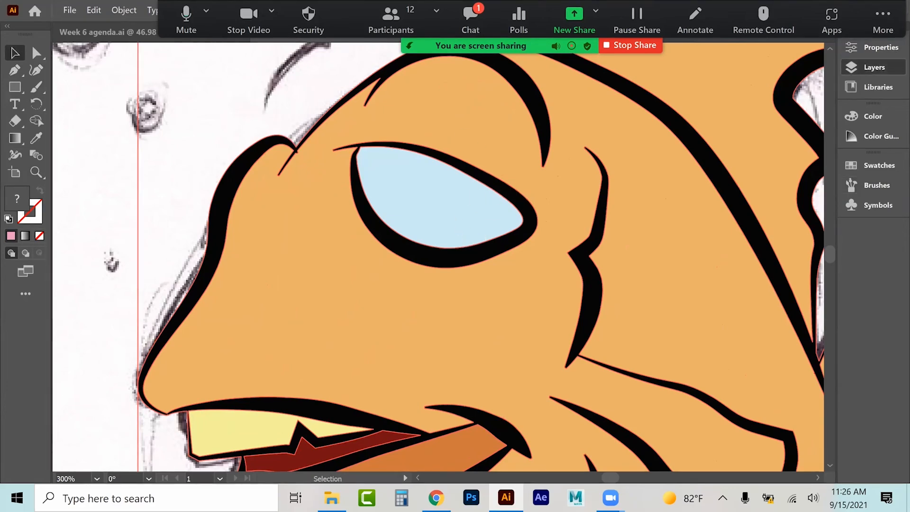
pyautogui.click(874, 67)
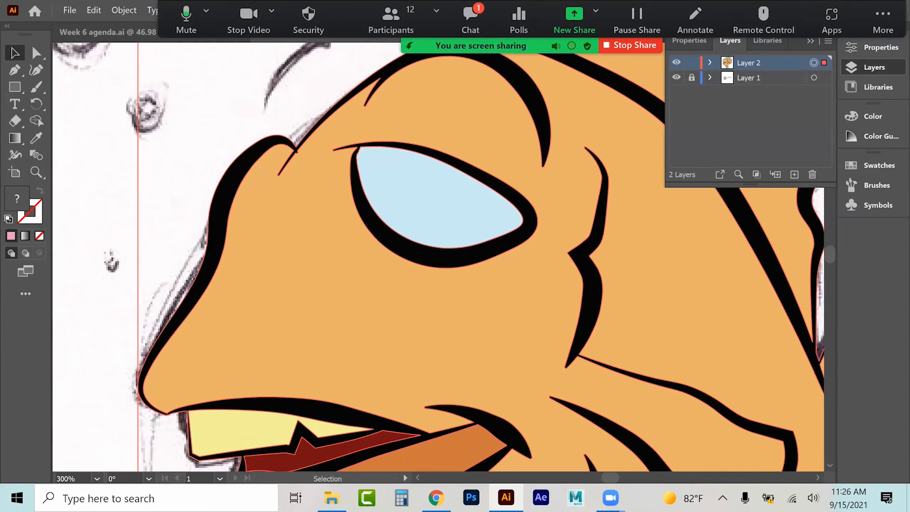
pyautogui.click(691, 63)
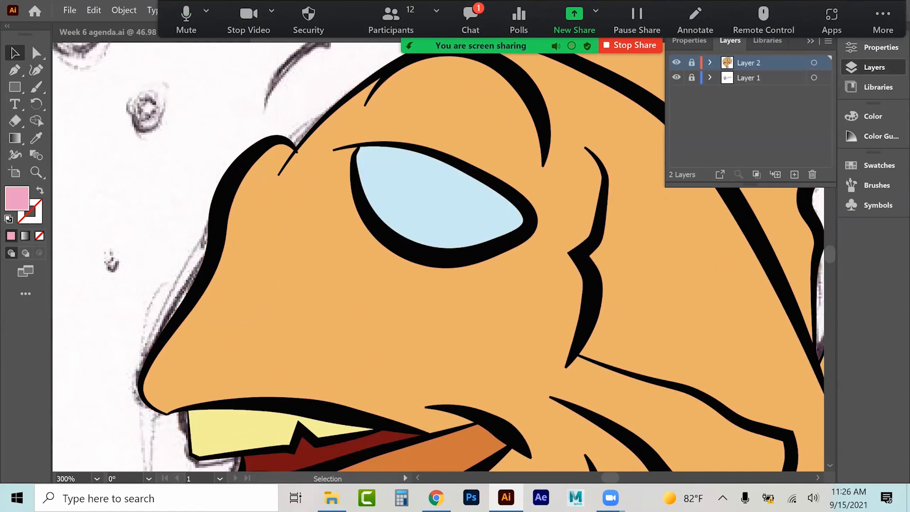
pyautogui.click(676, 63)
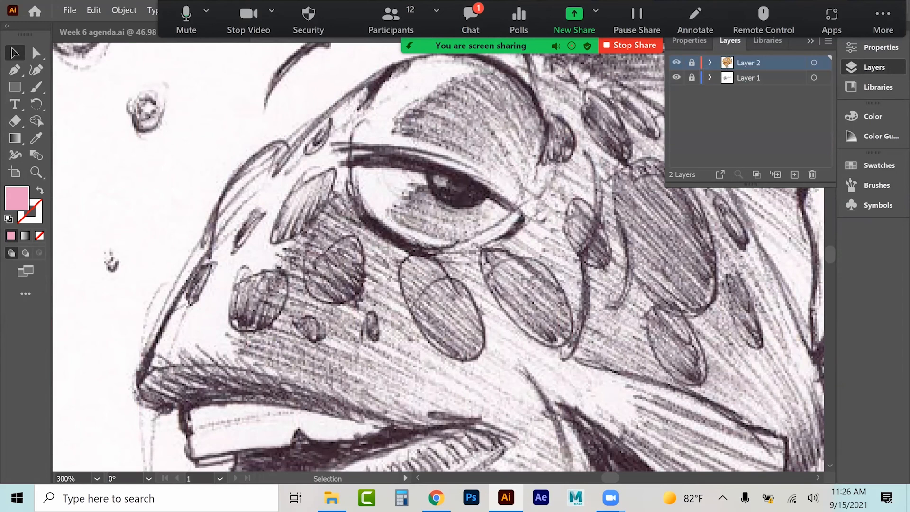
pyautogui.click(676, 62)
pyautogui.click(676, 62)
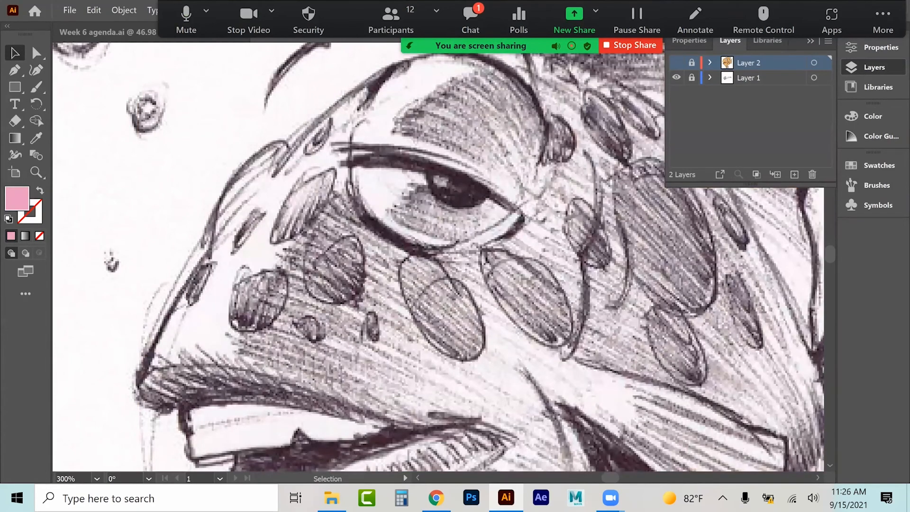
# Step: Add a new layer and draw an ellipse over the fish's pupil
pyautogui.click(794, 175)
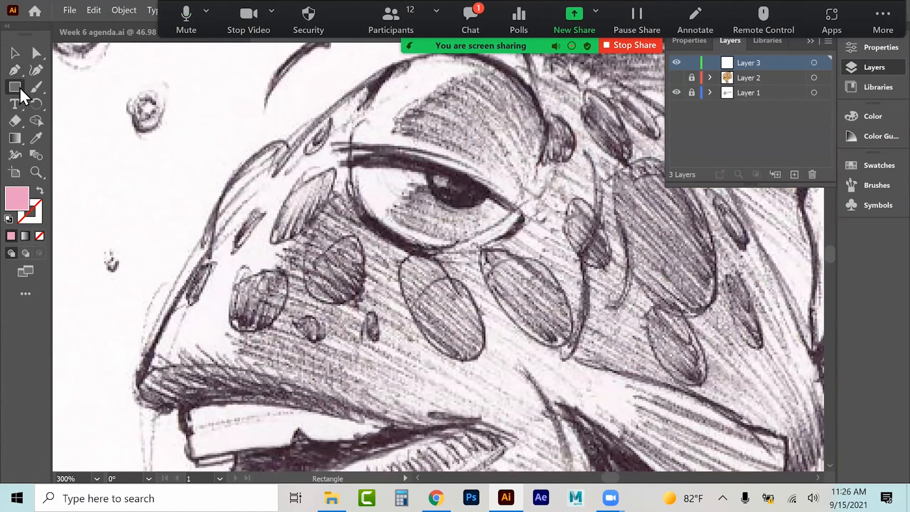
pyautogui.moveTo(19, 87); pyautogui.dragTo(72, 84)
pyautogui.click(78, 105)
pyautogui.moveTo(428, 158); pyautogui.dragTo(496, 217)
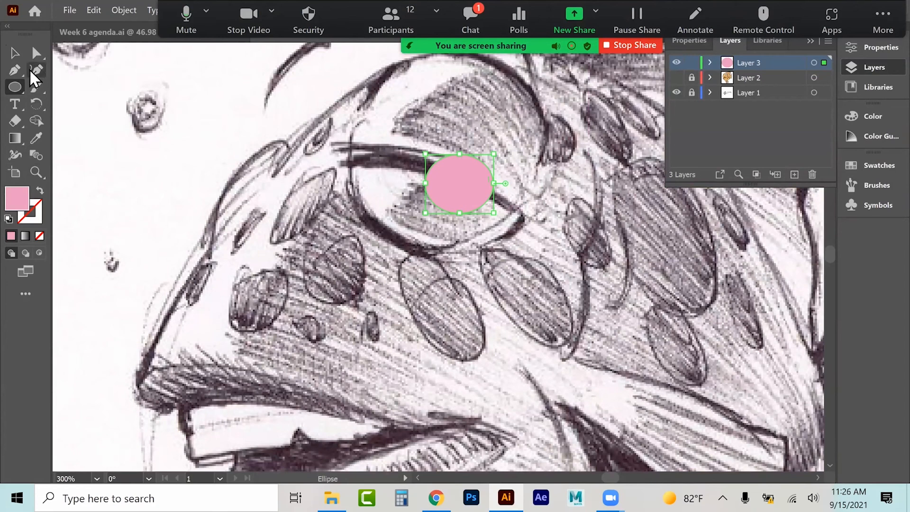
# Step: Reshape the ellipse into a half-moon pupil by deleting its top anchor and moving a point
pyautogui.click(15, 72)
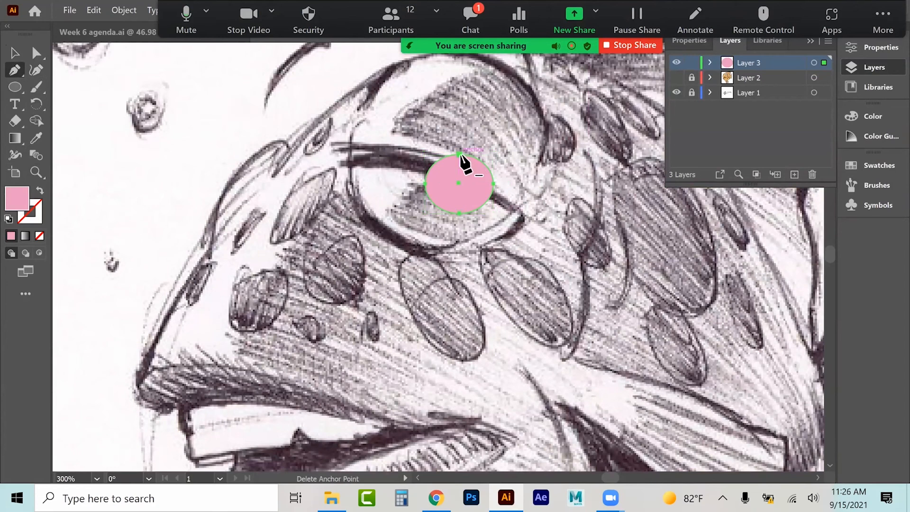
pyautogui.click(459, 154)
pyautogui.click(36, 53)
pyautogui.click(425, 183)
pyautogui.moveTo(429, 184); pyautogui.dragTo(464, 214)
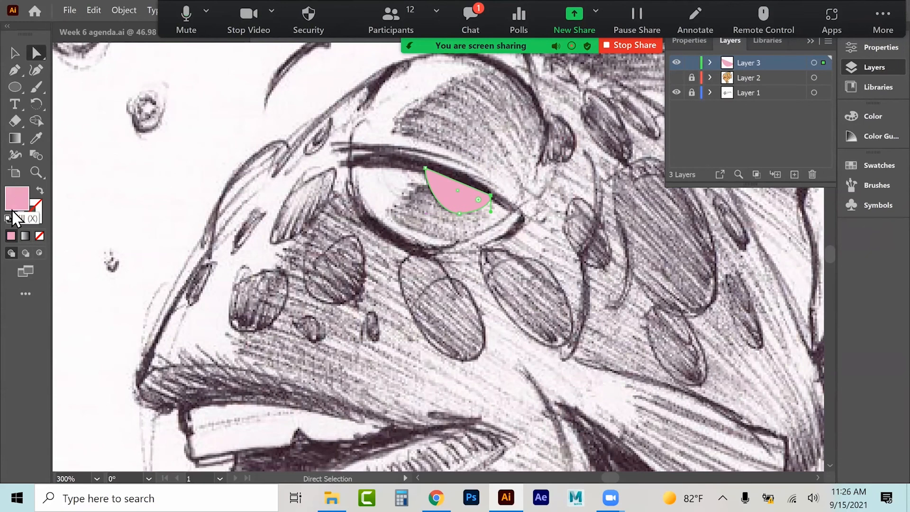
# Step: Fill the pupil shape with dark navy 121644
pyautogui.click(15, 53)
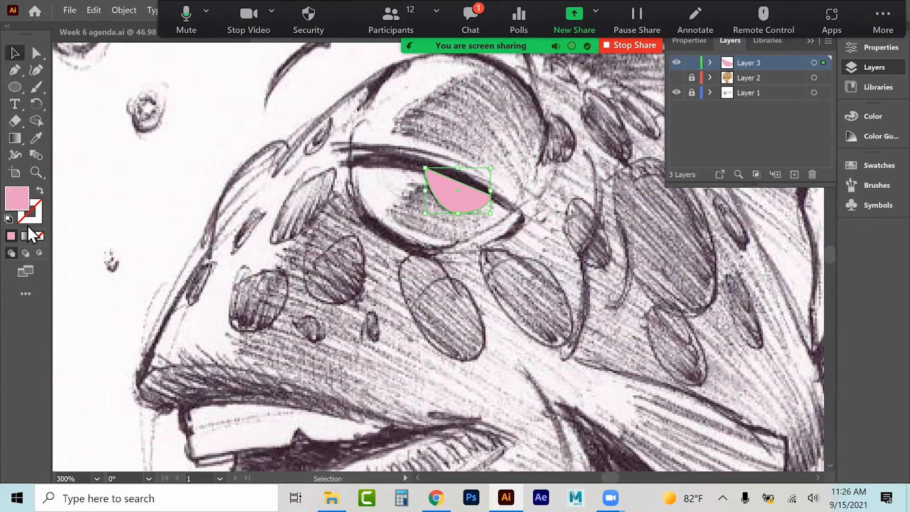
pyautogui.doubleClick(15, 199)
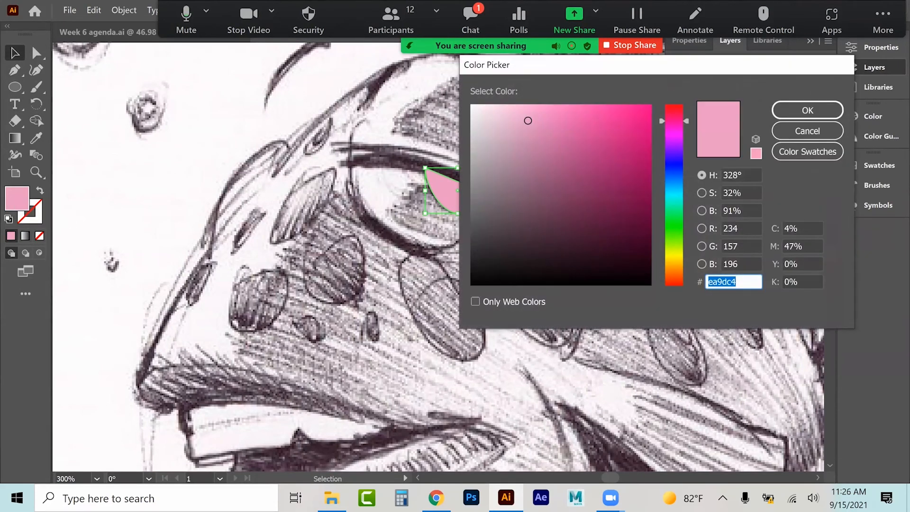
pyautogui.click(674, 167)
pyautogui.click(601, 237)
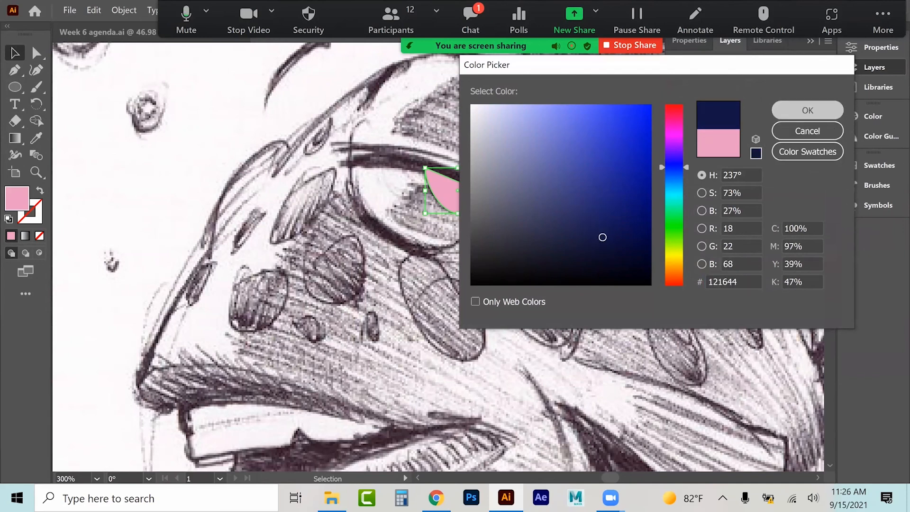
pyautogui.press('Return')
# Step: Switch to the Blob Brush and set the fill colour to near-white f5f6fc
pyautogui.click(97, 172)
pyautogui.click(36, 170)
pyautogui.click(499, 213)
pyautogui.click(432, 297)
pyautogui.click(435, 295)
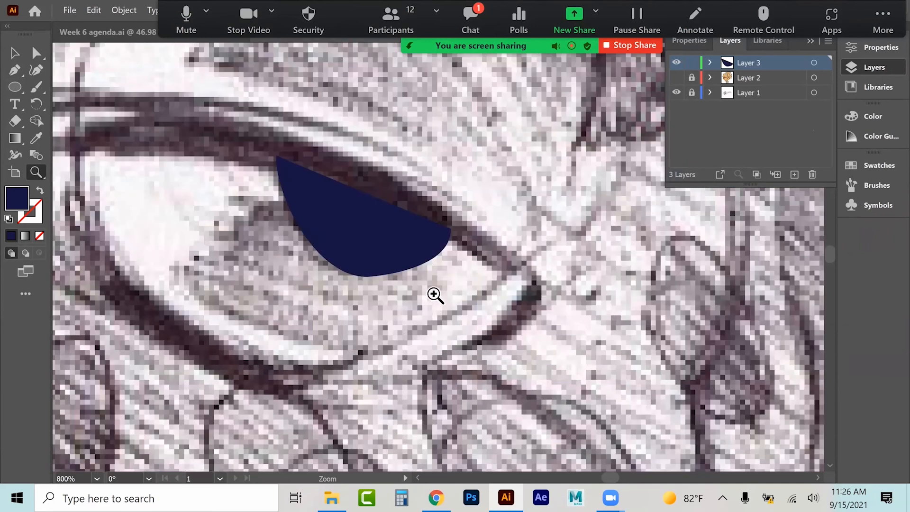
pyautogui.click(417, 260)
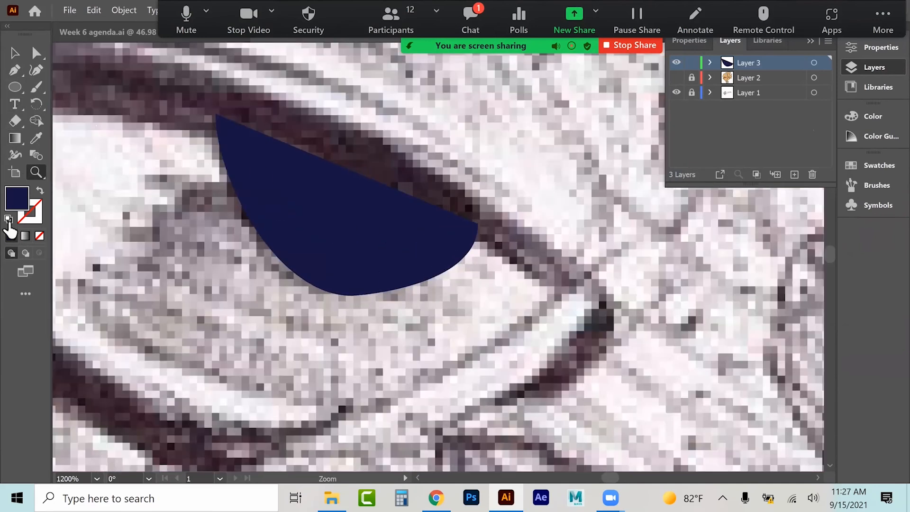
pyautogui.moveTo(36, 87)
pyautogui.mouseDown()
pyautogui.moveTo(81, 132)
pyautogui.moveTo(89, 105)
pyautogui.mouseUp()
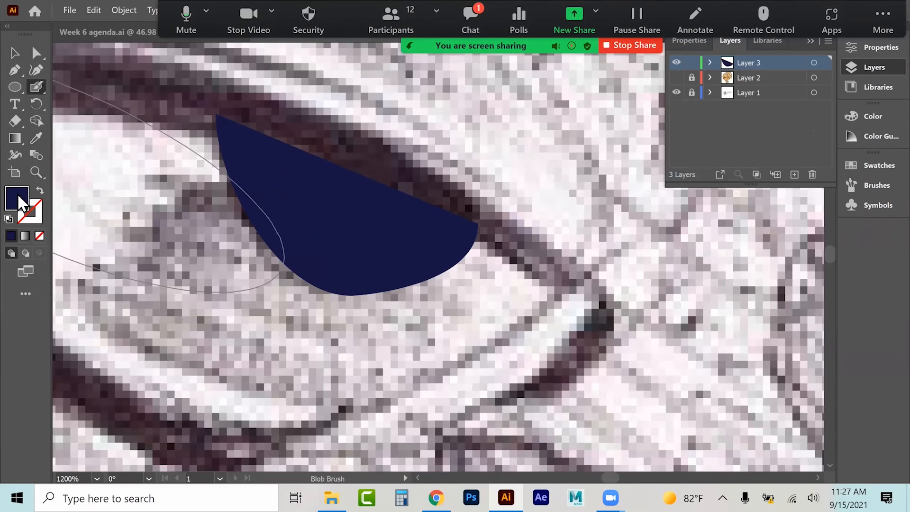
pyautogui.doubleClick(17, 193)
pyautogui.moveTo(523, 210); pyautogui.dragTo(475, 106)
pyautogui.click(807, 110)
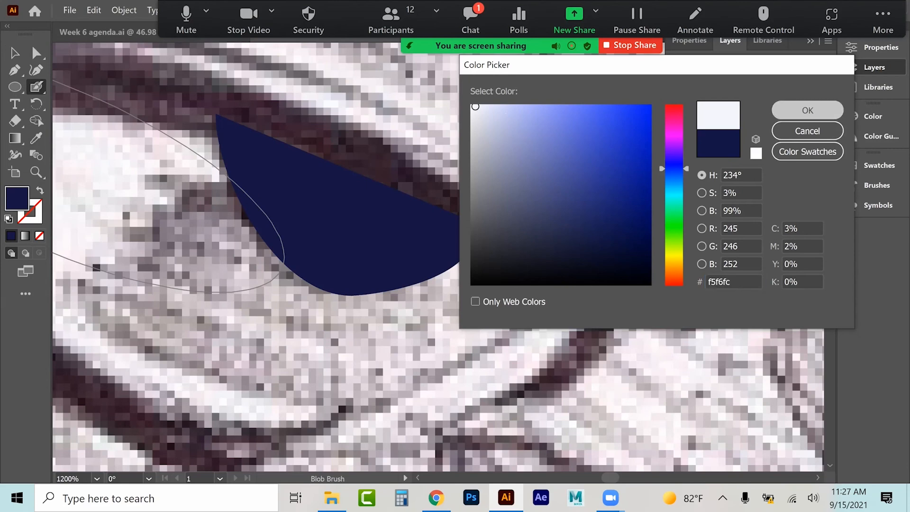
# Step: Set the Blob Brush roundness to 100% with a smaller size and paint a white highlight dot
pyautogui.doubleClick(33, 87)
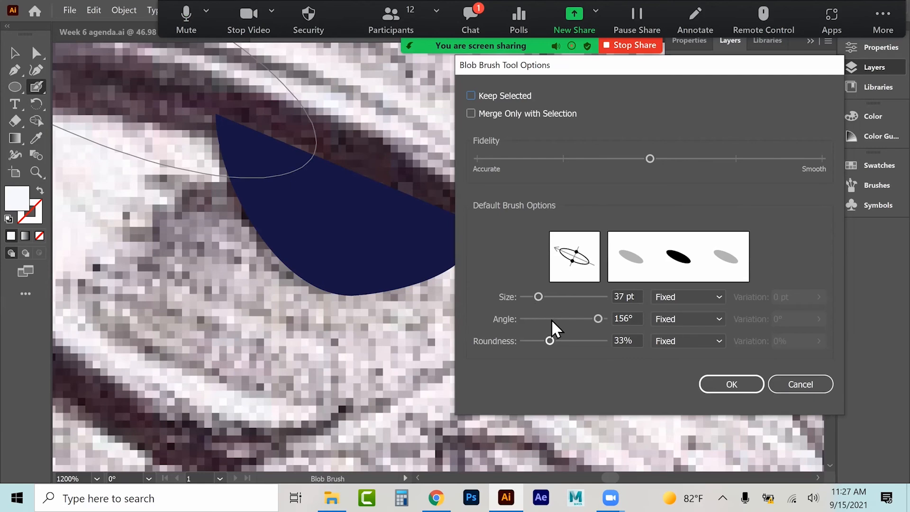
pyautogui.moveTo(549, 341); pyautogui.dragTo(604, 340)
pyautogui.moveTo(543, 297); pyautogui.dragTo(533, 298)
pyautogui.click(731, 384)
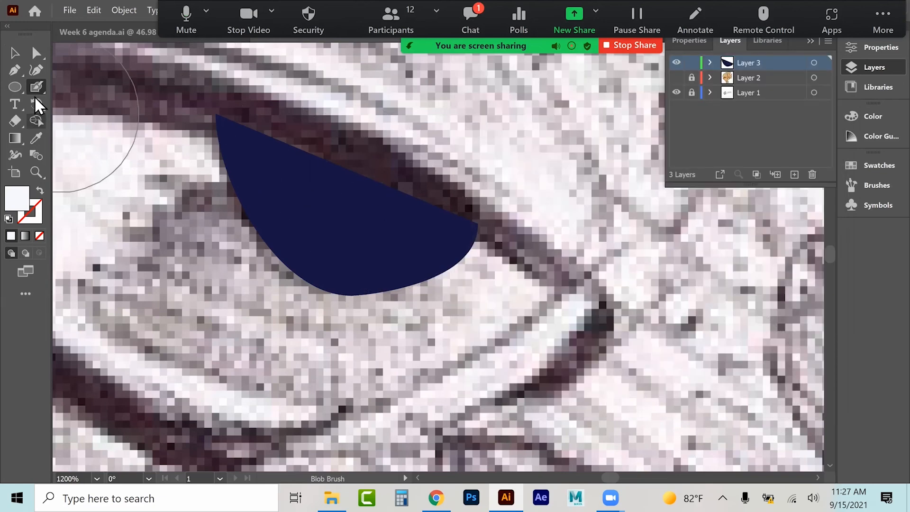
pyautogui.doubleClick(38, 87)
pyautogui.moveTo(527, 298); pyautogui.dragTo(524, 297)
pyautogui.press('Return')
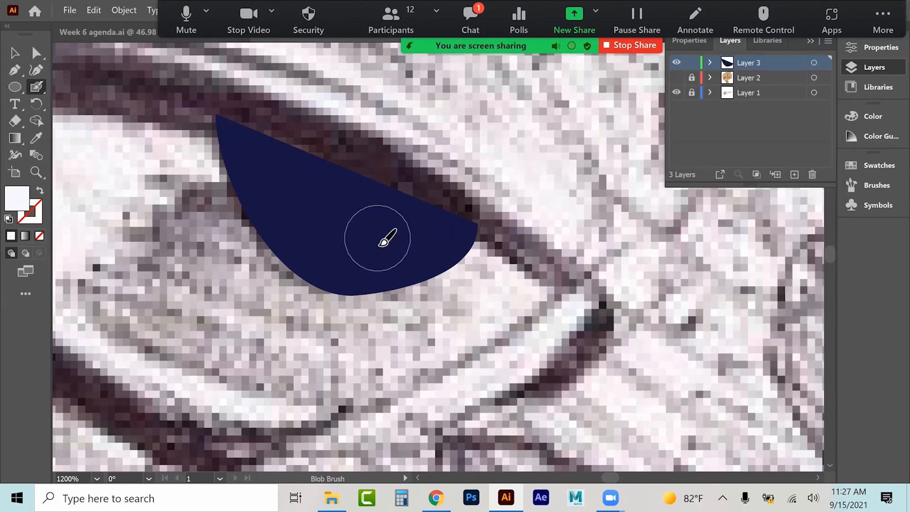
pyautogui.click(251, 339)
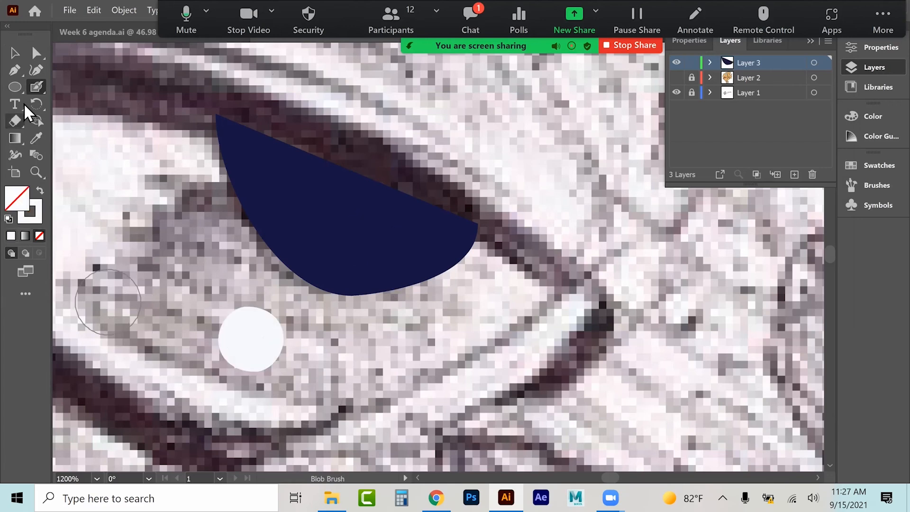
# Step: Erase most of the white dot with an enlarged Eraser to leave a crescent highlight
pyautogui.click(15, 121)
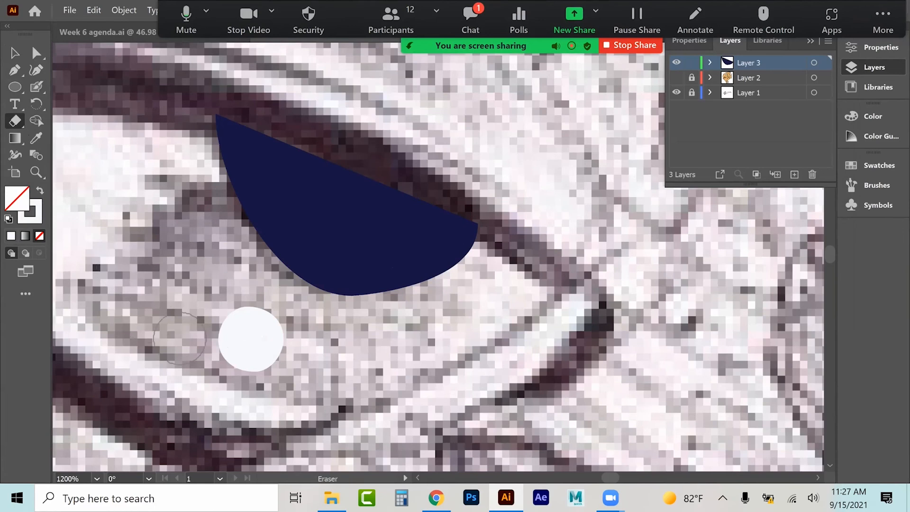
pyautogui.doubleClick(15, 122)
pyautogui.moveTo(518, 238); pyautogui.dragTo(523, 238)
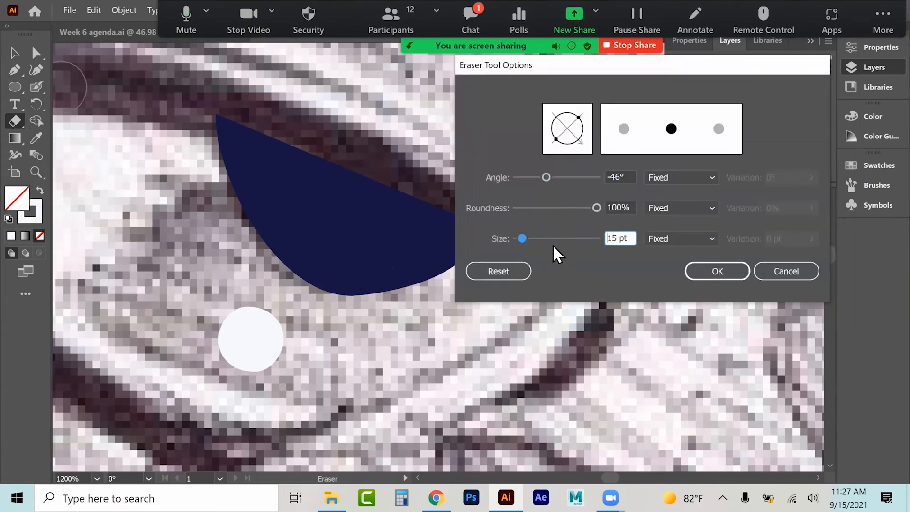
pyautogui.press('Return')
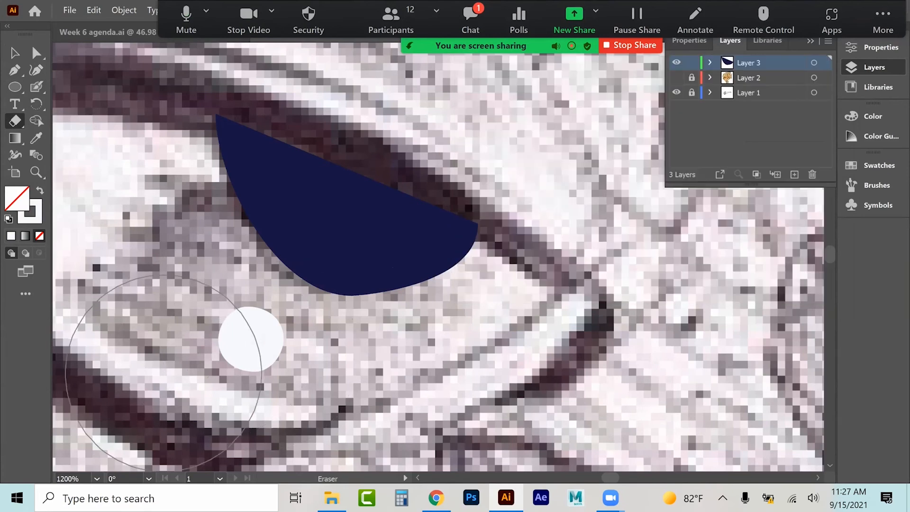
pyautogui.click(164, 374)
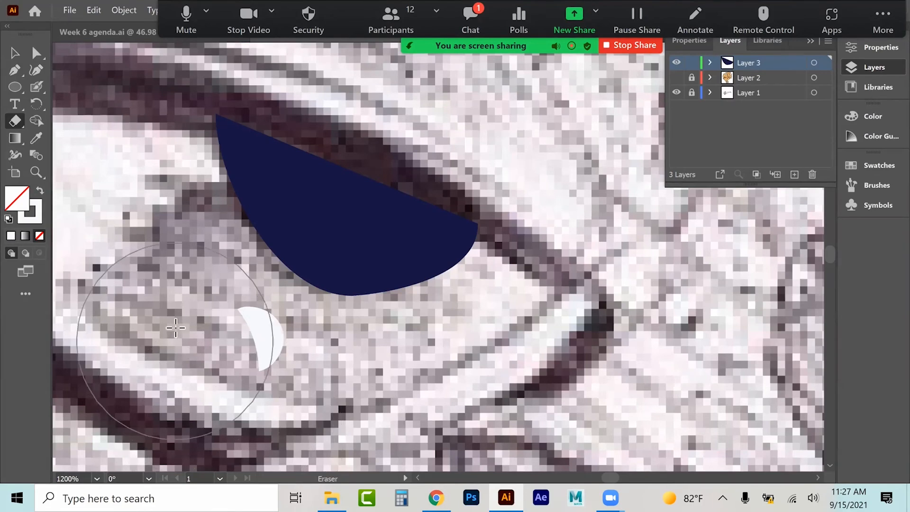
# Step: Move the crescent highlight onto the pupil and resize it smaller
pyautogui.click(14, 53)
pyautogui.moveTo(255, 316); pyautogui.dragTo(389, 234)
pyautogui.press('a')
pyautogui.hotkey('ctrl', 't')
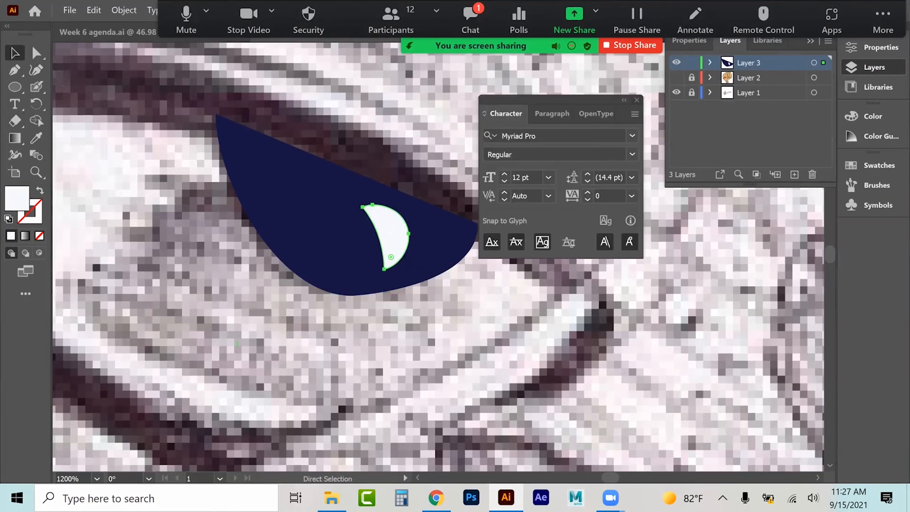
pyautogui.hotkey('ctrl', 't')
pyautogui.press('v')
pyautogui.moveTo(411, 208); pyautogui.dragTo(406, 240)
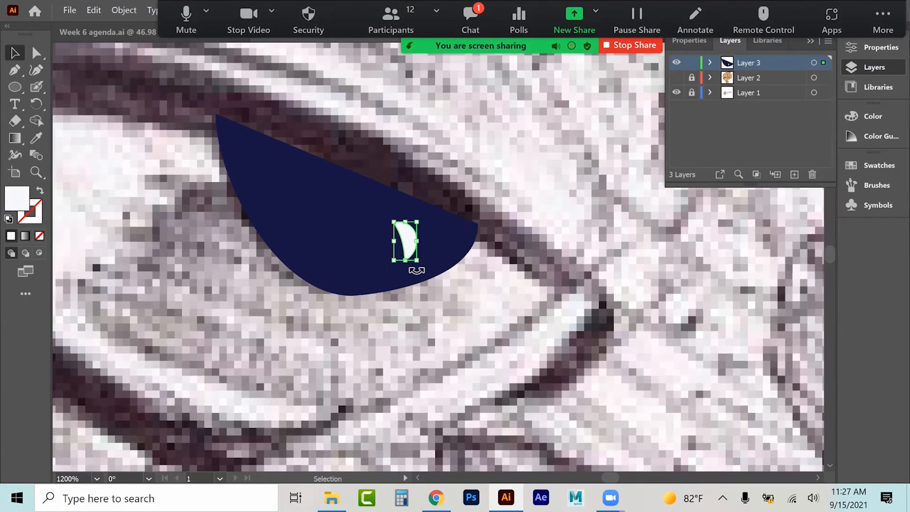
# Step: Set the Blob Brush size to 1 pt and paint a small white highlight stroke on the pupil
pyautogui.doubleClick(36, 86)
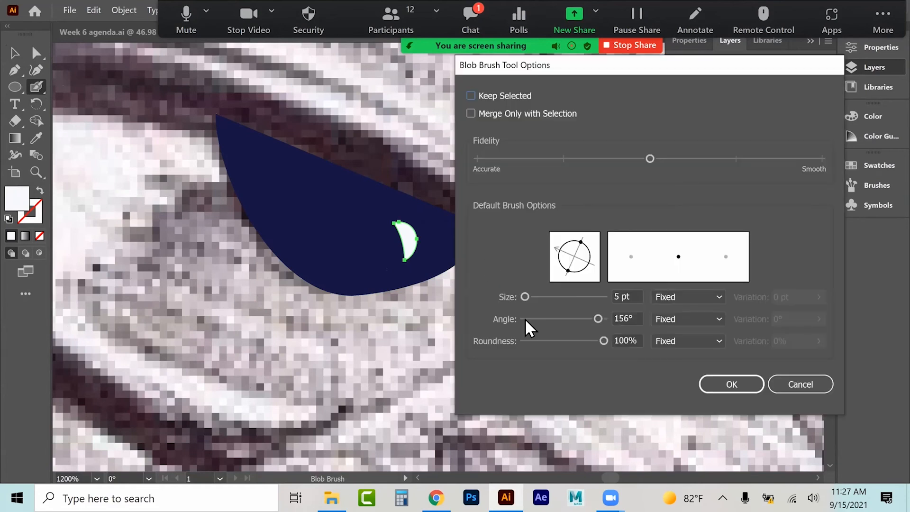
pyautogui.write('2')
pyautogui.press('Return')
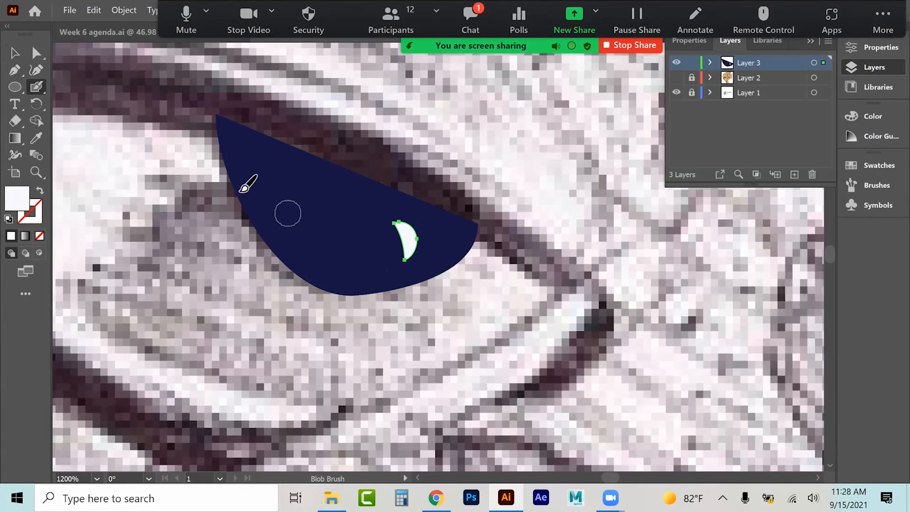
pyautogui.doubleClick(36, 87)
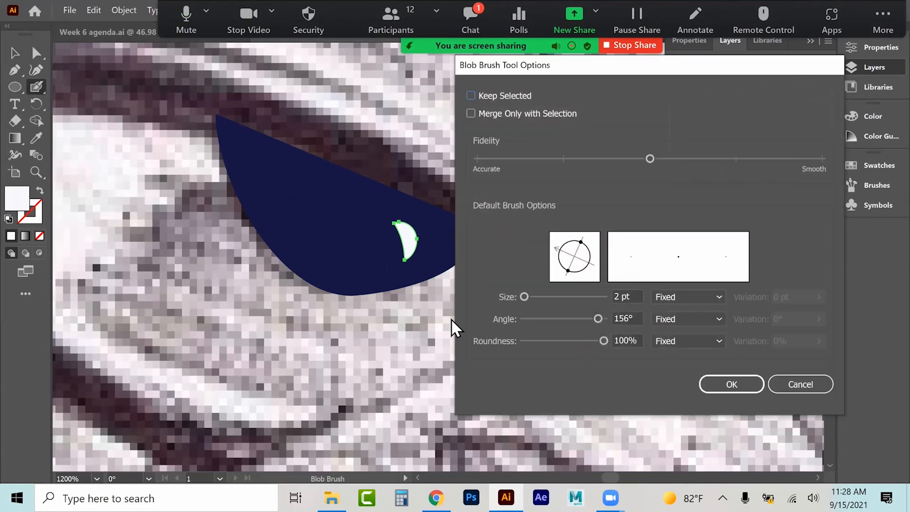
pyautogui.click(524, 296)
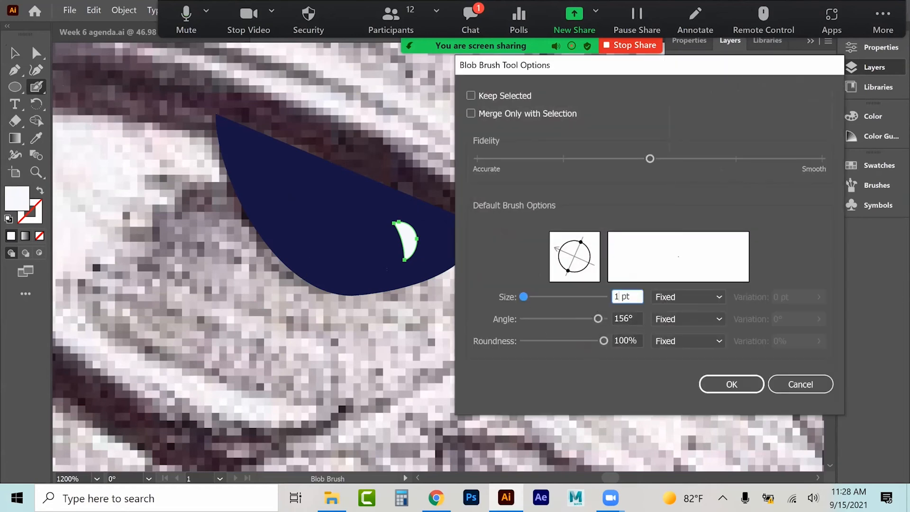
pyautogui.write('1')
pyautogui.press('Return')
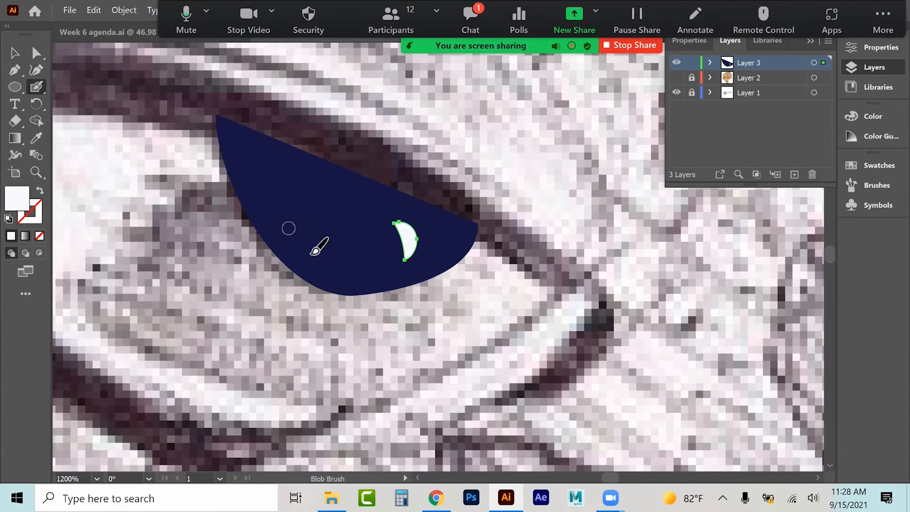
pyautogui.moveTo(308, 248); pyautogui.dragTo(340, 262)
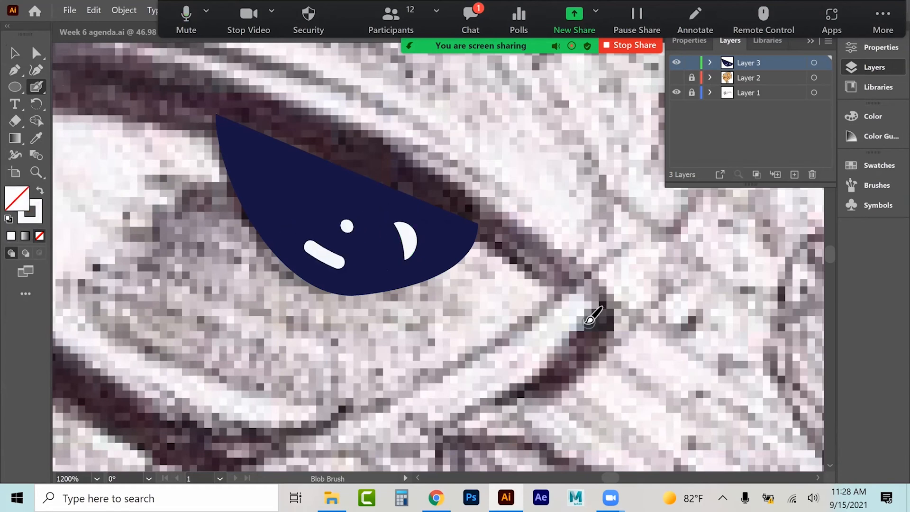
# Step: Show Layer 2 with the coloured fish
pyautogui.hotkey('ctrl', '-')
pyautogui.hotkey('ctrl', '-')
pyautogui.hotkey('ctrl', '-')
pyautogui.hotkey('ctrl', '-')
pyautogui.hotkey('ctrl', '-')
pyautogui.hotkey('ctrl', '-')
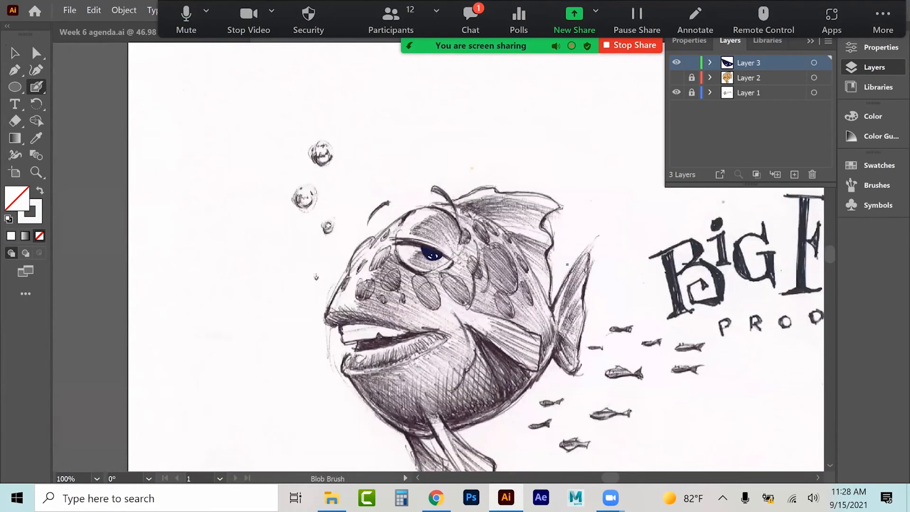
pyautogui.click(676, 78)
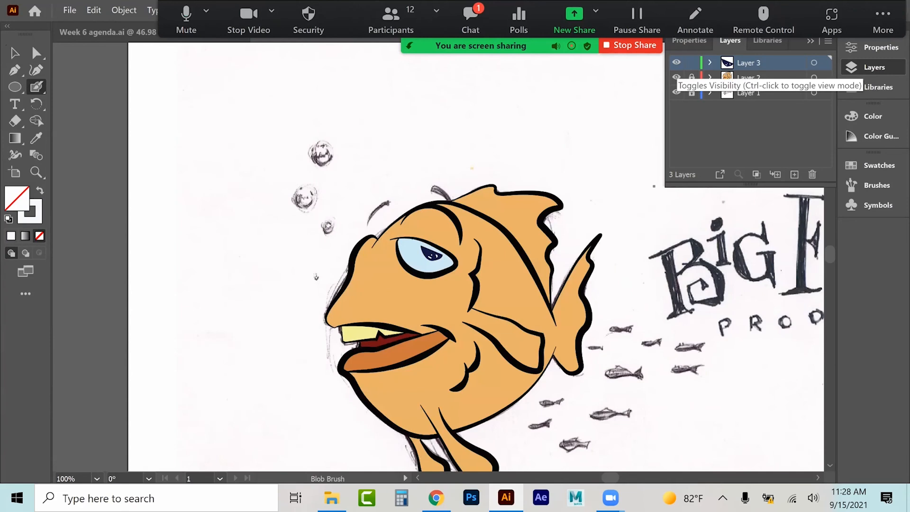
# Step: Scale the pupil shape larger so it fills the upper part of the eye white
pyautogui.click(37, 174)
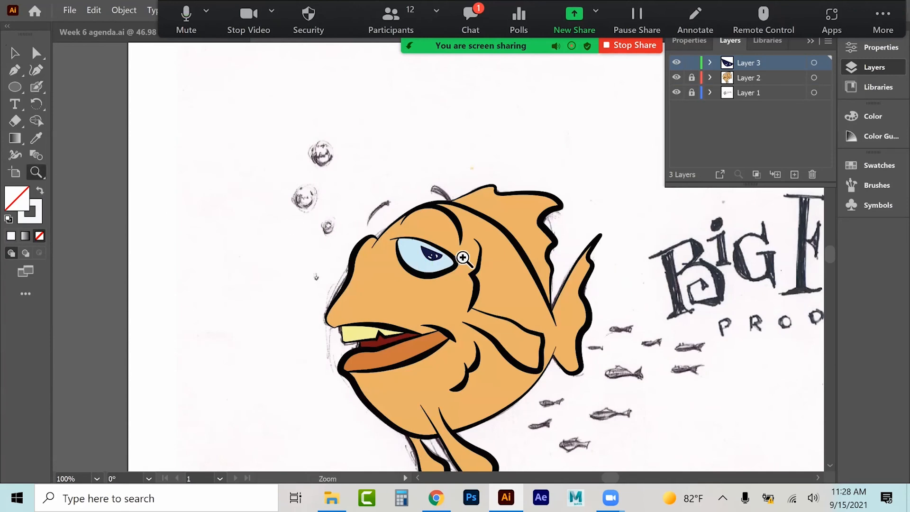
pyautogui.click(438, 262)
pyautogui.click(433, 264)
pyautogui.click(432, 263)
pyautogui.click(424, 256)
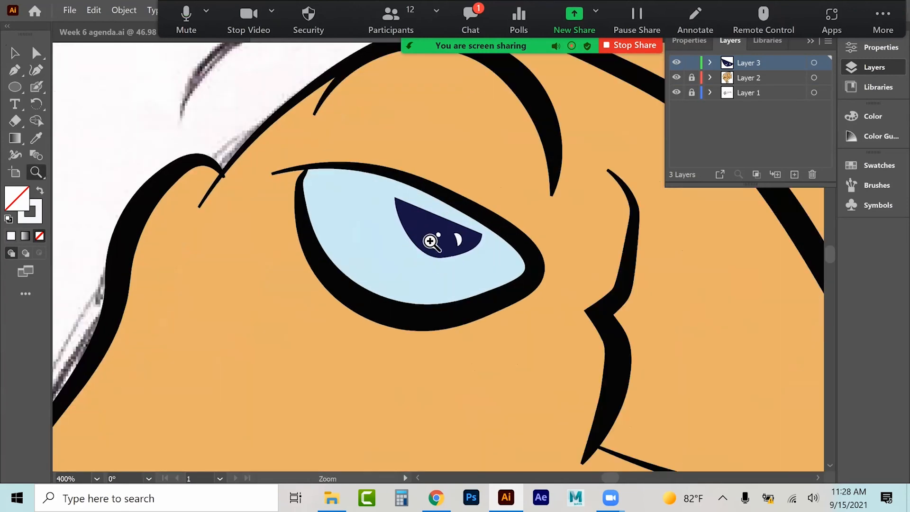
pyautogui.click(431, 242)
pyautogui.click(36, 53)
pyautogui.click(442, 276)
pyautogui.keyDown('shift'); pyautogui.click(455, 266); pyautogui.keyUp('shift')
pyautogui.keyDown('shift'); pyautogui.click(486, 272); pyautogui.keyUp('shift')
pyautogui.keyDown('shift'); pyautogui.click(431, 244); pyautogui.keyUp('shift')
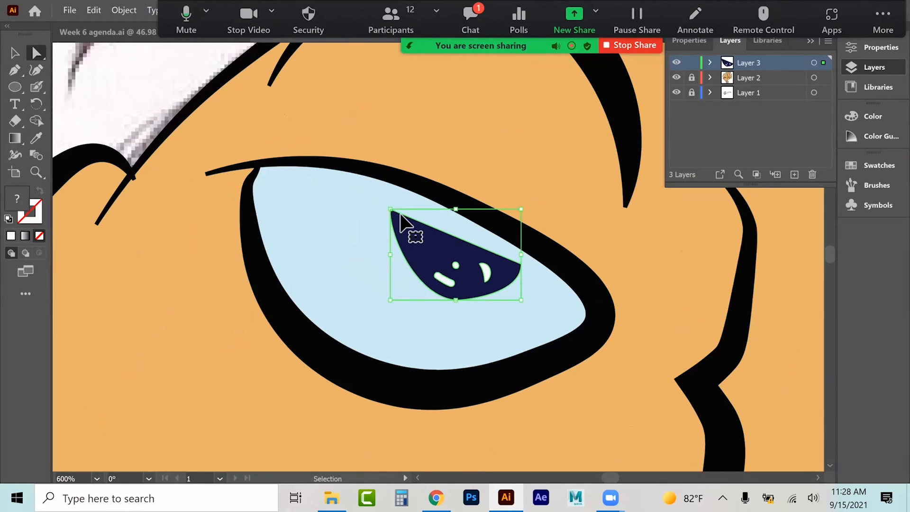
pyautogui.click(14, 53)
pyautogui.press('v')
pyautogui.moveTo(388, 211); pyautogui.dragTo(380, 180)
pyautogui.moveTo(522, 239); pyautogui.dragTo(540, 245)
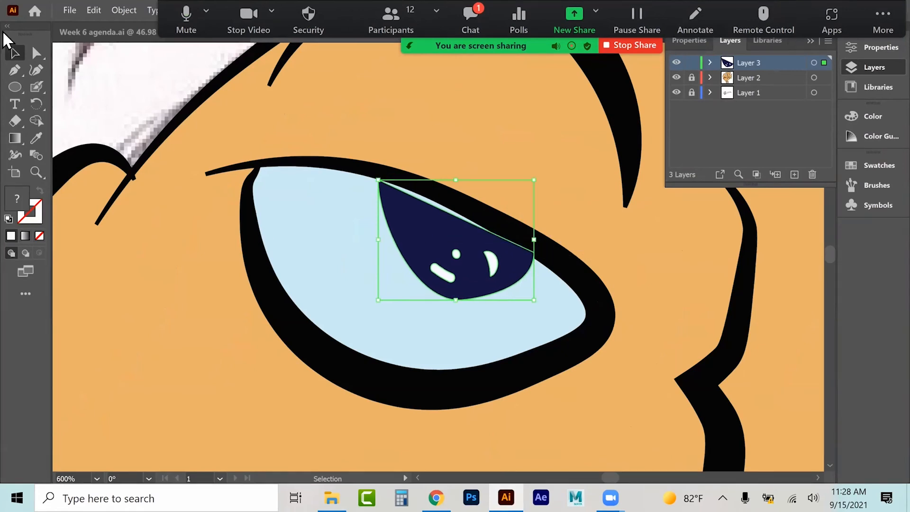
# Step: Add an anchor point on the pupil's upper edge and move the points to follow the eyelid
pyautogui.click(16, 69)
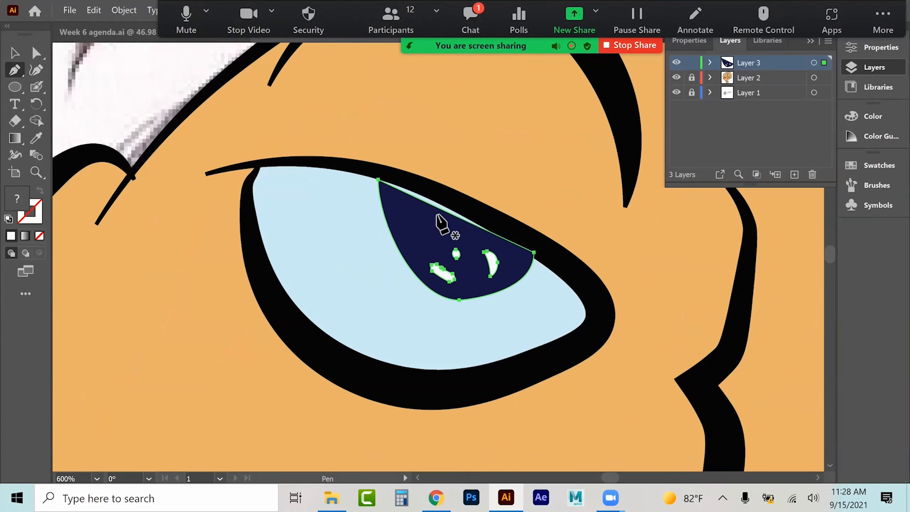
pyautogui.click(445, 211)
pyautogui.click(35, 54)
pyautogui.moveTo(446, 211); pyautogui.dragTo(446, 202)
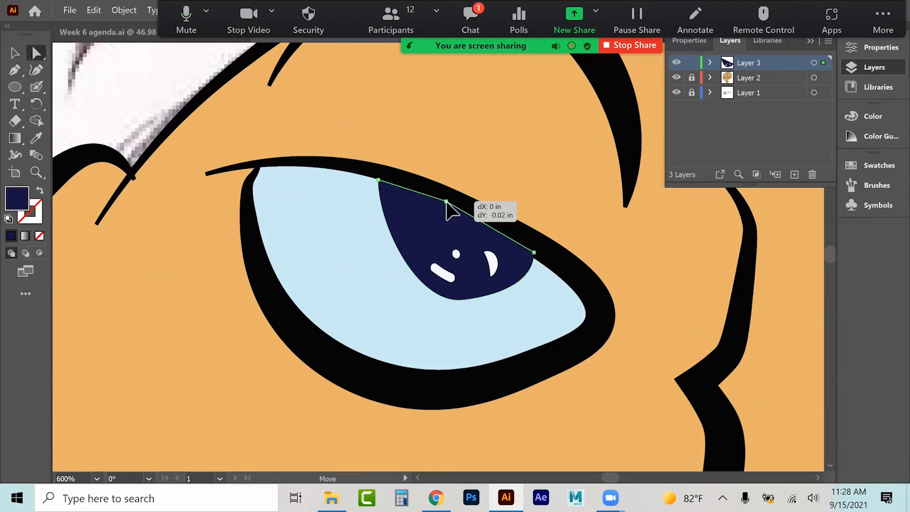
pyautogui.moveTo(535, 255); pyautogui.dragTo(542, 269)
pyautogui.click(446, 202)
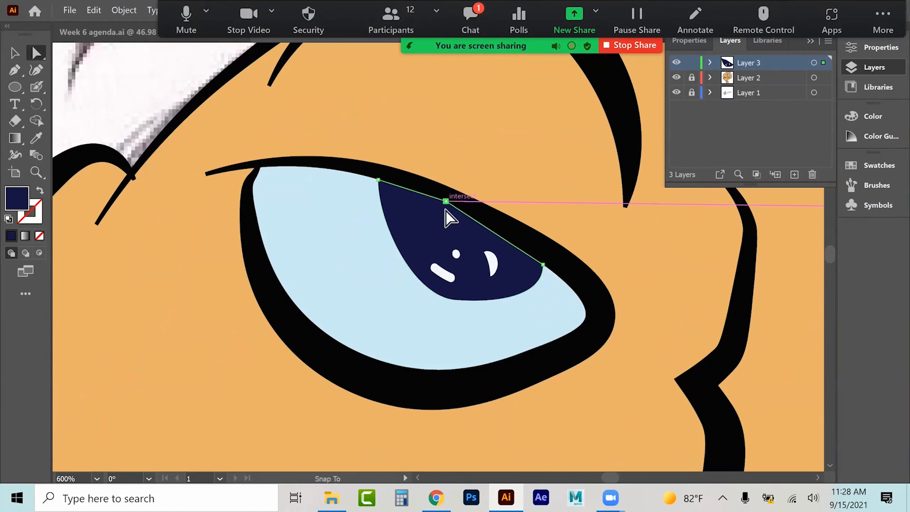
pyautogui.click(14, 53)
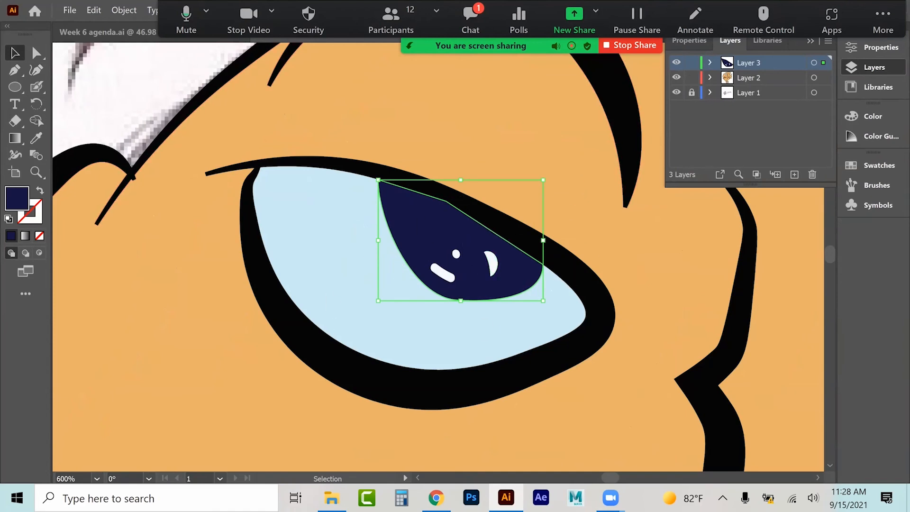
# Step: Move the pupil group from Layer 3 into Layer 2 with Send to Current Layer
pyautogui.click(709, 78)
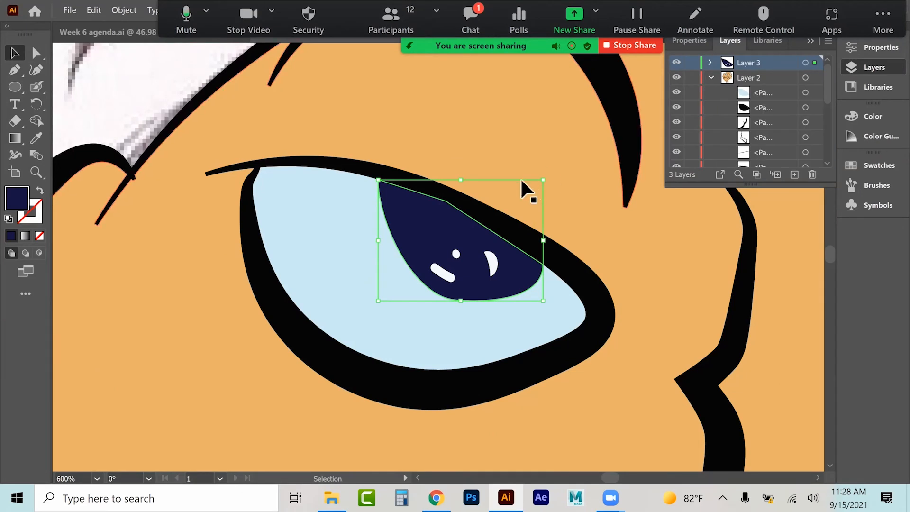
pyautogui.click(584, 274)
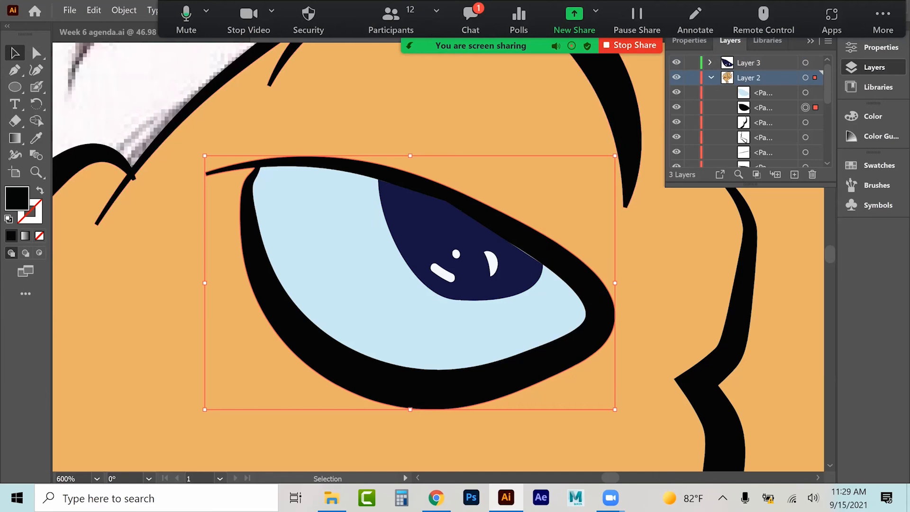
pyautogui.click(805, 63)
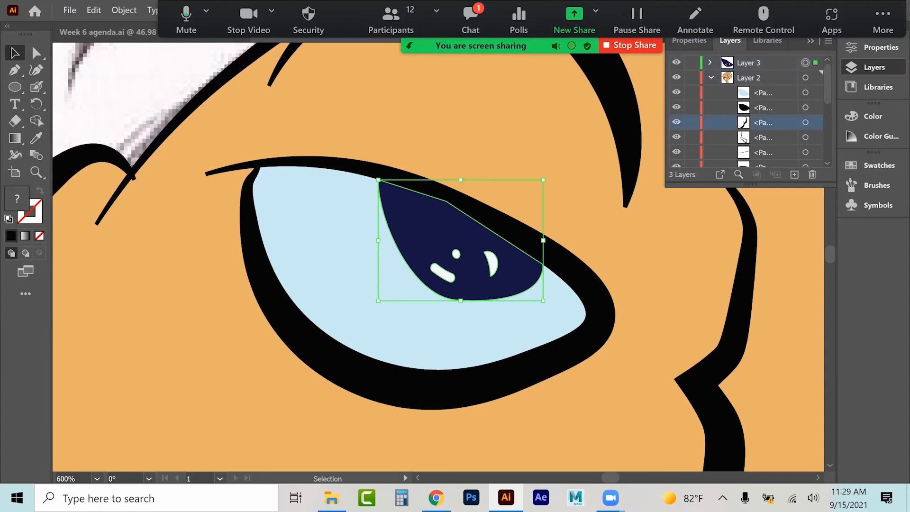
pyautogui.click(119, 11)
pyautogui.moveTo(258, 38)
pyautogui.click(323, 90)
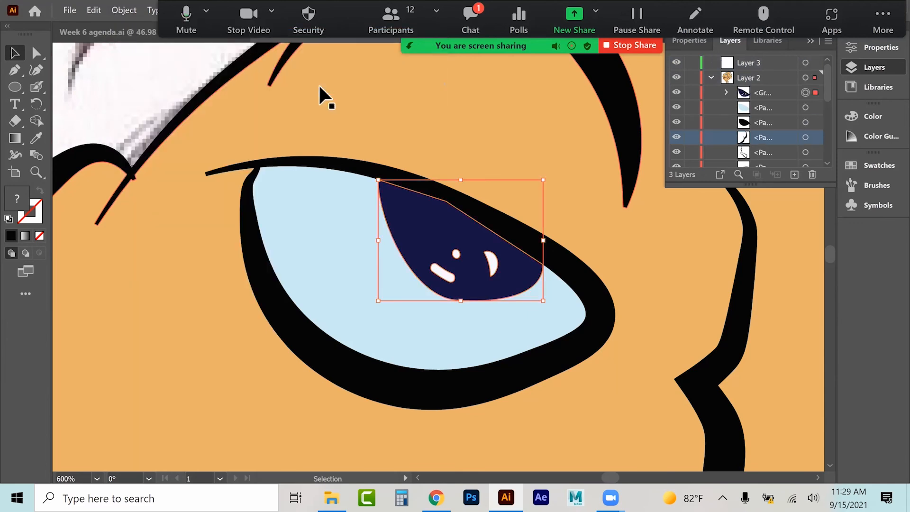
# Step: Reorder the pupil group within Layer 2 so it sits above the eye white and under the outline
pyautogui.moveTo(762, 93); pyautogui.dragTo(762, 144)
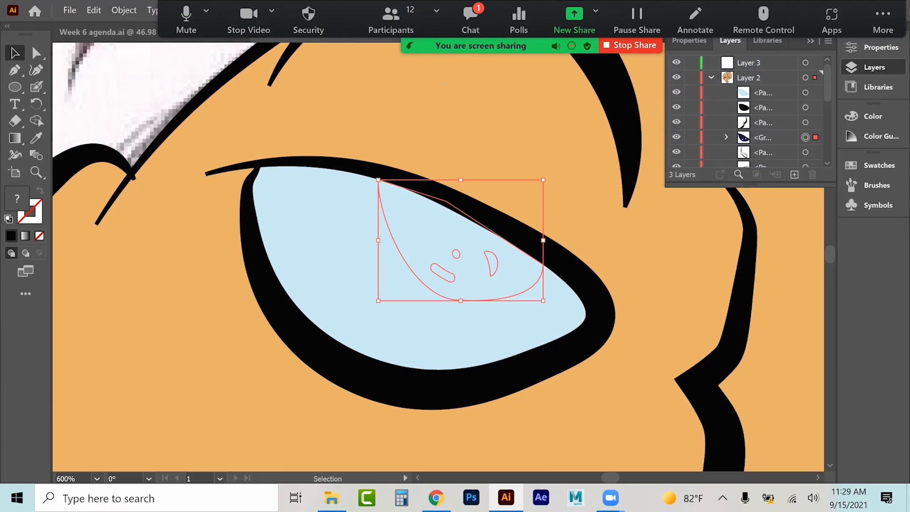
pyautogui.moveTo(763, 93); pyautogui.dragTo(763, 145)
pyautogui.moveTo(763, 93); pyautogui.dragTo(763, 145)
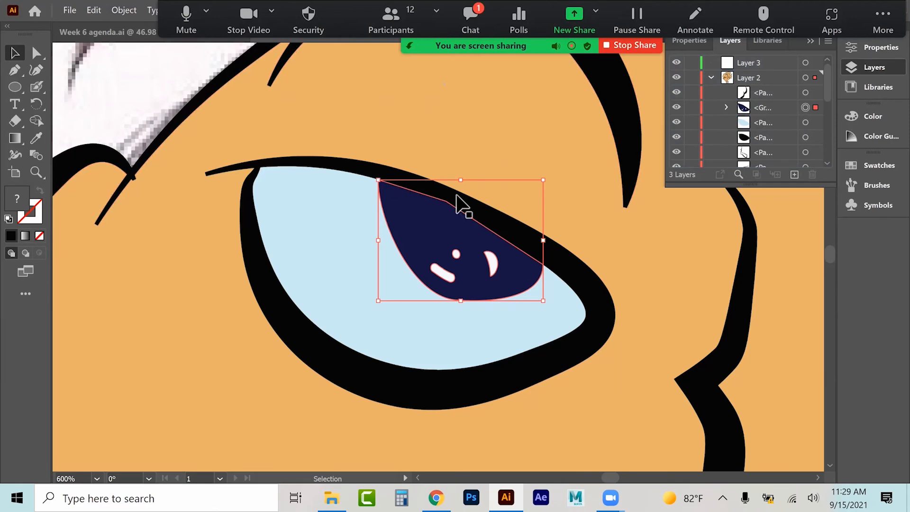
# Step: Try to move the pupil's top anchor with Direct Selection, then undo it
pyautogui.click(568, 270)
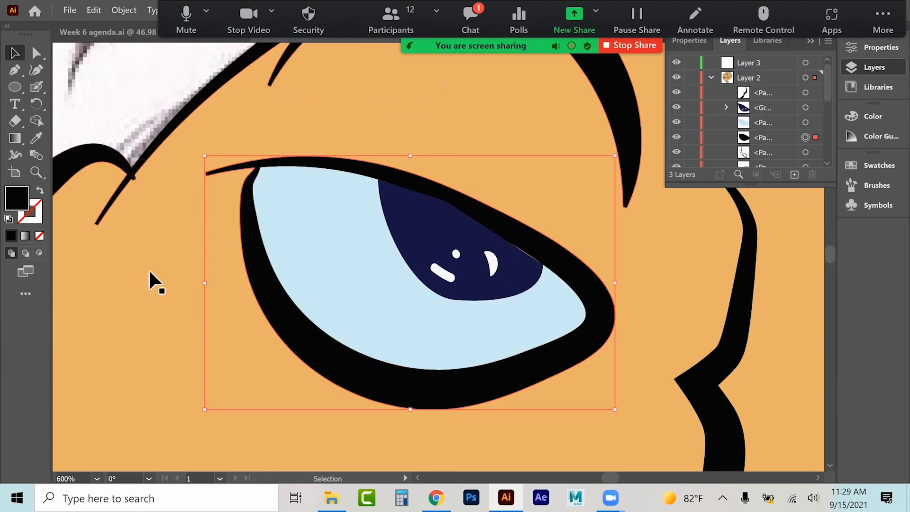
pyautogui.click(426, 231)
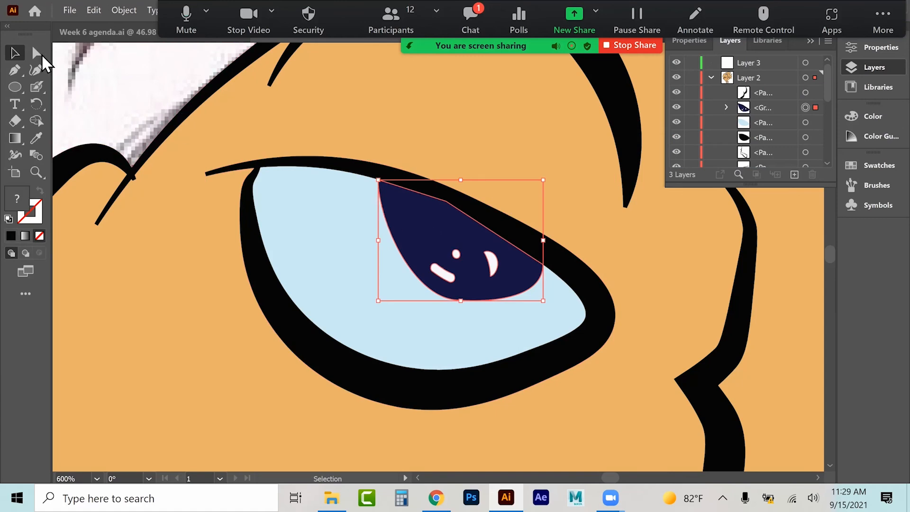
pyautogui.click(37, 53)
pyautogui.moveTo(437, 225); pyautogui.dragTo(419, 237)
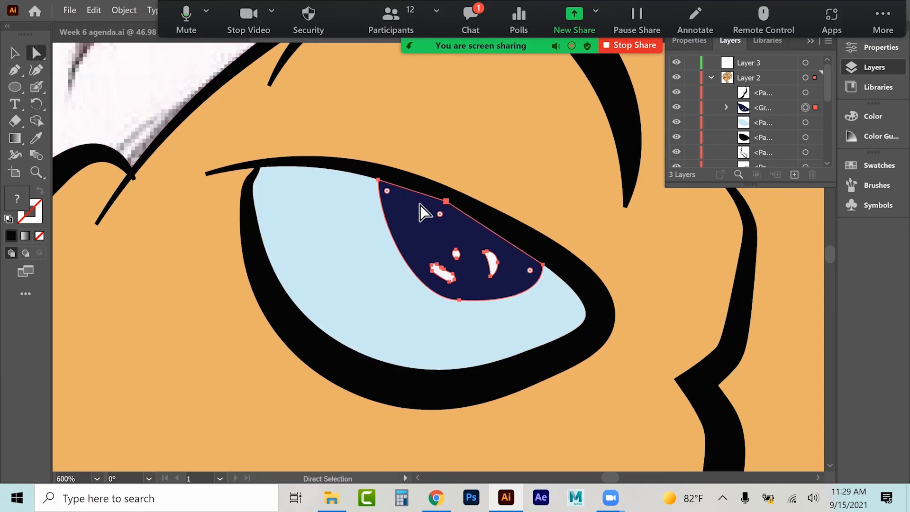
pyautogui.click(140, 86)
pyautogui.click(439, 213)
pyautogui.moveTo(441, 215); pyautogui.dragTo(437, 220)
pyautogui.hotkey('ctrl', 'z')
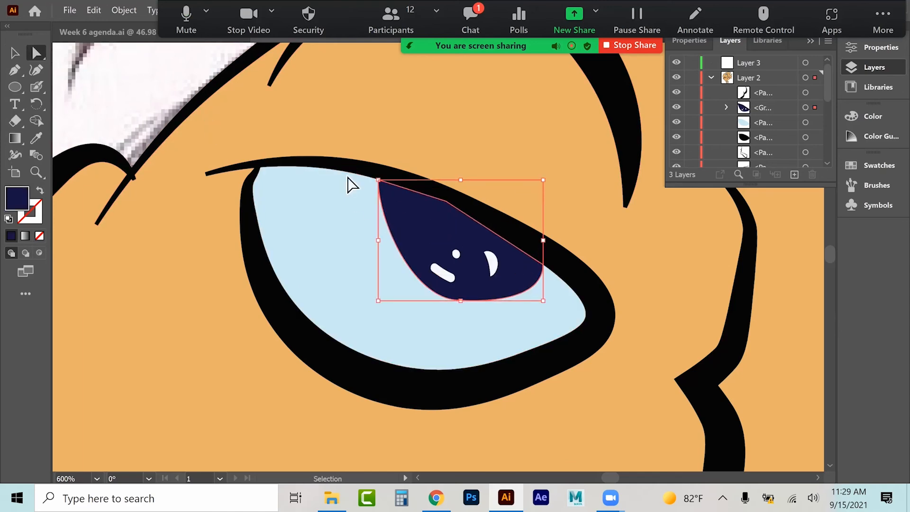
# Step: Reshape the pupil's upper edge into a smooth curve along the eyelid with Direct Selection
pyautogui.click(17, 52)
pyautogui.click(113, 72)
pyautogui.click(437, 238)
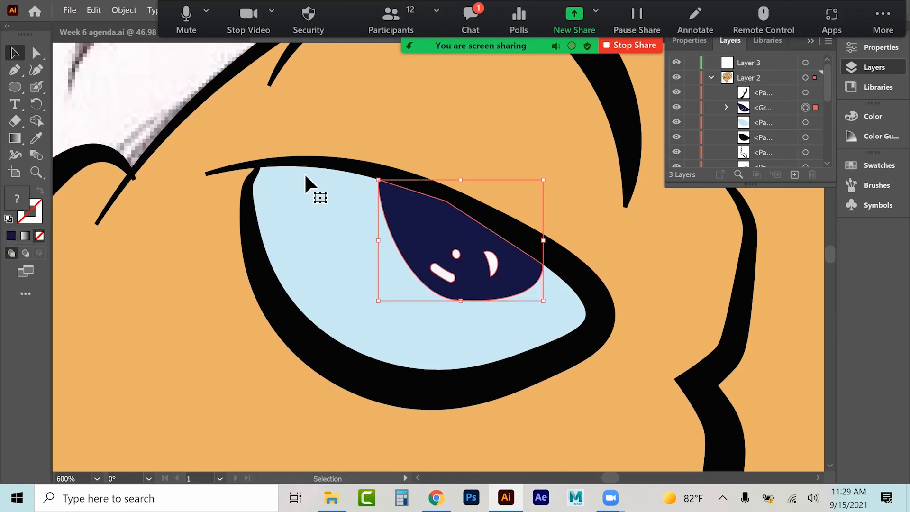
pyautogui.click(37, 56)
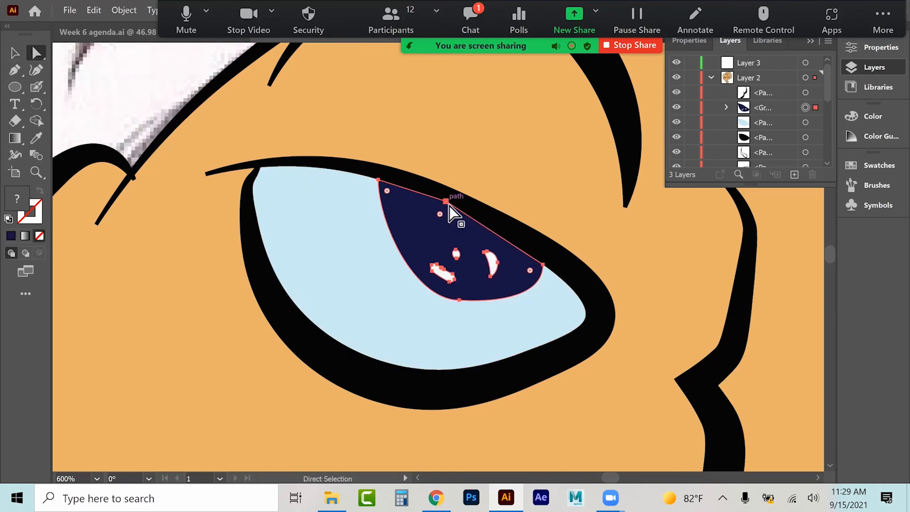
pyautogui.click(451, 227)
pyautogui.moveTo(441, 218); pyautogui.dragTo(323, 460)
pyautogui.click(15, 53)
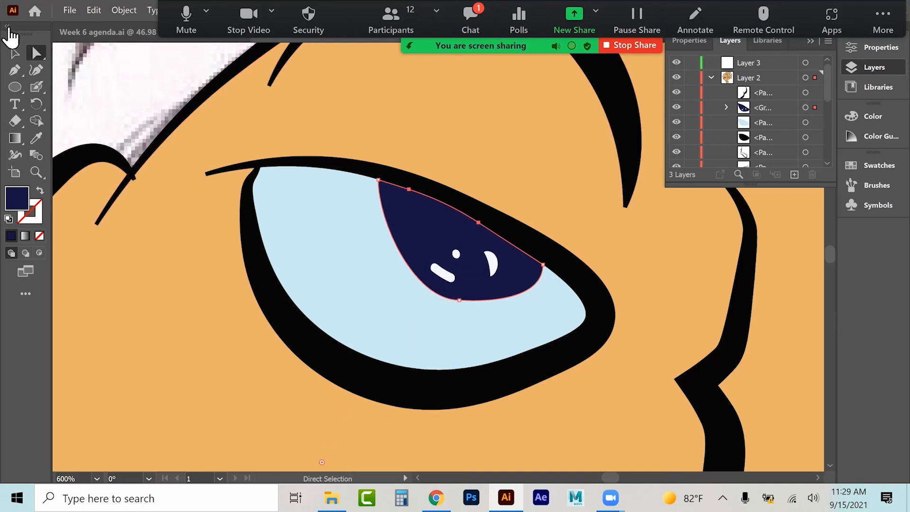
# Step: Nudge the pupil's right corner anchor so it sits against the eye outline
pyautogui.click(101, 85)
pyautogui.click(37, 53)
pyautogui.click(542, 265)
pyautogui.press('Up')
pyautogui.press('Up')
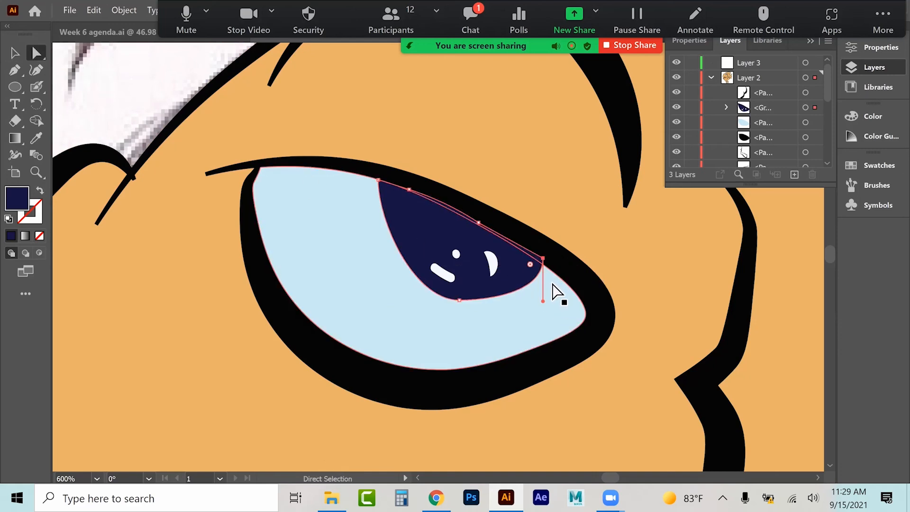
pyautogui.moveTo(543, 259); pyautogui.dragTo(544, 266)
# Step: Pull the pupil's right corner anchor slightly down and inward beneath the eye outline
pyautogui.click(36, 172)
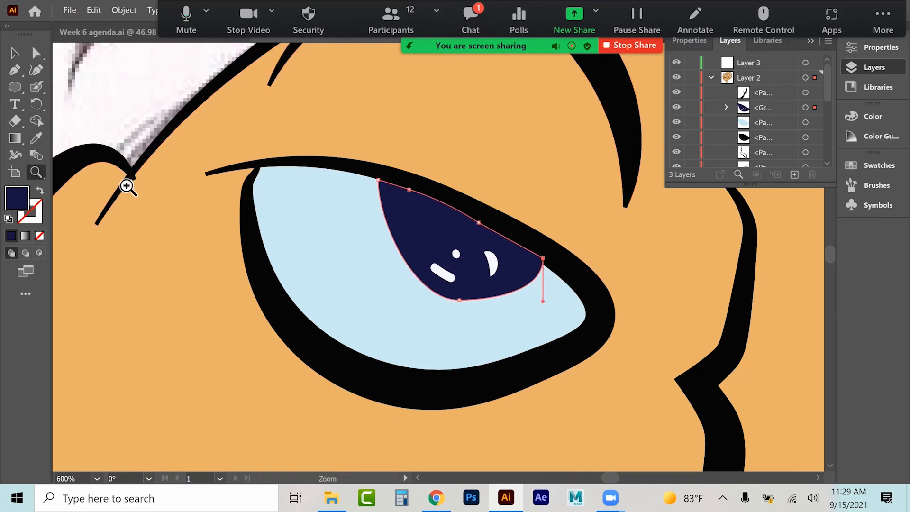
pyautogui.click(544, 265)
pyautogui.click(299, 238)
pyautogui.click(273, 242)
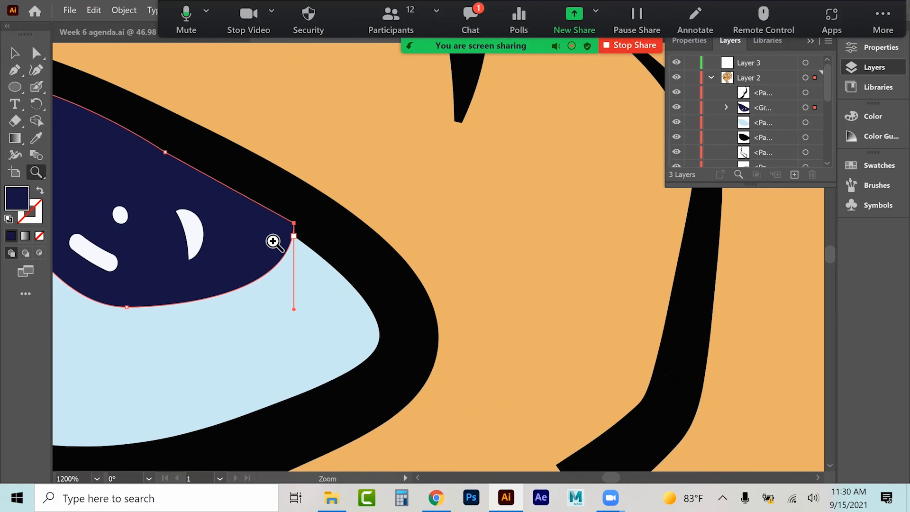
pyautogui.click(428, 274)
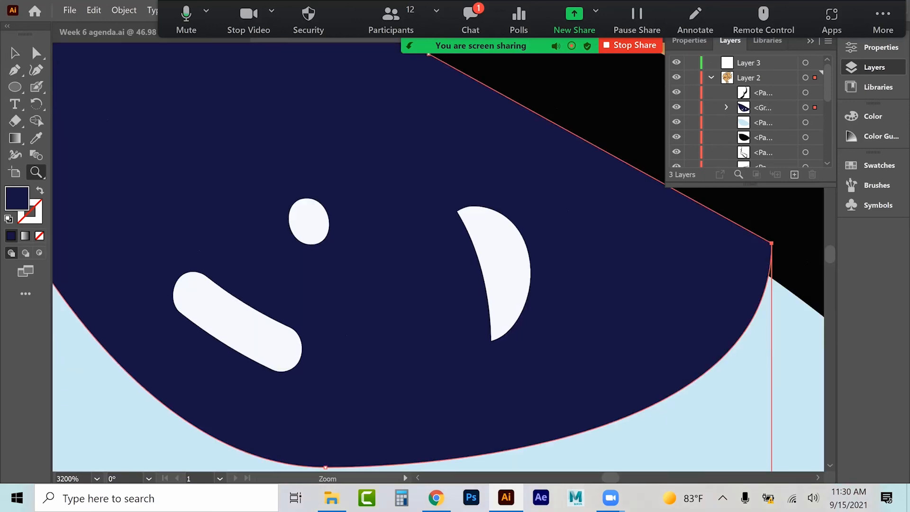
pyautogui.click(36, 53)
pyautogui.moveTo(771, 243); pyautogui.dragTo(763, 261)
pyautogui.hotkey('ctrl', '-')
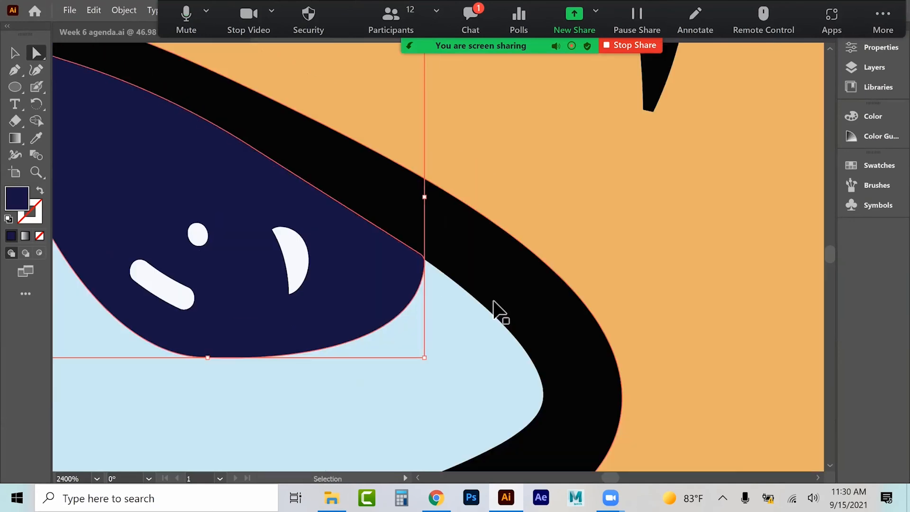
pyautogui.hotkey('ctrl', '-')
pyautogui.hotkey('ctrl', '-')
pyautogui.hotkey('ctrl', '-')
pyautogui.hotkey('ctrl', '-')
pyautogui.hotkey('ctrl', '-')
pyautogui.hotkey('ctrl', '-')
pyautogui.hotkey('ctrl', '-')
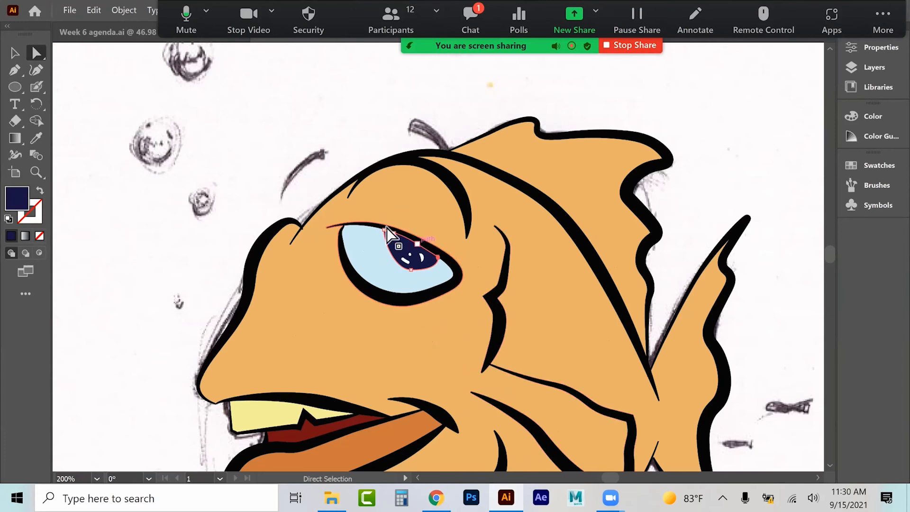
# Step: Draw a curved eyebrow path above the fish's eye with the Pen tool, with black stroke and no fill
pyautogui.click(13, 57)
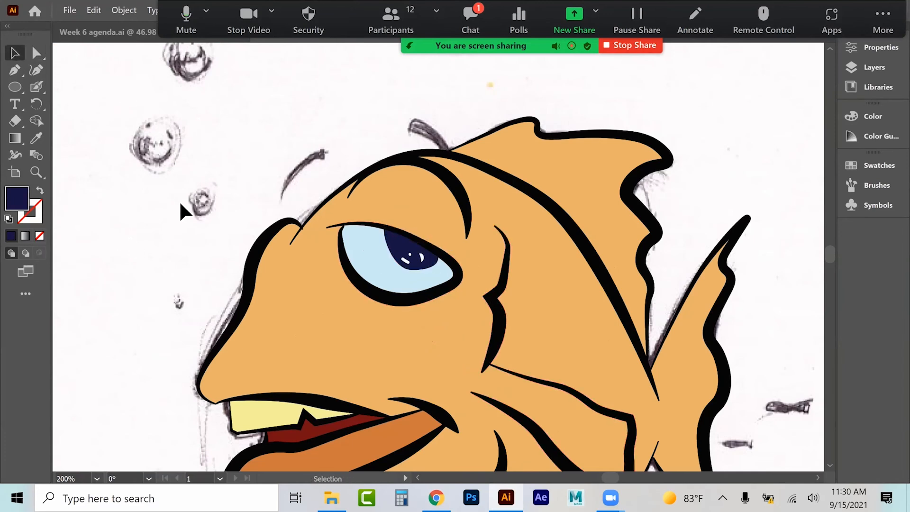
pyautogui.scroll(-5, 180, 204)
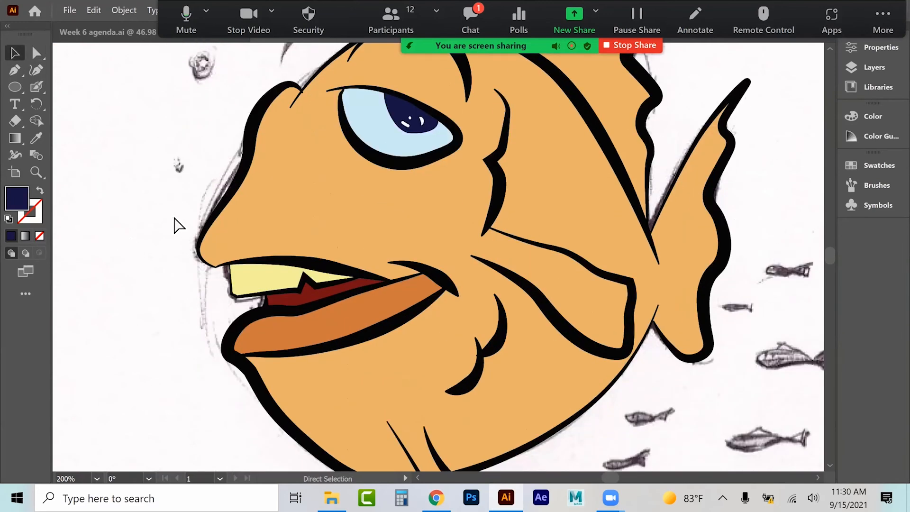
pyautogui.hotkey('ctrl', '0')
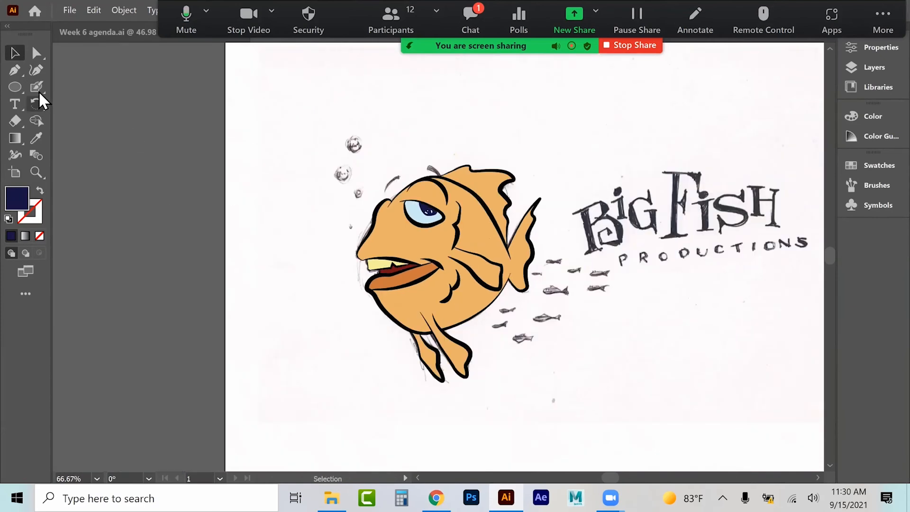
pyautogui.click(36, 69)
pyautogui.click(14, 69)
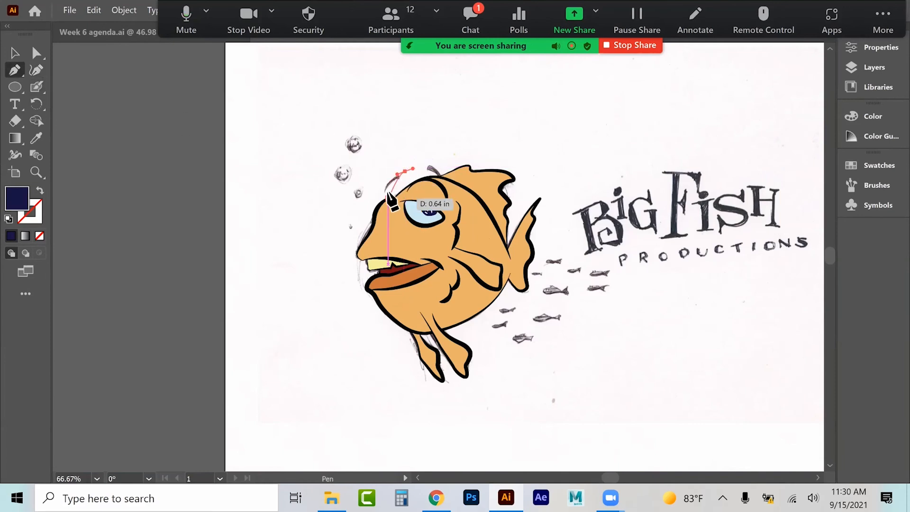
pyautogui.moveTo(385, 187); pyautogui.dragTo(388, 199)
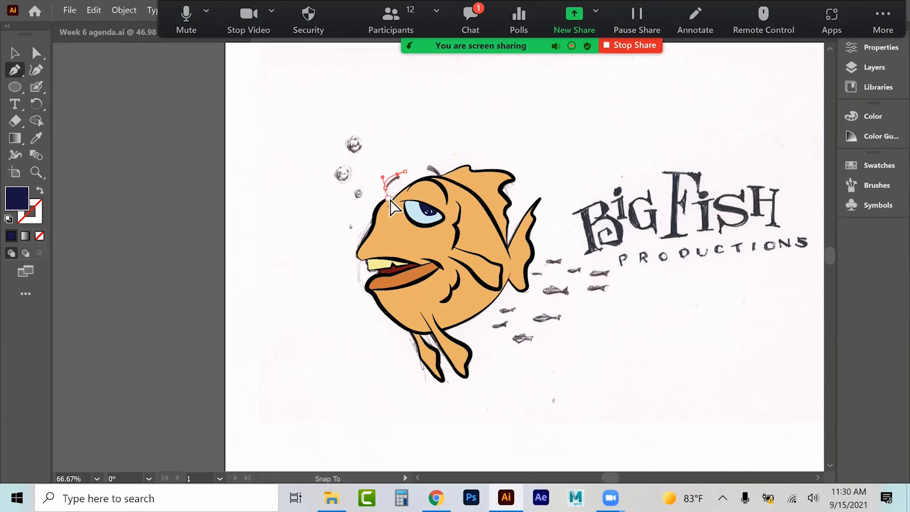
pyautogui.click(15, 52)
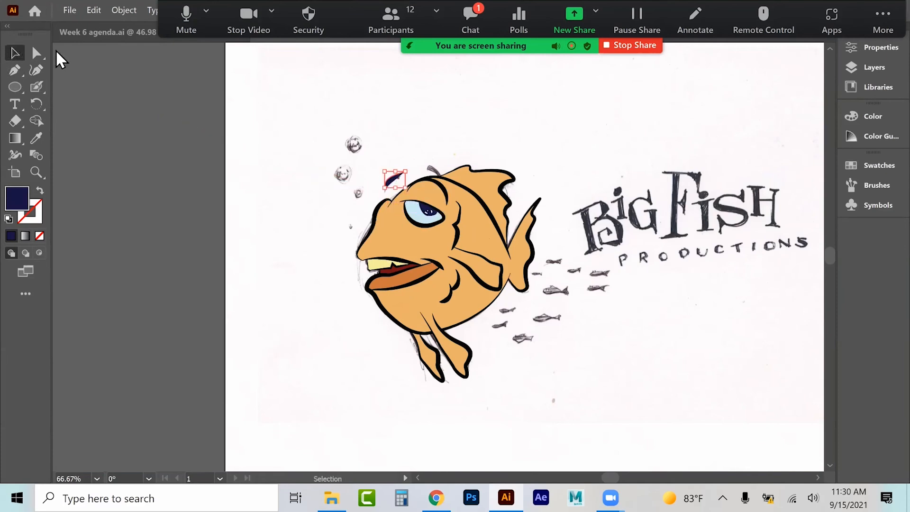
pyautogui.click(8, 219)
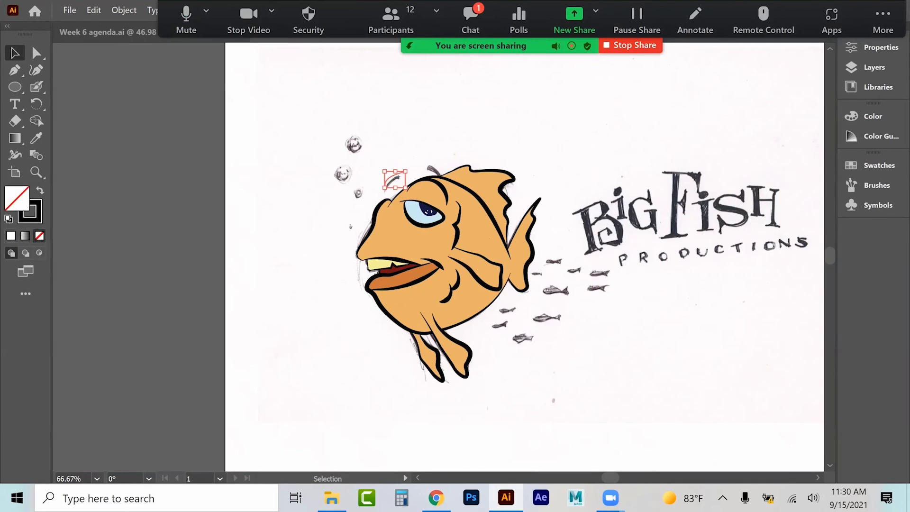
# Step: Style the eyebrow stroke at 7 pt with a tapered width profile, round cap and round corners
pyautogui.click(876, 47)
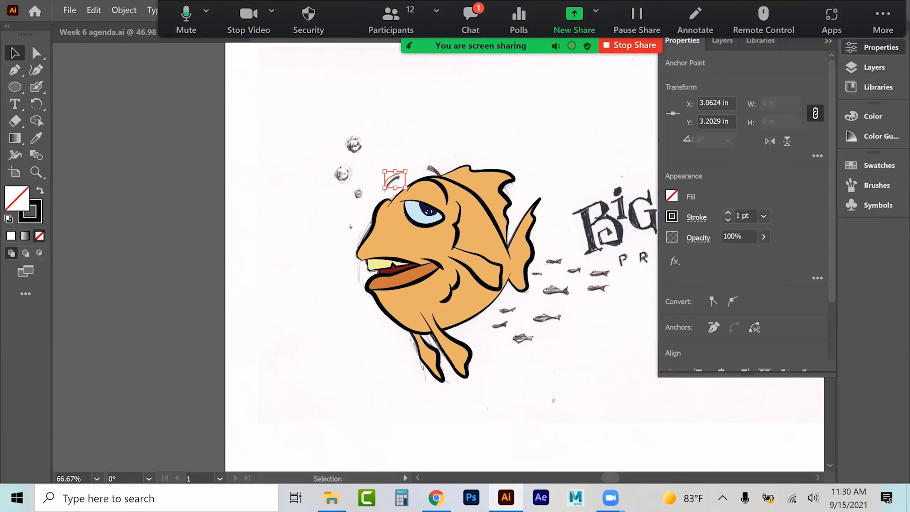
pyautogui.press('a')
pyautogui.hotkey('ctrl', '=')
pyautogui.hotkey('ctrl', '=')
pyautogui.hotkey('ctrl', '=')
pyautogui.press('v')
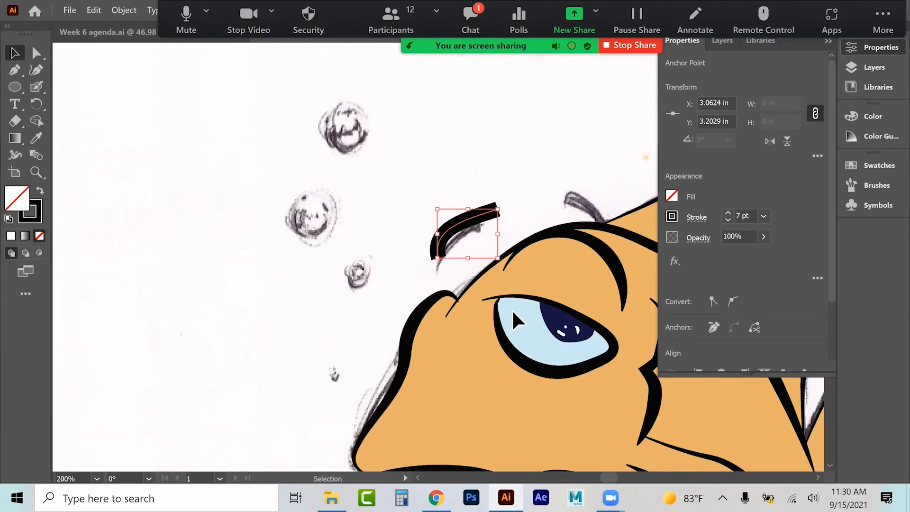
pyautogui.click(696, 217)
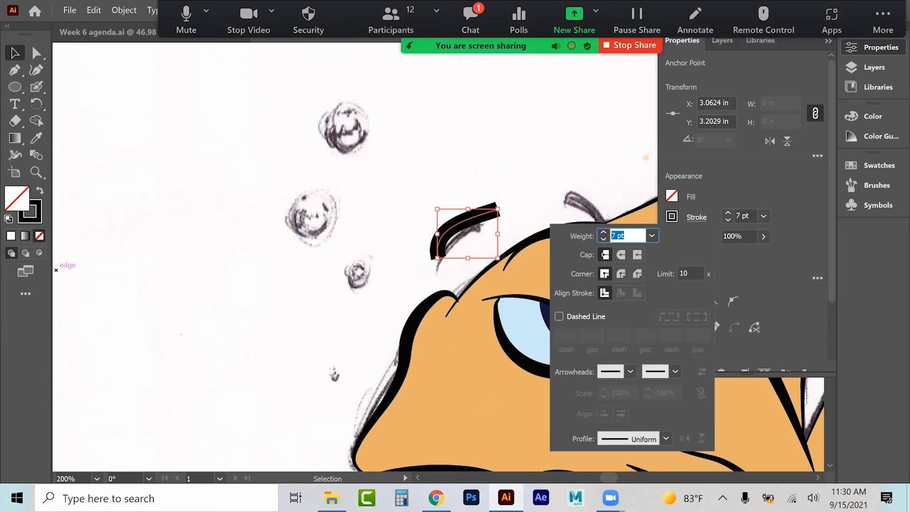
pyautogui.click(665, 438)
pyautogui.click(620, 383)
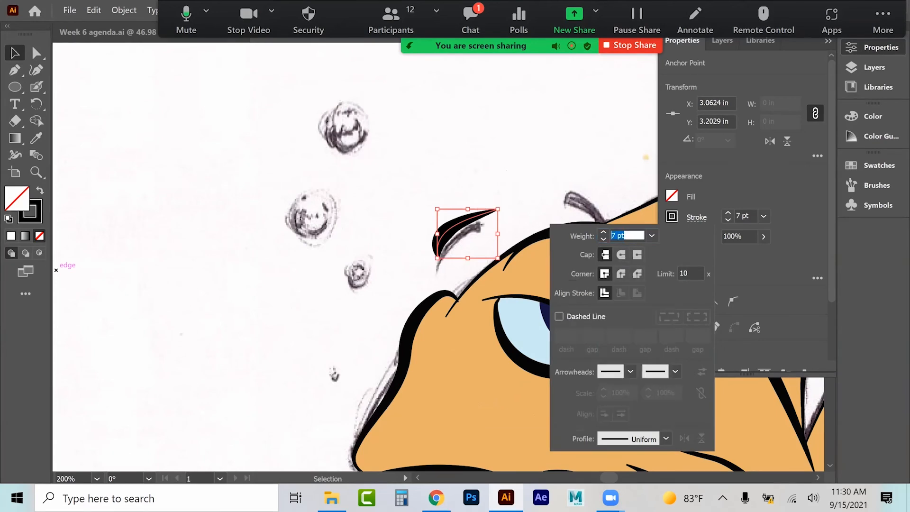
pyautogui.click(684, 437)
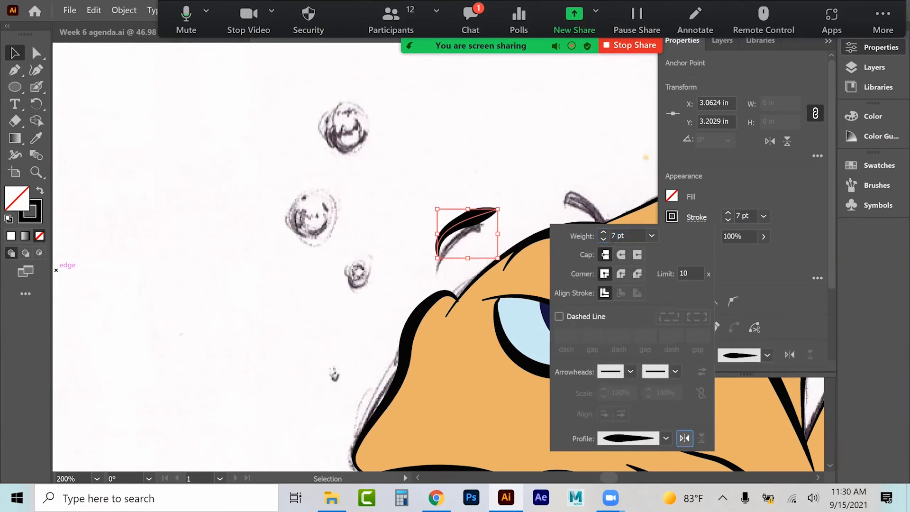
pyautogui.click(666, 438)
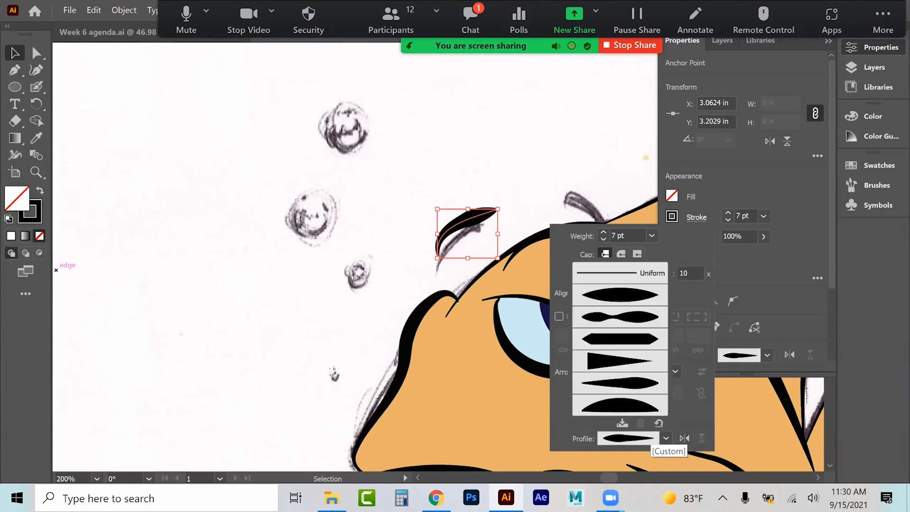
pyautogui.click(620, 361)
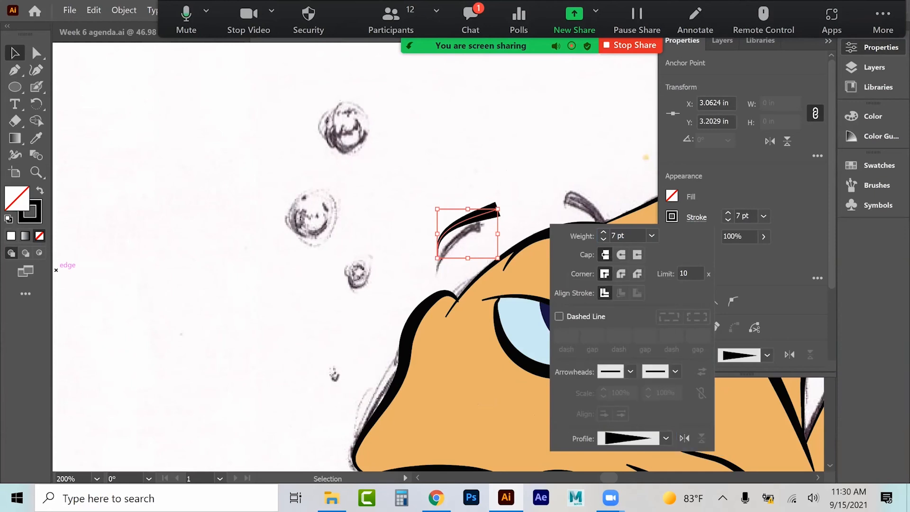
pyautogui.click(621, 273)
pyautogui.click(620, 254)
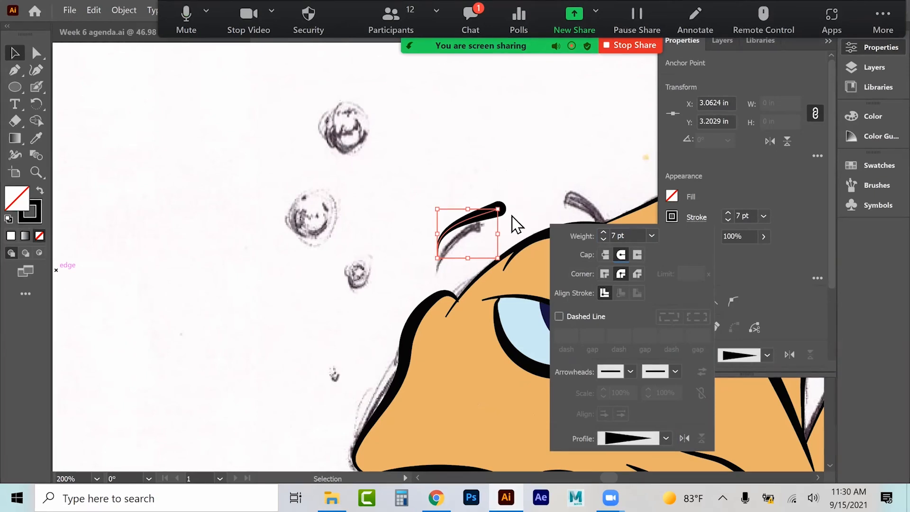
pyautogui.click(436, 189)
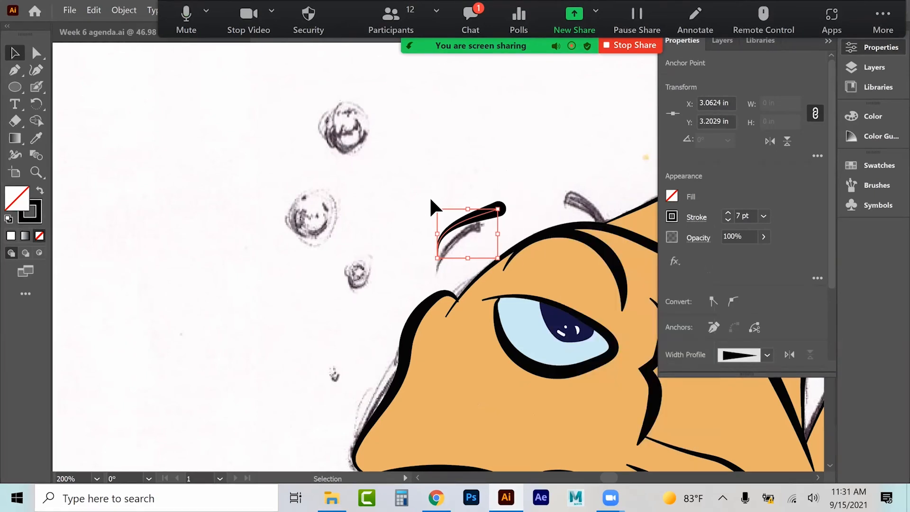
pyautogui.click(428, 199)
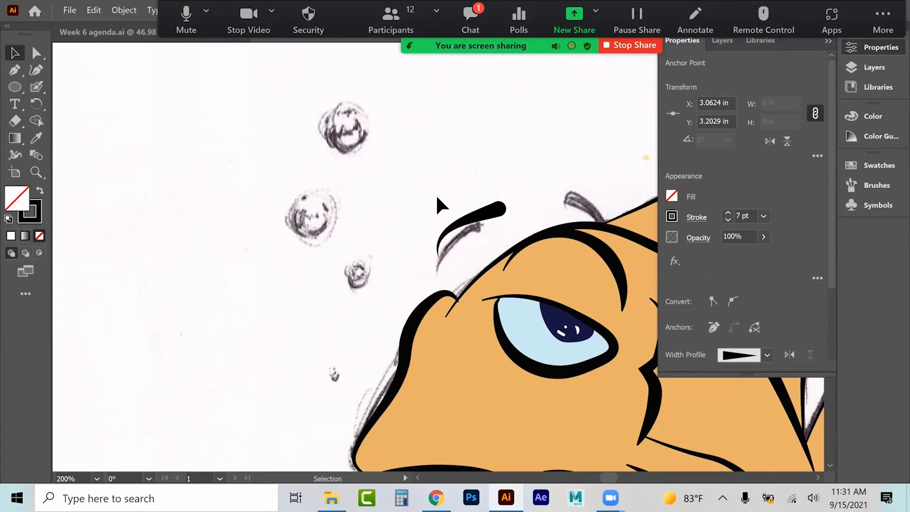
# Step: Reshape the eyebrow by moving its upper anchor with Direct Selection
pyautogui.moveTo(434, 204)
pyautogui.mouseDown()
pyautogui.moveTo(425, 223)
pyautogui.moveTo(430, 214)
pyautogui.moveTo(475, 237)
pyautogui.mouseUp()
pyautogui.click(36, 52)
pyautogui.click(493, 218)
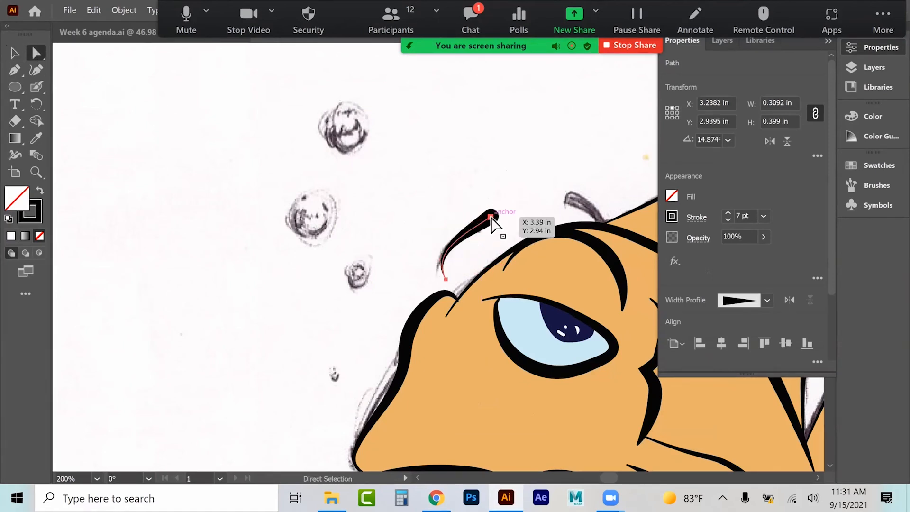
pyautogui.moveTo(470, 231); pyautogui.dragTo(470, 218)
pyautogui.click(15, 53)
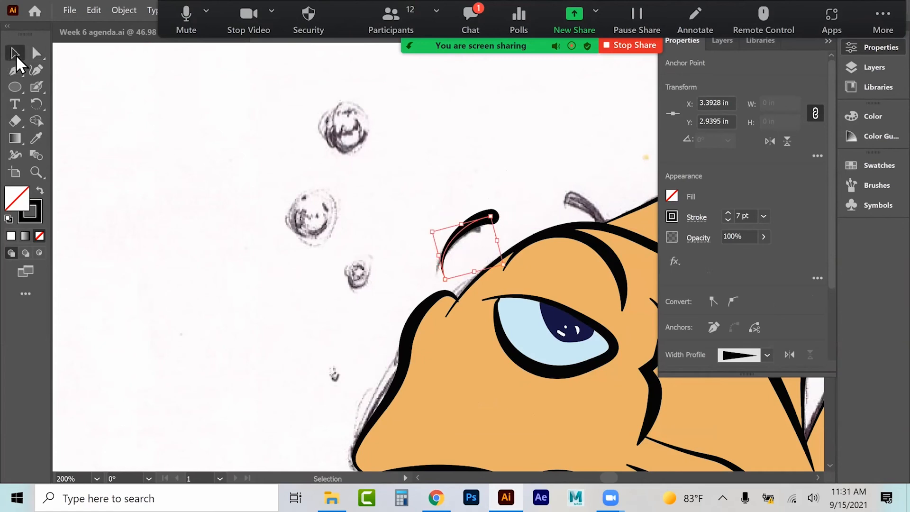
# Step: Increase the eyebrow's stroke weight to 10 pt
pyautogui.click(727, 213)
pyautogui.click(728, 212)
pyautogui.click(727, 213)
# Step: Convert the eyebrow stroke into a filled shape with Outline Stroke
pyautogui.click(125, 10)
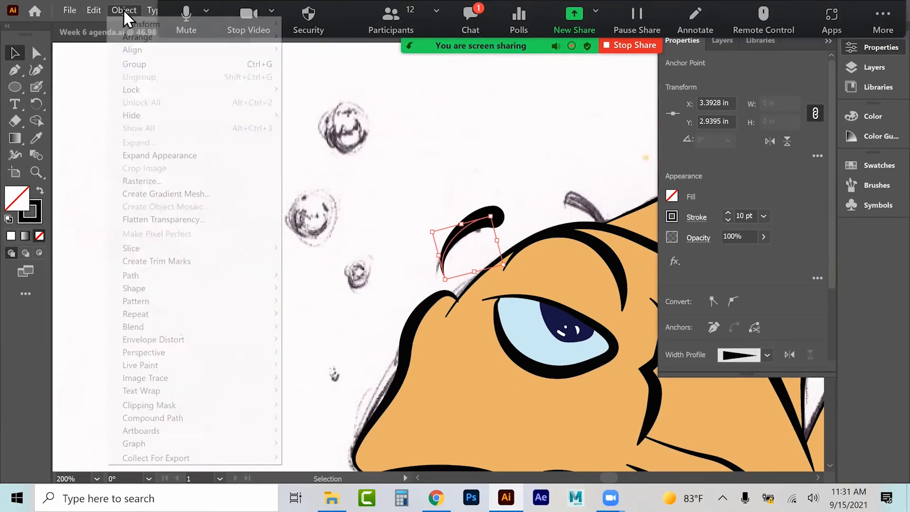
pyautogui.moveTo(171, 279)
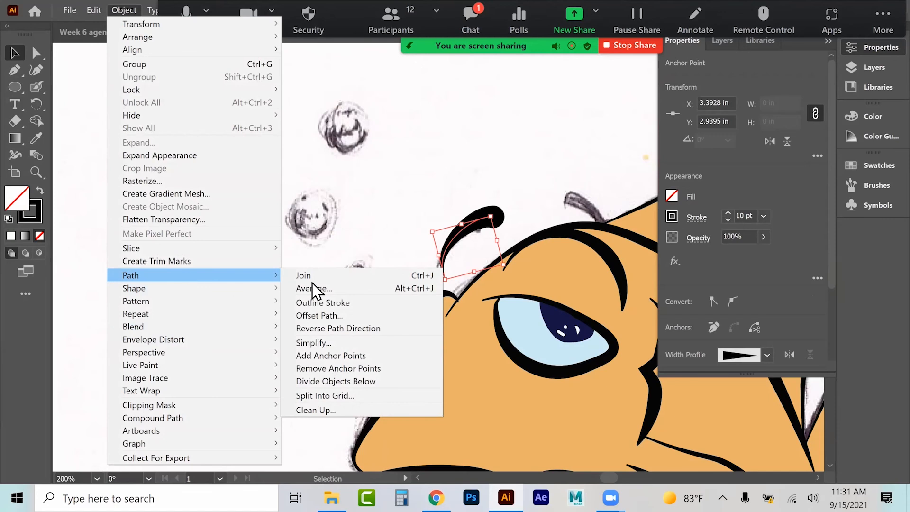
pyautogui.click(322, 303)
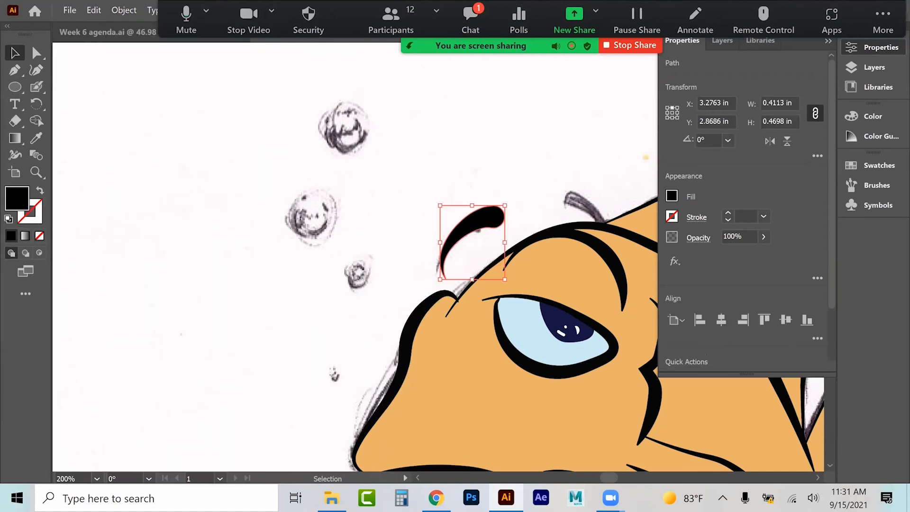
# Step: Make a vertically reflected copy of the outlined eyebrow with Reflect
pyautogui.click(439, 123)
pyautogui.press('a')
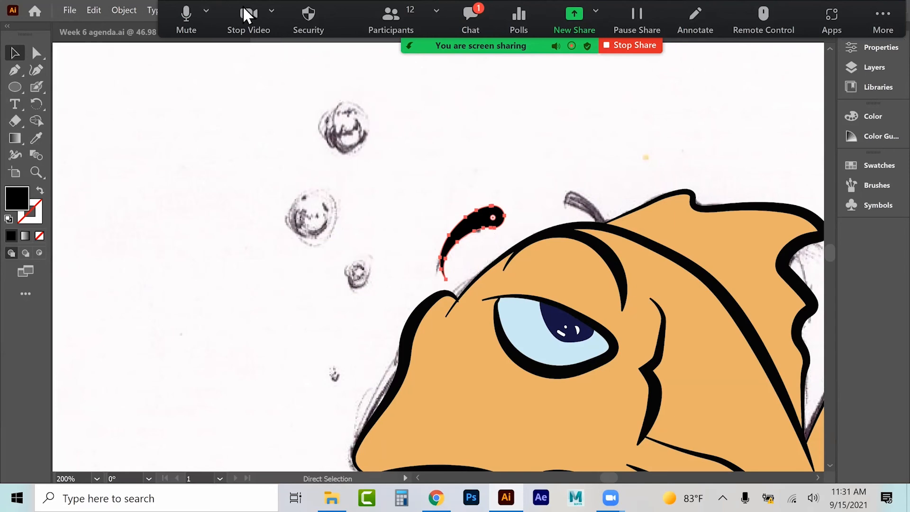
pyautogui.press('v')
pyautogui.click(120, 14)
pyautogui.moveTo(142, 24)
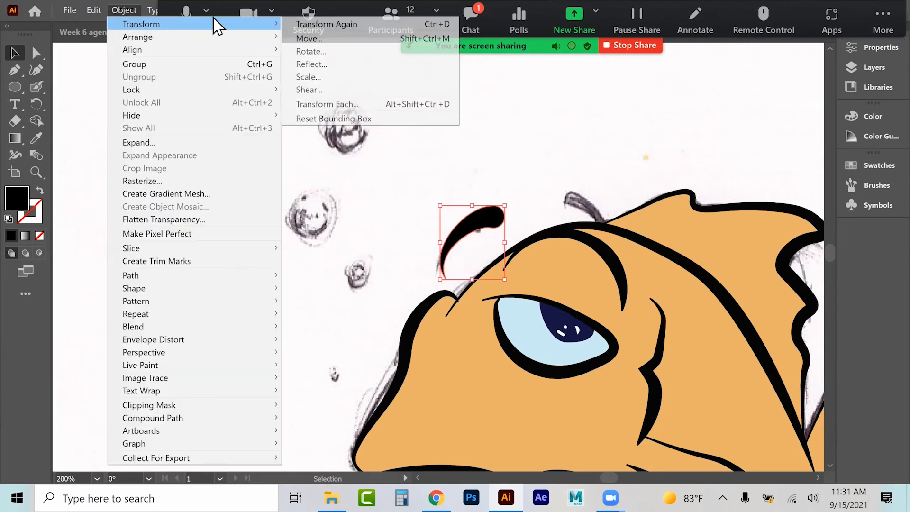
pyautogui.click(306, 64)
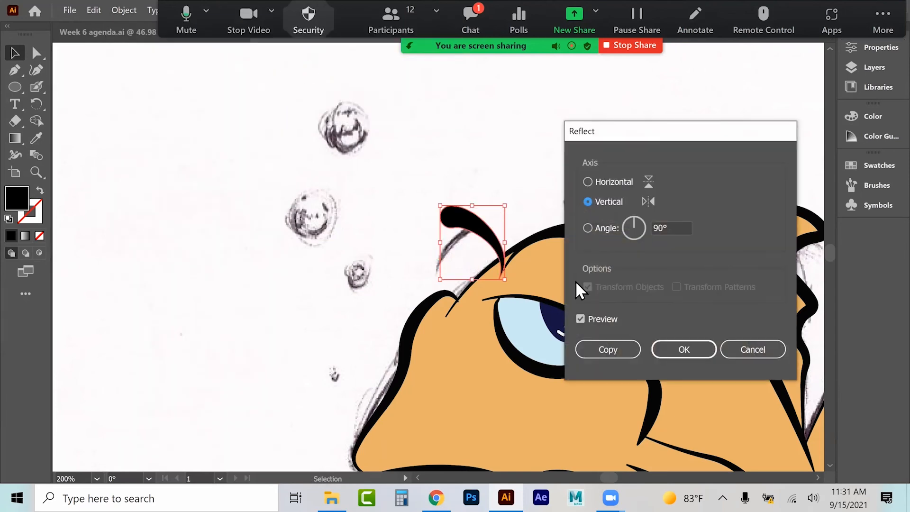
pyautogui.click(608, 349)
# Step: Move the reflected eyebrow copy to the right, above the fish's forehead ridge
pyautogui.moveTo(493, 239); pyautogui.dragTo(516, 229)
pyautogui.moveTo(585, 179); pyautogui.dragTo(586, 216)
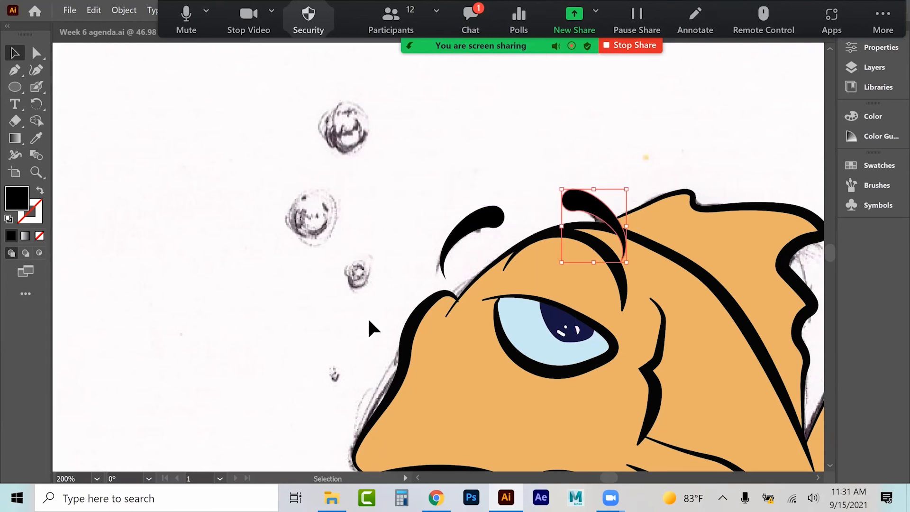
pyautogui.click(496, 176)
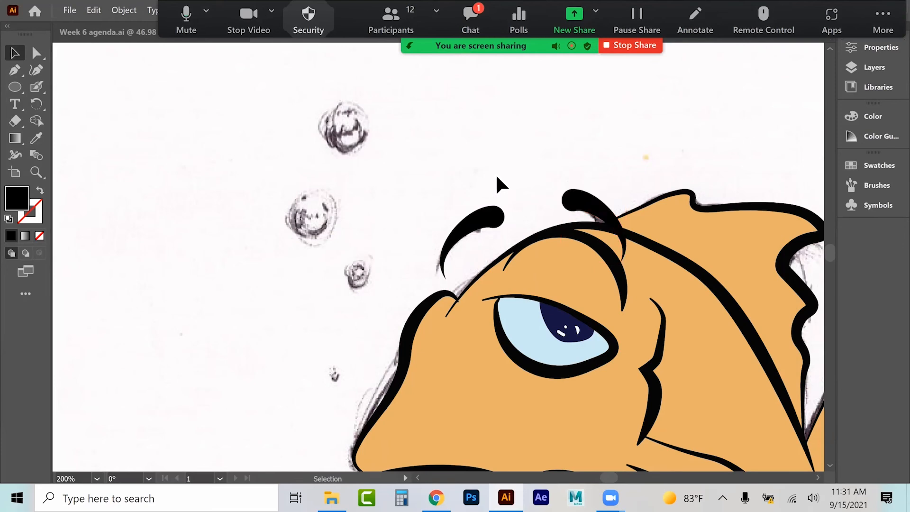
# Step: Rename Layer 3 to Highlight in the Layers panel
pyautogui.hotkey('ctrl', '-')
pyautogui.hotkey('ctrl', '-')
pyautogui.hotkey('ctrl', '-')
pyautogui.hotkey('ctrl', '-')
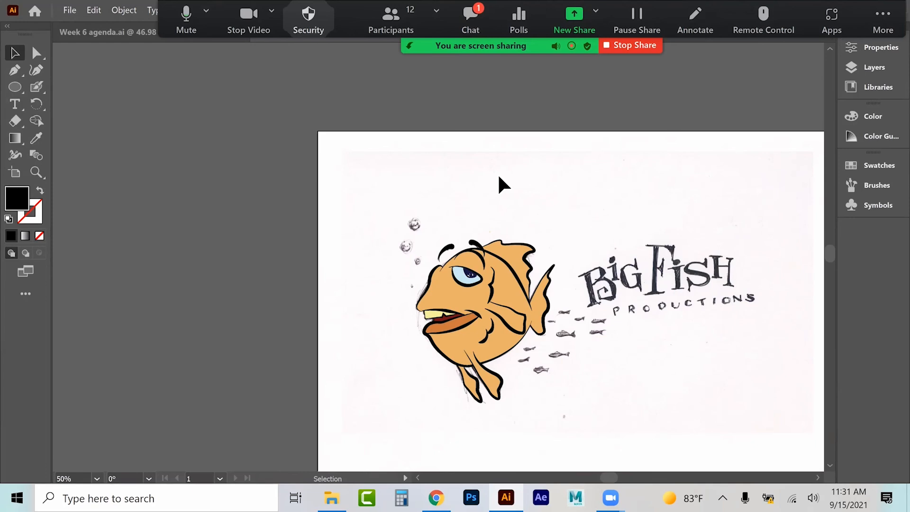
pyautogui.click(36, 173)
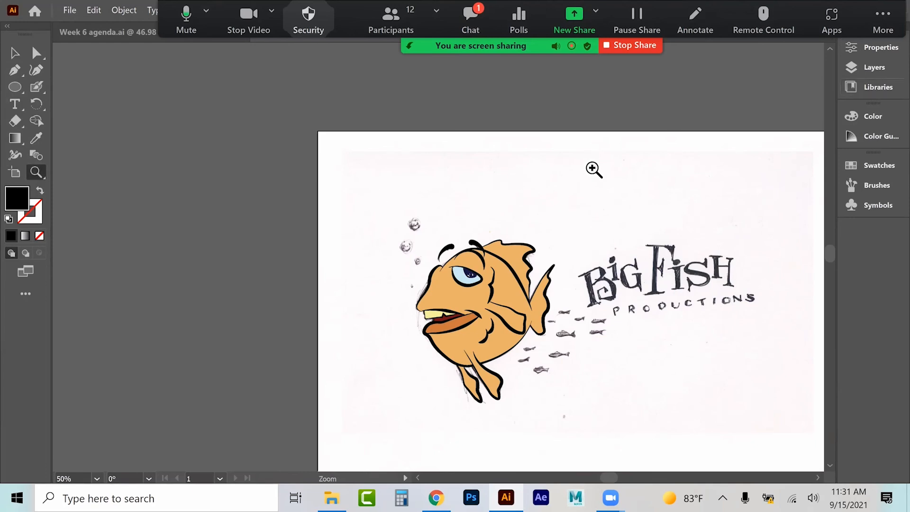
pyautogui.click(551, 321)
pyautogui.click(367, 264)
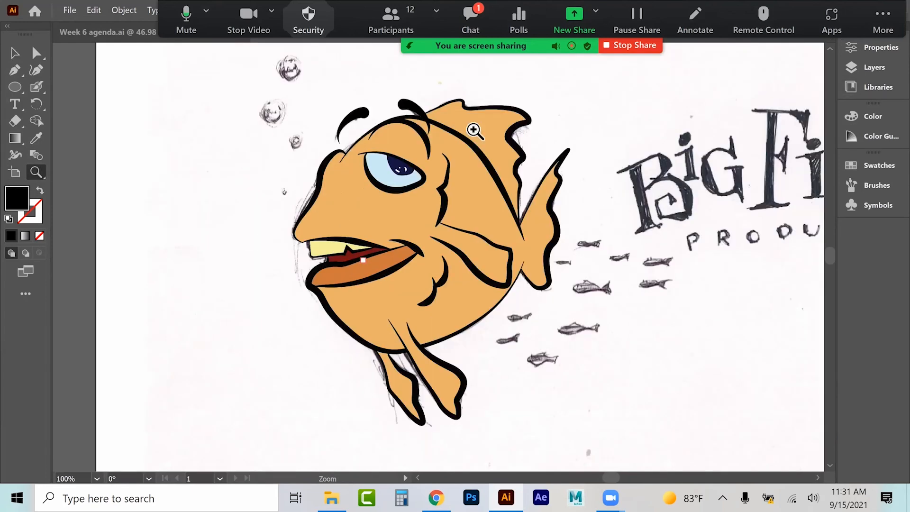
pyautogui.click(880, 47)
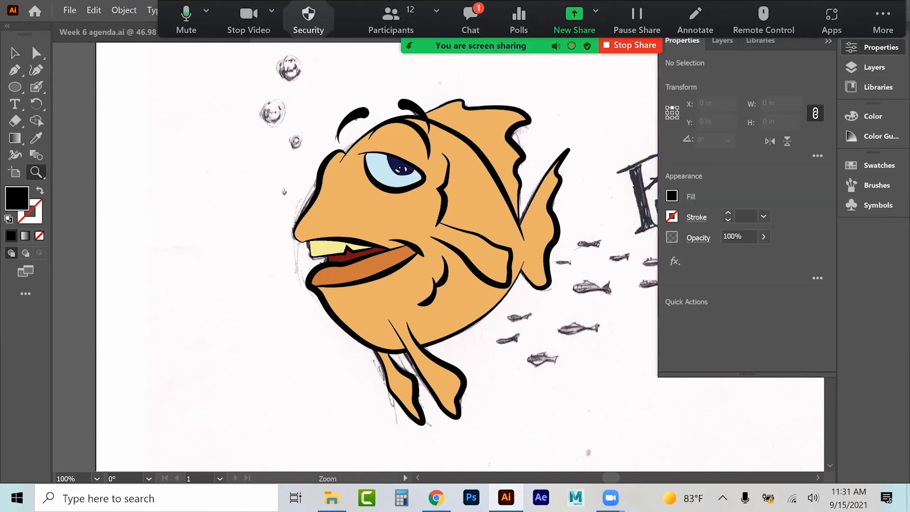
pyautogui.click(874, 67)
pyautogui.click(711, 77)
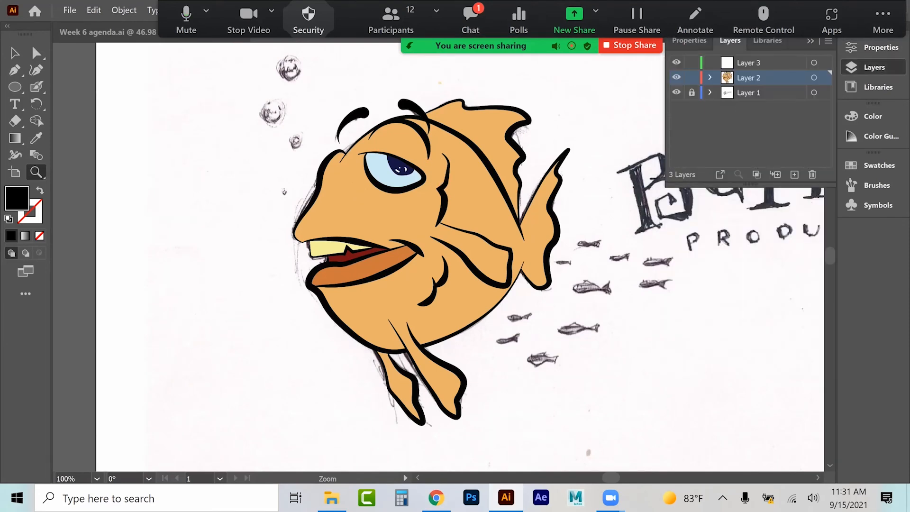
pyautogui.doubleClick(749, 63)
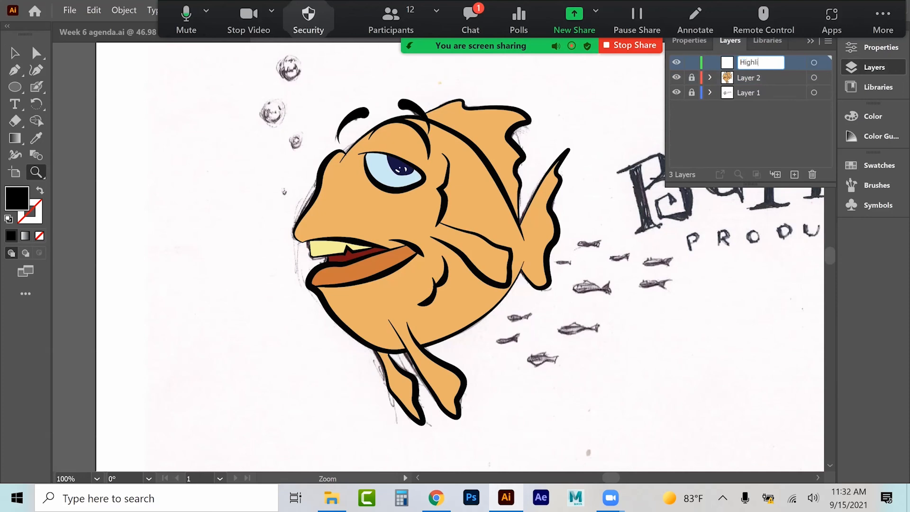
pyautogui.press('Return')
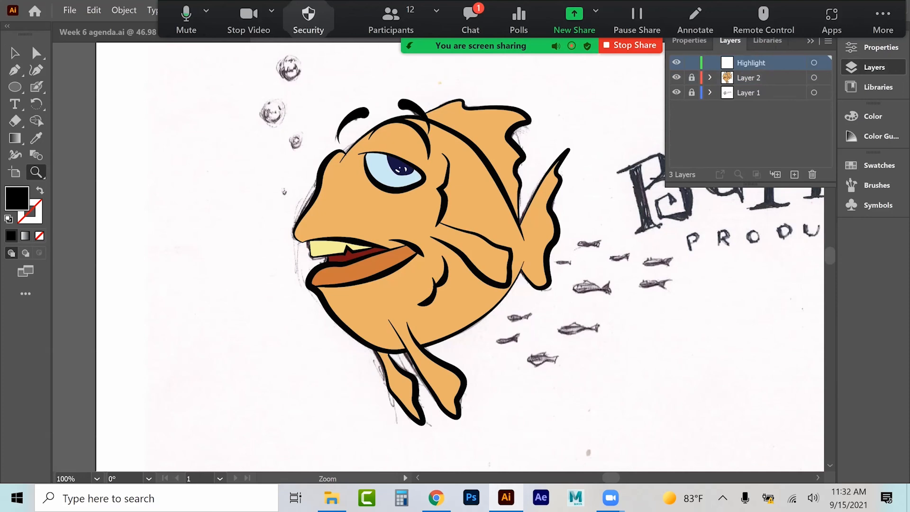
# Step: Add a new layer and name it Shadow
pyautogui.click(794, 175)
pyautogui.doubleClick(768, 63)
pyautogui.write('Shad')
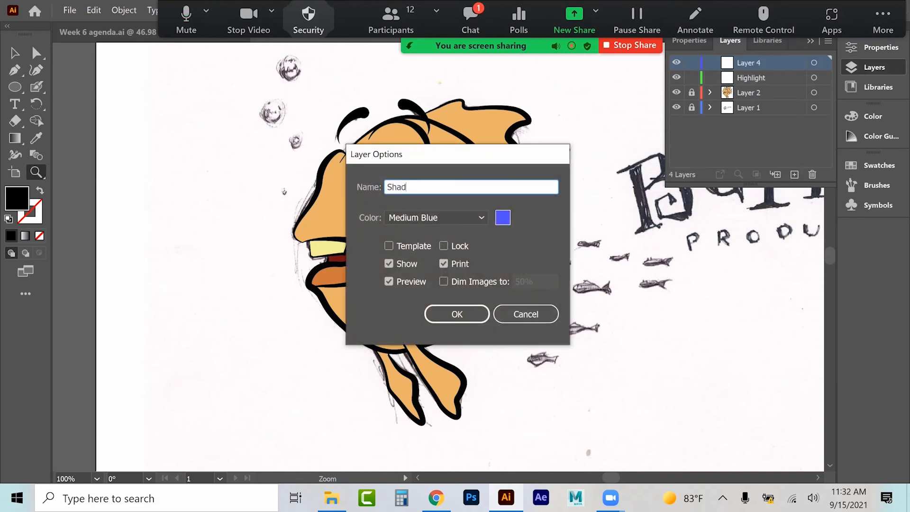
pyautogui.write('ow')
pyautogui.press('Return')
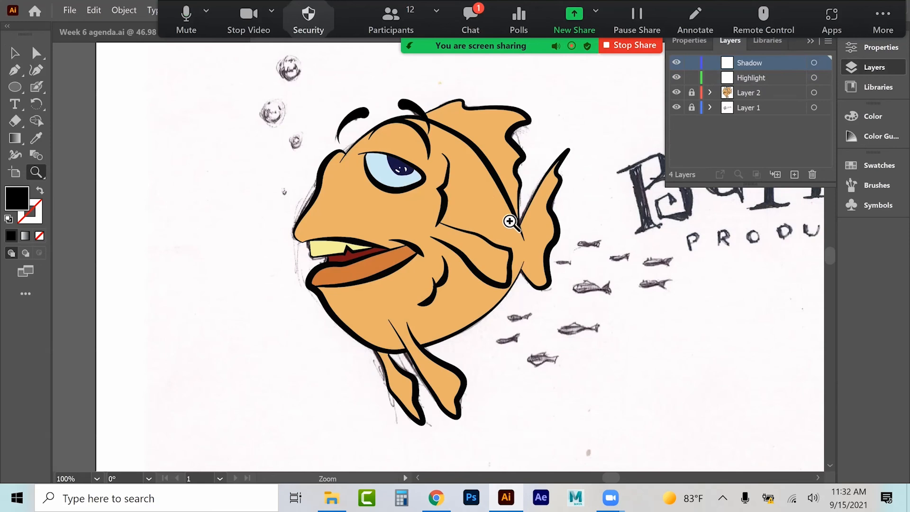
# Step: Select the Highlight layer and set the fill colour to white (ffffff)
pyautogui.click(760, 77)
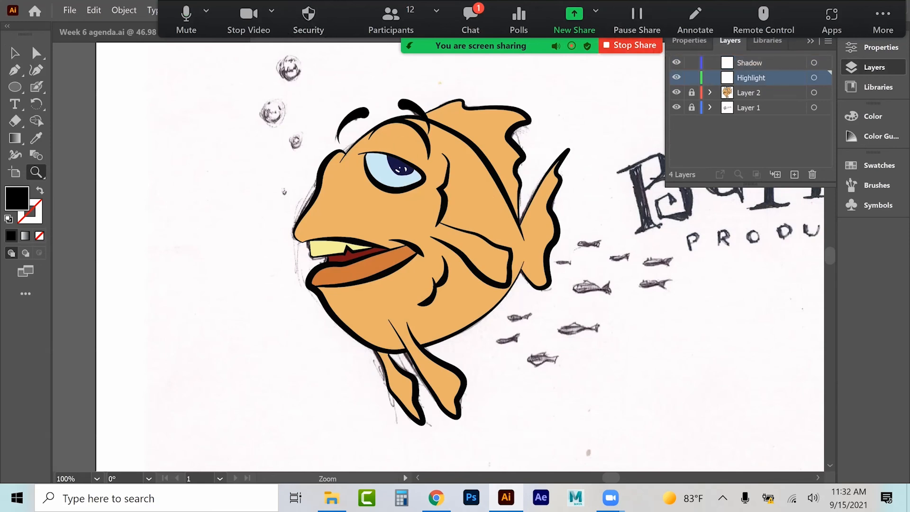
pyautogui.doubleClick(24, 203)
pyautogui.moveTo(491, 114); pyautogui.dragTo(464, 104)
pyautogui.click(807, 111)
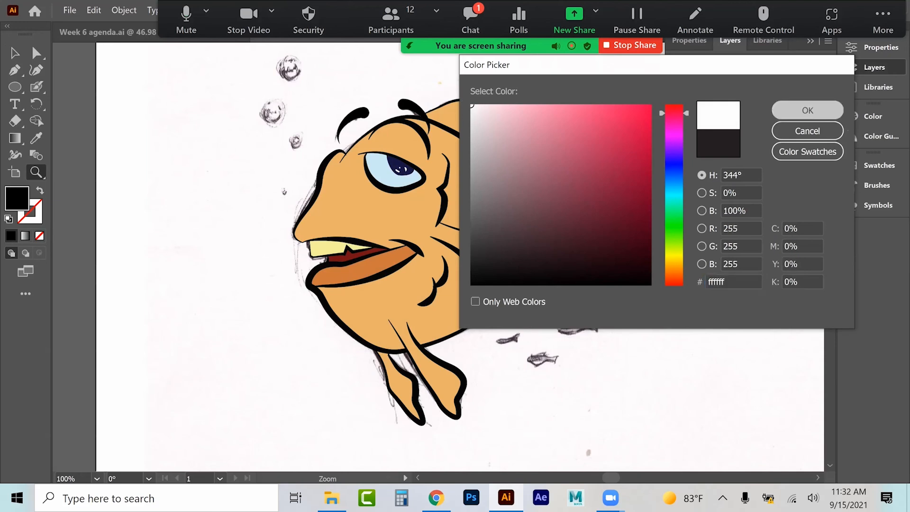
# Step: Pick the Blob Brush tool and set its size to 5 pt
pyautogui.click(36, 87)
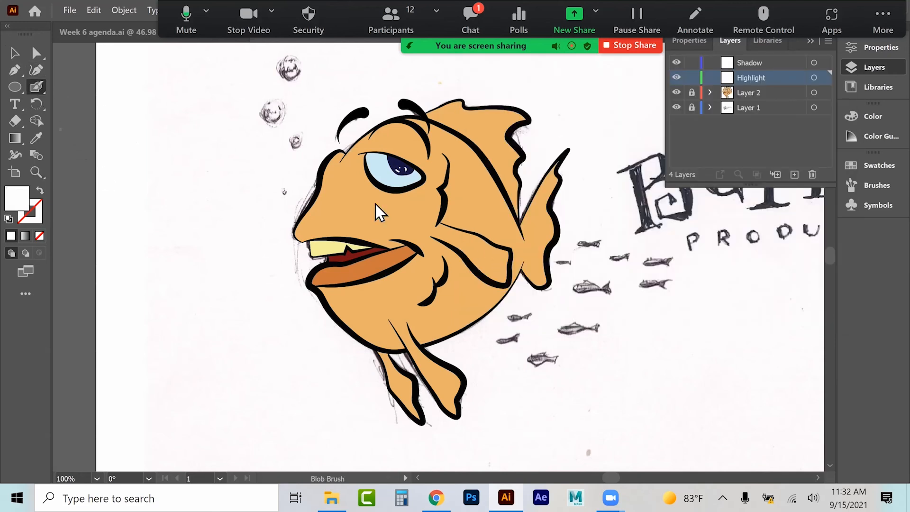
pyautogui.press('Return')
pyautogui.moveTo(524, 296); pyautogui.dragTo(526, 297)
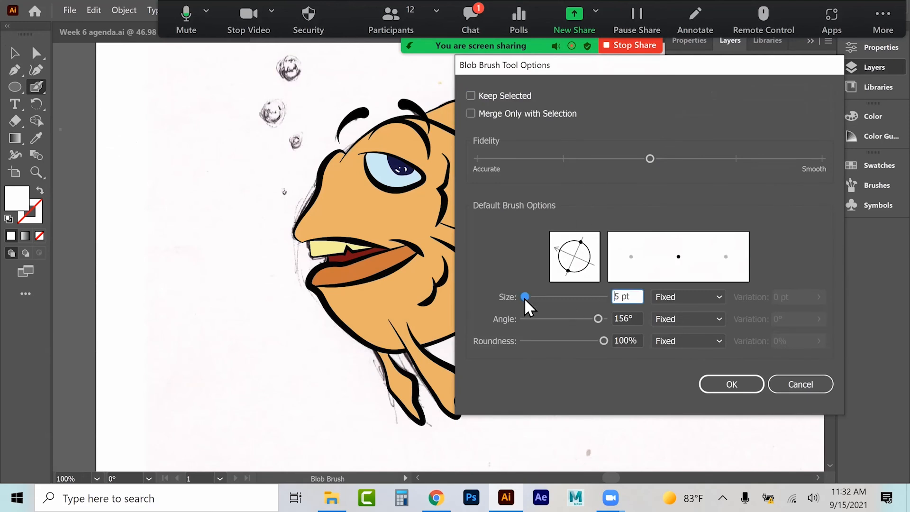
pyautogui.click(731, 385)
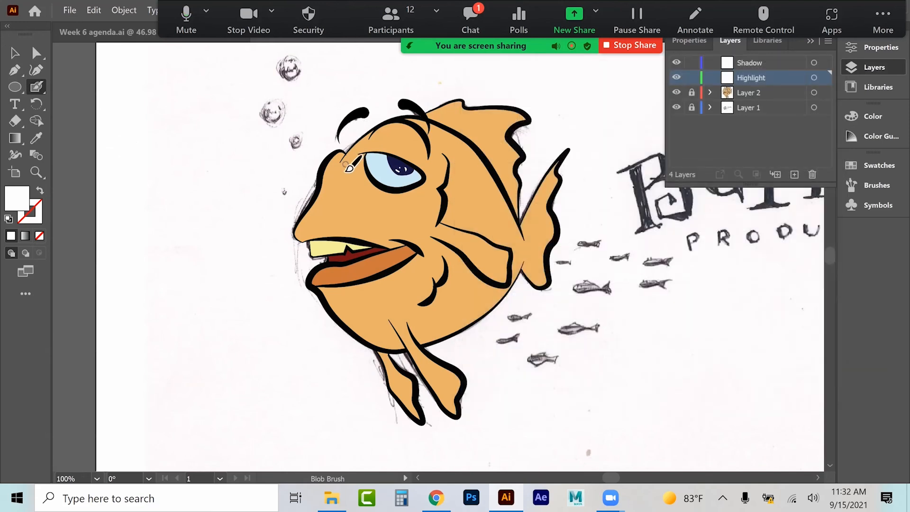
# Step: Paint white highlight strokes on the snout, around the eye and along the cheek line
pyautogui.hotkey('ctrl', '=')
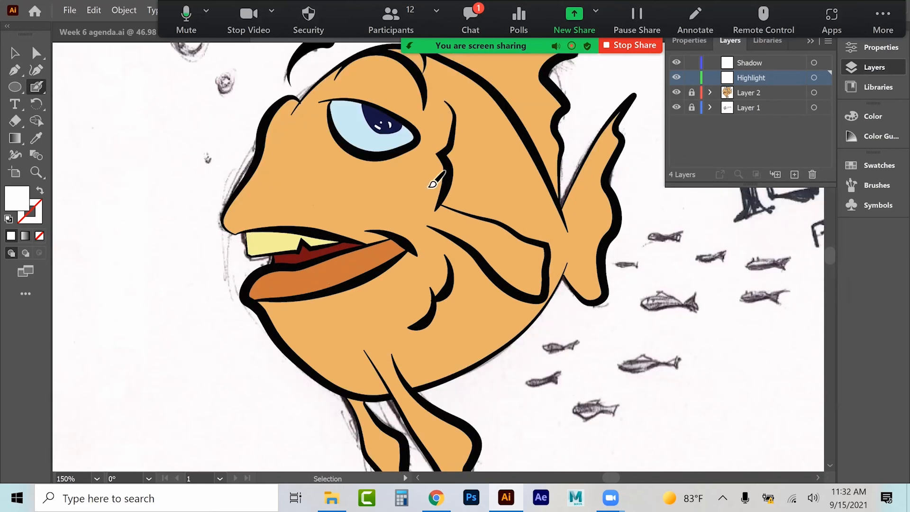
pyautogui.moveTo(249, 192)
pyautogui.mouseDown()
pyautogui.moveTo(231, 231)
pyautogui.moveTo(302, 220)
pyautogui.mouseUp()
pyautogui.moveTo(383, 243)
pyautogui.mouseDown()
pyautogui.moveTo(298, 204)
pyautogui.moveTo(294, 187)
pyautogui.moveTo(312, 133)
pyautogui.moveTo(289, 146)
pyautogui.moveTo(234, 214)
pyautogui.mouseUp()
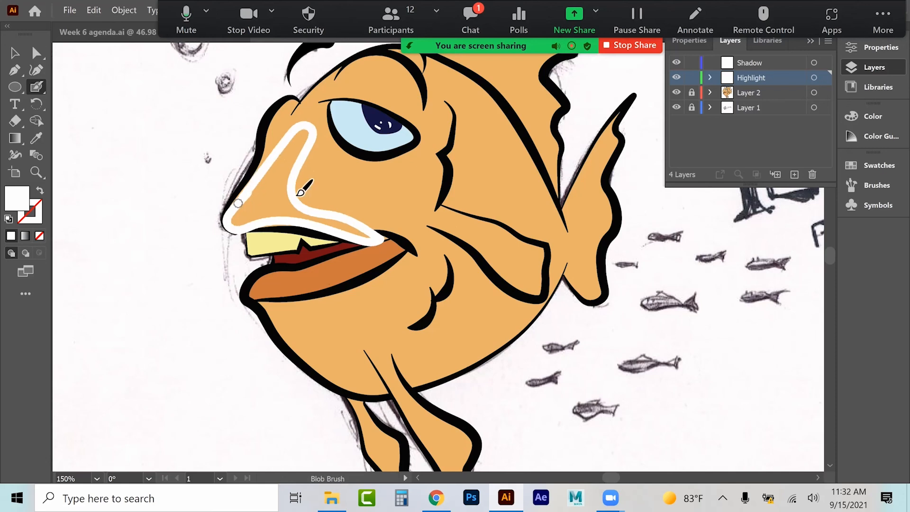
pyautogui.moveTo(337, 85)
pyautogui.mouseDown()
pyautogui.moveTo(361, 68)
pyautogui.moveTo(398, 71)
pyautogui.moveTo(419, 88)
pyautogui.moveTo(417, 110)
pyautogui.moveTo(364, 87)
pyautogui.moveTo(334, 87)
pyautogui.mouseUp()
pyautogui.moveTo(326, 151)
pyautogui.mouseDown()
pyautogui.moveTo(373, 193)
pyautogui.moveTo(412, 192)
pyautogui.moveTo(427, 172)
pyautogui.moveTo(355, 174)
pyautogui.moveTo(329, 152)
pyautogui.mouseUp()
pyautogui.moveTo(288, 112)
pyautogui.mouseDown()
pyautogui.moveTo(302, 109)
pyautogui.moveTo(276, 132)
pyautogui.mouseUp()
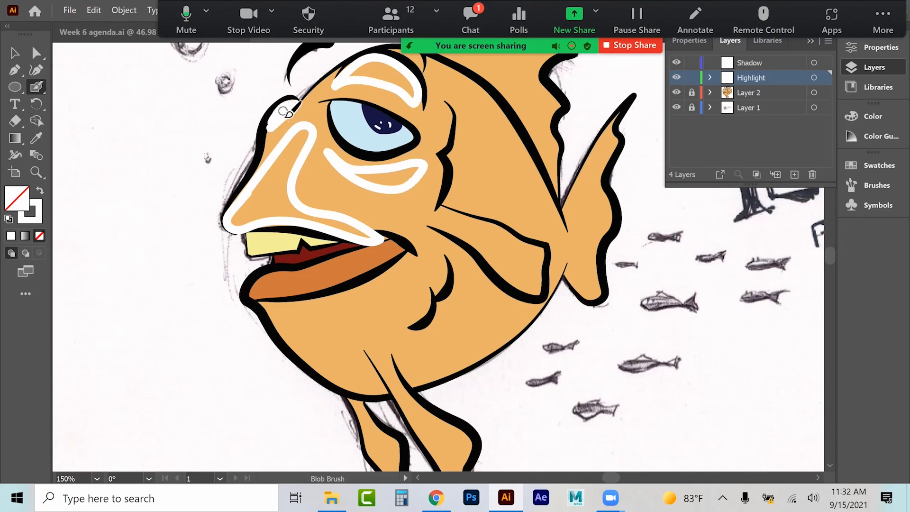
pyautogui.moveTo(438, 208)
pyautogui.mouseDown()
pyautogui.moveTo(501, 233)
pyautogui.moveTo(528, 255)
pyautogui.moveTo(548, 260)
pyautogui.moveTo(533, 253)
pyautogui.moveTo(545, 253)
pyautogui.moveTo(550, 286)
pyautogui.moveTo(444, 211)
pyautogui.moveTo(481, 219)
pyautogui.moveTo(441, 207)
pyautogui.mouseUp()
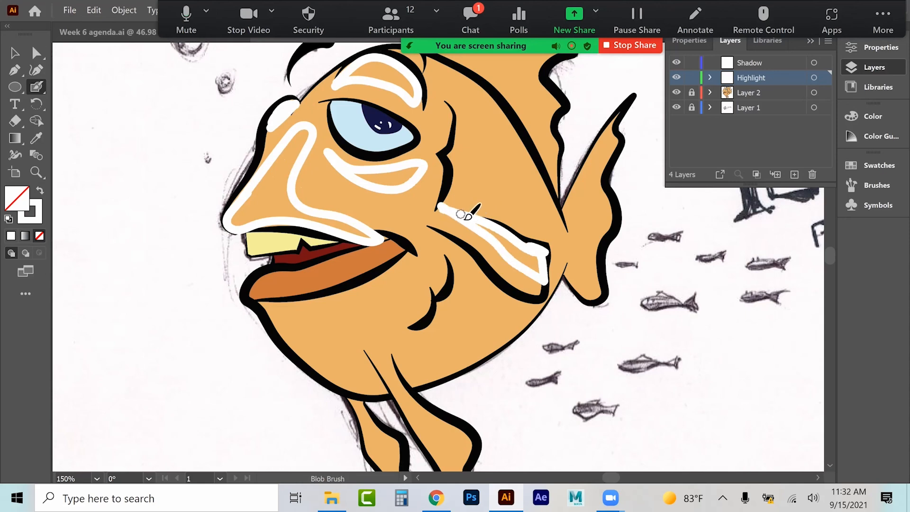
# Step: Paint white highlight strokes on the lower cheek, the bottom fins and along the lower lip
pyautogui.scroll(-5, 468, 216)
pyautogui.moveTo(426, 176)
pyautogui.mouseDown()
pyautogui.moveTo(416, 209)
pyautogui.moveTo(408, 207)
pyautogui.mouseUp()
pyautogui.moveTo(442, 145)
pyautogui.mouseDown()
pyautogui.moveTo(437, 172)
pyautogui.moveTo(453, 153)
pyautogui.mouseUp()
pyautogui.moveTo(406, 273)
pyautogui.mouseDown()
pyautogui.moveTo(475, 333)
pyautogui.moveTo(456, 328)
pyautogui.moveTo(465, 334)
pyautogui.moveTo(459, 321)
pyautogui.moveTo(465, 335)
pyautogui.moveTo(455, 336)
pyautogui.moveTo(443, 313)
pyautogui.mouseUp()
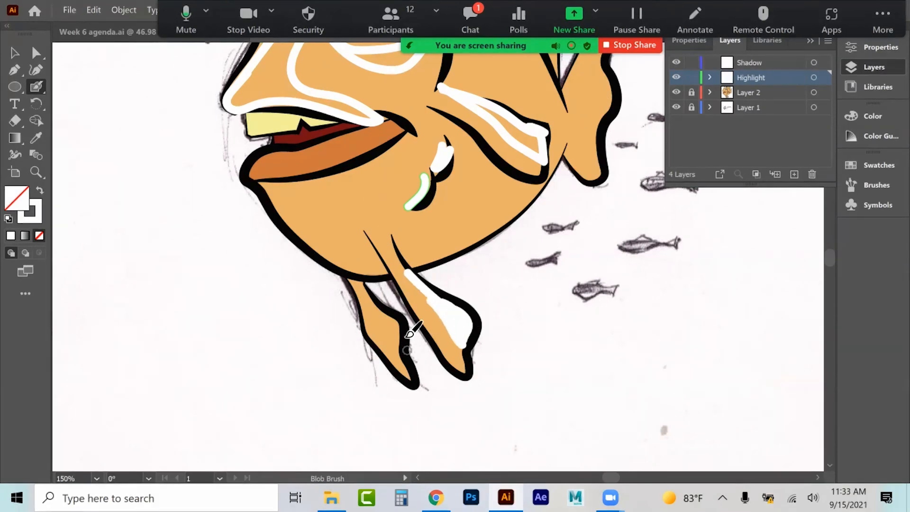
pyautogui.moveTo(407, 375); pyautogui.dragTo(410, 379)
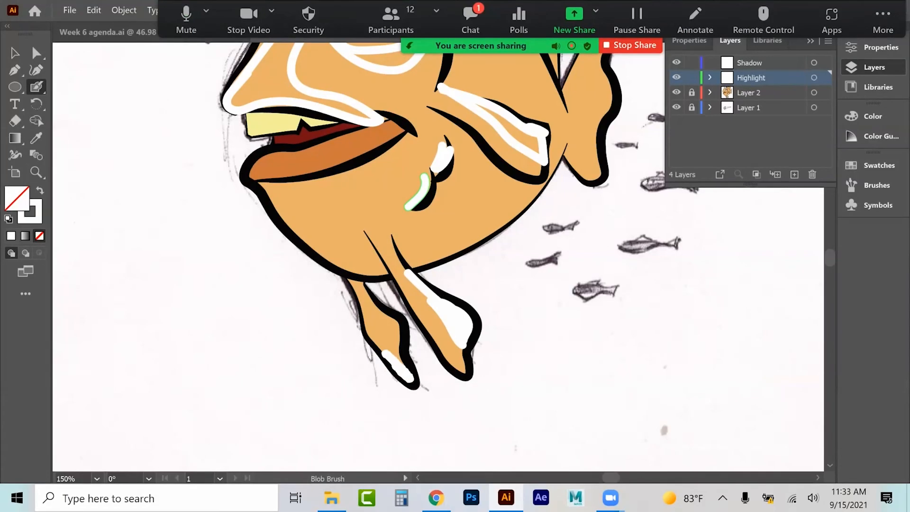
pyautogui.moveTo(383, 333); pyautogui.dragTo(373, 342)
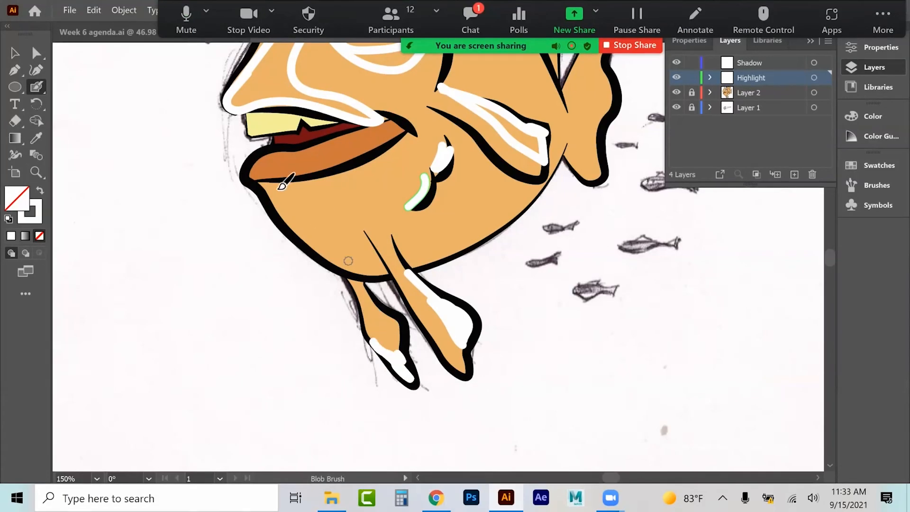
pyautogui.moveTo(269, 164)
pyautogui.mouseDown()
pyautogui.moveTo(299, 158)
pyautogui.moveTo(298, 168)
pyautogui.moveTo(345, 158)
pyautogui.moveTo(353, 146)
pyautogui.moveTo(358, 155)
pyautogui.moveTo(365, 142)
pyautogui.moveTo(312, 154)
pyautogui.mouseUp()
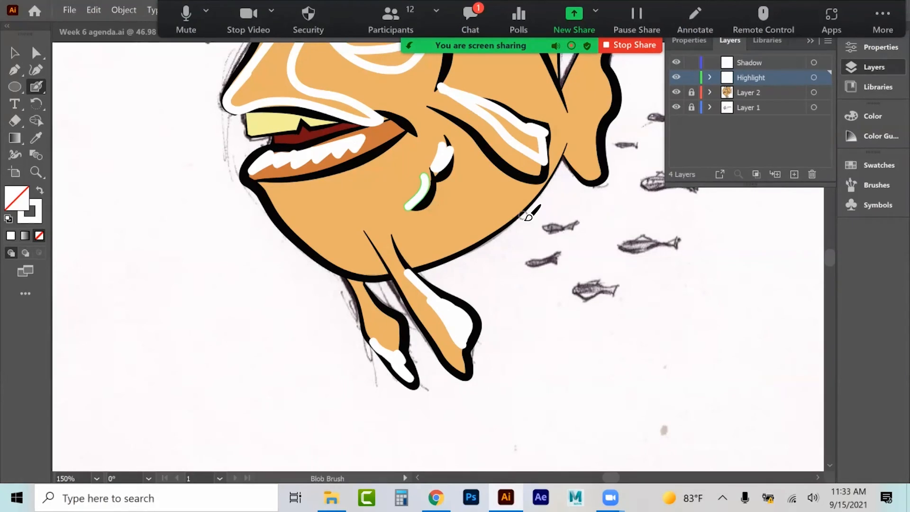
# Step: Paint white highlight strokes behind the eye, along the top fin and on the tail fin
pyautogui.scroll(5, 521, 197)
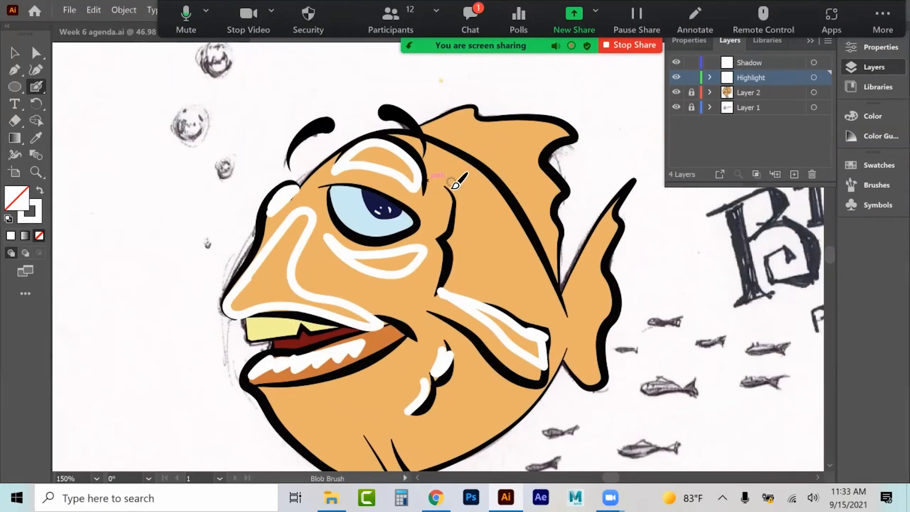
pyautogui.click(442, 193)
pyautogui.moveTo(443, 197)
pyautogui.mouseDown()
pyautogui.moveTo(441, 236)
pyautogui.moveTo(454, 230)
pyautogui.moveTo(436, 292)
pyautogui.mouseUp()
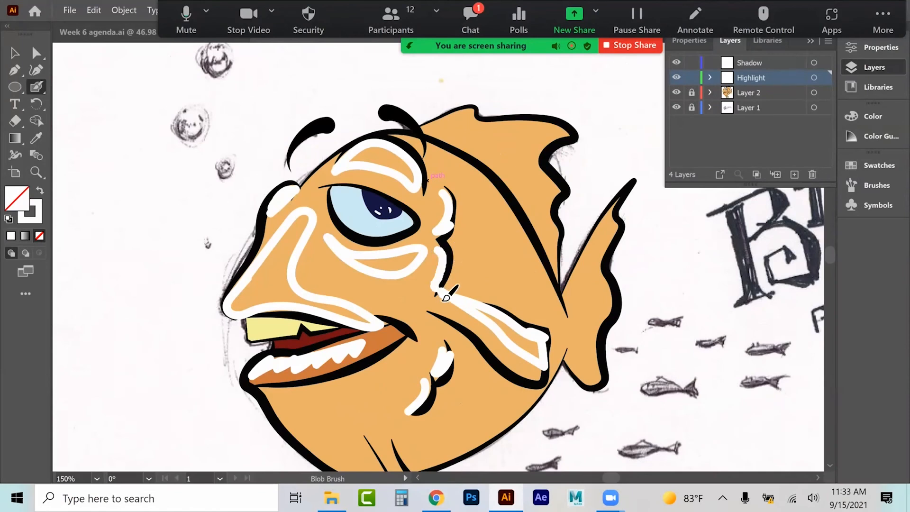
pyautogui.moveTo(438, 148)
pyautogui.mouseDown()
pyautogui.moveTo(505, 194)
pyautogui.moveTo(529, 234)
pyautogui.mouseUp()
pyautogui.moveTo(552, 277)
pyautogui.mouseDown()
pyautogui.moveTo(558, 298)
pyautogui.moveTo(527, 288)
pyautogui.moveTo(523, 253)
pyautogui.moveTo(475, 204)
pyautogui.moveTo(465, 174)
pyautogui.moveTo(445, 161)
pyautogui.mouseUp()
pyautogui.moveTo(426, 126)
pyautogui.mouseDown()
pyautogui.moveTo(477, 115)
pyautogui.moveTo(464, 124)
pyautogui.moveTo(577, 140)
pyautogui.mouseUp()
pyautogui.moveTo(519, 139)
pyautogui.mouseDown()
pyautogui.moveTo(491, 132)
pyautogui.moveTo(558, 139)
pyautogui.moveTo(457, 126)
pyautogui.moveTo(476, 133)
pyautogui.moveTo(493, 122)
pyautogui.mouseUp()
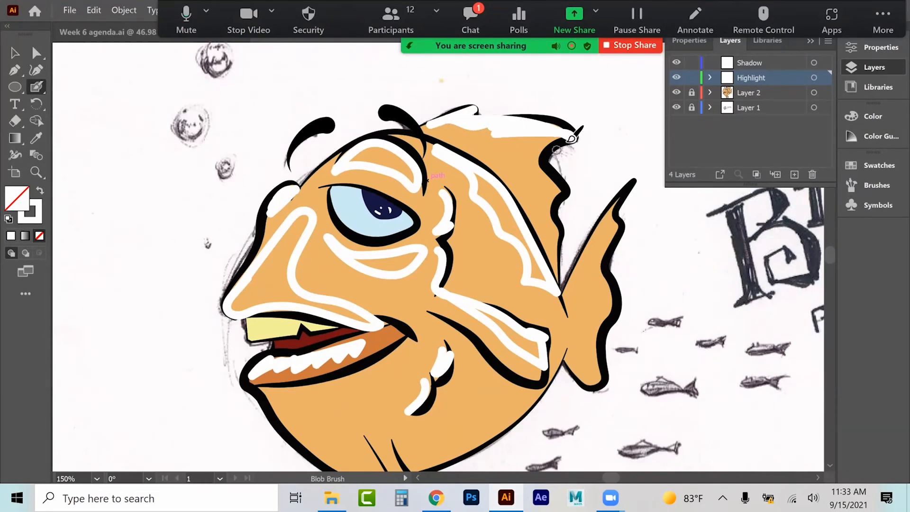
pyautogui.moveTo(537, 161)
pyautogui.mouseDown()
pyautogui.moveTo(562, 187)
pyautogui.moveTo(552, 191)
pyautogui.moveTo(544, 166)
pyautogui.moveTo(521, 161)
pyautogui.moveTo(567, 138)
pyautogui.mouseUp()
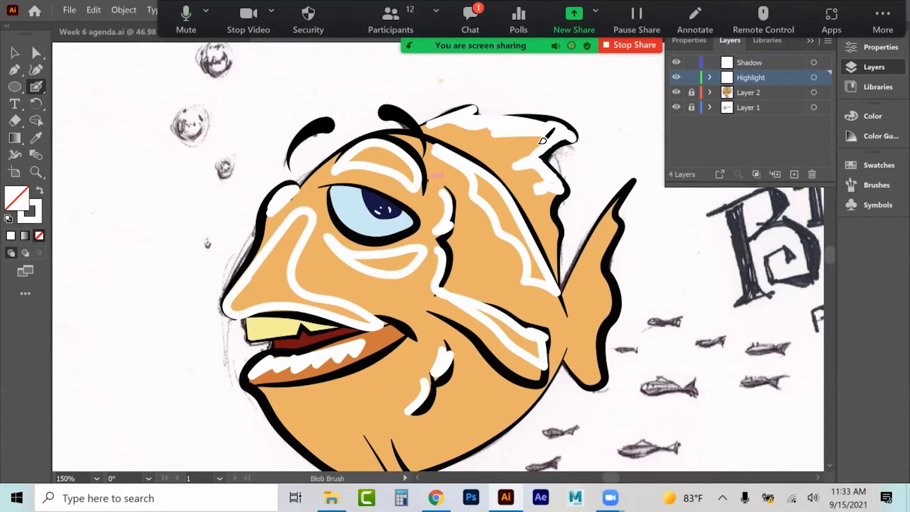
pyautogui.moveTo(561, 193); pyautogui.dragTo(549, 205)
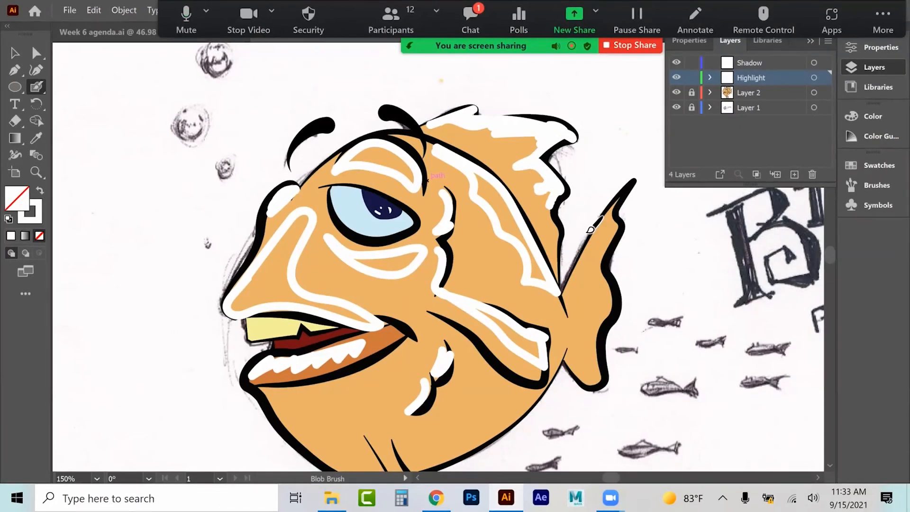
pyautogui.moveTo(618, 203)
pyautogui.mouseDown()
pyautogui.moveTo(589, 234)
pyautogui.moveTo(571, 285)
pyautogui.mouseUp()
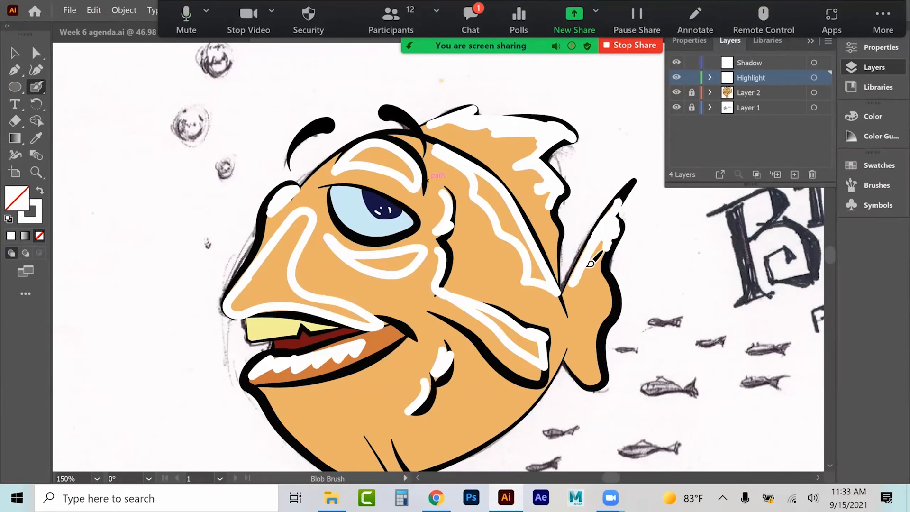
pyautogui.moveTo(613, 297)
pyautogui.mouseDown()
pyautogui.moveTo(588, 324)
pyautogui.moveTo(606, 306)
pyautogui.mouseUp()
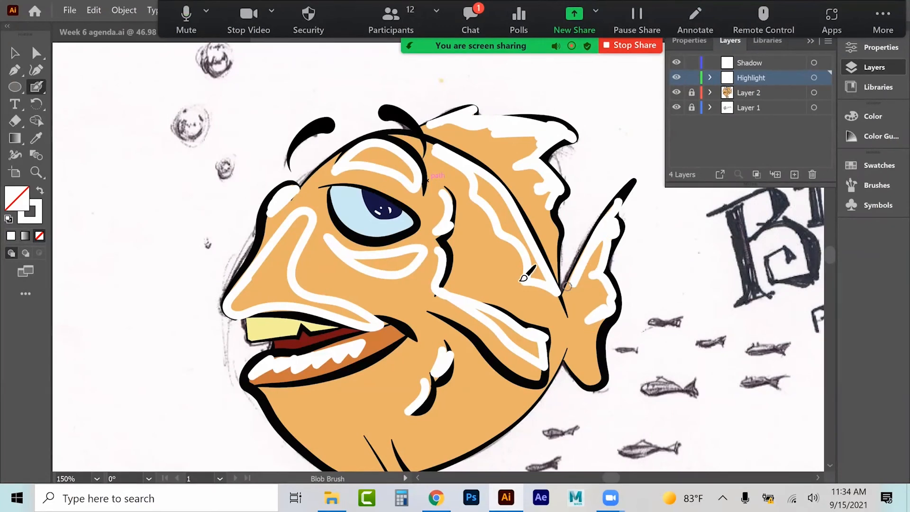
pyautogui.scroll(-5, 523, 277)
pyautogui.click(14, 52)
pyautogui.click(305, 186)
pyautogui.keyDown('shift'); pyautogui.click(449, 176); pyautogui.keyUp('shift')
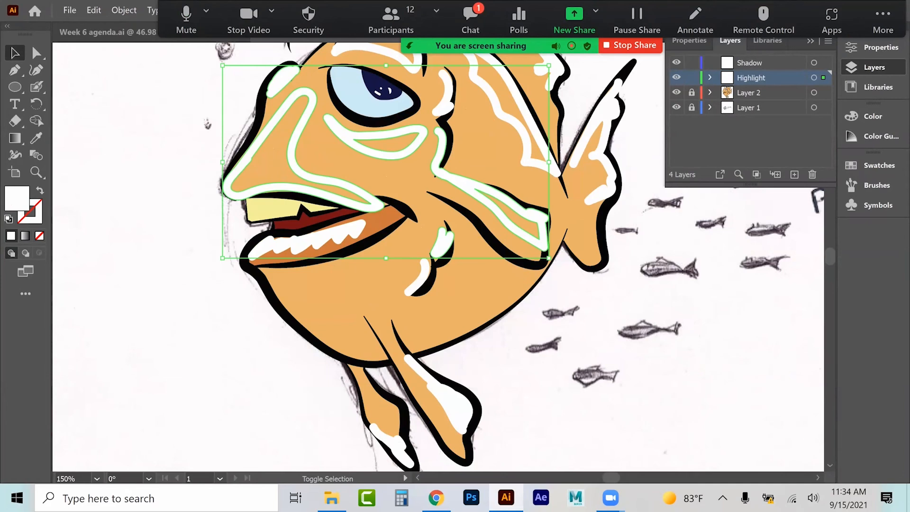
pyautogui.scroll(3, 474, 311)
pyautogui.keyDown('shift'); pyautogui.click(362, 114); pyautogui.keyUp('shift')
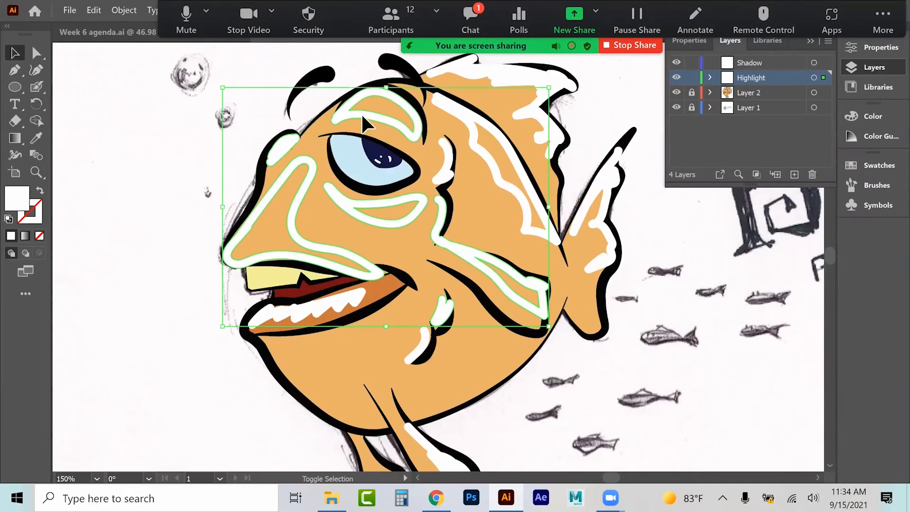
pyautogui.keyDown('shift'); pyautogui.click(493, 165); pyautogui.keyUp('shift')
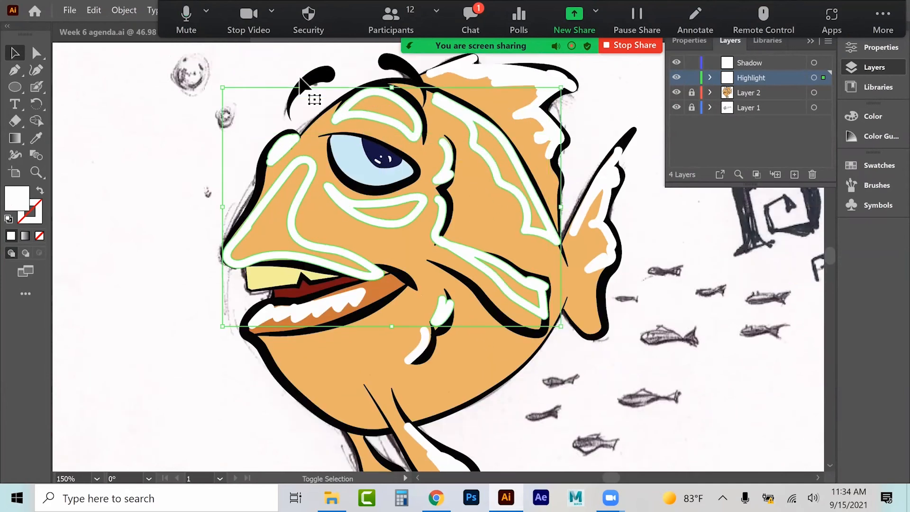
pyautogui.rightClick(414, 120)
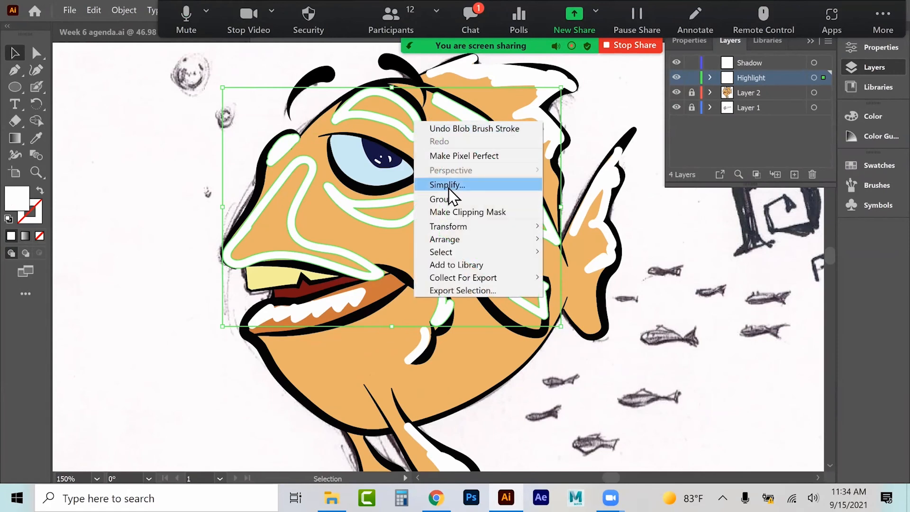
pyautogui.click(193, 179)
# Step: Ungroup the highlight strokes around the snout
pyautogui.click(305, 166)
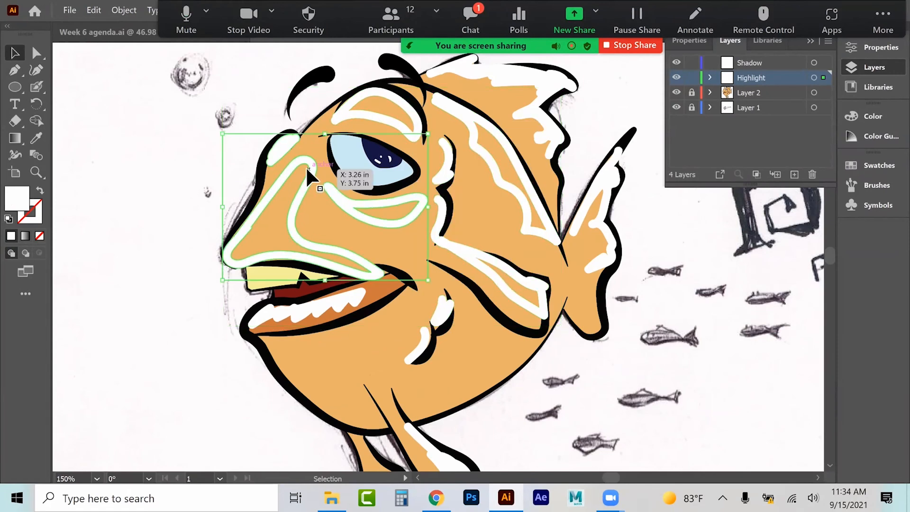
pyautogui.rightClick(306, 166)
pyautogui.click(343, 256)
pyautogui.click(183, 199)
pyautogui.click(313, 166)
pyautogui.rightClick(313, 167)
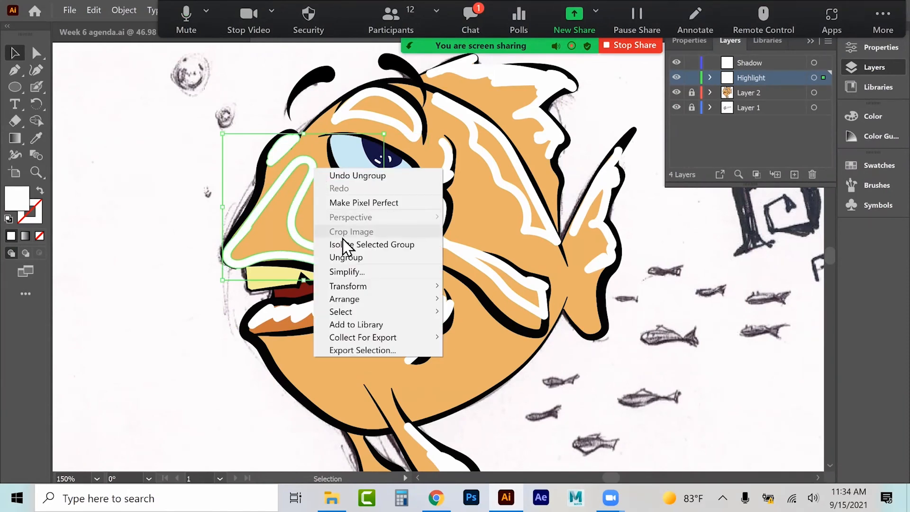
pyautogui.click(342, 257)
# Step: Release the snout highlight's compound path and delete its inner outline to make it a solid shape
pyautogui.click(230, 217)
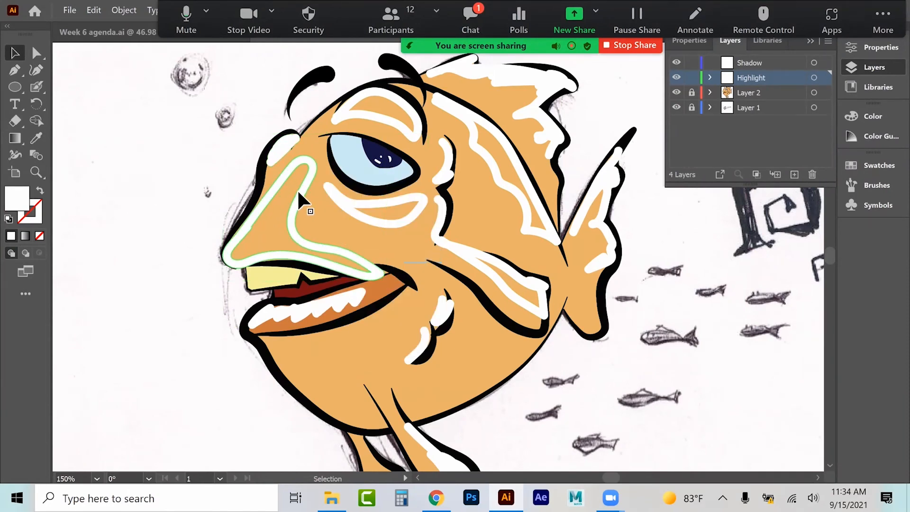
pyautogui.click(308, 180)
pyautogui.rightClick(309, 183)
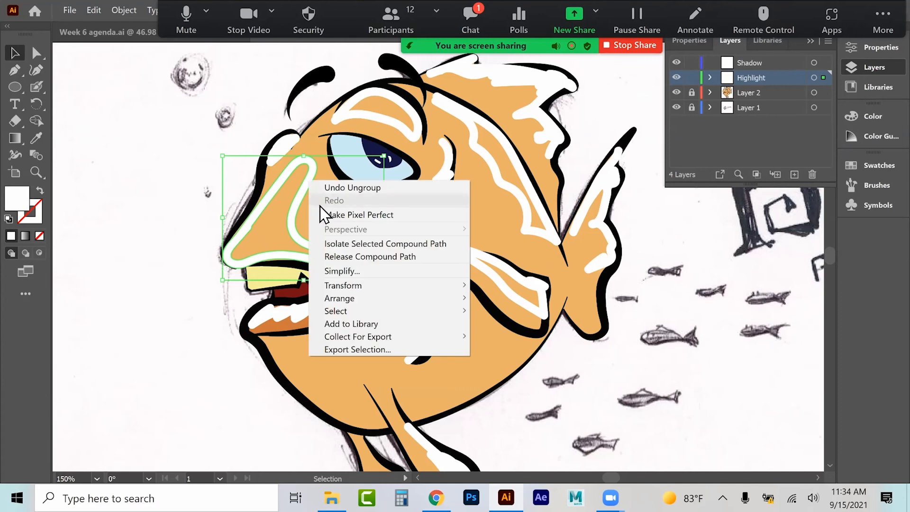
pyautogui.click(328, 256)
pyautogui.click(189, 253)
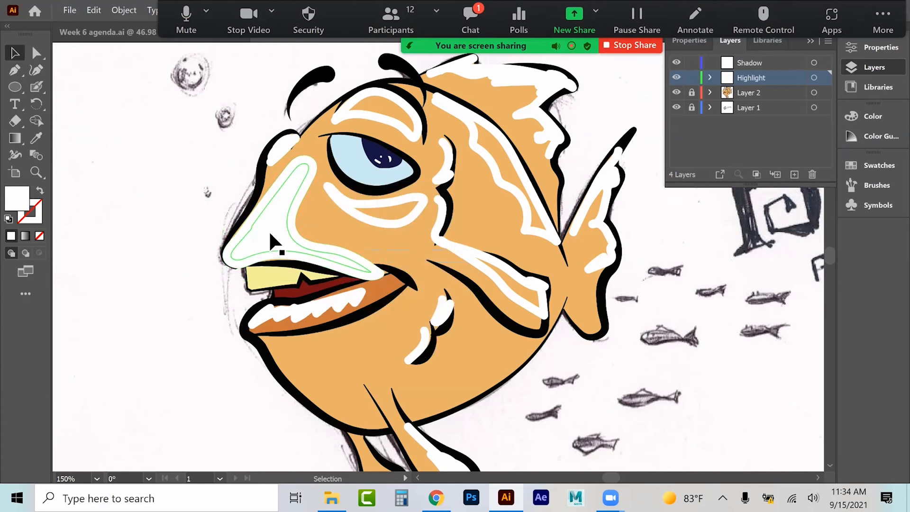
pyautogui.click(269, 233)
pyautogui.moveTo(269, 234); pyautogui.dragTo(182, 233)
pyautogui.press('Delete')
# Step: Release the compound path of the highlight under the eye and delete its inner outline
pyautogui.click(287, 222)
pyautogui.moveTo(274, 230); pyautogui.dragTo(276, 226)
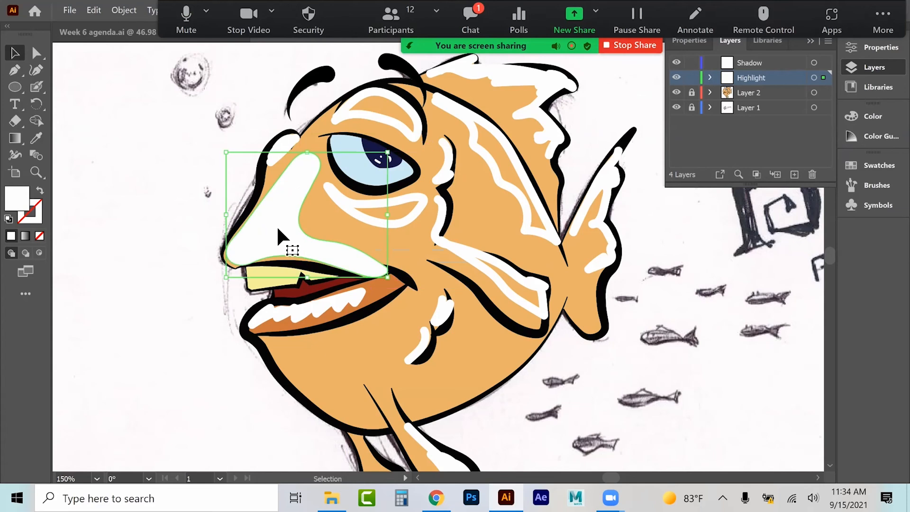
pyautogui.click(337, 203)
pyautogui.rightClick(336, 203)
pyautogui.click(367, 271)
pyautogui.click(405, 252)
pyautogui.click(393, 219)
pyautogui.press('Delete')
# Step: Release the compound path of the highlight above the eye and delete its inner outline
pyautogui.click(391, 121)
pyautogui.rightClick(393, 122)
pyautogui.click(423, 199)
pyautogui.click(372, 107)
pyautogui.press('Delete')
# Step: Release the compound path of the highlight behind the eye
pyautogui.click(474, 146)
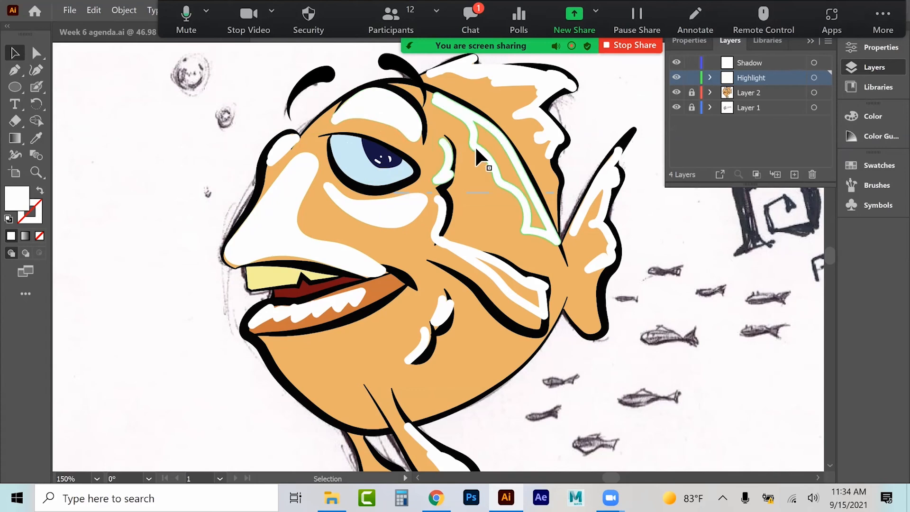
pyautogui.rightClick(475, 147)
pyautogui.click(520, 242)
pyautogui.click(582, 199)
pyautogui.rightClick(496, 166)
pyautogui.click(529, 241)
pyautogui.click(585, 132)
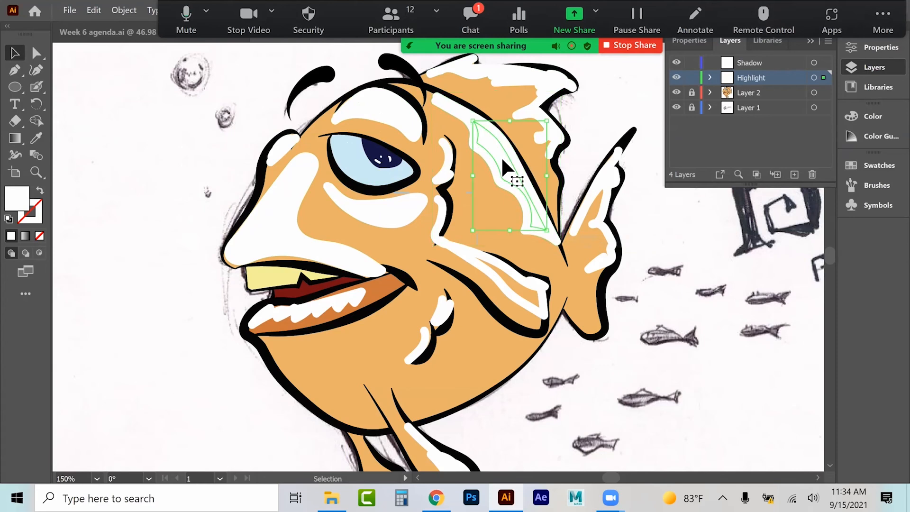
# Step: Release the compound path of the highlight on the fish's side and delete its inner outline
pyautogui.click(508, 303)
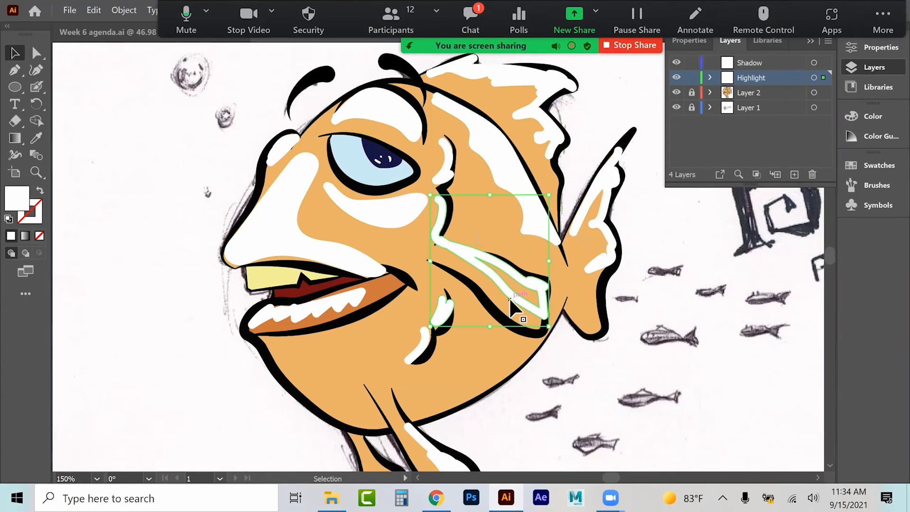
pyautogui.rightClick(509, 299)
pyautogui.click(541, 199)
pyautogui.click(584, 164)
pyautogui.rightClick(498, 278)
pyautogui.click(559, 357)
pyautogui.click(584, 118)
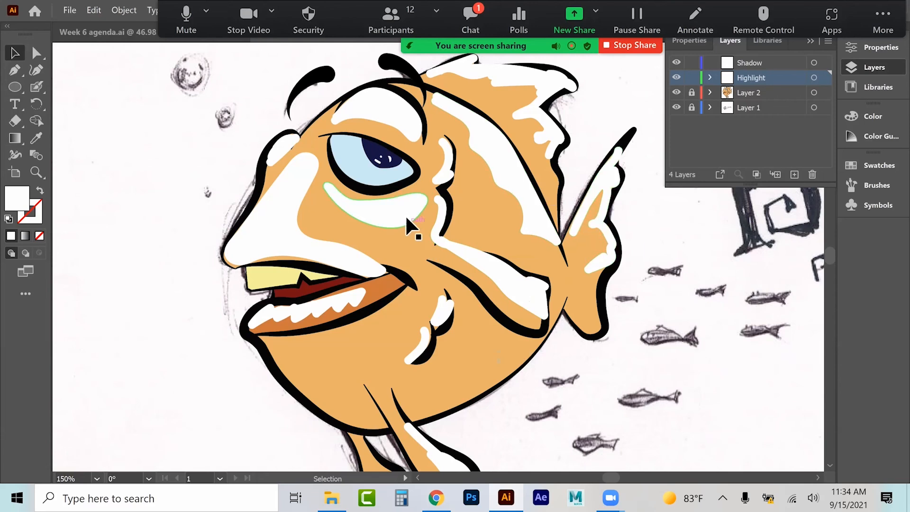
pyautogui.scroll(-3, 415, 222)
pyautogui.scroll(3, 394, 234)
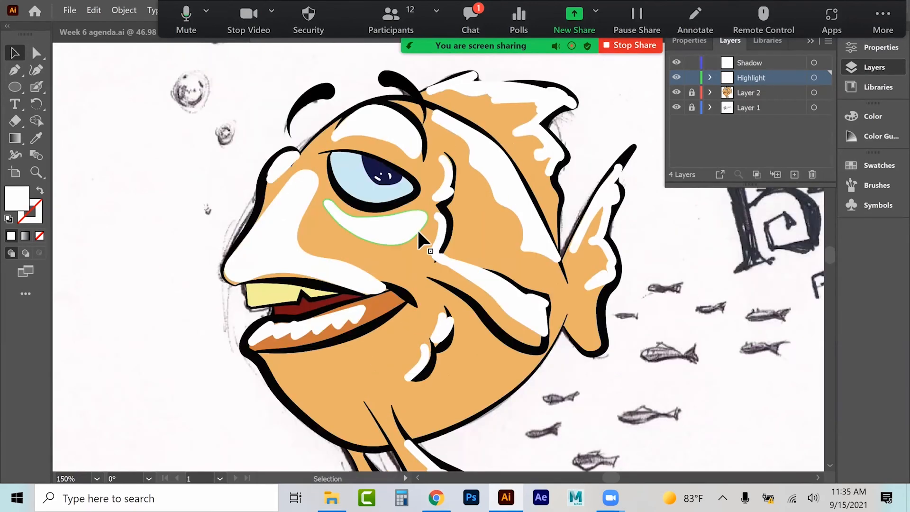
pyautogui.hotkey('ctrl', '-')
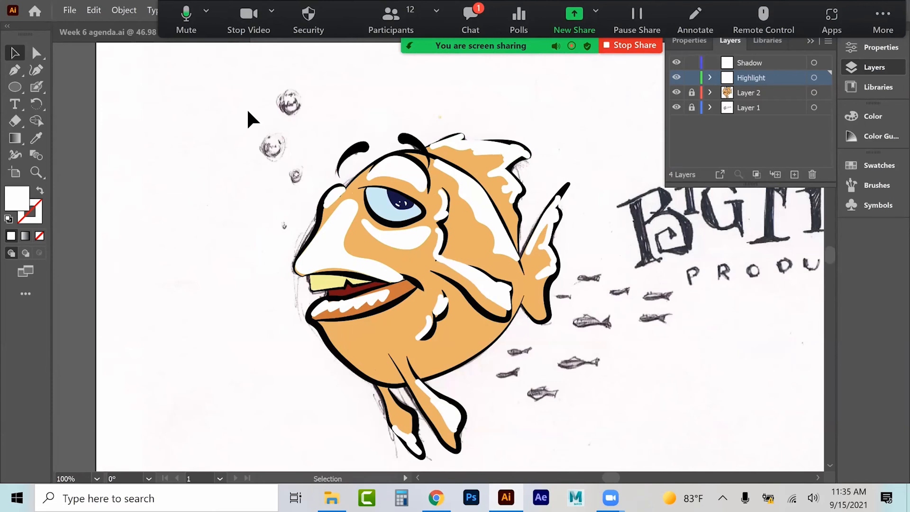
pyautogui.moveTo(241, 109); pyautogui.dragTo(616, 473)
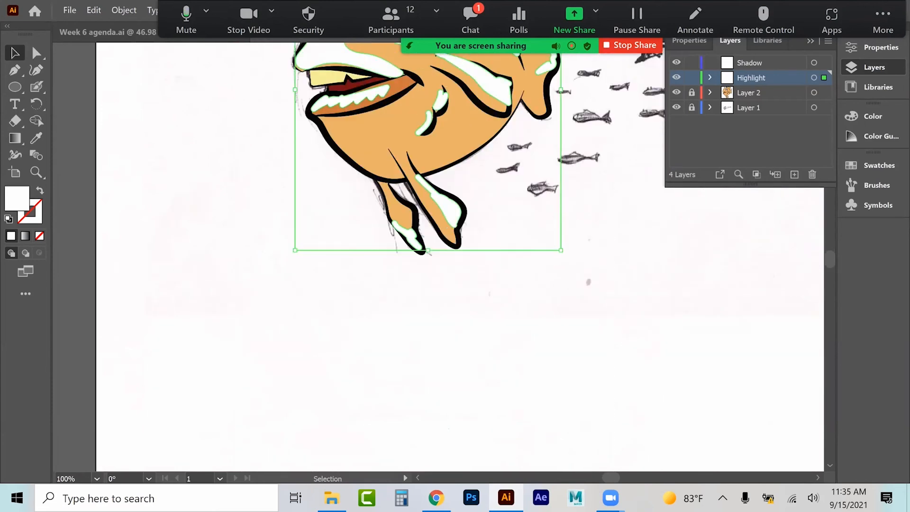
pyautogui.scroll(4, 460, 257)
pyautogui.scroll(4, 172, 134)
pyautogui.click(172, 134)
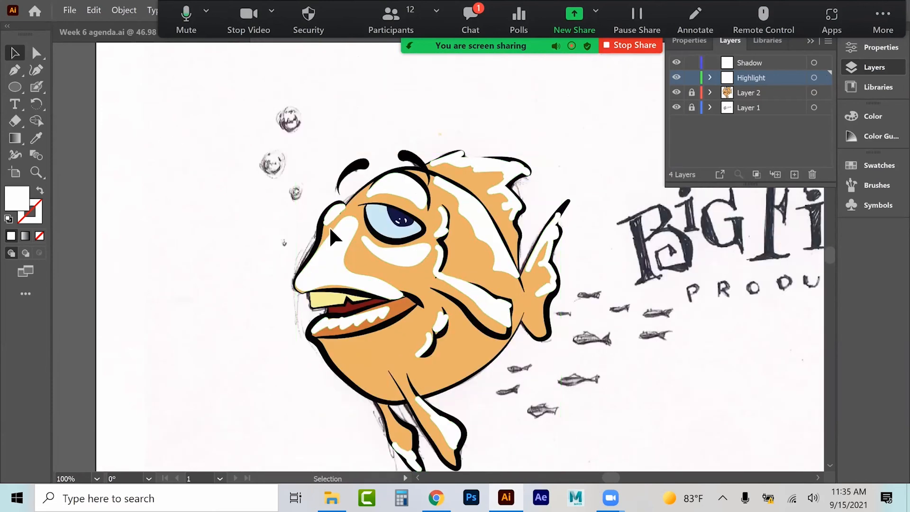
# Step: Select the snout highlight, then select all objects sharing its white fill colour
pyautogui.click(348, 225)
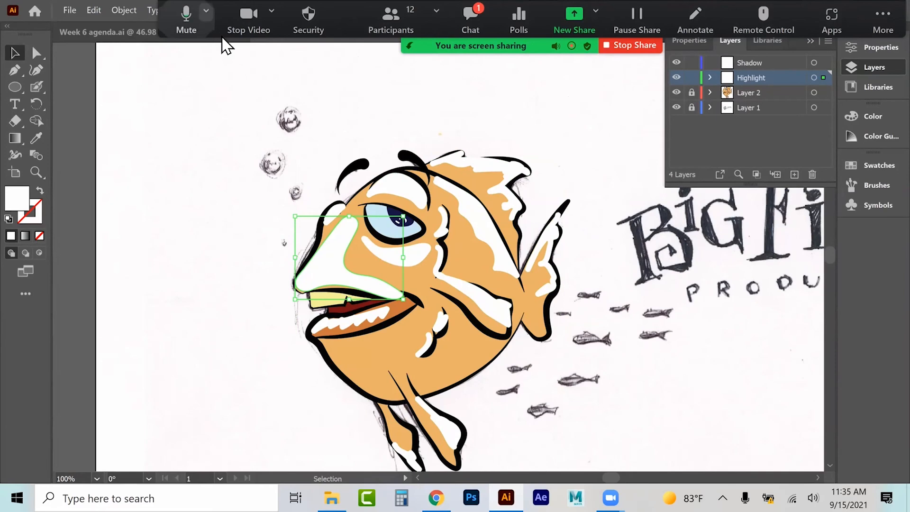
pyautogui.click(471, 14)
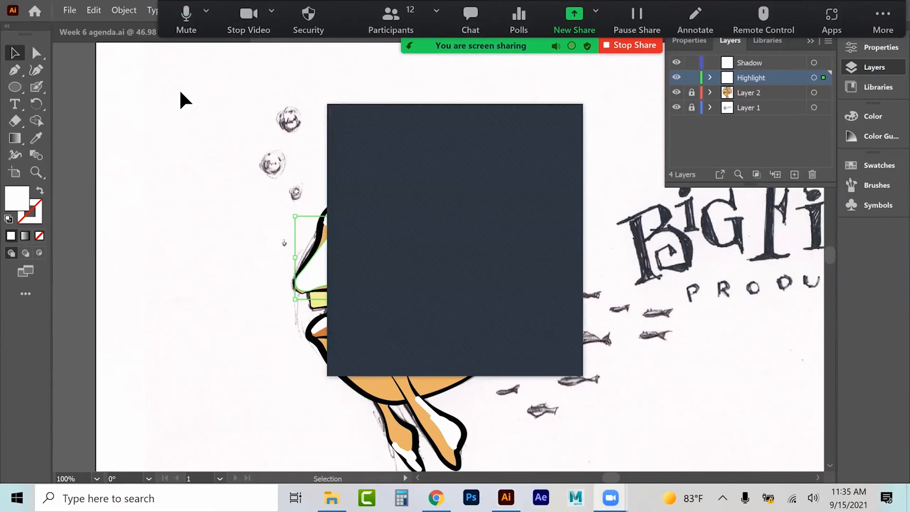
pyautogui.click(556, 113)
pyautogui.scroll(-3, 555, 116)
pyautogui.click(479, 123)
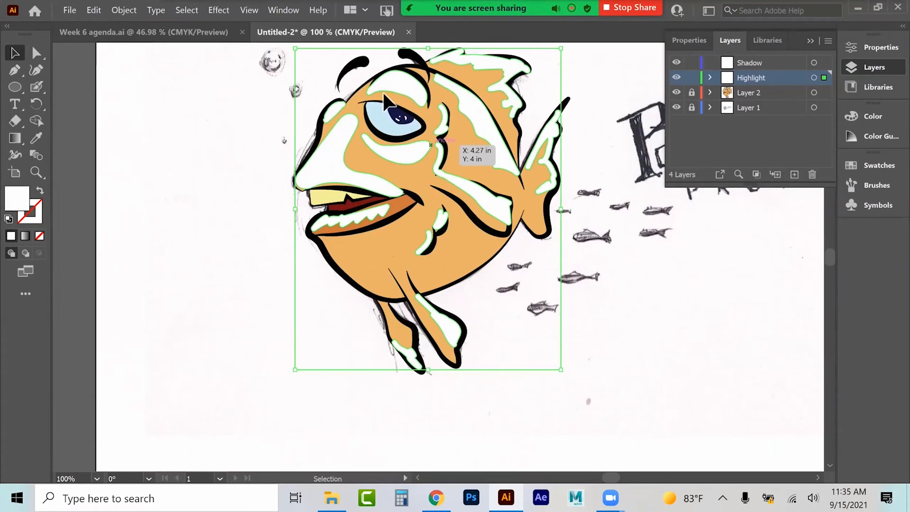
pyautogui.click(337, 186)
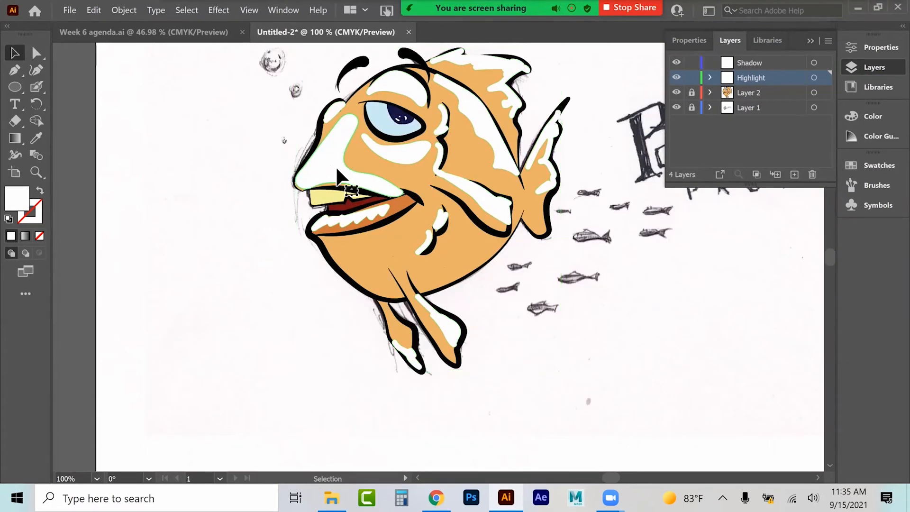
pyautogui.click(191, 5)
pyautogui.moveTo(223, 119)
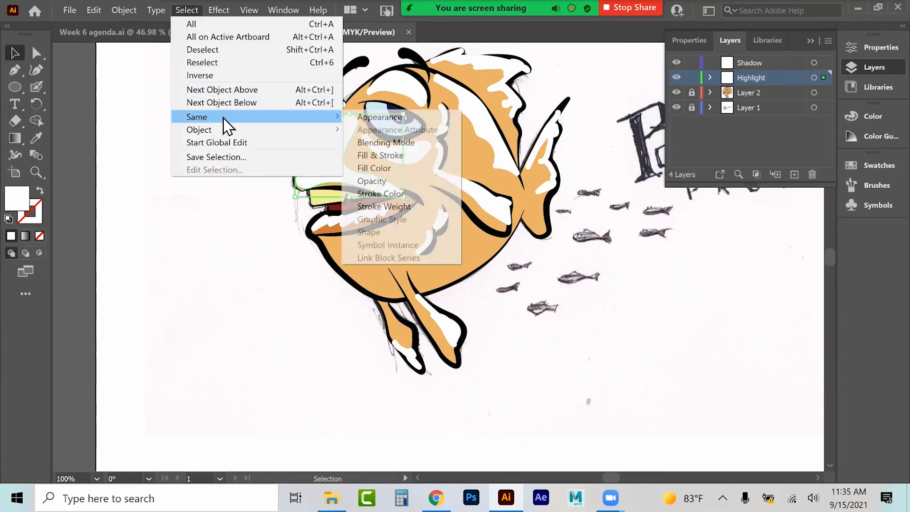
pyautogui.click(379, 168)
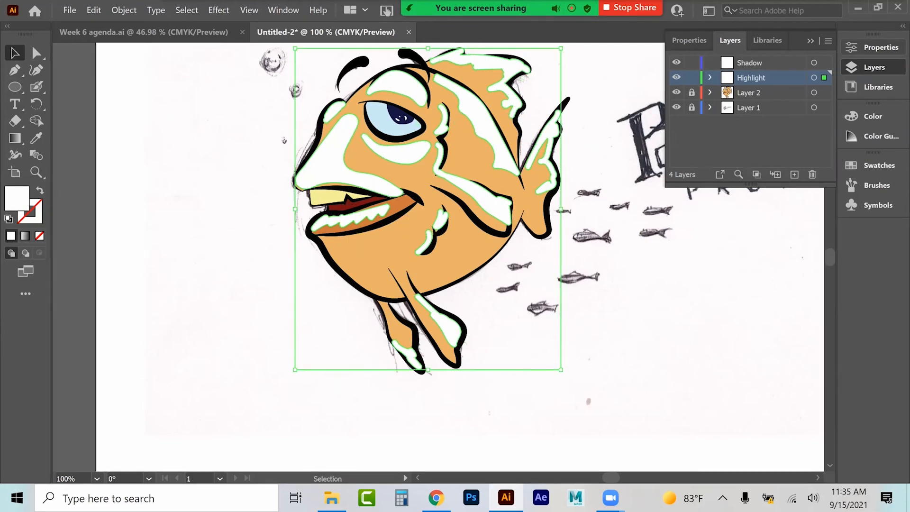
# Step: Group all the selected white highlight shapes
pyautogui.click(876, 47)
pyautogui.scroll(-3, 747, 213)
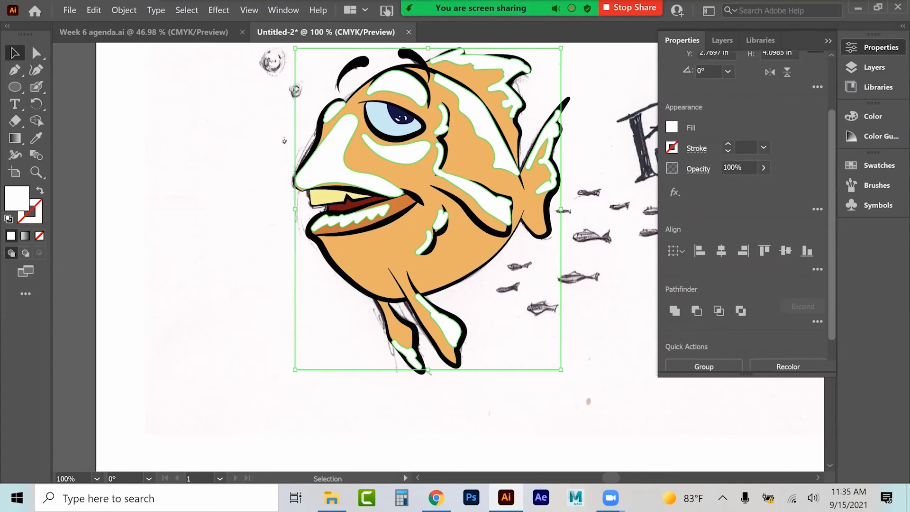
pyautogui.click(674, 279)
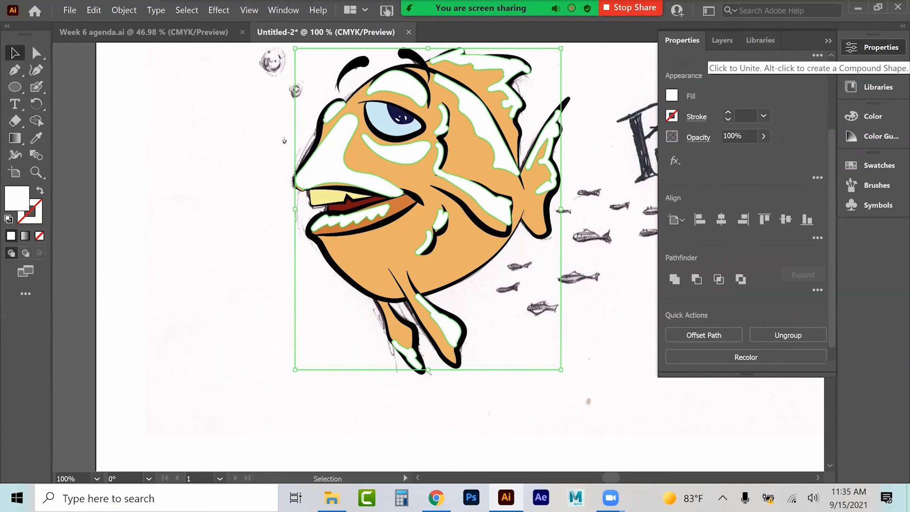
pyautogui.click(874, 67)
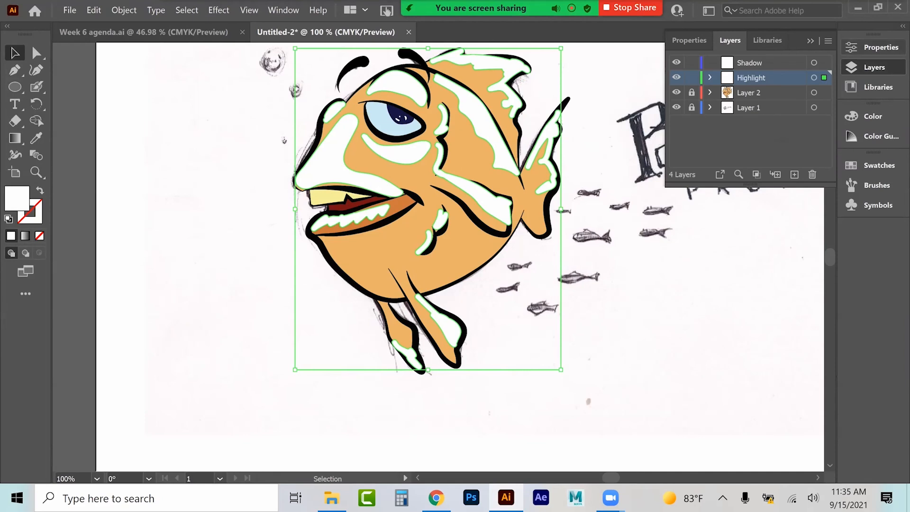
pyautogui.click(874, 47)
pyautogui.scroll(3, 746, 213)
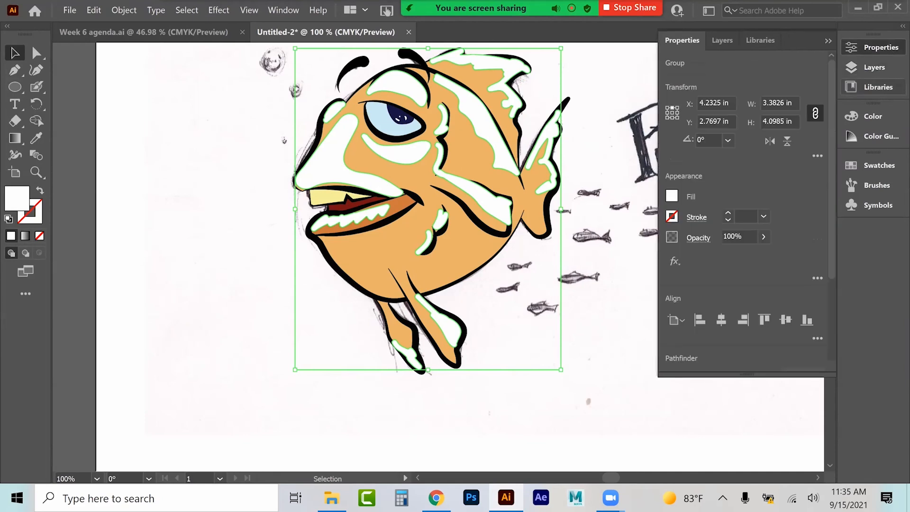
# Step: Set the highlight group's opacity to 97% and its blending mode to Overlay
pyautogui.click(763, 237)
pyautogui.moveTo(761, 254); pyautogui.dragTo(737, 254)
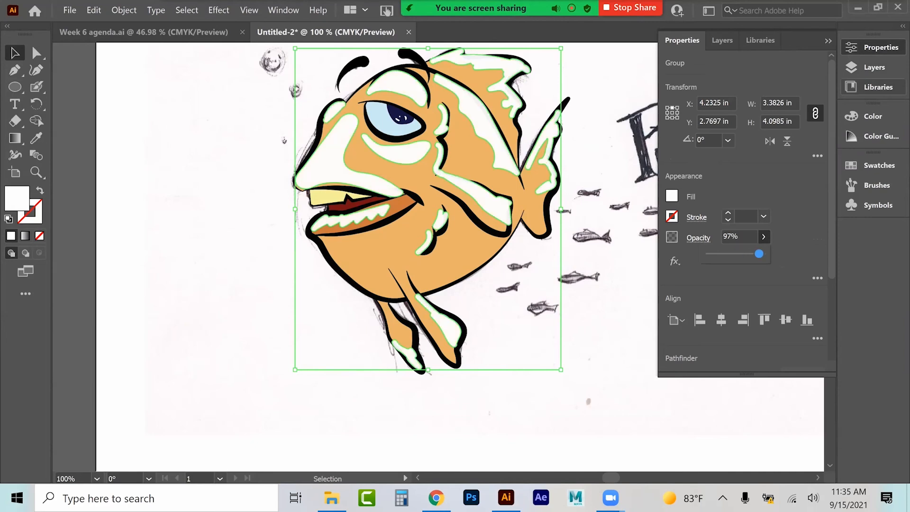
pyautogui.click(698, 237)
pyautogui.click(583, 260)
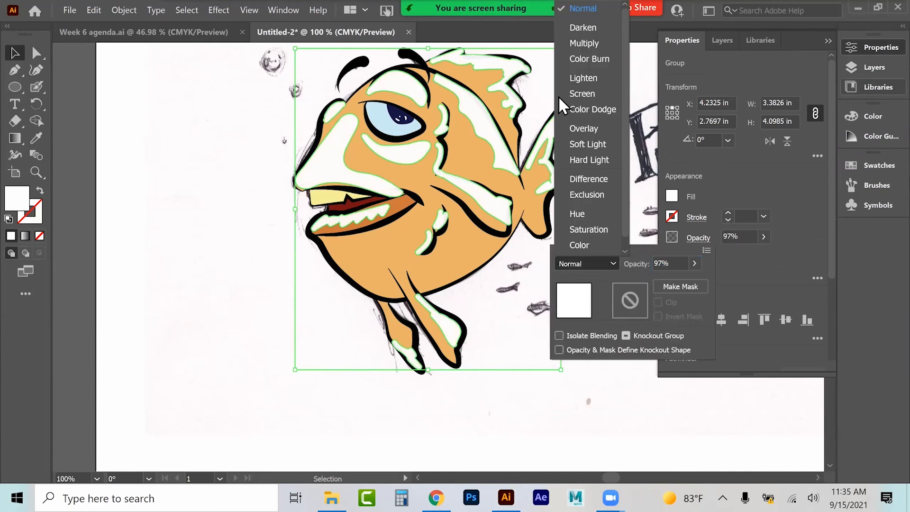
pyautogui.click(574, 42)
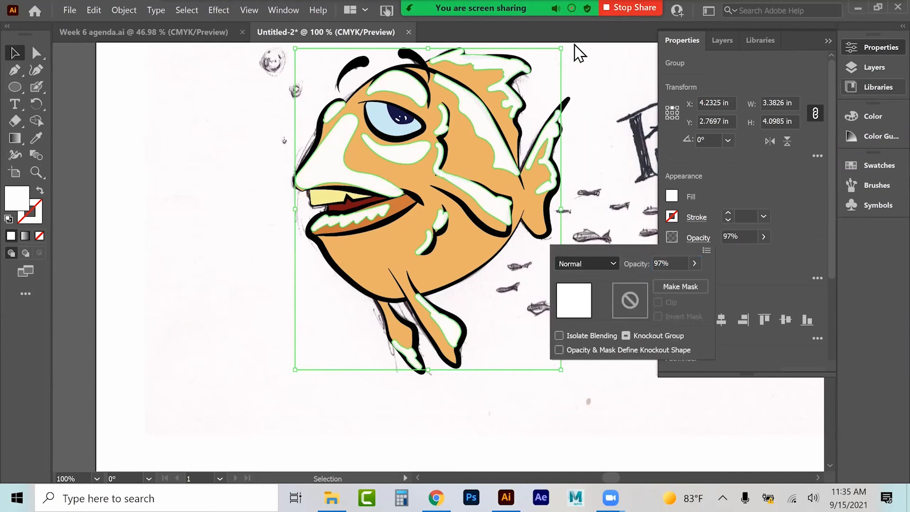
pyautogui.click(584, 263)
pyautogui.click(579, 116)
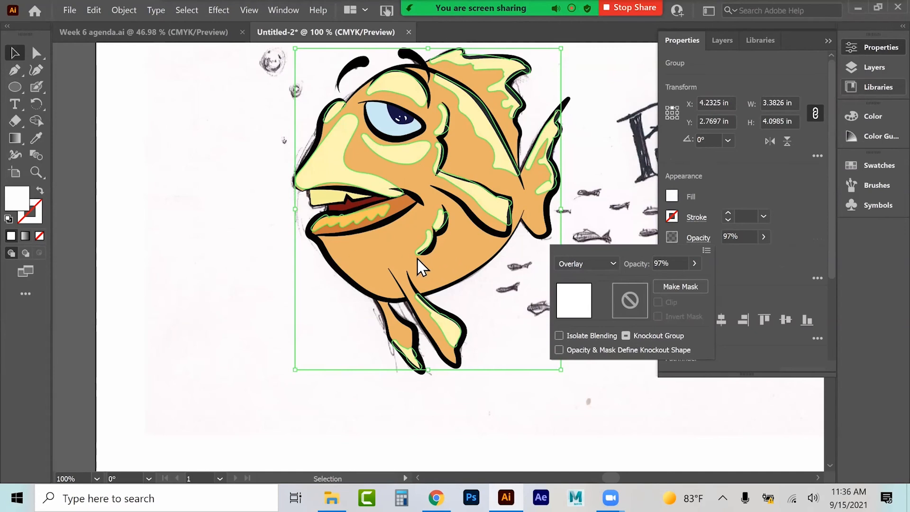
# Step: Apply a Feather effect with a 0.07 in radius to the highlight group
pyautogui.click(221, 11)
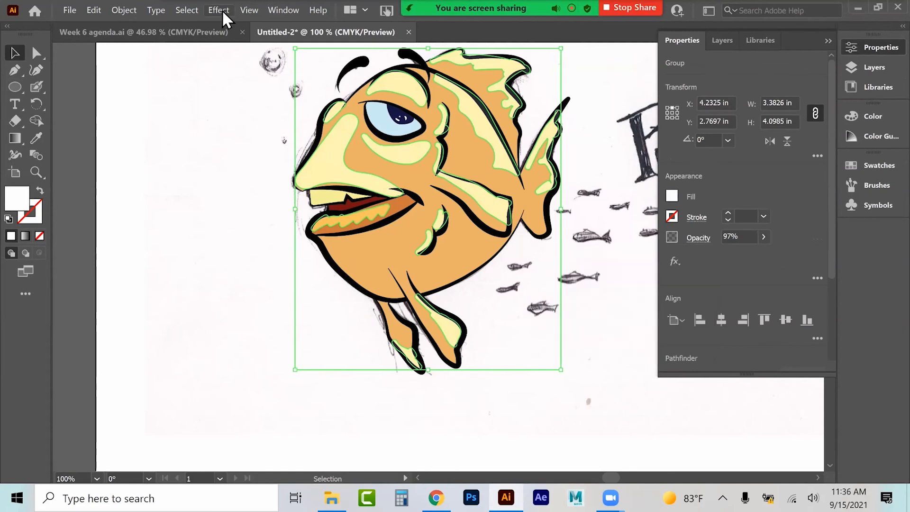
pyautogui.click(217, 10)
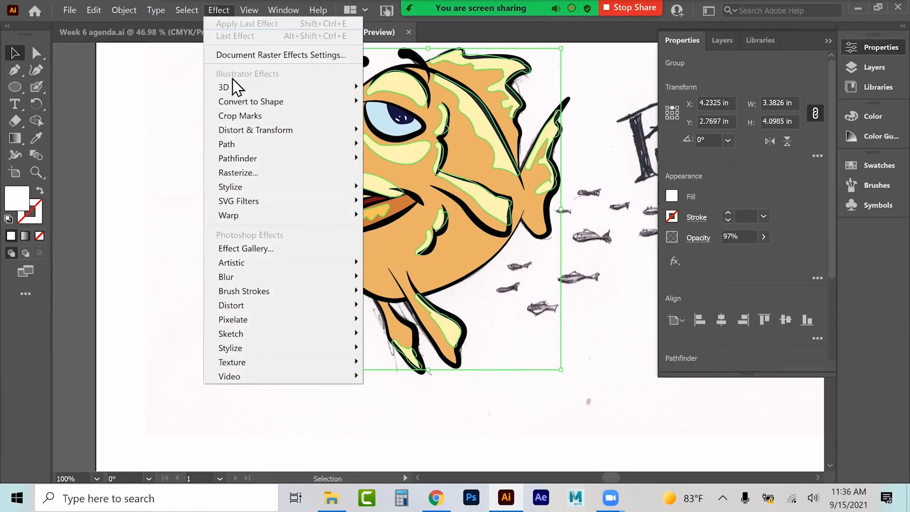
pyautogui.moveTo(240, 188)
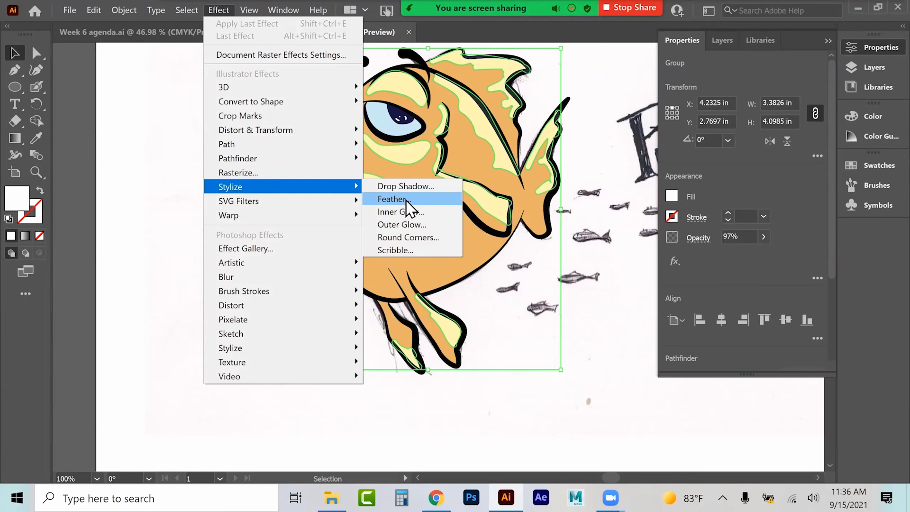
pyautogui.click(392, 199)
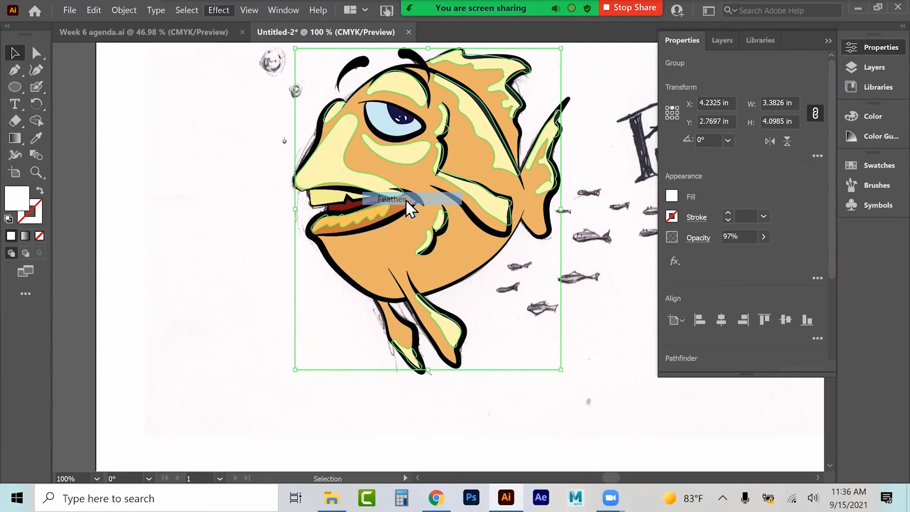
pyautogui.moveTo(657, 211); pyautogui.dragTo(667, 211)
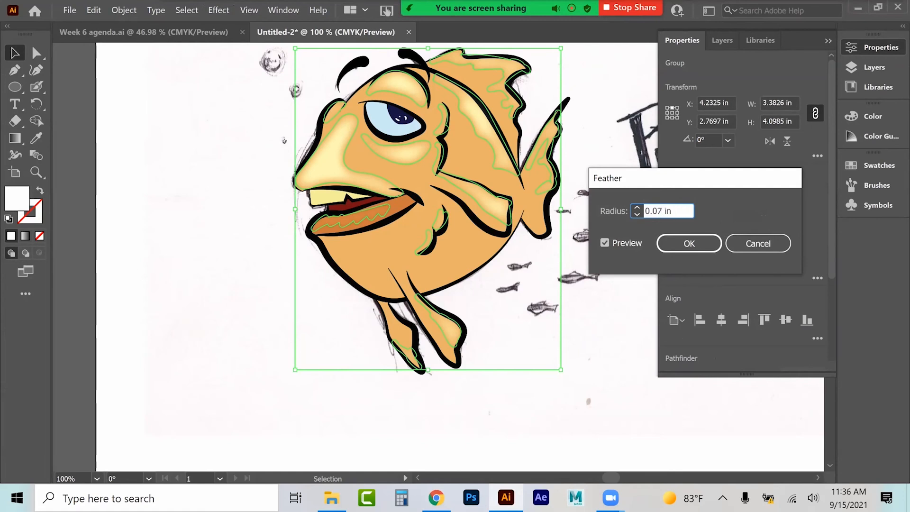
pyautogui.click(689, 243)
# Step: Deselect and reselect the highlight group to check its applied effects
pyautogui.click(167, 188)
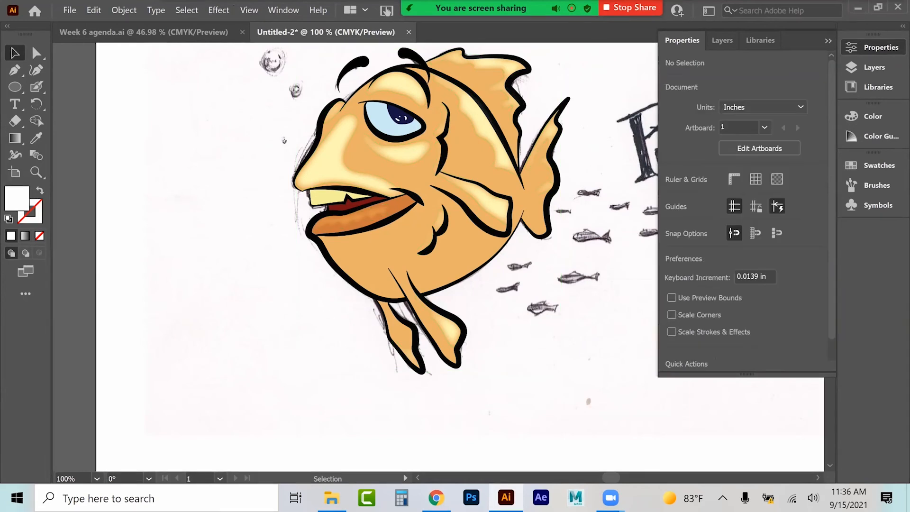
pyautogui.click(424, 364)
pyautogui.click(360, 383)
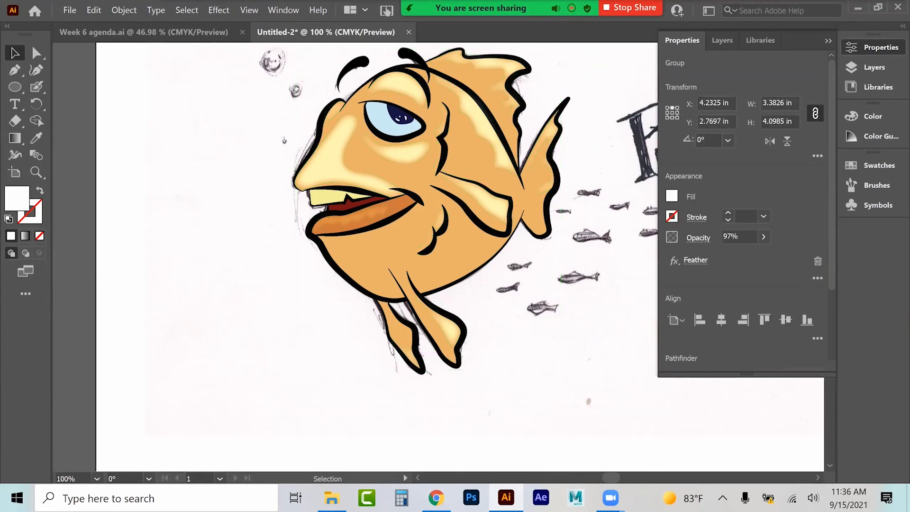
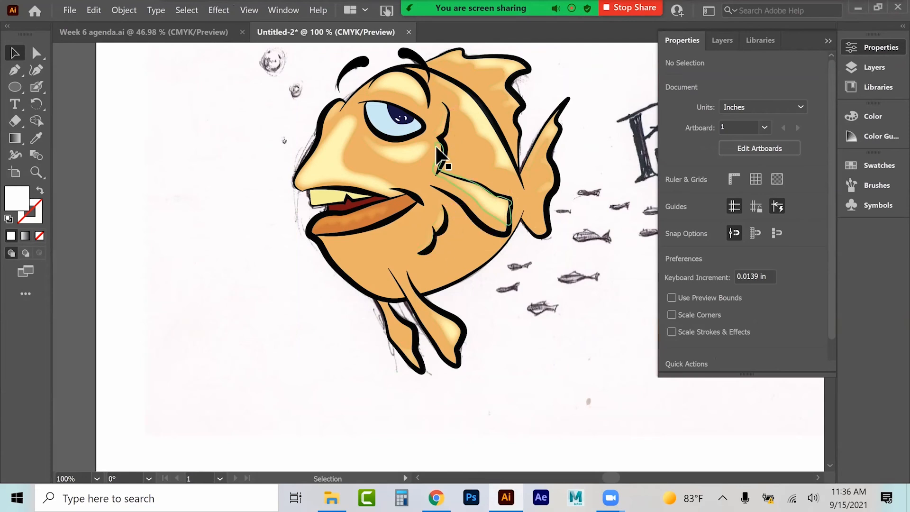
# Step: Target the Shadow layer and set the fill colour to a dark maroon
pyautogui.click(874, 67)
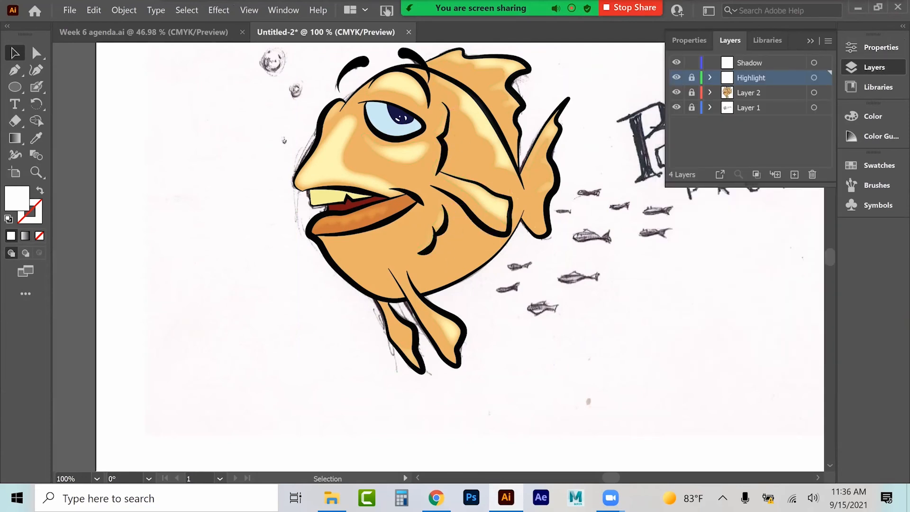
pyautogui.click(755, 63)
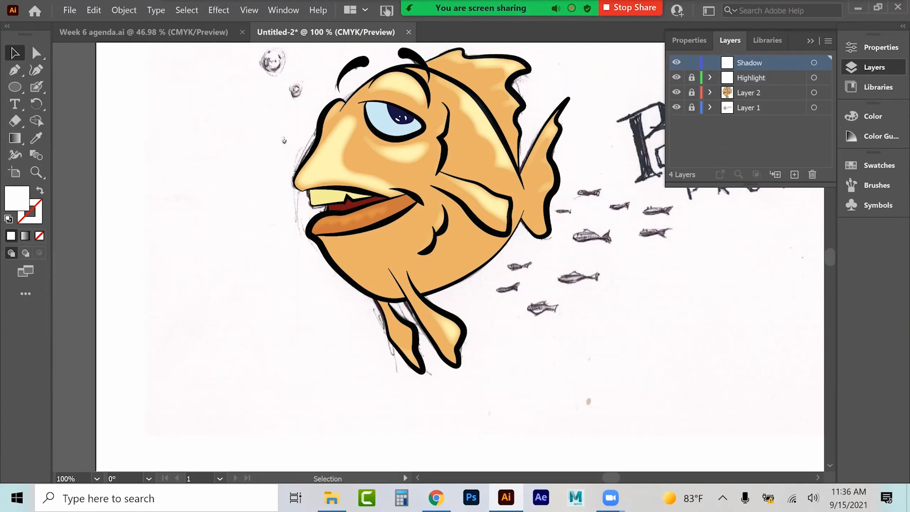
pyautogui.doubleClick(22, 202)
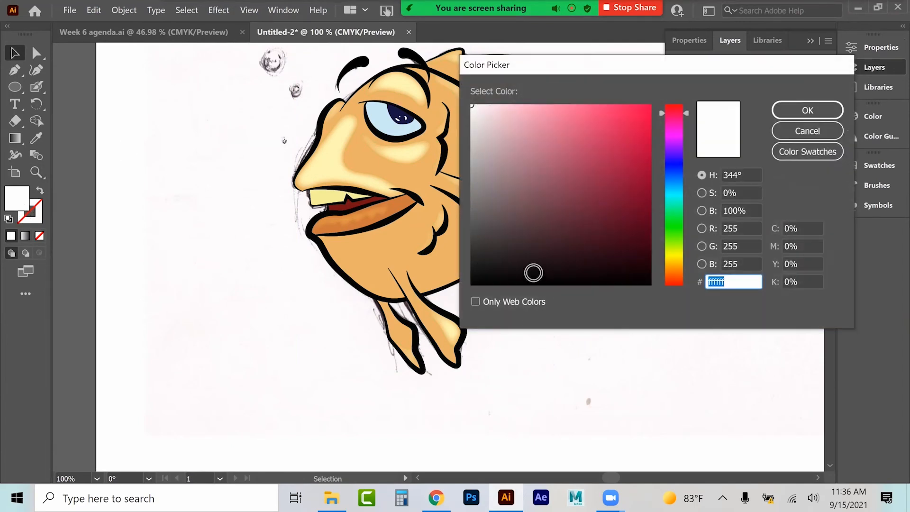
pyautogui.click(542, 266)
pyautogui.click(574, 257)
pyautogui.click(583, 244)
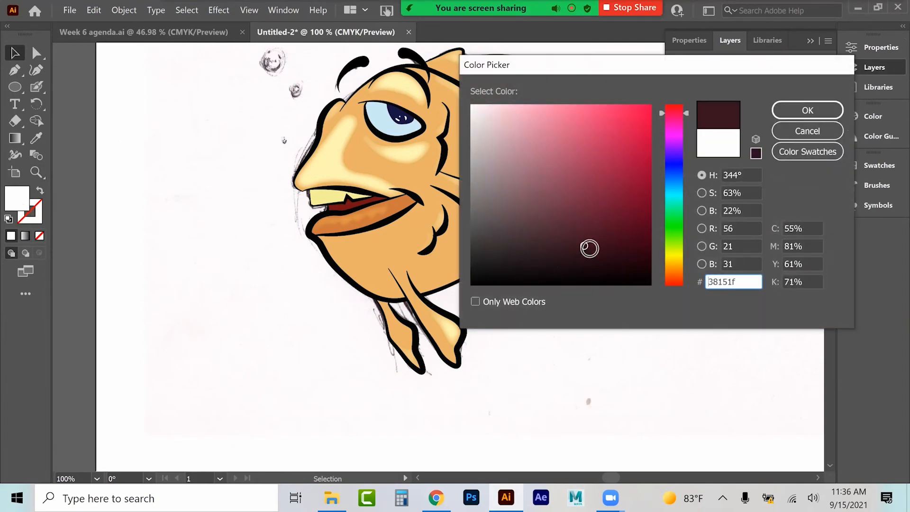
pyautogui.press('Return')
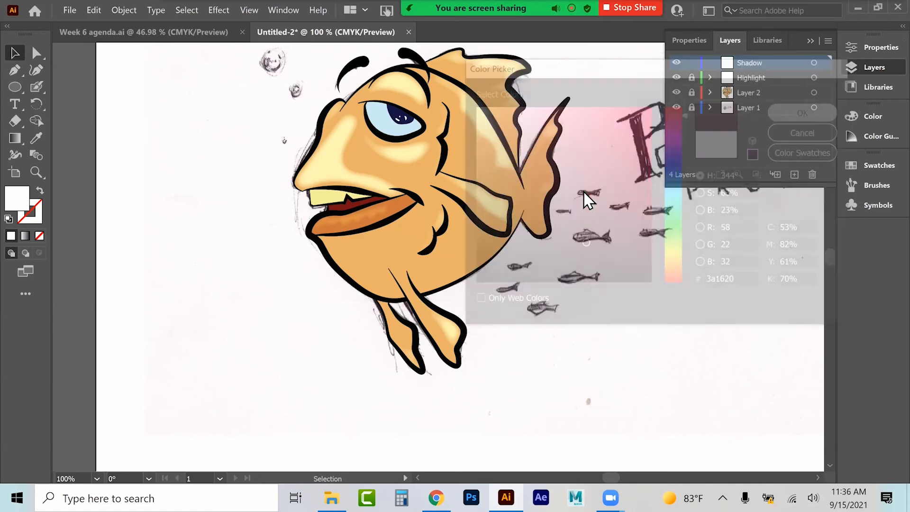
# Step: With the Blob Brush, paint a shadow stroke along the fish's lower lip, jaw and belly
pyautogui.click(36, 90)
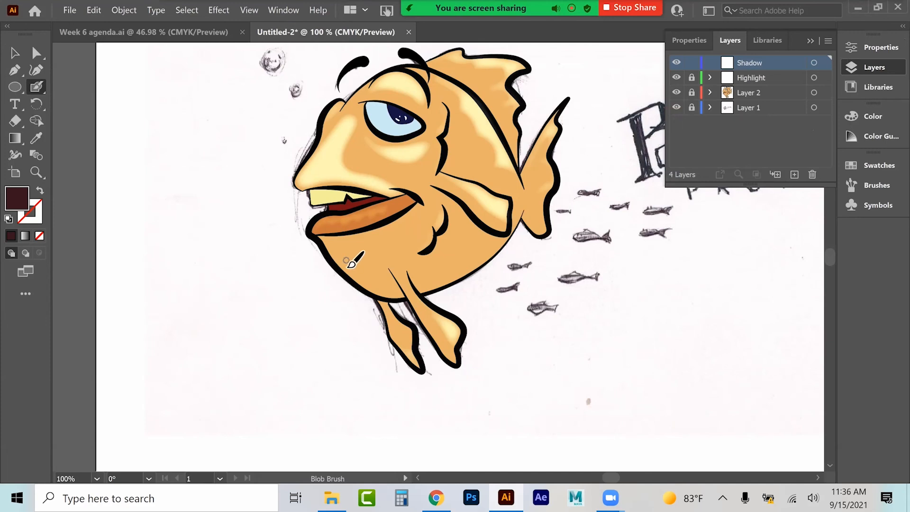
pyautogui.hotkey('ctrl', '+')
pyautogui.hotkey('ctrl', '+')
pyautogui.hotkey('ctrl', '+')
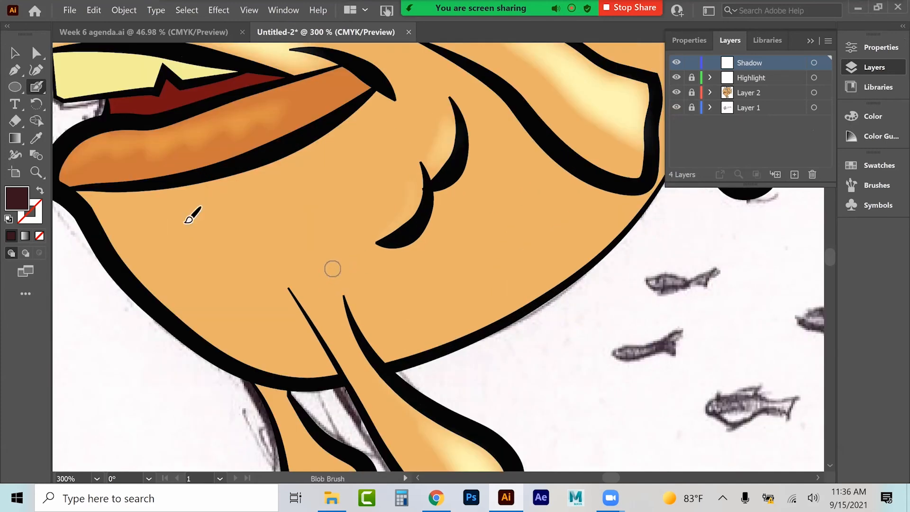
pyautogui.moveTo(63, 183)
pyautogui.mouseDown()
pyautogui.moveTo(126, 260)
pyautogui.moveTo(179, 311)
pyautogui.moveTo(213, 325)
pyautogui.moveTo(237, 359)
pyautogui.moveTo(268, 377)
pyautogui.moveTo(339, 373)
pyautogui.mouseUp()
pyautogui.moveTo(306, 326)
pyautogui.mouseDown()
pyautogui.moveTo(291, 306)
pyautogui.moveTo(326, 374)
pyautogui.moveTo(245, 337)
pyautogui.moveTo(221, 307)
pyautogui.moveTo(216, 281)
pyautogui.moveTo(227, 231)
pyautogui.moveTo(247, 213)
pyautogui.moveTo(309, 206)
pyautogui.moveTo(328, 188)
pyautogui.moveTo(334, 161)
pyautogui.moveTo(361, 146)
pyautogui.moveTo(369, 125)
pyautogui.moveTo(366, 93)
pyautogui.moveTo(227, 169)
pyautogui.moveTo(153, 190)
pyautogui.moveTo(86, 189)
pyautogui.mouseUp()
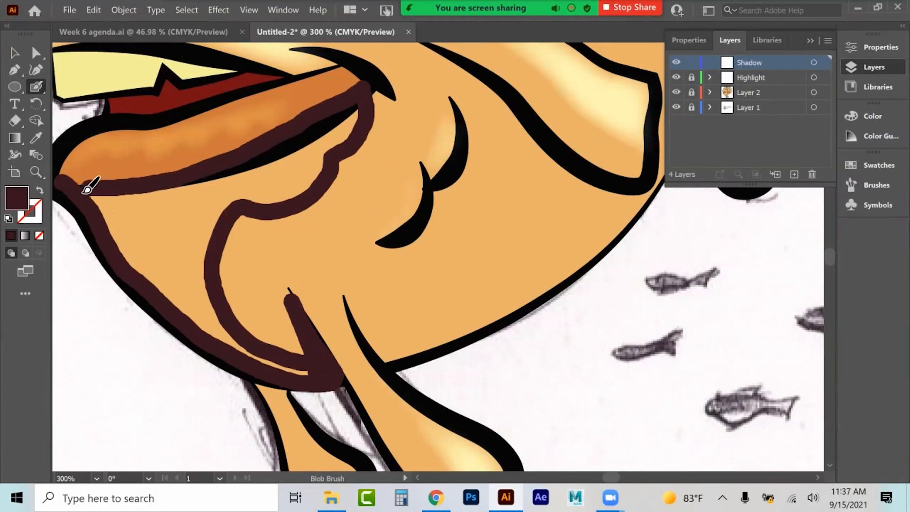
# Step: Paint shadow strokes over the cheek crease and along the front ventral fin
pyautogui.moveTo(263, 201); pyautogui.dragTo(265, 201)
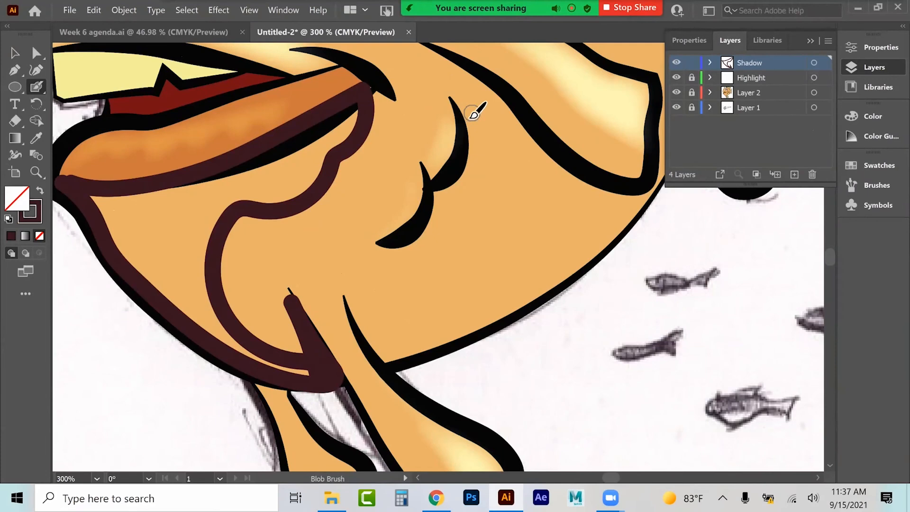
pyautogui.moveTo(468, 113)
pyautogui.mouseDown()
pyautogui.moveTo(486, 162)
pyautogui.moveTo(441, 200)
pyautogui.moveTo(444, 213)
pyautogui.moveTo(422, 245)
pyautogui.moveTo(399, 261)
pyautogui.moveTo(371, 257)
pyautogui.moveTo(411, 237)
pyautogui.moveTo(436, 212)
pyautogui.moveTo(477, 158)
pyautogui.moveTo(471, 133)
pyautogui.mouseUp()
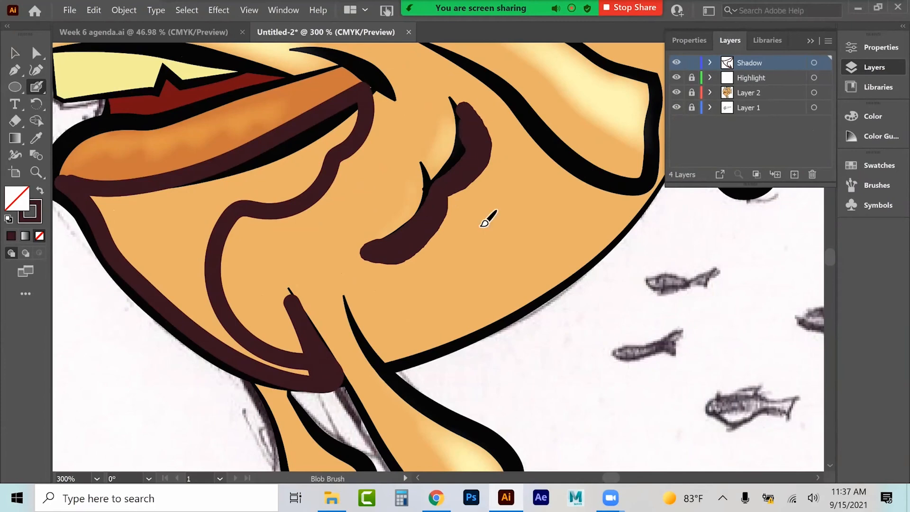
pyautogui.scroll(-5, 440, 232)
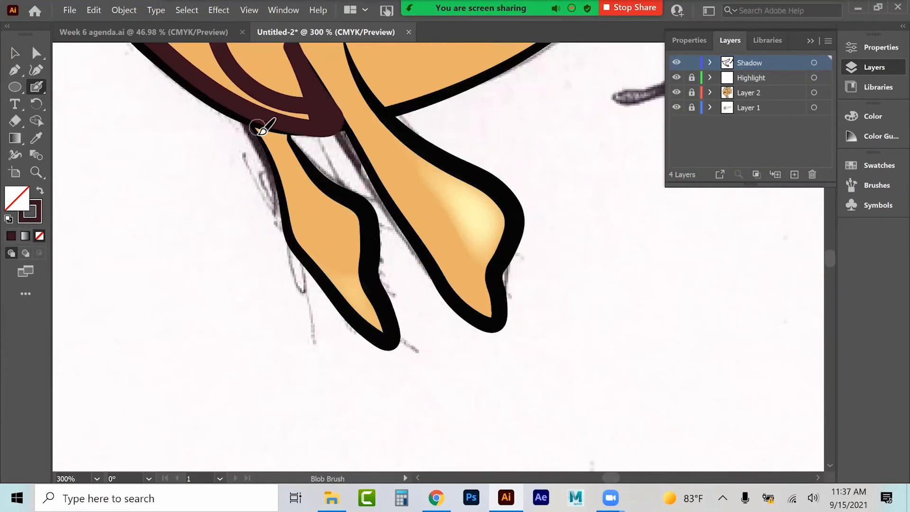
pyautogui.moveTo(260, 131)
pyautogui.mouseDown()
pyautogui.moveTo(326, 278)
pyautogui.moveTo(331, 245)
pyautogui.moveTo(275, 134)
pyautogui.mouseUp()
pyautogui.moveTo(298, 189); pyautogui.dragTo(320, 237)
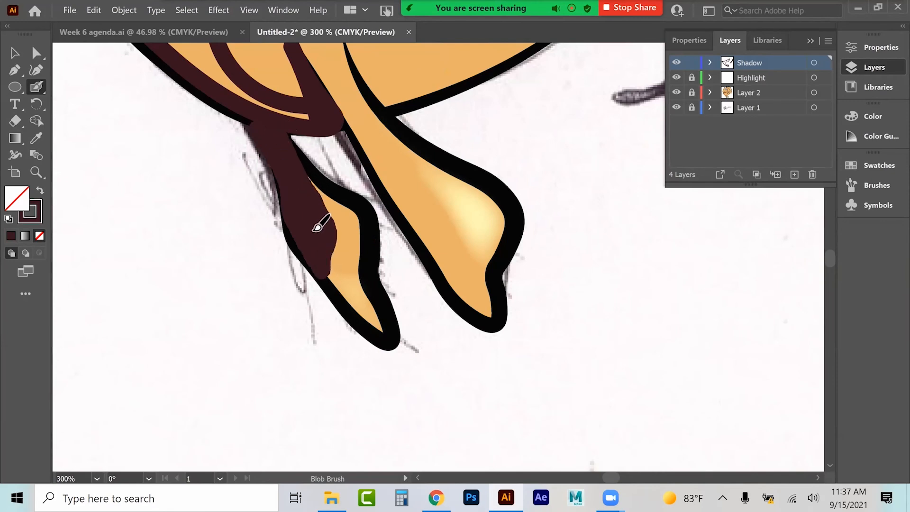
pyautogui.moveTo(330, 274); pyautogui.dragTo(337, 292)
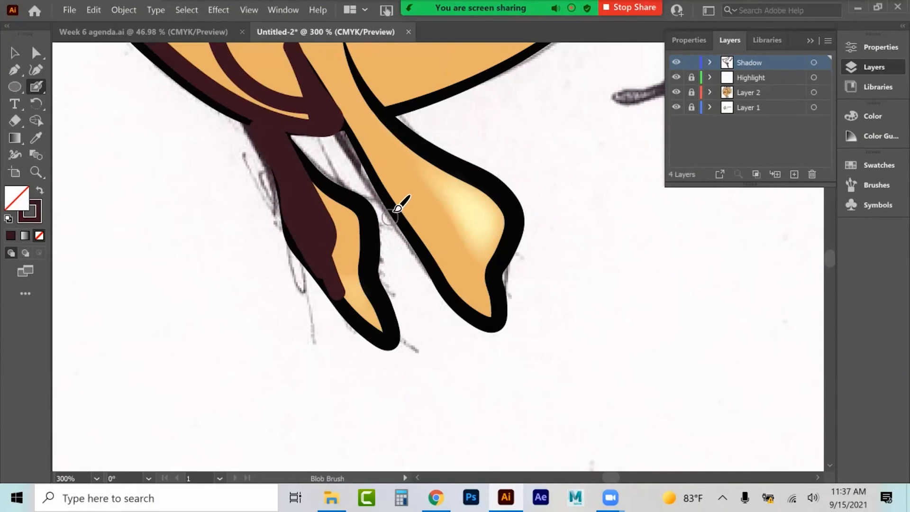
# Step: Paint shadow along the edge of the rear ventral fin and its base
pyautogui.scroll(1, 394, 208)
pyautogui.moveTo(316, 112)
pyautogui.mouseDown()
pyautogui.moveTo(309, 98)
pyautogui.moveTo(346, 169)
pyautogui.moveTo(374, 193)
pyautogui.moveTo(465, 329)
pyautogui.moveTo(464, 350)
pyautogui.moveTo(491, 377)
pyautogui.mouseUp()
pyautogui.scroll(3, 457, 261)
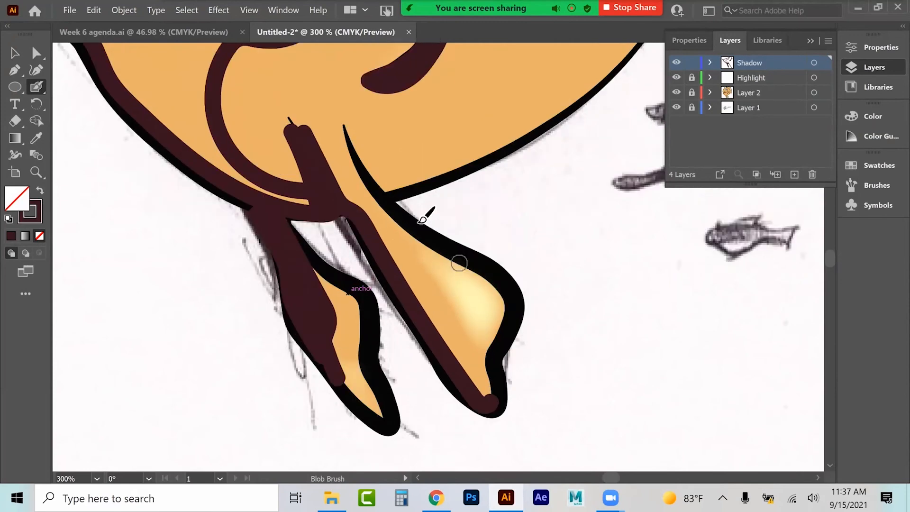
pyautogui.moveTo(359, 224)
pyautogui.mouseDown()
pyautogui.moveTo(391, 280)
pyautogui.moveTo(439, 267)
pyautogui.moveTo(546, 212)
pyautogui.moveTo(646, 102)
pyautogui.moveTo(579, 87)
pyautogui.moveTo(521, 37)
pyautogui.moveTo(581, 132)
pyautogui.moveTo(527, 165)
pyautogui.moveTo(496, 203)
pyautogui.moveTo(437, 245)
pyautogui.moveTo(395, 254)
pyautogui.mouseUp()
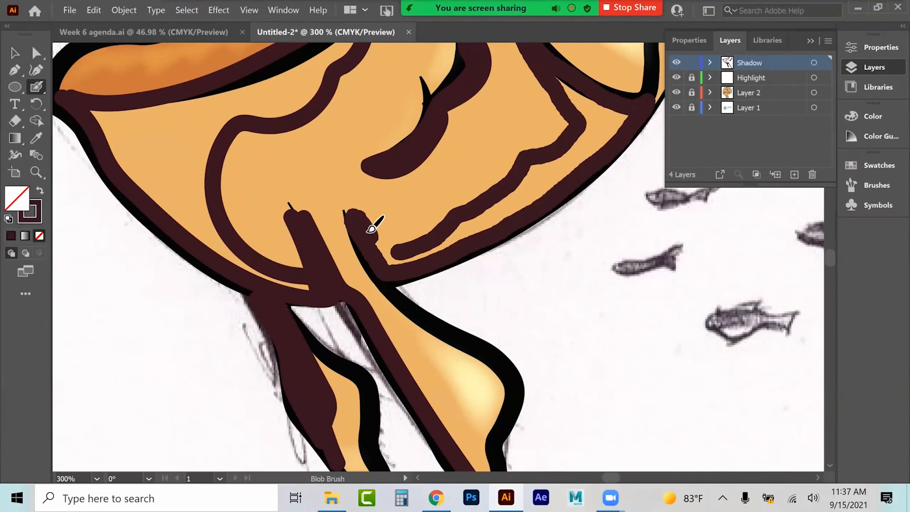
# Step: Paint shadow along the lower belly and around the tail fin base
pyautogui.scroll(5, 554, 187)
pyautogui.moveTo(439, 141)
pyautogui.mouseDown()
pyautogui.moveTo(512, 194)
pyautogui.moveTo(555, 250)
pyautogui.moveTo(591, 271)
pyautogui.mouseUp()
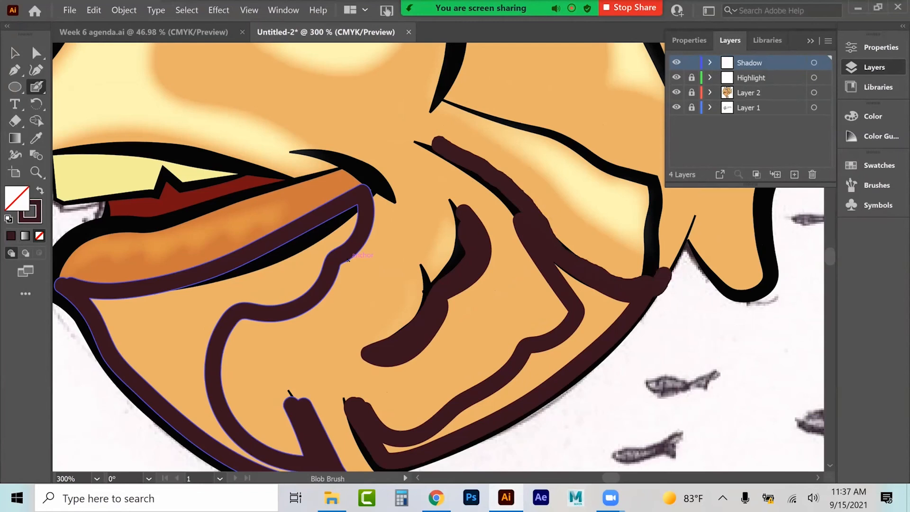
pyautogui.moveTo(664, 236)
pyautogui.mouseDown()
pyautogui.moveTo(704, 206)
pyautogui.moveTo(725, 246)
pyautogui.moveTo(746, 229)
pyautogui.moveTo(737, 217)
pyautogui.moveTo(748, 200)
pyautogui.moveTo(762, 232)
pyautogui.moveTo(769, 277)
pyautogui.mouseUp()
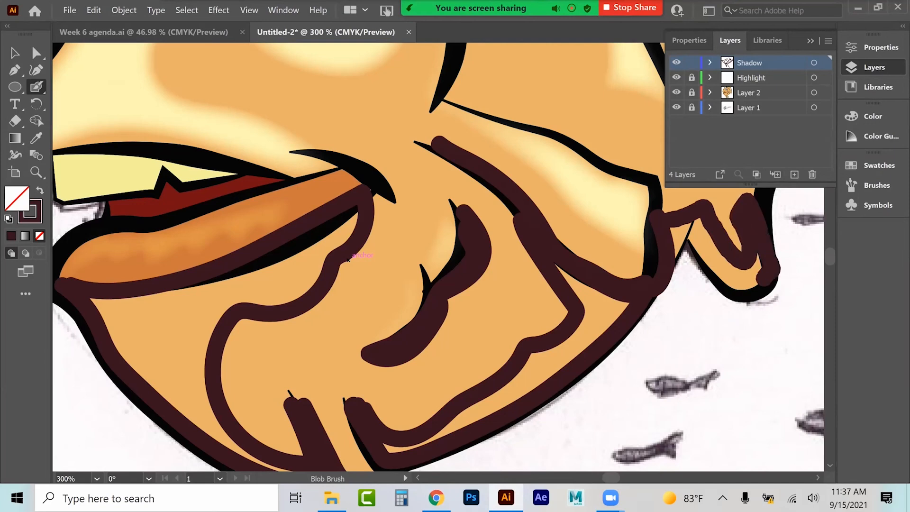
pyautogui.moveTo(707, 262); pyautogui.dragTo(674, 243)
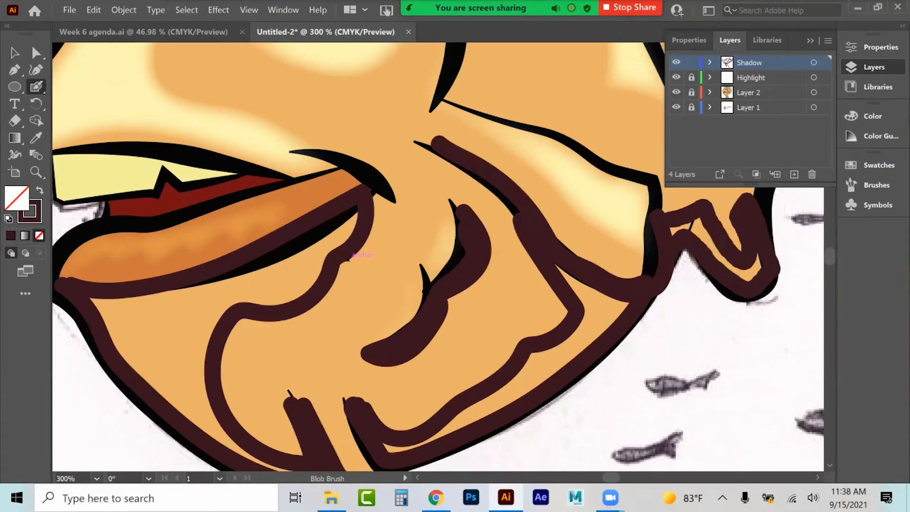
# Step: Paint a shadow stroke along the gill line behind the eye
pyautogui.scroll(3, 502, 261)
pyautogui.moveTo(461, 155)
pyautogui.mouseDown()
pyautogui.moveTo(481, 193)
pyautogui.moveTo(455, 256)
pyautogui.moveTo(473, 181)
pyautogui.moveTo(464, 158)
pyautogui.moveTo(488, 108)
pyautogui.moveTo(477, 72)
pyautogui.mouseUp()
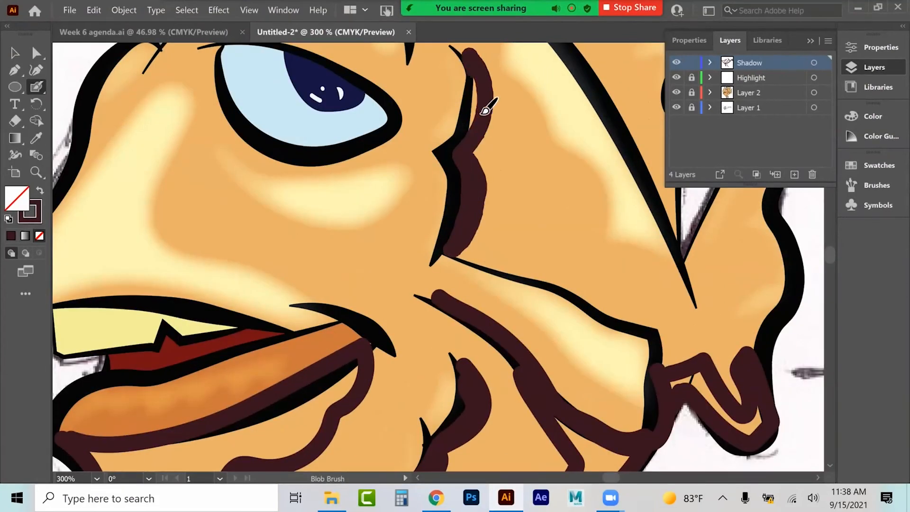
pyautogui.moveTo(486, 110); pyautogui.dragTo(471, 138)
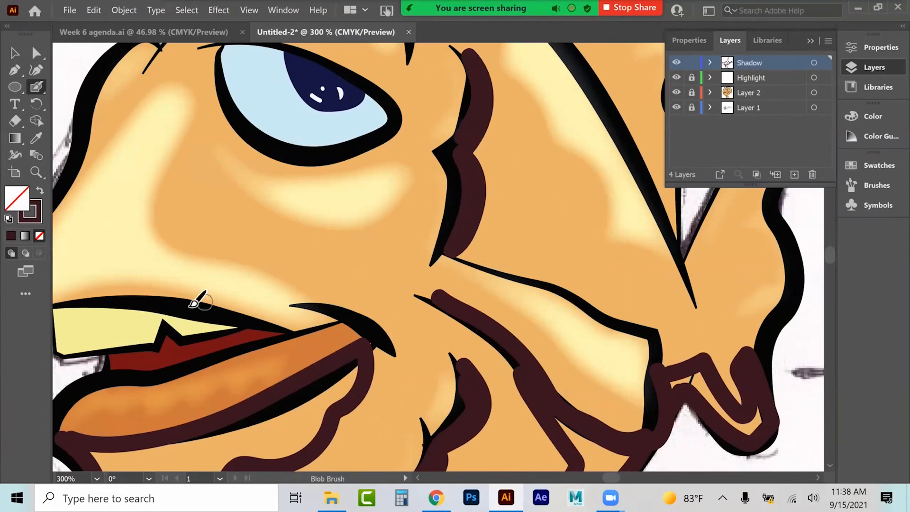
# Step: Paint shadow along the upper lip beneath the snout and hide the Layers panel
pyautogui.scroll(-1, 146, 299)
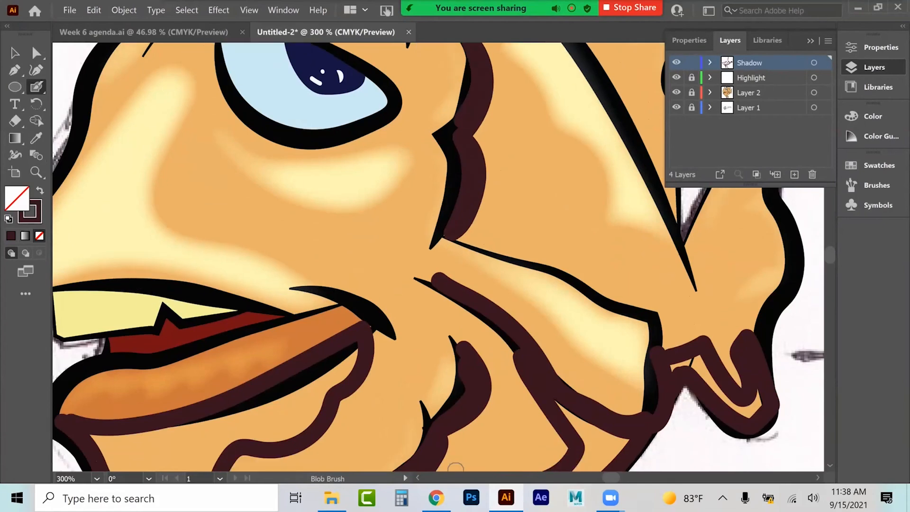
pyautogui.hscroll(-5, 455, 468)
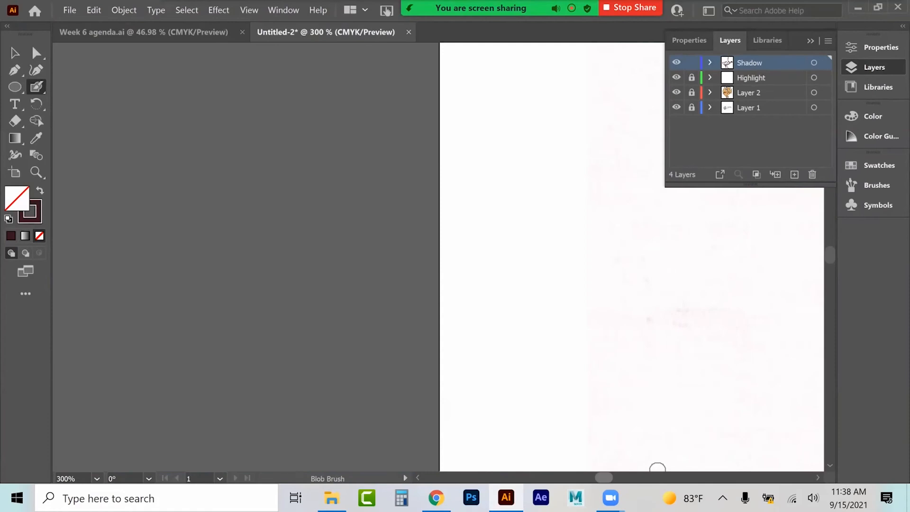
pyautogui.hscroll(5, 658, 468)
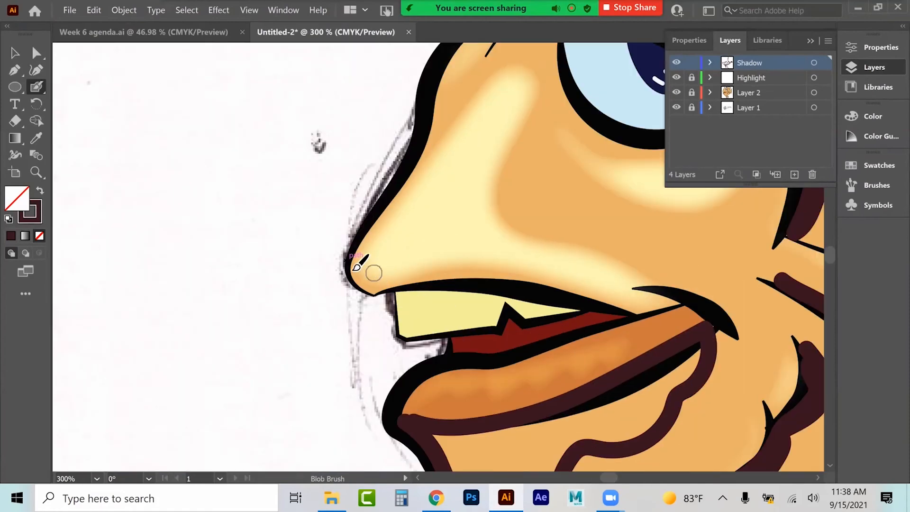
pyautogui.moveTo(363, 264)
pyautogui.mouseDown()
pyautogui.moveTo(375, 293)
pyautogui.moveTo(396, 293)
pyautogui.moveTo(408, 315)
pyautogui.moveTo(655, 313)
pyautogui.moveTo(487, 275)
pyautogui.moveTo(382, 295)
pyautogui.moveTo(358, 276)
pyautogui.mouseUp()
pyautogui.press('F7')
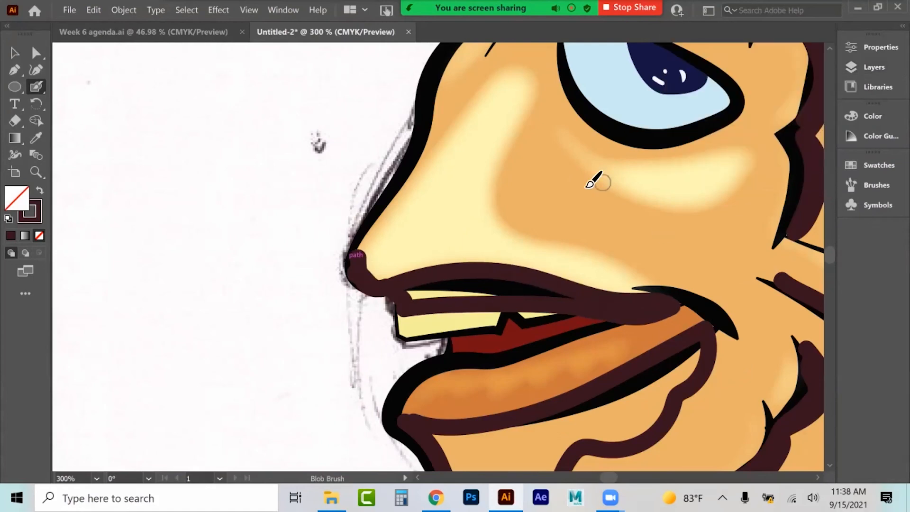
# Step: Paint shadow strokes along the front edge of the snout
pyautogui.scroll(3, 598, 182)
pyautogui.click(440, 160)
pyautogui.moveTo(448, 179); pyautogui.dragTo(438, 217)
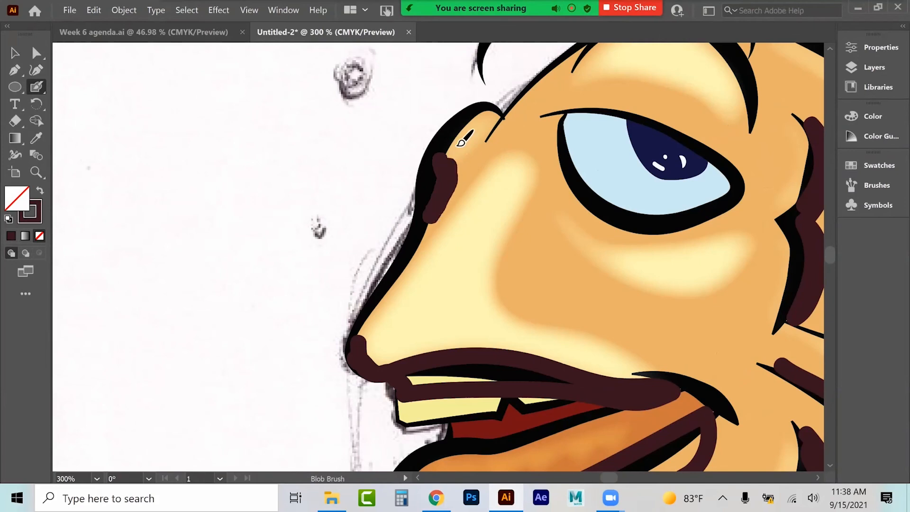
pyautogui.moveTo(460, 142); pyautogui.dragTo(446, 179)
# Step: Paint shadow around the eye, filling the upper lid and the bag below it
pyautogui.moveTo(551, 126)
pyautogui.mouseDown()
pyautogui.moveTo(587, 205)
pyautogui.moveTo(669, 224)
pyautogui.moveTo(691, 222)
pyautogui.moveTo(721, 190)
pyautogui.mouseUp()
pyautogui.moveTo(559, 123)
pyautogui.mouseDown()
pyautogui.moveTo(551, 177)
pyautogui.moveTo(563, 239)
pyautogui.moveTo(656, 298)
pyautogui.moveTo(574, 236)
pyautogui.mouseUp()
pyautogui.moveTo(568, 191); pyautogui.dragTo(568, 177)
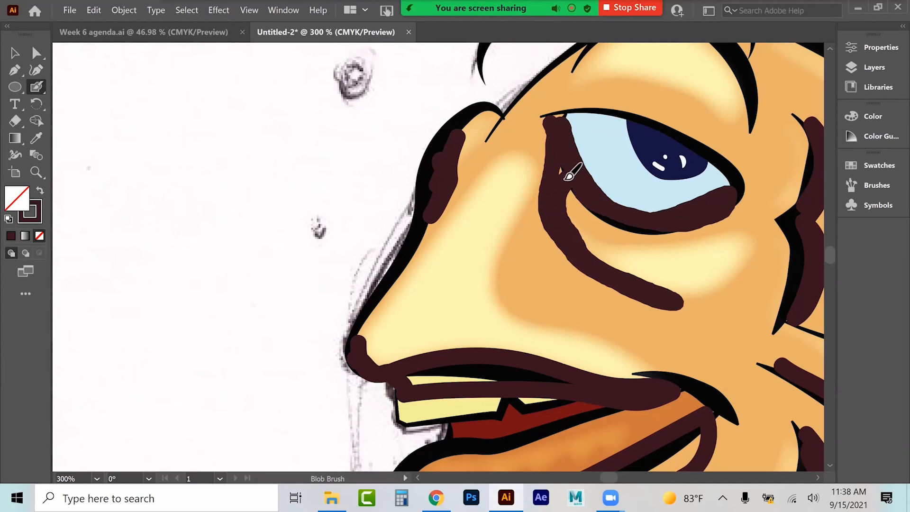
pyautogui.moveTo(552, 117)
pyautogui.mouseDown()
pyautogui.moveTo(586, 107)
pyautogui.moveTo(560, 107)
pyautogui.moveTo(592, 98)
pyautogui.moveTo(675, 116)
pyautogui.moveTo(744, 152)
pyautogui.moveTo(739, 194)
pyautogui.mouseUp()
pyautogui.moveTo(682, 161)
pyautogui.mouseDown()
pyautogui.moveTo(566, 119)
pyautogui.moveTo(604, 114)
pyautogui.moveTo(709, 152)
pyautogui.mouseUp()
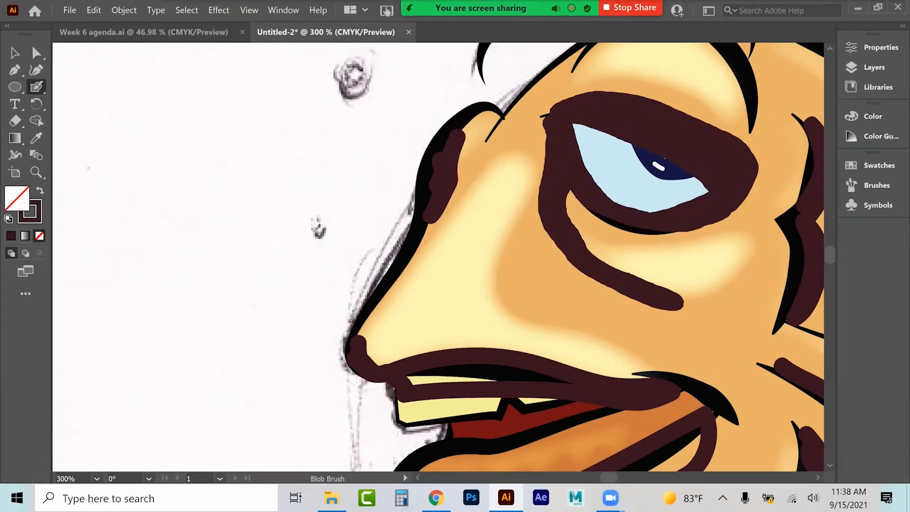
# Step: Paint shadow strokes under the brow ridge above the eye
pyautogui.scroll(5, 715, 195)
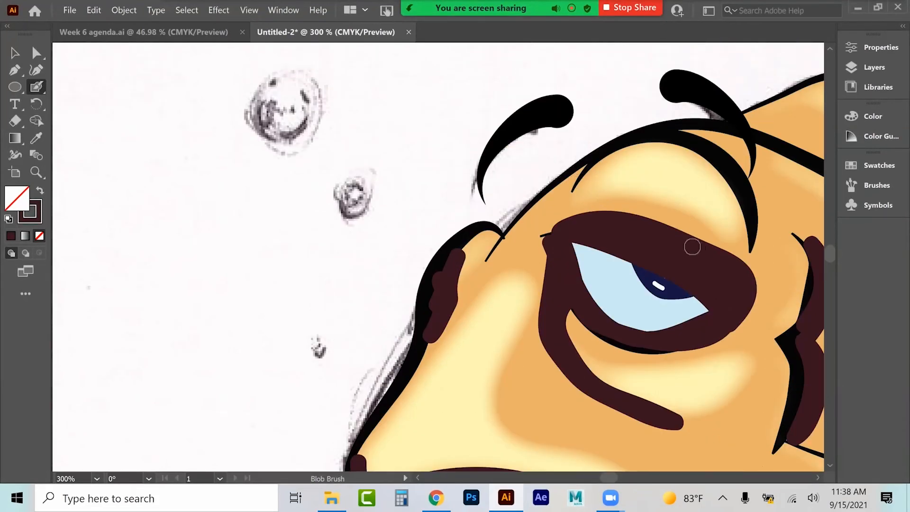
pyautogui.moveTo(553, 231); pyautogui.dragTo(341, 189)
pyautogui.moveTo(417, 88)
pyautogui.mouseDown()
pyautogui.moveTo(438, 127)
pyautogui.moveTo(428, 167)
pyautogui.mouseUp()
pyautogui.moveTo(382, 61); pyautogui.dragTo(420, 115)
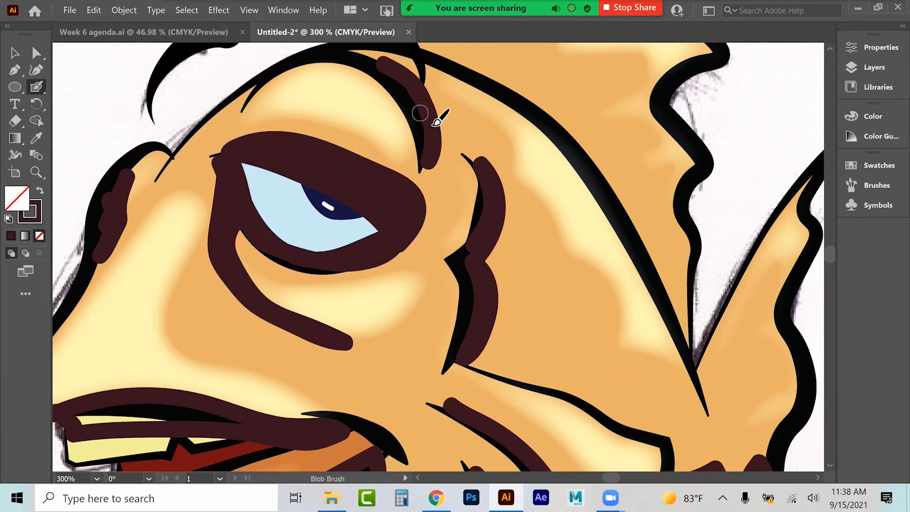
# Step: Paint a jagged shadow along the base of the dorsal fin
pyautogui.scroll(3, 425, 160)
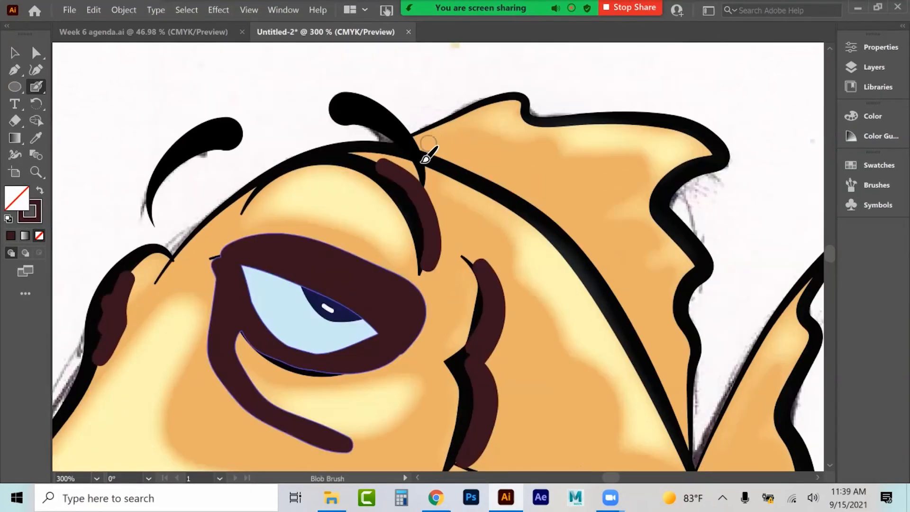
pyautogui.moveTo(413, 149)
pyautogui.mouseDown()
pyautogui.moveTo(481, 158)
pyautogui.moveTo(482, 178)
pyautogui.moveTo(578, 172)
pyautogui.moveTo(551, 218)
pyautogui.moveTo(572, 225)
pyautogui.moveTo(589, 217)
pyautogui.moveTo(582, 243)
pyautogui.moveTo(582, 227)
pyautogui.moveTo(629, 257)
pyautogui.moveTo(615, 280)
pyautogui.moveTo(655, 308)
pyautogui.moveTo(681, 416)
pyautogui.mouseUp()
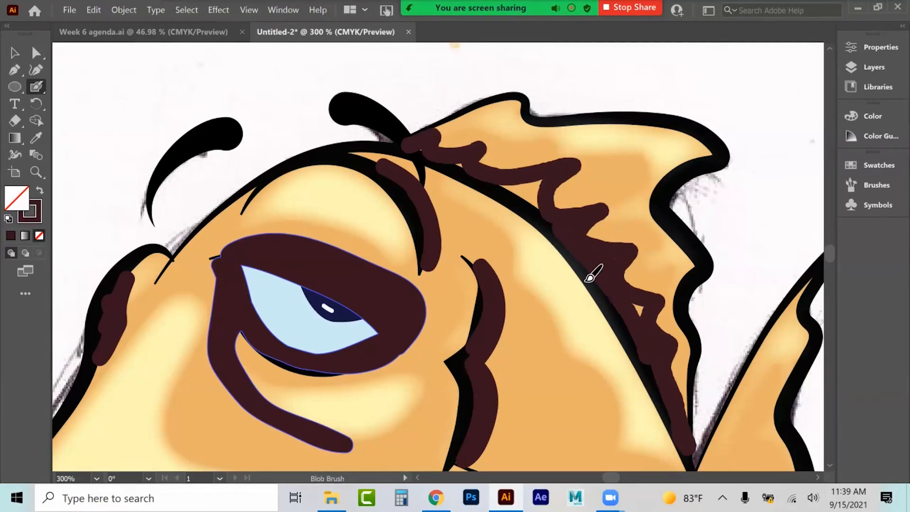
pyautogui.moveTo(585, 257)
pyautogui.mouseDown()
pyautogui.moveTo(551, 222)
pyautogui.moveTo(477, 173)
pyautogui.mouseUp()
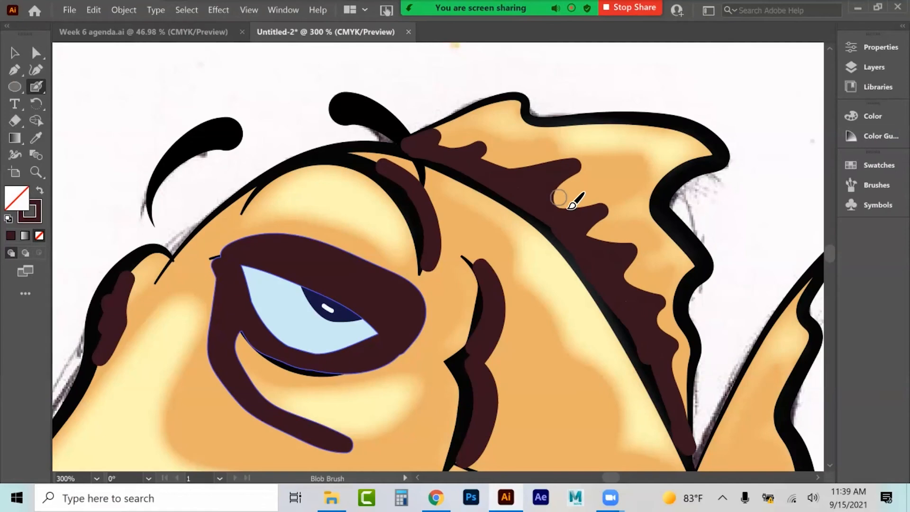
# Step: Paint a jagged shadow along the base of the pectoral fin
pyautogui.scroll(-10, 574, 198)
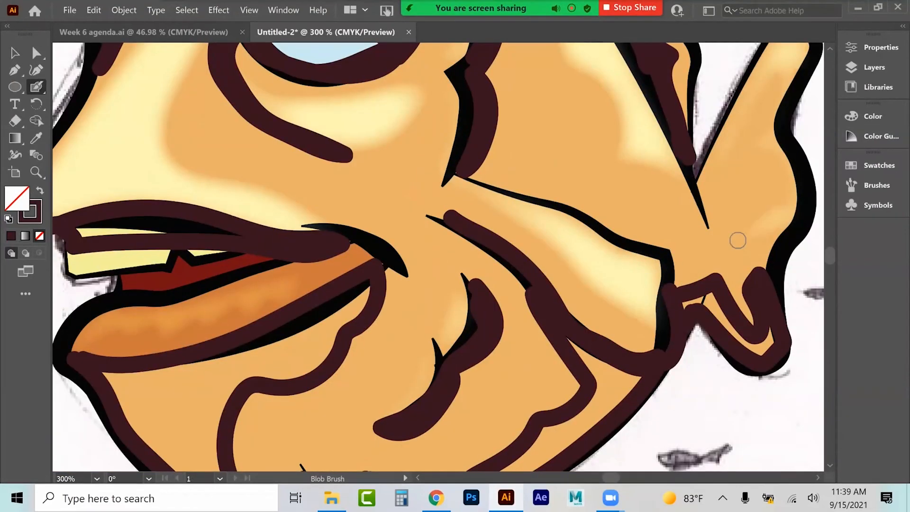
pyautogui.moveTo(703, 186)
pyautogui.mouseDown()
pyautogui.moveTo(725, 150)
pyautogui.moveTo(709, 190)
pyautogui.moveTo(733, 190)
pyautogui.moveTo(721, 226)
pyautogui.moveTo(734, 226)
pyautogui.moveTo(699, 268)
pyautogui.mouseUp()
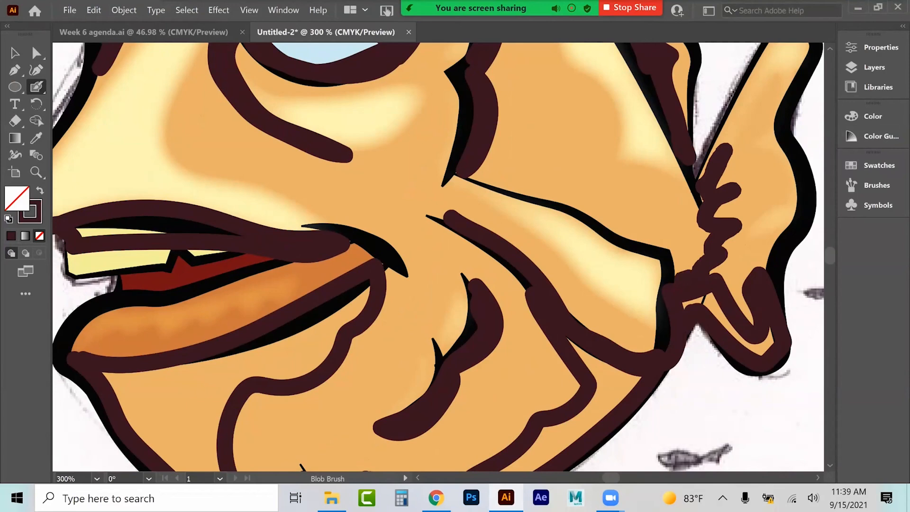
# Step: Switch to the Selection tool and select the painted shadow shapes
pyautogui.click(16, 55)
pyautogui.click(711, 287)
pyautogui.rightClick(713, 285)
pyautogui.click(745, 375)
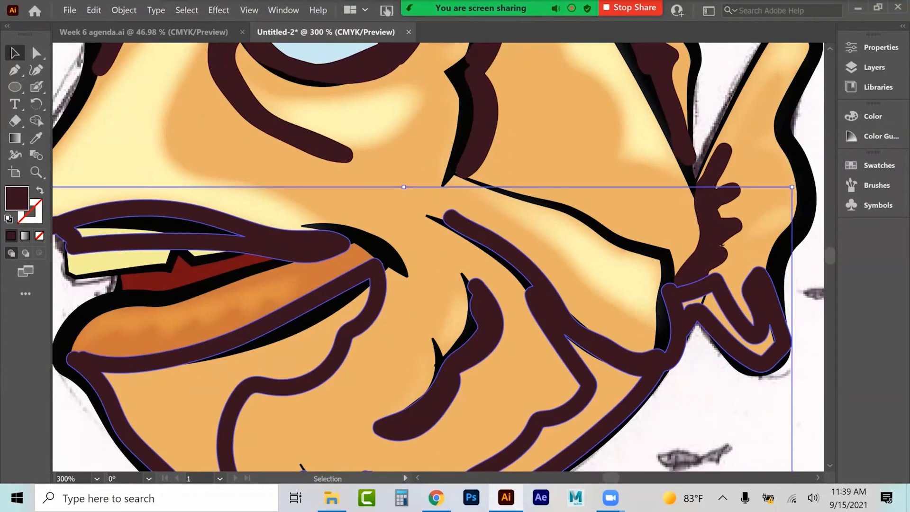
# Step: Release the compound path of the fin shadow and delete its inner hole shapes so the shadow fills solid
pyautogui.click(711, 275)
pyautogui.click(749, 297)
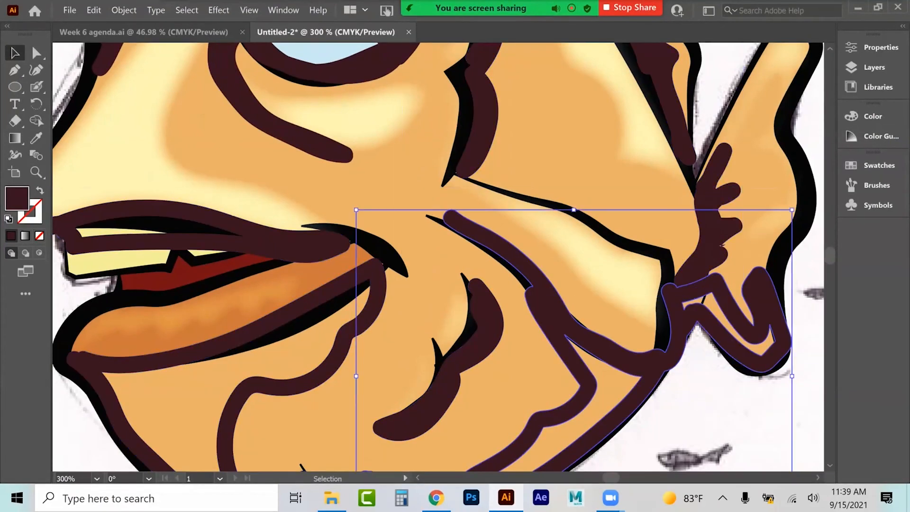
pyautogui.rightClick(750, 299)
pyautogui.click(810, 375)
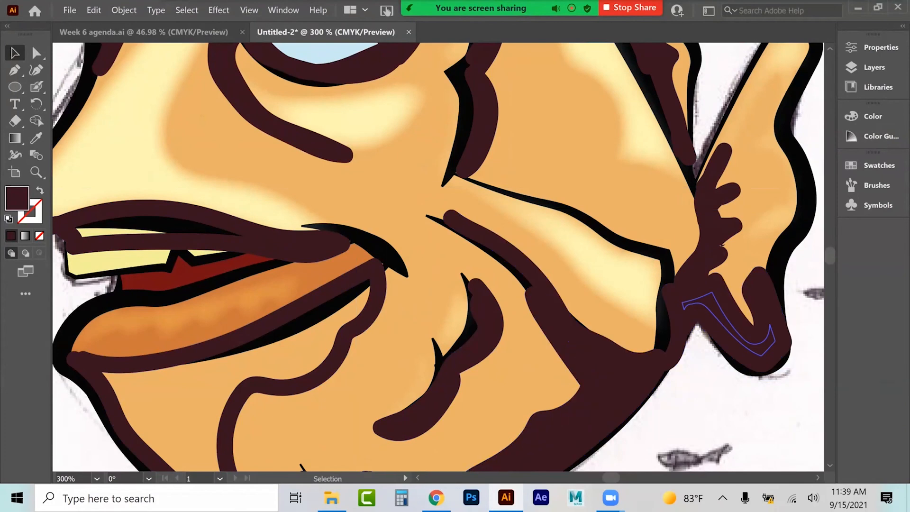
pyautogui.click(727, 325)
pyautogui.press('Delete')
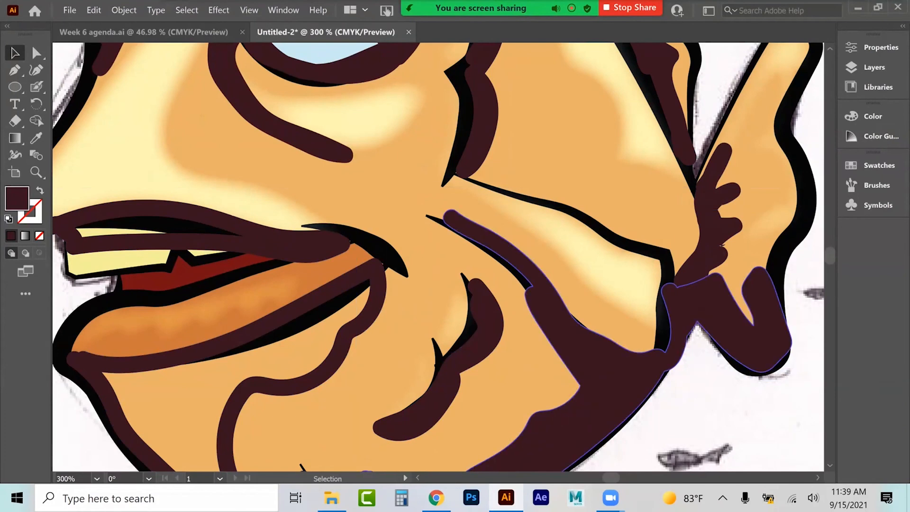
pyautogui.click(612, 377)
pyautogui.press('Delete')
# Step: Release the belly shadow's compound path and delete its inner hole shapes so the belly shadow fills solid
pyautogui.scroll(-4, 265, 316)
pyautogui.scroll(-2, 265, 317)
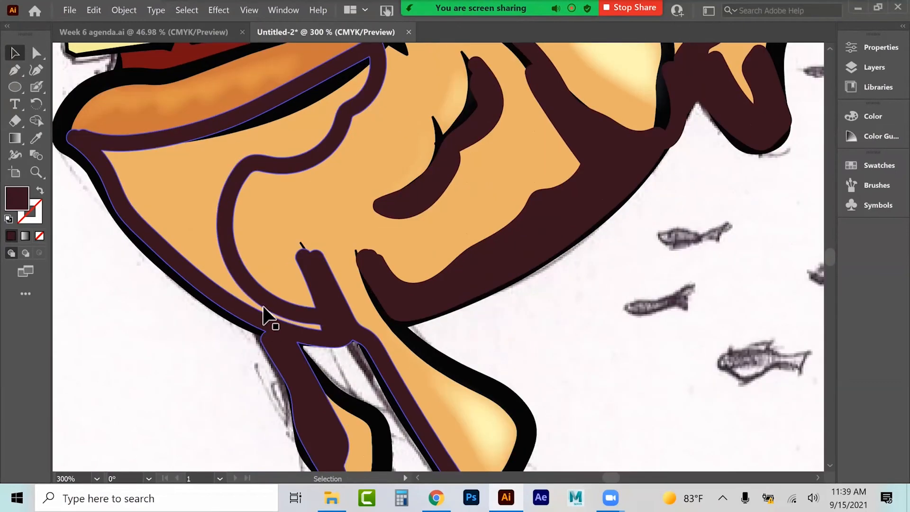
pyautogui.rightClick(322, 284)
pyautogui.click(354, 374)
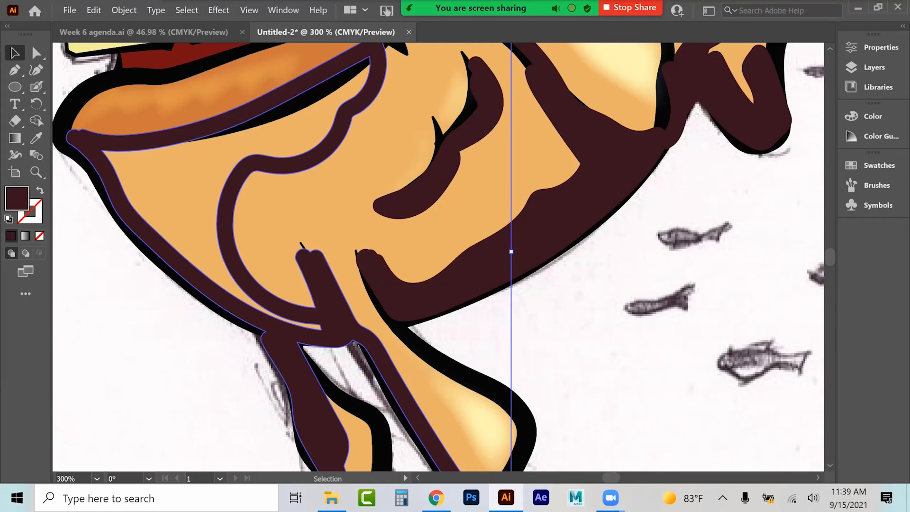
pyautogui.click(337, 303)
pyautogui.rightClick(333, 307)
pyautogui.click(407, 367)
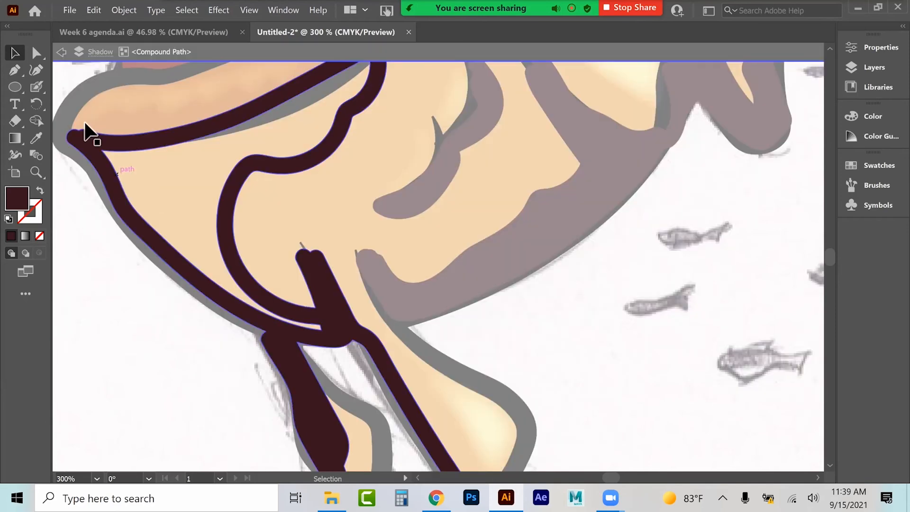
pyautogui.click(62, 53)
pyautogui.click(62, 53)
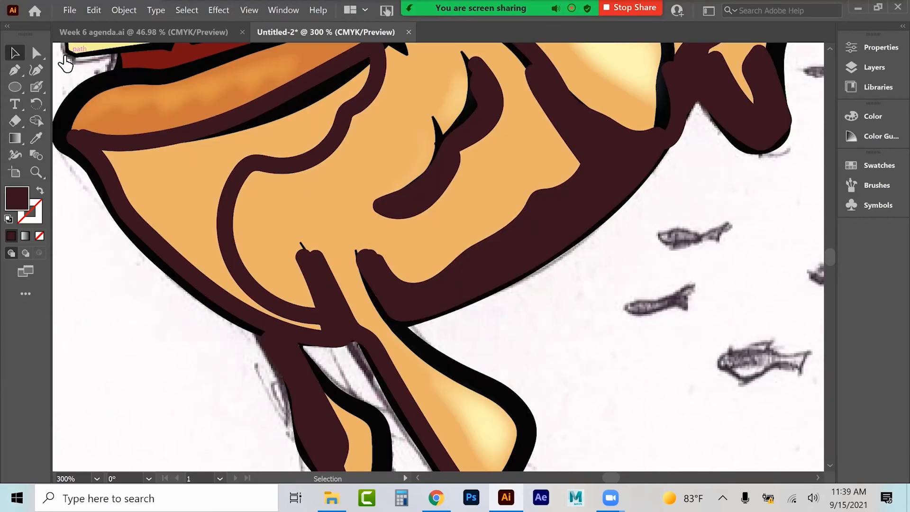
pyautogui.click(318, 267)
pyautogui.rightClick(318, 266)
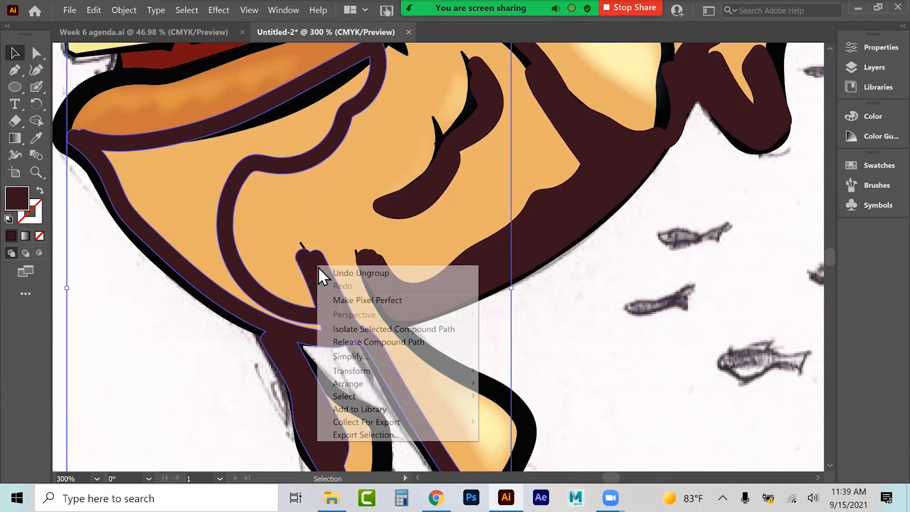
pyautogui.click(348, 341)
pyautogui.click(208, 325)
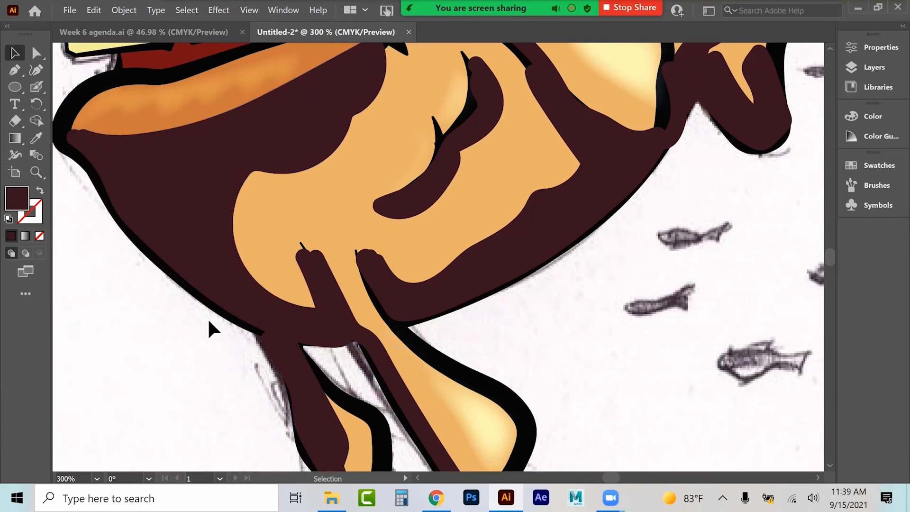
pyautogui.moveTo(187, 203); pyautogui.dragTo(584, 319)
pyautogui.press('Delete')
# Step: Release the lip shadow's compound path and delete its inner hole shape
pyautogui.scroll(10, 452, 317)
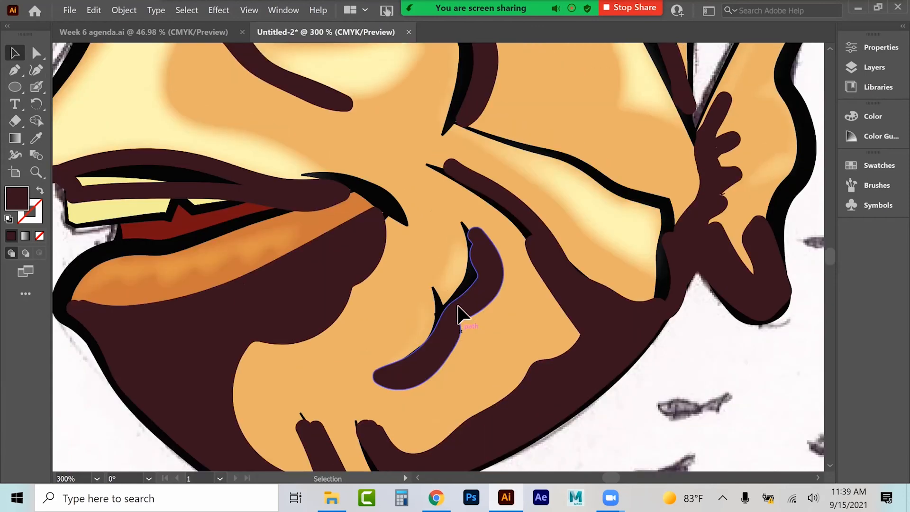
pyautogui.click(139, 301)
pyautogui.rightClick(140, 301)
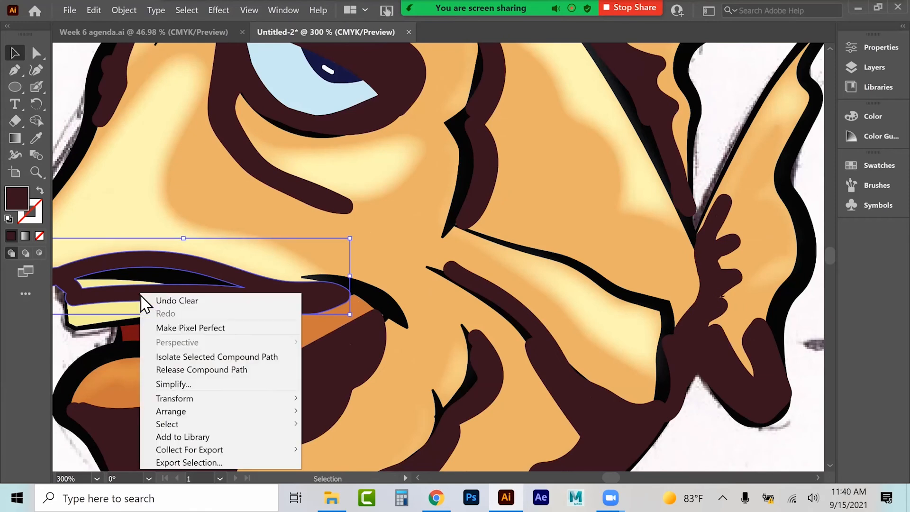
pyautogui.click(192, 367)
pyautogui.click(153, 287)
pyautogui.press('Delete')
# Step: Select all shapes sharing the dark maroon shadow fill colour
pyautogui.scroll(1, 259, 263)
pyautogui.scroll(9, 265, 264)
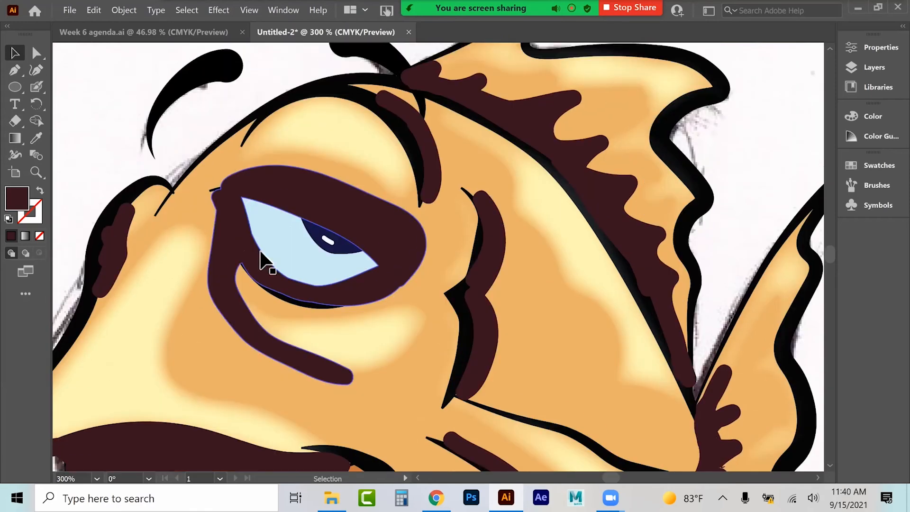
pyautogui.hotkey('ctrl', '1')
pyautogui.press('v')
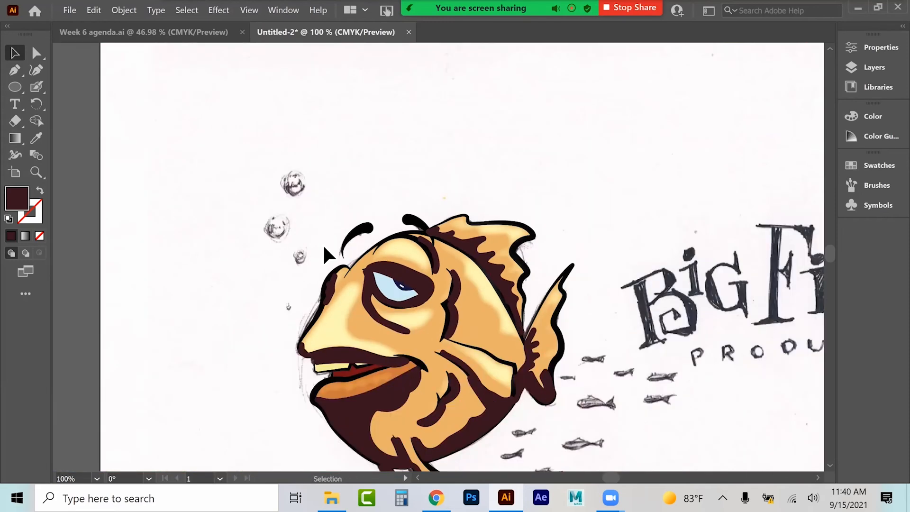
pyautogui.scroll(-3, 375, 237)
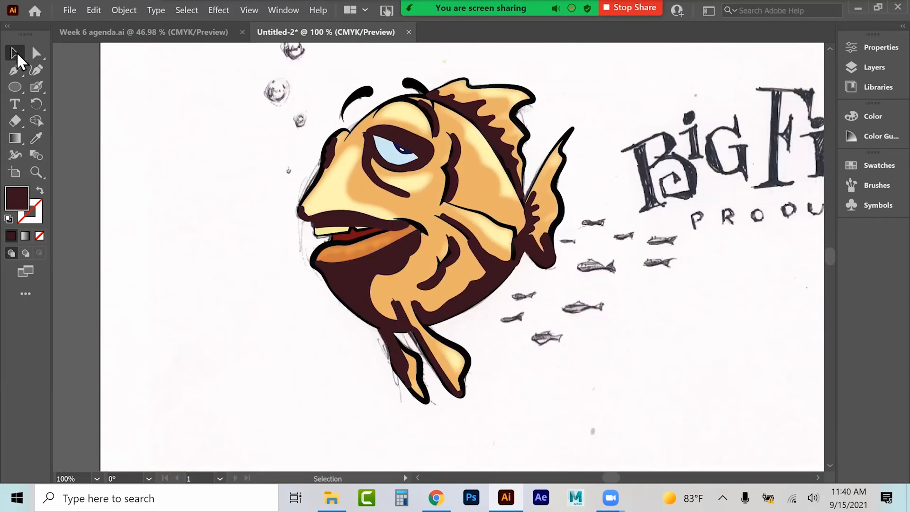
pyautogui.click(349, 295)
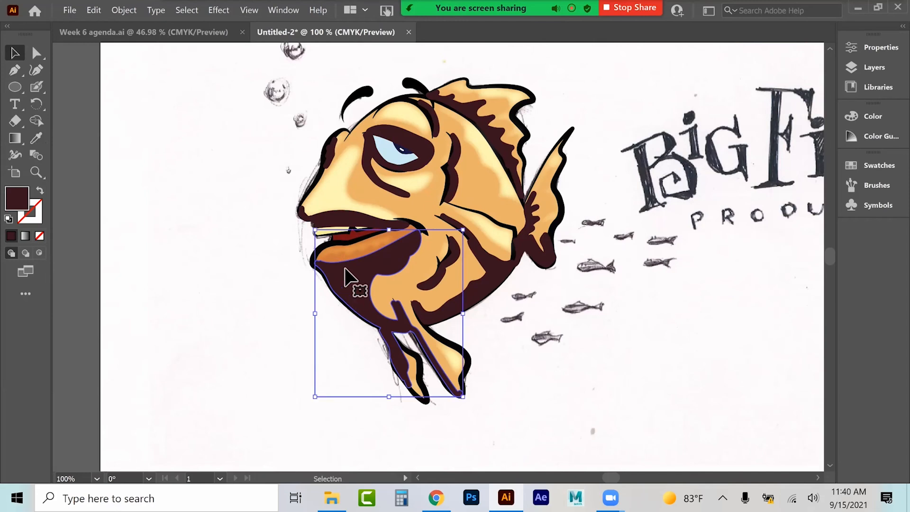
pyautogui.click(189, 10)
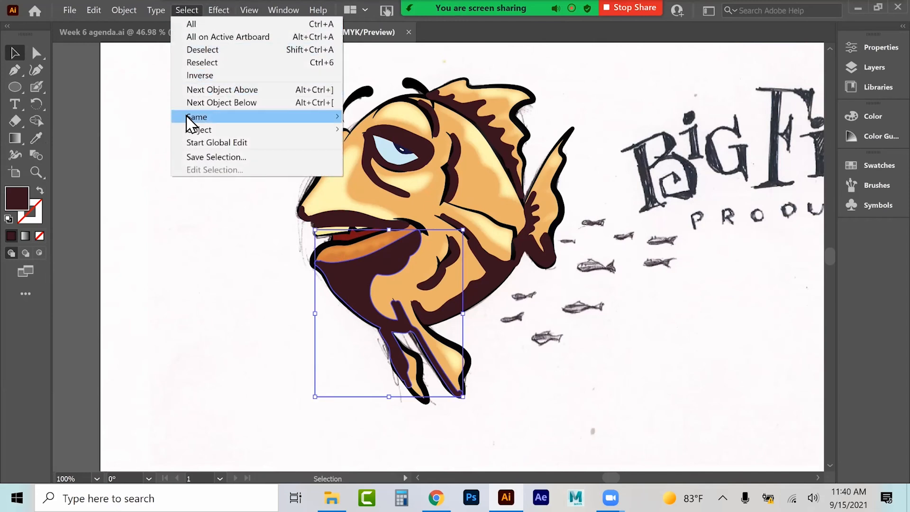
pyautogui.moveTo(196, 116)
pyautogui.click(385, 168)
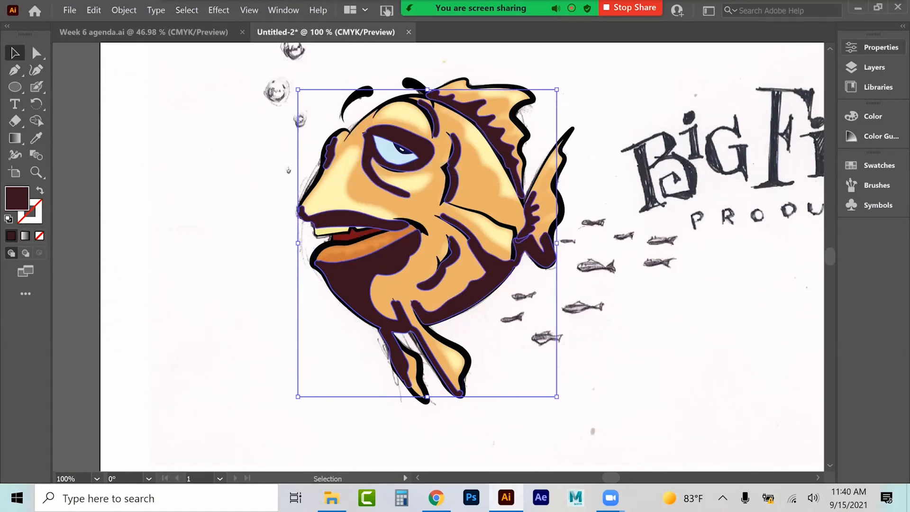
# Step: Set the blending mode of the selected shadow shapes to Overlay
pyautogui.click(873, 47)
pyautogui.scroll(-3, 673, 294)
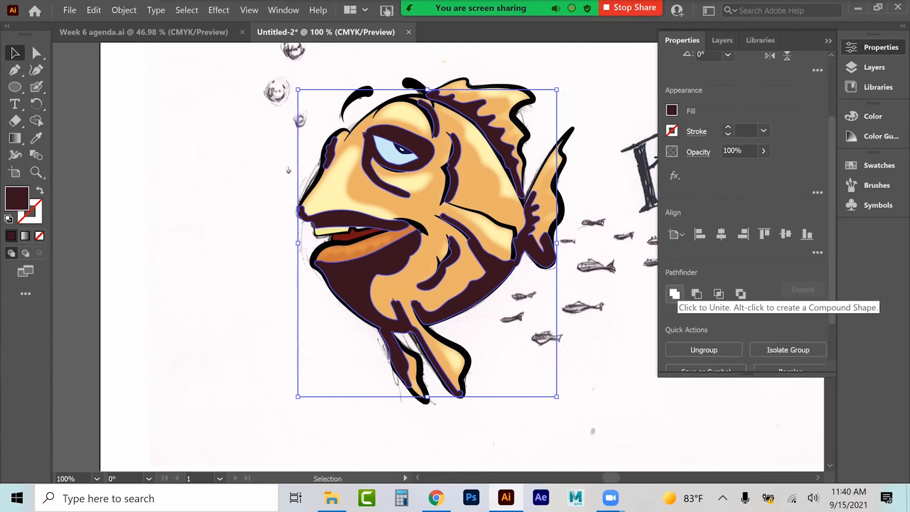
pyautogui.click(764, 151)
pyautogui.moveTo(763, 168)
pyautogui.mouseDown()
pyautogui.moveTo(729, 168)
pyautogui.moveTo(760, 168)
pyautogui.mouseUp()
pyautogui.click(697, 151)
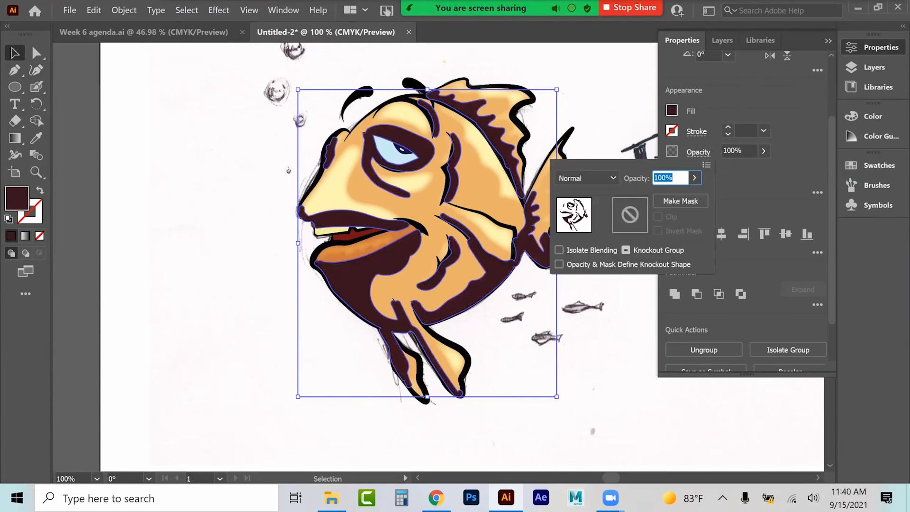
pyautogui.click(577, 178)
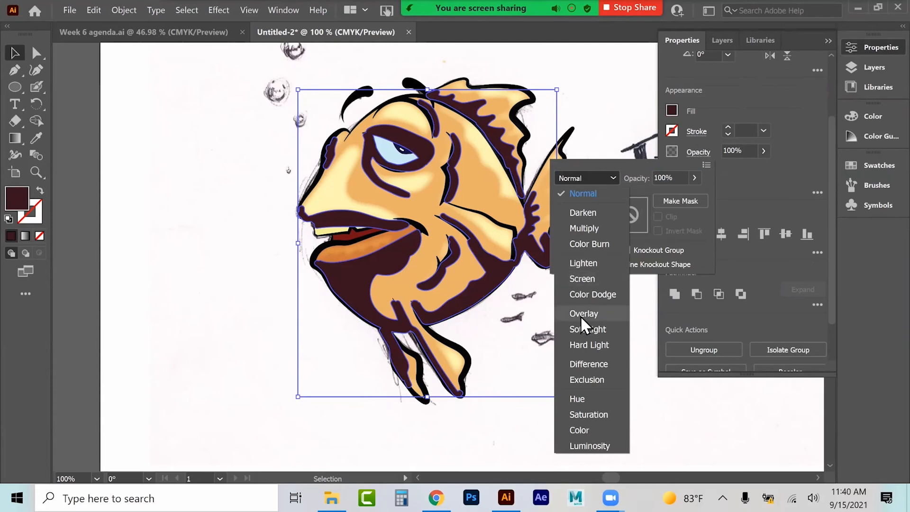
pyautogui.click(584, 227)
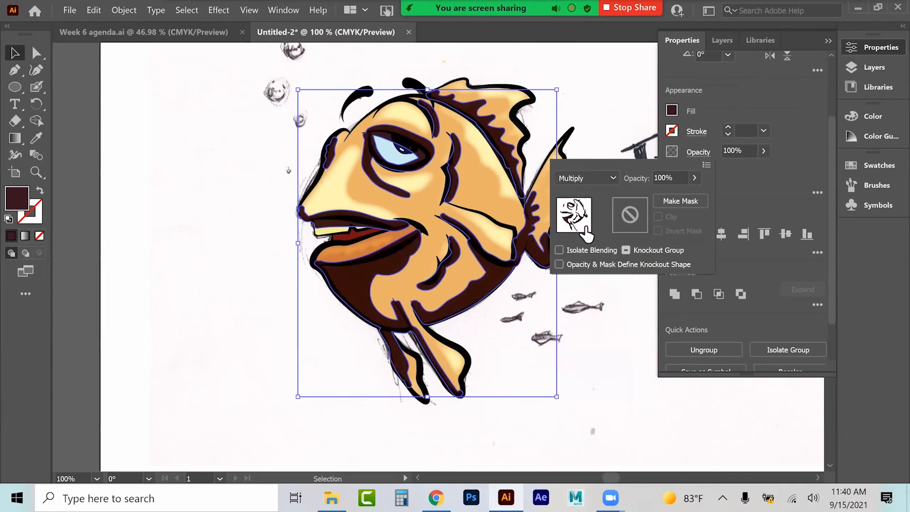
pyautogui.click(584, 177)
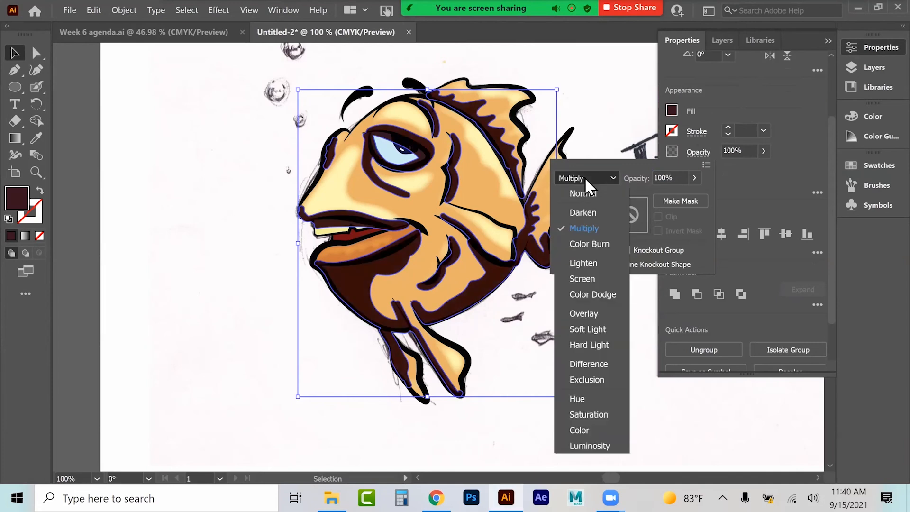
pyautogui.click(582, 312)
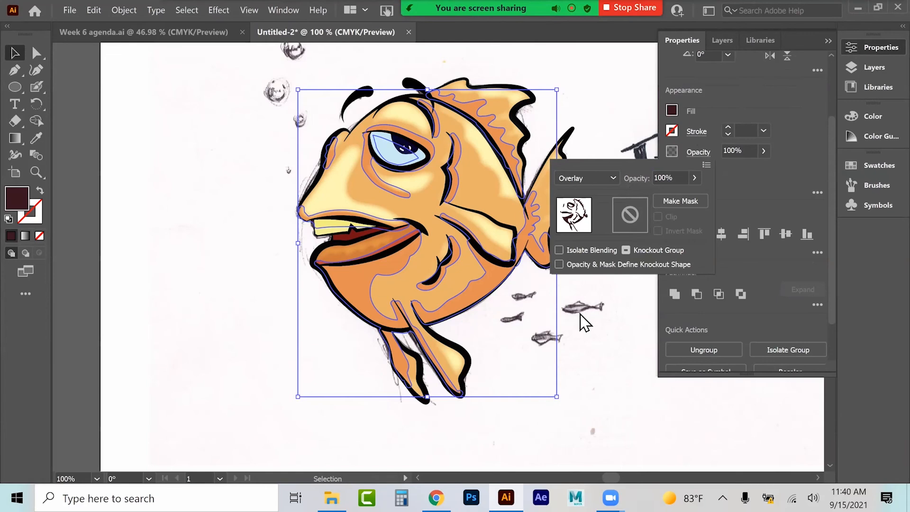
pyautogui.click(177, 287)
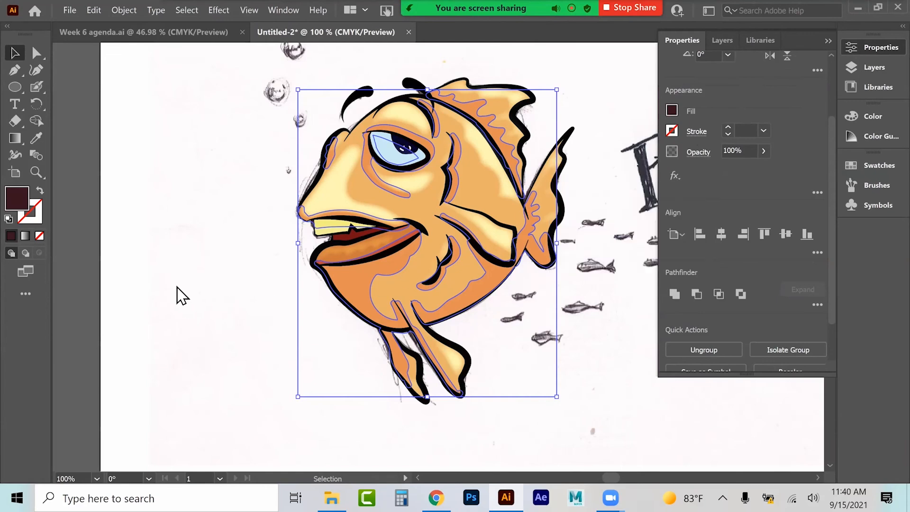
pyautogui.click(176, 287)
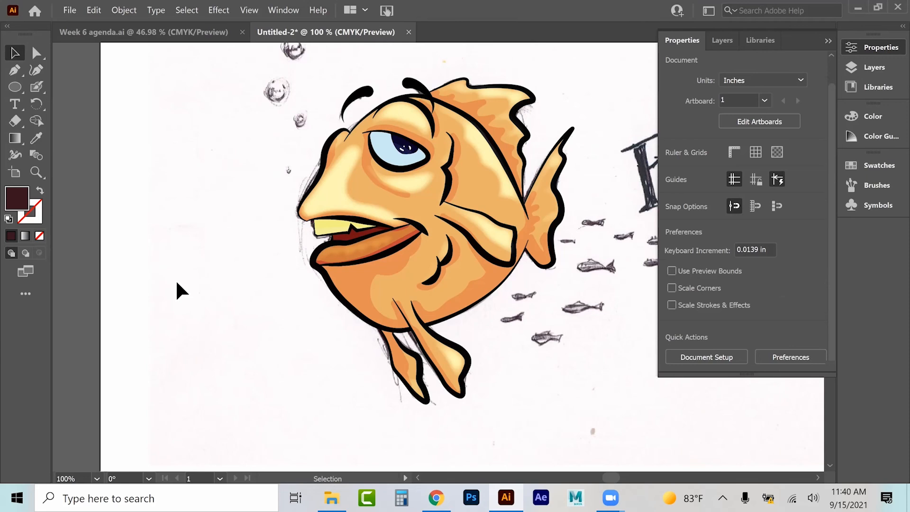
# Step: Apply a Feather effect with a 0.05 in radius to the shadow shapes
pyautogui.click(362, 204)
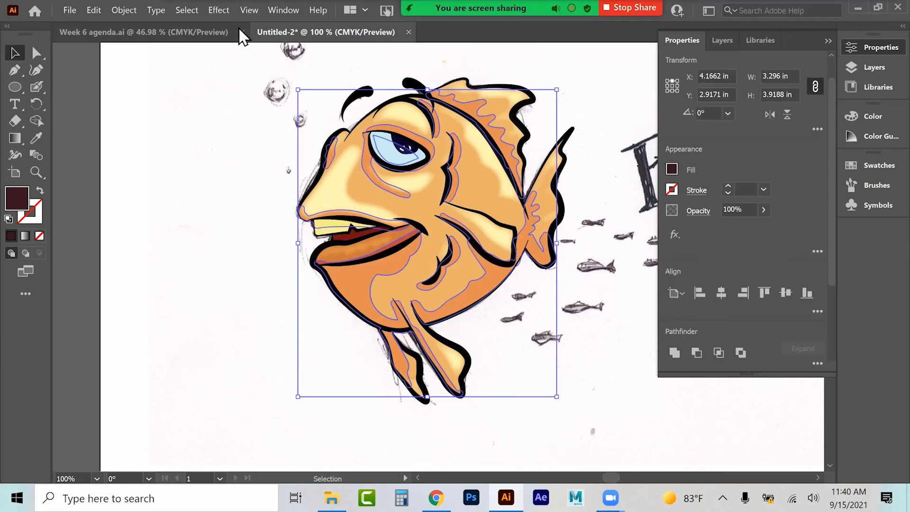
pyautogui.click(215, 10)
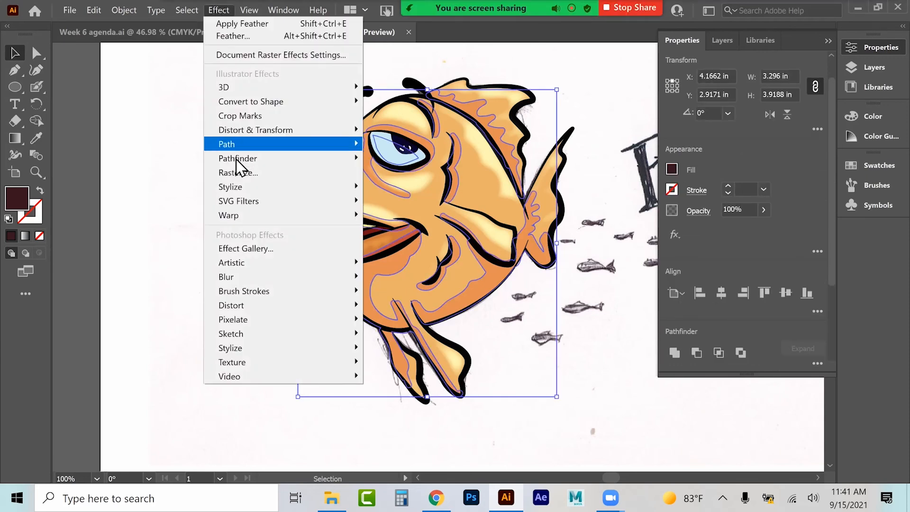
pyautogui.moveTo(236, 186)
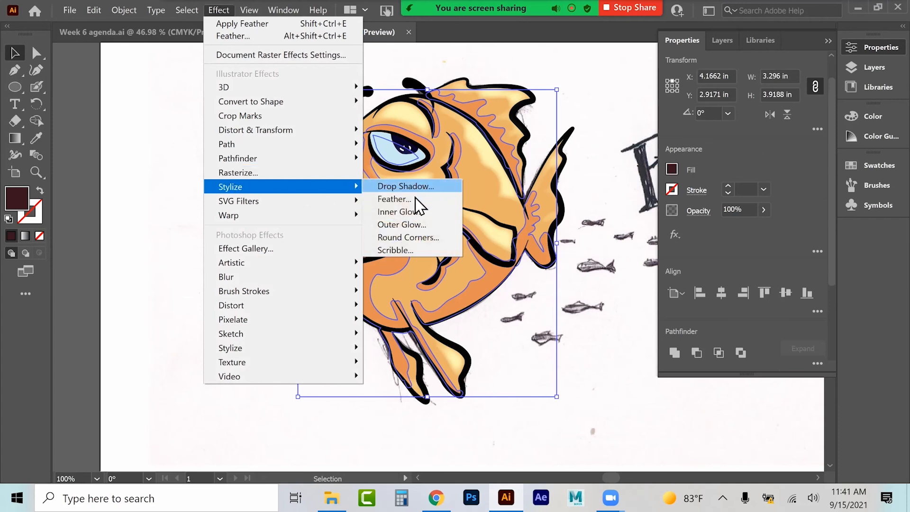
pyautogui.click(422, 200)
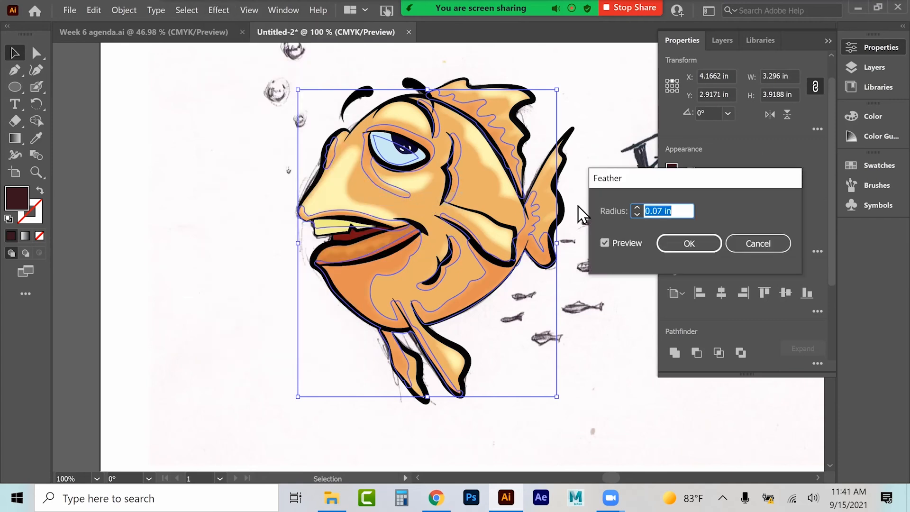
pyautogui.click(660, 210)
pyautogui.hotkey('shift', 'Left')
pyautogui.write('5')
pyautogui.press('Return')
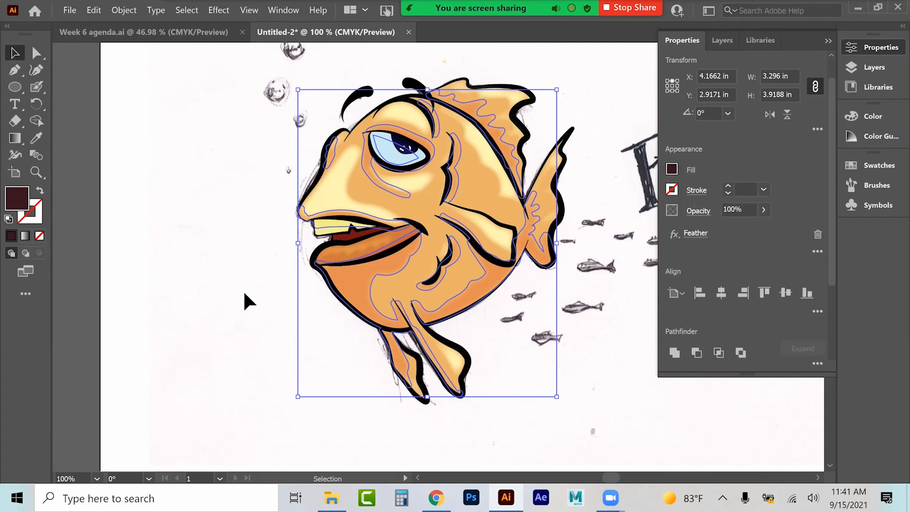
pyautogui.click(264, 277)
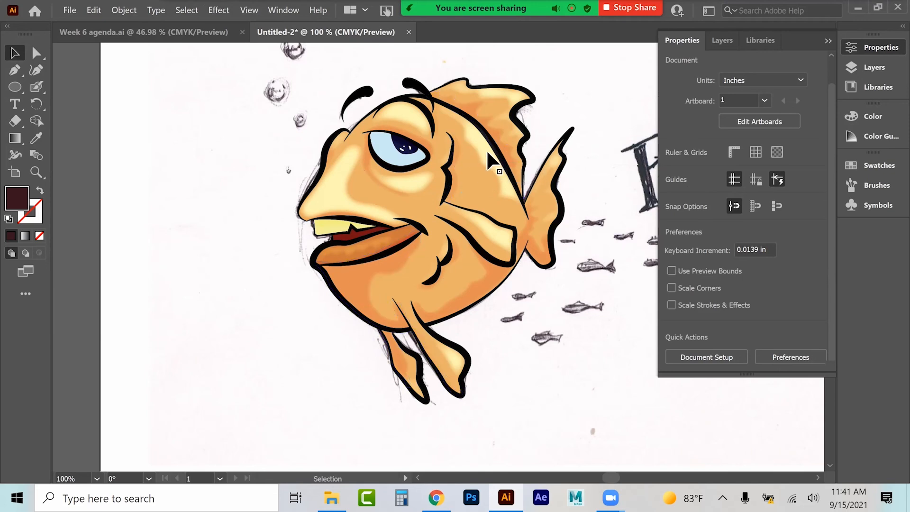
pyautogui.click(349, 281)
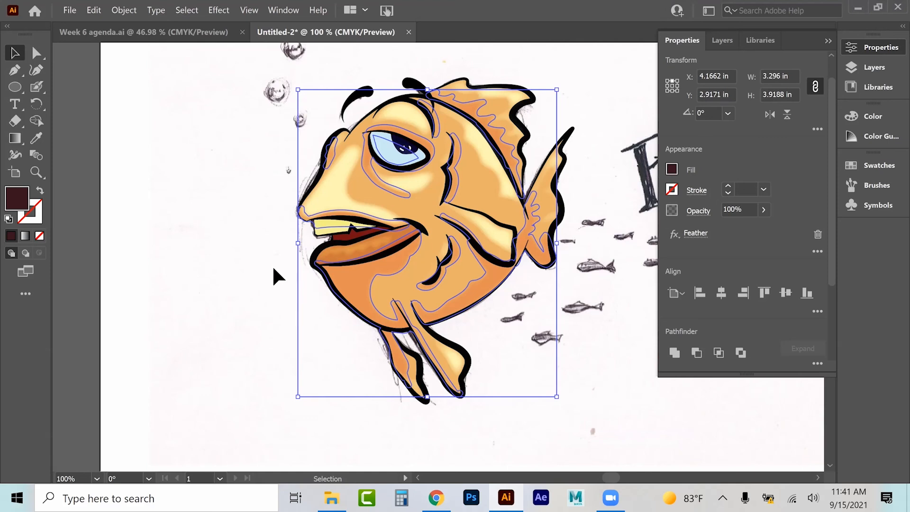
pyautogui.click(224, 237)
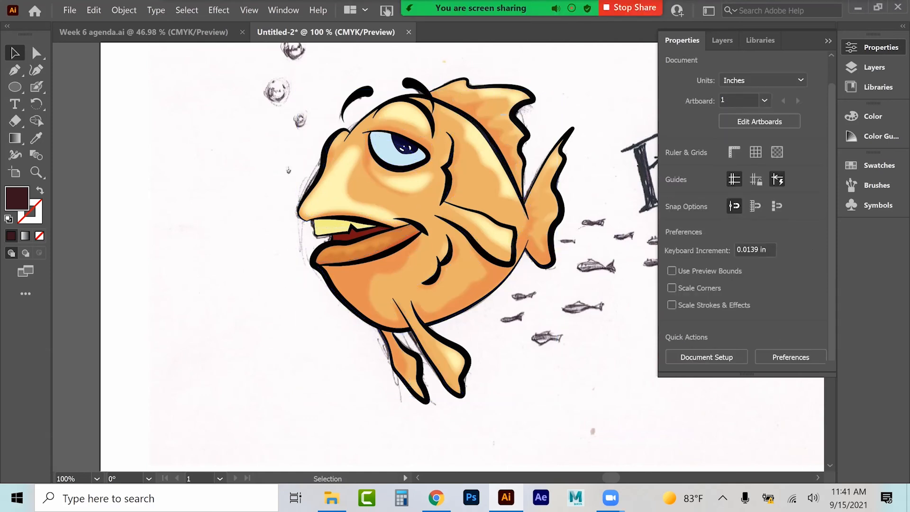
pyautogui.click(827, 41)
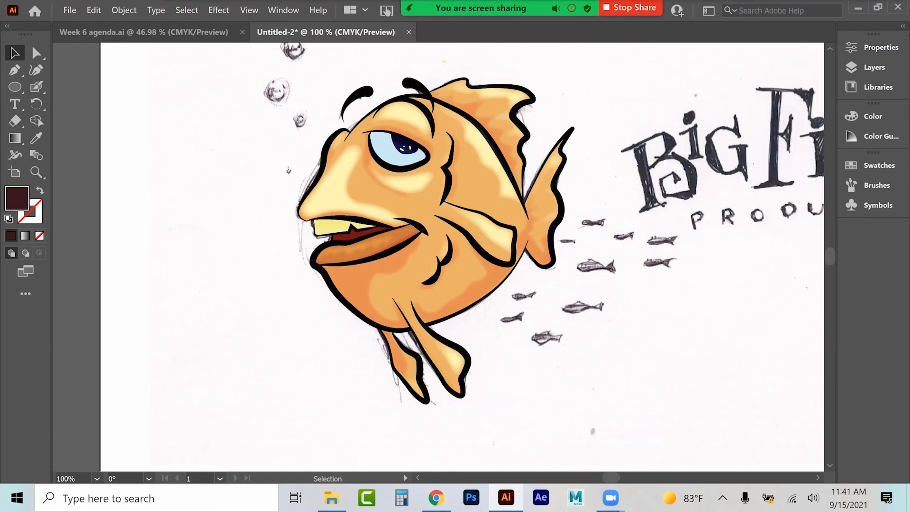
pyautogui.hotkey('ctrl', '-')
pyautogui.hotkey('ctrl', '-')
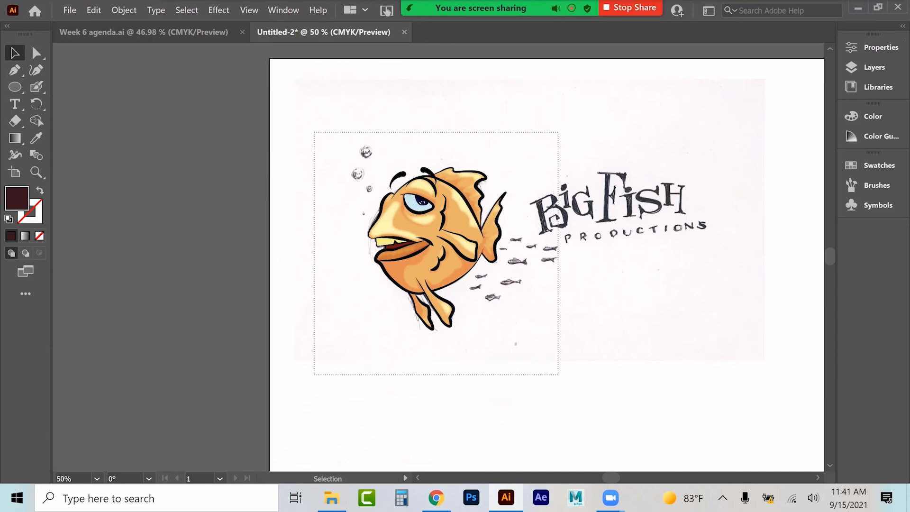
pyautogui.moveTo(314, 132); pyautogui.dragTo(558, 375)
pyautogui.moveTo(459, 239); pyautogui.dragTo(658, 378)
pyautogui.hotkey('ctrl', 'z')
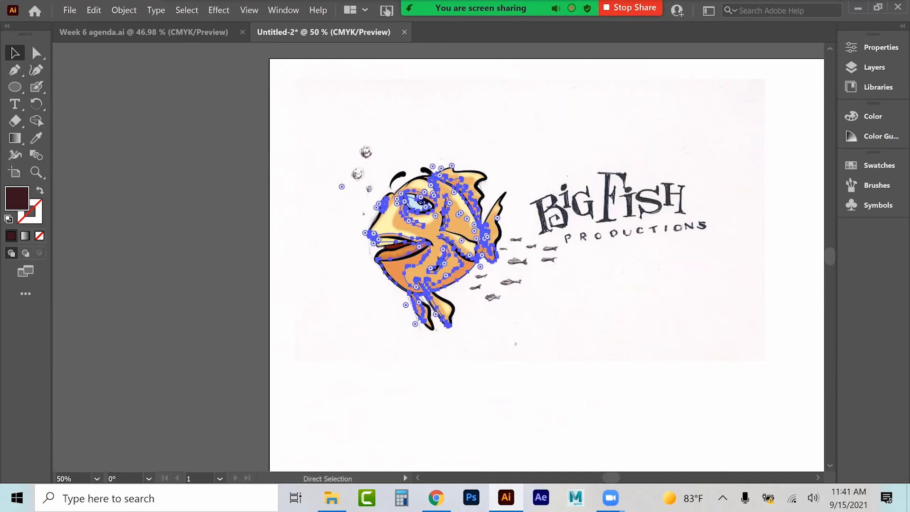
# Step: Select all the traced fish artwork across the layers and group it together
pyautogui.click(873, 68)
pyautogui.click(692, 78)
pyautogui.click(691, 93)
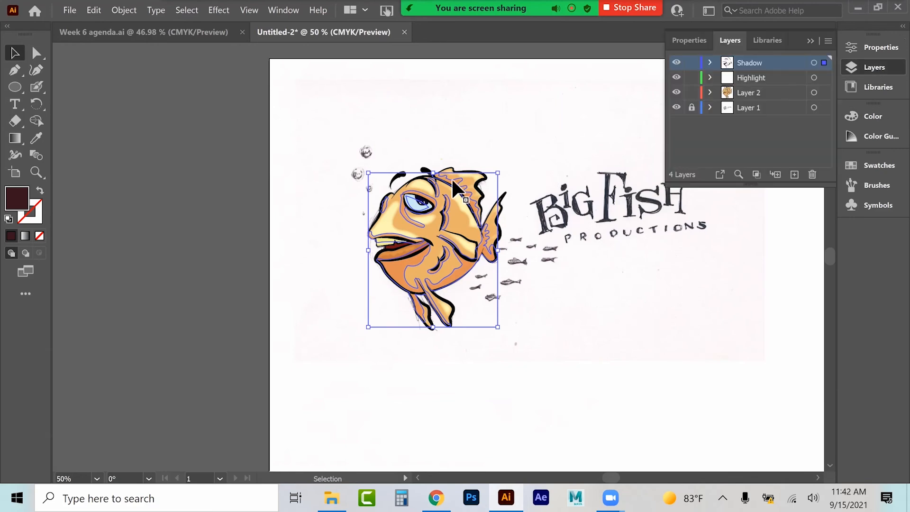
pyautogui.click(314, 189)
pyautogui.moveTo(318, 134); pyautogui.dragTo(306, 115)
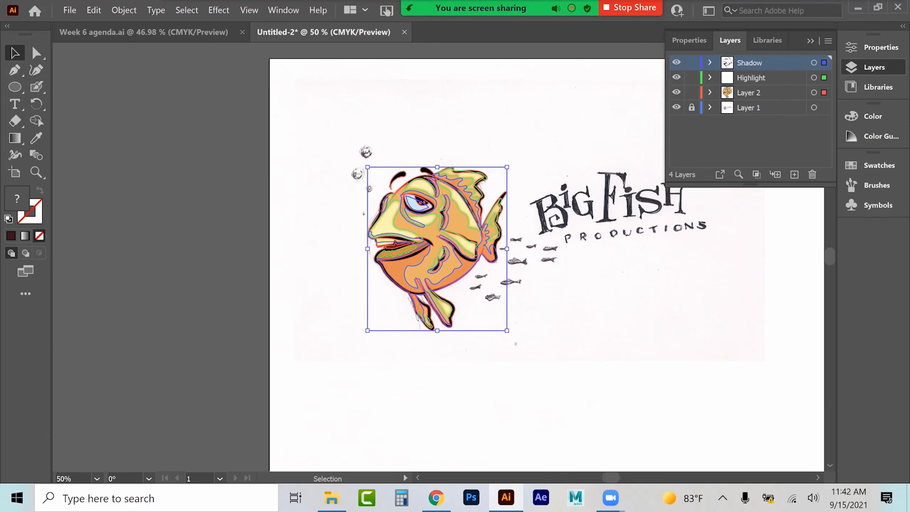
pyautogui.hotkey('ctrl', 'g')
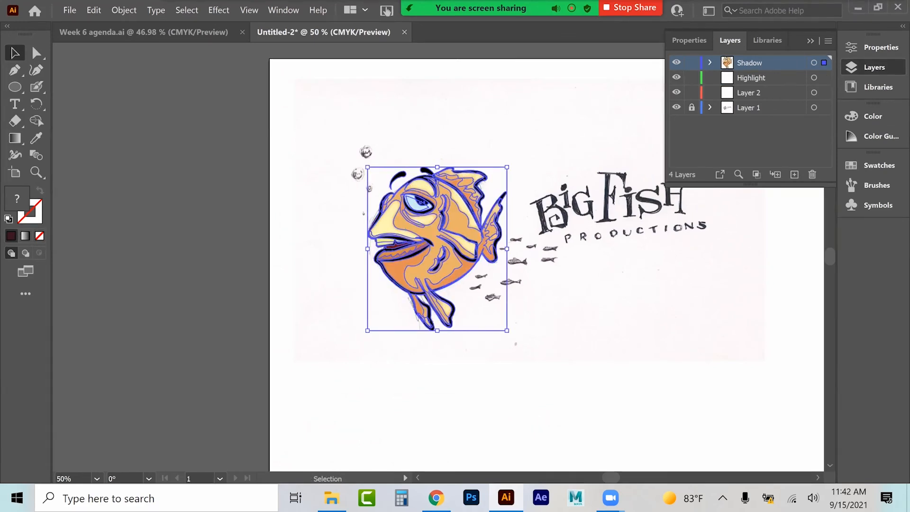
# Step: Move the grouped fish artwork off the sketch onto the pasteboard beside the artboard
pyautogui.hotkey('ctrl', 'shift', 'a')
pyautogui.moveTo(414, 229)
pyautogui.mouseDown()
pyautogui.moveTo(209, 244)
pyautogui.moveTo(186, 268)
pyautogui.moveTo(157, 234)
pyautogui.mouseUp()
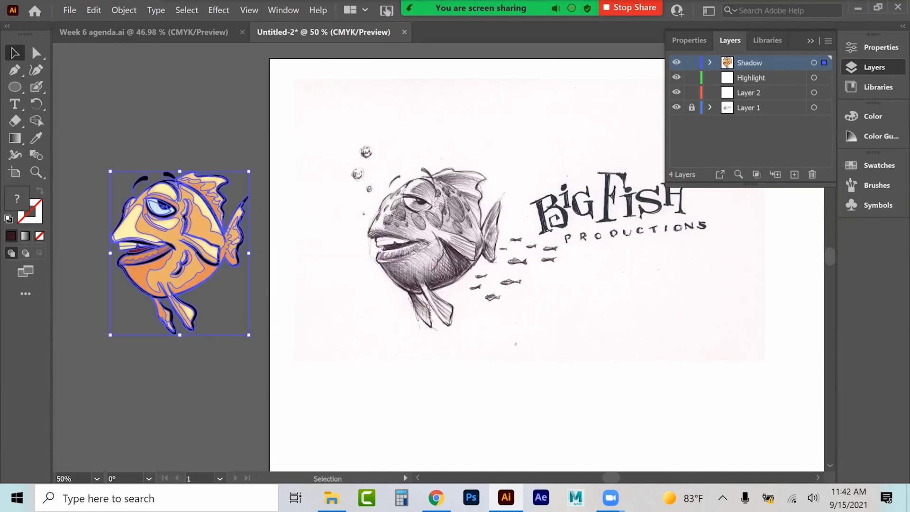
pyautogui.hotkey('ctrl', 'shift', 'a')
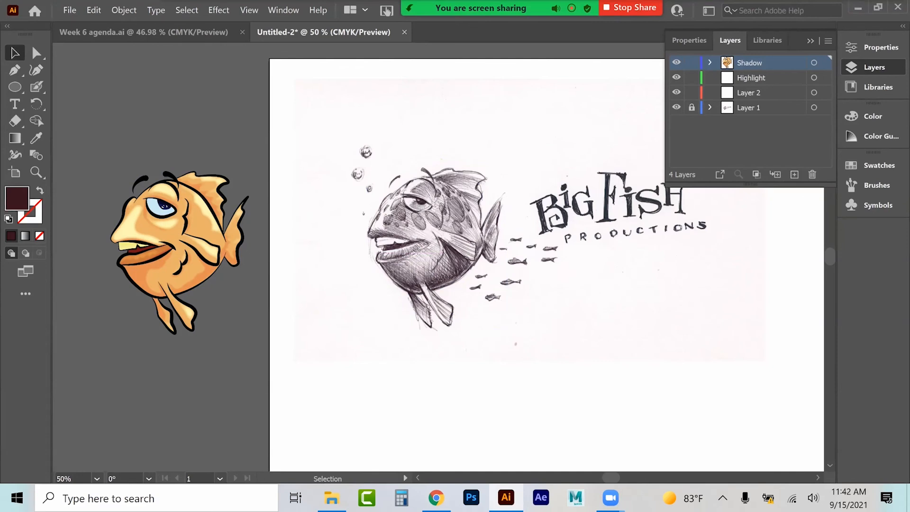
# Step: Set the fill colour to light blue 6c9bd3 and paint a highlight on the fish's eye with the Blob Brush
pyautogui.click(37, 87)
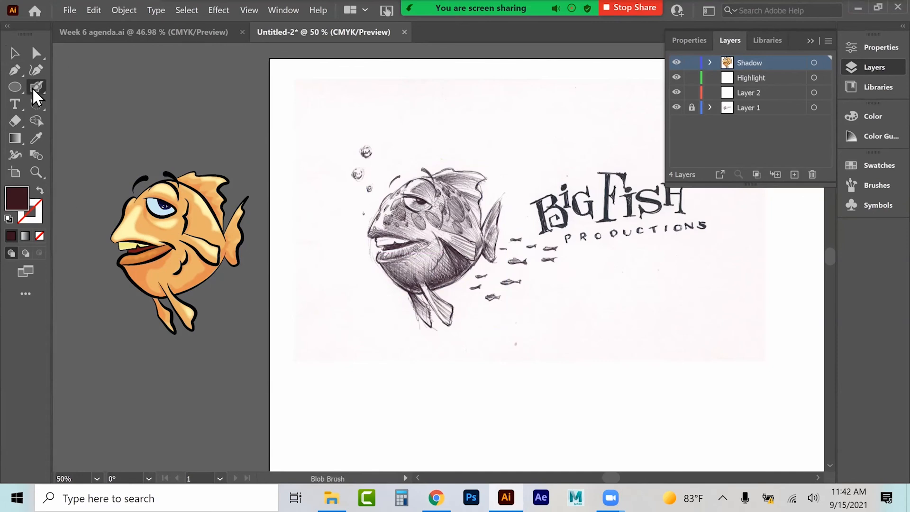
pyautogui.doubleClick(17, 199)
pyautogui.write('172638')
pyautogui.click(558, 136)
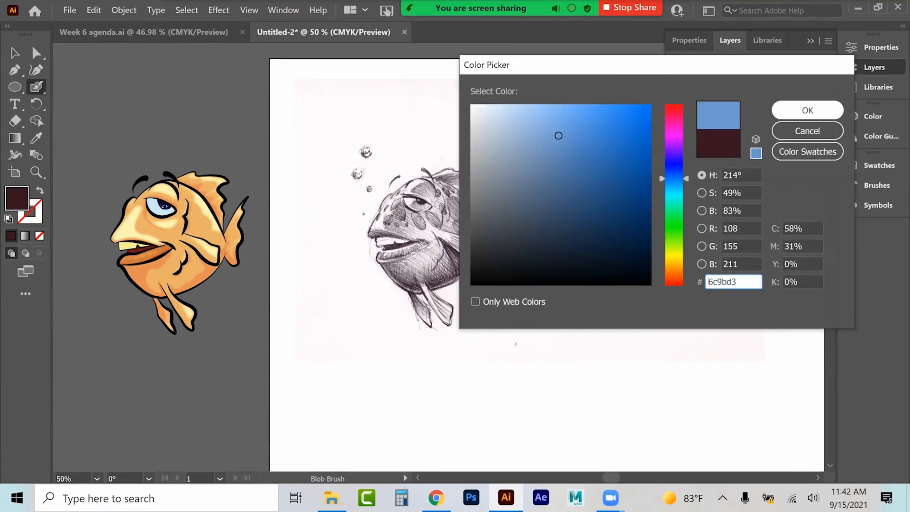
pyautogui.click(808, 110)
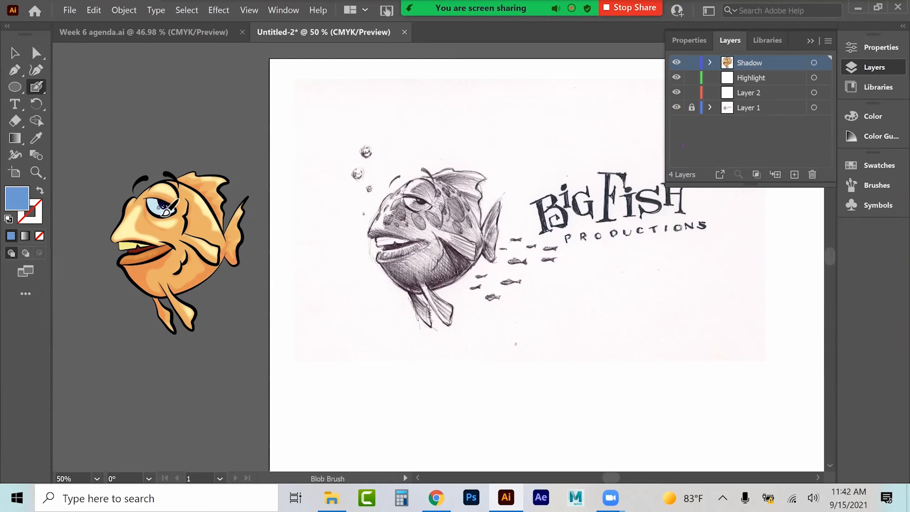
pyautogui.moveTo(162, 204)
pyautogui.mouseDown()
pyautogui.moveTo(174, 213)
pyautogui.moveTo(165, 203)
pyautogui.mouseUp()
# Step: Select the blue eye highlight and release its compound path
pyautogui.click(15, 52)
pyautogui.click(155, 210)
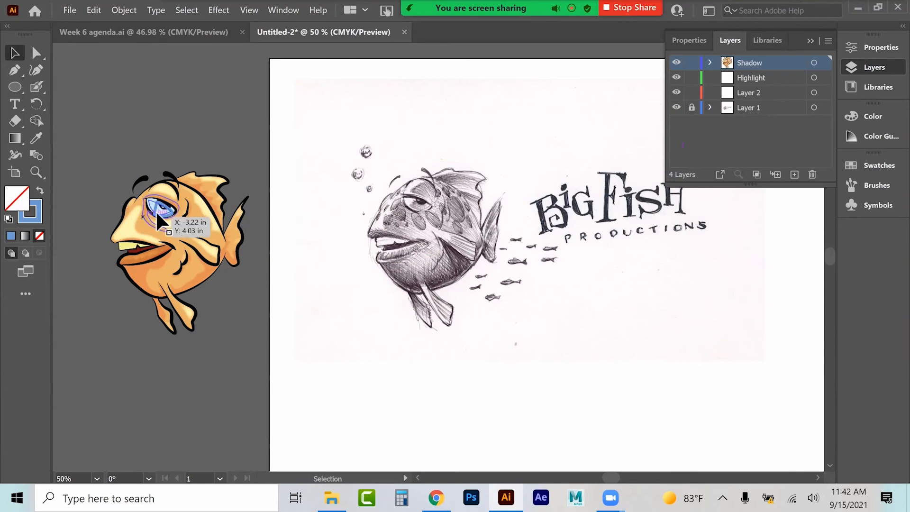
pyautogui.rightClick(155, 209)
pyautogui.click(189, 287)
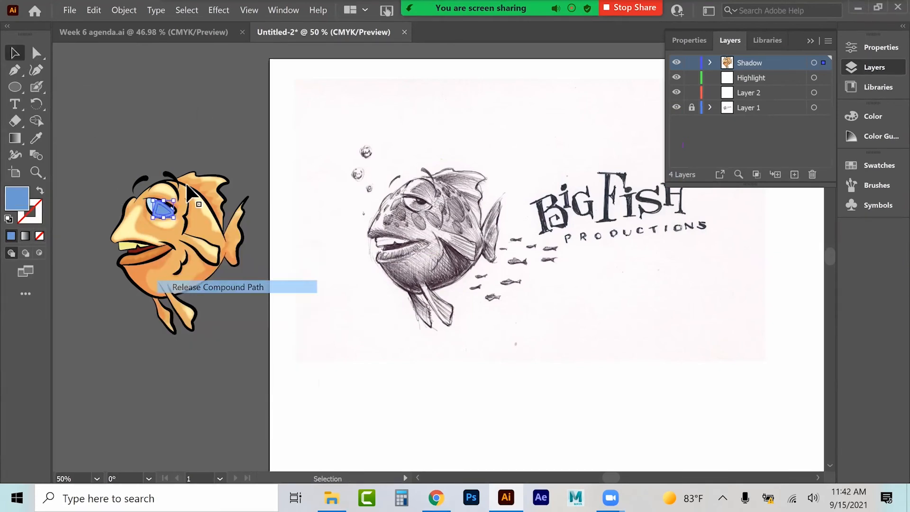
# Step: Apply a Feather effect with a 0.05 in radius to the blue eye highlight
pyautogui.moveTo(162, 209); pyautogui.dragTo(163, 204)
pyautogui.click(219, 9)
pyautogui.click(229, 37)
pyautogui.press('Return')
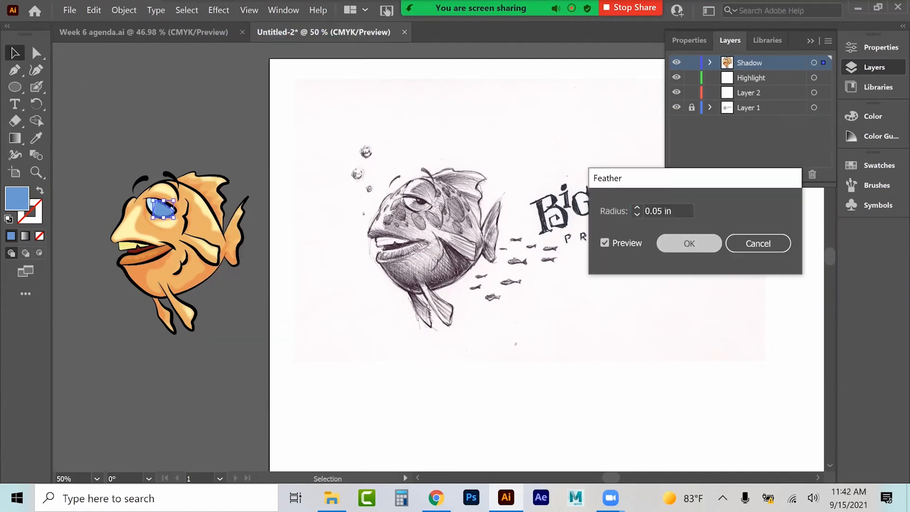
# Step: Lower the eye highlight's opacity to 76%
pyautogui.click(873, 48)
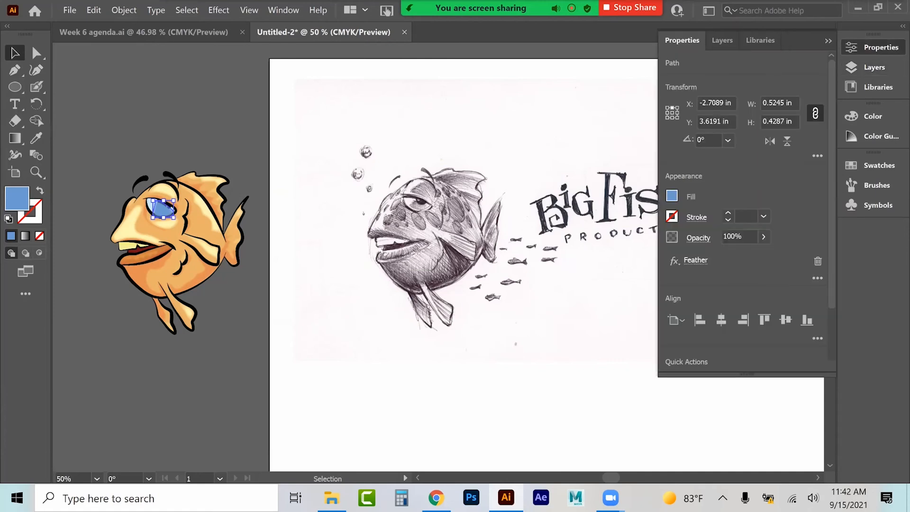
pyautogui.click(763, 237)
pyautogui.moveTo(764, 254); pyautogui.dragTo(748, 253)
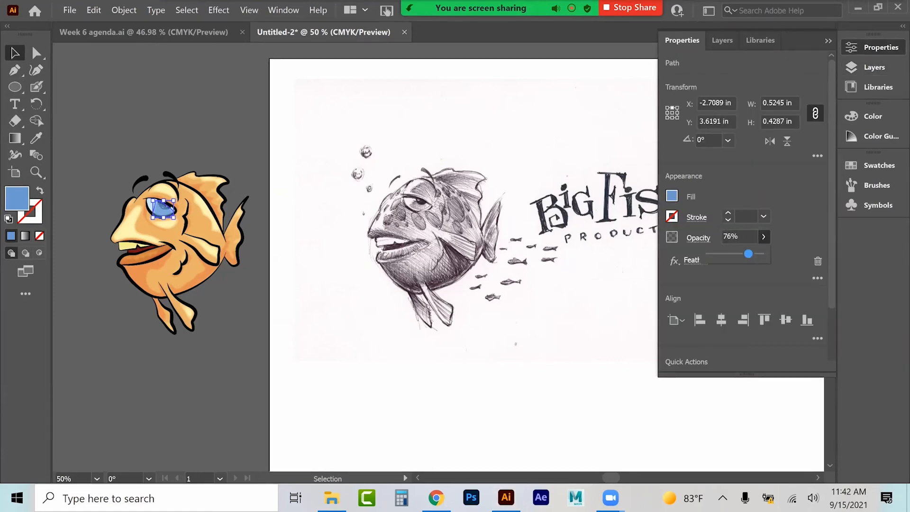
# Step: Set the eye highlight's blending mode to Multiply and deselect it
pyautogui.click(698, 238)
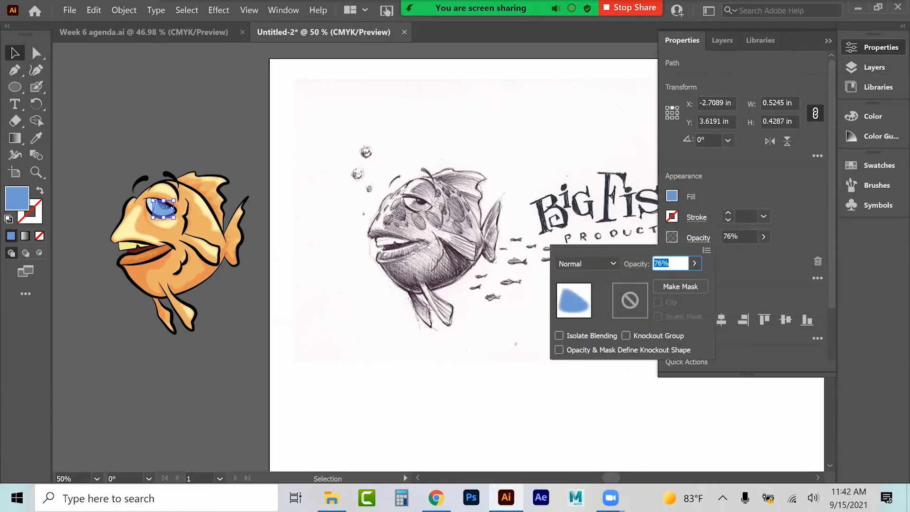
pyautogui.click(204, 135)
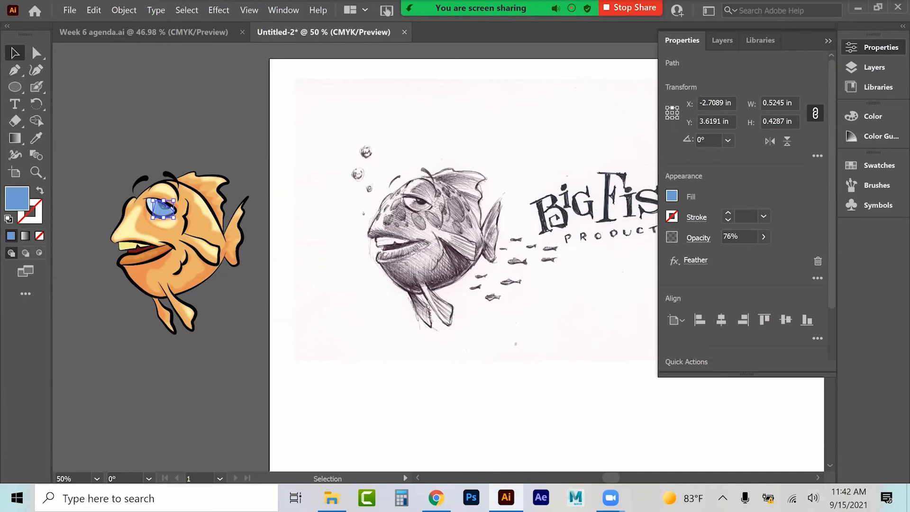
pyautogui.click(698, 238)
pyautogui.click(584, 263)
pyautogui.click(584, 127)
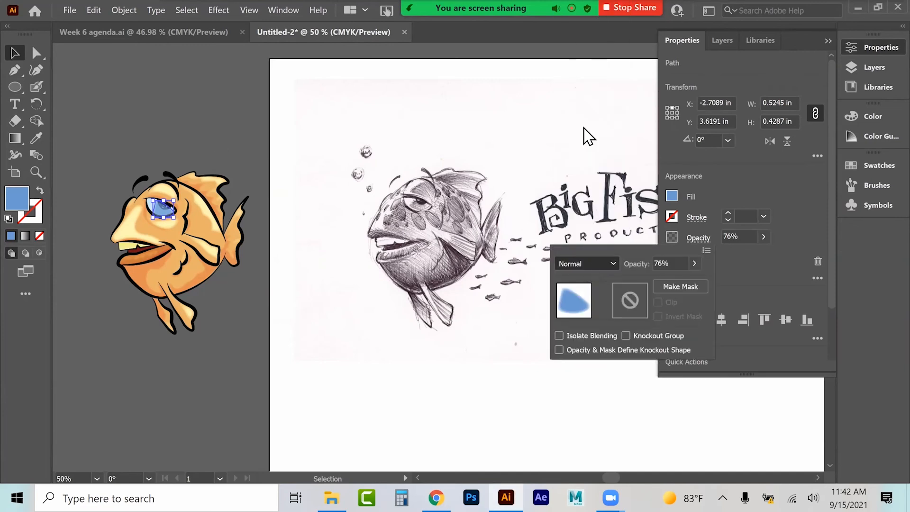
pyautogui.click(584, 263)
pyautogui.click(584, 27)
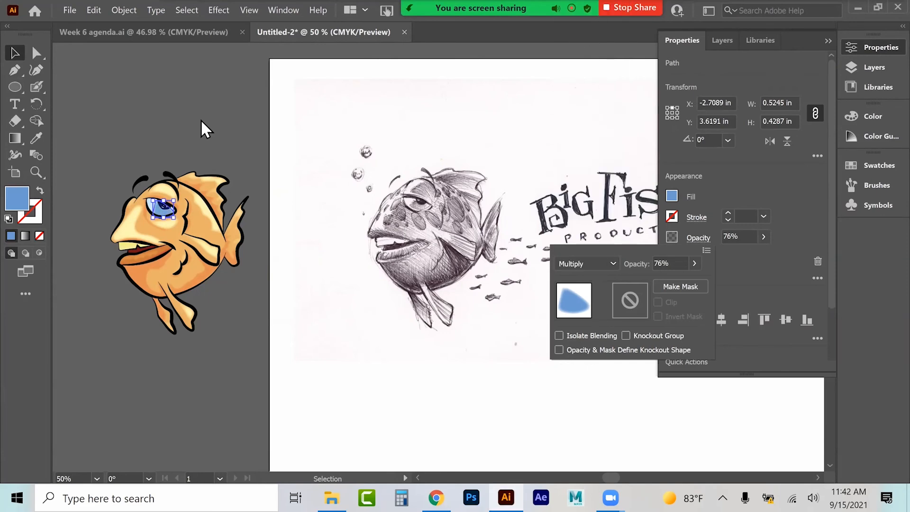
pyautogui.click(174, 114)
pyautogui.click(152, 113)
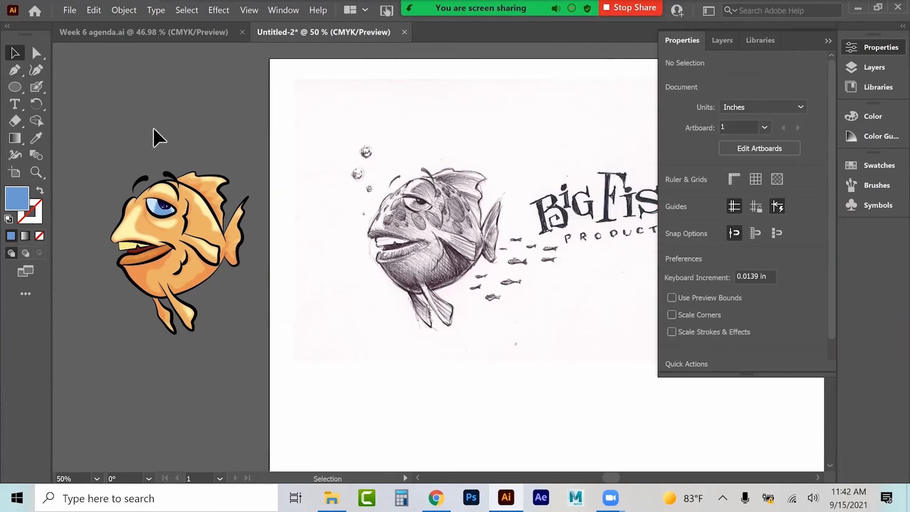
# Step: Cut the blue eye highlight, paste it inside the fish group, and position it over the eye
pyautogui.click(159, 211)
pyautogui.hotkey('ctrl', 'x')
pyautogui.doubleClick(178, 246)
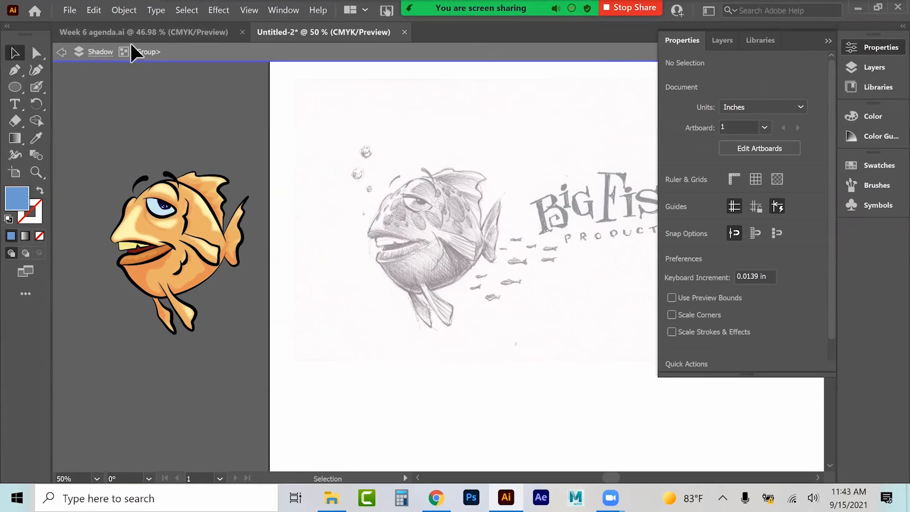
pyautogui.hotkey('ctrl', 'v')
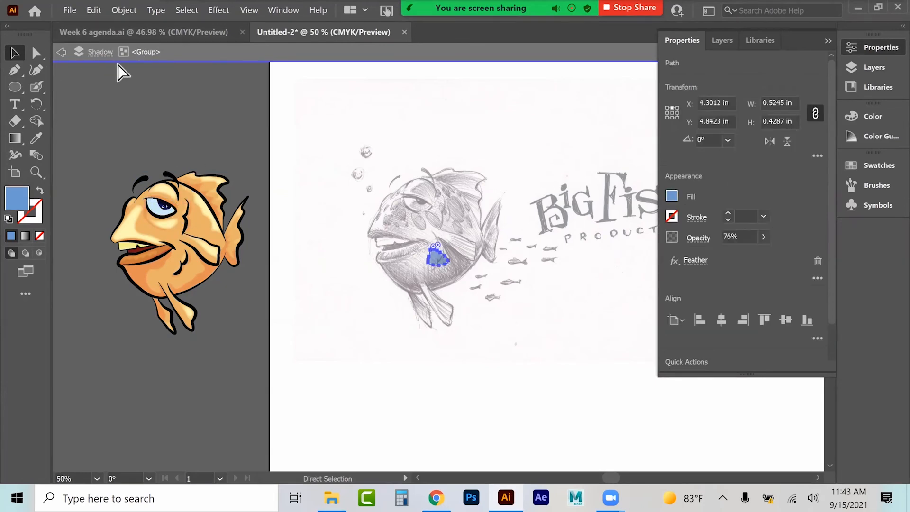
pyautogui.moveTo(428, 257)
pyautogui.mouseDown()
pyautogui.moveTo(171, 226)
pyautogui.moveTo(166, 207)
pyautogui.mouseUp()
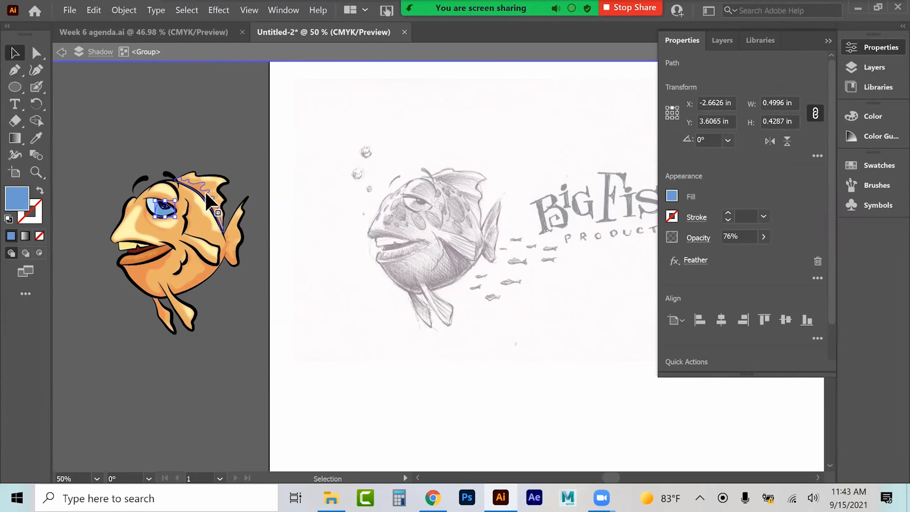
# Step: Exit the group and shift the whole fish group slightly to the right
pyautogui.click(61, 51)
pyautogui.click(165, 216)
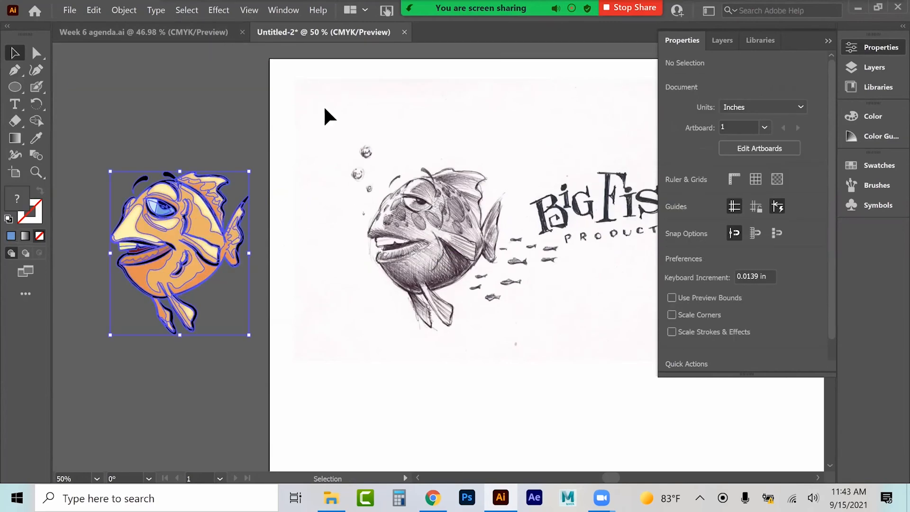
pyautogui.moveTo(138, 242)
pyautogui.mouseDown()
pyautogui.moveTo(202, 233)
pyautogui.moveTo(153, 243)
pyautogui.mouseUp()
pyautogui.click(107, 184)
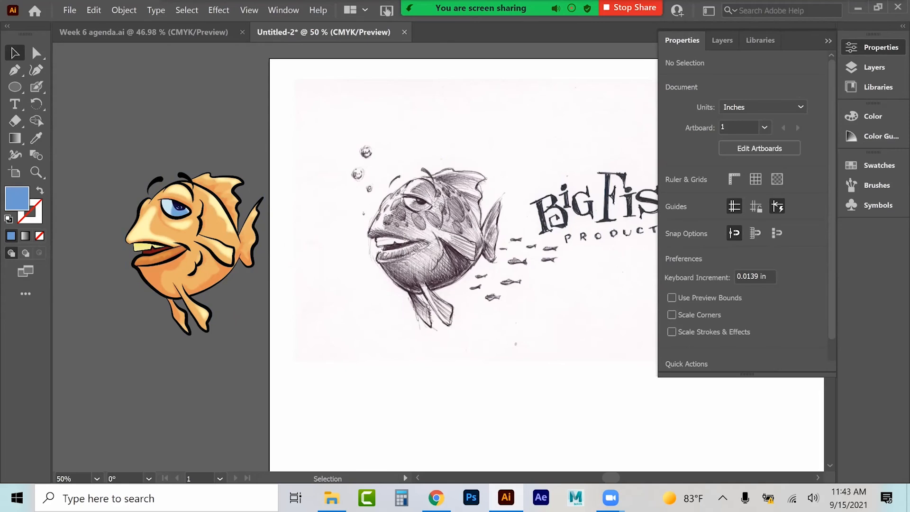
# Step: Inside the fish group, recolour the teeth shape's fill to a paler cream
pyautogui.click(35, 172)
pyautogui.click(142, 236)
pyautogui.click(513, 275)
pyautogui.click(487, 284)
pyautogui.click(15, 55)
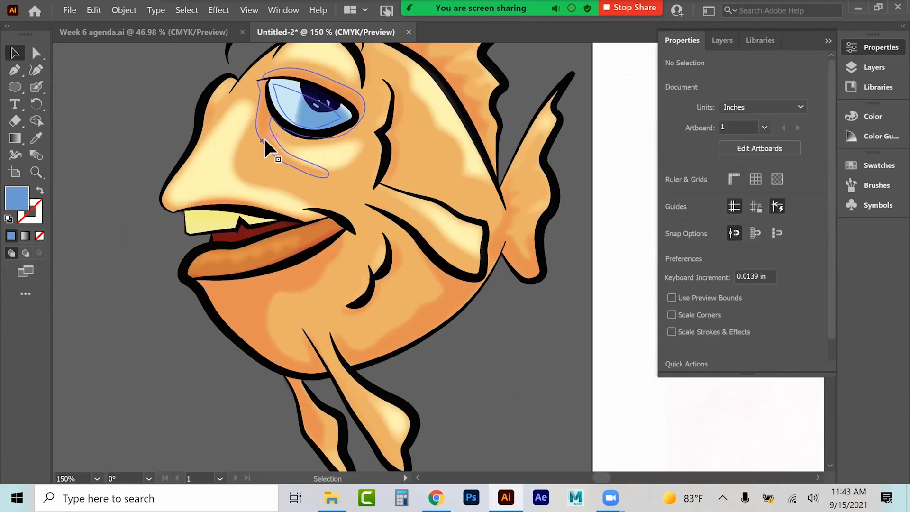
pyautogui.click(266, 142)
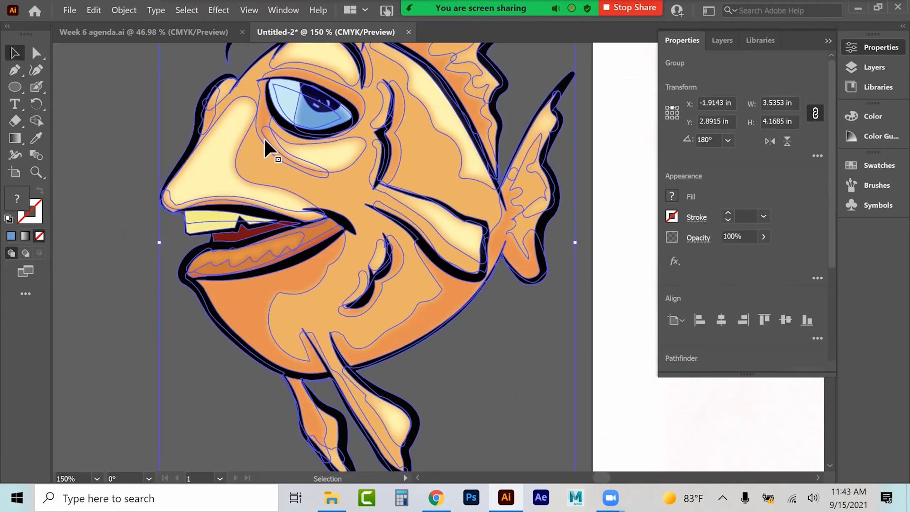
pyautogui.doubleClick(227, 232)
pyautogui.click(218, 237)
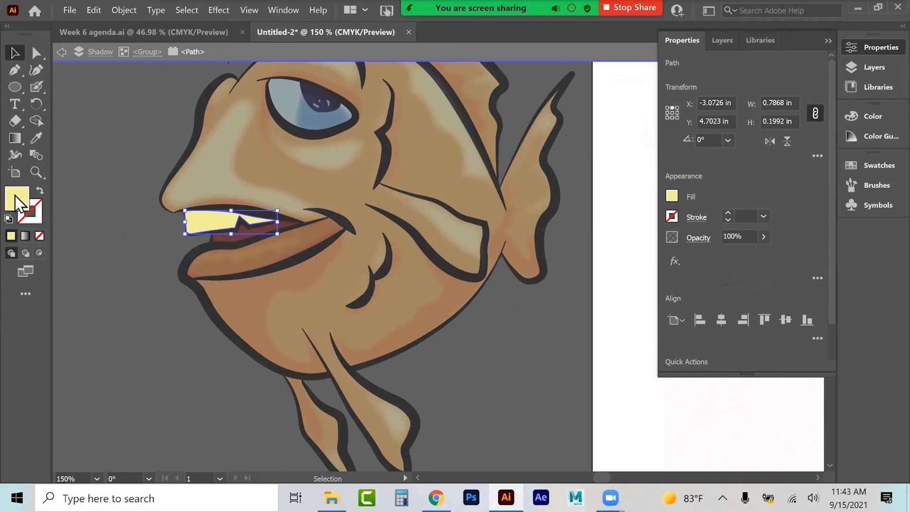
pyautogui.doubleClick(16, 198)
pyautogui.moveTo(504, 109); pyautogui.dragTo(492, 107)
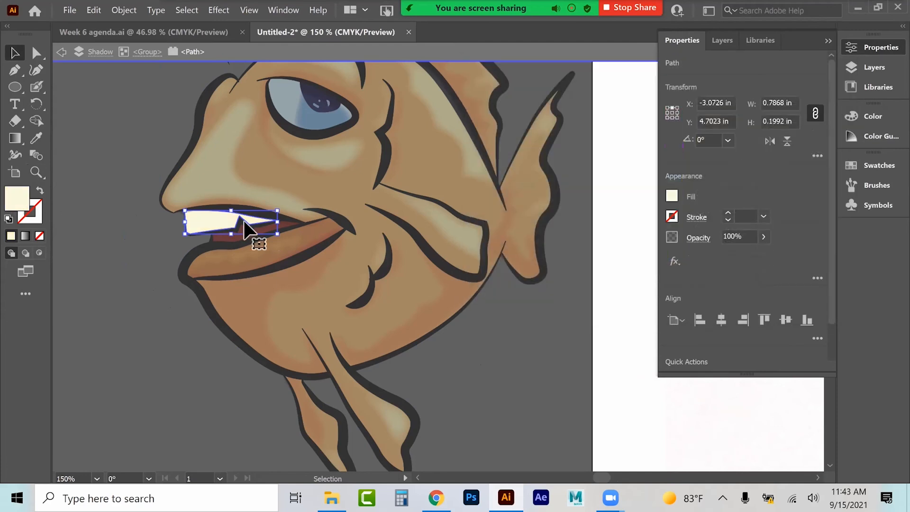
pyautogui.click(62, 52)
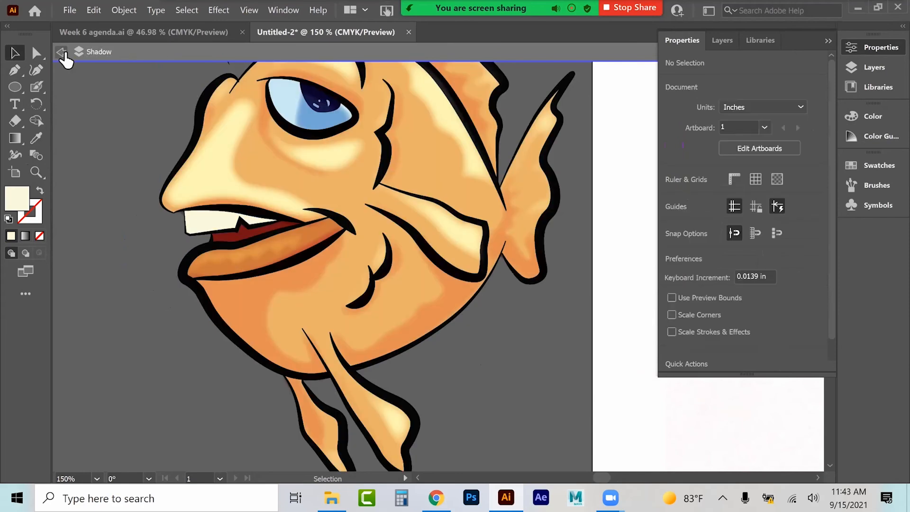
# Step: Sample the eye highlight's blue with the Eyedropper, paint a blue shadow stroke across the teeth with the Blob Brush, and select it
pyautogui.click(262, 167)
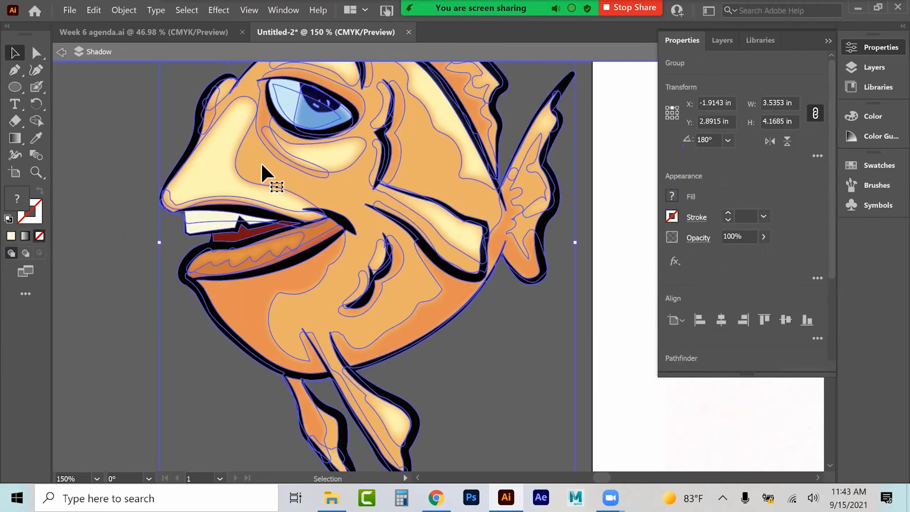
pyautogui.doubleClick(261, 164)
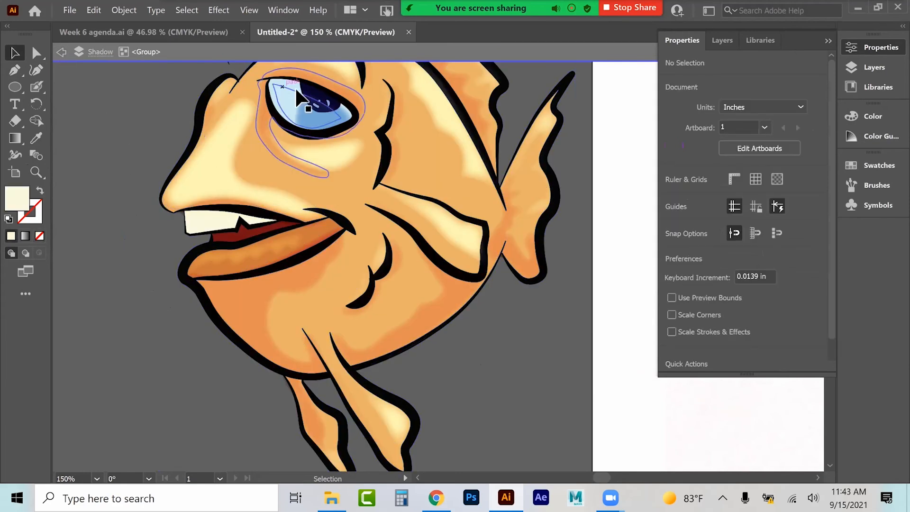
pyautogui.click(36, 138)
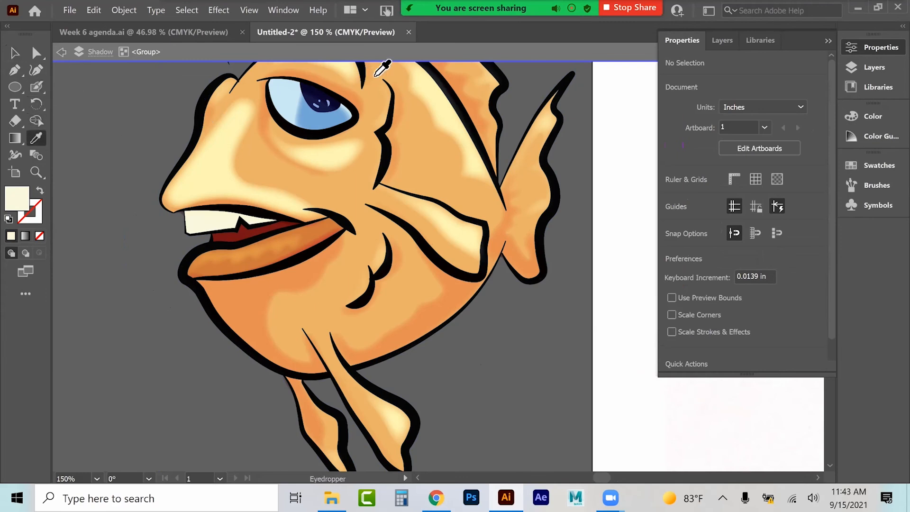
pyautogui.click(313, 122)
pyautogui.click(41, 93)
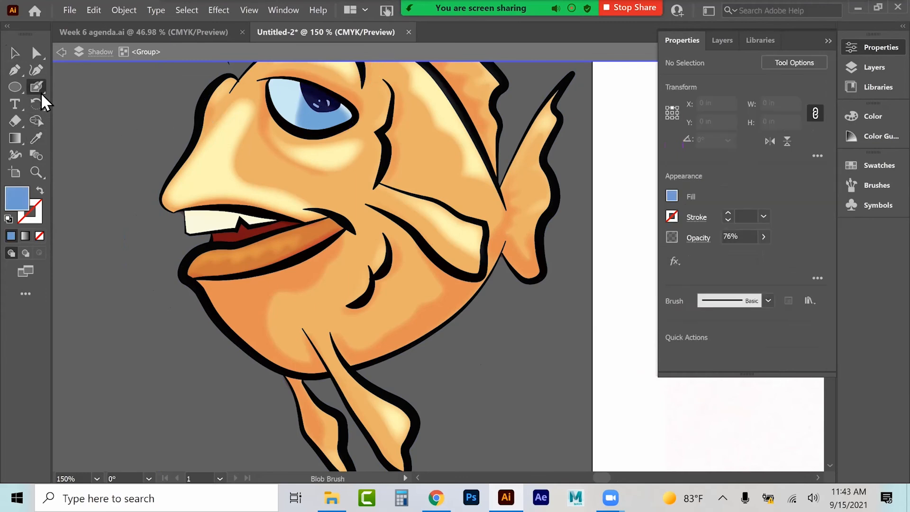
pyautogui.moveTo(194, 217)
pyautogui.mouseDown()
pyautogui.moveTo(274, 228)
pyautogui.moveTo(287, 217)
pyautogui.moveTo(256, 214)
pyautogui.moveTo(235, 229)
pyautogui.moveTo(231, 220)
pyautogui.moveTo(247, 222)
pyautogui.mouseUp()
pyautogui.click(15, 53)
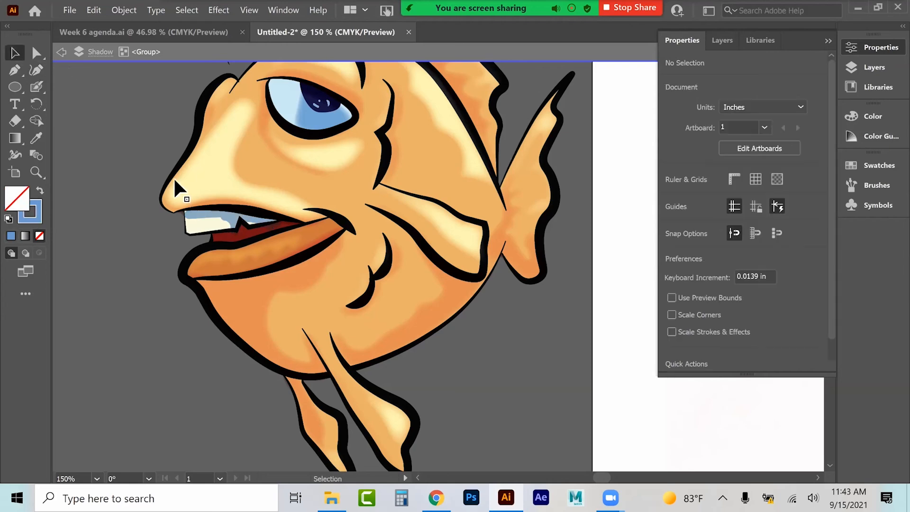
pyautogui.click(240, 220)
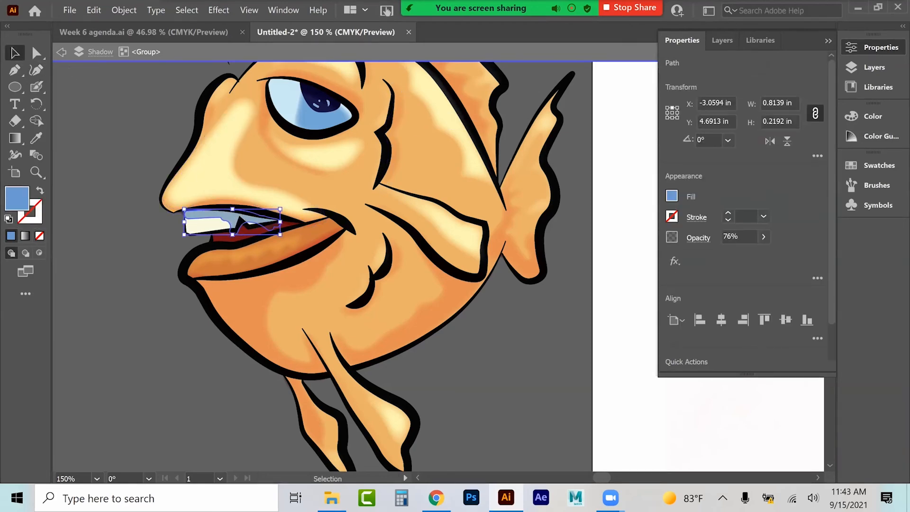
# Step: Apply a Feather effect to the blue teeth shadow stroke, then deselect and exit the fish group
pyautogui.click(225, 11)
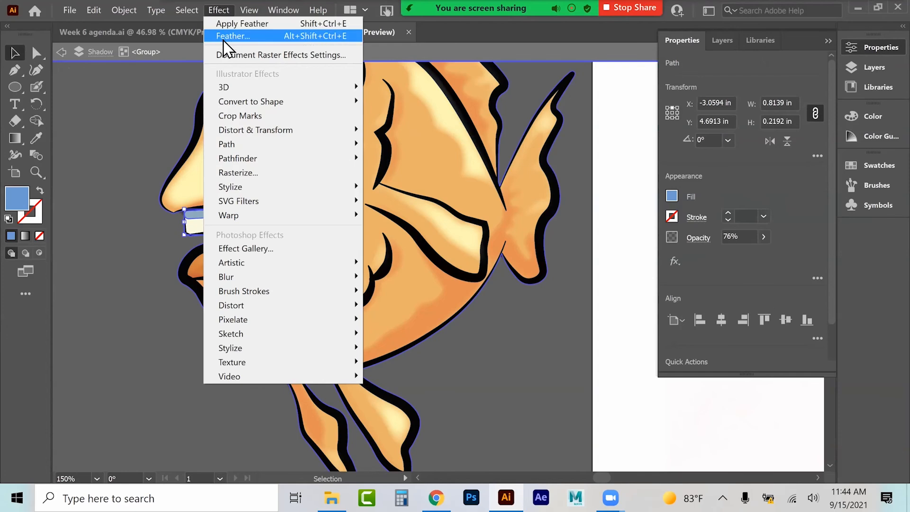
pyautogui.click(231, 36)
pyautogui.press('Return')
pyautogui.click(130, 328)
pyautogui.click(62, 52)
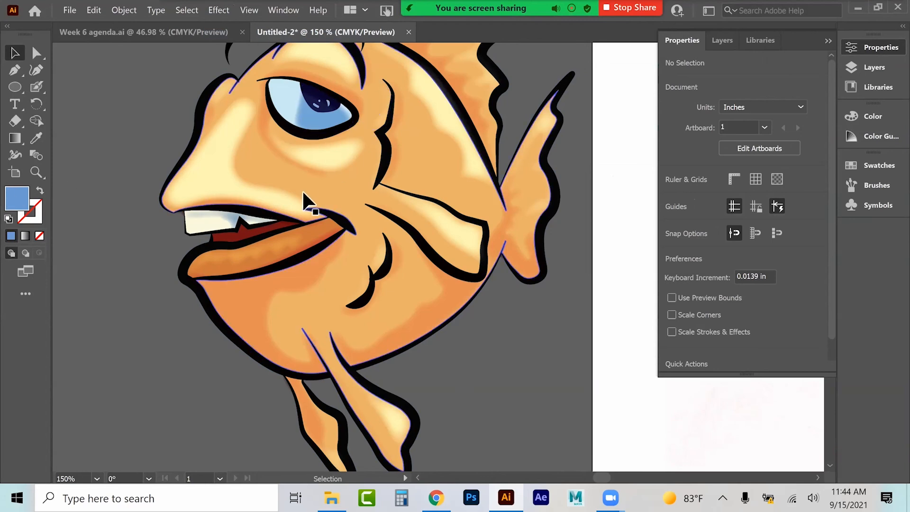
# Step: Switch to the Blob Brush and set its size to 21 pt
pyautogui.hotkey('ctrl', '-')
pyautogui.hotkey('ctrl', '-')
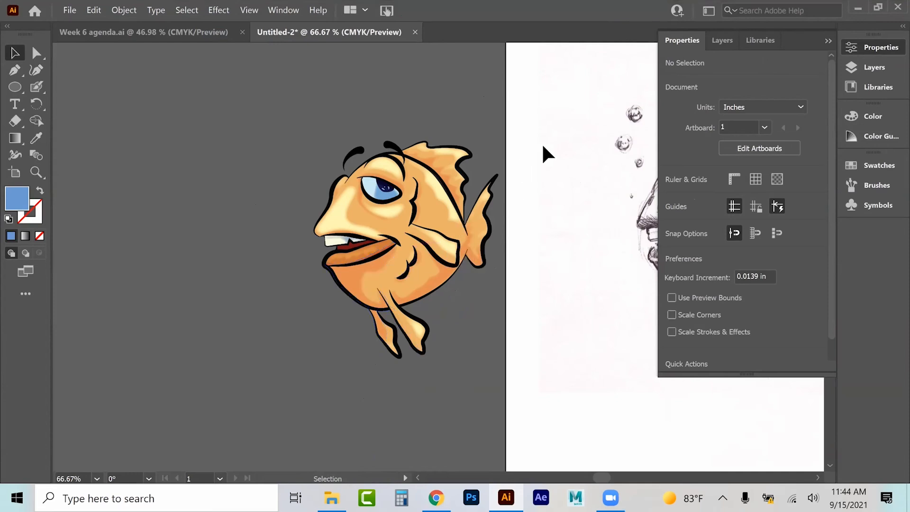
pyautogui.click(828, 41)
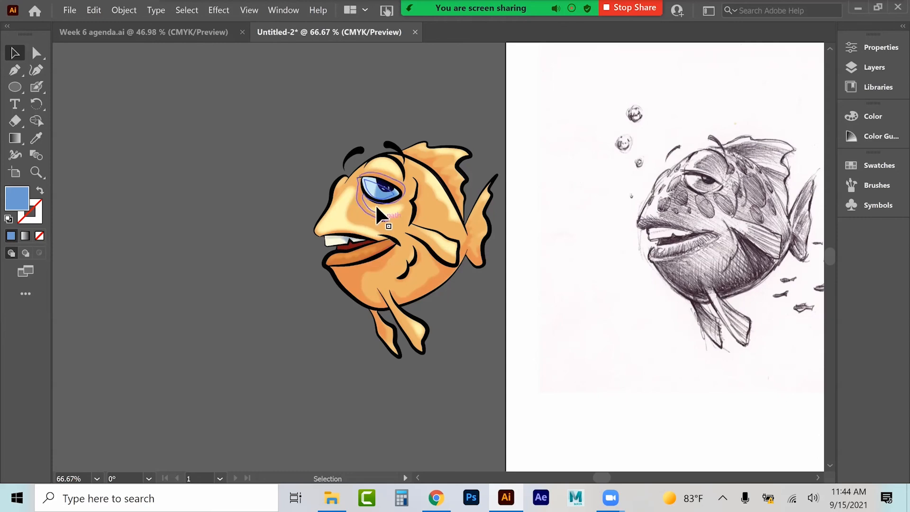
pyautogui.press('F7')
pyautogui.click(340, 247)
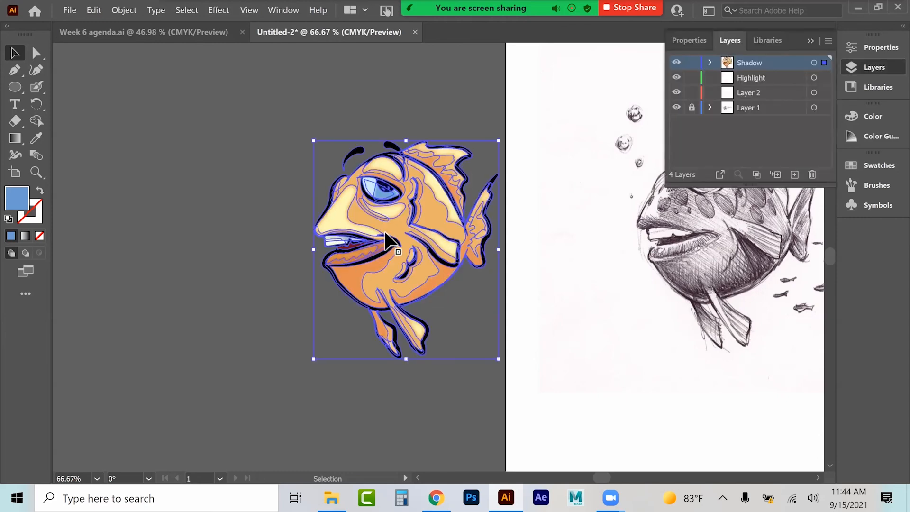
pyautogui.click(227, 240)
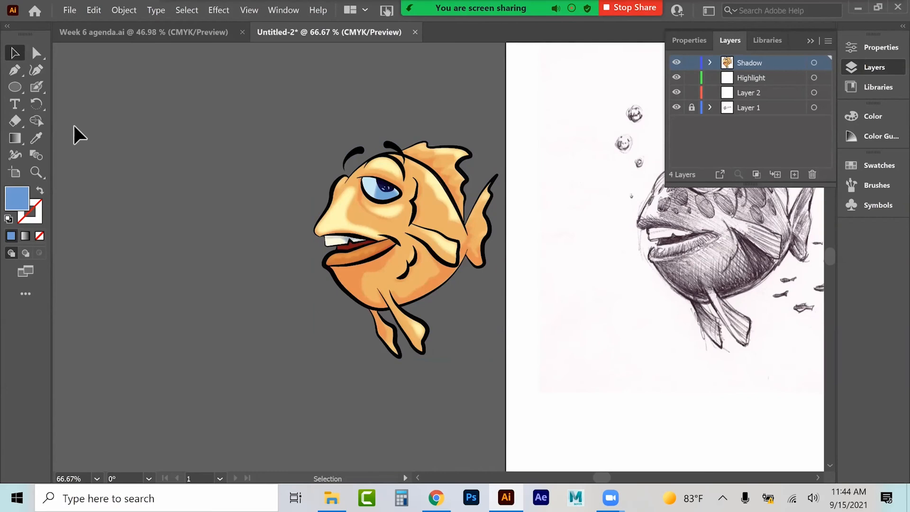
pyautogui.moveTo(35, 84)
pyautogui.mouseDown()
pyautogui.moveTo(77, 82)
pyautogui.moveTo(96, 102)
pyautogui.mouseUp()
pyautogui.doubleClick(40, 90)
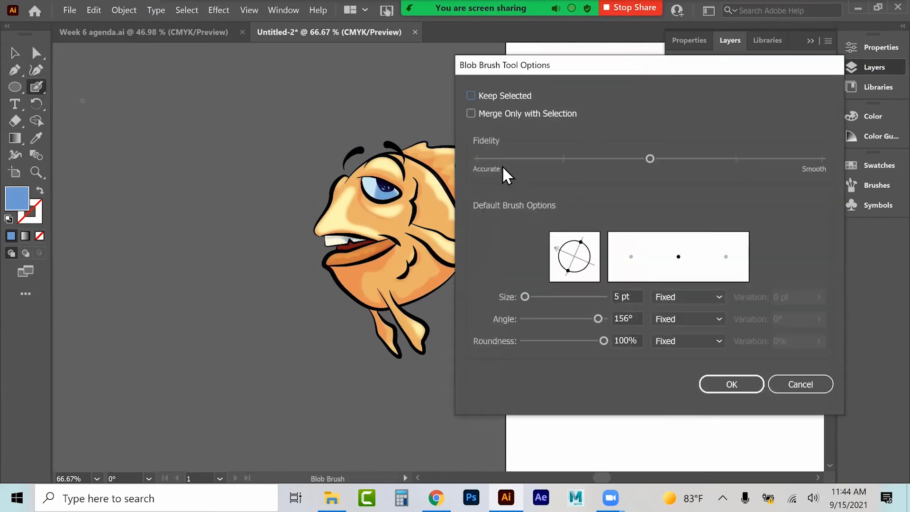
pyautogui.moveTo(525, 296); pyautogui.dragTo(532, 296)
pyautogui.press('Return')
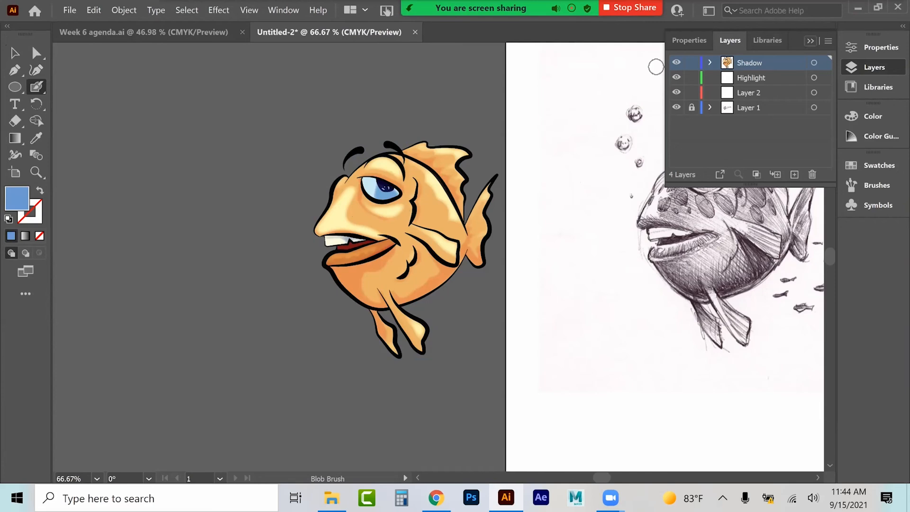
# Step: Dab four round blue spots on the fish's face around the eye
pyautogui.click(810, 41)
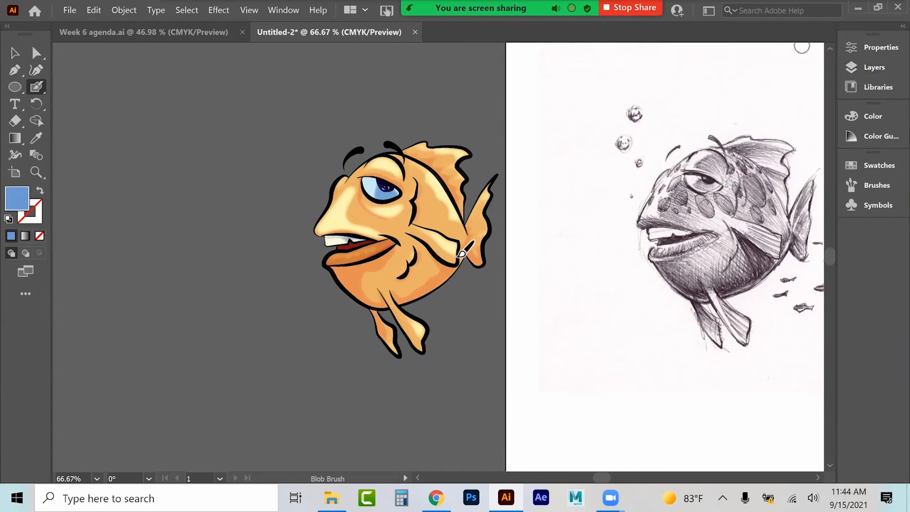
pyautogui.click(356, 214)
pyautogui.click(351, 196)
pyautogui.click(390, 224)
pyautogui.click(429, 195)
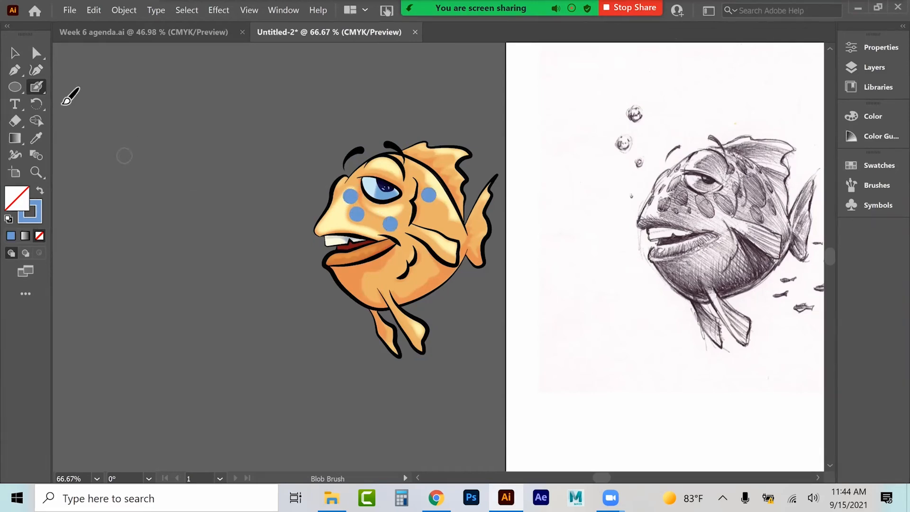
# Step: Set the Blob Brush to 29 pt, 94° angle and 70% roundness, and dab two oval spots below the eye
pyautogui.doubleClick(38, 88)
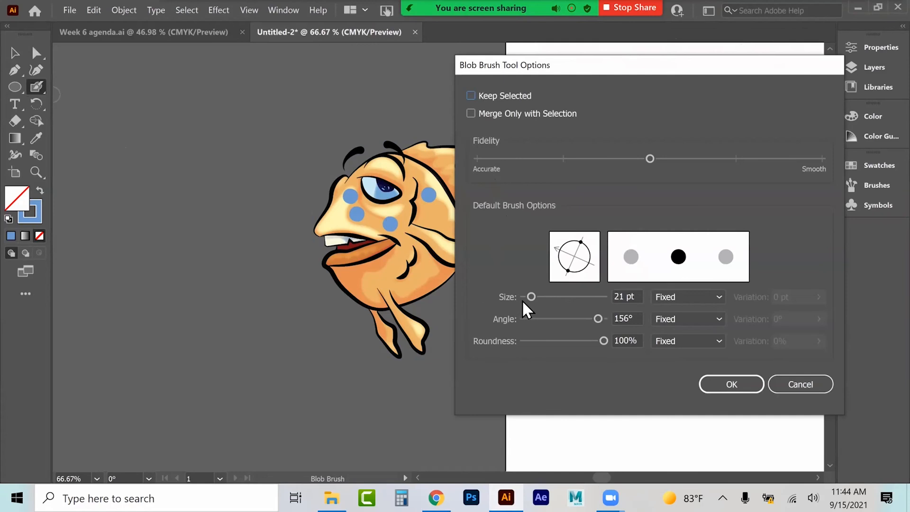
pyautogui.moveTo(581, 242)
pyautogui.mouseDown()
pyautogui.moveTo(582, 251)
pyautogui.moveTo(574, 244)
pyautogui.mouseUp()
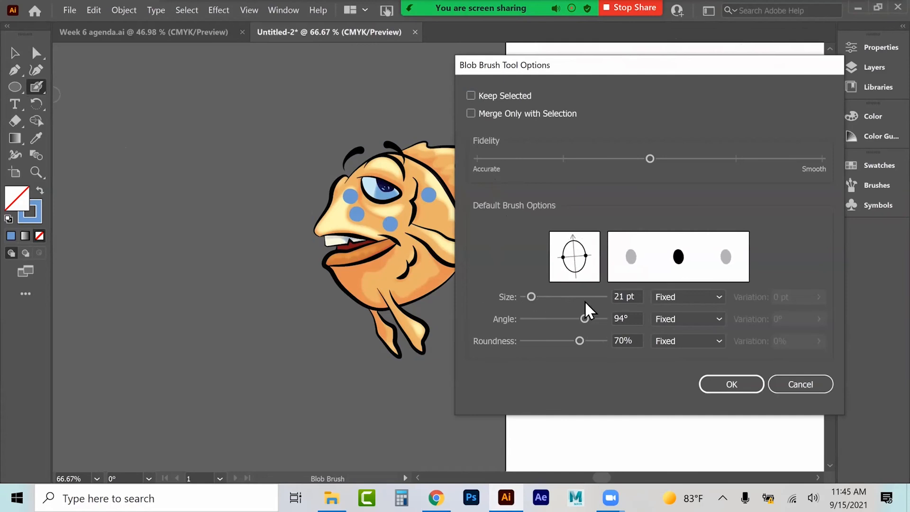
pyautogui.moveTo(529, 298); pyautogui.dragTo(540, 297)
pyautogui.click(731, 384)
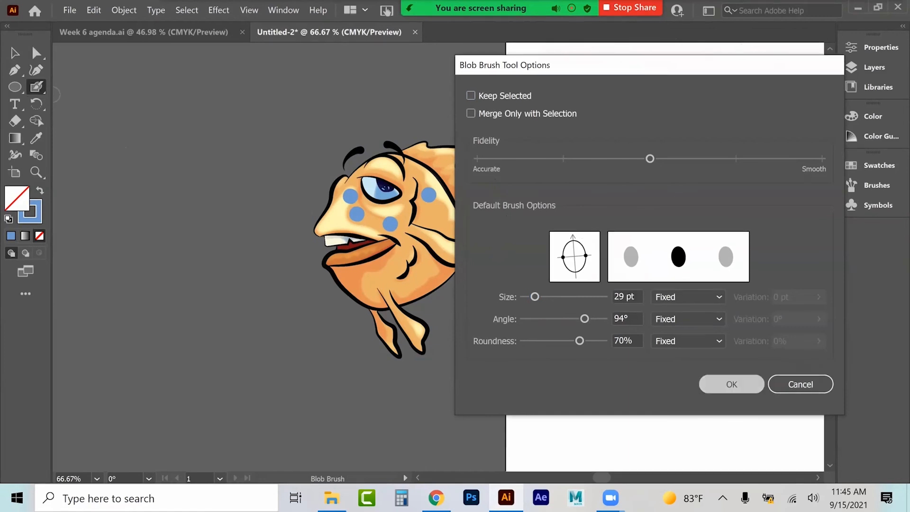
pyautogui.click(374, 221)
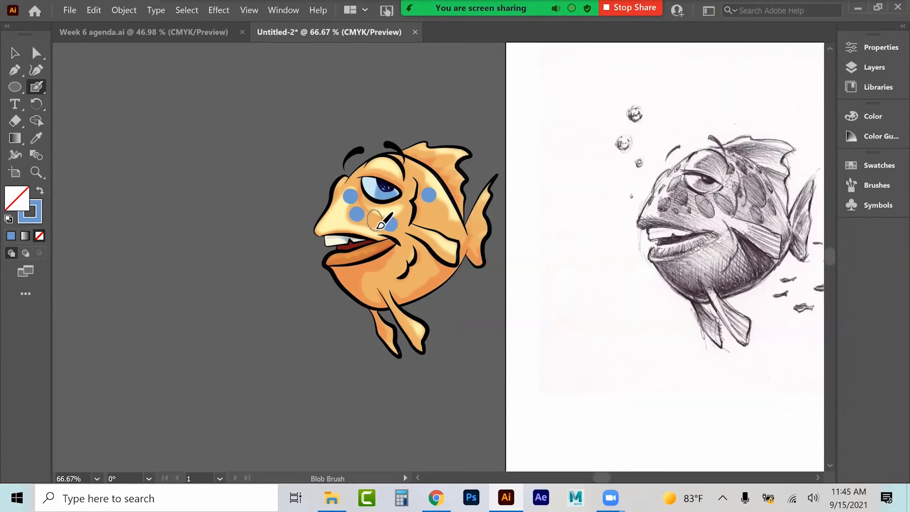
pyautogui.click(407, 205)
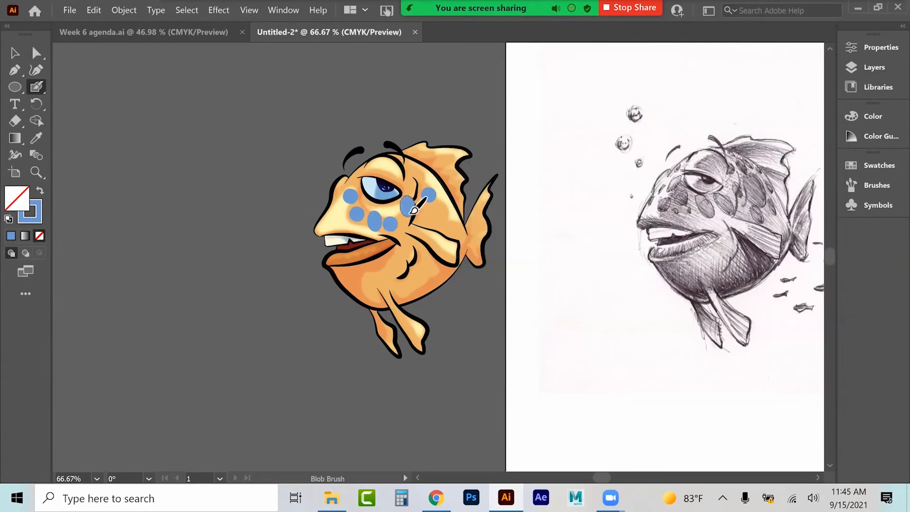
# Step: Enlarge the Blob Brush and paint two larger oval spots on the fish's cheek and belly
pyautogui.doubleClick(37, 87)
pyautogui.moveTo(535, 296); pyautogui.dragTo(541, 299)
pyautogui.click(731, 384)
pyautogui.moveTo(442, 223); pyautogui.dragTo(442, 236)
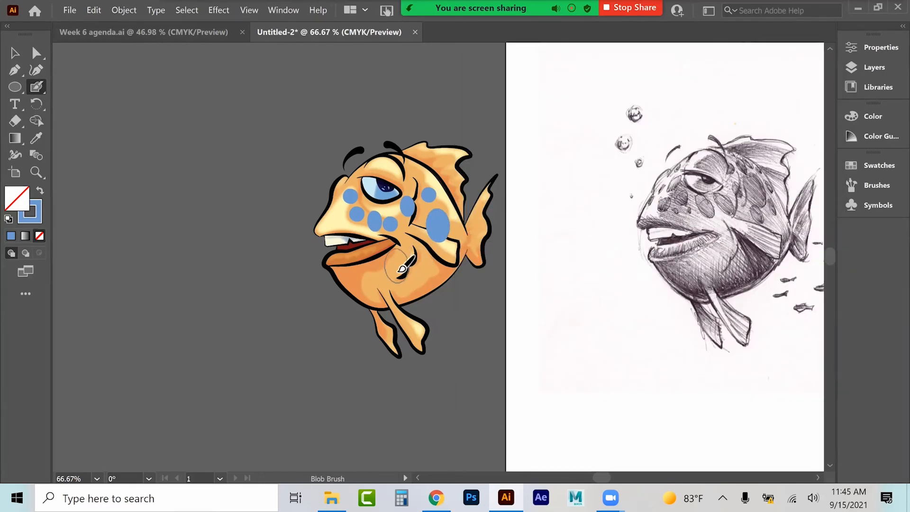
pyautogui.click(416, 261)
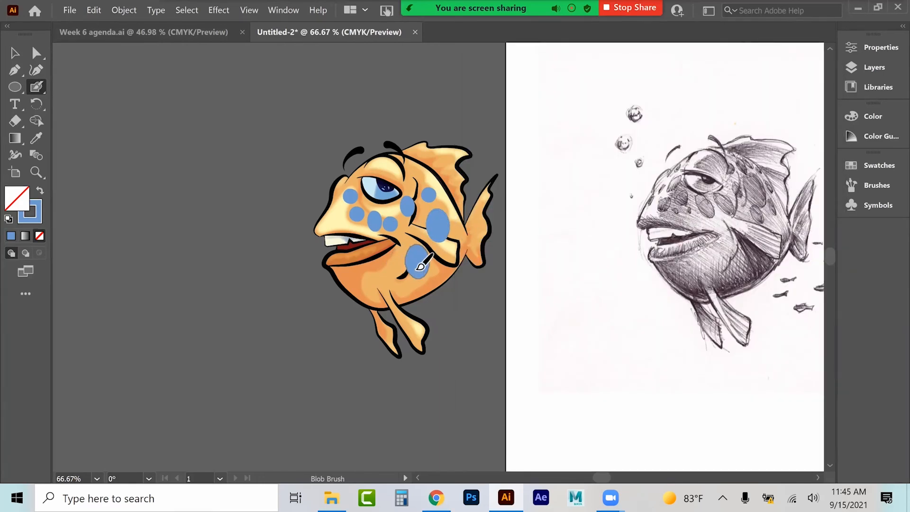
# Step: Set the Blob Brush size to 6 pt and scatter small blue dots across the fish's face and body
pyautogui.doubleClick(37, 88)
pyautogui.click(522, 296)
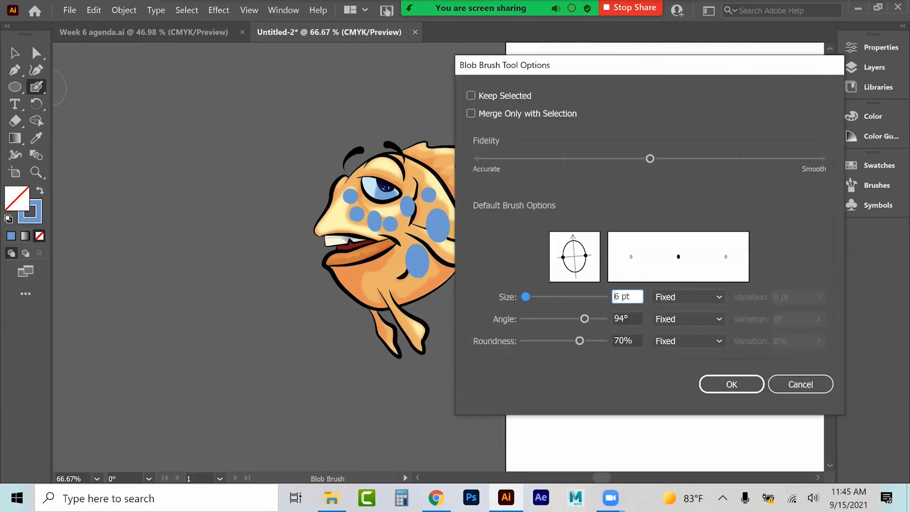
pyautogui.click(731, 384)
pyautogui.click(341, 213)
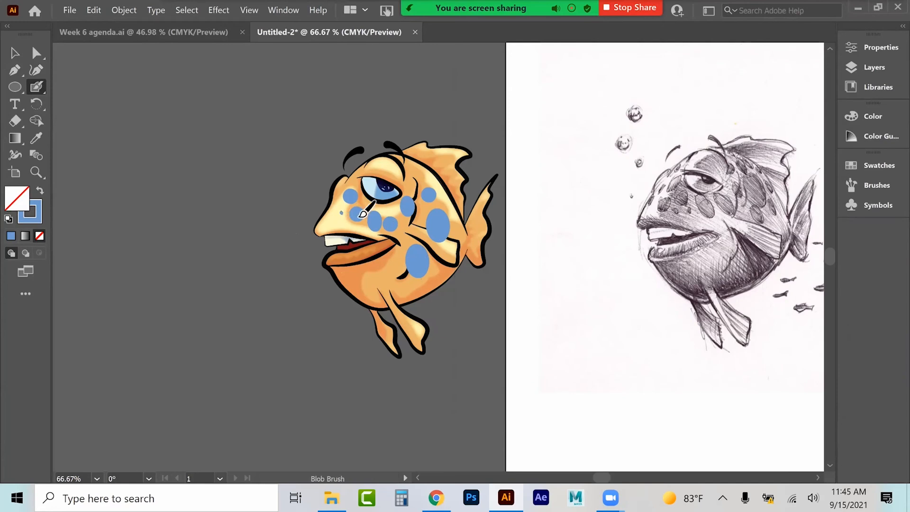
pyautogui.click(411, 184)
pyautogui.click(404, 224)
pyautogui.click(404, 243)
pyautogui.click(393, 261)
pyautogui.click(399, 268)
pyautogui.click(435, 270)
pyautogui.click(15, 121)
pyautogui.moveTo(430, 236)
pyautogui.mouseDown()
pyautogui.moveTo(443, 251)
pyautogui.moveTo(456, 256)
pyautogui.moveTo(432, 240)
pyautogui.moveTo(459, 250)
pyautogui.mouseUp()
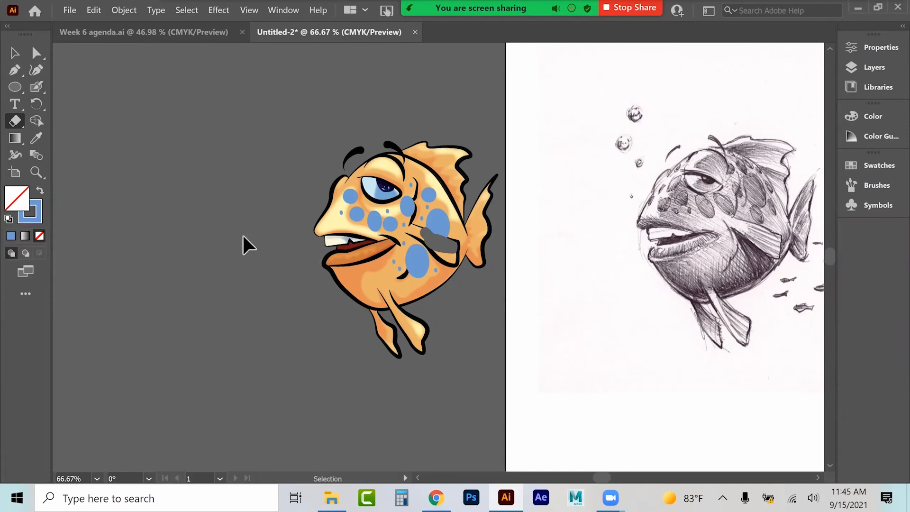
pyautogui.hotkey('ctrl', 'z')
# Step: Select the large oval spot on the cheek and erase a strip across its lower part with the Eraser
pyautogui.click(15, 53)
pyautogui.click(436, 217)
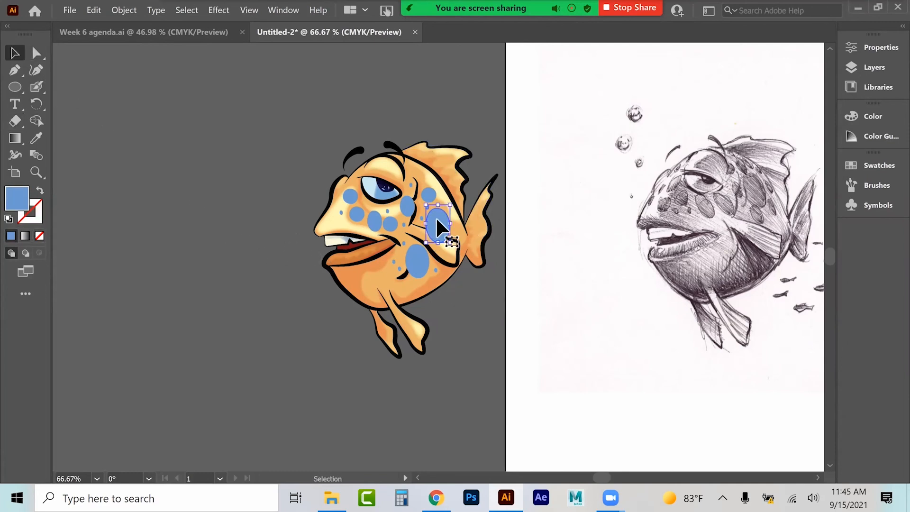
pyautogui.click(15, 121)
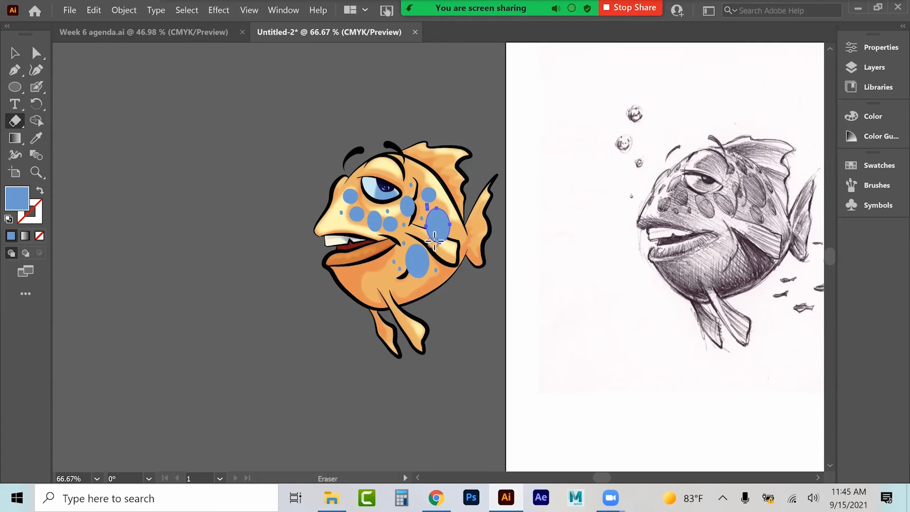
pyautogui.moveTo(433, 235); pyautogui.dragTo(457, 251)
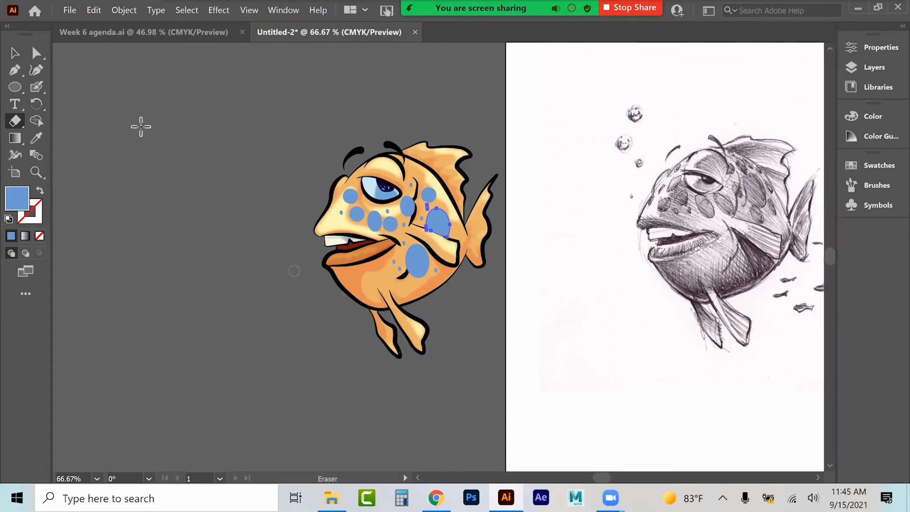
# Step: Select all the blue spots at once using Select Same Fill Color
pyautogui.click(14, 54)
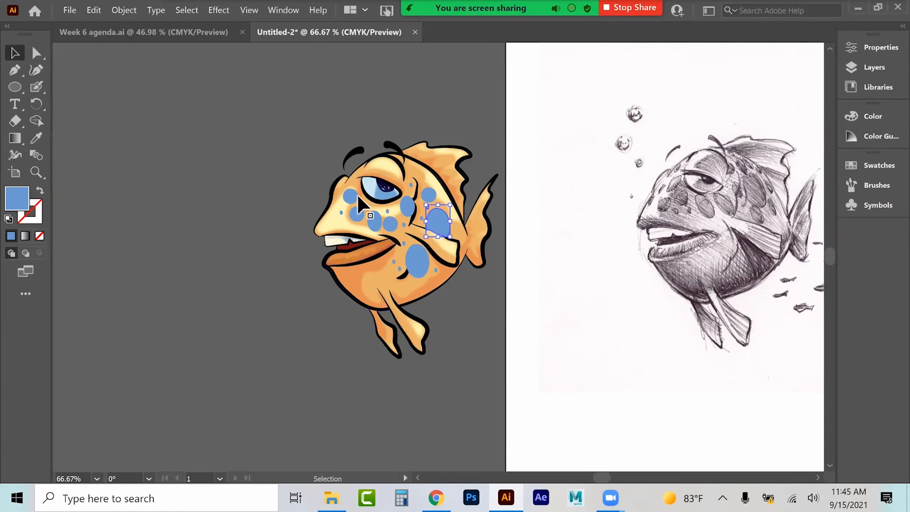
pyautogui.click(186, 10)
pyautogui.moveTo(197, 118)
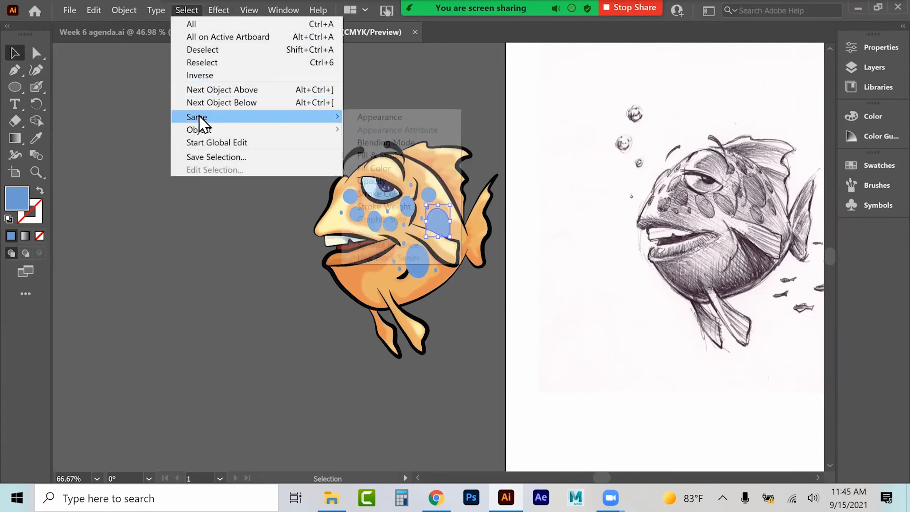
pyautogui.click(364, 160)
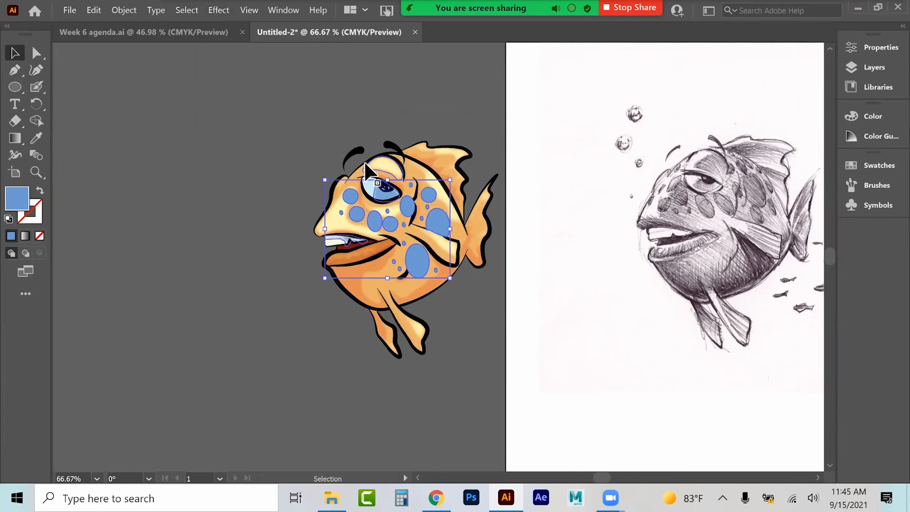
pyautogui.keyDown('shift'); pyautogui.click(340, 240); pyautogui.keyUp('shift')
pyautogui.keyDown('shift'); pyautogui.click(388, 192); pyautogui.keyUp('shift')
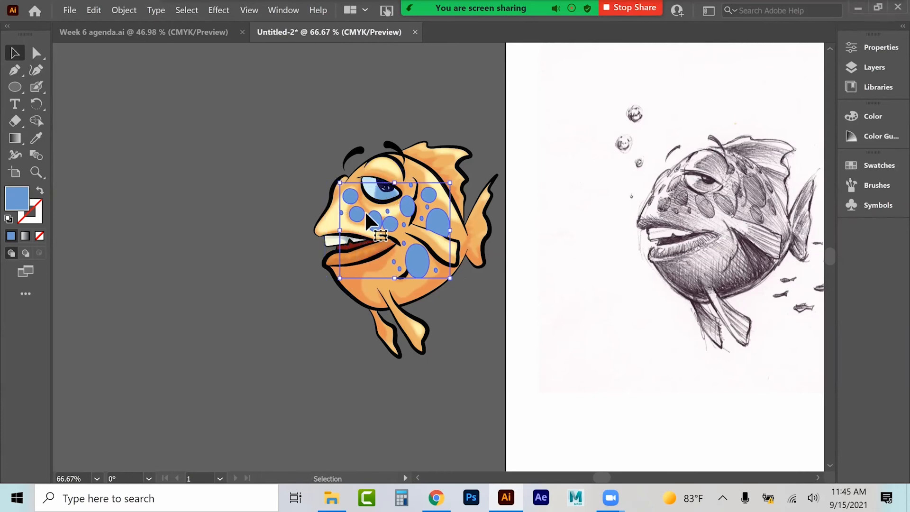
# Step: Unite the selected blue spots into one shape with Pathfinder
pyautogui.click(876, 46)
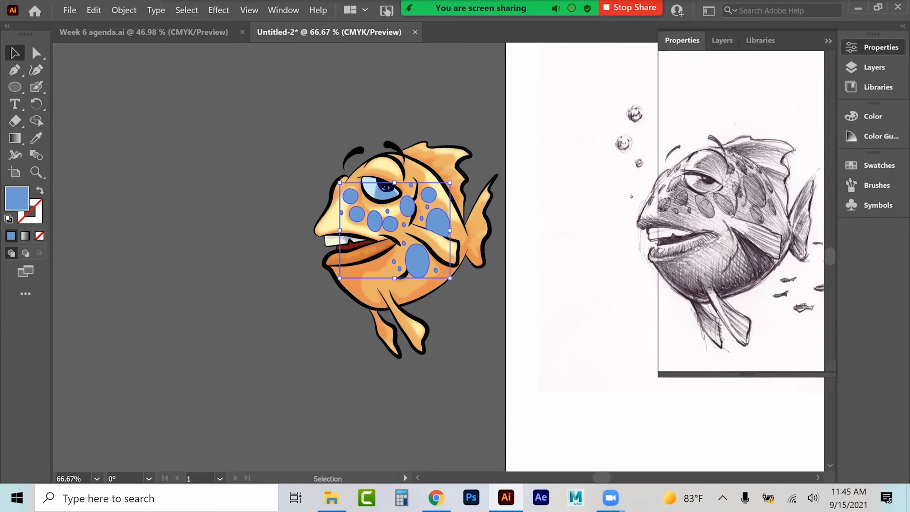
pyautogui.scroll(-3, 744, 213)
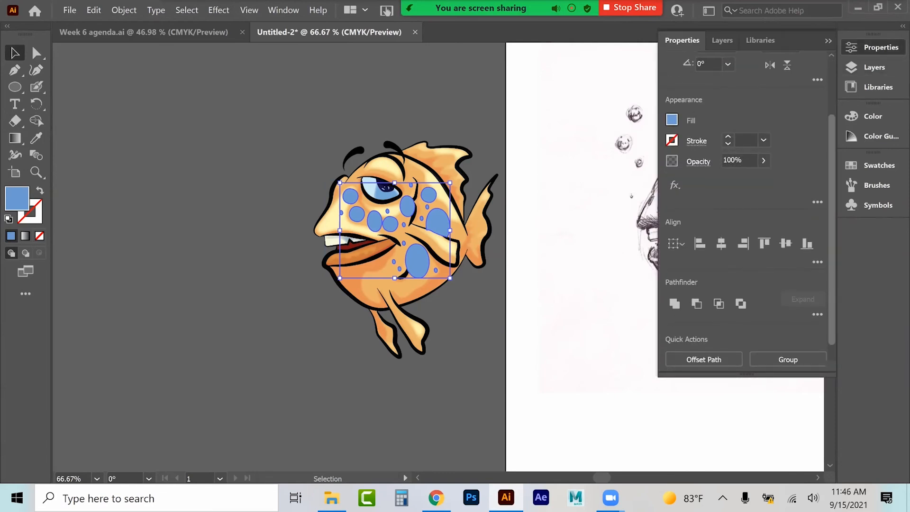
pyautogui.click(674, 304)
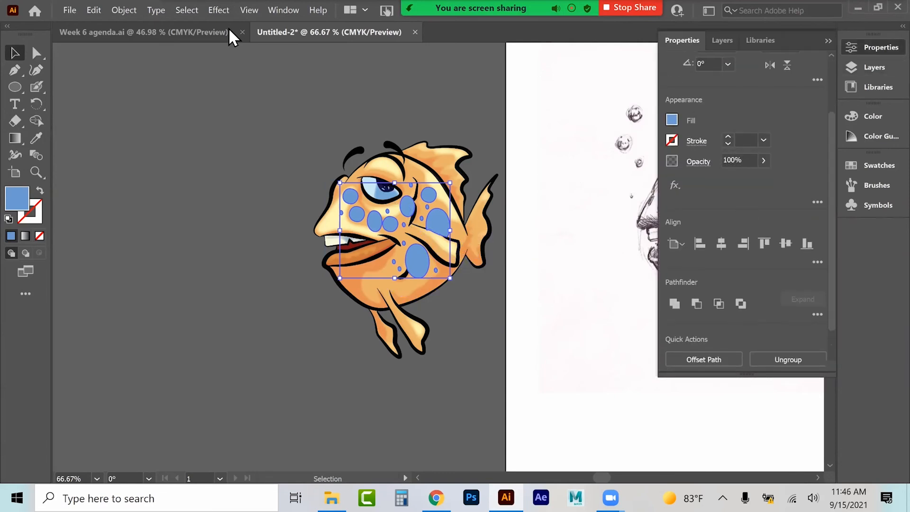
# Step: Try Difference, Exclusion, Overlay and Screen blending modes on the united spots, ending on Lighten
pyautogui.click(209, 10)
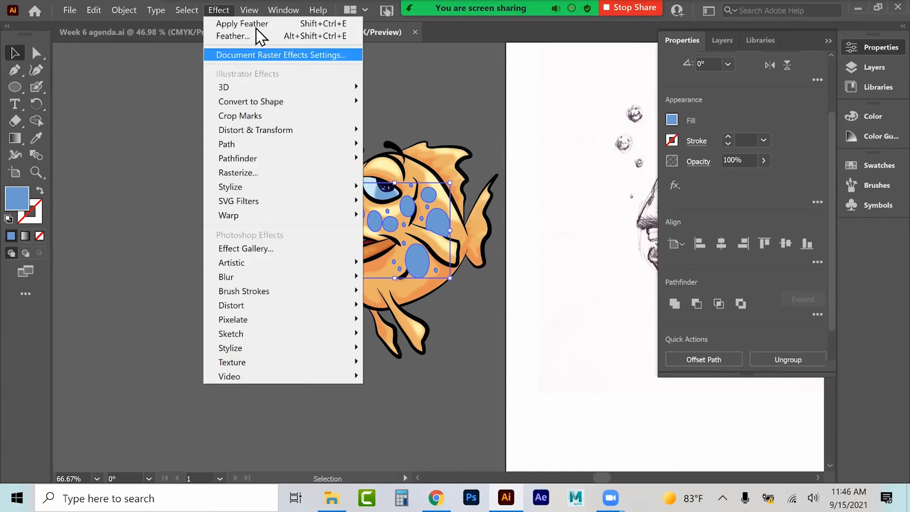
pyautogui.click(698, 161)
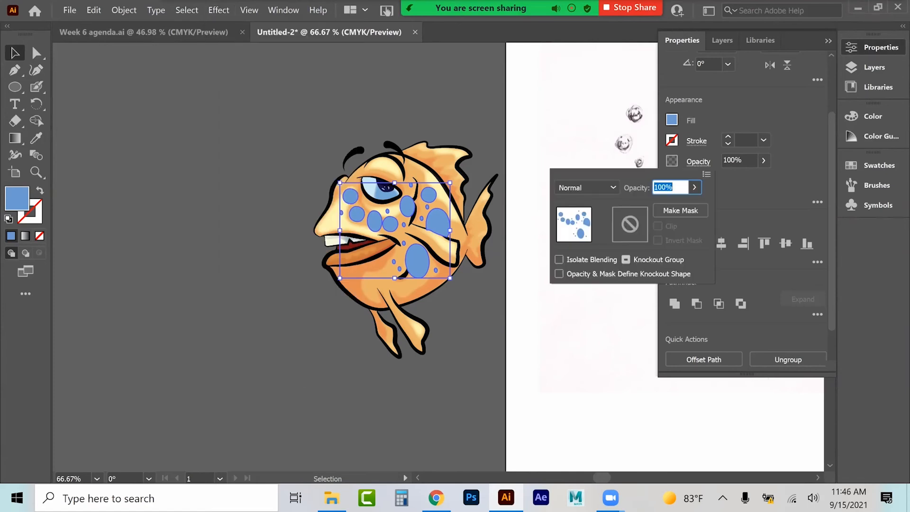
pyautogui.click(584, 187)
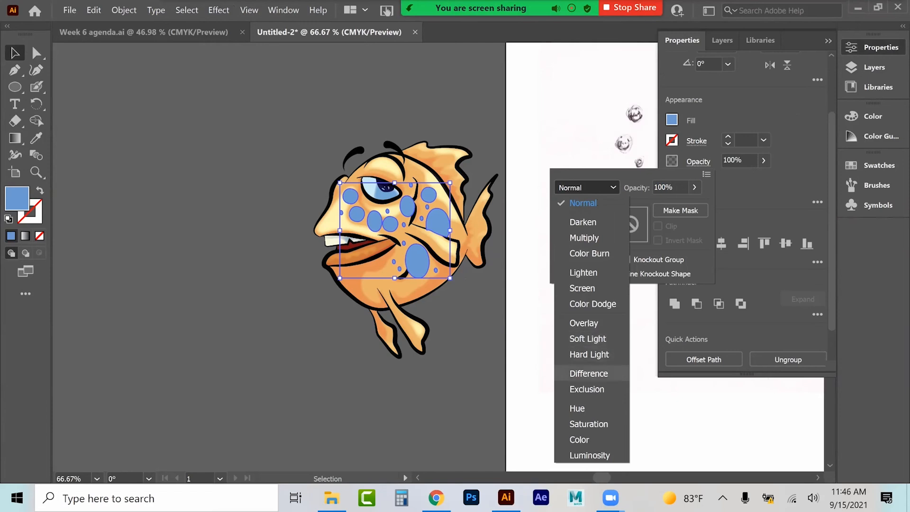
pyautogui.click(588, 373)
pyautogui.click(584, 187)
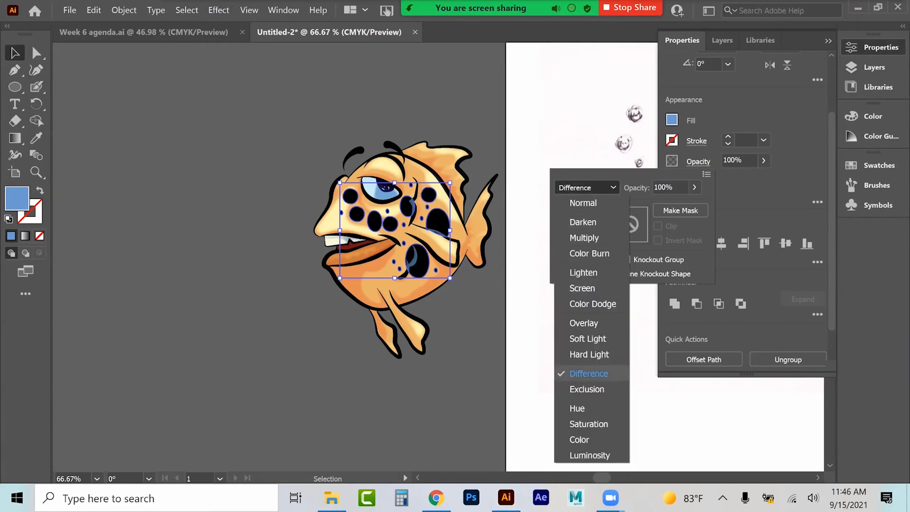
pyautogui.click(588, 387)
pyautogui.click(573, 187)
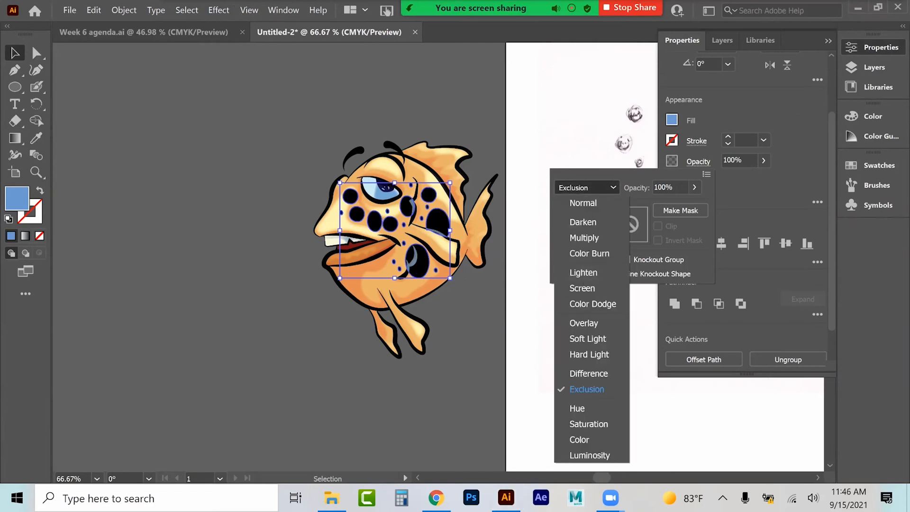
pyautogui.click(584, 318)
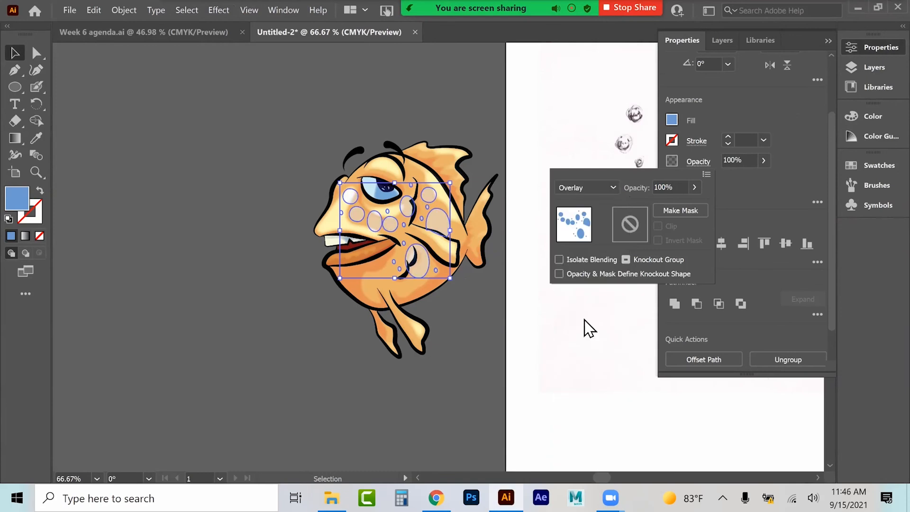
pyautogui.click(581, 187)
pyautogui.click(578, 287)
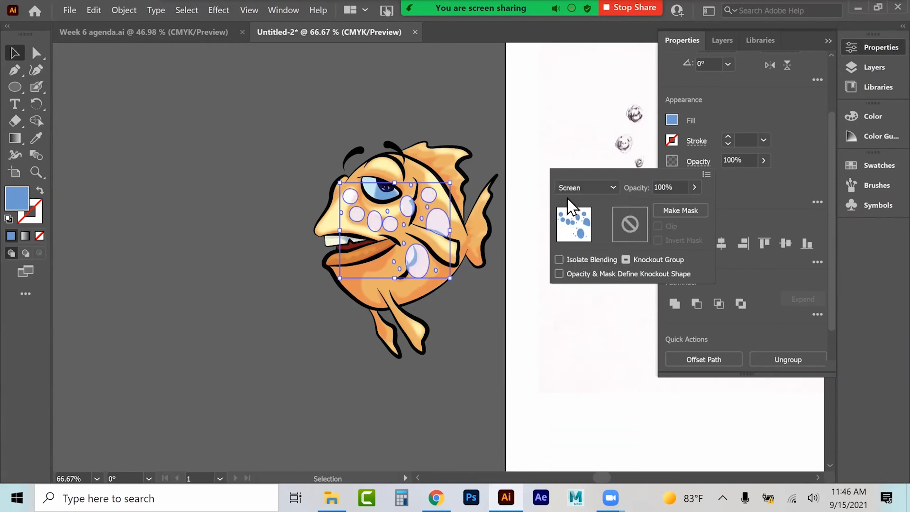
pyautogui.click(576, 187)
pyautogui.click(578, 271)
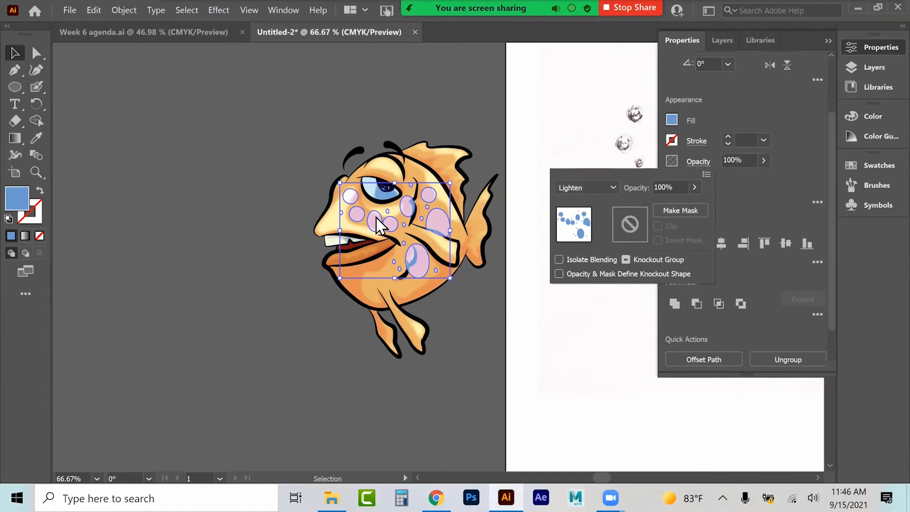
# Step: Lower the spots' opacity to 52% and deselect
pyautogui.click(695, 187)
pyautogui.moveTo(691, 204); pyautogui.dragTo(676, 204)
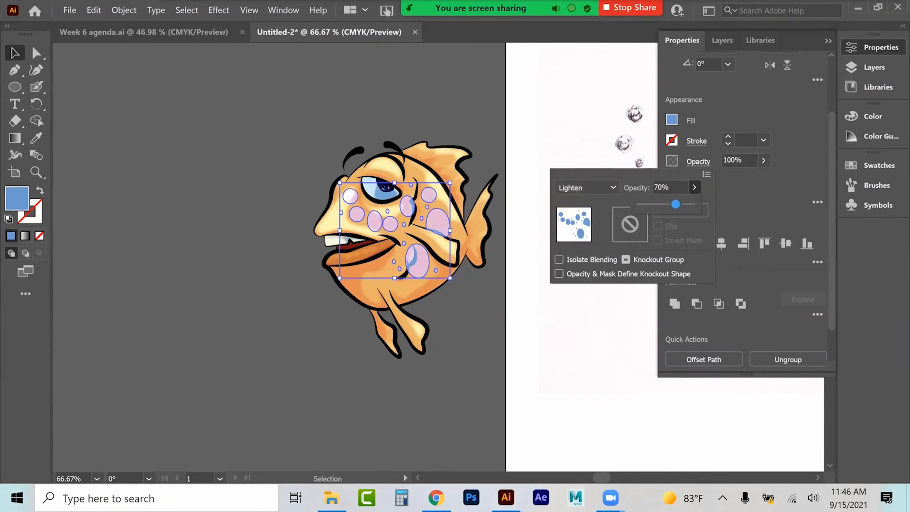
pyautogui.click(200, 303)
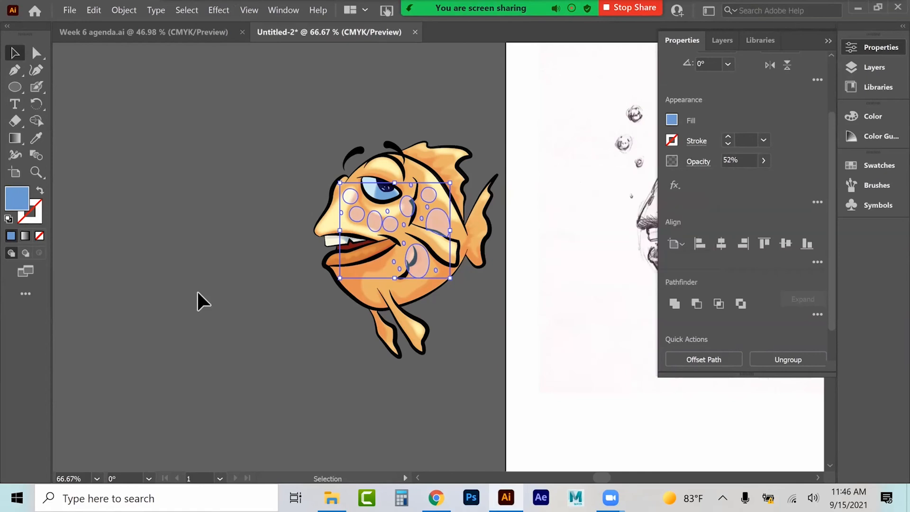
pyautogui.click(222, 264)
# Step: Recolour the spots' fill to magenta d816d4 in the Color Picker
pyautogui.click(434, 211)
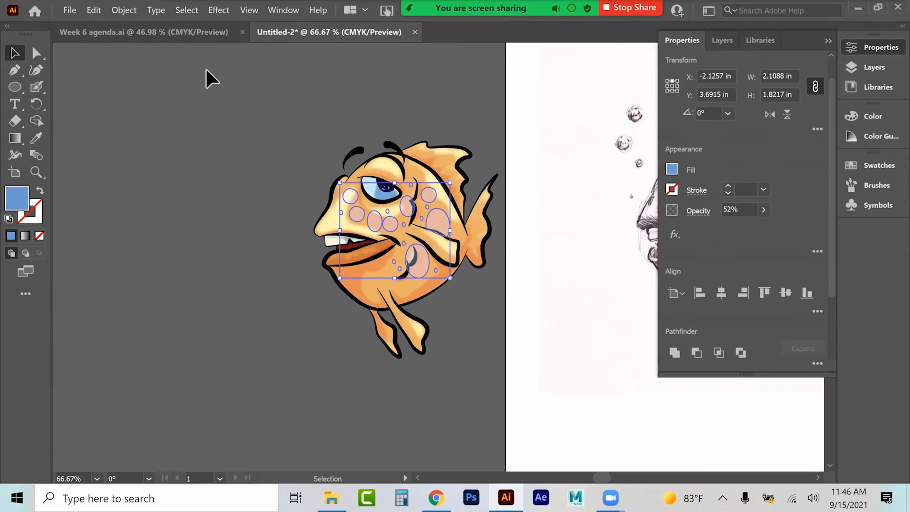
pyautogui.doubleClick(21, 194)
pyautogui.moveTo(675, 182)
pyautogui.mouseDown()
pyautogui.moveTo(674, 276)
pyautogui.moveTo(675, 133)
pyautogui.mouseUp()
pyautogui.click(633, 131)
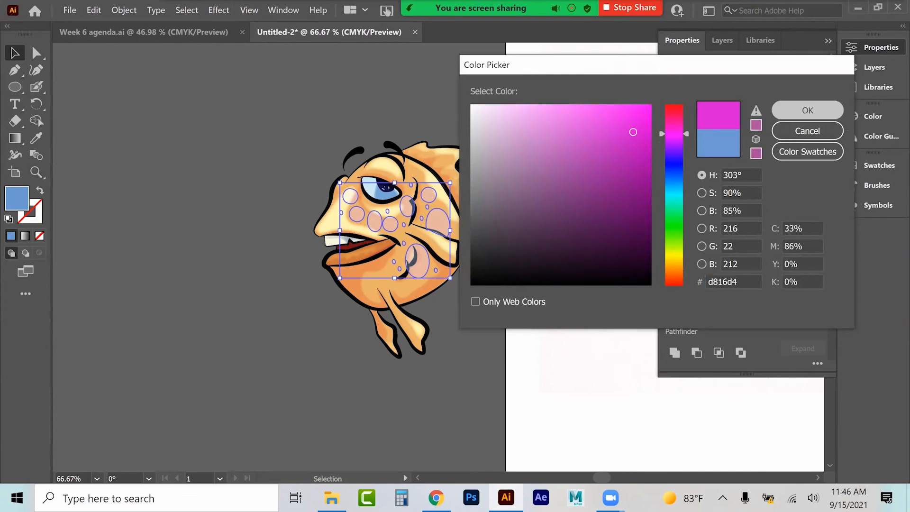
pyautogui.click(808, 110)
# Step: Set the spots' opacity to 81% and, after trying Color, switch their blending mode to Soft Light
pyautogui.click(763, 209)
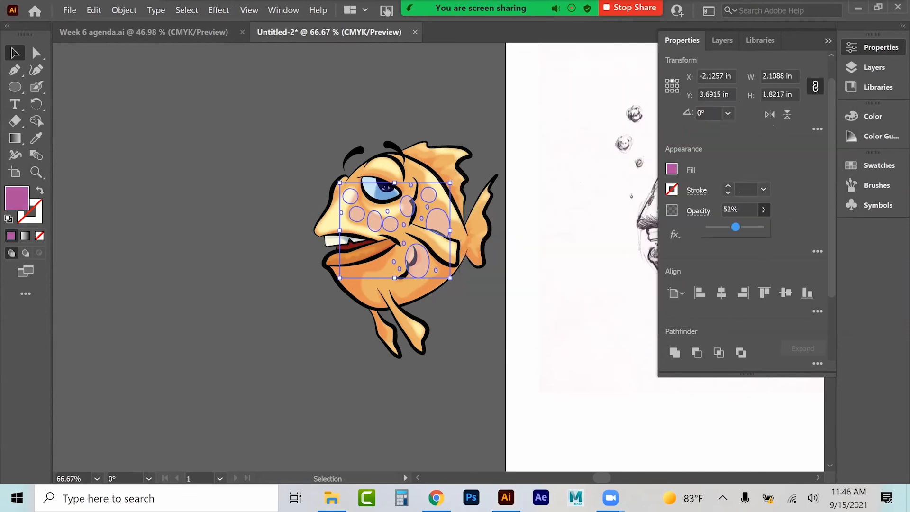
pyautogui.click(698, 211)
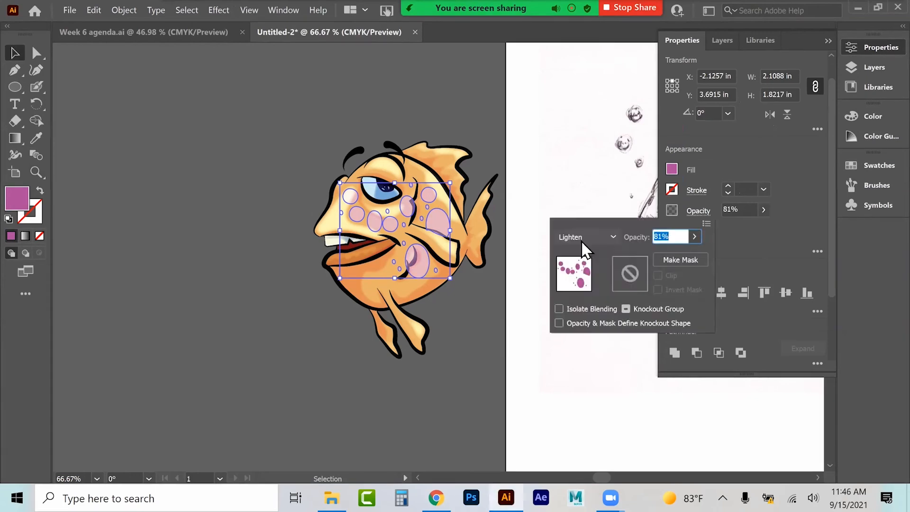
pyautogui.click(586, 237)
pyautogui.click(581, 460)
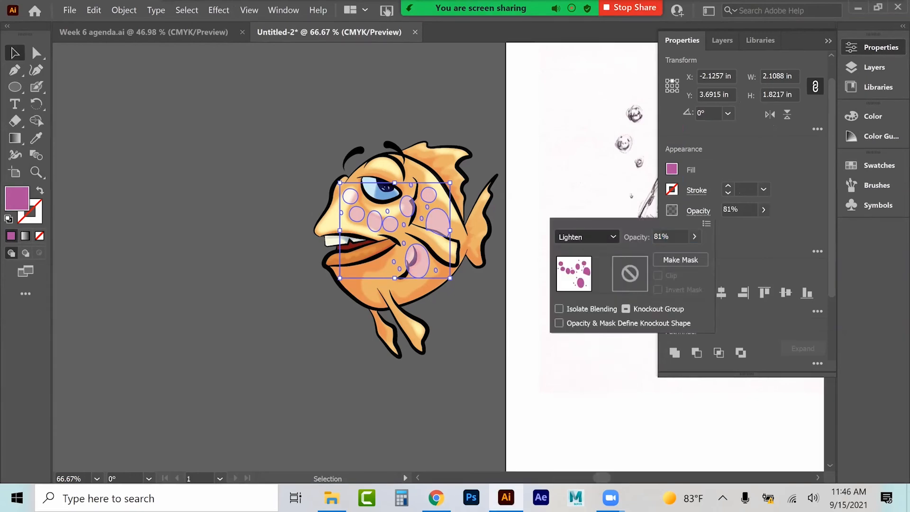
pyautogui.click(583, 237)
pyautogui.click(588, 394)
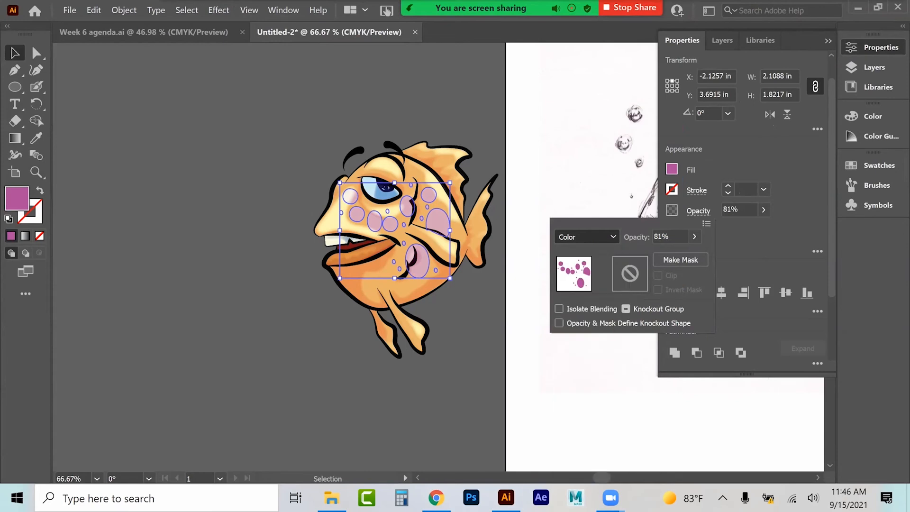
pyautogui.click(580, 234)
pyautogui.click(587, 359)
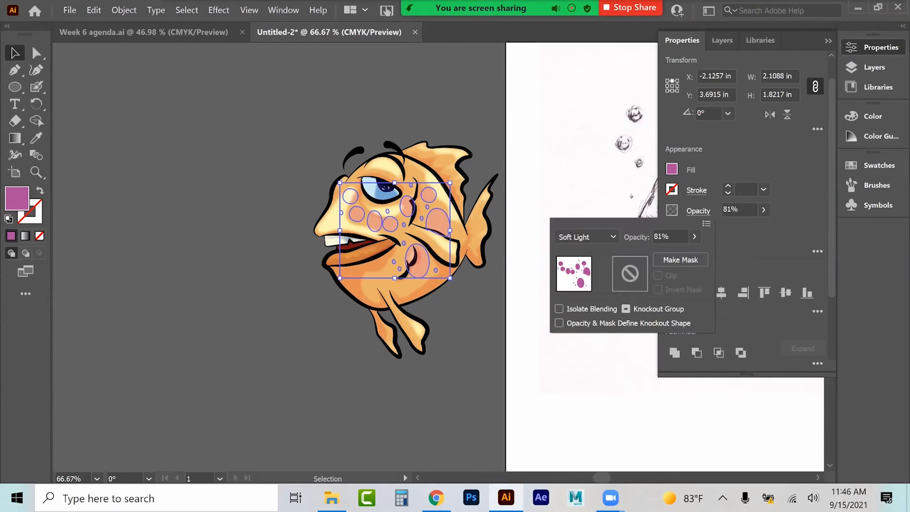
pyautogui.click(473, 379)
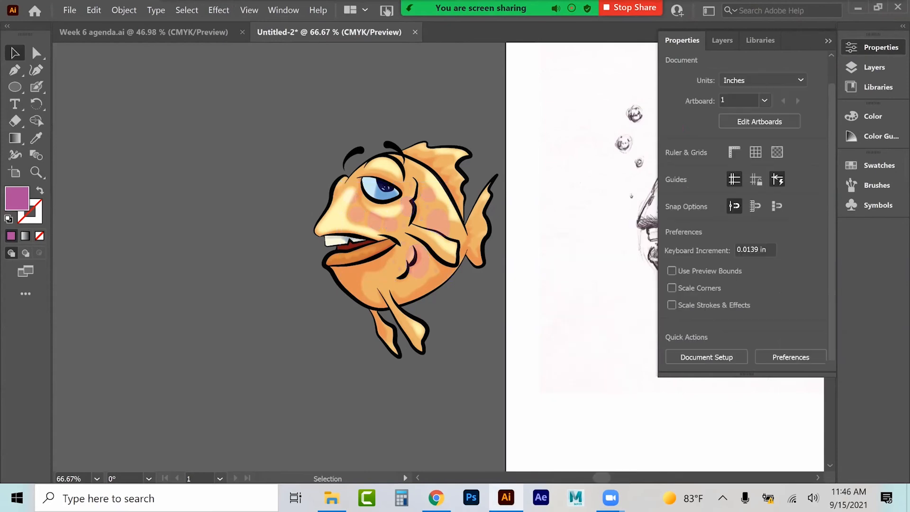
# Step: Select the spots shape on the fish and delete it
pyautogui.click(439, 207)
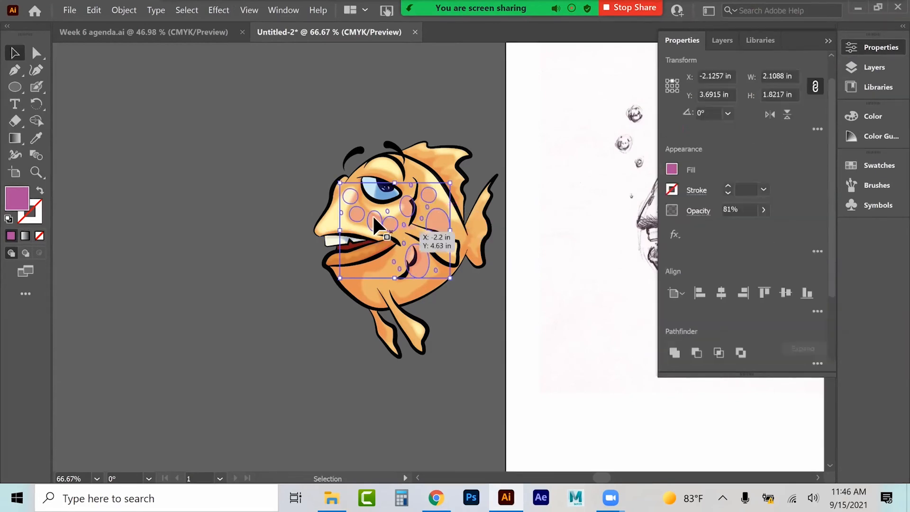
pyautogui.press('Delete')
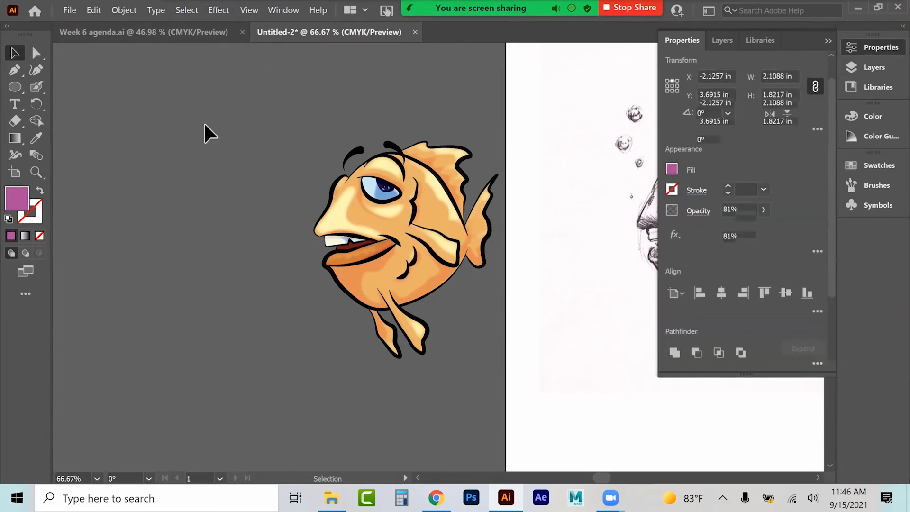
pyautogui.click(828, 41)
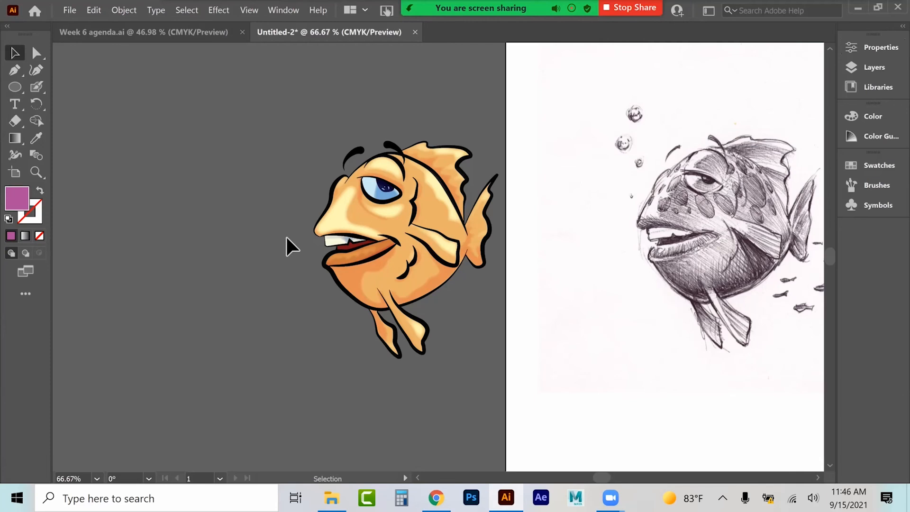
# Step: Review the Week 6 agenda document, then return to the fish drawing
pyautogui.hotkey('ctrl', '-')
pyautogui.hotkey('ctrl', '-')
pyautogui.hotkey('ctrl', '-')
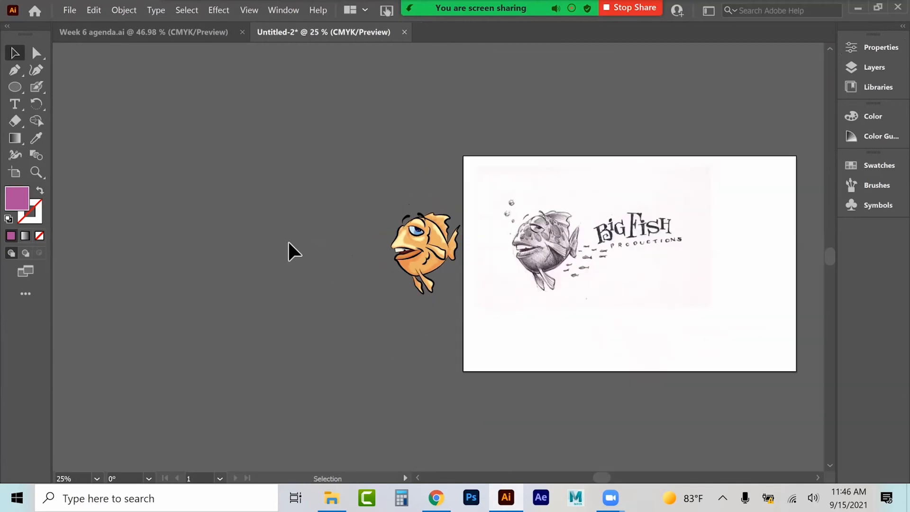
pyautogui.click(194, 38)
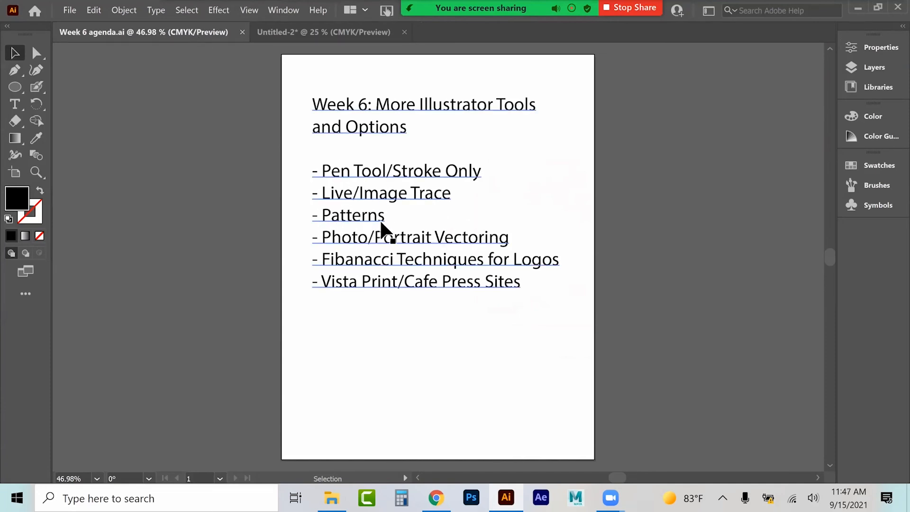
pyautogui.click(317, 30)
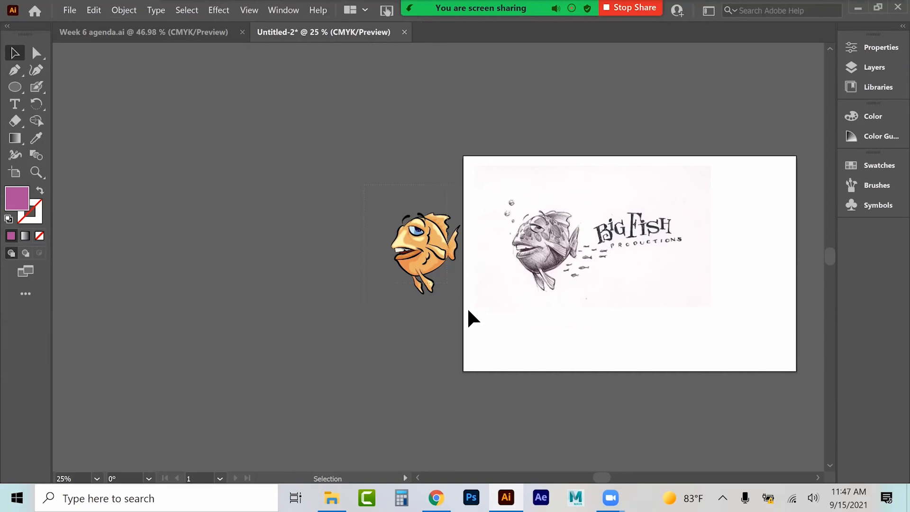
# Step: Select the whole traced fish and move it further left, away from the sketch artboard
pyautogui.moveTo(363, 184); pyautogui.dragTo(476, 320)
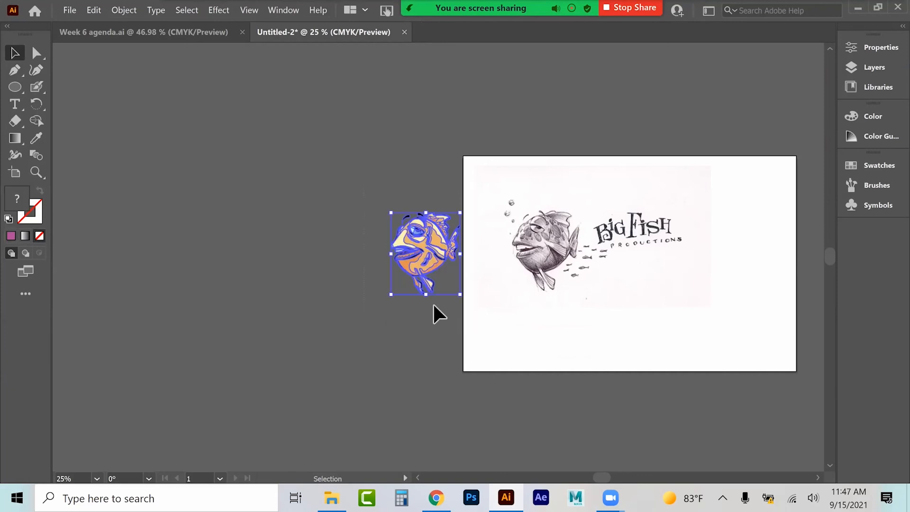
pyautogui.click(93, 11)
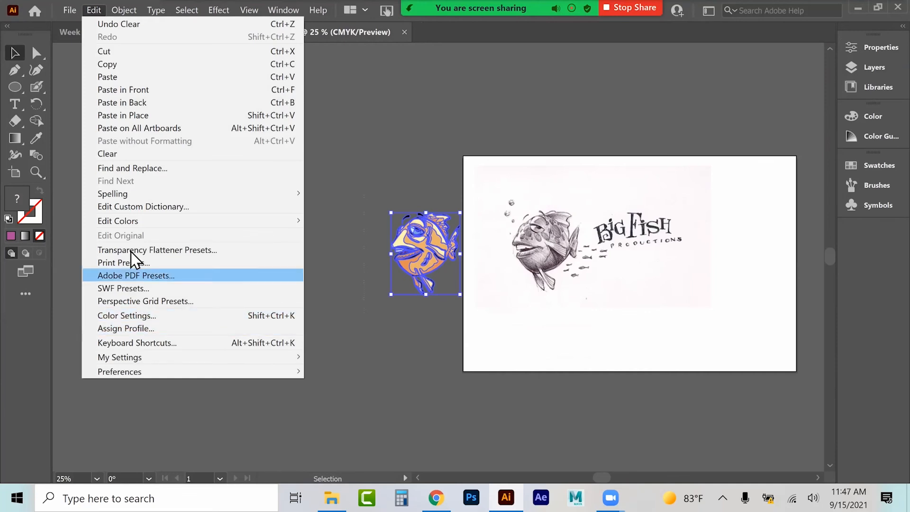
pyautogui.click(374, 314)
pyautogui.click(375, 315)
pyautogui.click(455, 313)
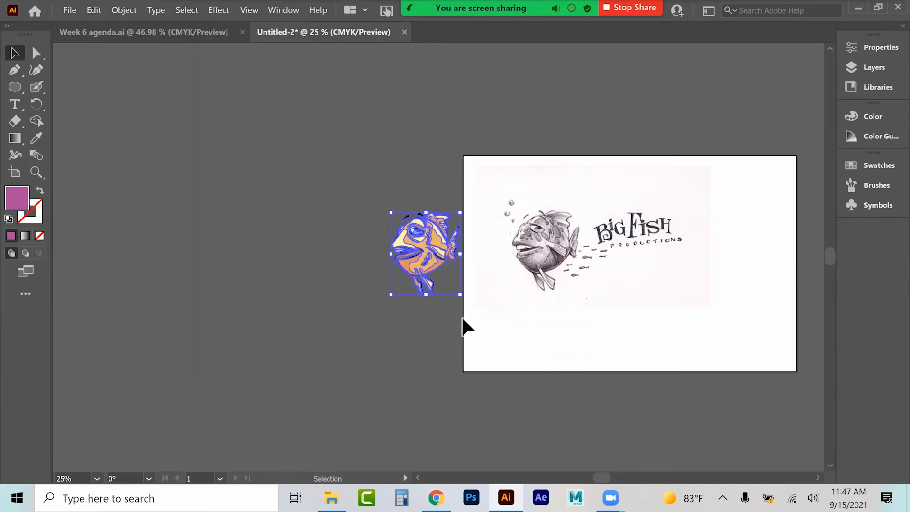
pyautogui.moveTo(385, 264); pyautogui.dragTo(300, 290)
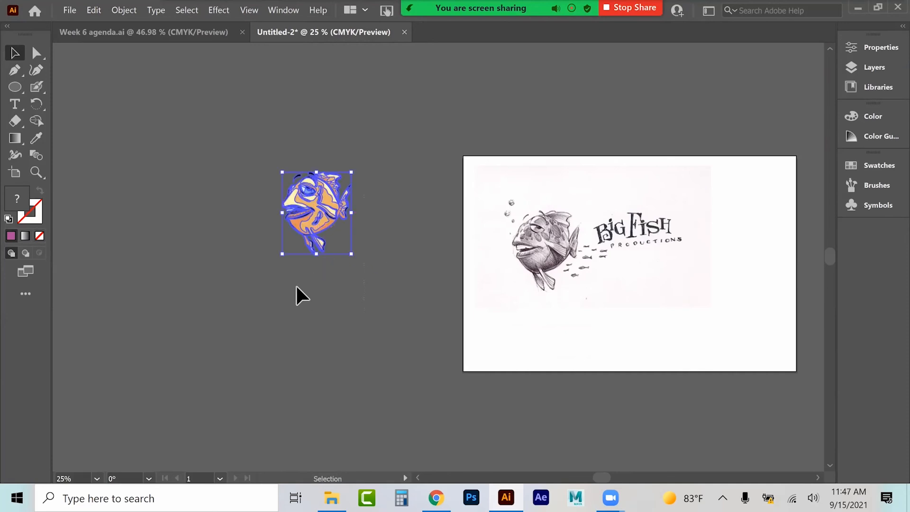
# Step: Duplicate the fish, squash the copy into a wider, flatter shape and place it below right of the original
pyautogui.hotkey('ctrl', '1')
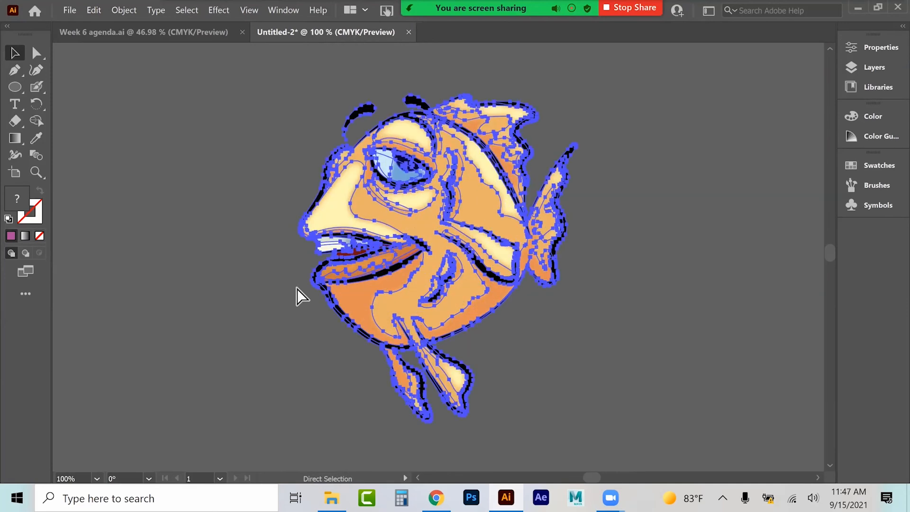
pyautogui.click(278, 289)
pyautogui.click(420, 186)
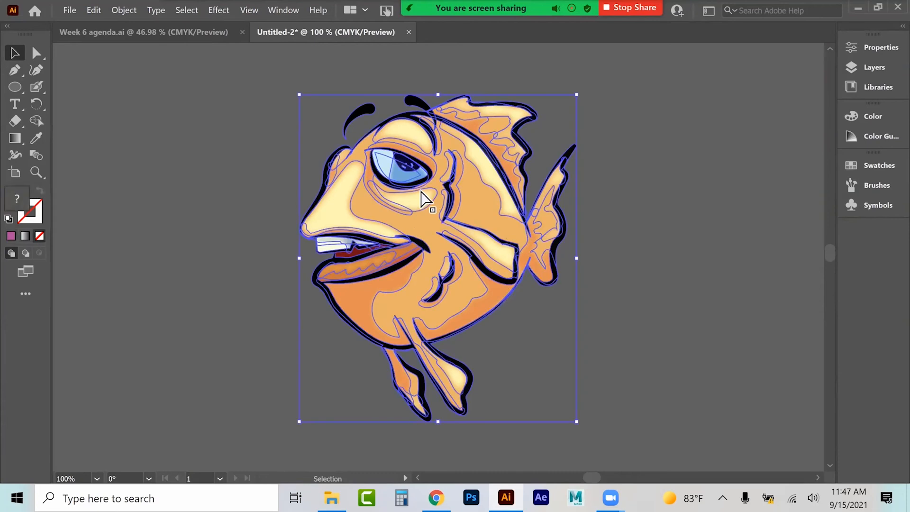
pyautogui.press('a')
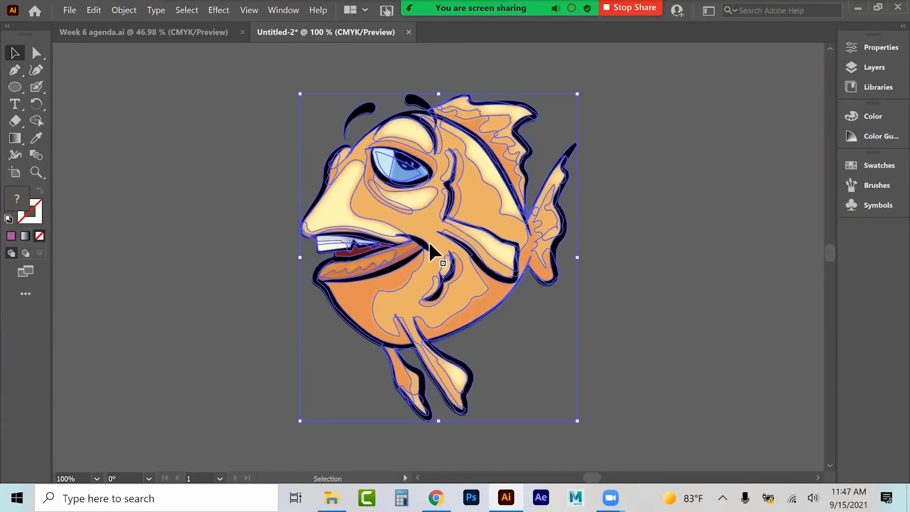
pyautogui.scroll(-3, 433, 245)
pyautogui.hotkey('ctrl', '-')
pyautogui.hotkey('ctrl', '-')
pyautogui.press('v')
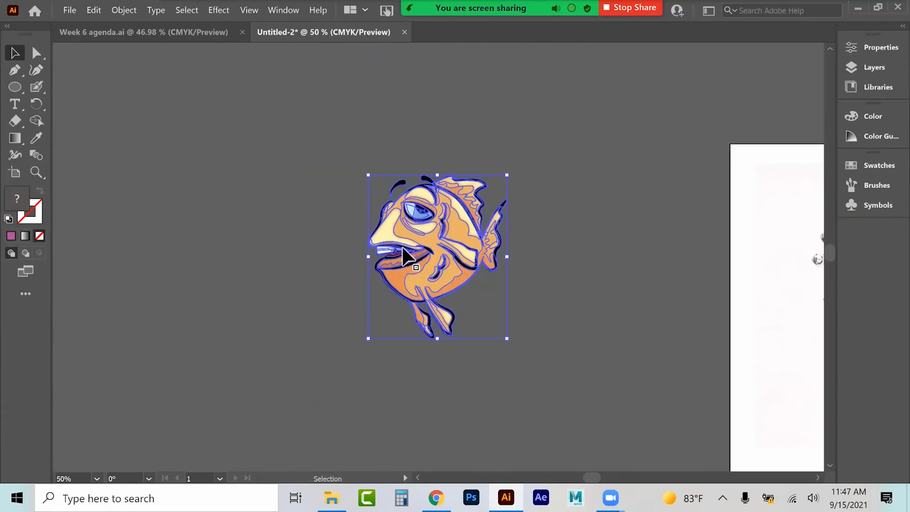
pyautogui.moveTo(443, 177); pyautogui.dragTo(467, 216)
pyautogui.moveTo(514, 283); pyautogui.dragTo(559, 280)
pyautogui.moveTo(461, 278); pyautogui.dragTo(587, 353)
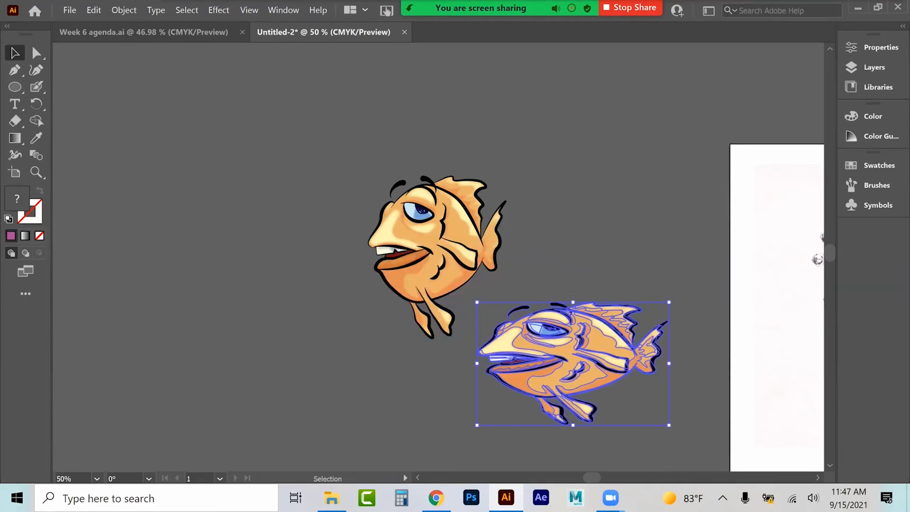
# Step: Reflect the squashed fish copy horizontally so it faces right, and nudge it slightly left
pyautogui.click(124, 10)
pyautogui.moveTo(136, 38)
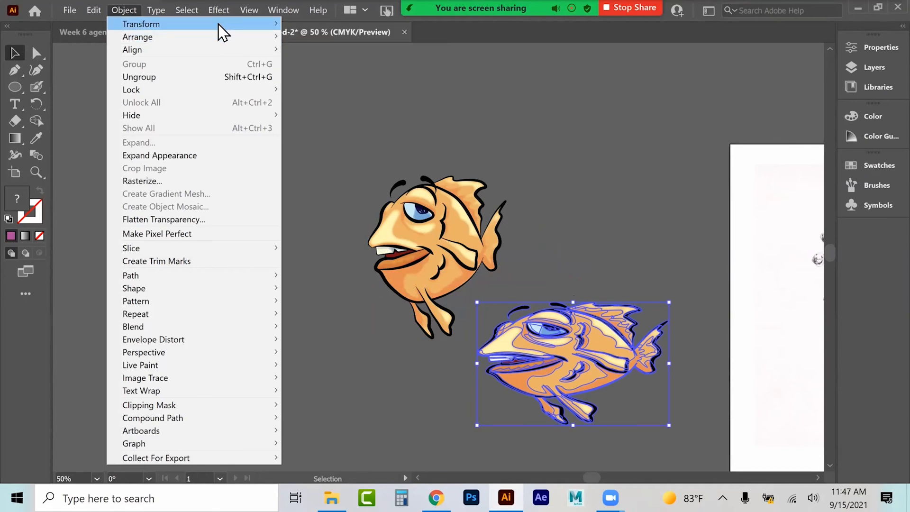
pyautogui.moveTo(220, 26)
pyautogui.click(309, 64)
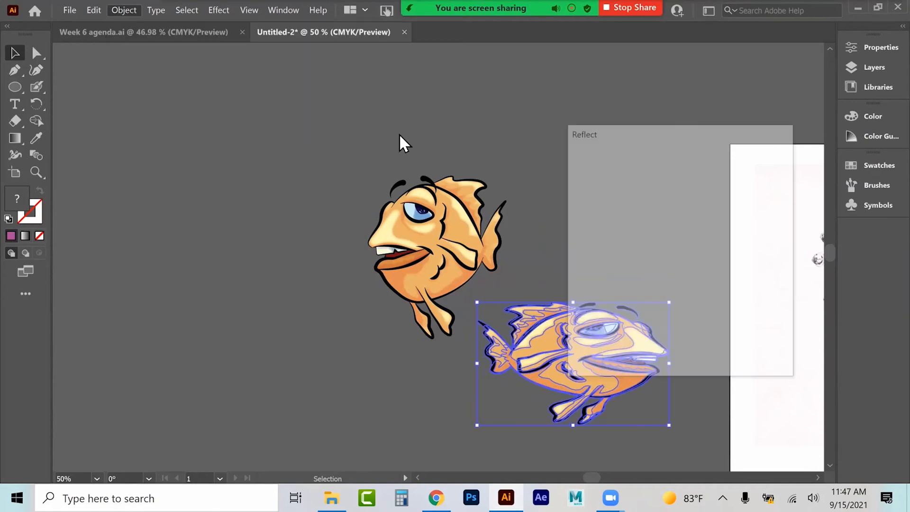
pyautogui.click(683, 349)
pyautogui.moveTo(634, 358); pyautogui.dragTo(624, 354)
# Step: Try recolouring the copy's body fill to pink e869bb inside its group
pyautogui.doubleClick(623, 354)
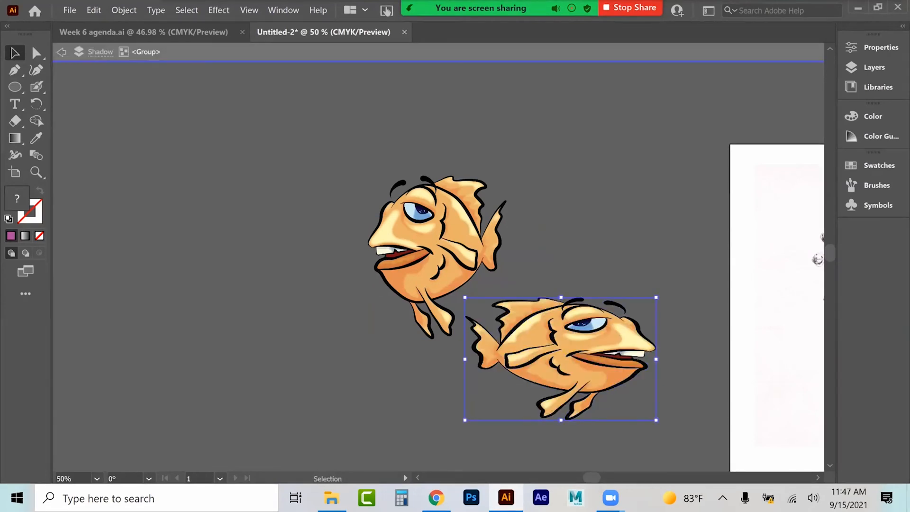
pyautogui.click(558, 344)
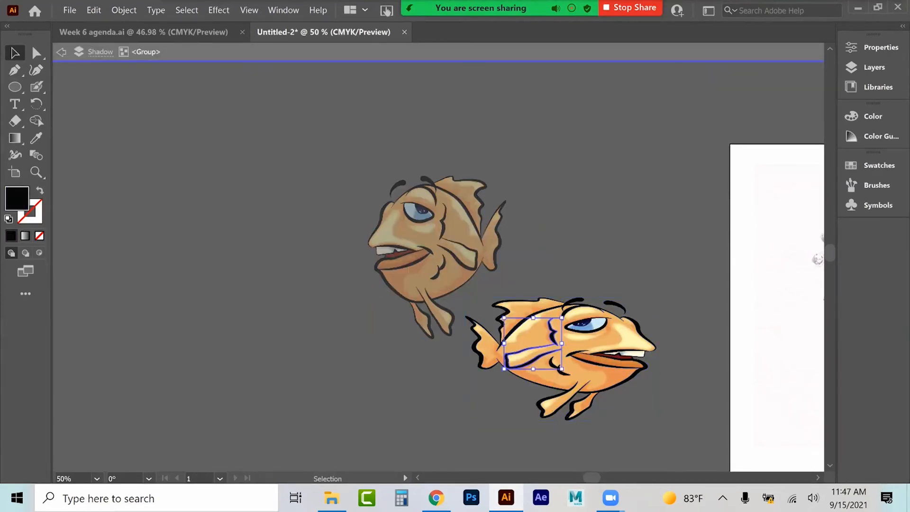
pyautogui.click(579, 337)
pyautogui.doubleClick(580, 337)
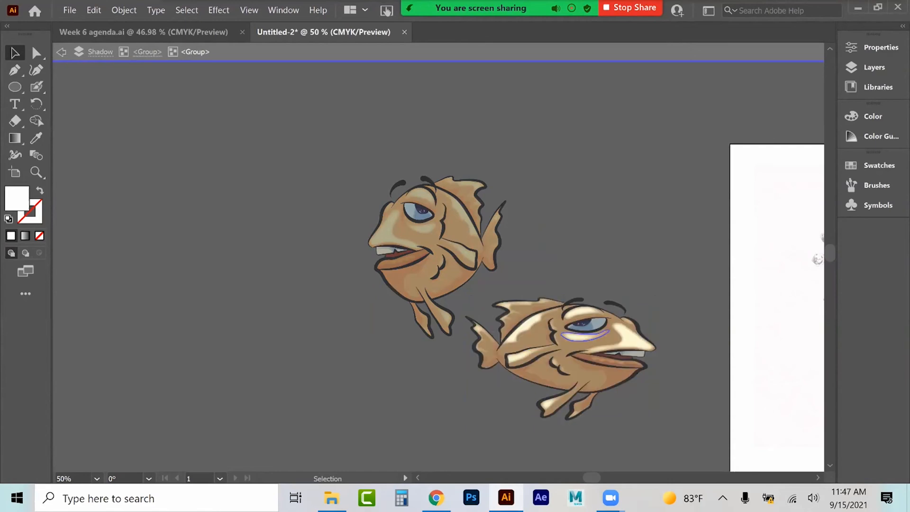
pyautogui.click(153, 53)
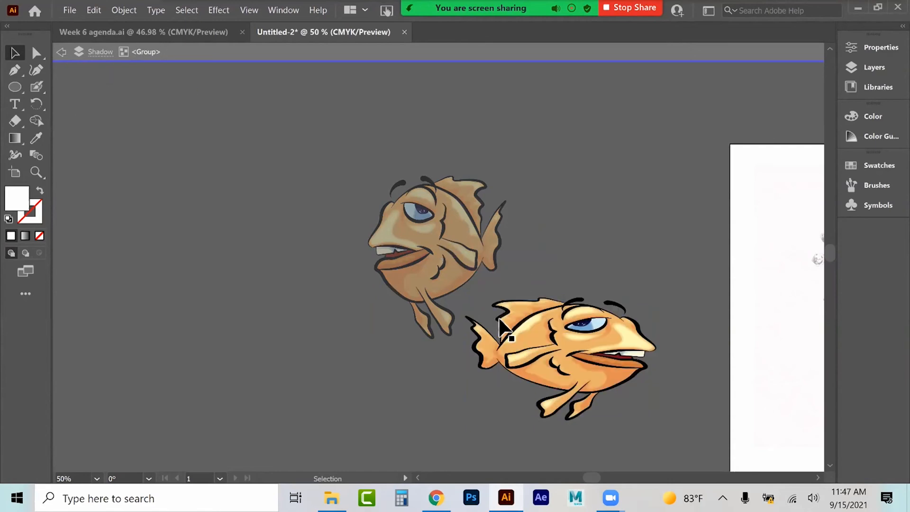
pyautogui.click(536, 318)
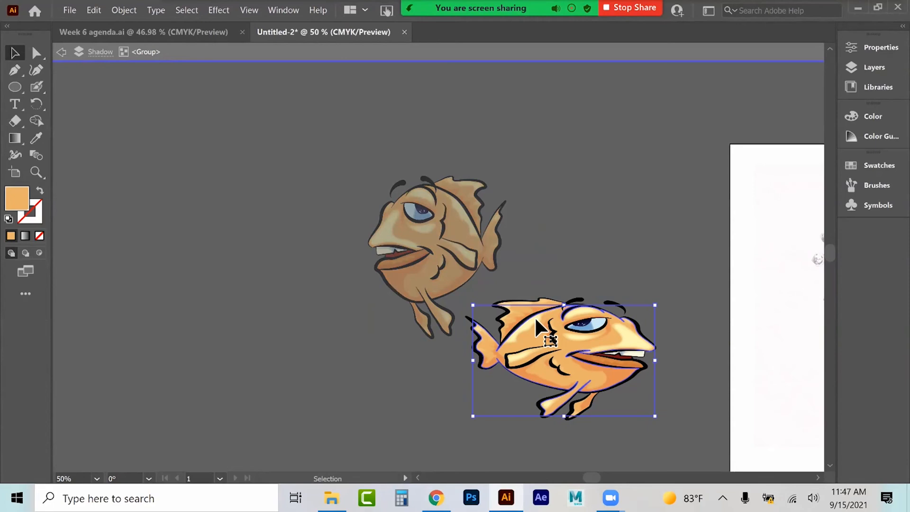
pyautogui.doubleClick(22, 208)
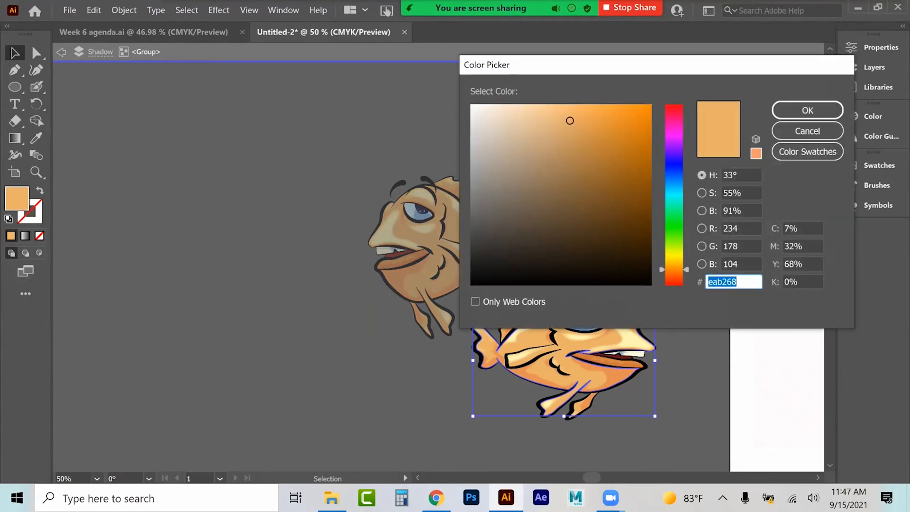
pyautogui.write('e869bb')
pyautogui.moveTo(592, 119); pyautogui.dragTo(590, 128)
pyautogui.click(807, 110)
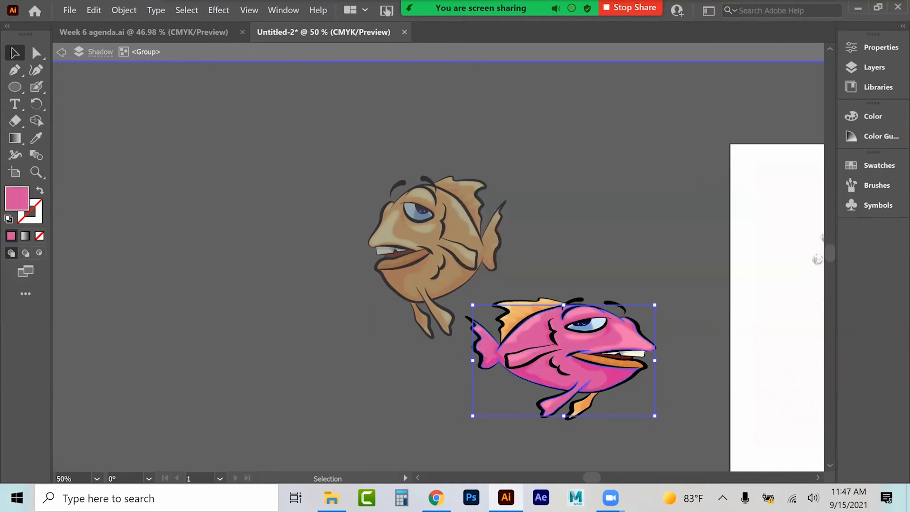
# Step: Shift a fin shape upward, then undo that move and the pink body recolour
pyautogui.click(589, 151)
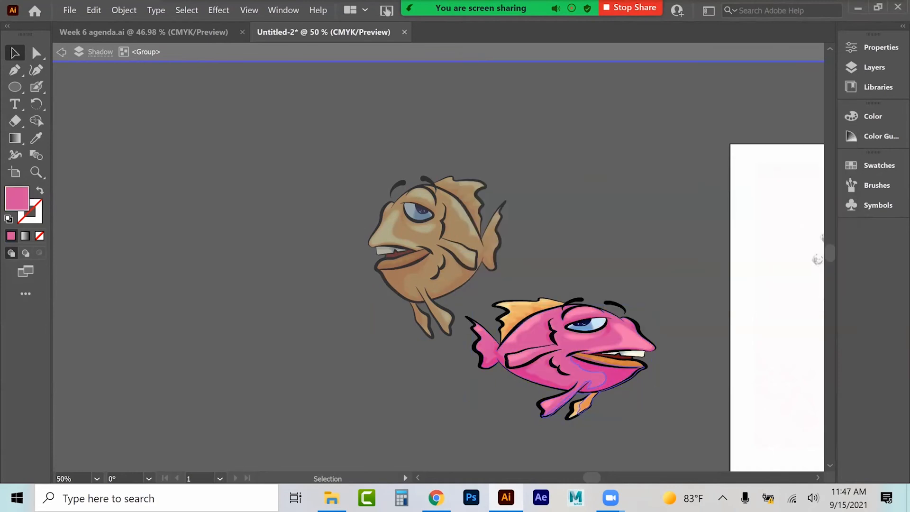
pyautogui.click(620, 378)
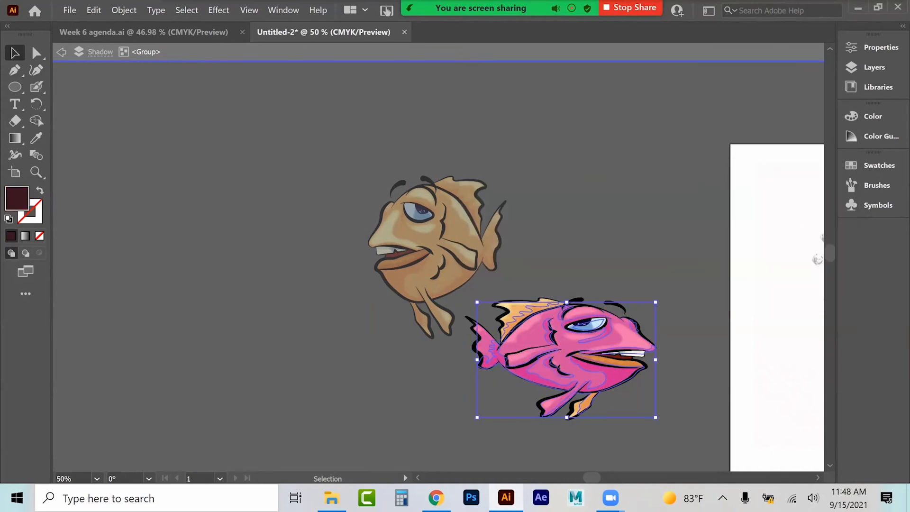
pyautogui.moveTo(517, 317); pyautogui.dragTo(516, 306)
pyautogui.click(498, 319)
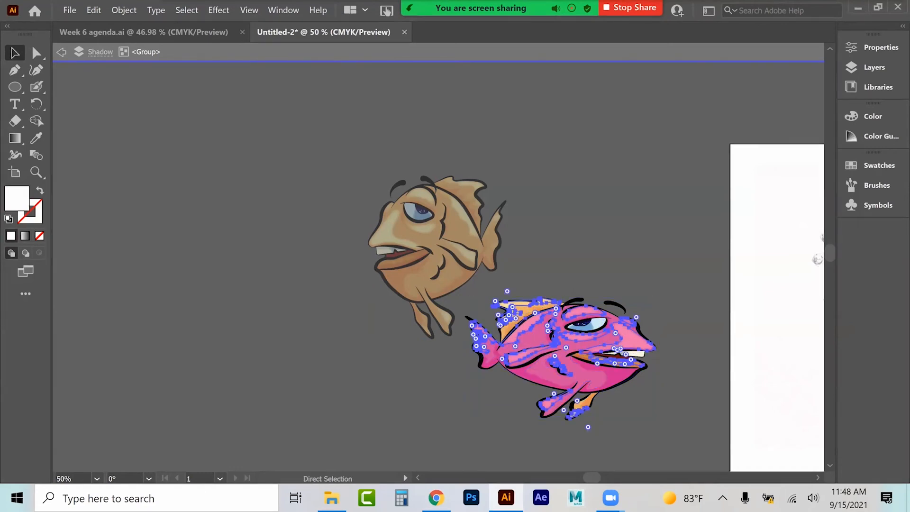
pyautogui.hotkey('ctrl', 'z')
pyautogui.hotkey('ctrl', 'z')
# Step: Select every shape sharing the copy's body fill colour and recolour them all pink, e869c7
pyautogui.press('v')
pyautogui.click(184, 10)
pyautogui.moveTo(232, 119)
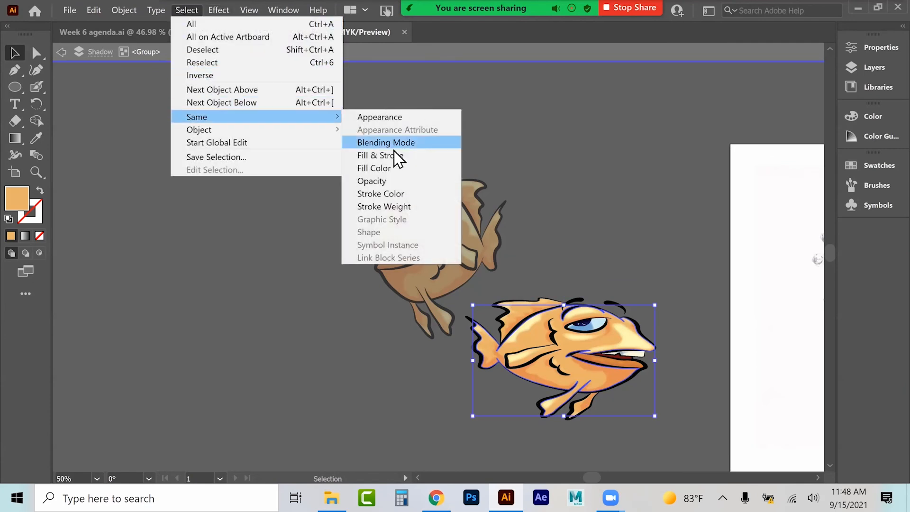
pyautogui.click(391, 168)
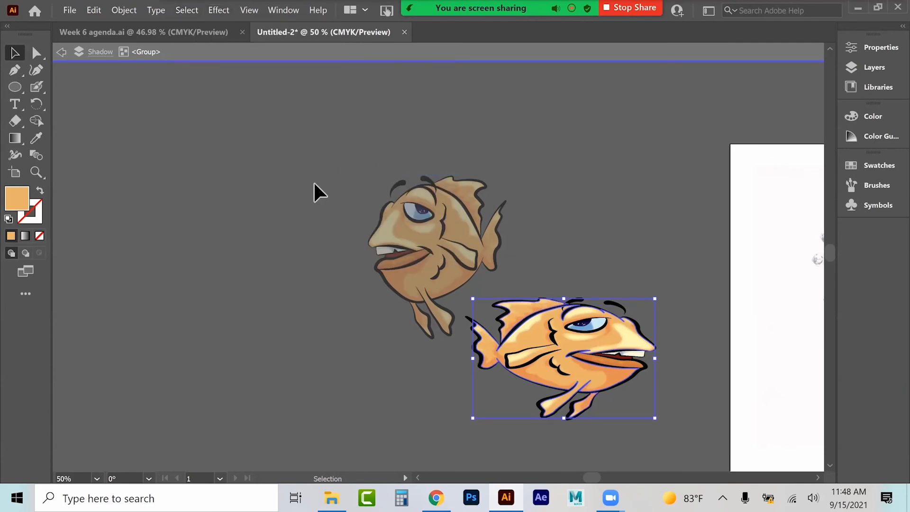
pyautogui.doubleClick(19, 209)
pyautogui.click(674, 126)
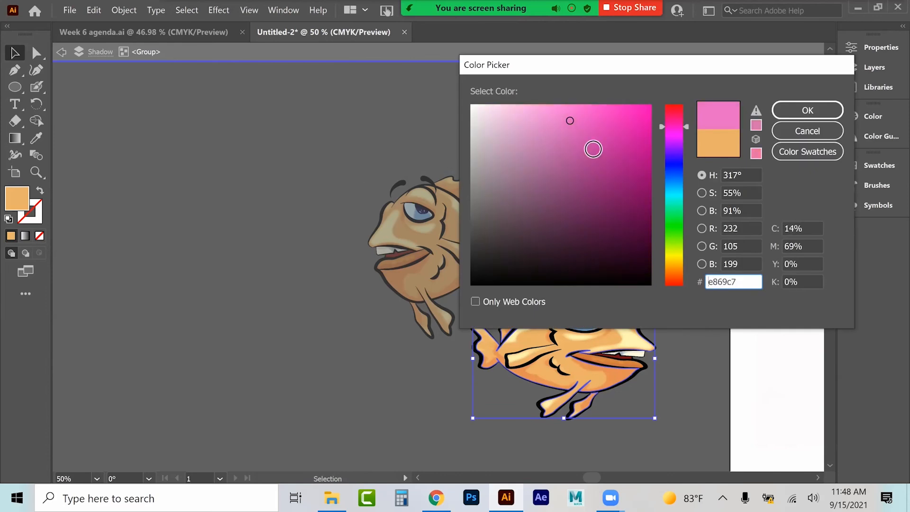
pyautogui.click(596, 145)
pyautogui.press('Return')
pyautogui.hotkey('ctrl', 'shift', 'a')
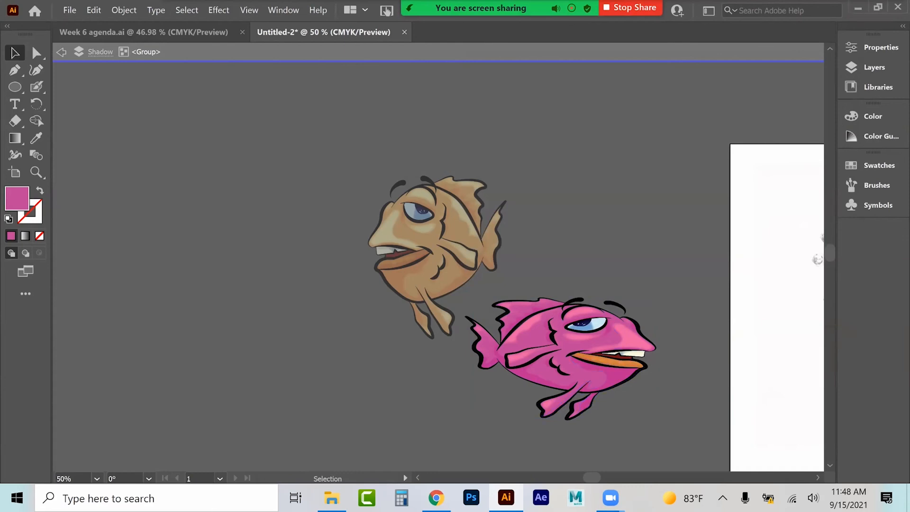
# Step: Zoom in on the pink fish and recolour its lower lip blue using a pasted hex value
pyautogui.scroll(-2, 584, 318)
pyautogui.click(41, 173)
pyautogui.click(494, 283)
pyautogui.click(384, 321)
pyautogui.click(350, 259)
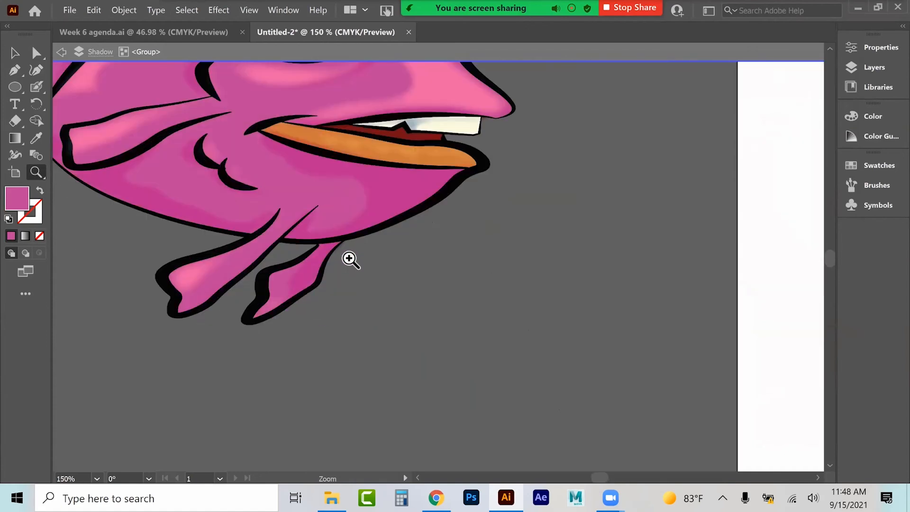
pyautogui.click(350, 259)
pyautogui.click(14, 53)
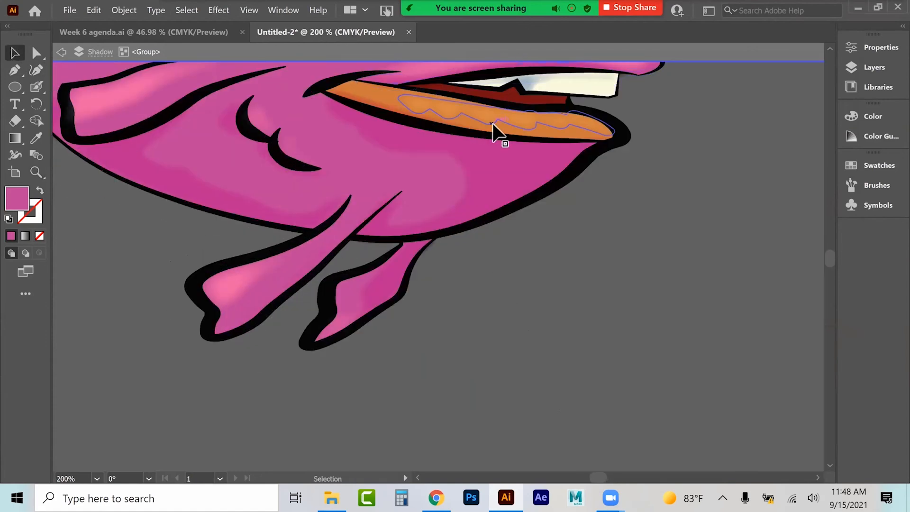
pyautogui.click(360, 98)
pyautogui.click(394, 105)
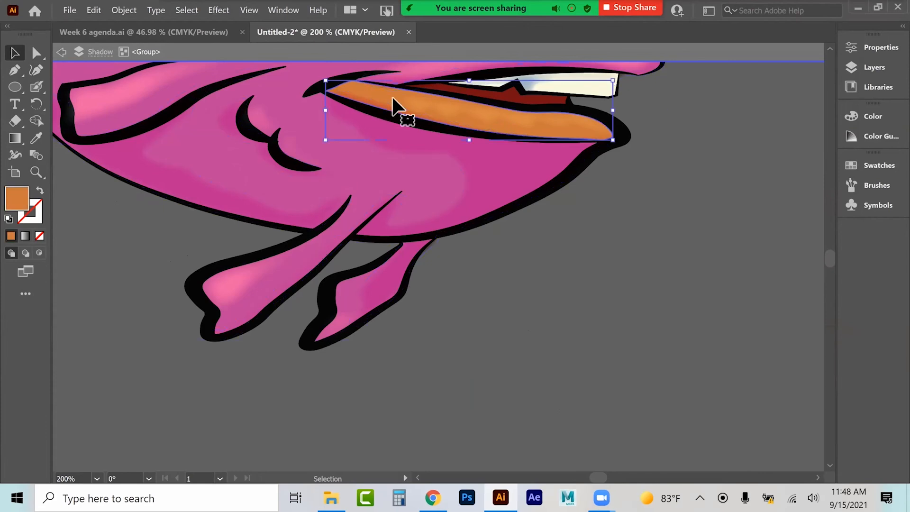
pyautogui.doubleClick(14, 204)
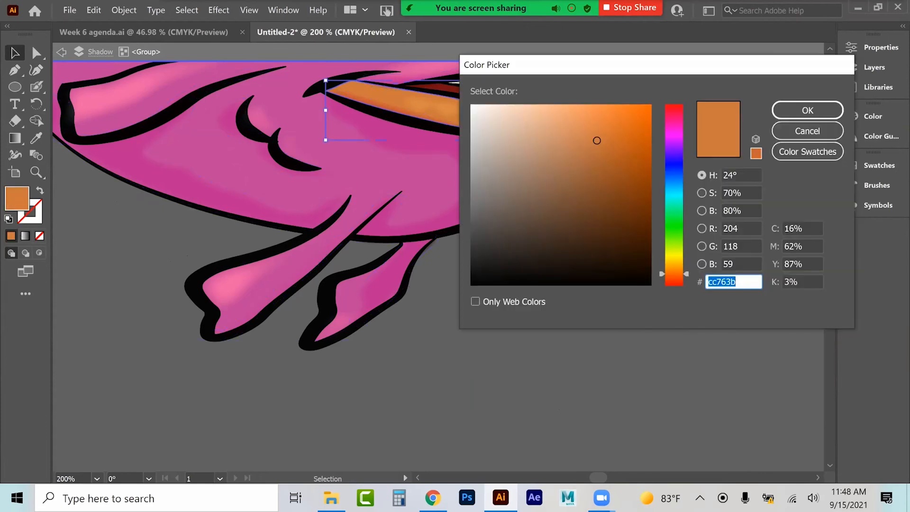
pyautogui.write('3e78cc')
pyautogui.press('Return')
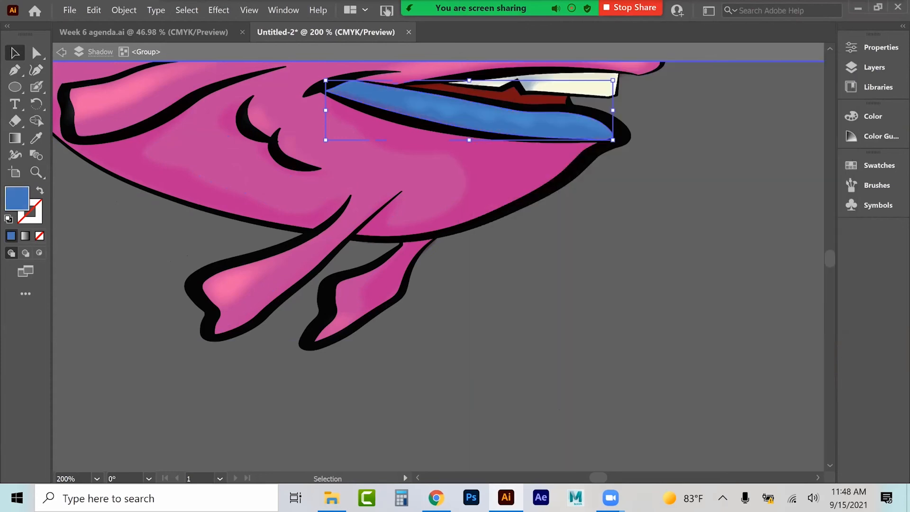
# Step: Paste another copy of the orange fish, place it left of the pink fish and scale it to about half size
pyautogui.hotkey('ctrl', '-')
pyautogui.hotkey('ctrl', '-')
pyautogui.hotkey('ctrl', '-')
pyautogui.hotkey('ctrl', '-')
pyautogui.hotkey('ctrl', '-')
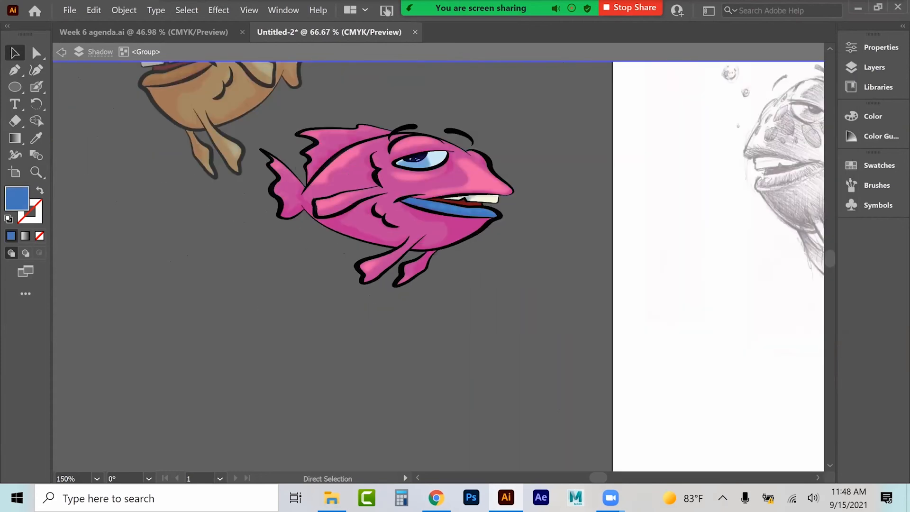
pyautogui.click(61, 52)
pyautogui.click(315, 130)
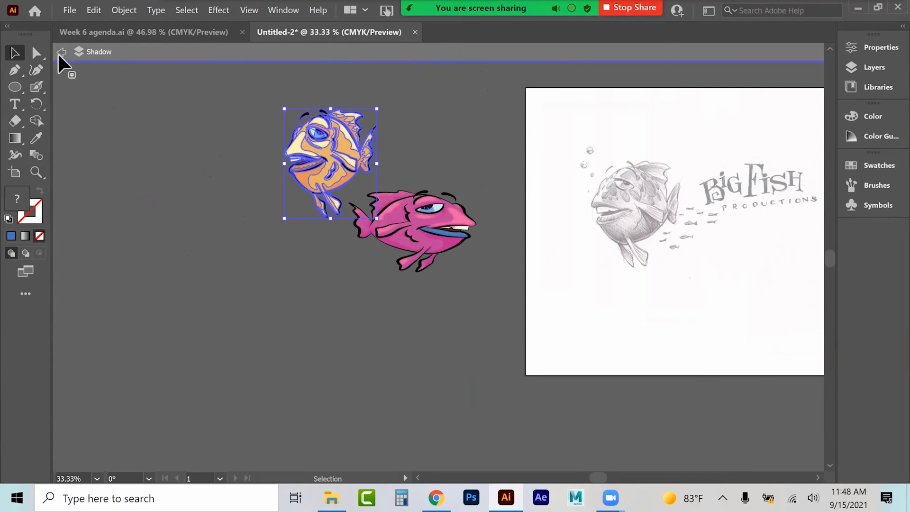
pyautogui.click(62, 52)
pyautogui.click(285, 121)
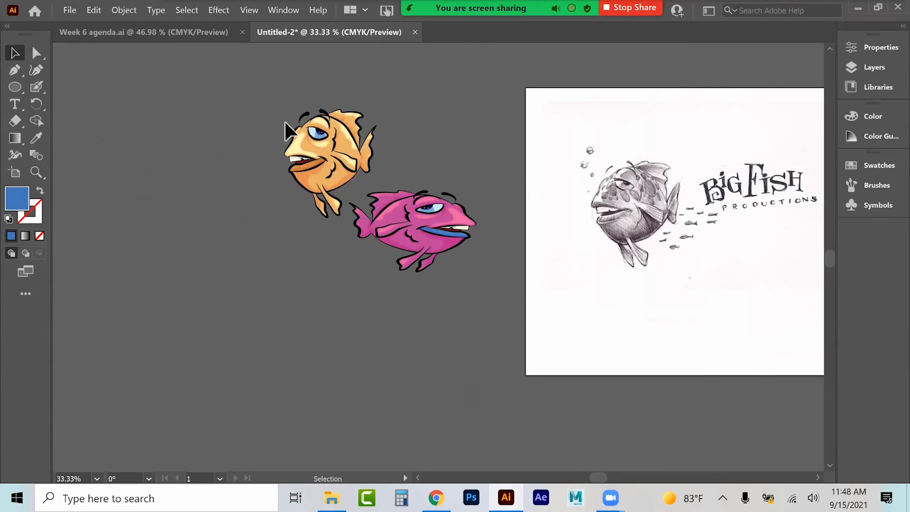
pyautogui.click(316, 147)
pyautogui.hotkey('ctrl', 'v')
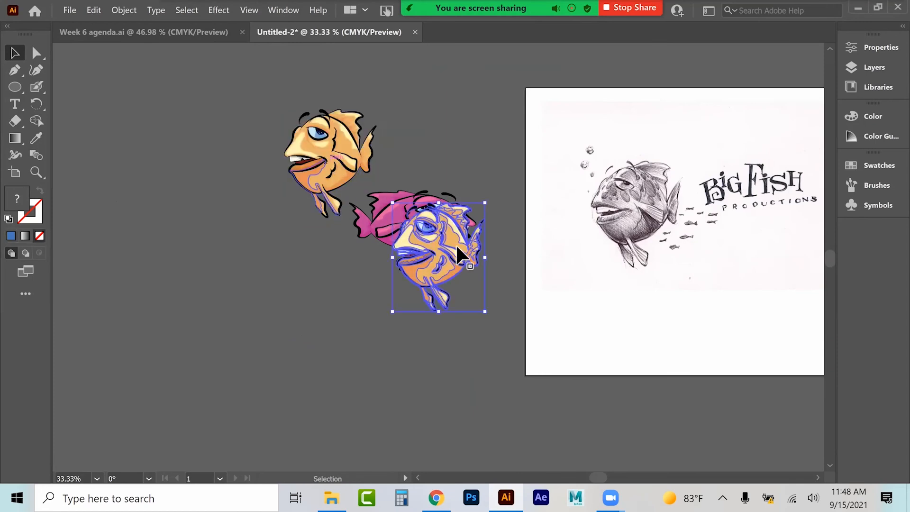
pyautogui.moveTo(455, 244); pyautogui.dragTo(297, 269)
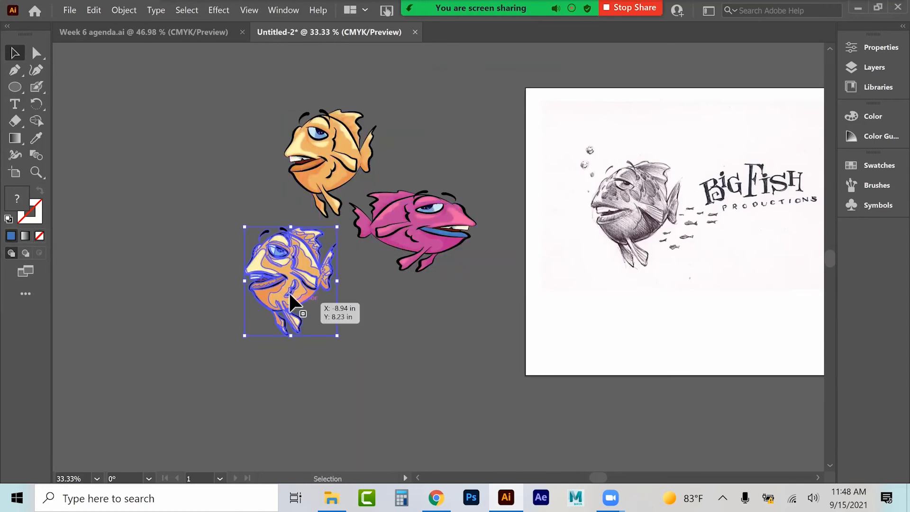
pyautogui.moveTo(342, 328); pyautogui.dragTo(281, 261)
pyautogui.moveTo(281, 262); pyautogui.dragTo(303, 258)
# Step: Select all shapes sharing the small copy's body fill colour and recolour them green, 88e869
pyautogui.click(36, 173)
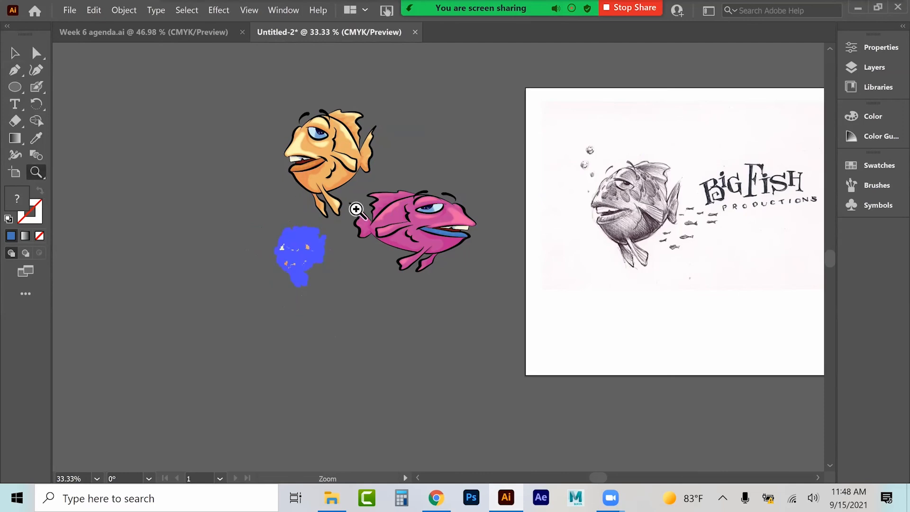
pyautogui.doubleClick(294, 255)
pyautogui.click(656, 265)
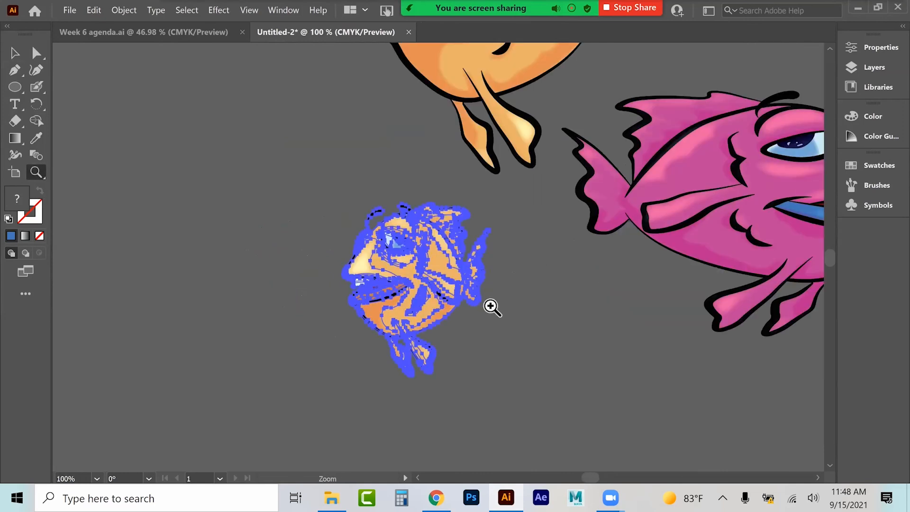
pyautogui.click(517, 280)
pyautogui.click(313, 299)
pyautogui.click(15, 53)
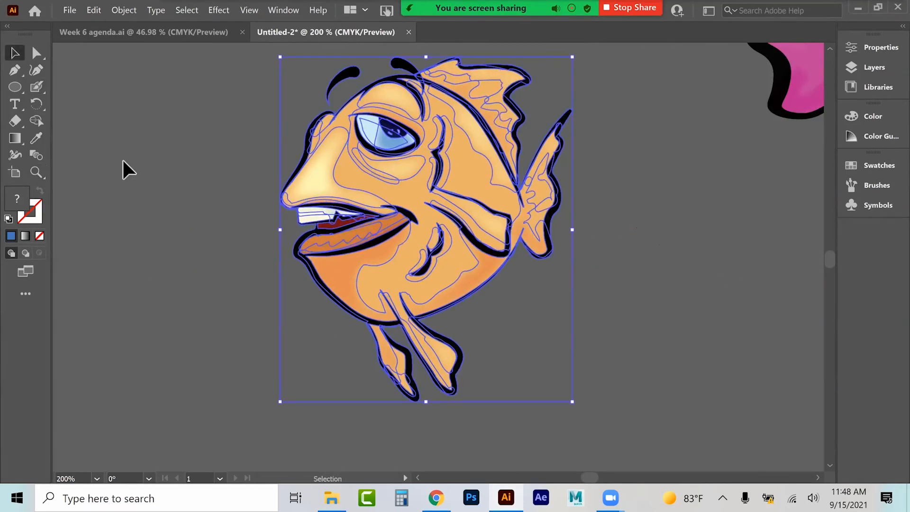
pyautogui.click(122, 166)
pyautogui.click(408, 191)
pyautogui.doubleClick(409, 191)
pyautogui.click(408, 191)
pyautogui.click(179, 10)
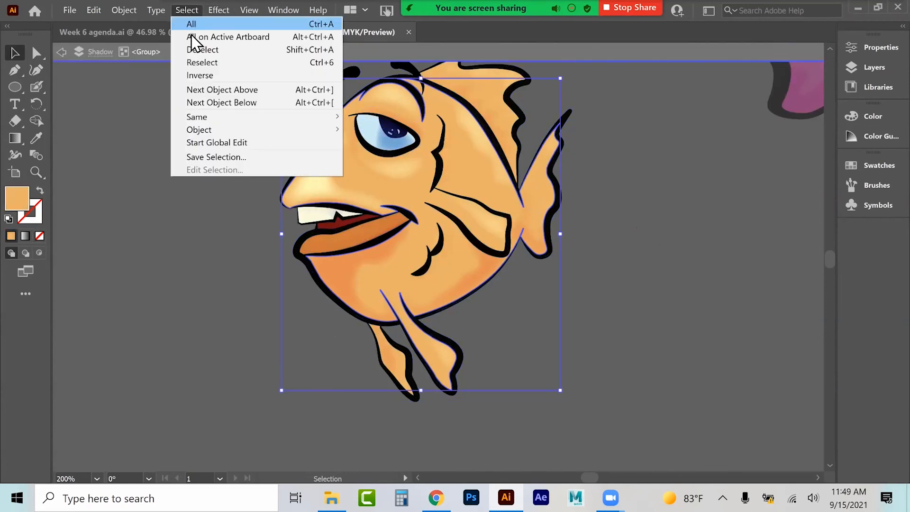
pyautogui.moveTo(207, 119)
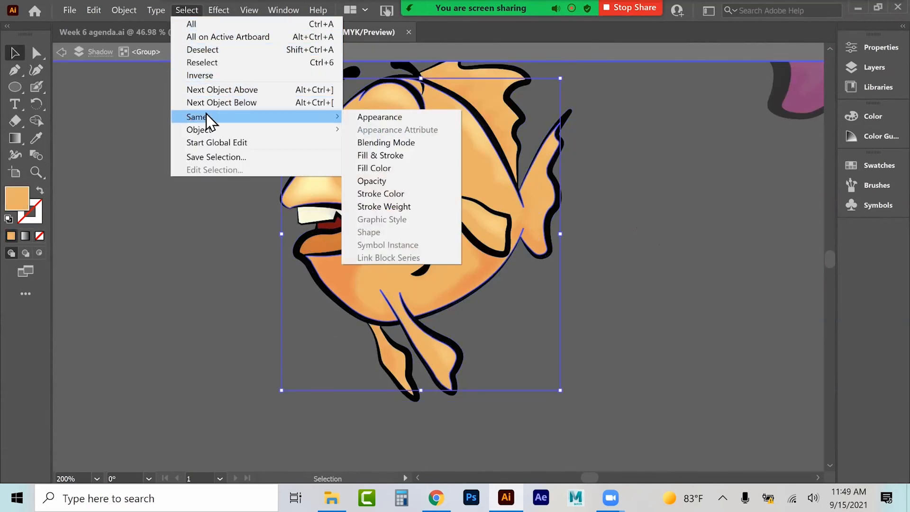
pyautogui.click(365, 165)
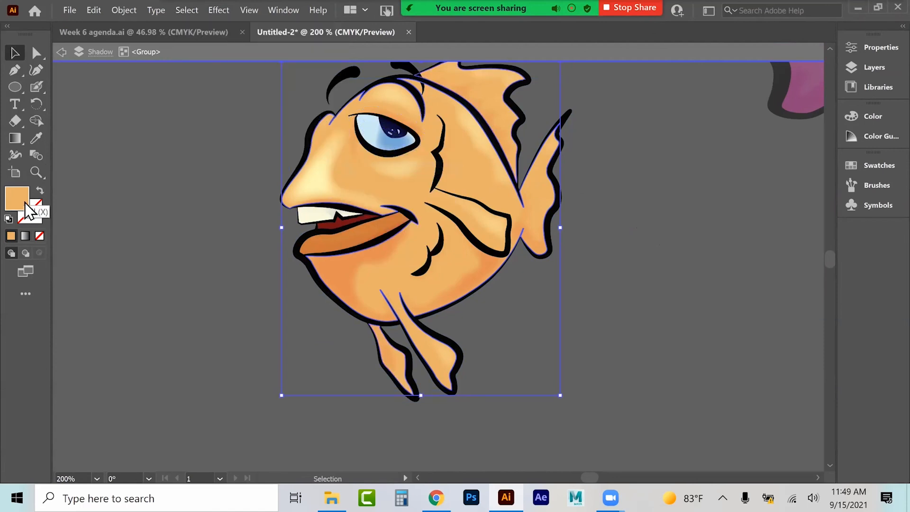
pyautogui.doubleClick(26, 203)
pyautogui.write('88e869')
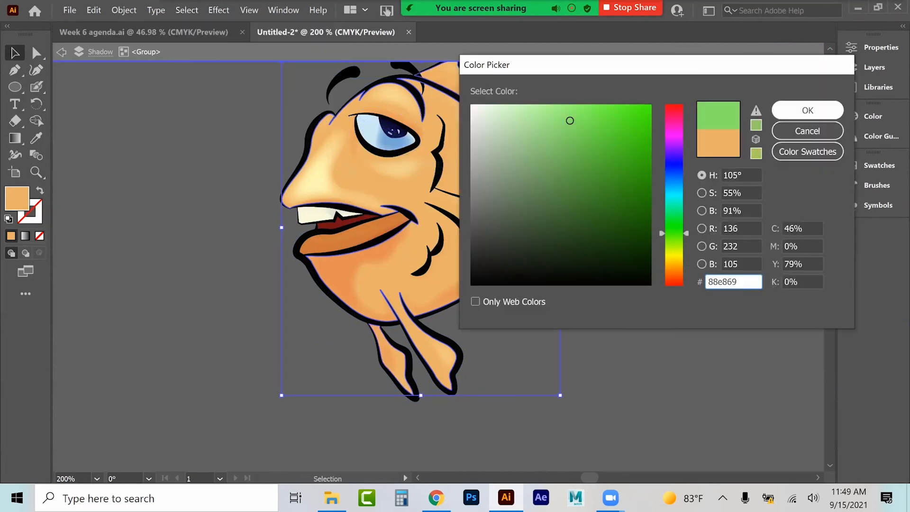
pyautogui.click(807, 110)
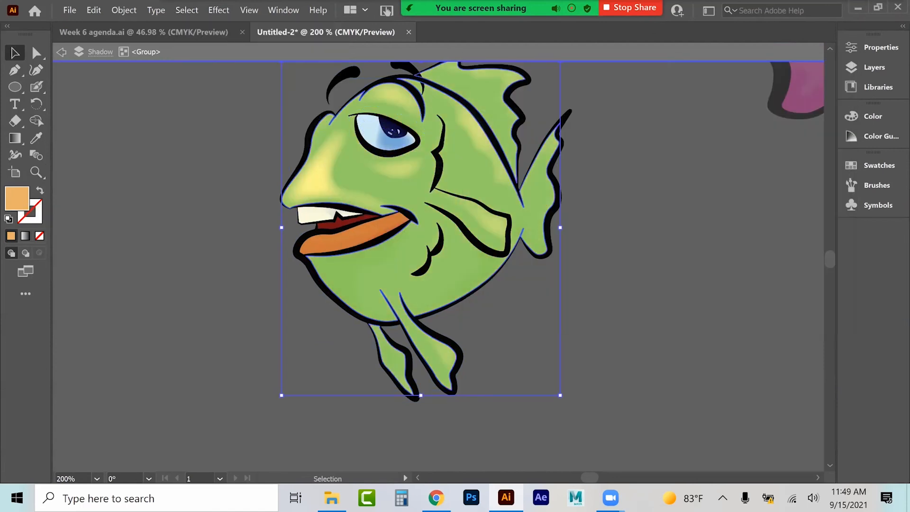
# Step: Enter the small green fish's group, select its lower lip and recolour it ef4d77 using a pasted hex value
pyautogui.click(366, 229)
pyautogui.click(394, 223)
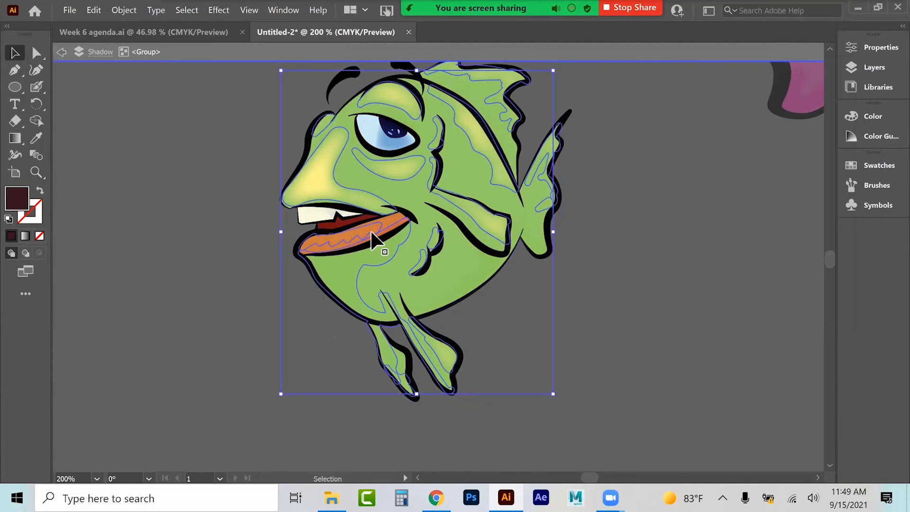
pyautogui.click(370, 233)
pyautogui.click(392, 227)
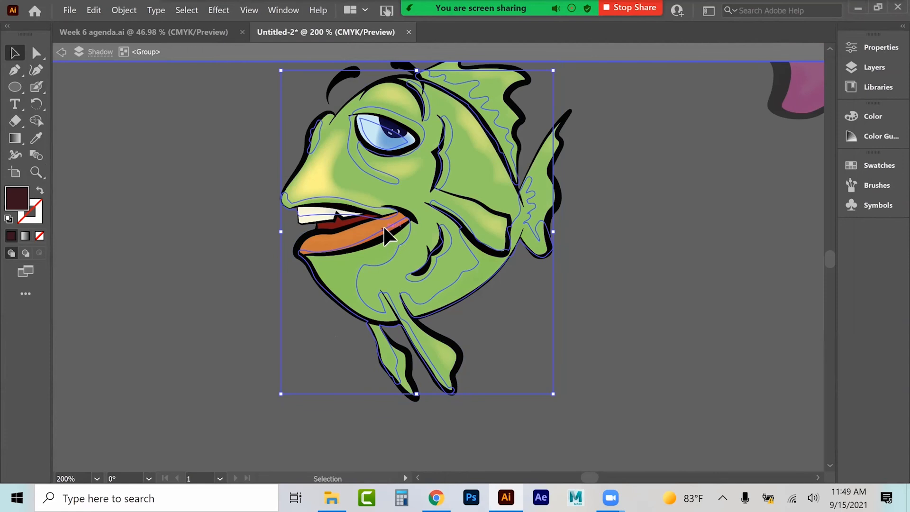
pyautogui.doubleClick(383, 225)
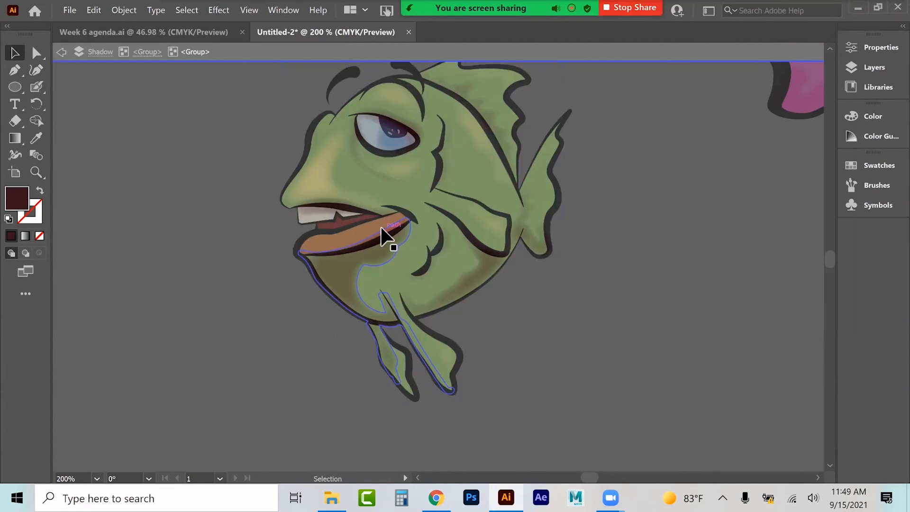
pyautogui.click(152, 56)
pyautogui.hotkey('ctrl', '=')
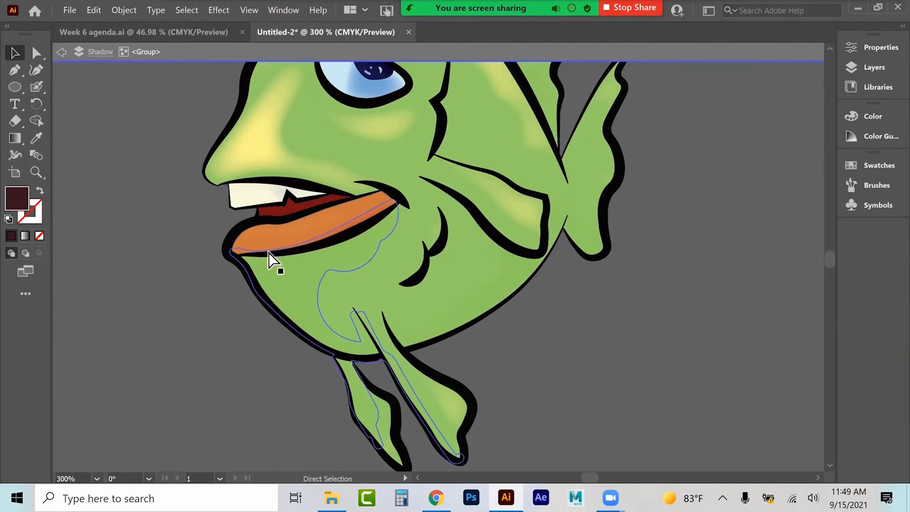
pyautogui.hotkey('ctrl', '+')
pyautogui.click(278, 161)
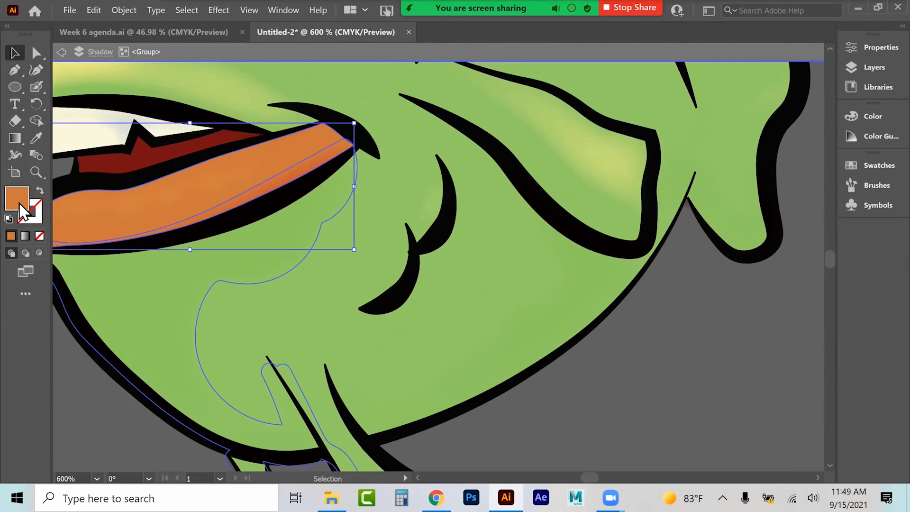
pyautogui.doubleClick(19, 203)
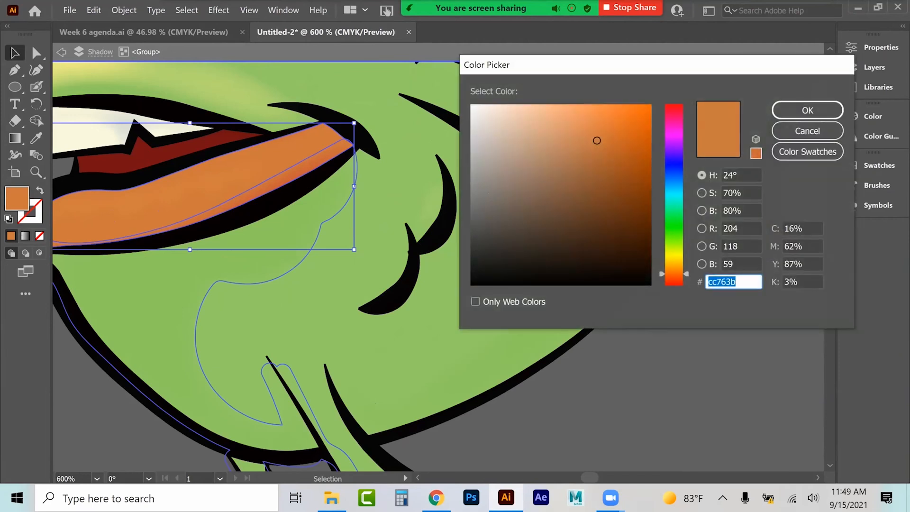
pyautogui.write('cc3e63')
pyautogui.click(592, 117)
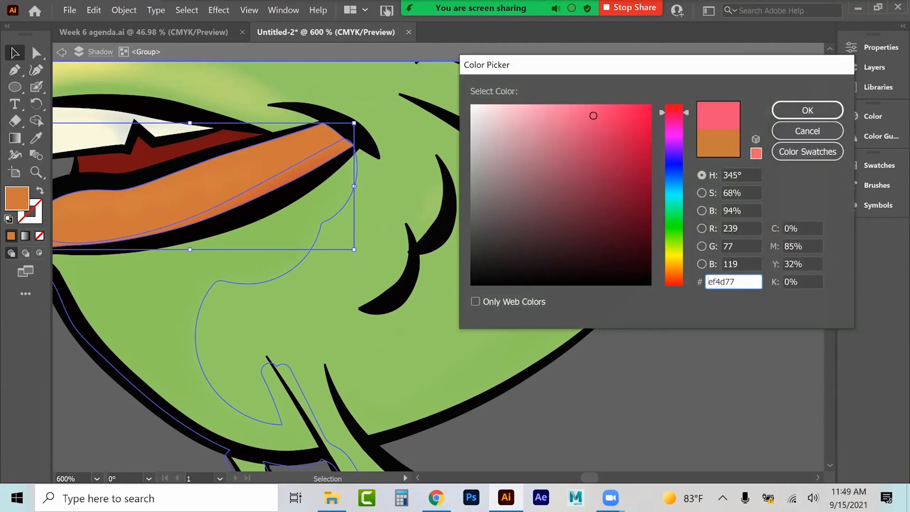
pyautogui.press('Return')
# Step: Exit isolation mode and select all three fish
pyautogui.hotkey('ctrl', '-')
pyautogui.hotkey('ctrl', '-')
pyautogui.hotkey('ctrl', '-')
pyautogui.hotkey('ctrl', '-')
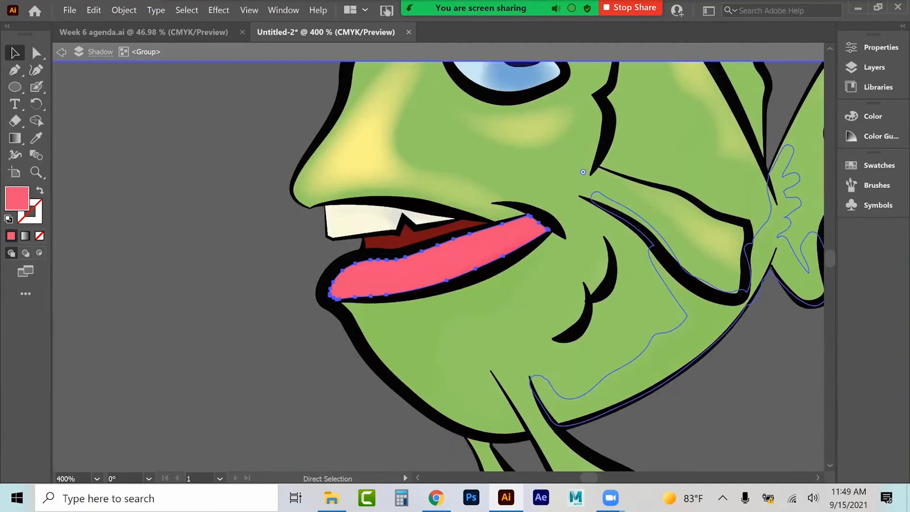
pyautogui.hotkey('ctrl', '-')
pyautogui.press('v')
pyautogui.click(61, 53)
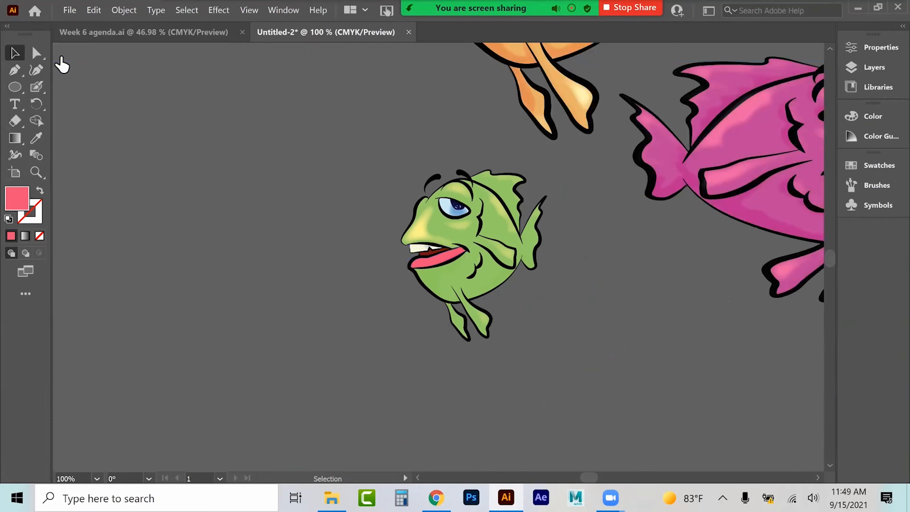
pyautogui.hotkey('ctrl', '-')
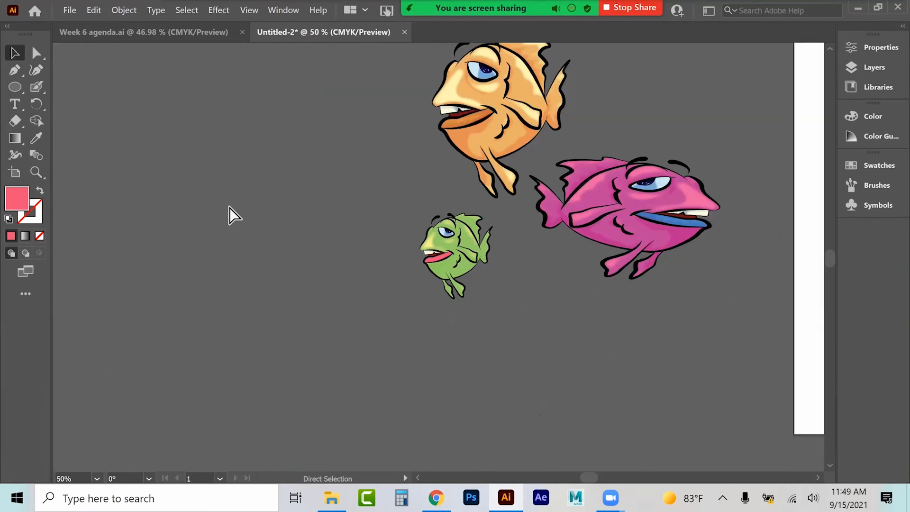
pyautogui.scroll(1, 313, 189)
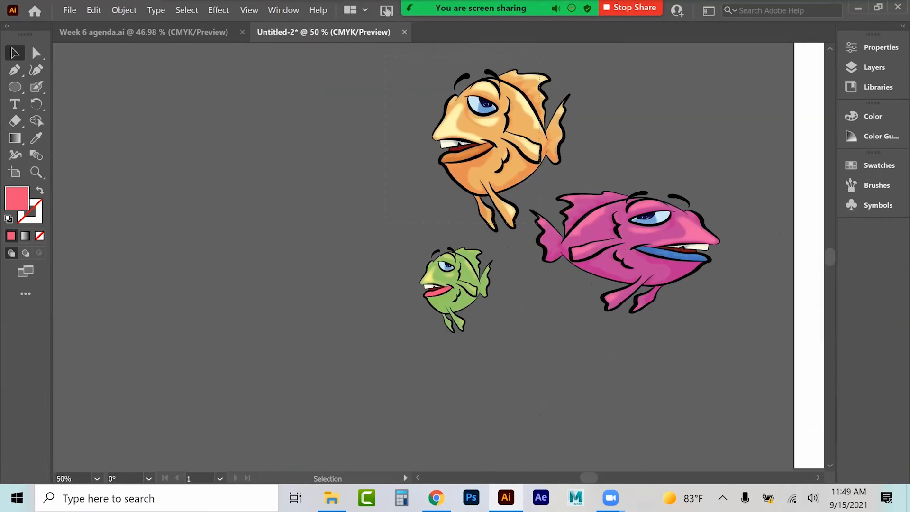
pyautogui.hotkey('ctrl', 'a')
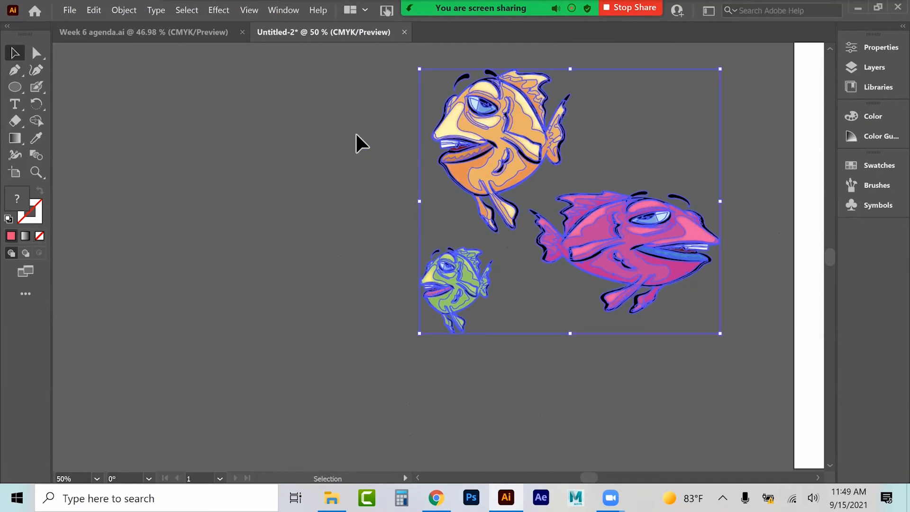
# Step: Create a new Letter-size document
pyautogui.click(69, 11)
pyautogui.click(78, 23)
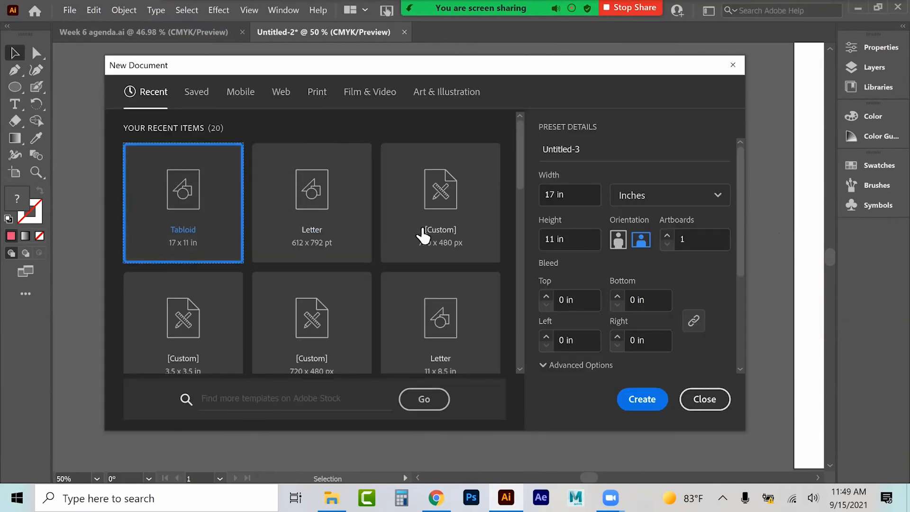
pyautogui.click(339, 204)
pyautogui.click(642, 399)
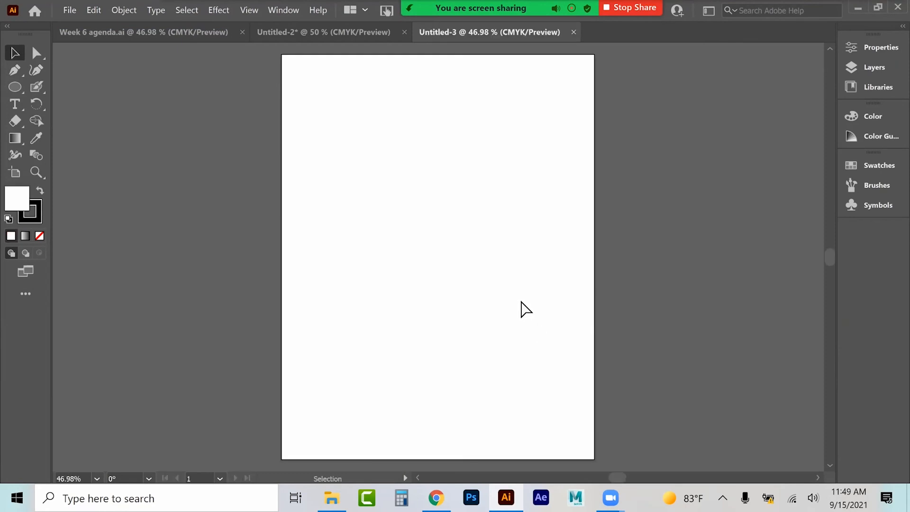
# Step: Paste the three coloured fish into the new document
pyautogui.hotkey('ctrl', 'v')
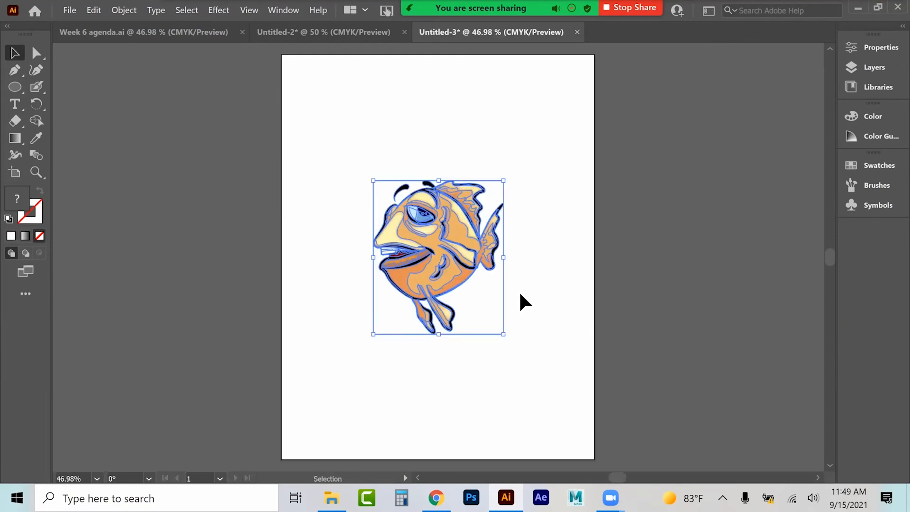
pyautogui.hotkey('ctrl', 'z')
pyautogui.click(311, 32)
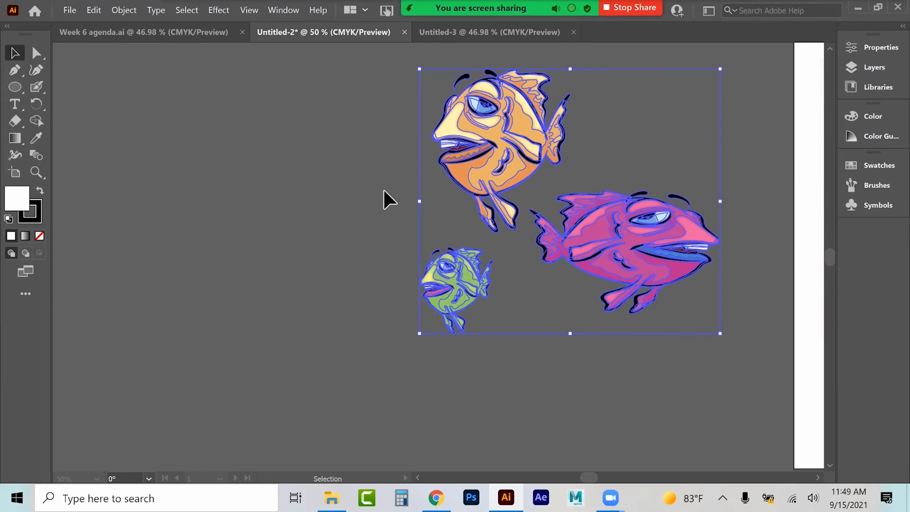
pyautogui.click(497, 37)
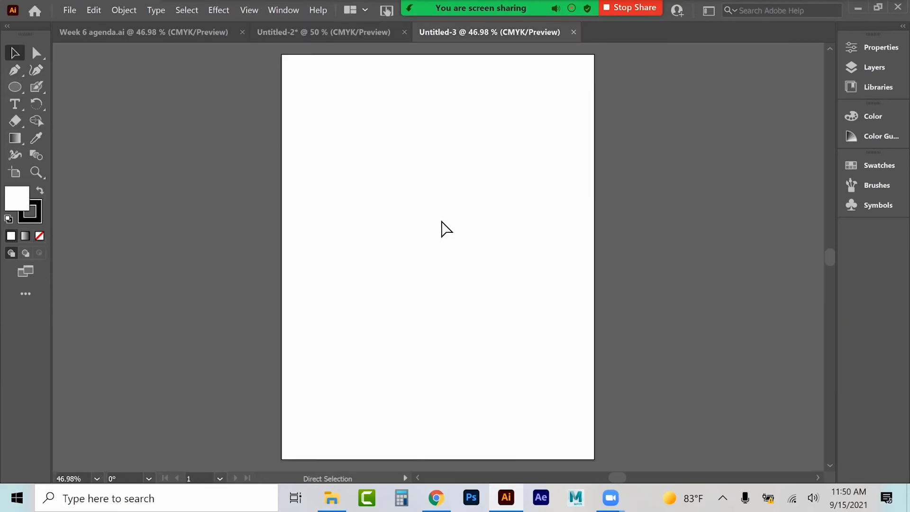
pyautogui.hotkey('ctrl', 'v')
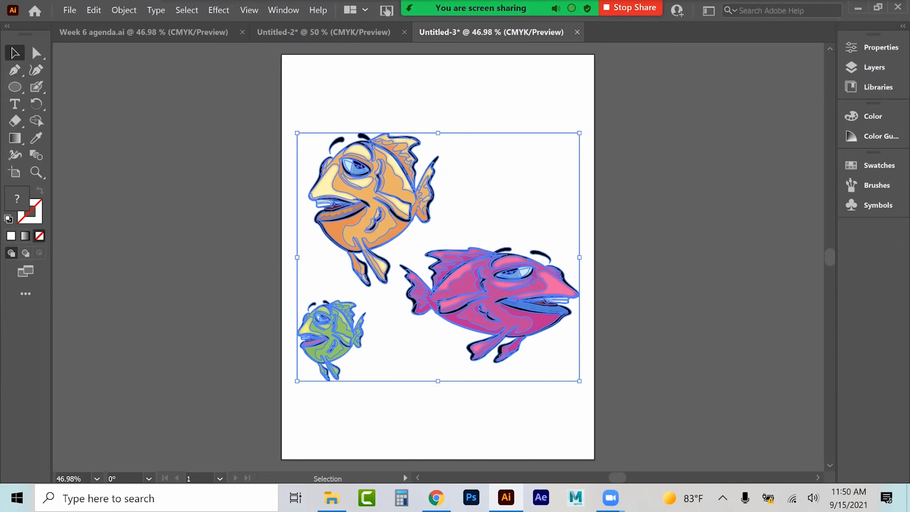
# Step: Scale the pasted fish down to a small cluster and move it to the page centre
pyautogui.moveTo(579, 381); pyautogui.dragTo(332, 188)
pyautogui.moveTo(312, 148); pyautogui.dragTo(441, 235)
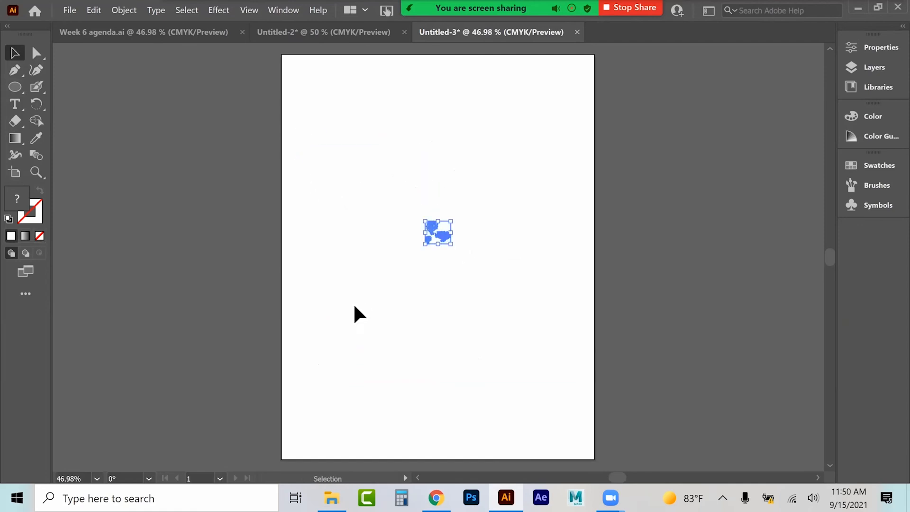
pyautogui.click(355, 313)
# Step: Select the fish cluster and make a new pattern from it
pyautogui.hotkey('ctrl', 'a')
pyautogui.click(124, 8)
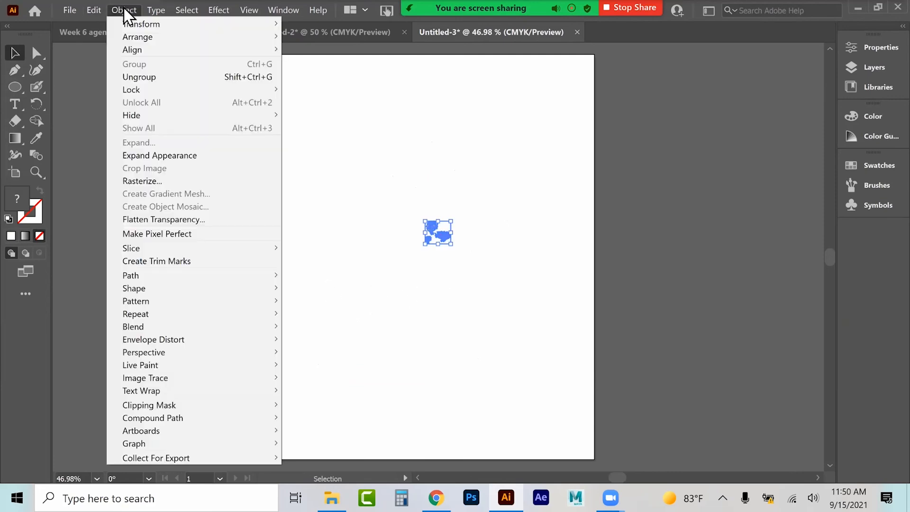
pyautogui.moveTo(135, 304)
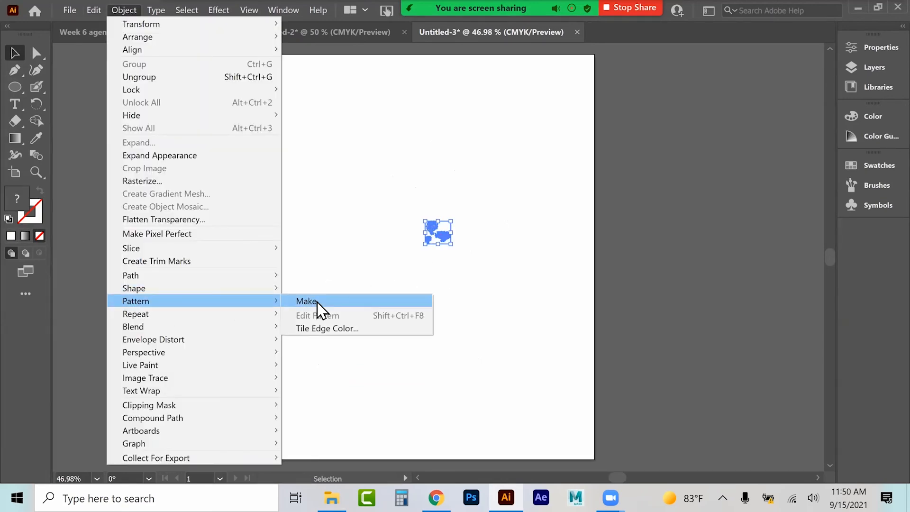
pyautogui.click(315, 302)
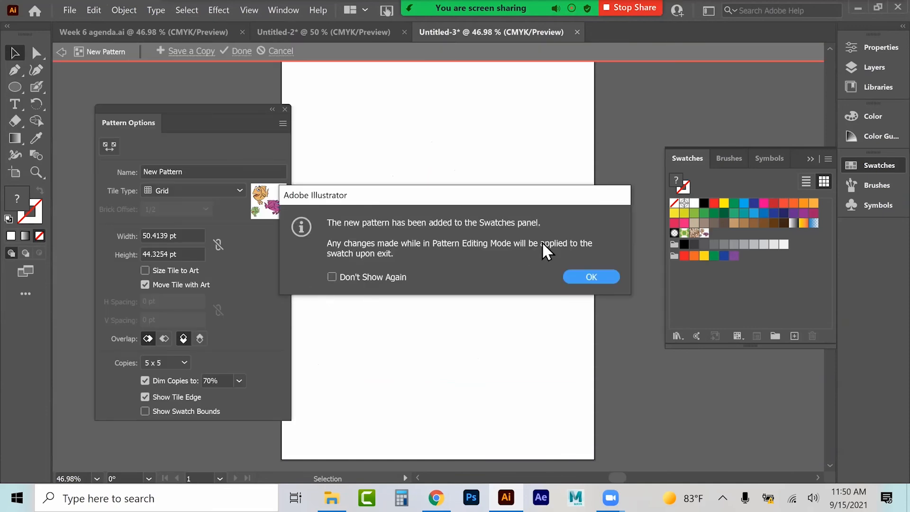
pyautogui.click(586, 277)
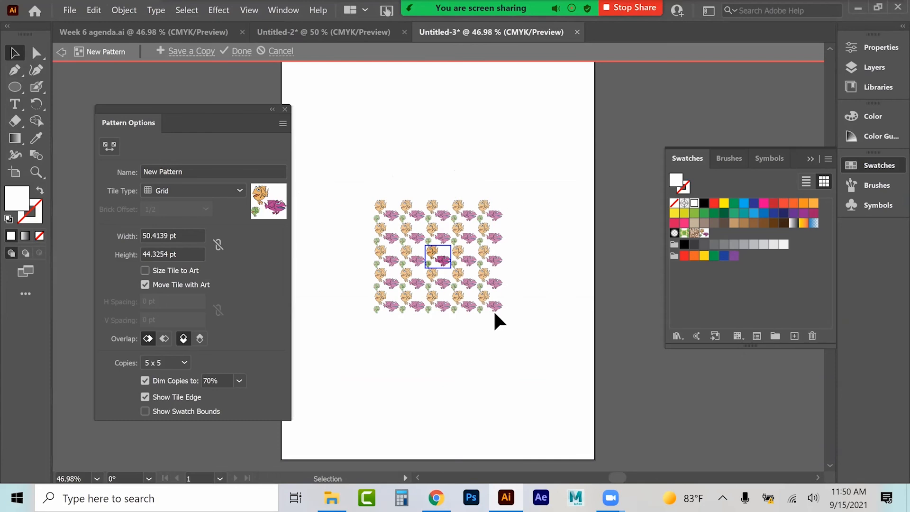
# Step: Set the pattern tile type to Brick by Row with a 2/5 brick offset
pyautogui.click(184, 189)
pyautogui.click(184, 218)
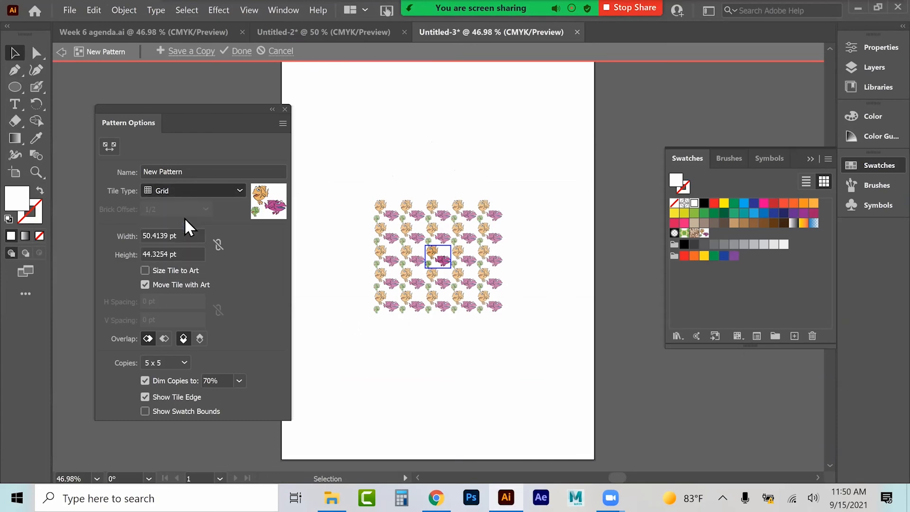
pyautogui.click(165, 209)
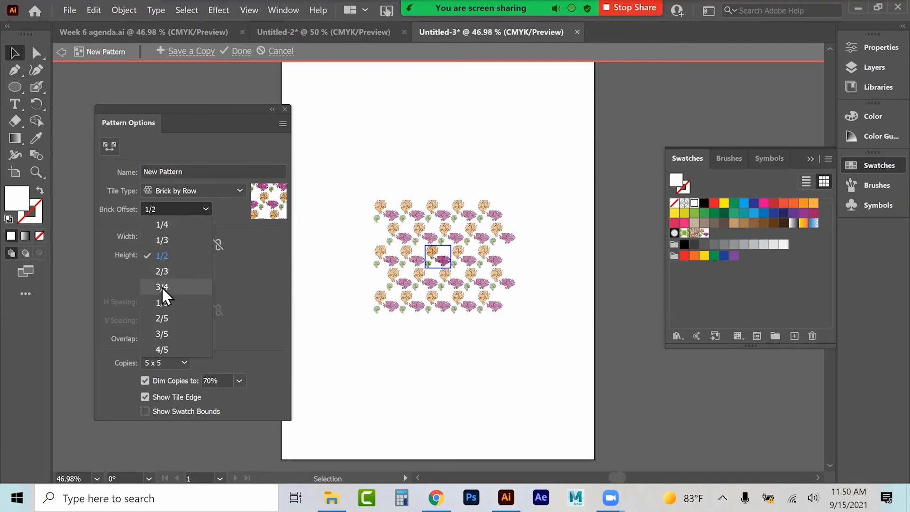
pyautogui.click(162, 286)
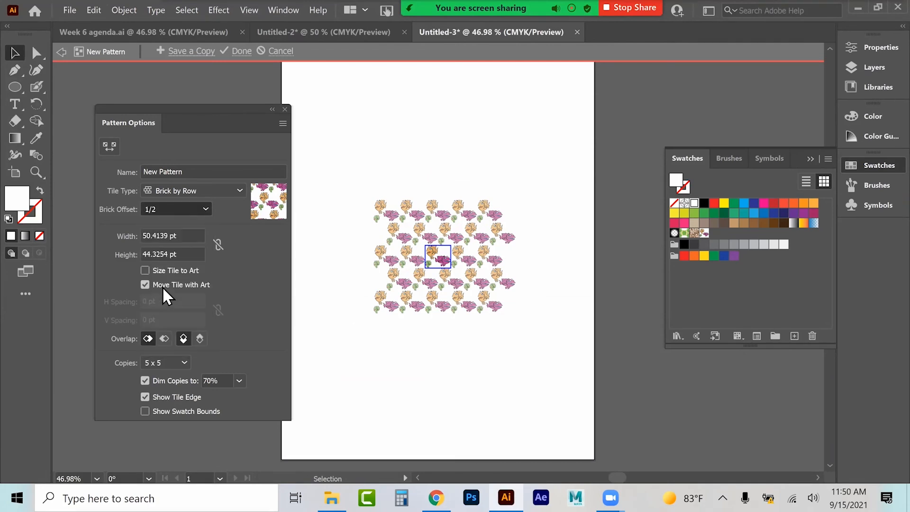
pyautogui.click(179, 210)
pyautogui.click(176, 316)
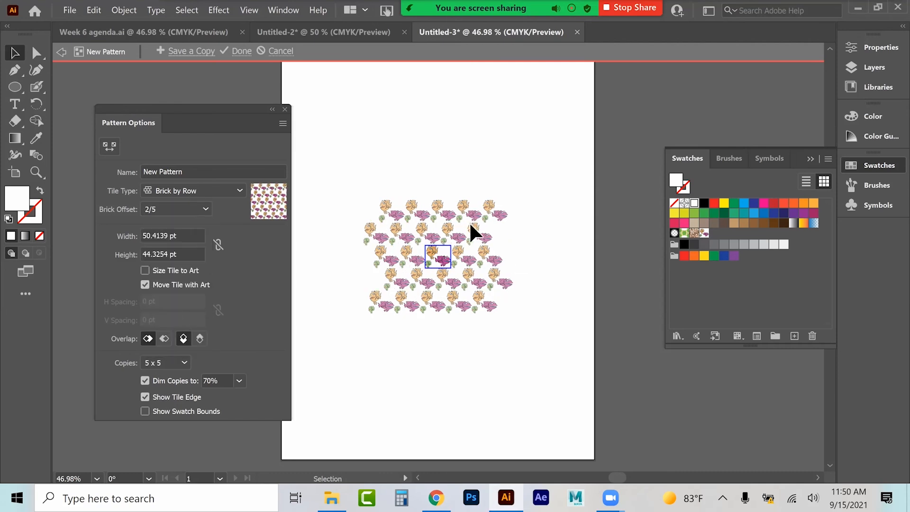
# Step: Set the pattern tile width to 53 pt and height to 48 pt, then finish pattern editing
pyautogui.moveTo(148, 242); pyautogui.dragTo(177, 253)
pyautogui.write('53')
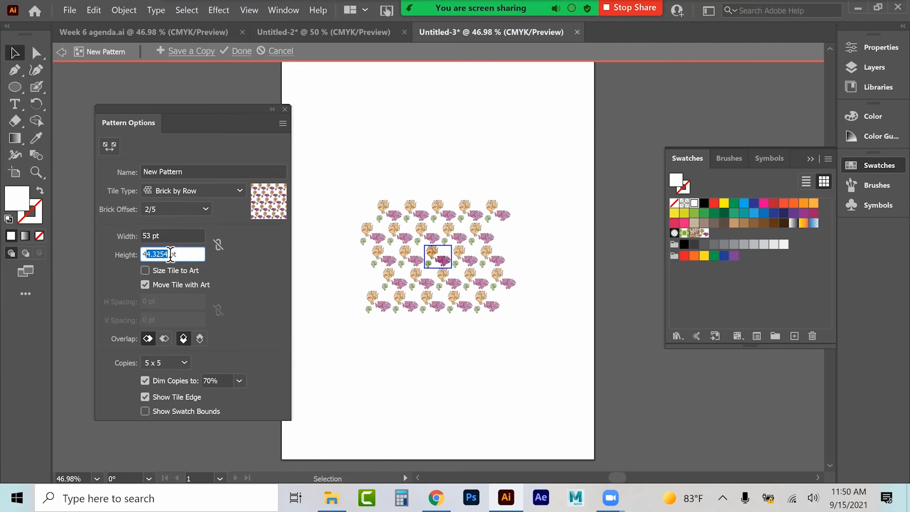
pyautogui.write('8')
pyautogui.click(177, 239)
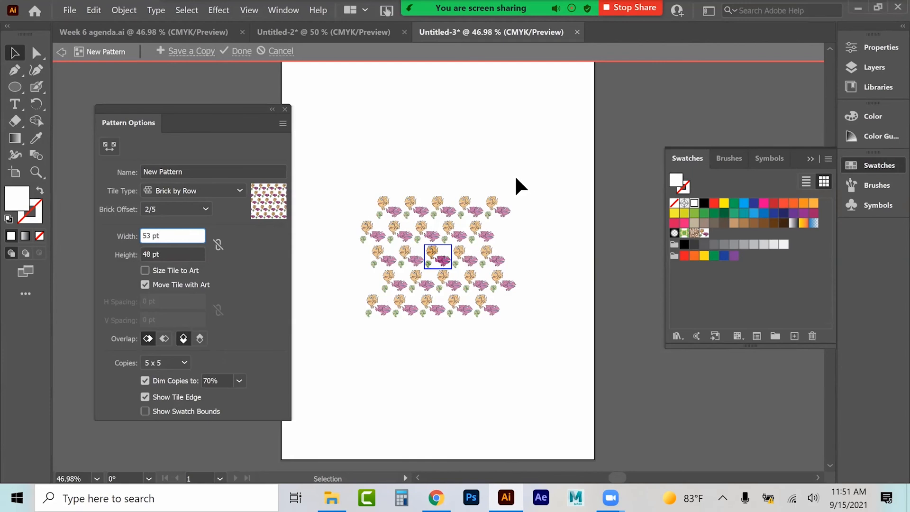
pyautogui.click(284, 110)
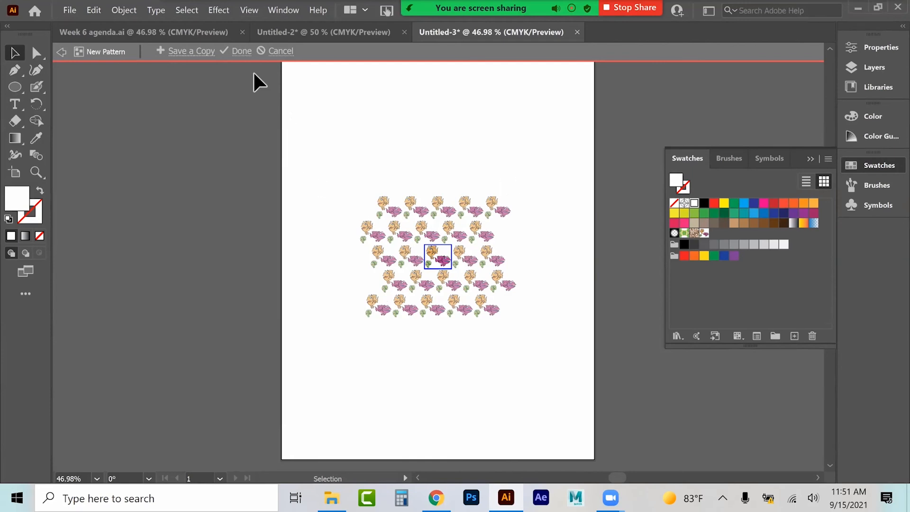
pyautogui.click(241, 51)
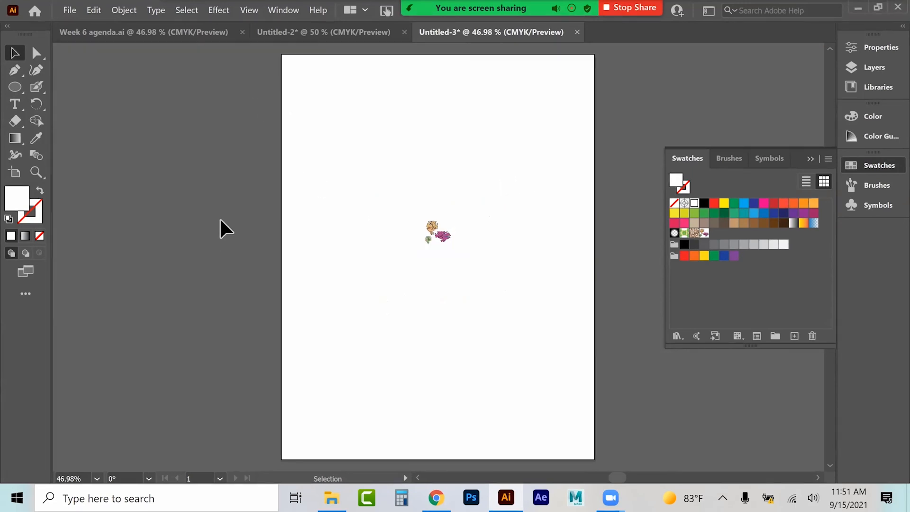
# Step: Delete the three fish from the logo document and fit its artboard in the window
pyautogui.click(304, 32)
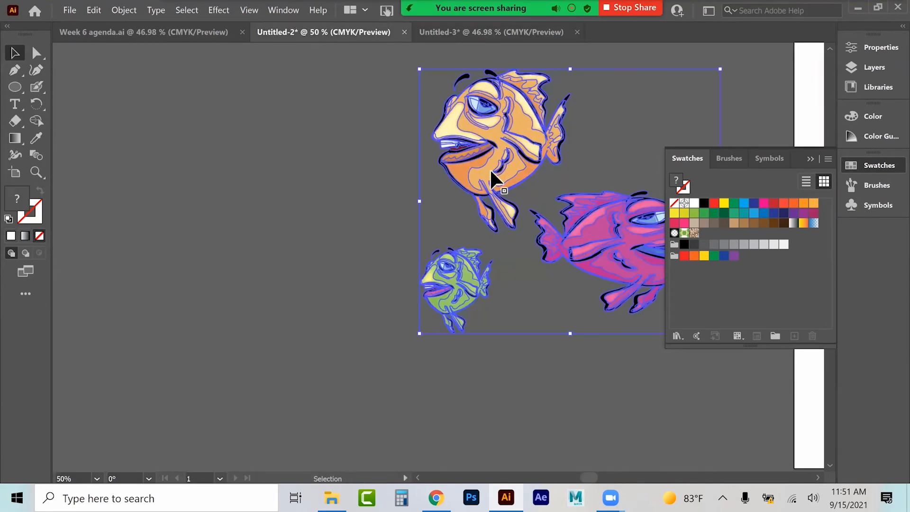
pyautogui.press('Delete')
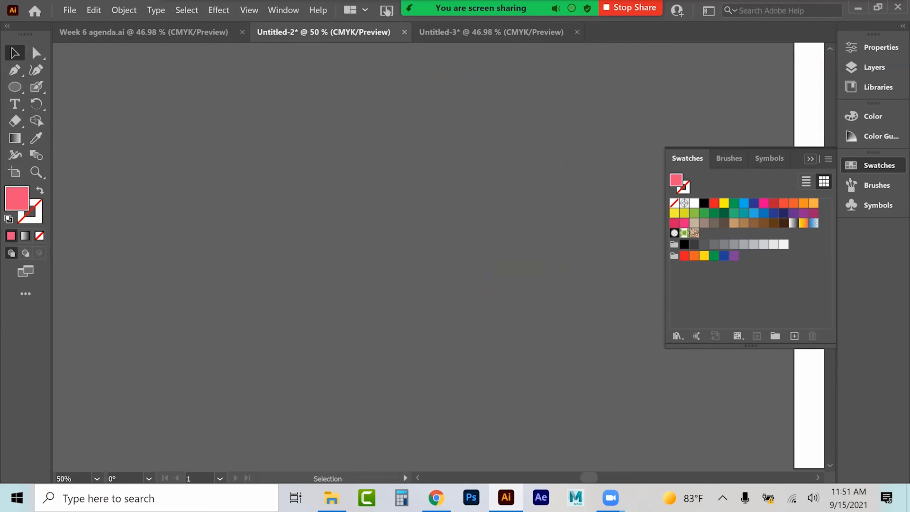
pyautogui.hotkey('ctrl', '0')
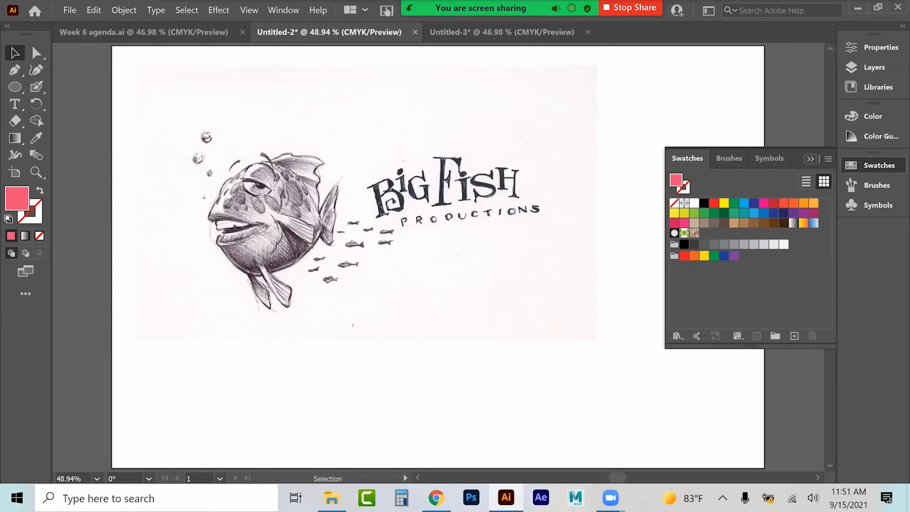
pyautogui.click(810, 159)
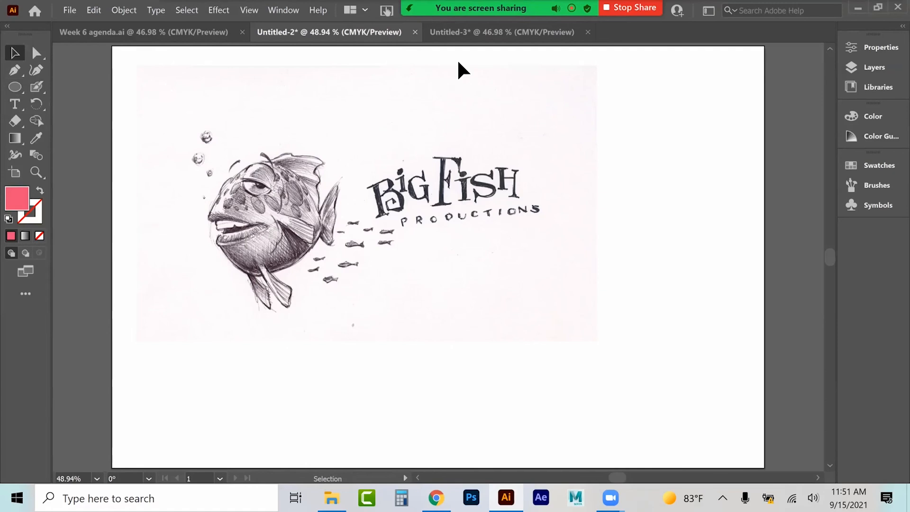
# Step: Switch to the pattern document and draw an ellipse filled with the New Pattern swatch
pyautogui.moveTo(474, 8)
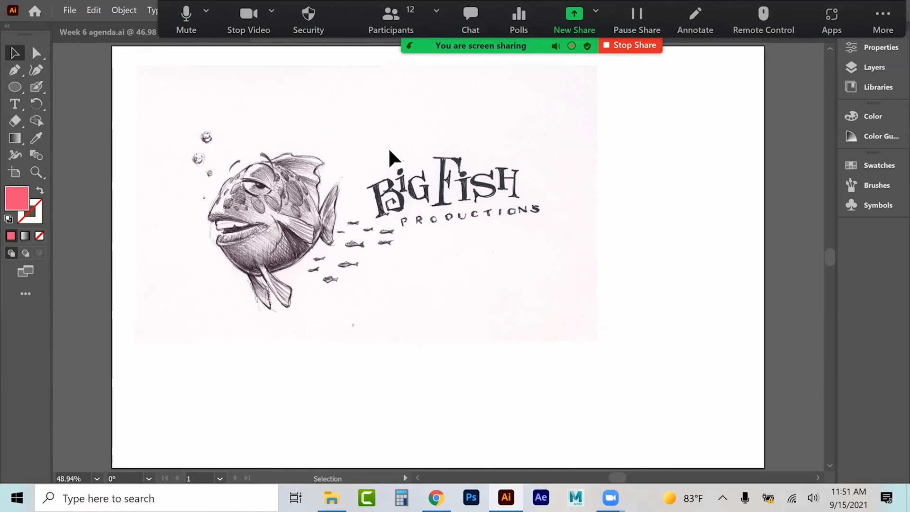
pyautogui.click(471, 34)
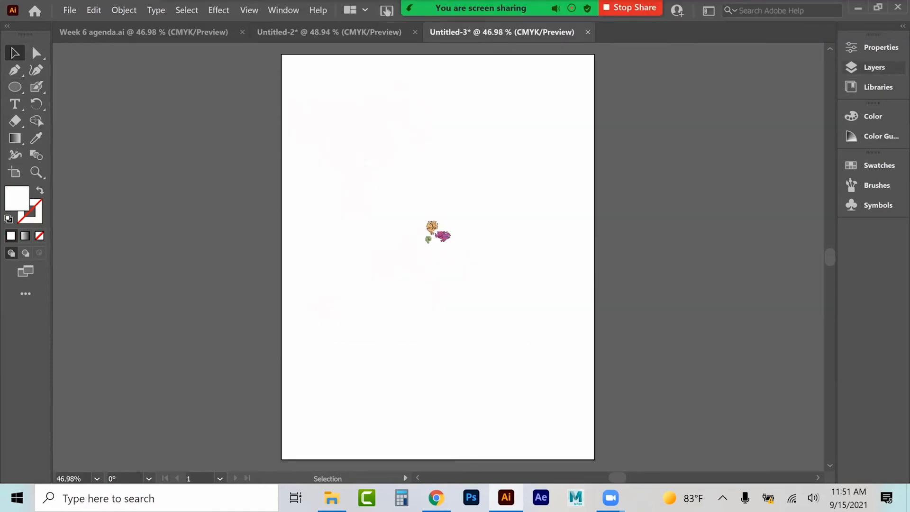
pyautogui.click(874, 165)
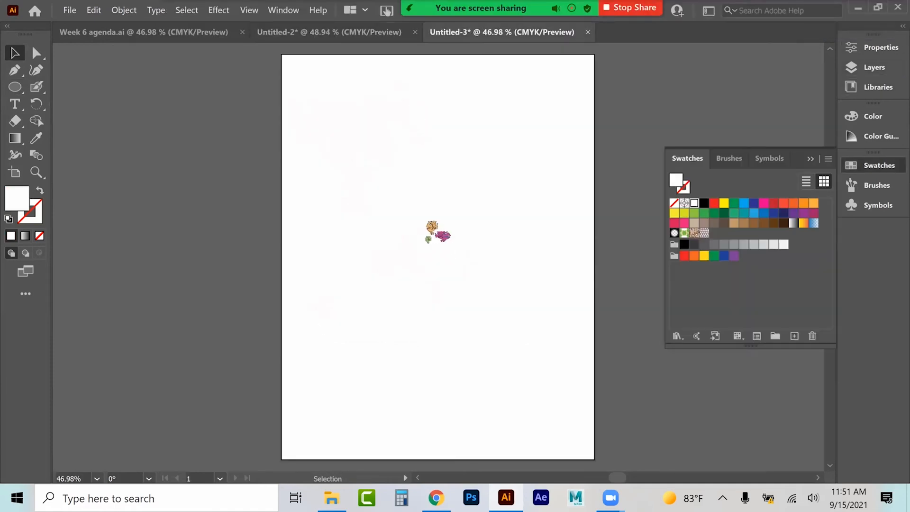
pyautogui.click(704, 233)
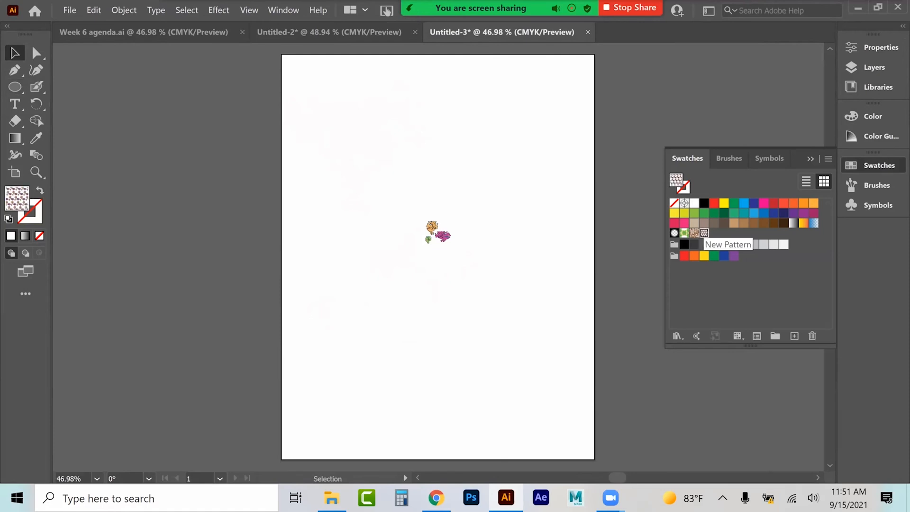
pyautogui.click(14, 86)
pyautogui.moveTo(419, 140); pyautogui.dragTo(491, 191)
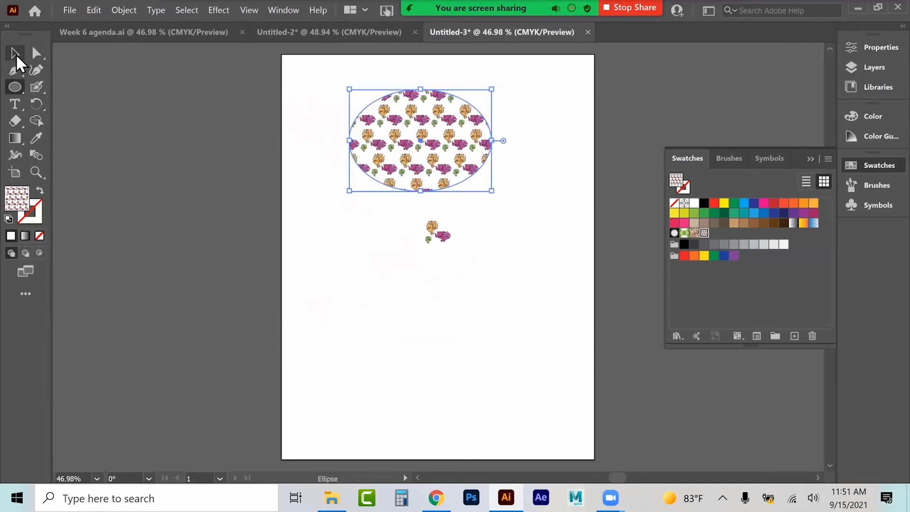
# Step: Move the pattern-filled ellipse off the artboard and delete it
pyautogui.click(14, 53)
pyautogui.moveTo(425, 123); pyautogui.dragTo(215, 176)
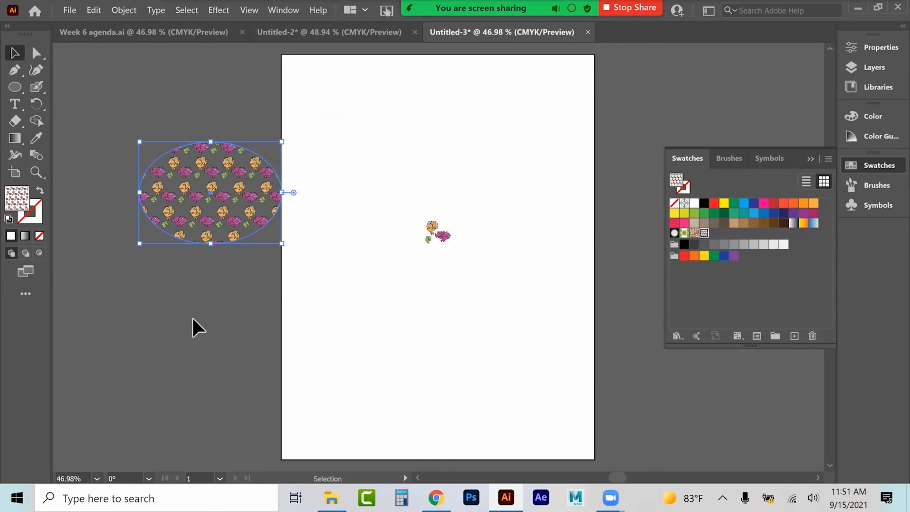
pyautogui.press('Delete')
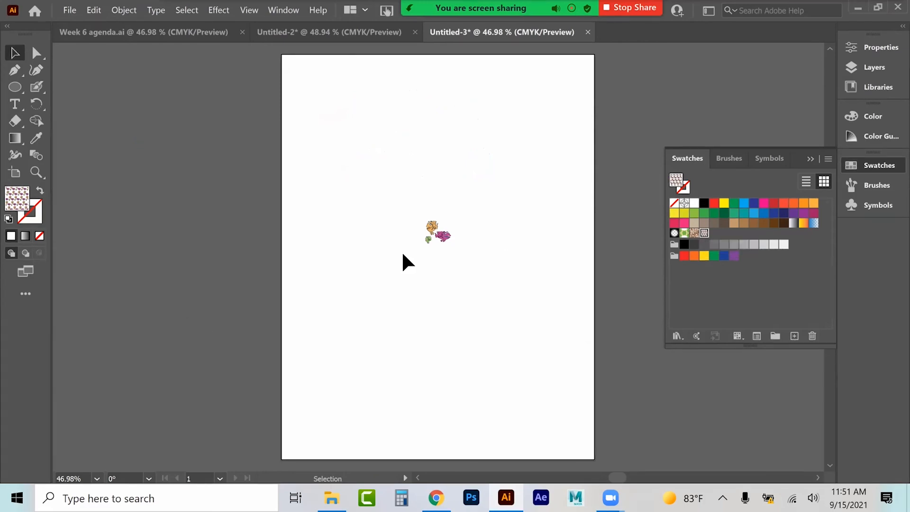
# Step: Draw a pattern-filled rectangle near the artboard's top edge and duplicate the pattern swatch
pyautogui.click(15, 86)
pyautogui.moveTo(14, 86); pyautogui.dragTo(71, 85)
pyautogui.moveTo(344, 73)
pyautogui.mouseDown()
pyautogui.moveTo(455, 131)
pyautogui.moveTo(470, 157)
pyautogui.mouseUp()
pyautogui.click(15, 53)
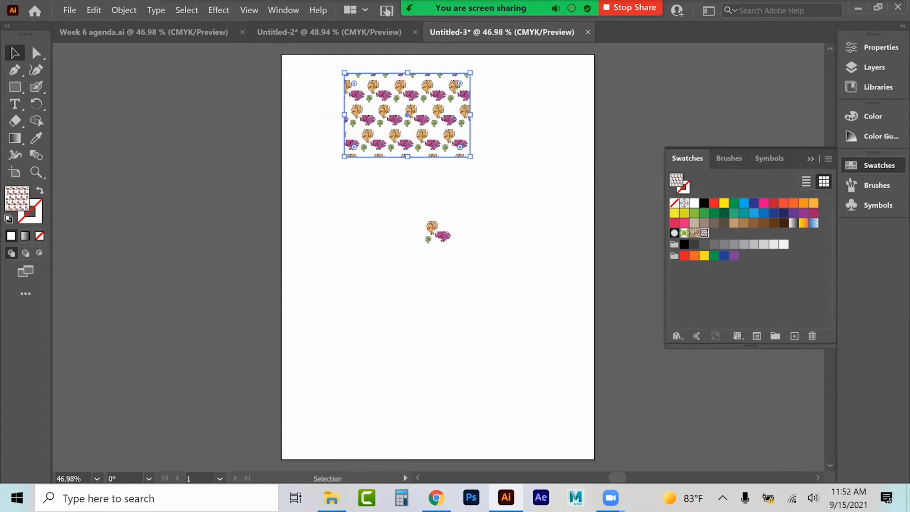
pyautogui.click(829, 159)
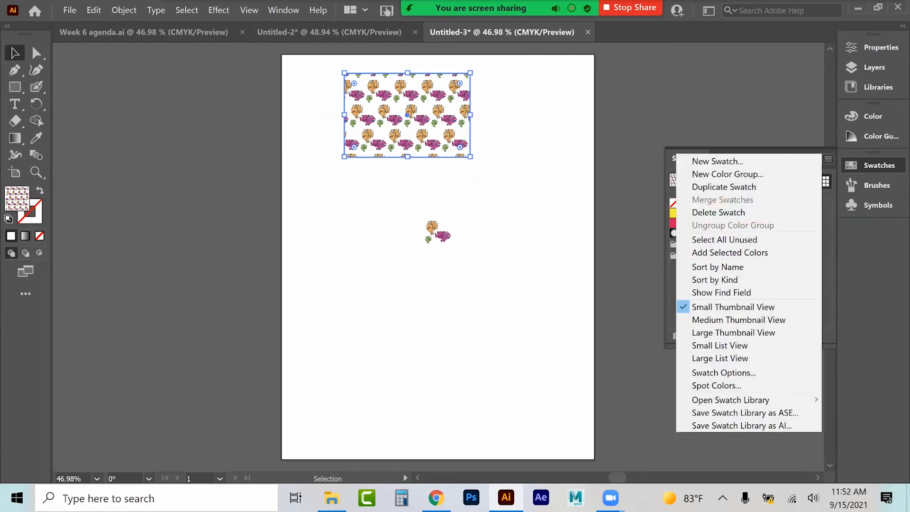
pyautogui.click(723, 187)
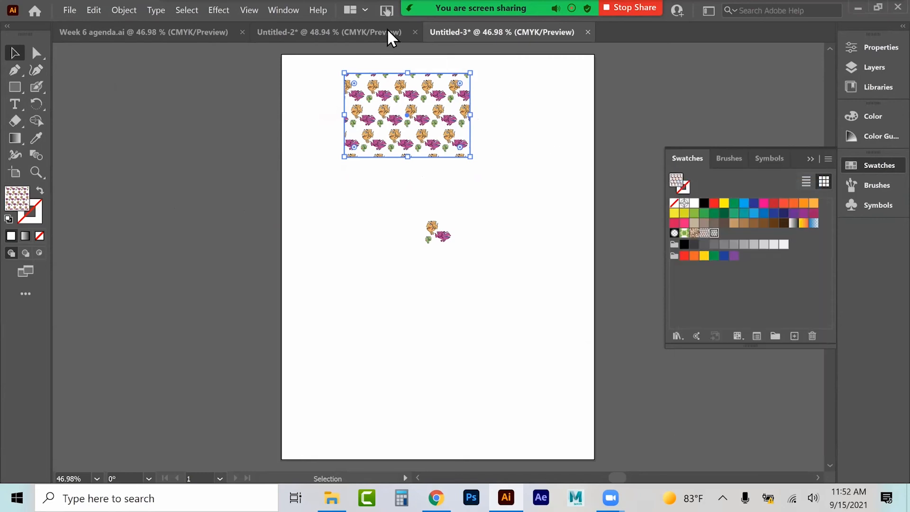
# Step: Copy the pattern rectangle and paste it into the logo document
pyautogui.click(366, 32)
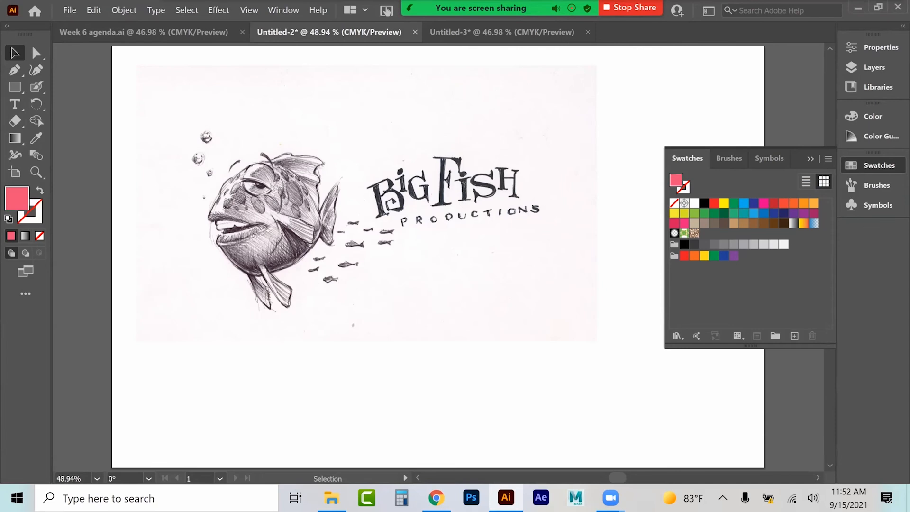
pyautogui.click(828, 159)
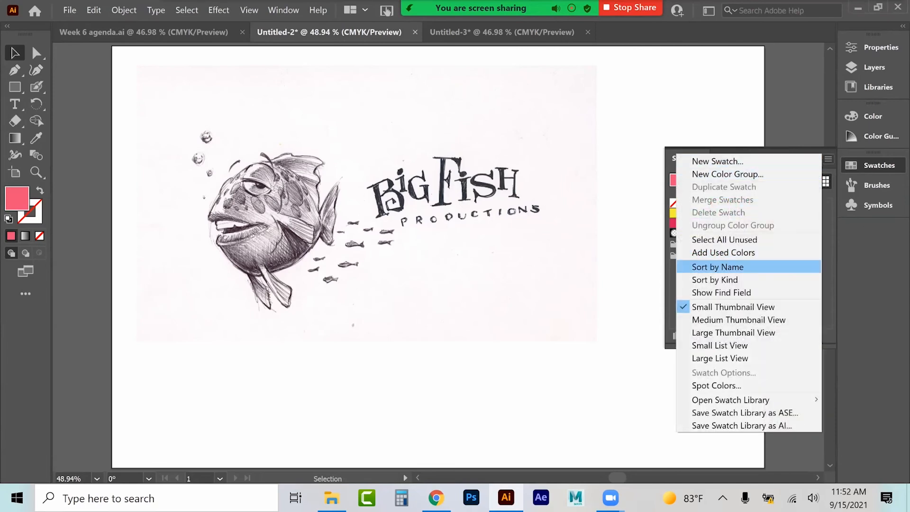
pyautogui.click(495, 33)
pyautogui.hotkey('ctrl', 'c')
pyautogui.click(331, 32)
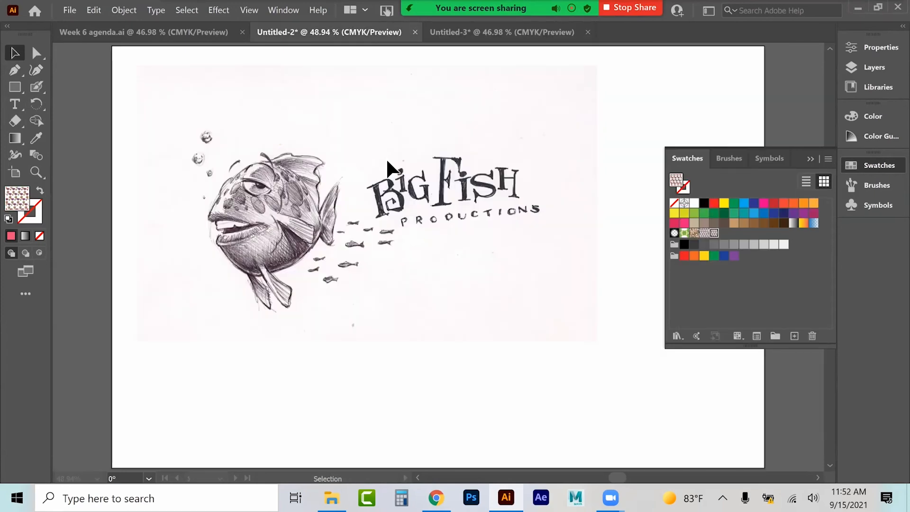
pyautogui.hotkey('ctrl', 'v')
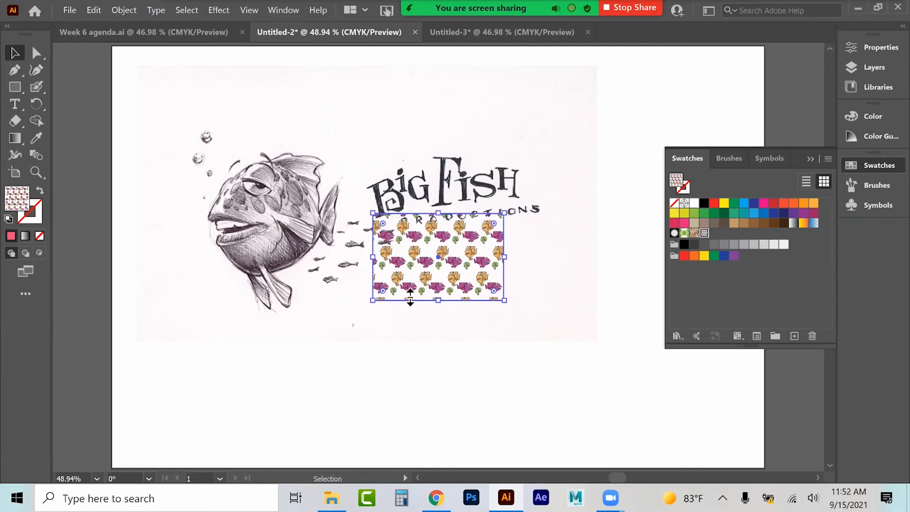
# Step: Enlarge the pasted pattern rectangle, then delete it
pyautogui.moveTo(373, 300); pyautogui.dragTo(223, 420)
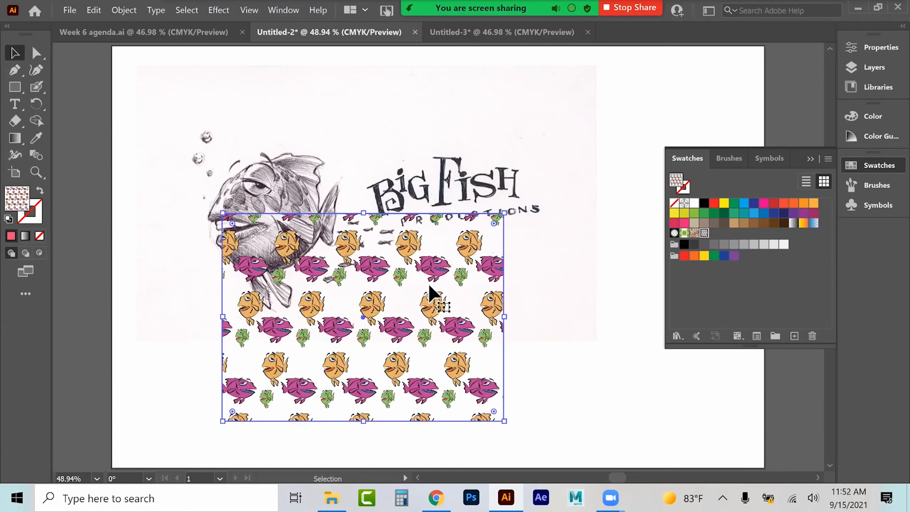
pyautogui.press('Delete')
pyautogui.click(810, 159)
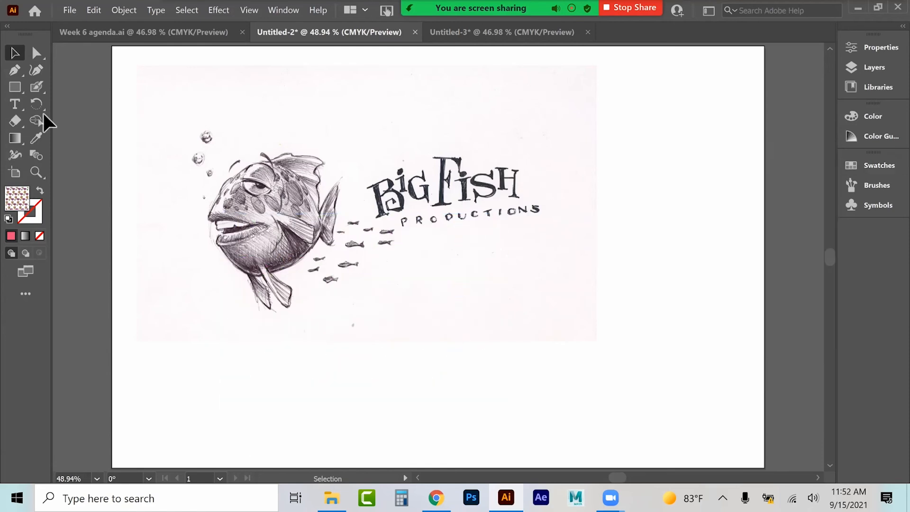
# Step: Draw a pattern-filled rectangle covering the whole artboard and set its opacity to 17%
pyautogui.click(21, 90)
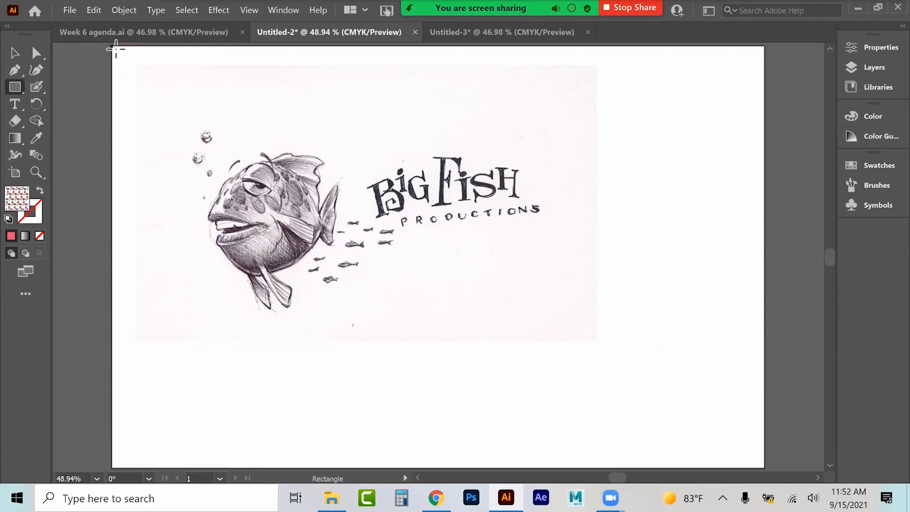
pyautogui.moveTo(115, 48); pyautogui.dragTo(764, 468)
pyautogui.click(15, 53)
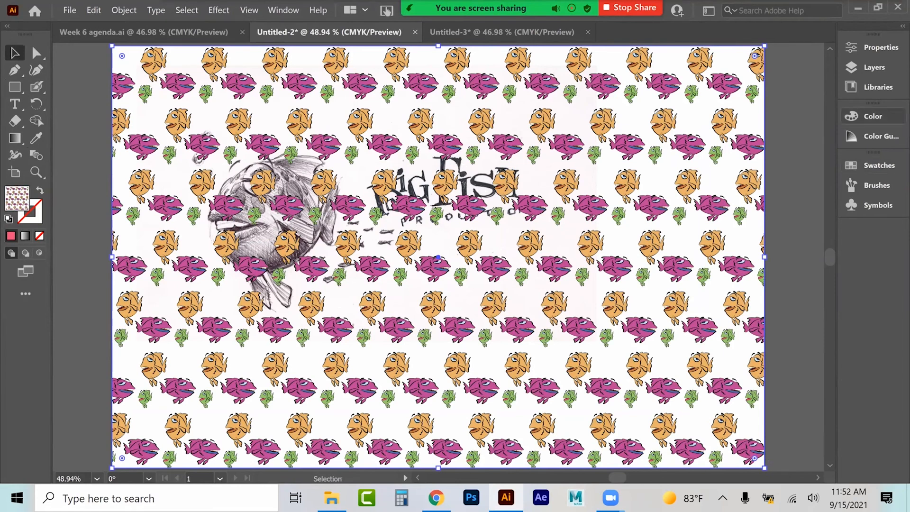
pyautogui.click(876, 47)
pyautogui.moveTo(760, 254); pyautogui.dragTo(717, 253)
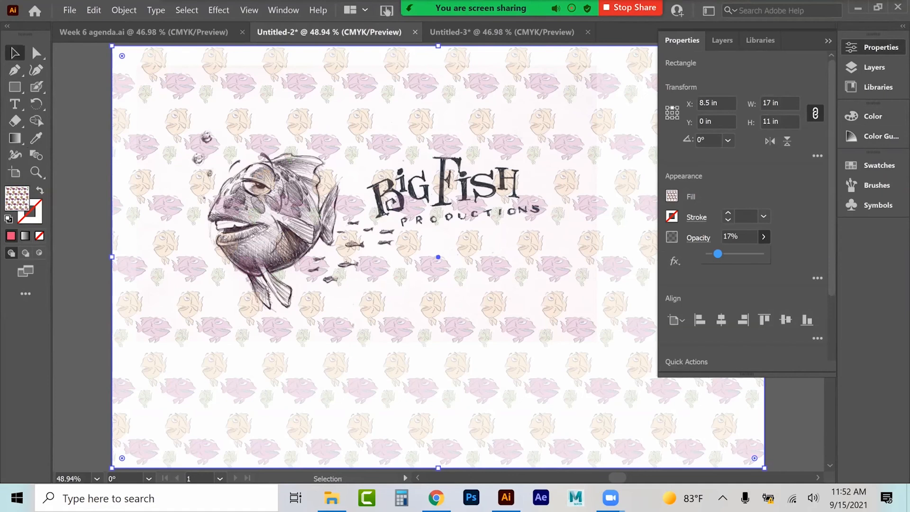
# Step: Paste the three coloured fish into the logo document and scale them up at the lower right
pyautogui.click(450, 33)
pyautogui.click(434, 240)
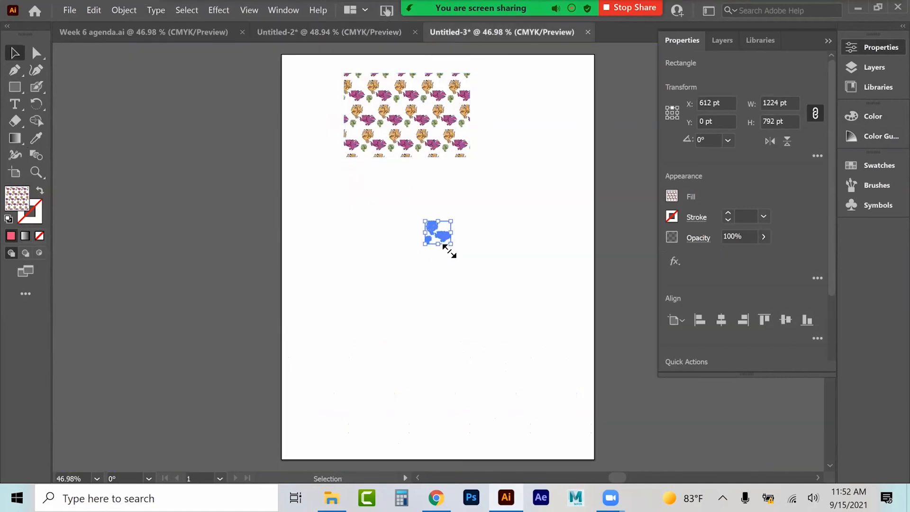
pyautogui.click(351, 31)
pyautogui.hotkey('ctrl', 'v')
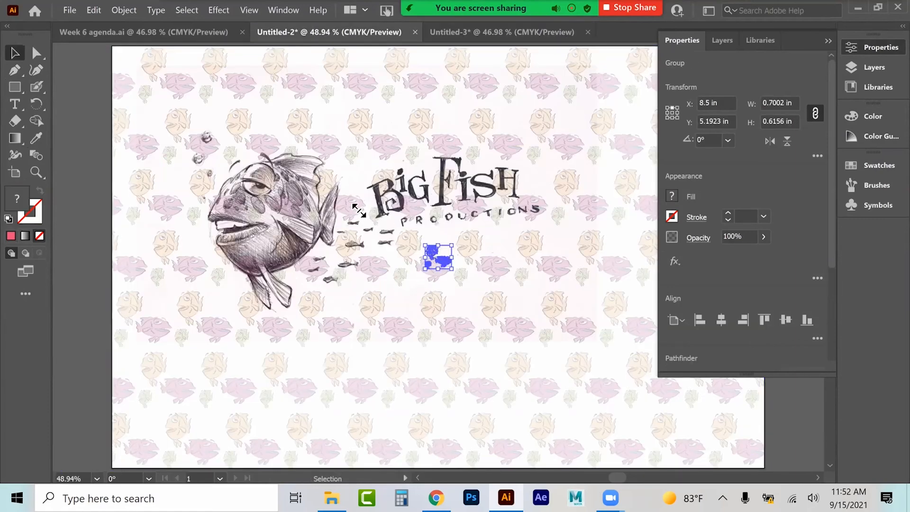
pyautogui.moveTo(225, 121); pyautogui.dragTo(113, 86)
pyautogui.moveTo(390, 214); pyautogui.dragTo(660, 377)
pyautogui.click(828, 40)
pyautogui.click(87, 272)
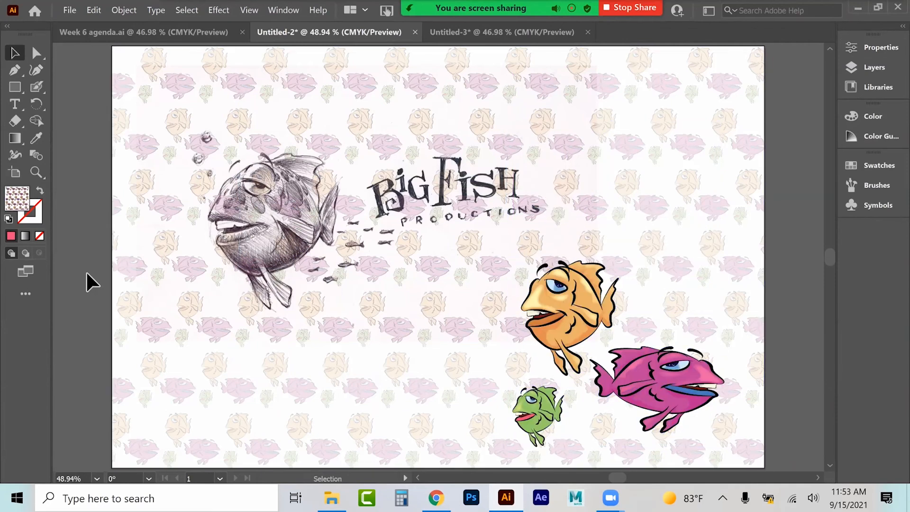
# Step: Unlock Layer 1 and move it into the Shadow layer
pyautogui.click(259, 197)
pyautogui.click(874, 68)
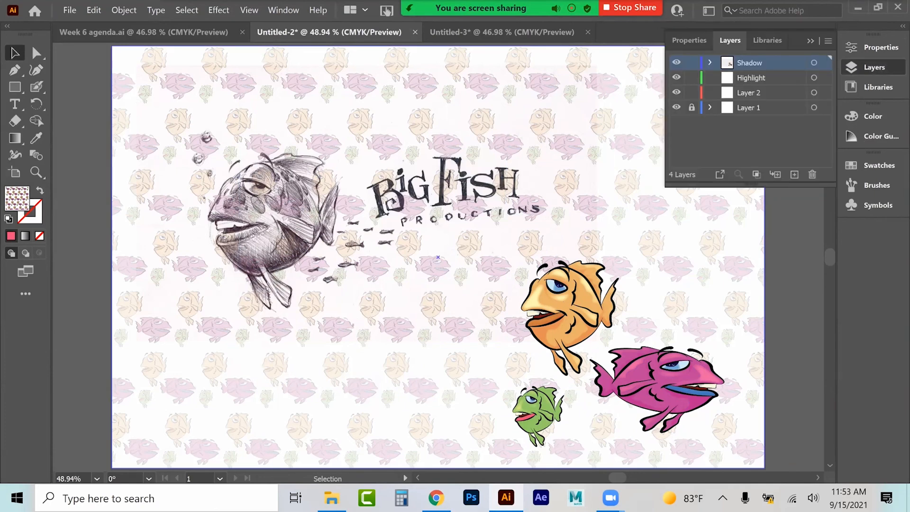
pyautogui.click(691, 107)
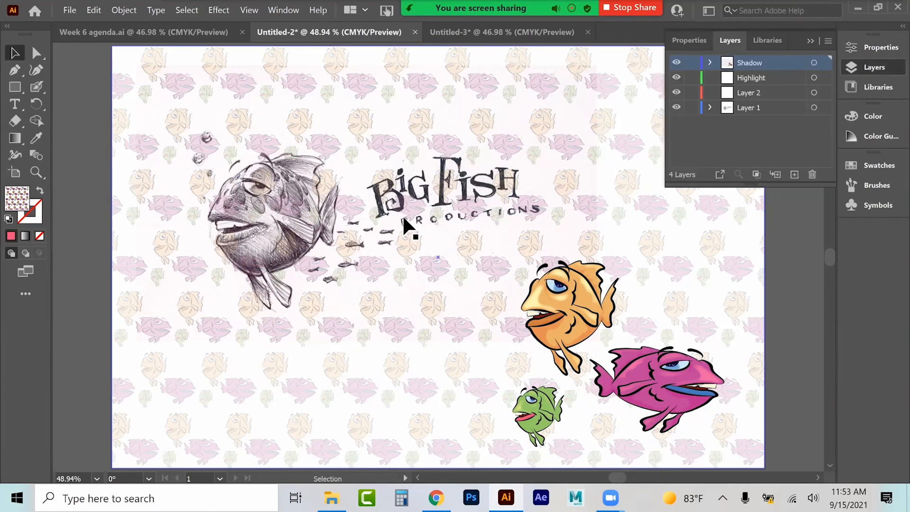
pyautogui.moveTo(749, 107); pyautogui.dragTo(749, 63)
# Step: Scale the logo sketch down toward the artboard's upper left
pyautogui.click(482, 196)
pyautogui.moveTo(597, 340); pyautogui.dragTo(478, 284)
pyautogui.hotkey('ctrl', 'shift', 'a')
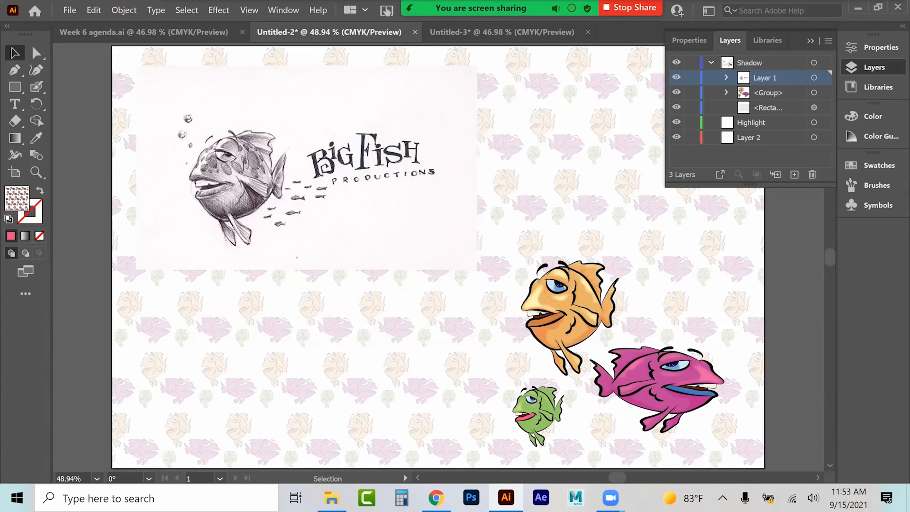
pyautogui.click(312, 170)
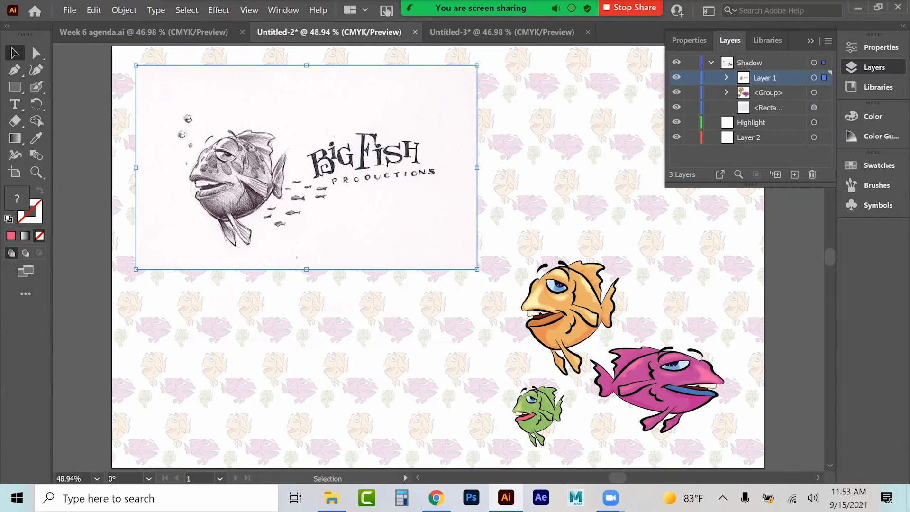
pyautogui.hotkey('ctrl', 'shift', 'a')
pyautogui.click(810, 41)
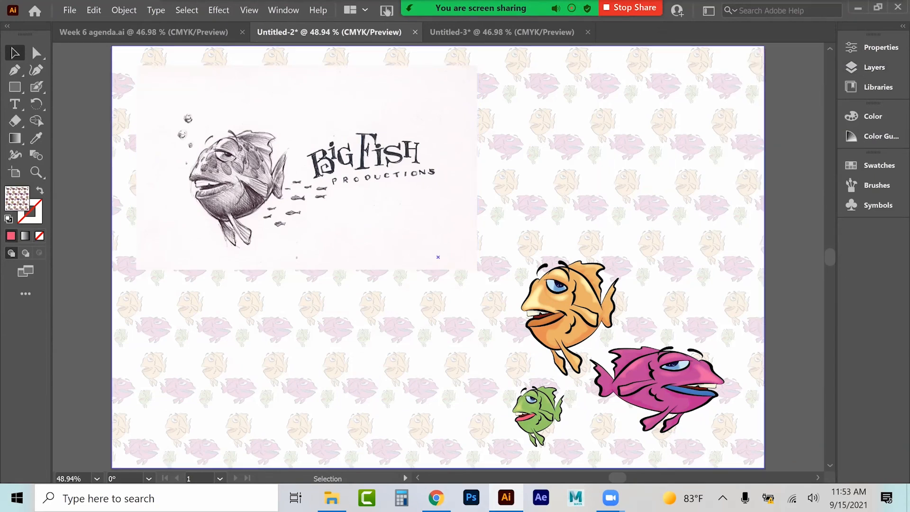
# Step: Close the pattern document without saving
pyautogui.scroll(-1, 438, 256)
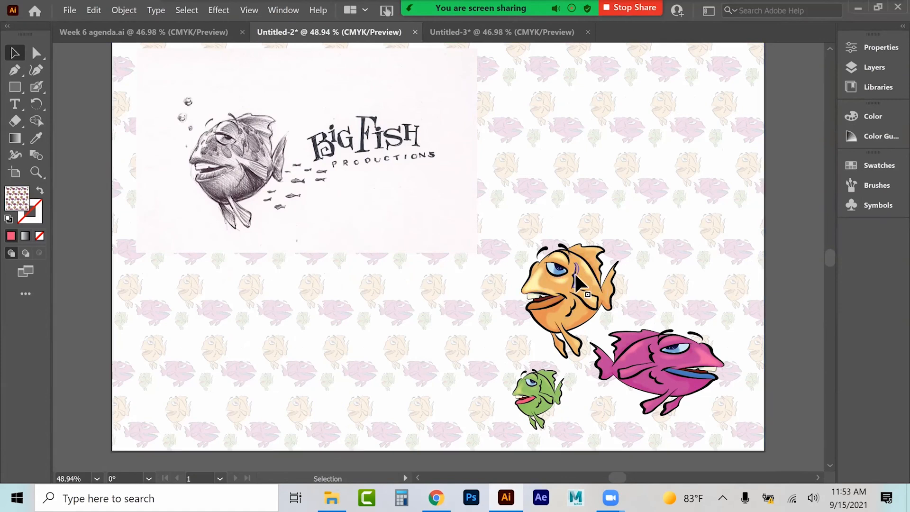
pyautogui.click(549, 34)
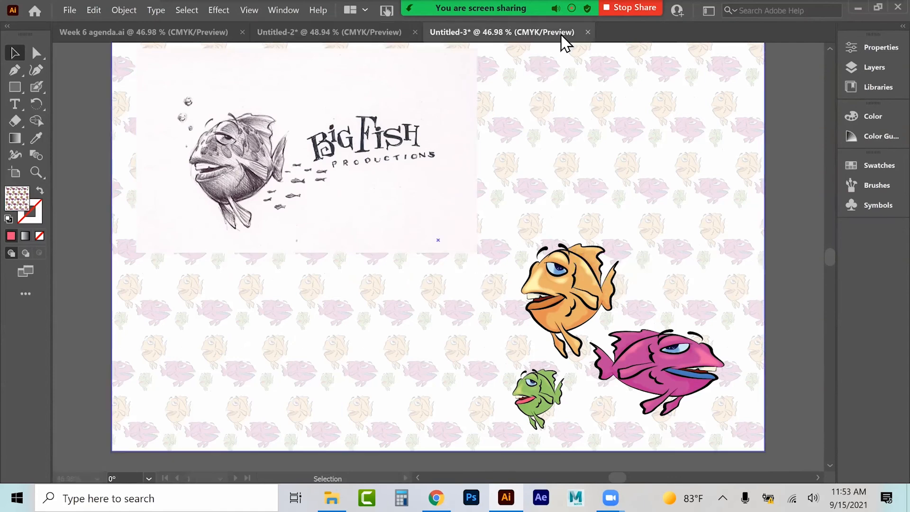
pyautogui.click(587, 31)
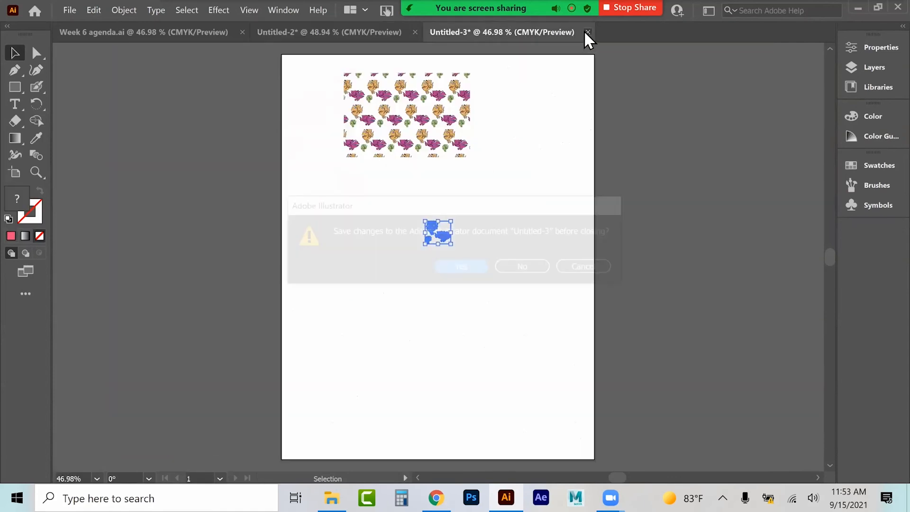
pyautogui.click(517, 266)
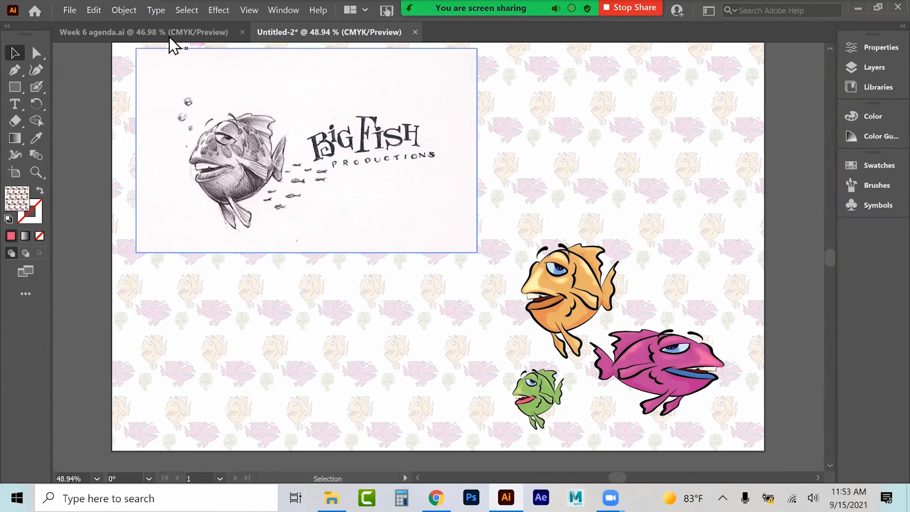
# Step: Delete the logo sketch image from the logo document
pyautogui.click(169, 34)
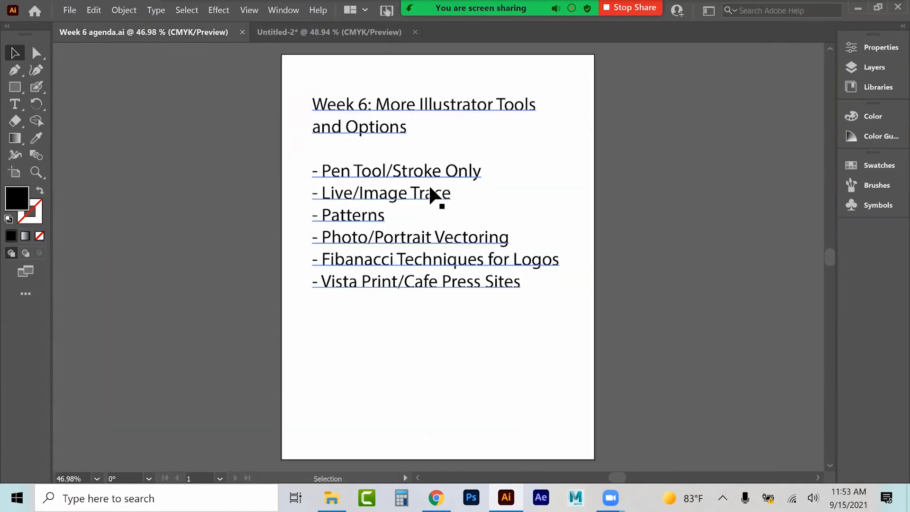
pyautogui.click(352, 29)
pyautogui.click(277, 150)
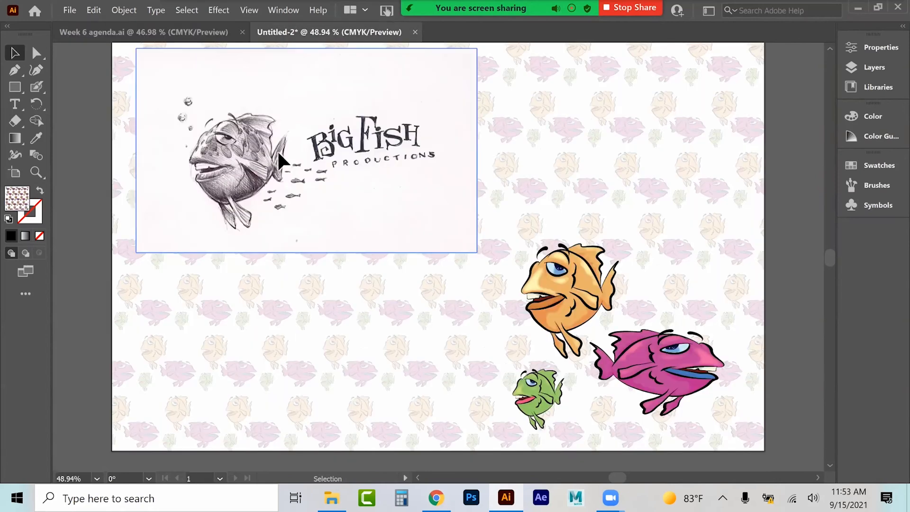
pyautogui.press('Delete')
# Step: Delete the three fish and the pattern background rectangle
pyautogui.click(577, 290)
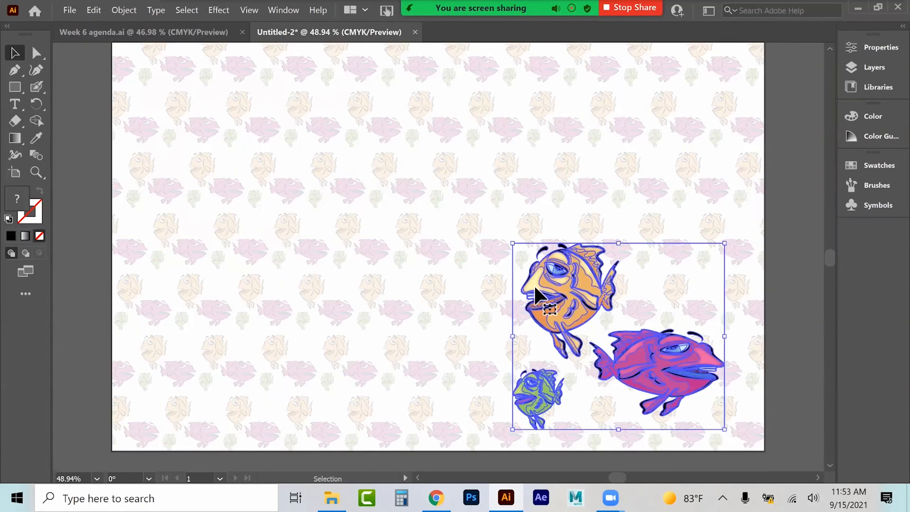
pyautogui.press('Delete')
pyautogui.click(469, 290)
pyautogui.press('Delete')
pyautogui.click(874, 67)
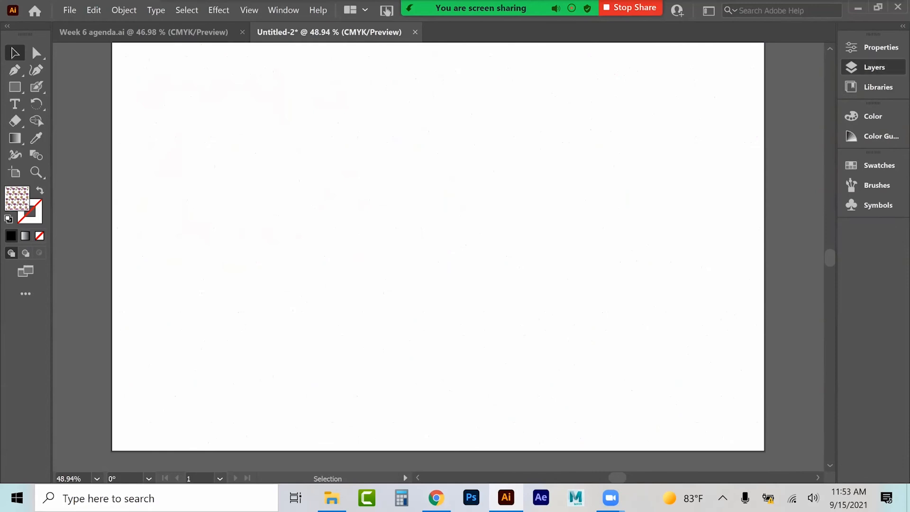
# Step: Delete the Highlight layer from the logo document
pyautogui.click(812, 175)
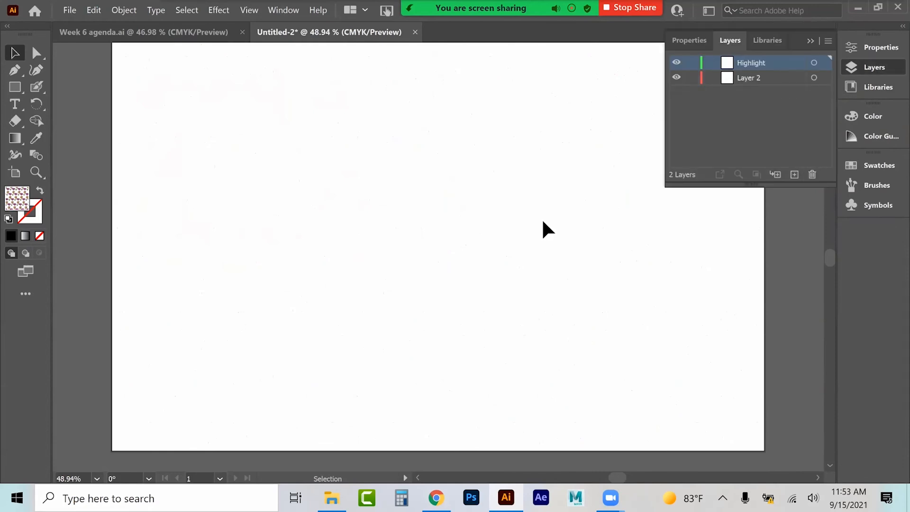
pyautogui.click(812, 174)
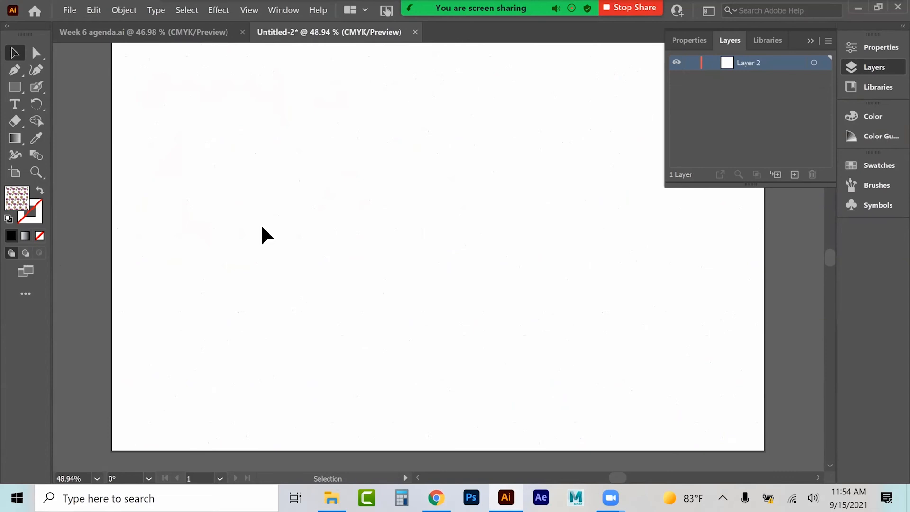
pyautogui.click(810, 41)
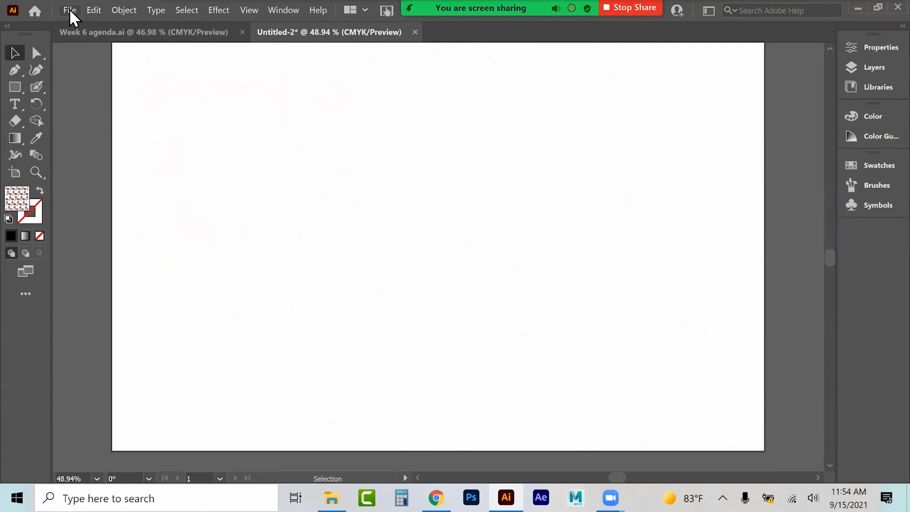
# Step: Place the Big+Fish sketch image in the logo document and enlarge it across the artboard's upper area
pyautogui.click(874, 46)
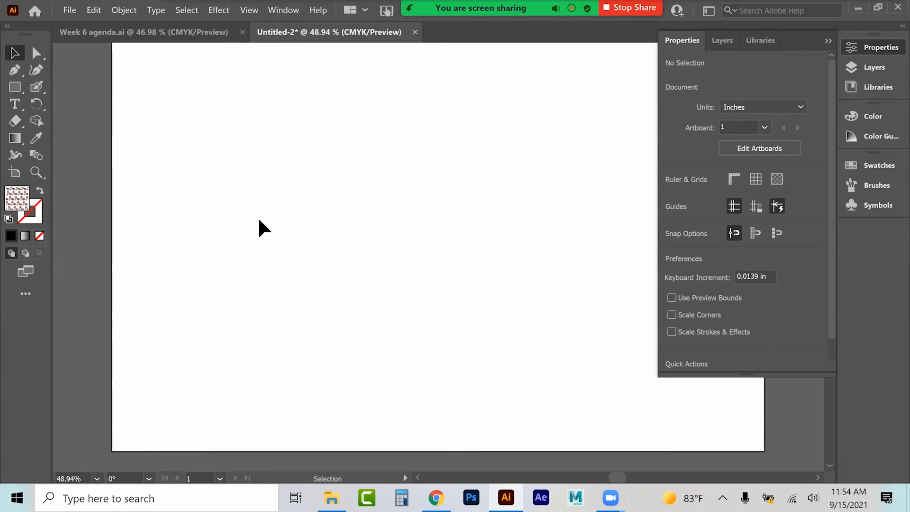
pyautogui.click(70, 10)
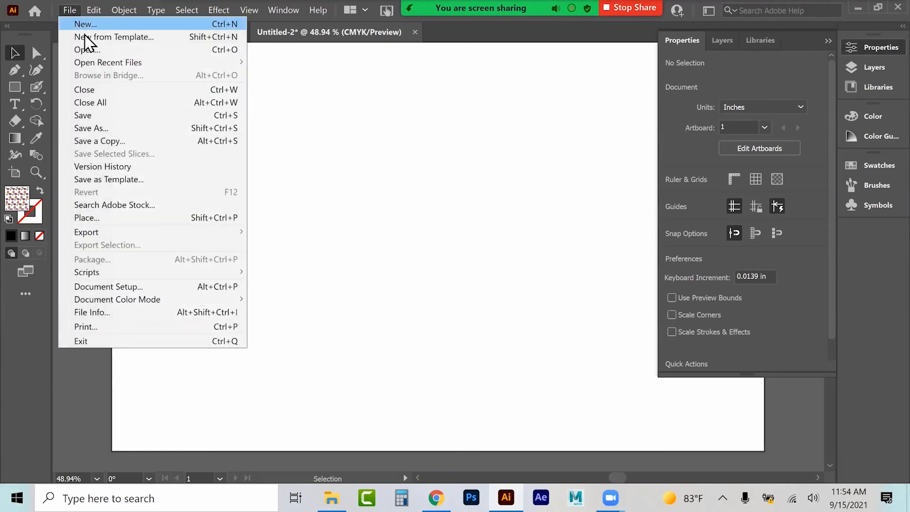
pyautogui.click(101, 218)
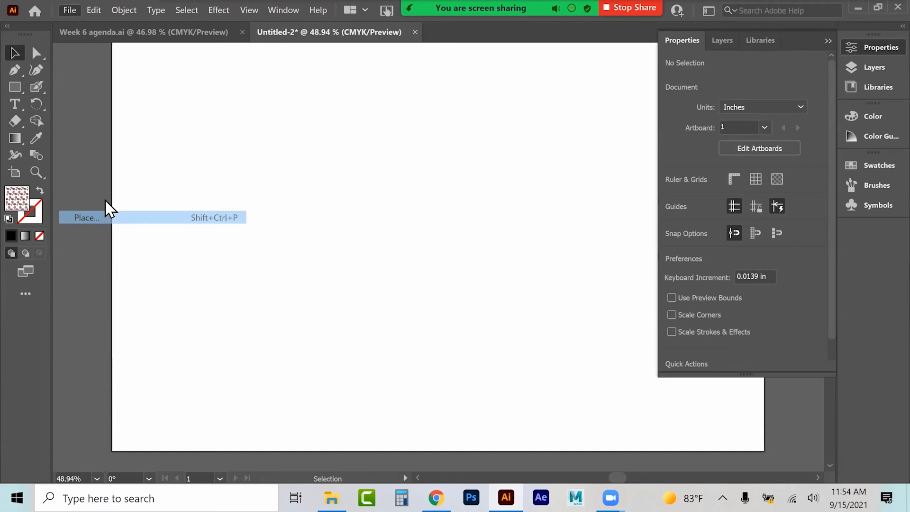
pyautogui.click(244, 137)
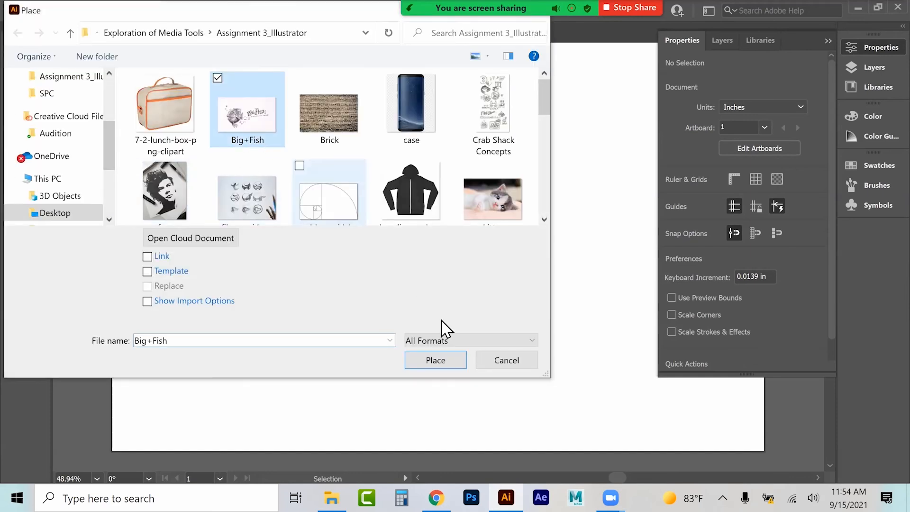
pyautogui.click(435, 360)
pyautogui.click(148, 76)
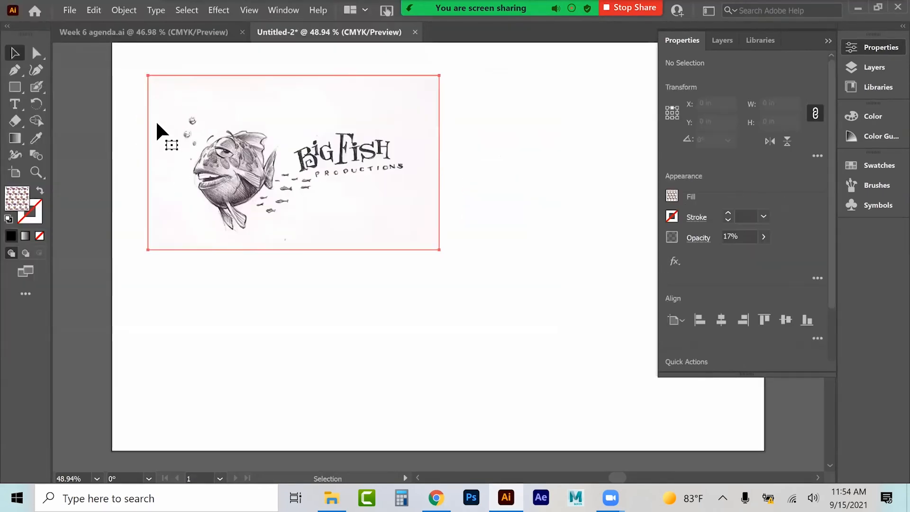
pyautogui.moveTo(439, 249); pyautogui.dragTo(567, 338)
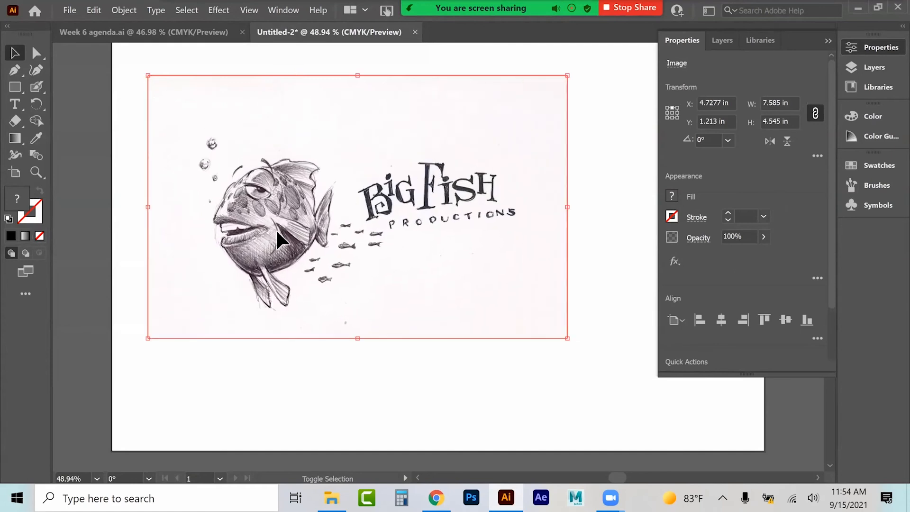
pyautogui.click(598, 364)
pyautogui.click(348, 221)
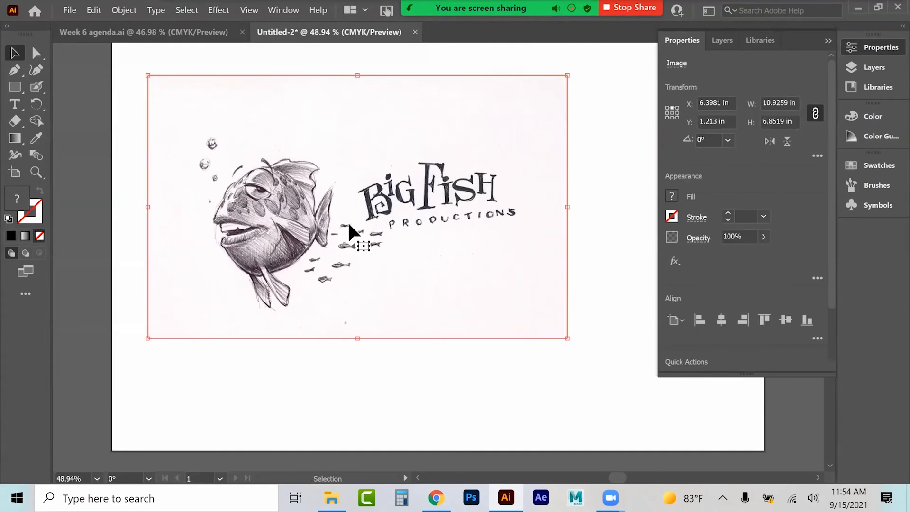
# Step: Apply Image Trace to the placed Big Fish sketch, choosing a tracing preset
pyautogui.click(35, 172)
pyautogui.click(300, 236)
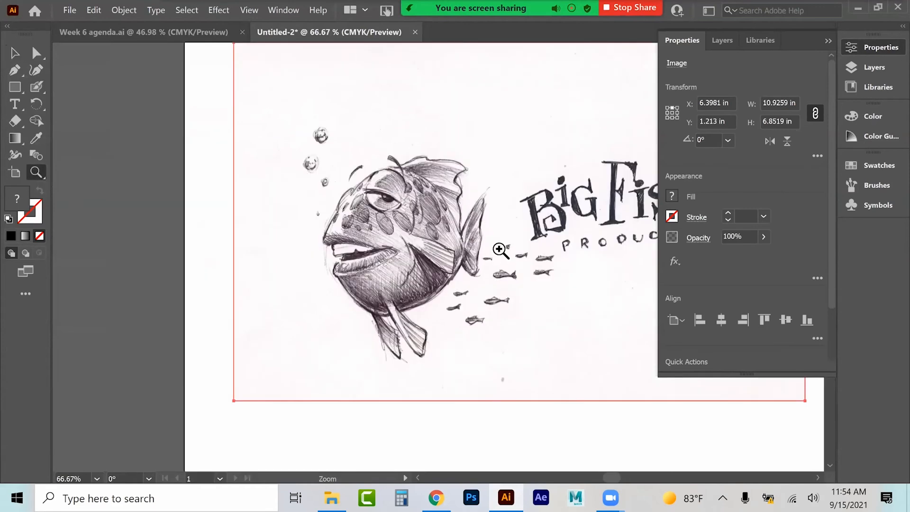
pyautogui.click(503, 245)
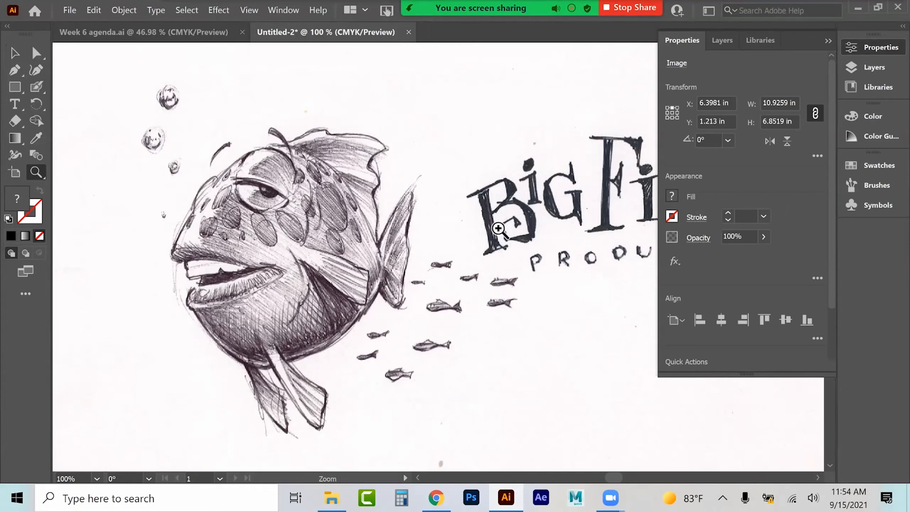
pyautogui.click(828, 40)
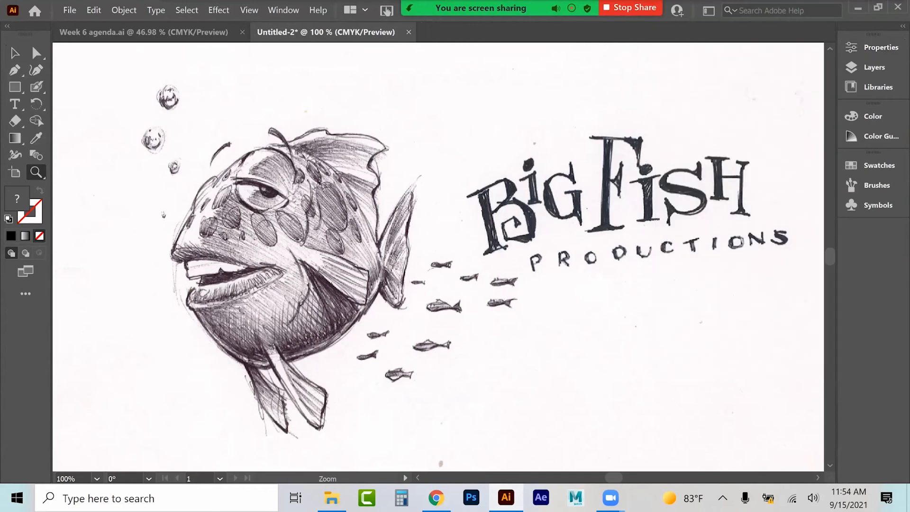
pyautogui.click(15, 53)
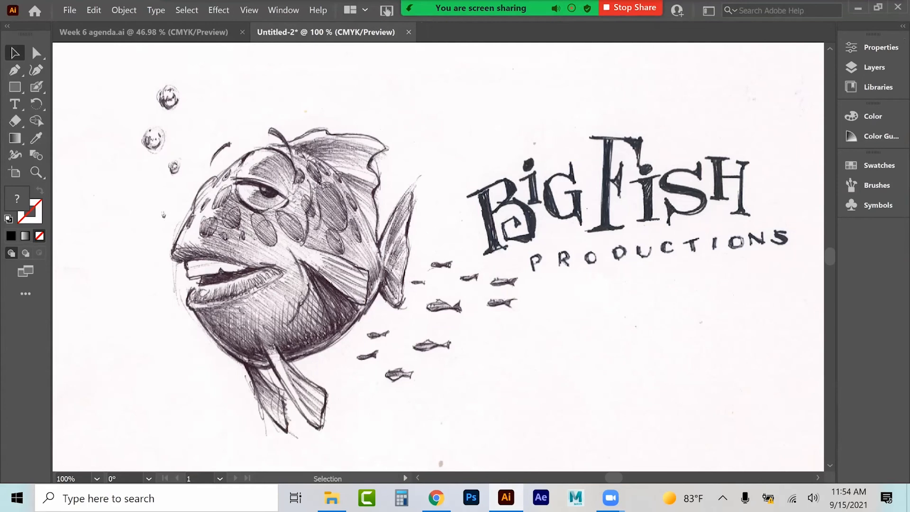
pyautogui.click(877, 47)
pyautogui.moveTo(832, 104); pyautogui.dragTo(831, 159)
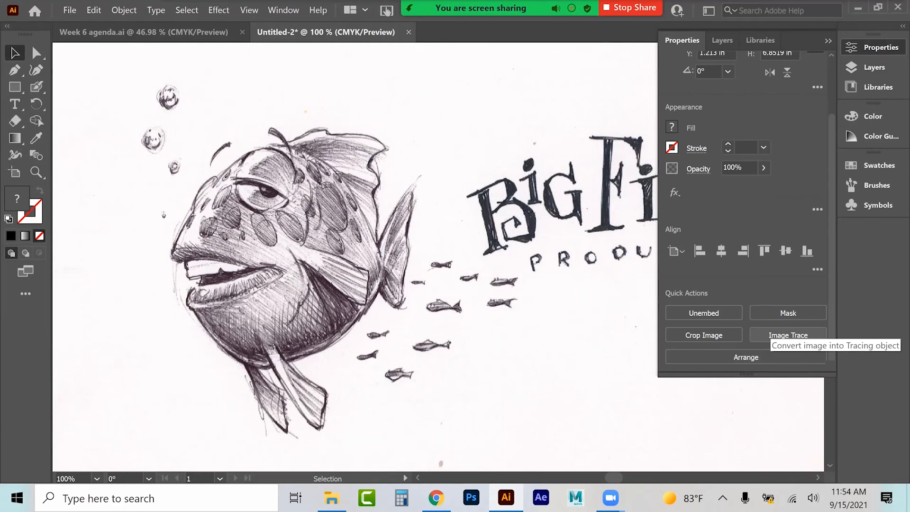
pyautogui.click(788, 335)
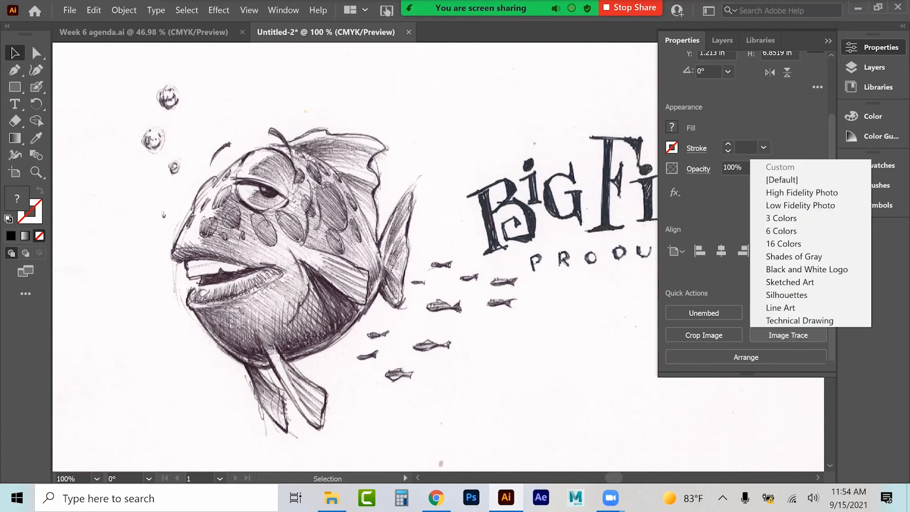
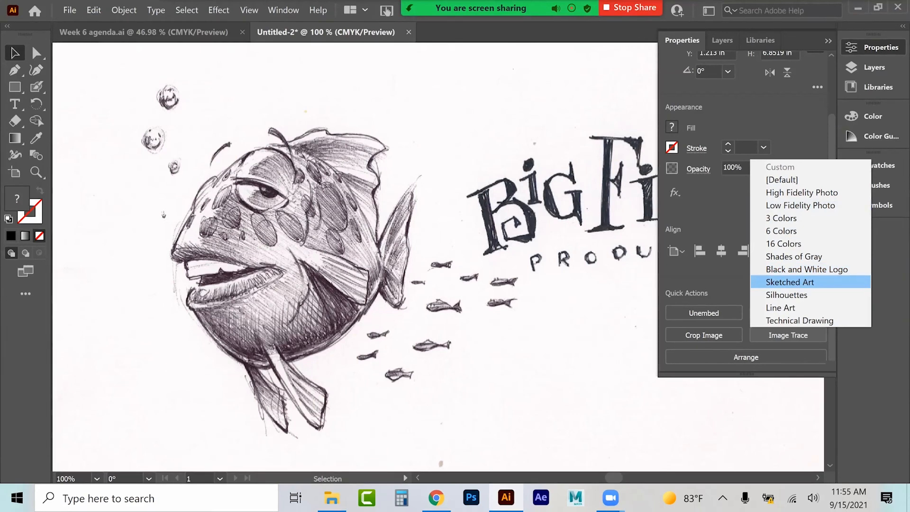
# Step: Trace the Big Fish sketch with the Sketched Art preset and open the Image Trace options
pyautogui.click(790, 282)
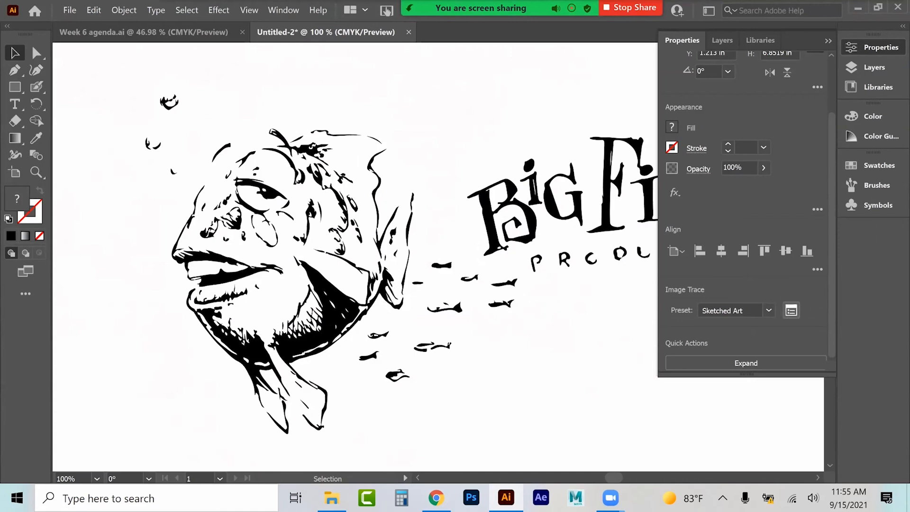
pyautogui.click(790, 310)
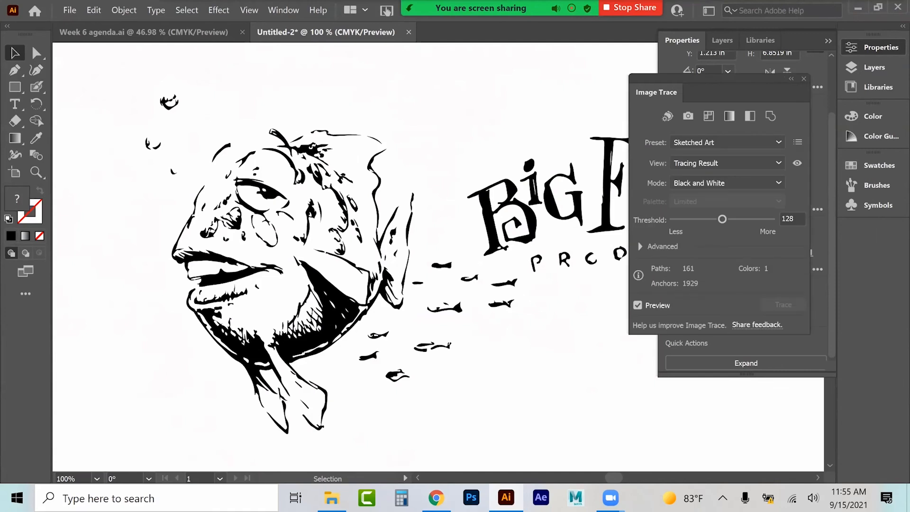
# Step: In the advanced trace options, set threshold to 125, paths to 55%, corners to 54% and noise to 15 px, keeping Ignore White on
pyautogui.click(640, 246)
pyautogui.moveTo(722, 219)
pyautogui.mouseDown()
pyautogui.moveTo(758, 219)
pyautogui.moveTo(688, 219)
pyautogui.moveTo(720, 219)
pyautogui.mouseUp()
pyautogui.moveTo(721, 265)
pyautogui.mouseDown()
pyautogui.moveTo(761, 264)
pyautogui.moveTo(691, 264)
pyautogui.mouseUp()
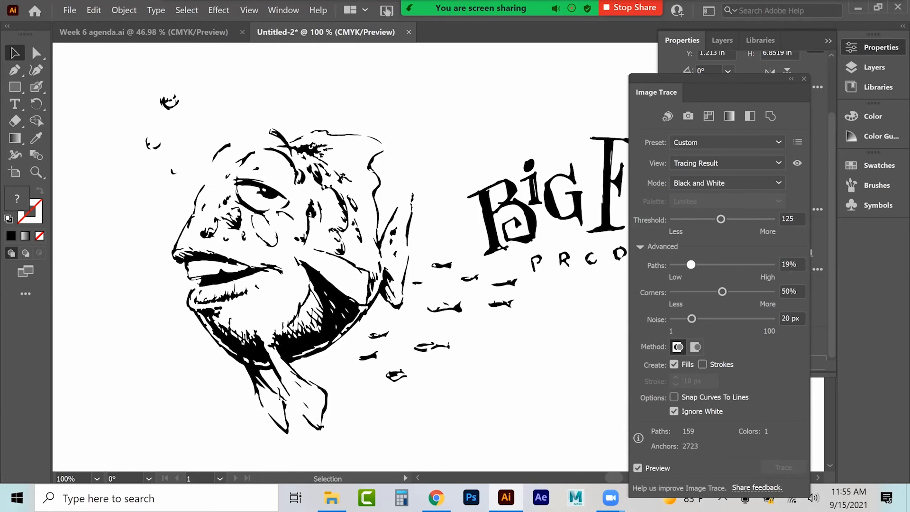
pyautogui.moveTo(721, 291)
pyautogui.mouseDown()
pyautogui.moveTo(761, 292)
pyautogui.moveTo(688, 291)
pyautogui.moveTo(726, 291)
pyautogui.mouseUp()
pyautogui.moveTo(690, 264); pyautogui.dragTo(725, 265)
pyautogui.moveTo(691, 318)
pyautogui.mouseDown()
pyautogui.moveTo(761, 318)
pyautogui.moveTo(687, 319)
pyautogui.mouseUp()
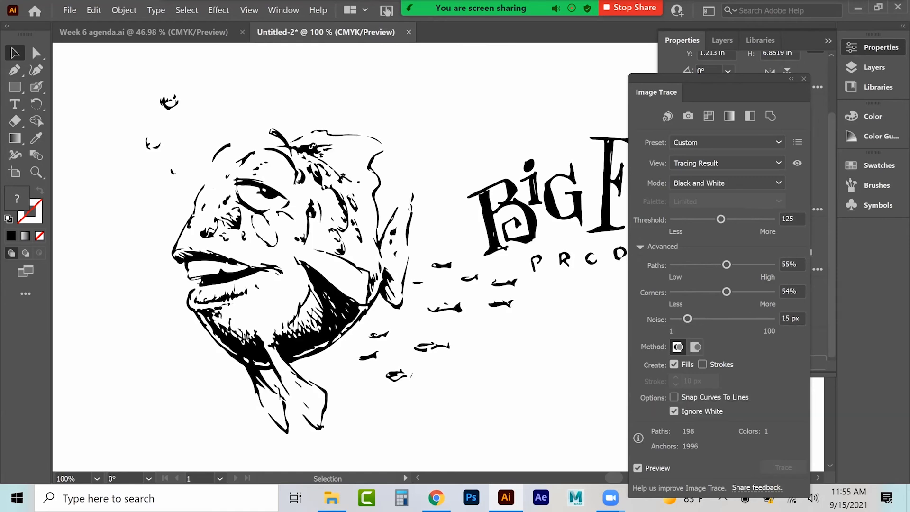
pyautogui.click(674, 411)
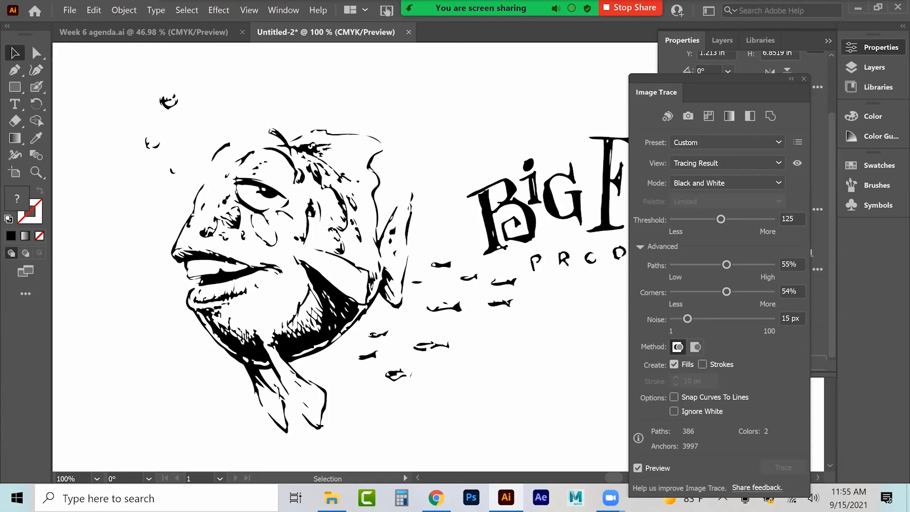
pyautogui.click(673, 411)
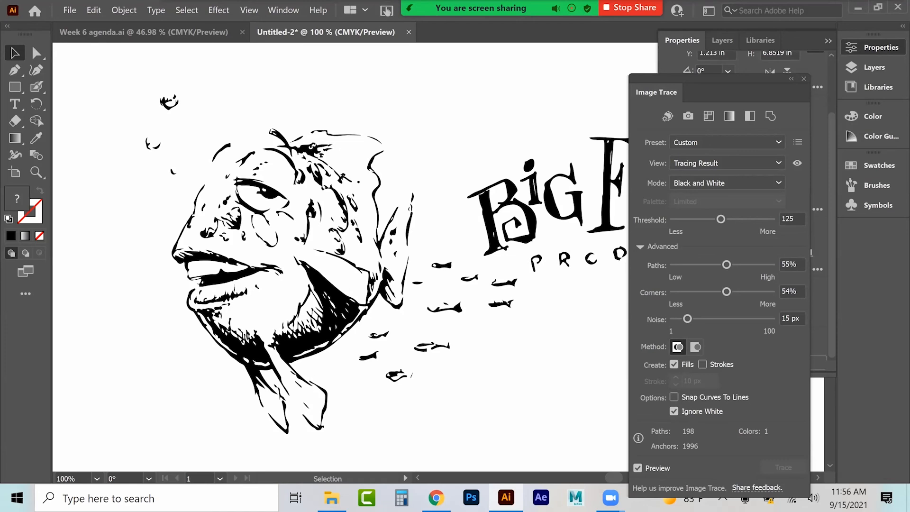
# Step: Close the Image Trace options and expand the tracing into editable paths
pyautogui.click(804, 79)
pyautogui.click(746, 363)
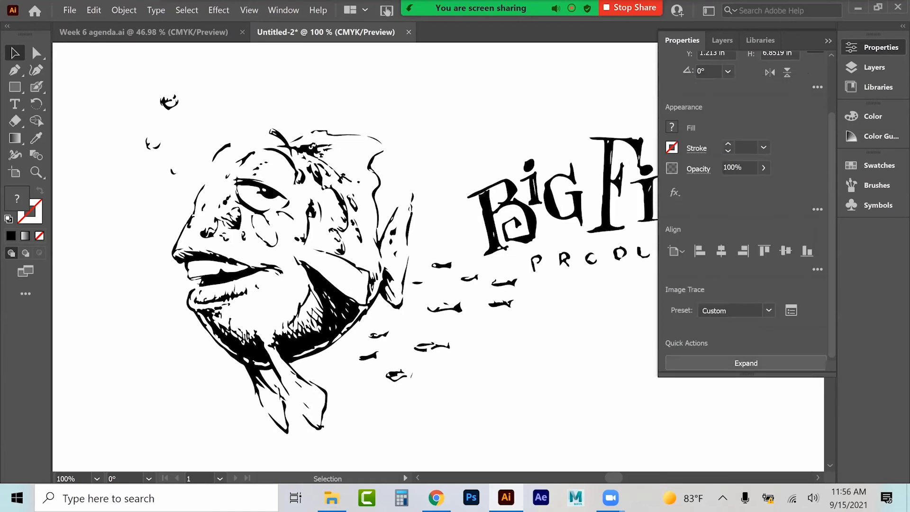
pyautogui.click(703, 366)
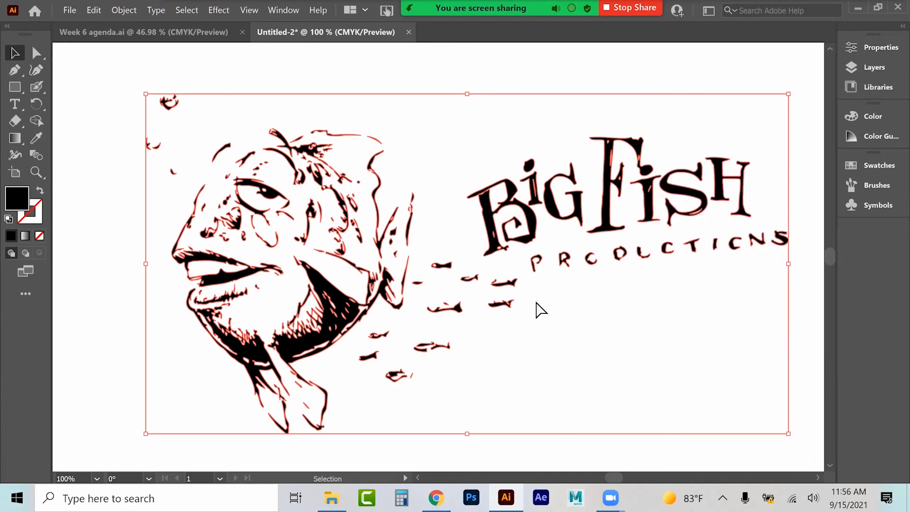
# Step: Move the expanded Big Fish tracing off the artboard onto the pasteboard
pyautogui.hotkey('ctrl', '-')
pyautogui.hotkey('ctrl', '-')
pyautogui.hotkey('ctrl', '-')
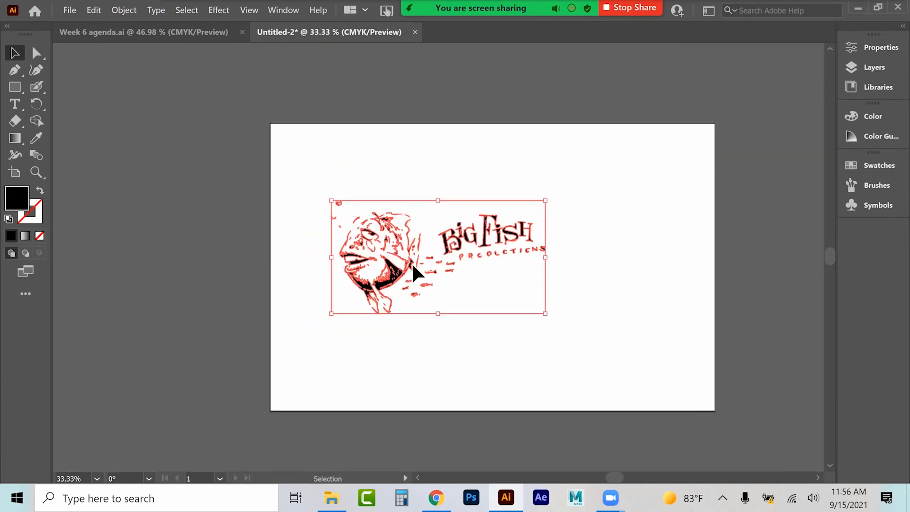
pyautogui.moveTo(413, 266); pyautogui.dragTo(108, 239)
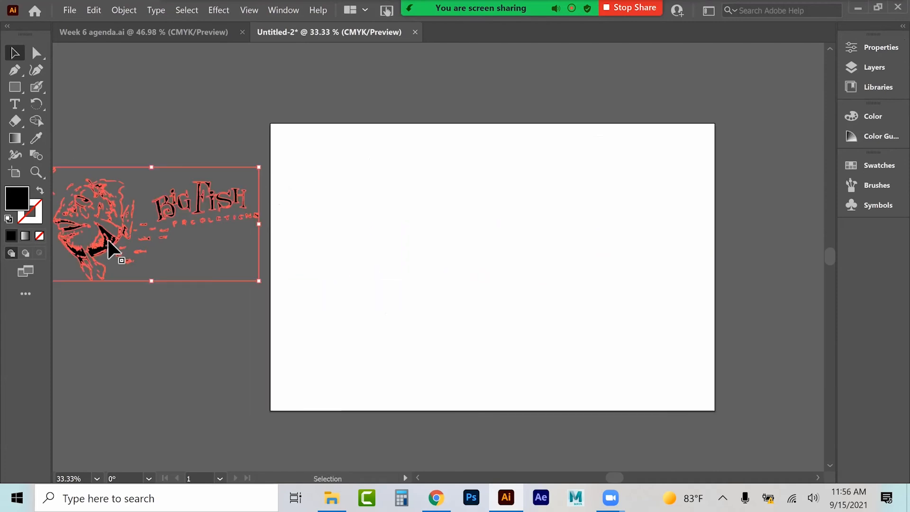
# Step: Zoom in and inspect the separate pieces of the expanded fish, fin and lettering tracing
pyautogui.click(36, 172)
pyautogui.click(109, 236)
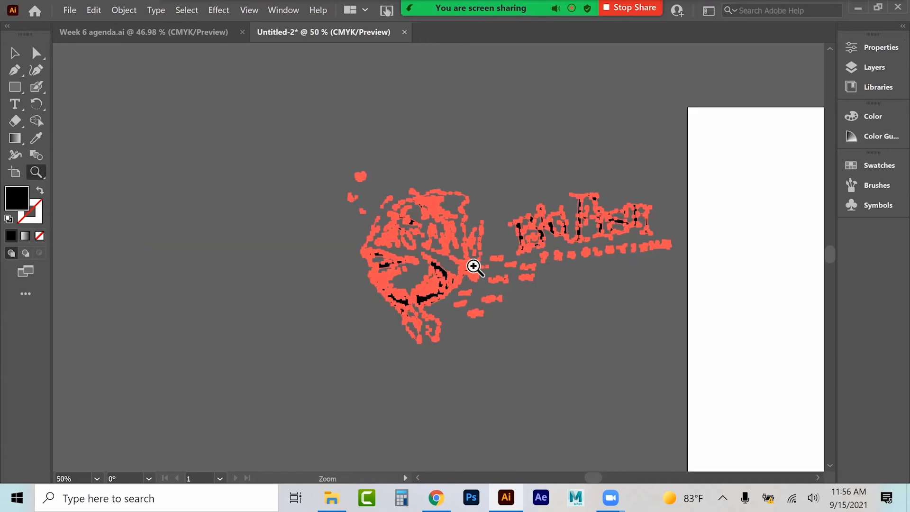
pyautogui.click(418, 291)
pyautogui.click(311, 285)
pyautogui.click(238, 155)
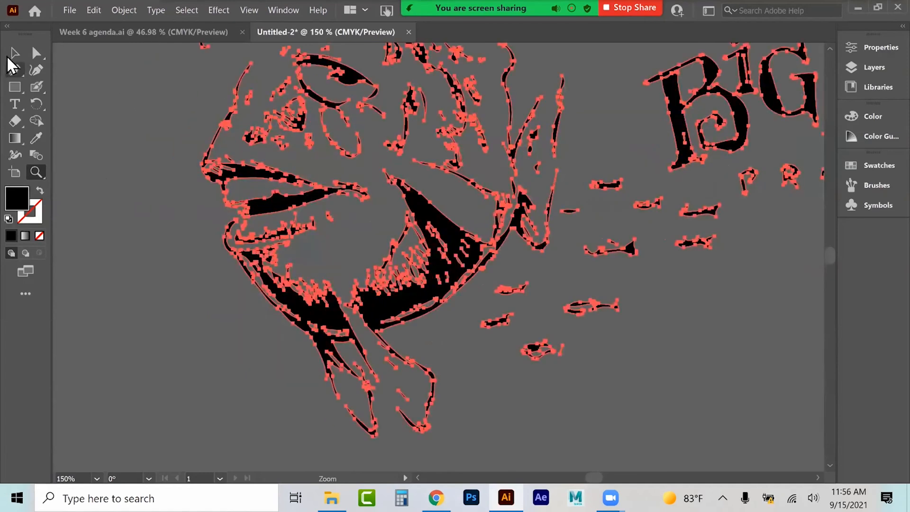
pyautogui.click(14, 52)
pyautogui.click(272, 239)
pyautogui.click(436, 227)
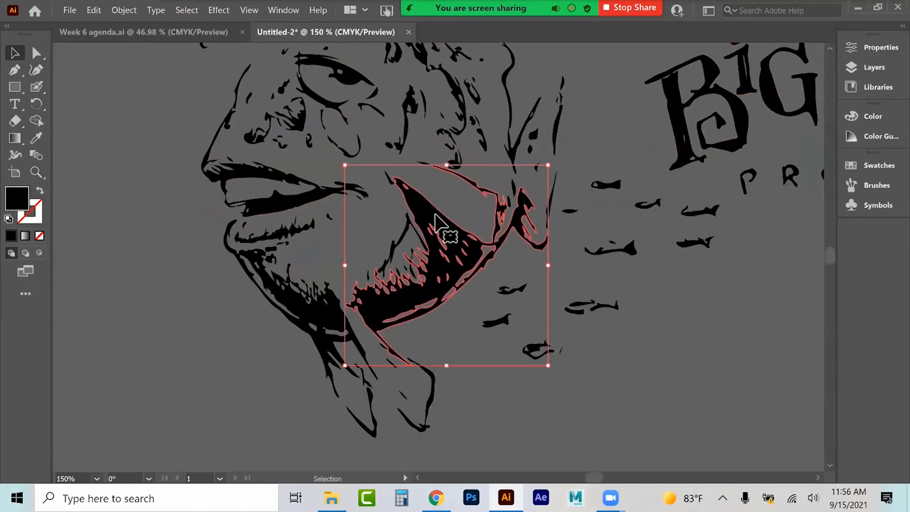
pyautogui.click(585, 250)
pyautogui.click(681, 133)
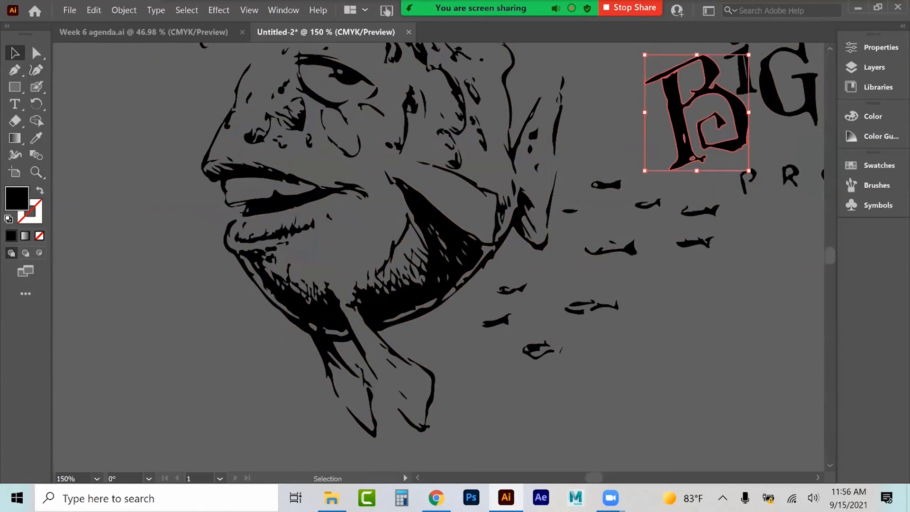
pyautogui.click(665, 241)
pyautogui.click(353, 326)
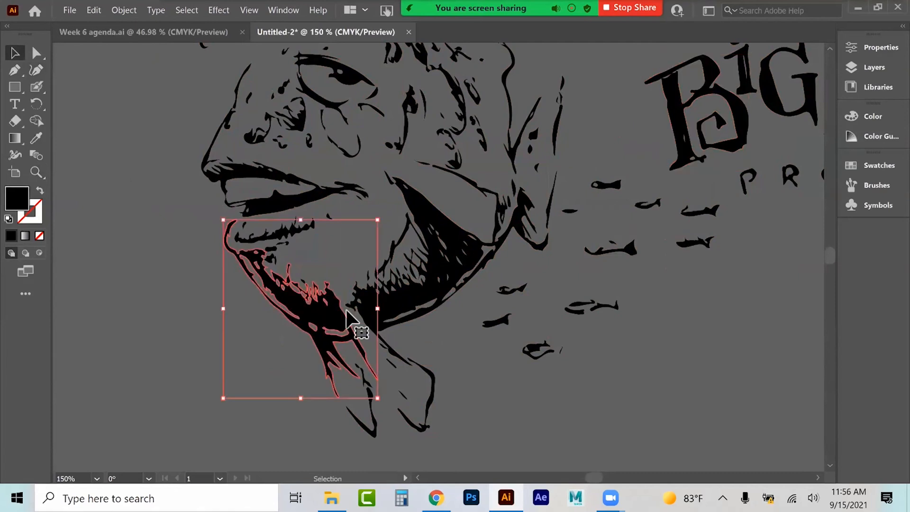
pyautogui.click(344, 99)
pyautogui.click(351, 79)
pyautogui.click(474, 95)
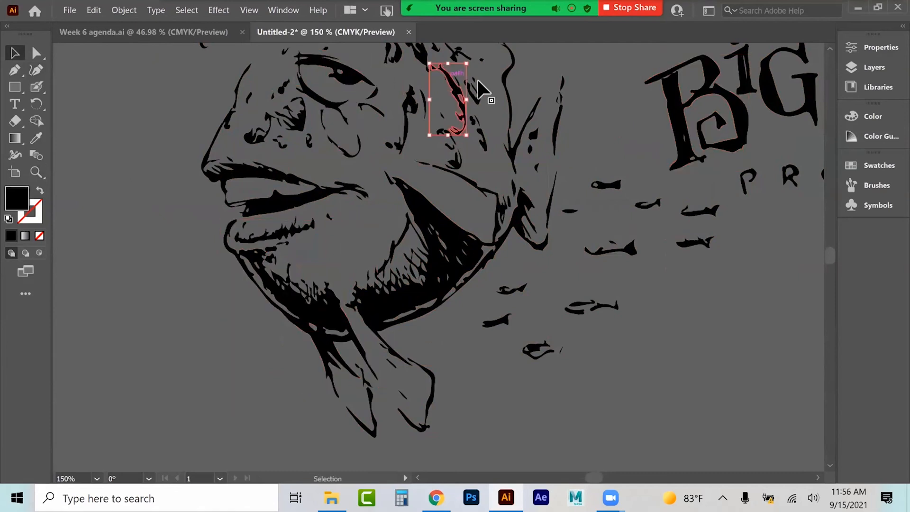
pyautogui.click(508, 85)
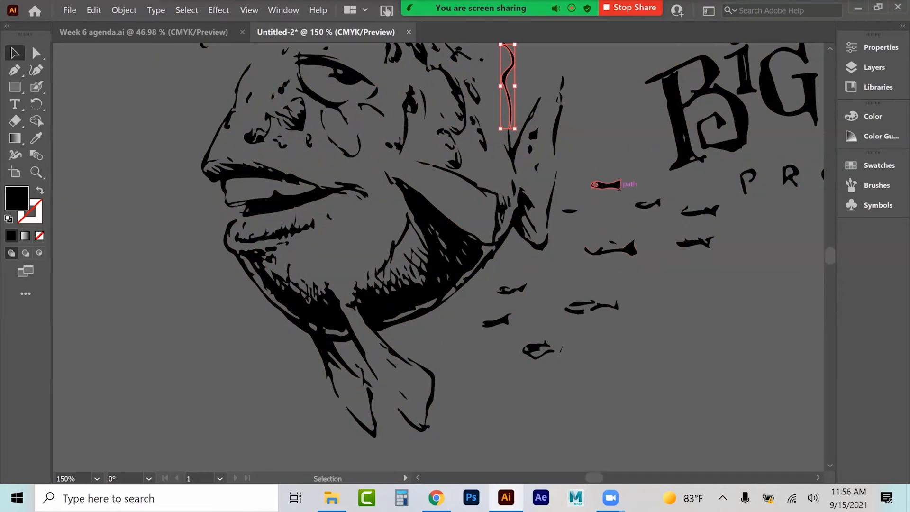
pyautogui.scroll(2, 607, 185)
pyautogui.click(680, 157)
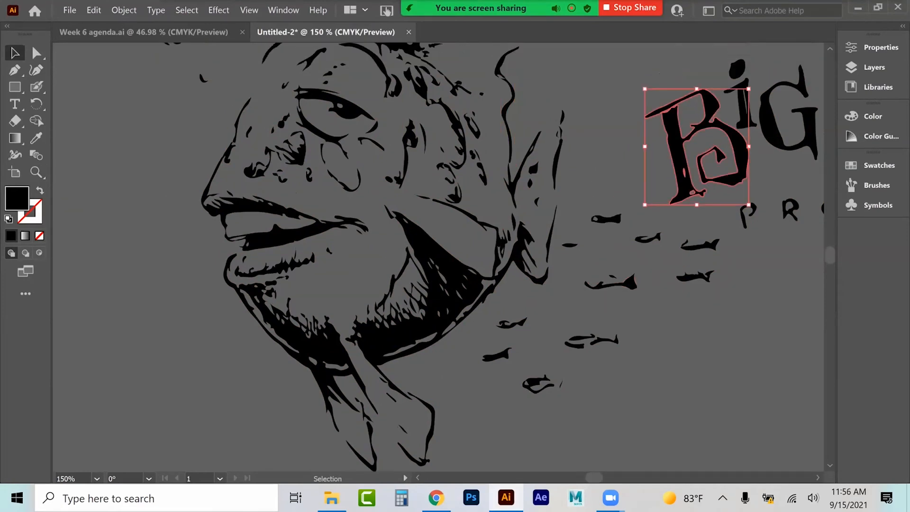
# Step: Select and delete the whole expanded Big Fish tracing from the pasteboard
pyautogui.hotkey('ctrl', '0')
pyautogui.moveTo(422, 75); pyautogui.dragTo(51, 247)
pyautogui.press('Delete')
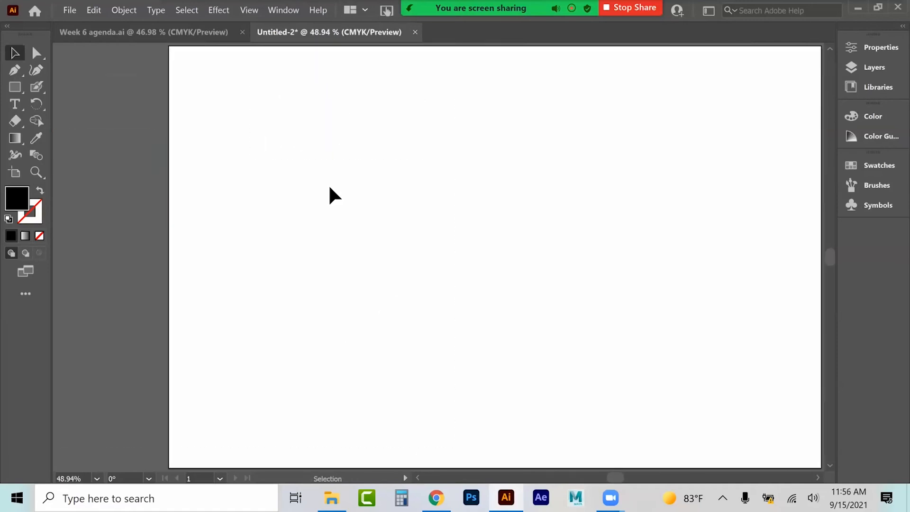
# Step: Place the SharpieSketch image onto the empty artboard
pyautogui.click(68, 12)
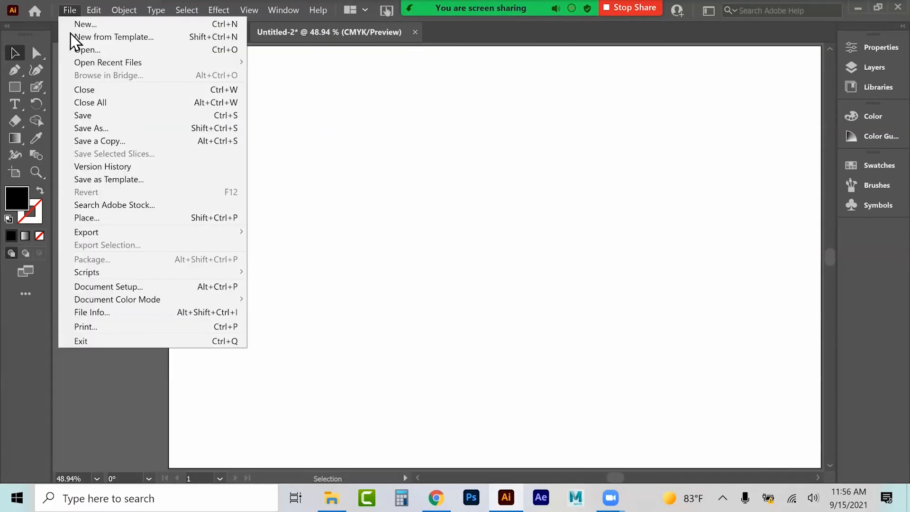
pyautogui.click(86, 216)
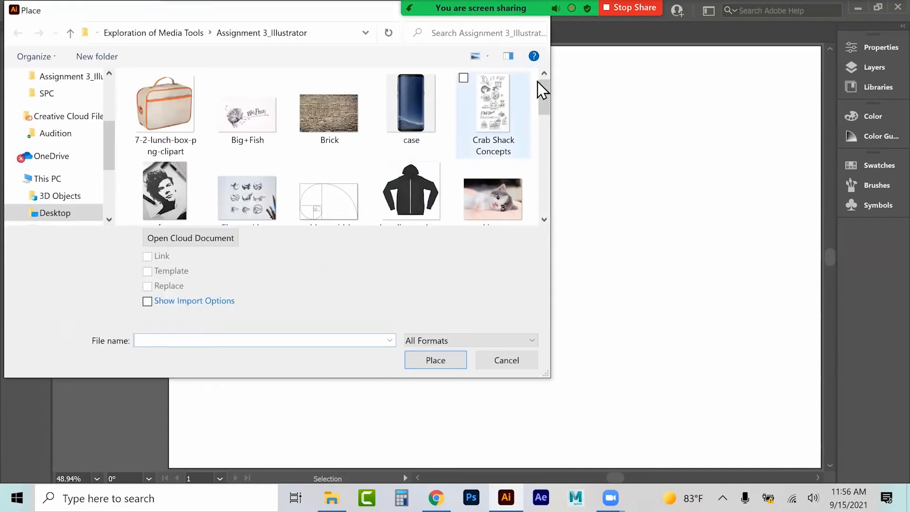
pyautogui.moveTo(550, 101); pyautogui.dragTo(556, 139)
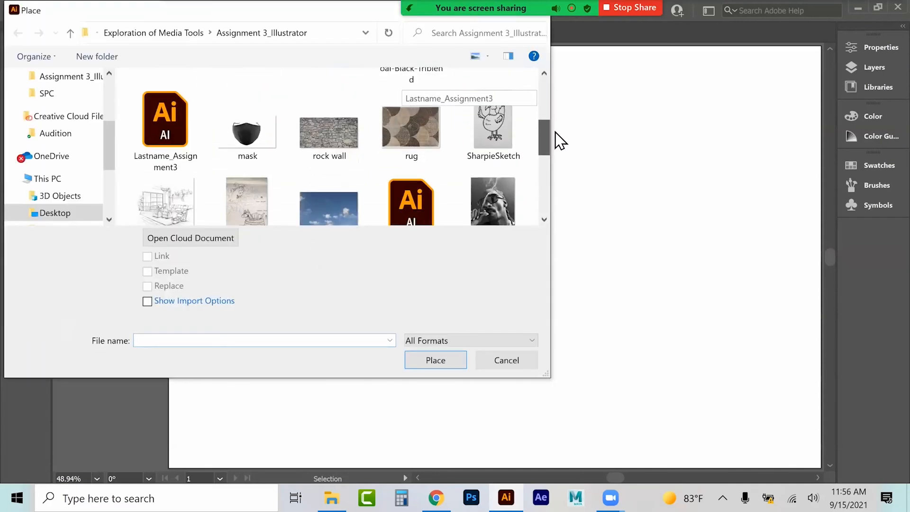
pyautogui.click(493, 131)
pyautogui.click(436, 360)
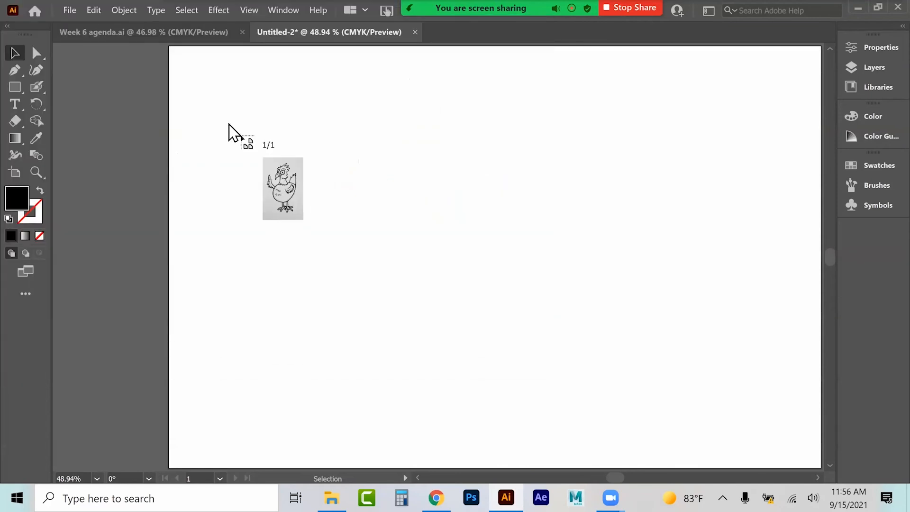
pyautogui.click(210, 99)
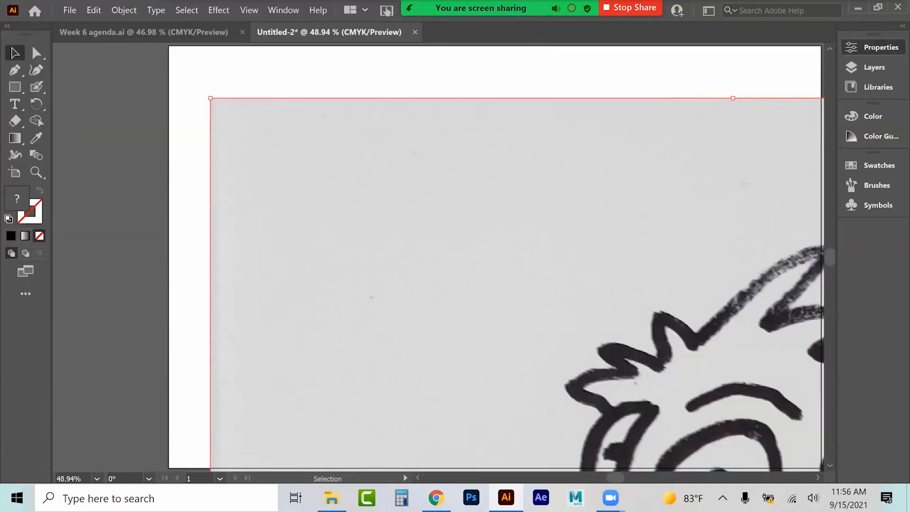
# Step: Scale the placed SharpieSketch image proportionally to 8 in wide
pyautogui.click(874, 47)
pyautogui.click(788, 102)
pyautogui.press('BackSpace')
pyautogui.press('BackSpace')
pyautogui.press('BackSpace')
pyautogui.press('BackSpace')
pyautogui.press('BackSpace')
pyautogui.press('BackSpace')
pyautogui.press('BackSpace')
pyautogui.write('8')
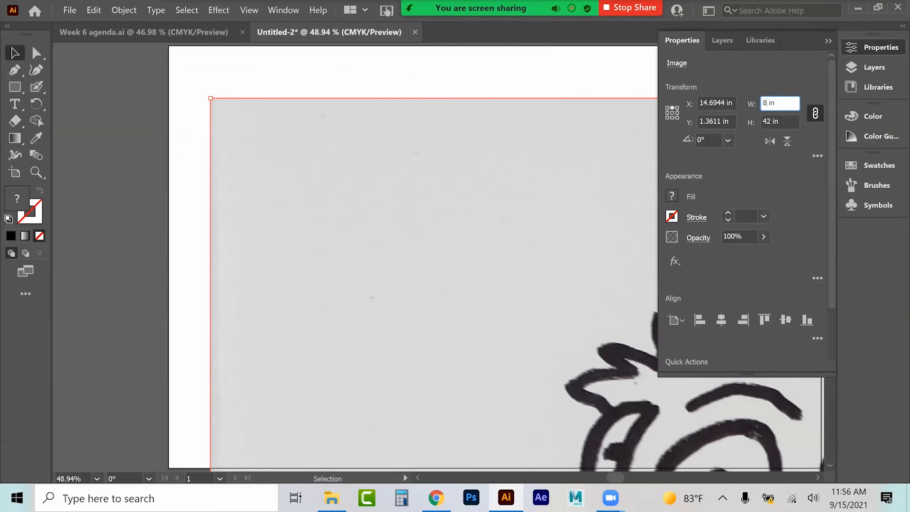
pyautogui.press('Return')
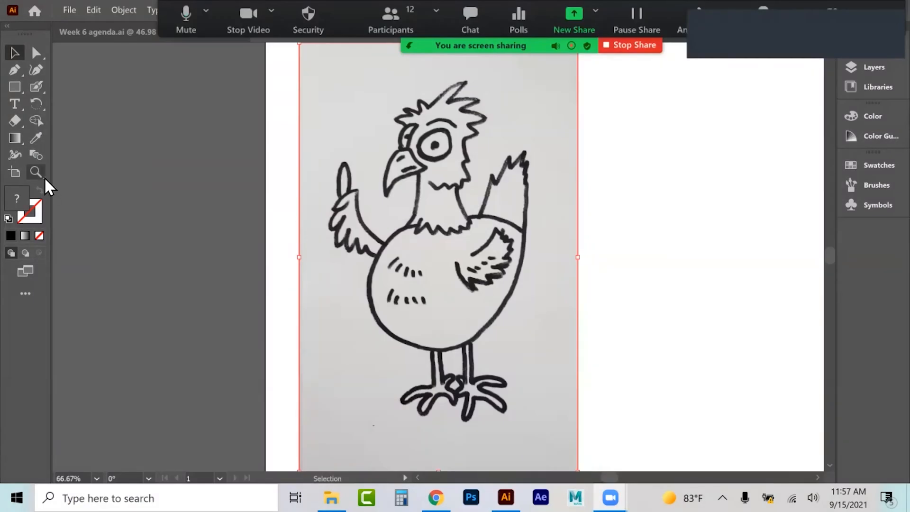
# Step: Image Trace the SharpieSketch chicken drawing with the Black and White Logo preset, accepting the large-image prompt
pyautogui.click(42, 174)
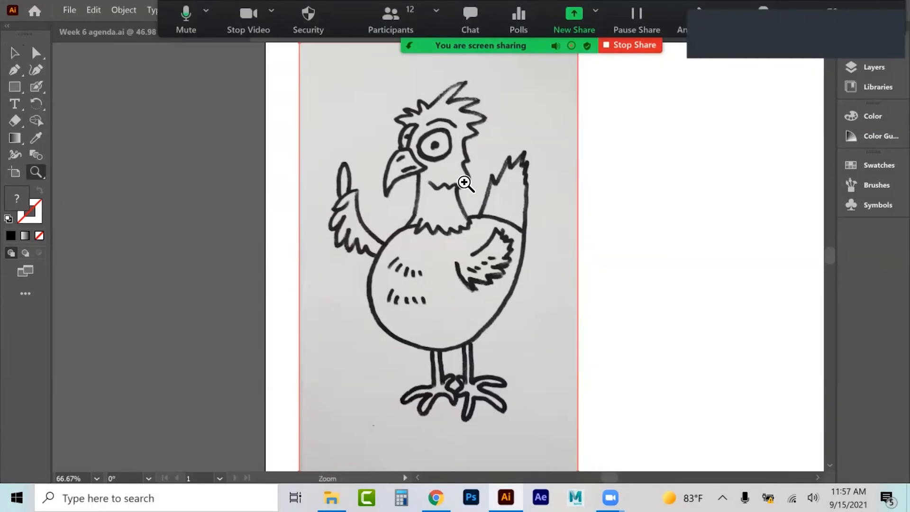
pyautogui.click(405, 230)
pyautogui.click(486, 251)
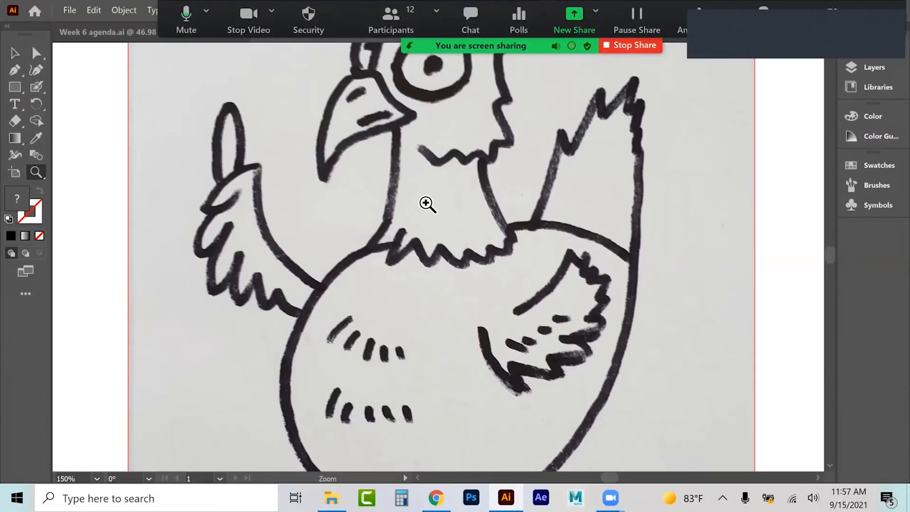
pyautogui.click(428, 206)
pyautogui.click(431, 222)
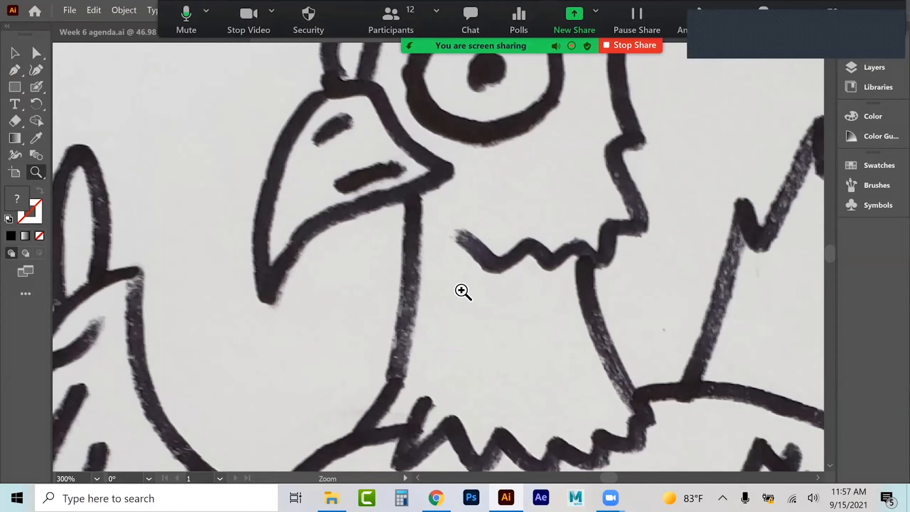
pyautogui.scroll(-1, 463, 291)
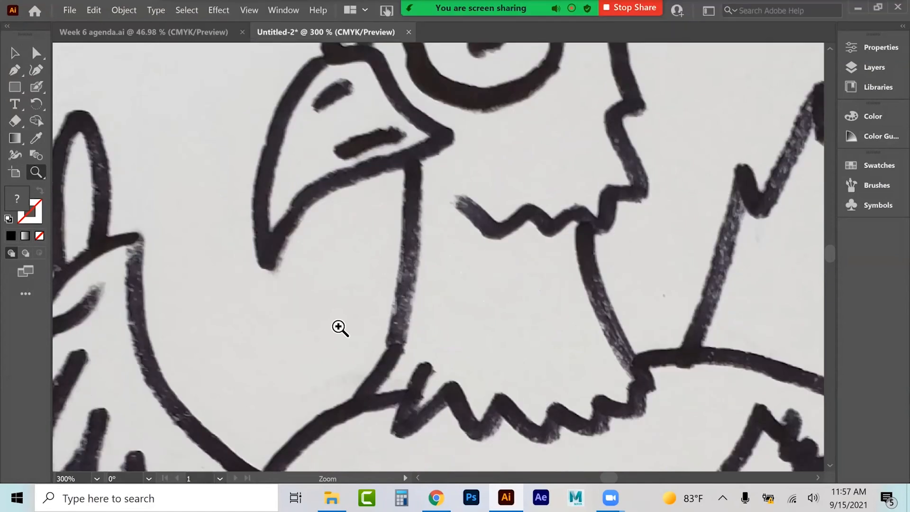
pyautogui.click(15, 52)
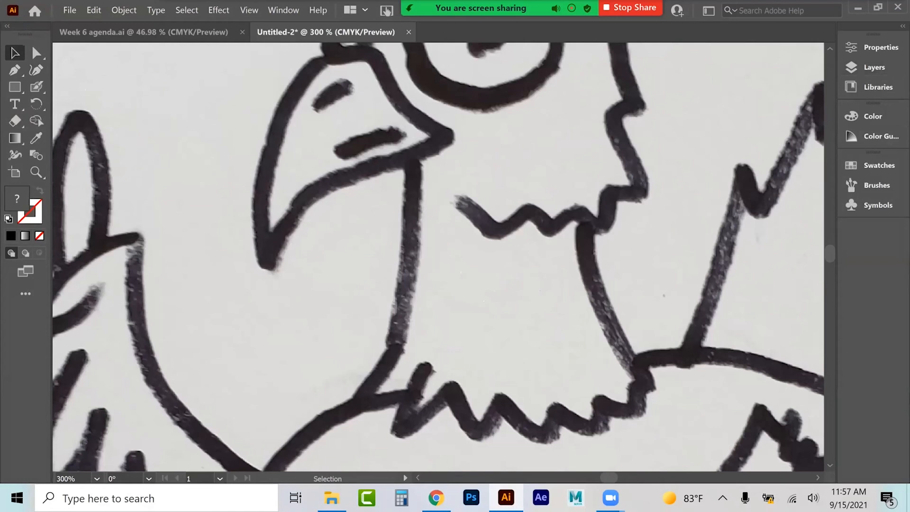
pyautogui.click(874, 48)
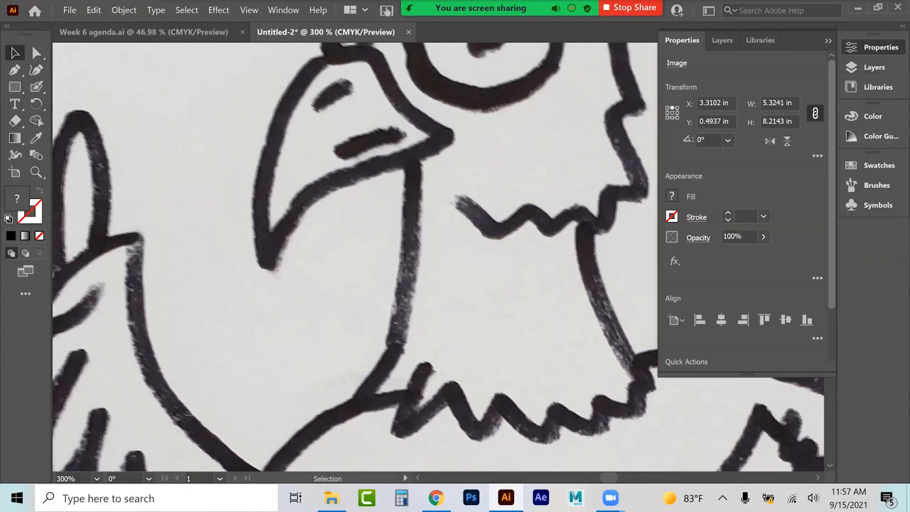
pyautogui.scroll(-2, 746, 213)
pyautogui.click(788, 335)
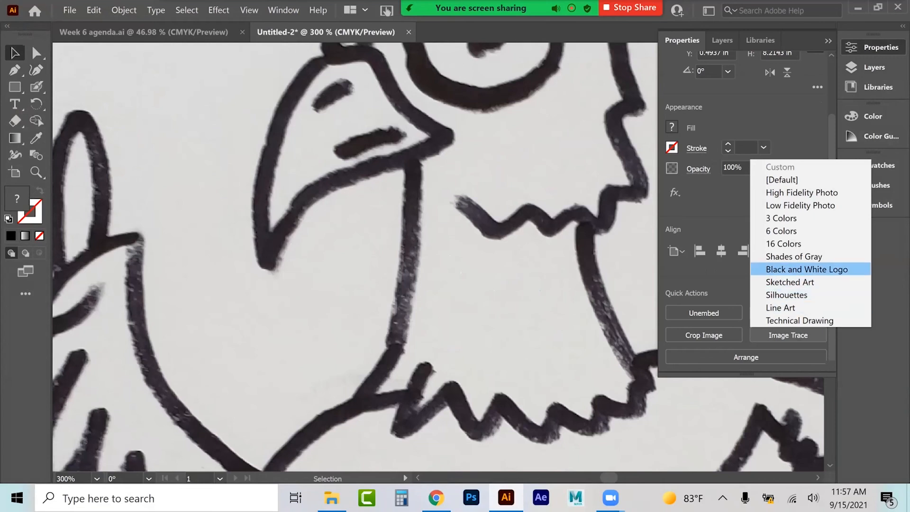
pyautogui.click(807, 268)
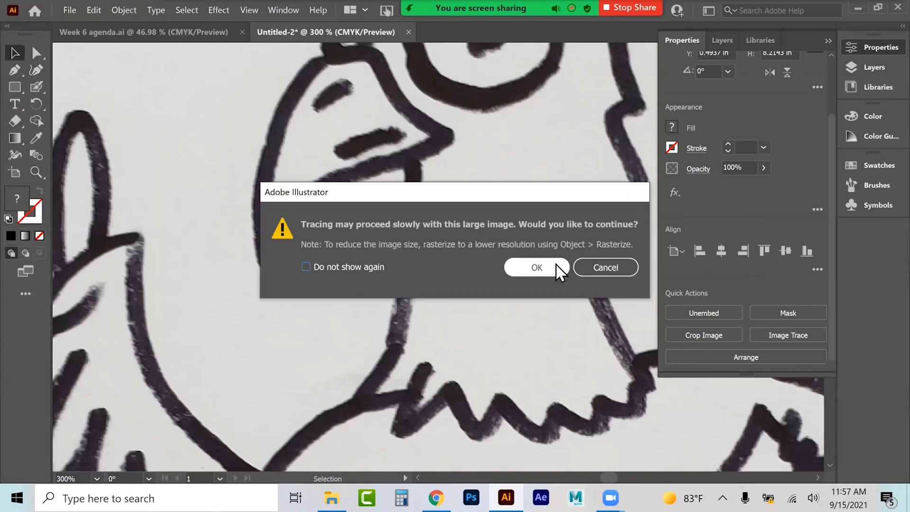
pyautogui.click(547, 266)
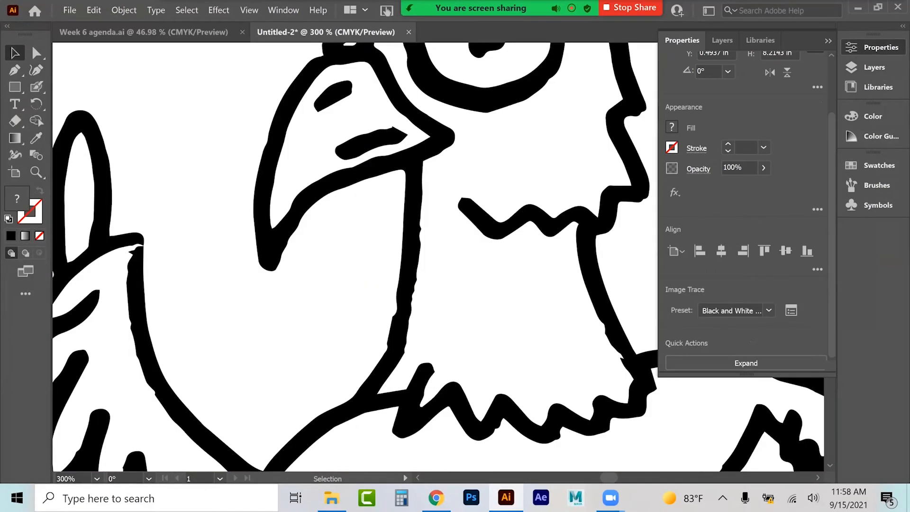
# Step: Adjust the chicken tracing's Image Trace settings to threshold 180, paths 16% and noise 33 px
pyautogui.click(791, 310)
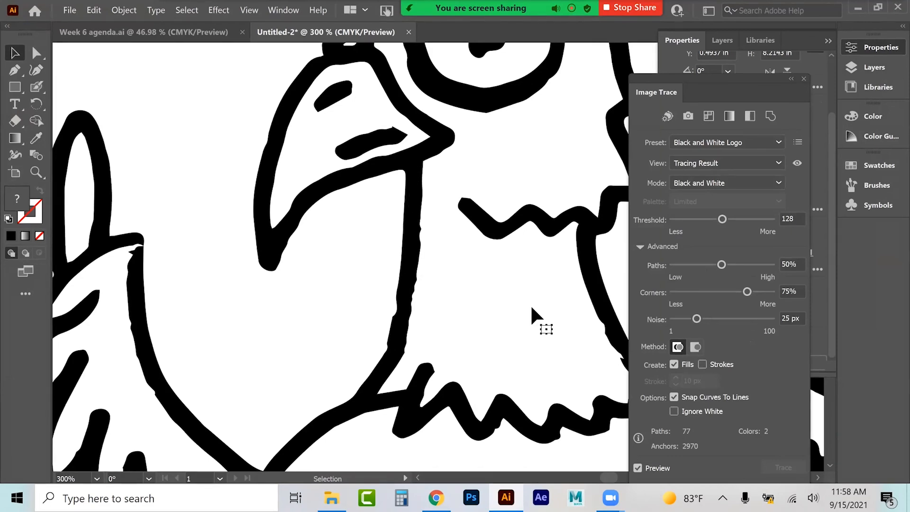
pyautogui.moveTo(721, 219); pyautogui.dragTo(730, 219)
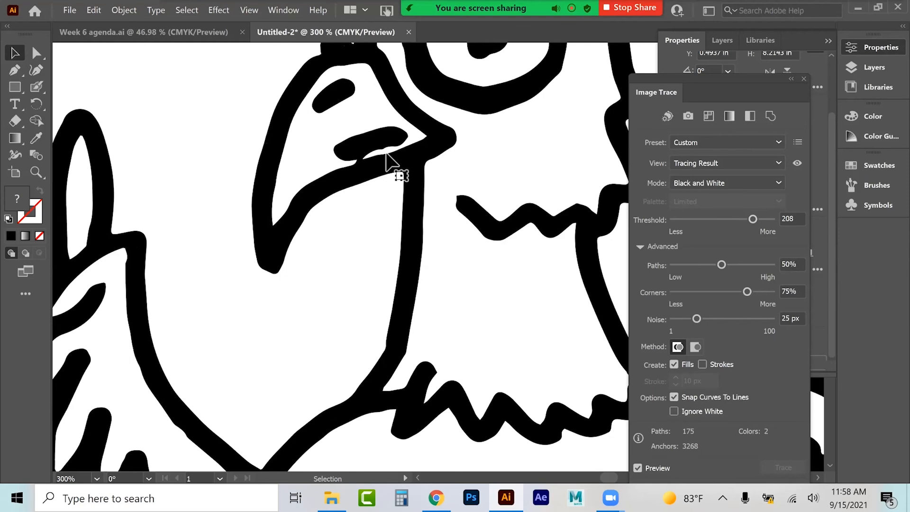
pyautogui.moveTo(753, 219); pyautogui.dragTo(750, 219)
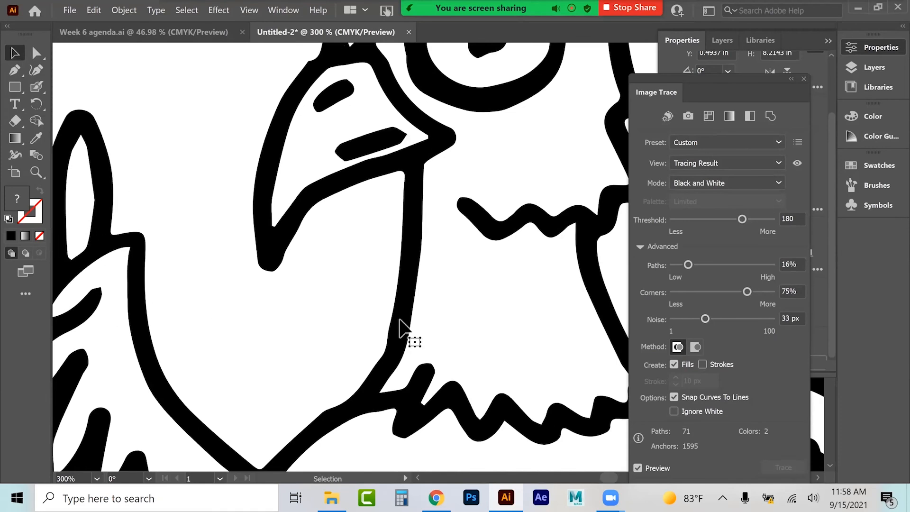
pyautogui.scroll(-5, 399, 327)
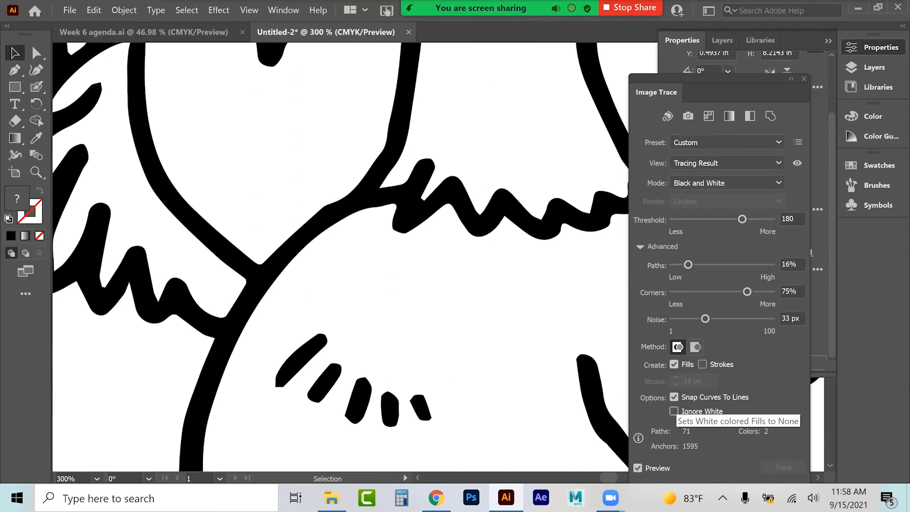
pyautogui.click(803, 78)
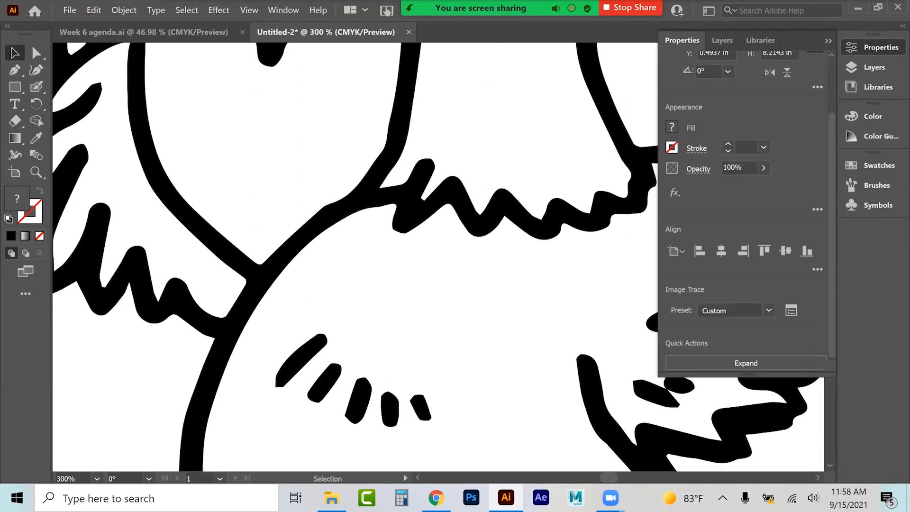
# Step: Expand the chicken tracing into editable paths
pyautogui.click(746, 363)
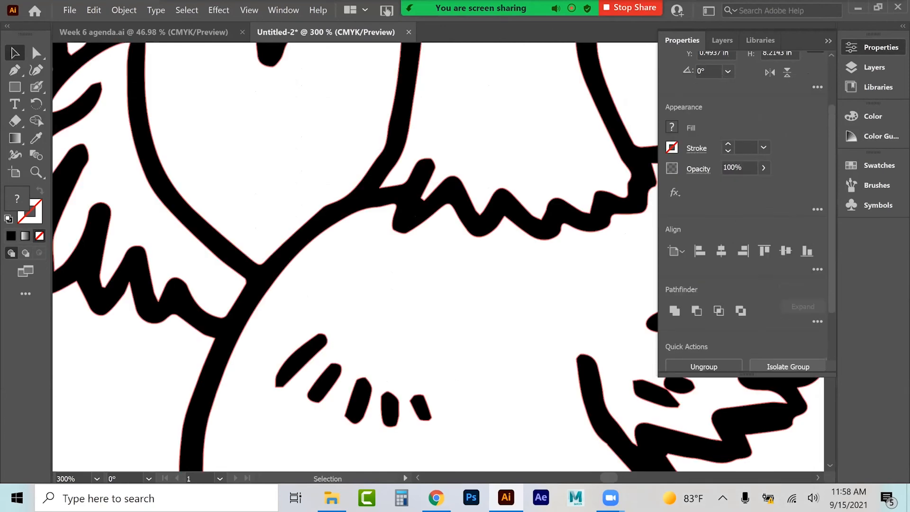
pyautogui.press('a')
pyautogui.hotkey('ctrl', '-')
pyautogui.hotkey('ctrl', '-')
pyautogui.hotkey('ctrl', '-')
pyautogui.hotkey('ctrl', '-')
pyautogui.hotkey('ctrl', '-')
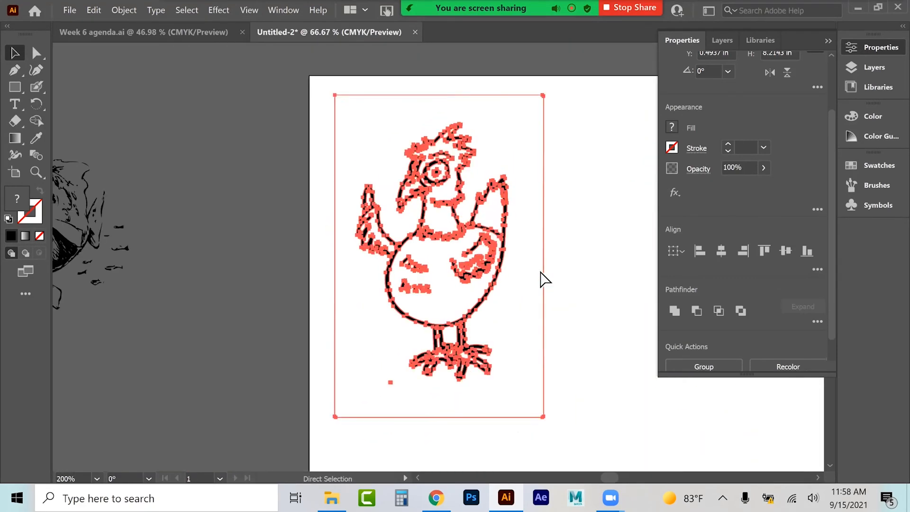
# Step: Move the expanded chicken onto the pasteboard and delete the leftover fish pieces beside it
pyautogui.moveTo(463, 246); pyautogui.dragTo(289, 248)
pyautogui.moveTo(49, 318); pyautogui.dragTo(9, 403)
pyautogui.press('Delete')
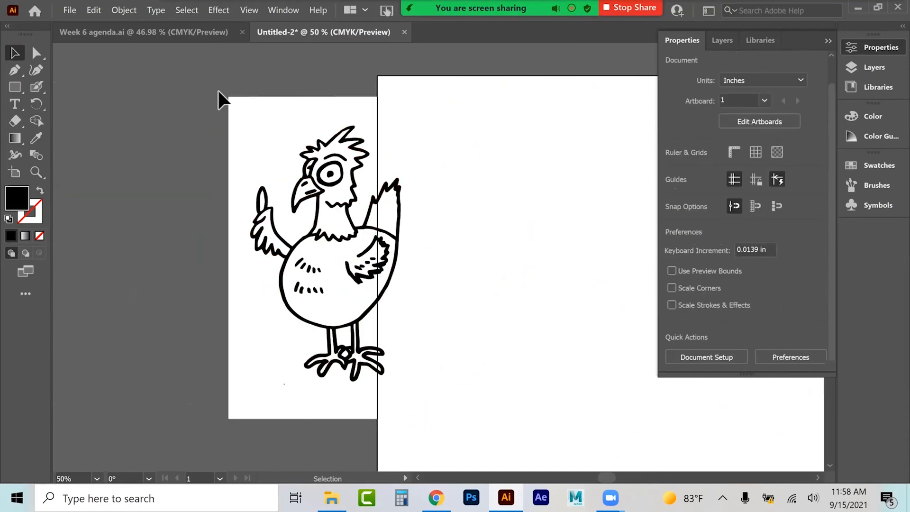
# Step: Pull the white background shape out from behind the chicken and delete it
pyautogui.scroll(-3, 438, 313)
pyautogui.moveTo(412, 284)
pyautogui.mouseDown()
pyautogui.moveTo(371, 311)
pyautogui.moveTo(316, 317)
pyautogui.moveTo(419, 321)
pyautogui.moveTo(445, 335)
pyautogui.moveTo(345, 450)
pyautogui.moveTo(256, 469)
pyautogui.moveTo(255, 413)
pyautogui.moveTo(208, 405)
pyautogui.mouseUp()
pyautogui.click(359, 321)
pyautogui.click(333, 320)
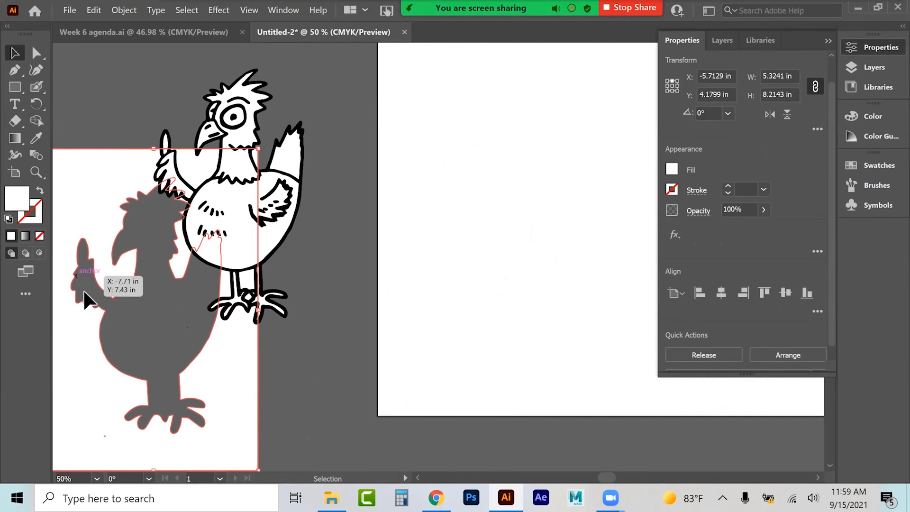
pyautogui.press('Delete')
# Step: Delete the small stray white shapes between the chicken's legs
pyautogui.click(246, 284)
pyautogui.press('Delete')
pyautogui.click(246, 294)
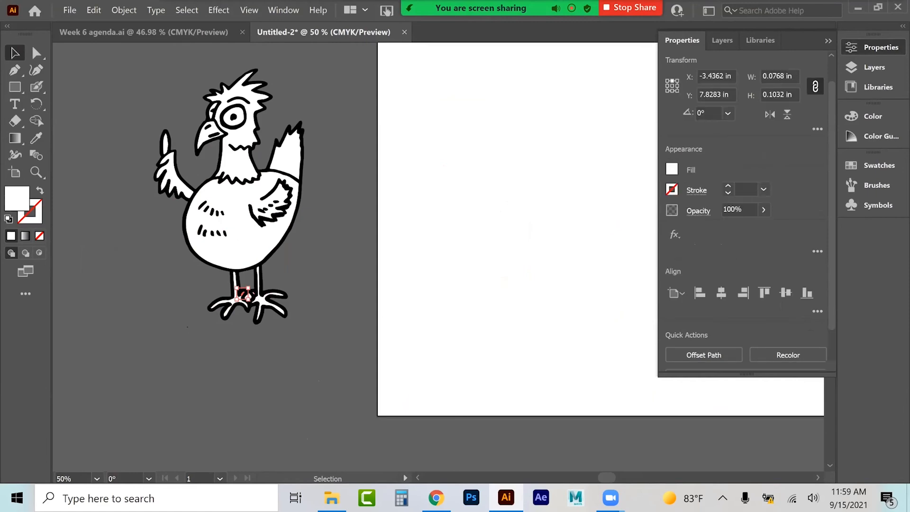
pyautogui.press('Delete')
pyautogui.click(248, 299)
pyautogui.press('Delete')
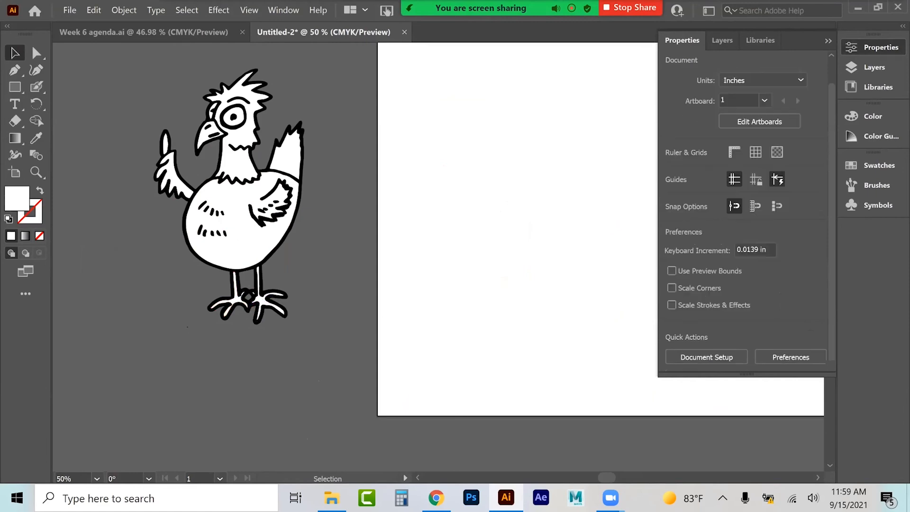
# Step: Select the chicken's body shape and give it a new fill colour in the Color Picker
pyautogui.click(239, 246)
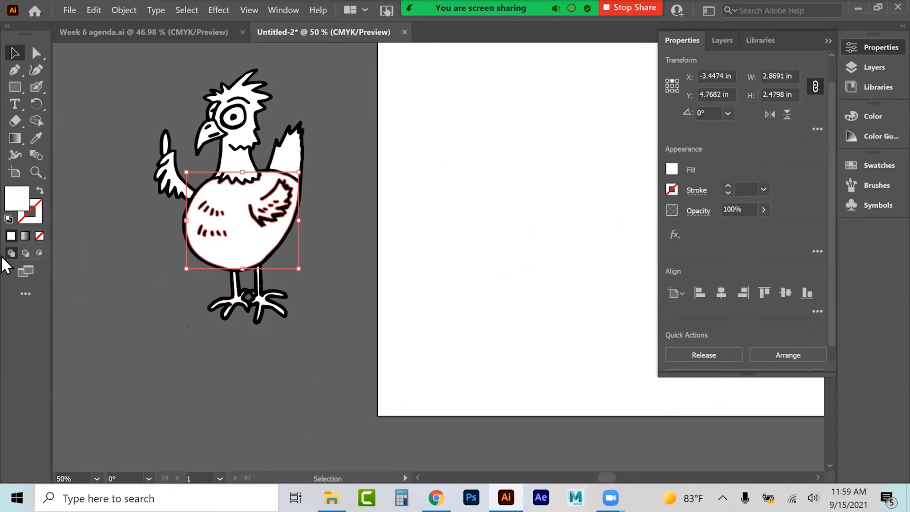
pyautogui.doubleClick(19, 198)
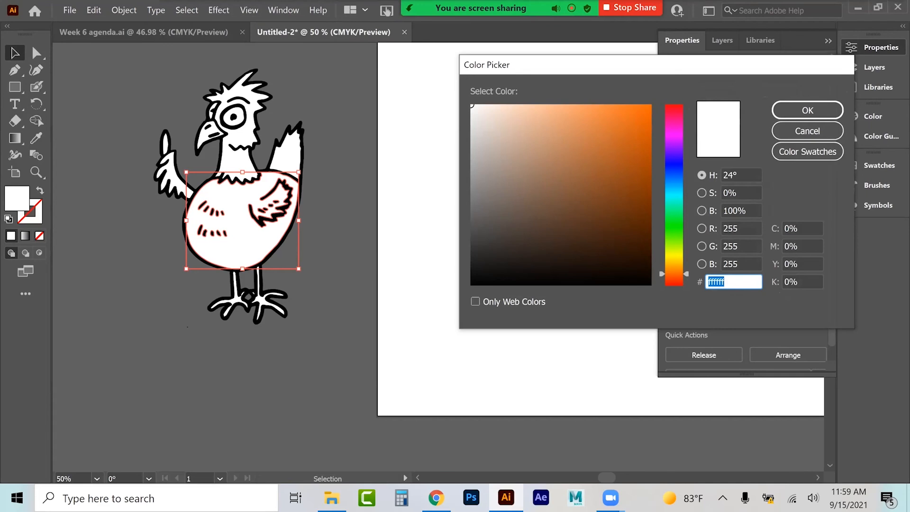
pyautogui.write('ea7423')
pyautogui.press('Return')
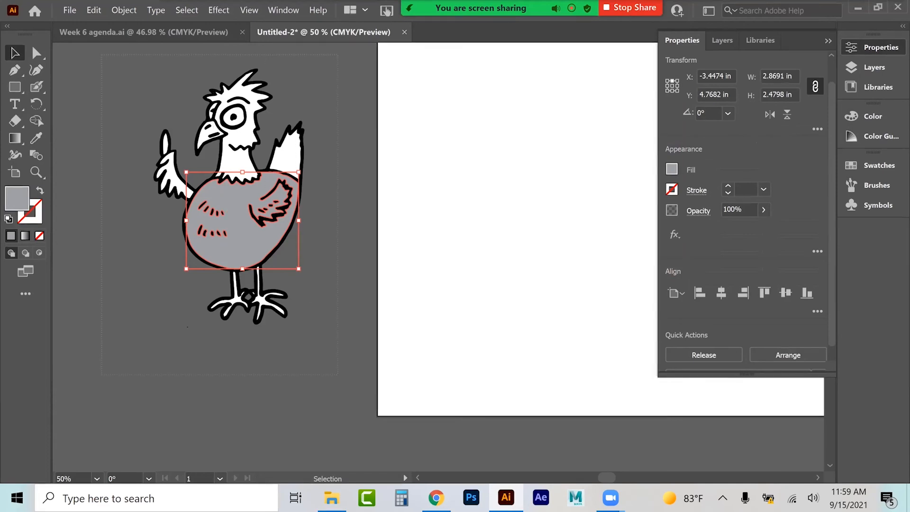
# Step: Select all the chicken artwork and convert its colours to CMYK
pyautogui.hotkey('ctrl', 'a')
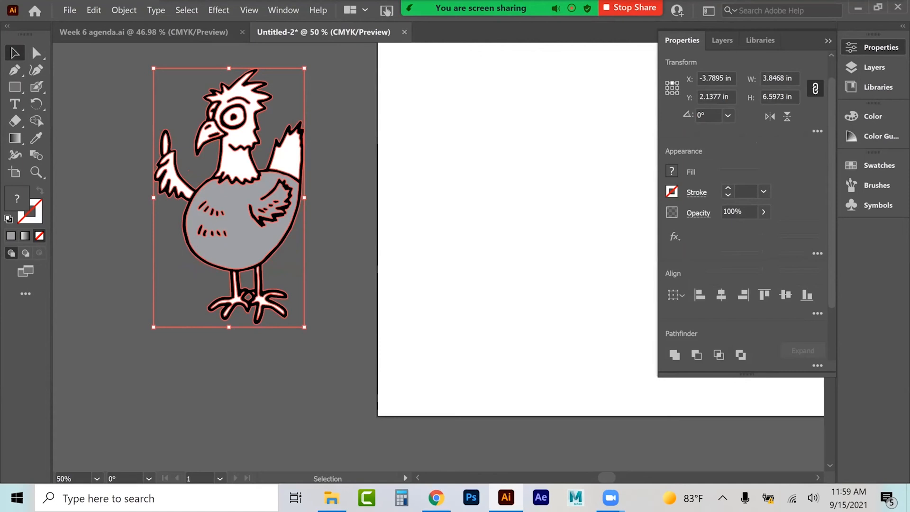
pyautogui.click(95, 9)
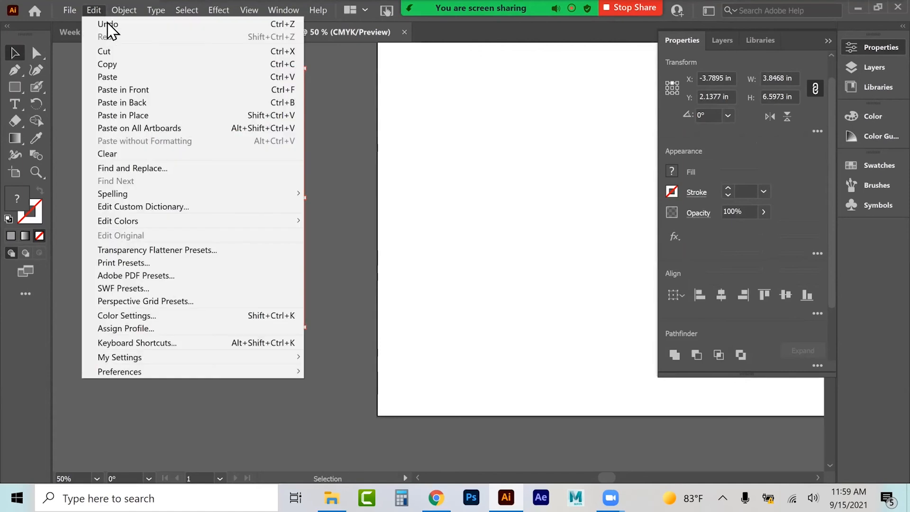
pyautogui.moveTo(141, 225)
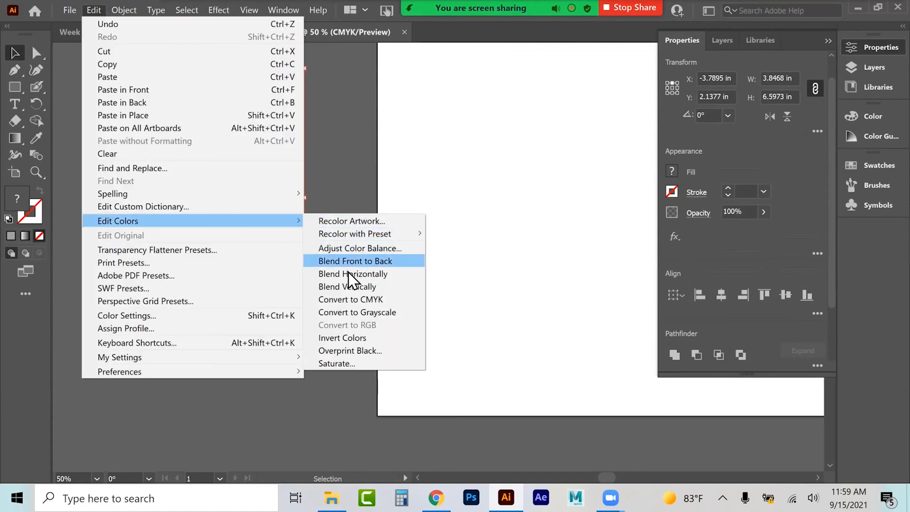
pyautogui.click(340, 301)
pyautogui.click(93, 10)
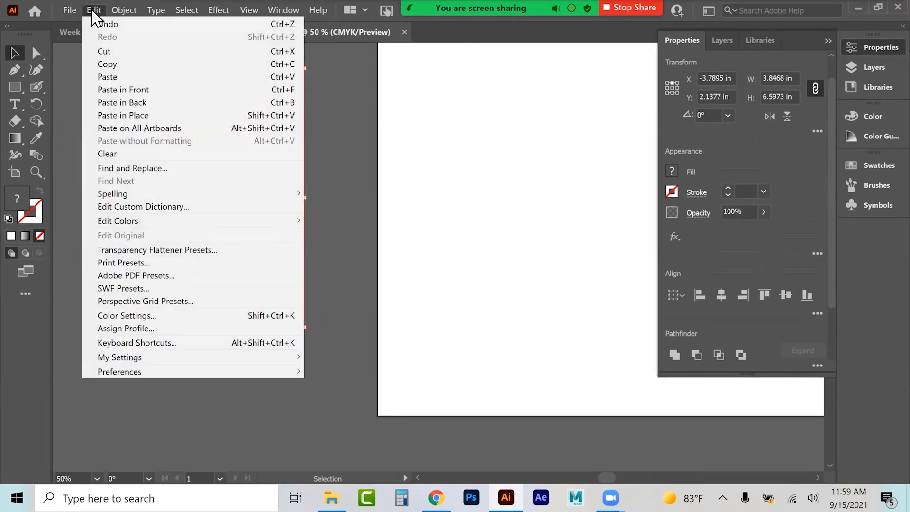
pyautogui.moveTo(176, 221)
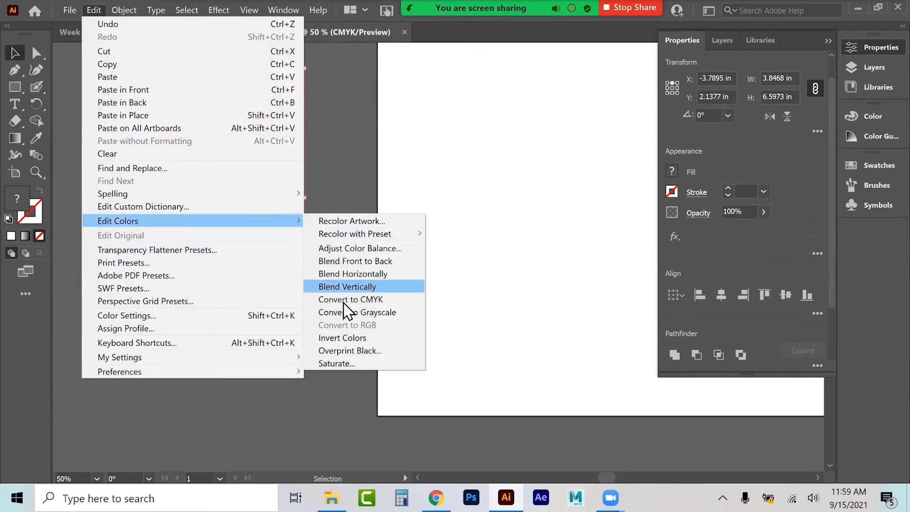
pyautogui.click(340, 134)
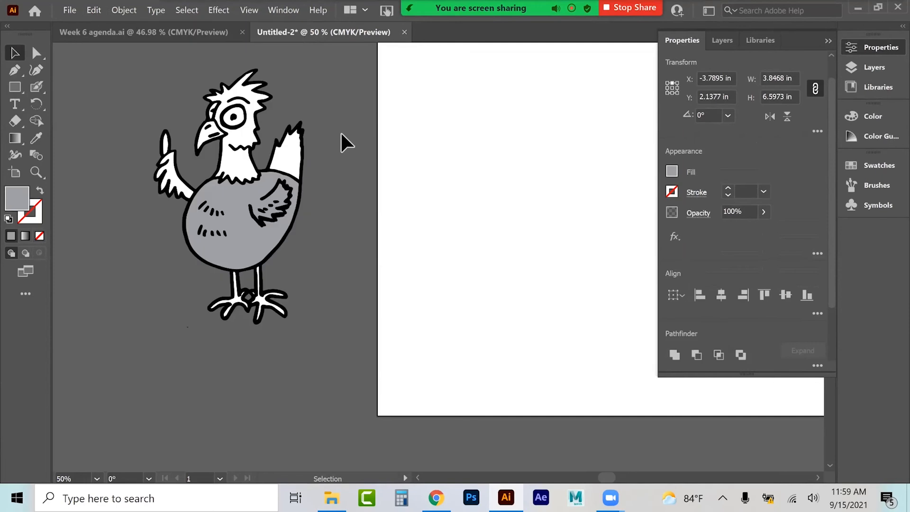
# Step: Fill the chicken's body with an orange colour picked in the Color Picker
pyautogui.click(246, 247)
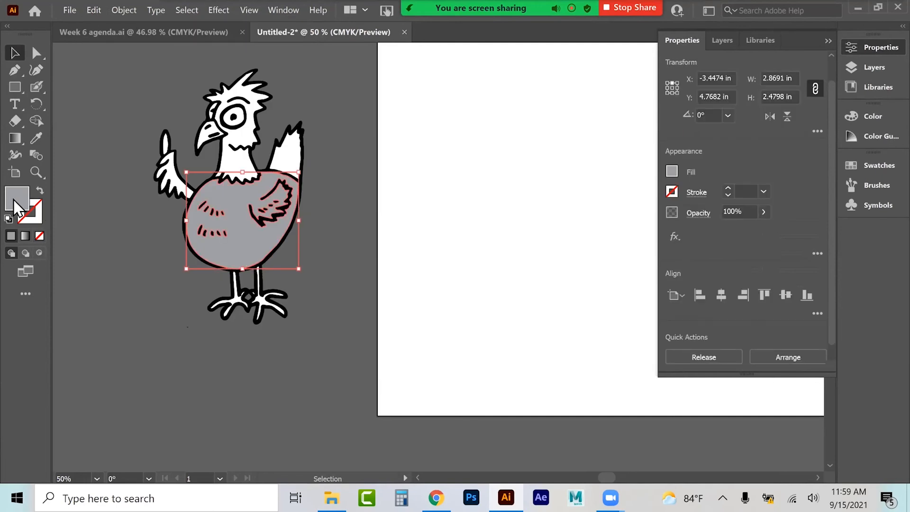
pyautogui.doubleClick(13, 200)
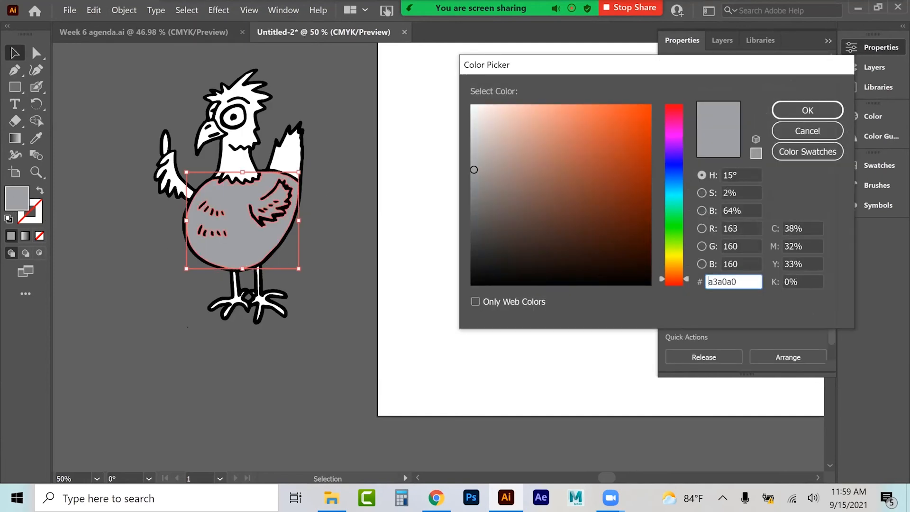
pyautogui.click(592, 118)
pyautogui.click(807, 110)
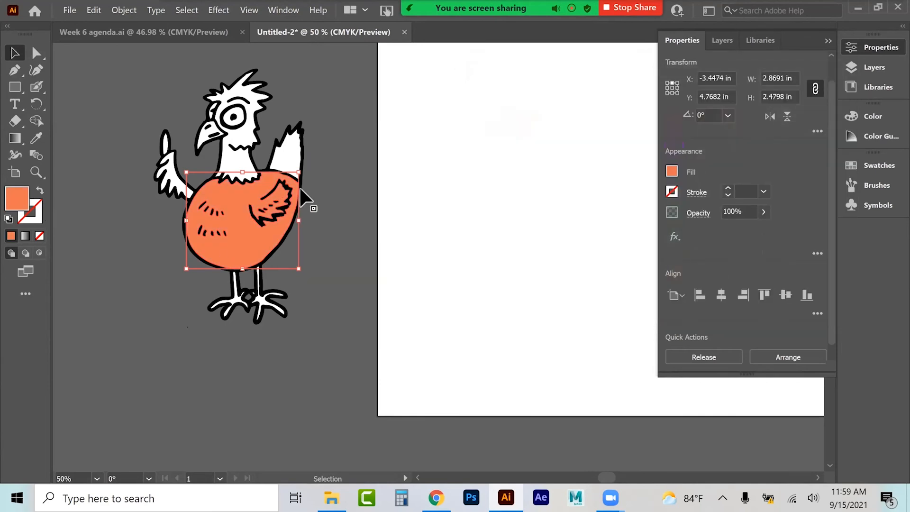
# Step: Fill the chicken's beak with yellow f2d146 in the Color Picker
pyautogui.click(203, 135)
pyautogui.doubleClick(17, 199)
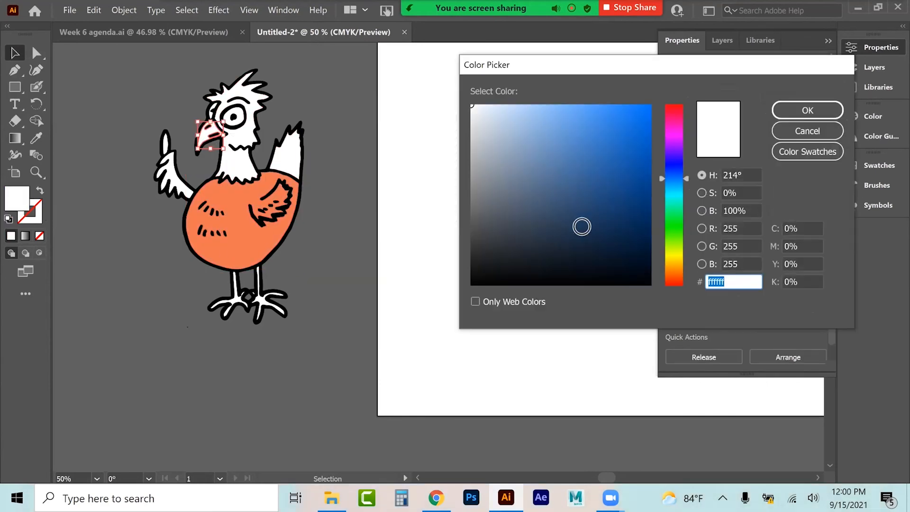
pyautogui.click(674, 262)
pyautogui.moveTo(593, 117); pyautogui.dragTo(599, 113)
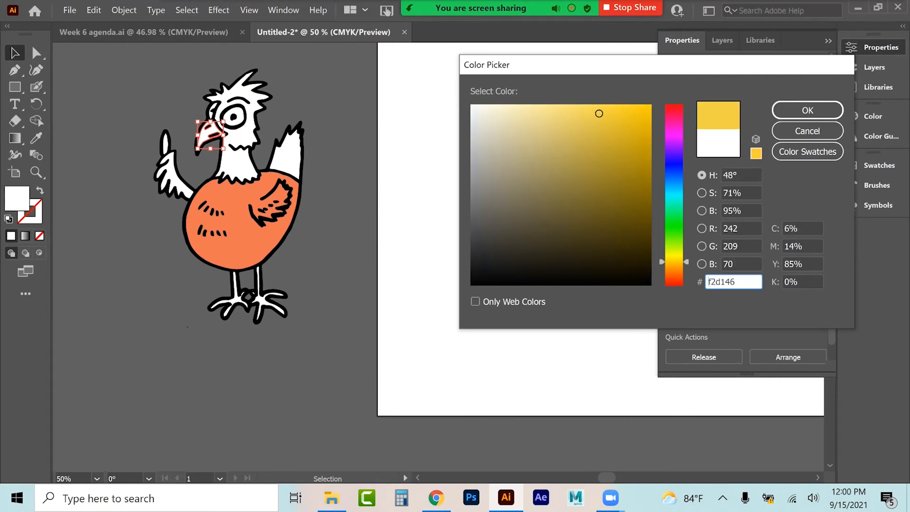
pyautogui.press('Return')
pyautogui.click(291, 93)
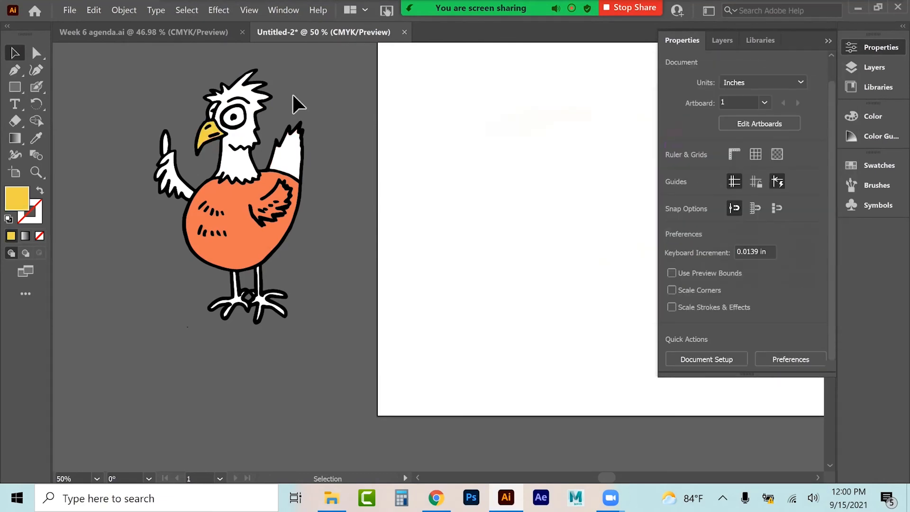
# Step: Drag the body shape aside, then undo all edits back to the unexpanded chicken tracing
pyautogui.moveTo(264, 253); pyautogui.dragTo(367, 279)
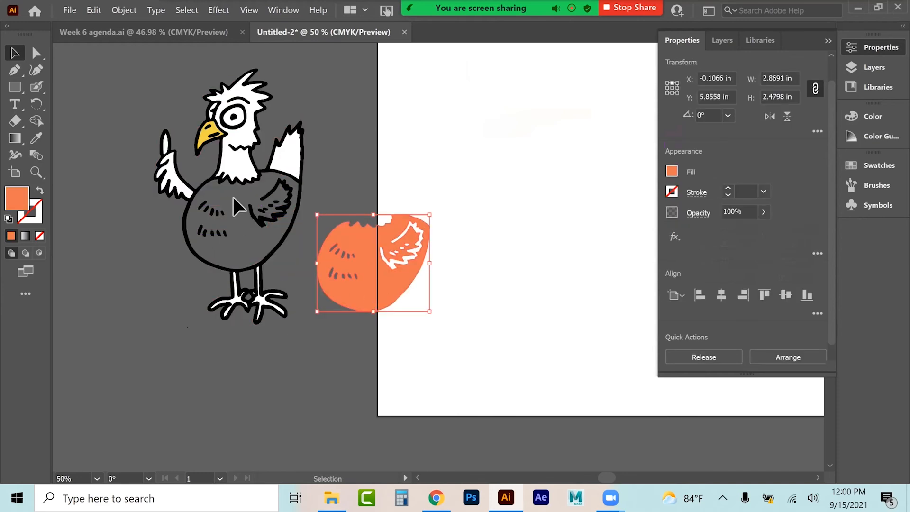
pyautogui.click(281, 246)
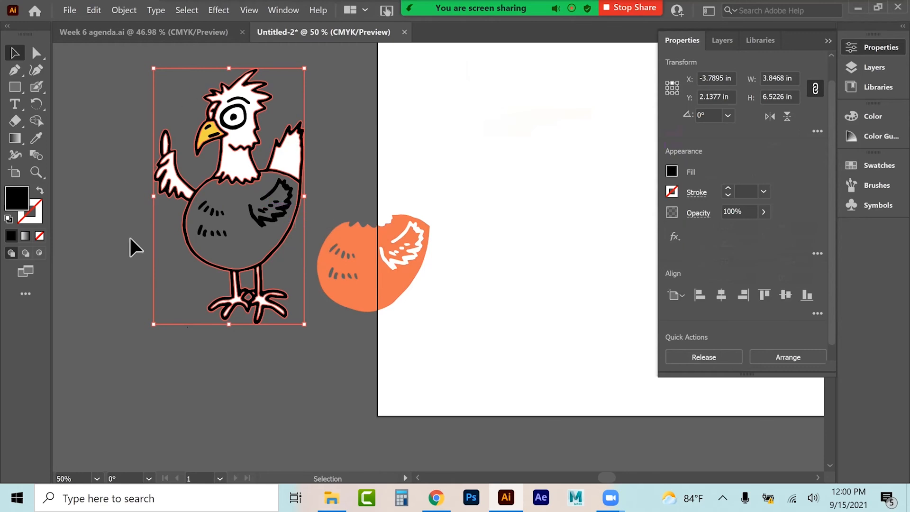
pyautogui.hotkey('ctrl', 'z')
pyautogui.hotkey('ctrl', 'z')
pyautogui.hotkey('ctrl', 'z')
pyautogui.hotkey('ctrl', 'z')
pyautogui.hotkey('ctrl', 'z')
pyautogui.hotkey('ctrl', 'z')
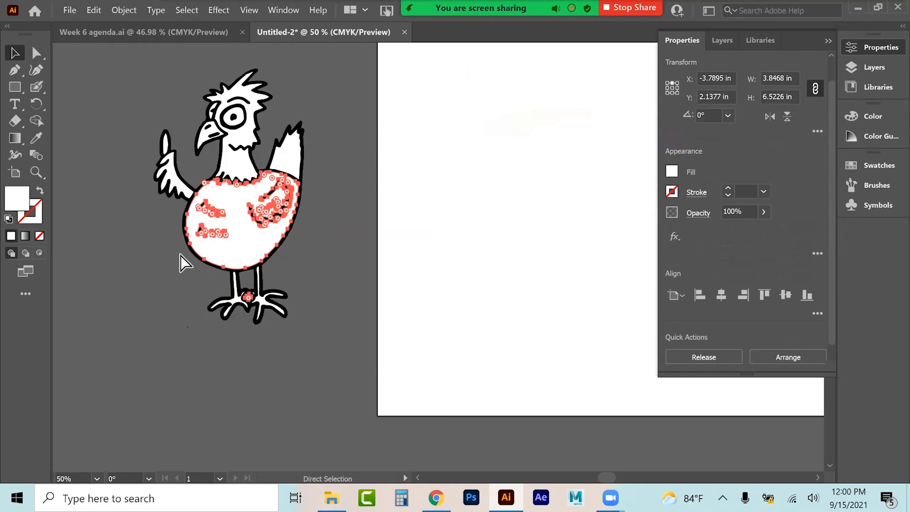
pyautogui.hotkey('ctrl', 'z')
pyautogui.hotkey('ctrl', 'z')
pyautogui.hotkey('ctrl', 'z')
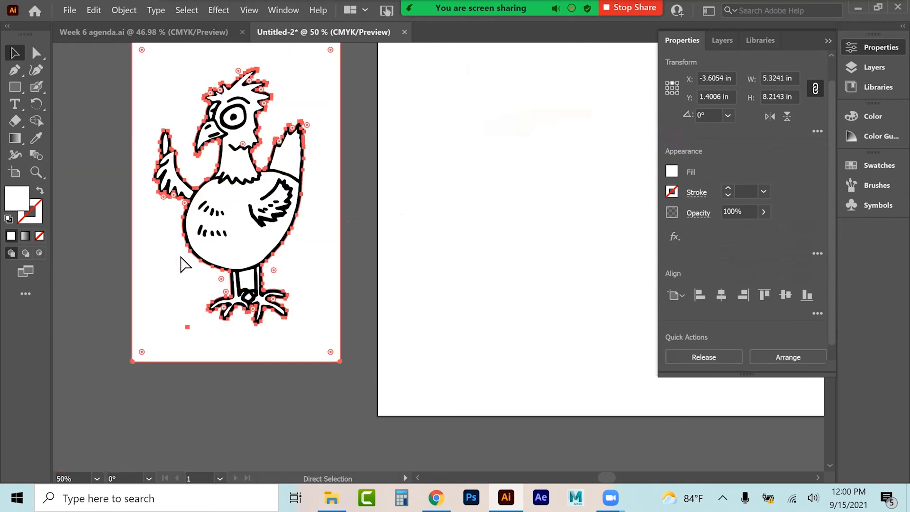
pyautogui.hotkey('ctrl', 'z')
pyautogui.hotkey('ctrl', 'z')
pyautogui.hotkey('ctrl', 'z')
pyautogui.hotkey('ctrl', 'z')
pyautogui.hotkey('ctrl', 'z')
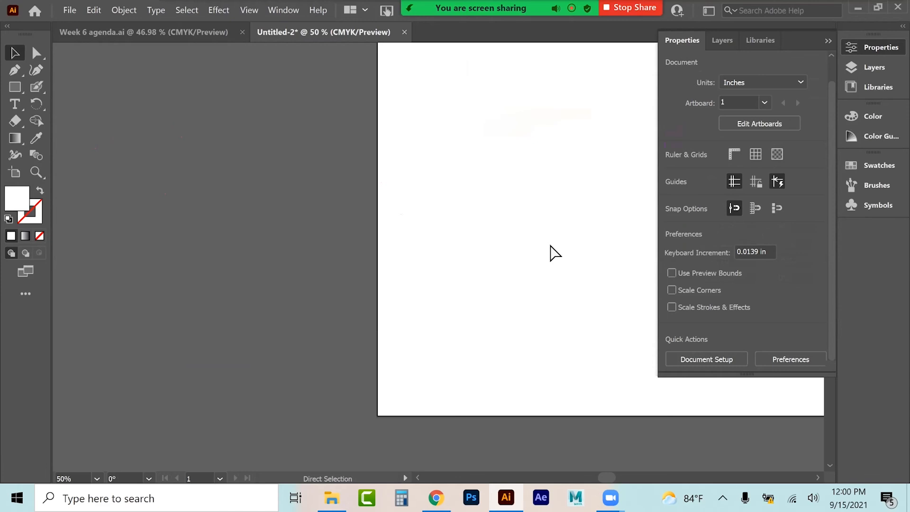
pyautogui.hotkey('ctrl', 'shift', 'z')
pyautogui.hotkey('ctrl', 'shift', 'z')
pyautogui.hotkey('ctrl', 'shift', 'z')
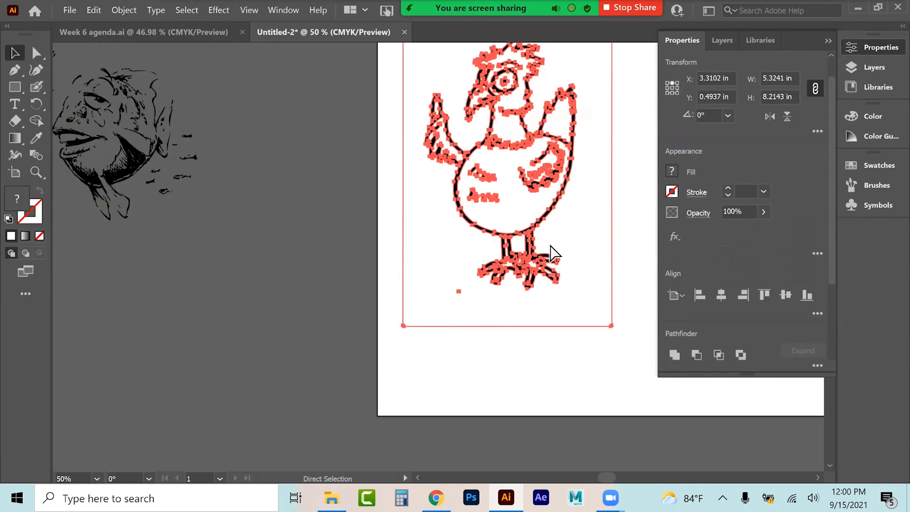
pyautogui.scroll(-3, 744, 213)
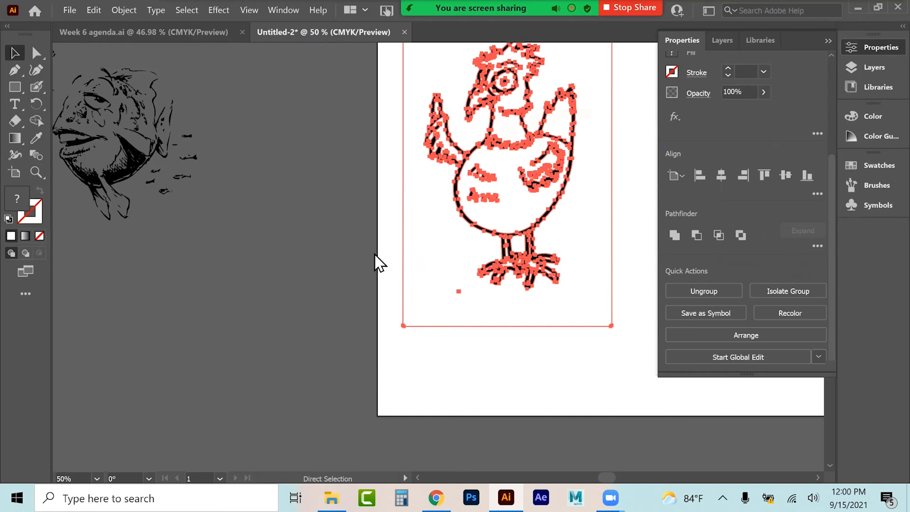
pyautogui.hotkey('ctrl', 'z')
# Step: Select and delete the leftover fish tracing fragments on the pasteboard
pyautogui.moveTo(265, 72); pyautogui.dragTo(12, 315)
pyautogui.press('Delete')
pyautogui.moveTo(64, 266); pyautogui.dragTo(161, 42)
pyautogui.press('Delete')
# Step: Move the chicken tracing beside the artboard and expand it into paths
pyautogui.moveTo(564, 239); pyautogui.dragTo(270, 261)
pyautogui.moveTo(831, 279); pyautogui.dragTo(831, 318)
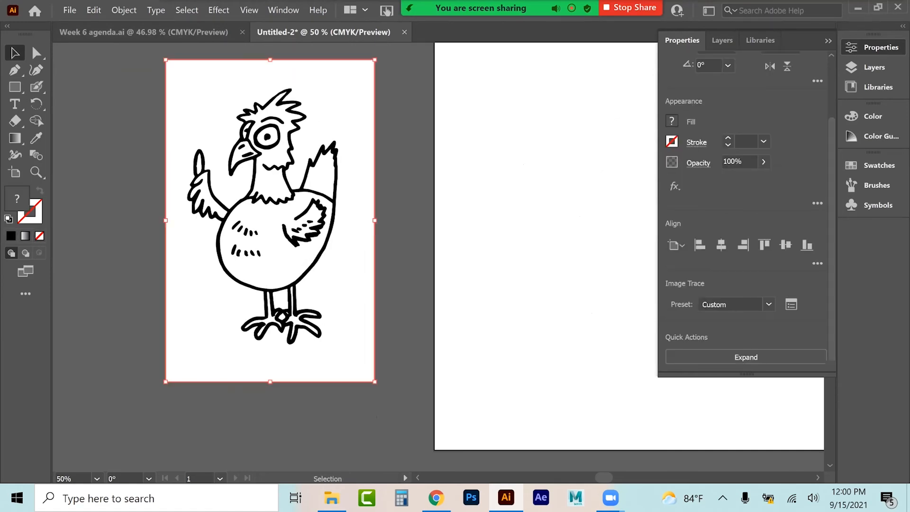
pyautogui.click(791, 304)
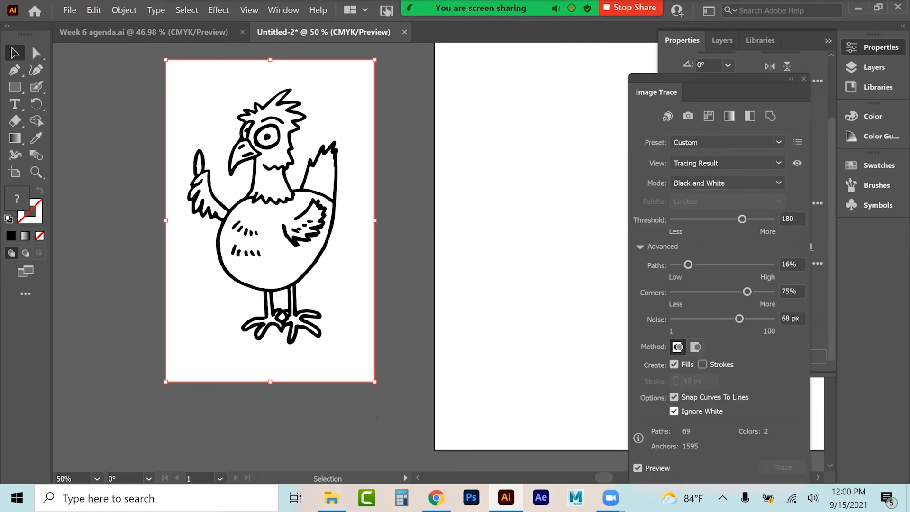
pyautogui.click(804, 78)
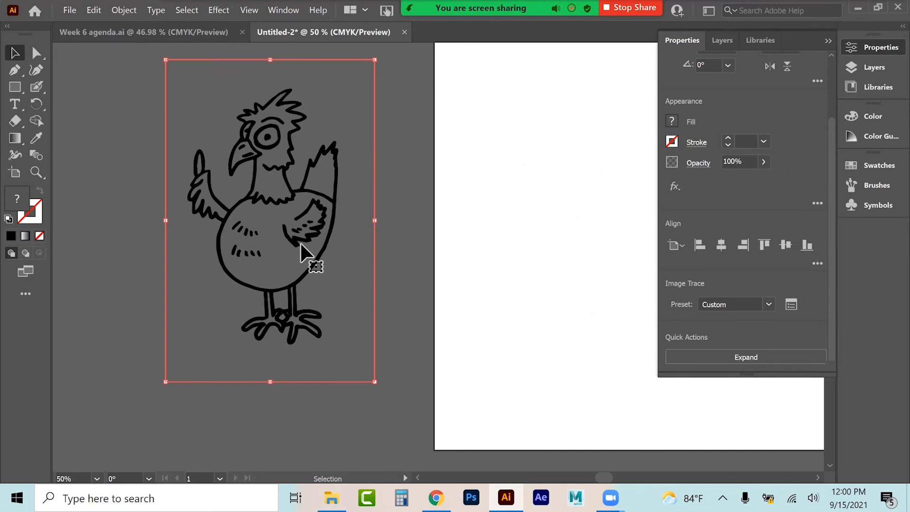
pyautogui.click(746, 357)
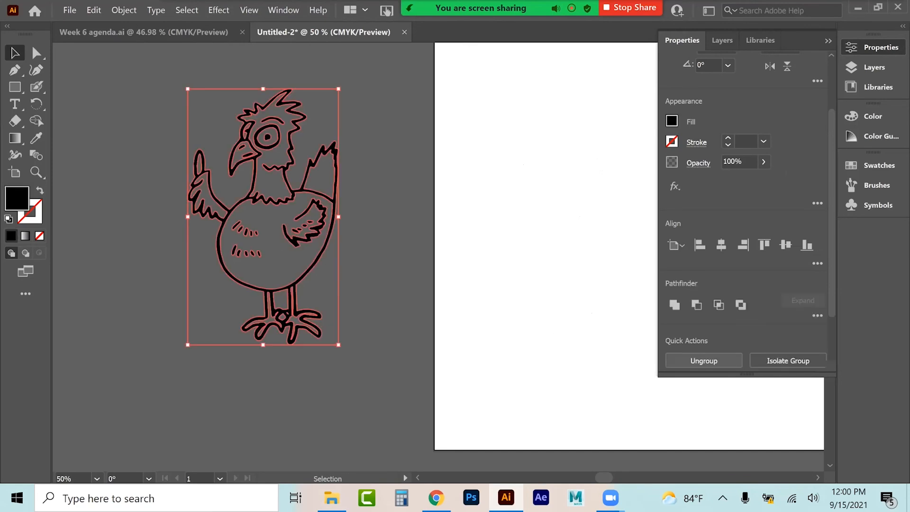
# Step: Select the whole expanded chicken and make it a compound path
pyautogui.click(386, 271)
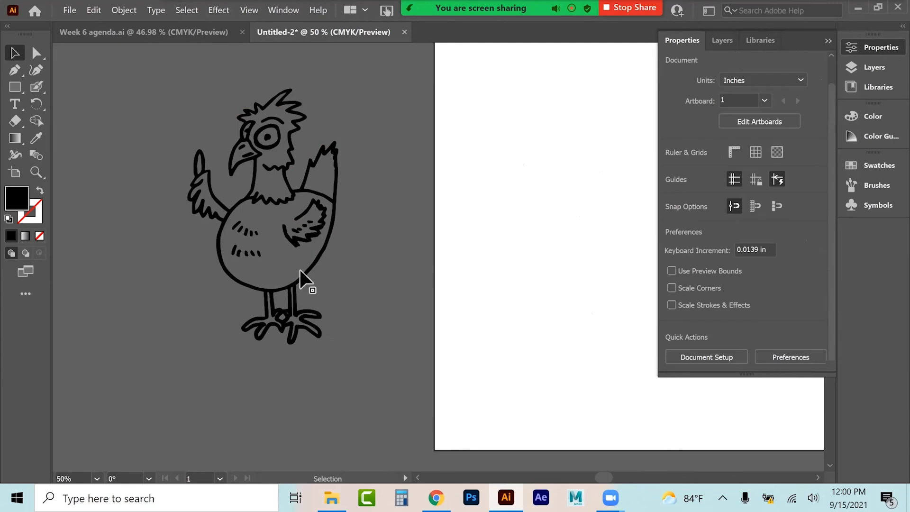
pyautogui.moveTo(134, 89); pyautogui.dragTo(321, 318)
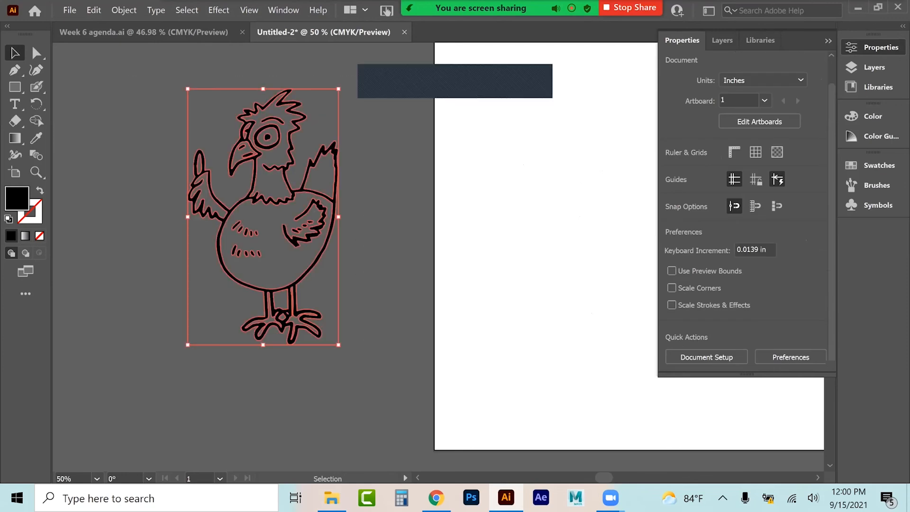
pyautogui.click(119, 9)
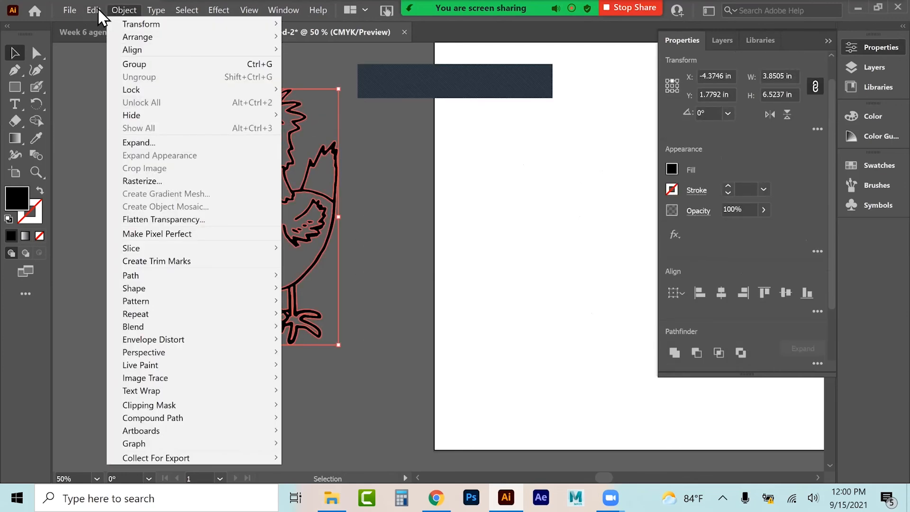
pyautogui.moveTo(97, 11)
pyautogui.moveTo(142, 221)
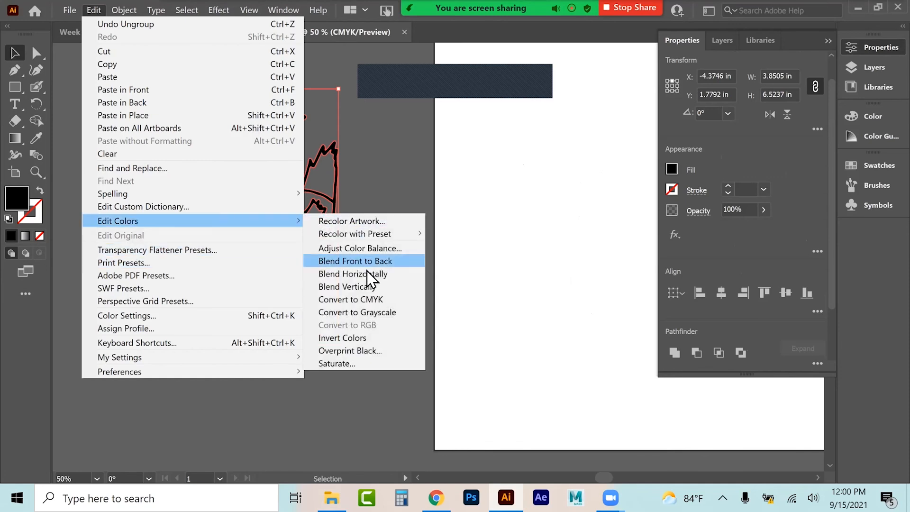
pyautogui.click(377, 299)
pyautogui.click(335, 284)
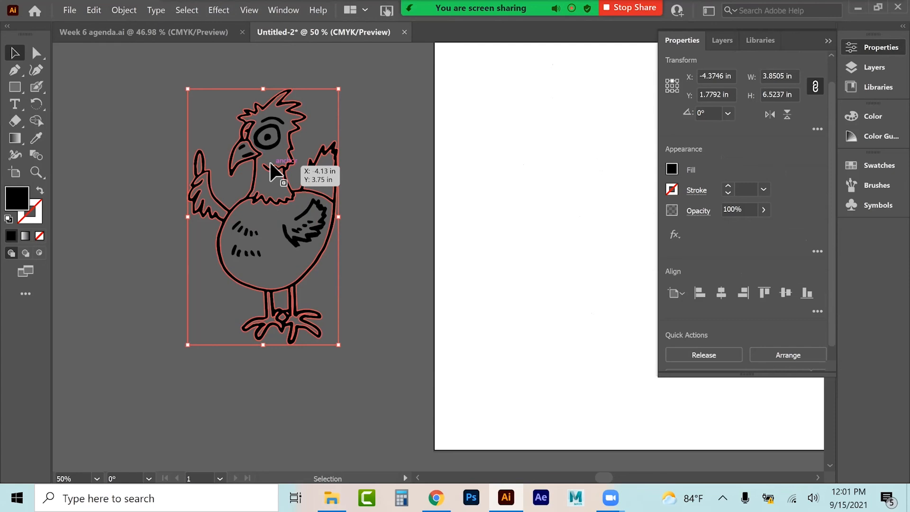
# Step: Release the chicken's compound path
pyautogui.rightClick(240, 205)
pyautogui.click(282, 281)
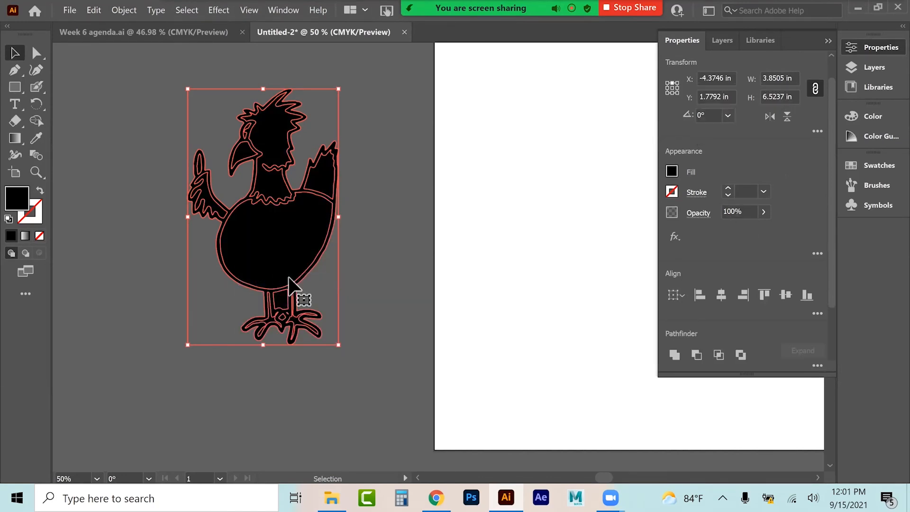
pyautogui.click(383, 277)
# Step: Fill the chicken's body with pink ed3268 in the Color Picker and undo the fill
pyautogui.click(286, 279)
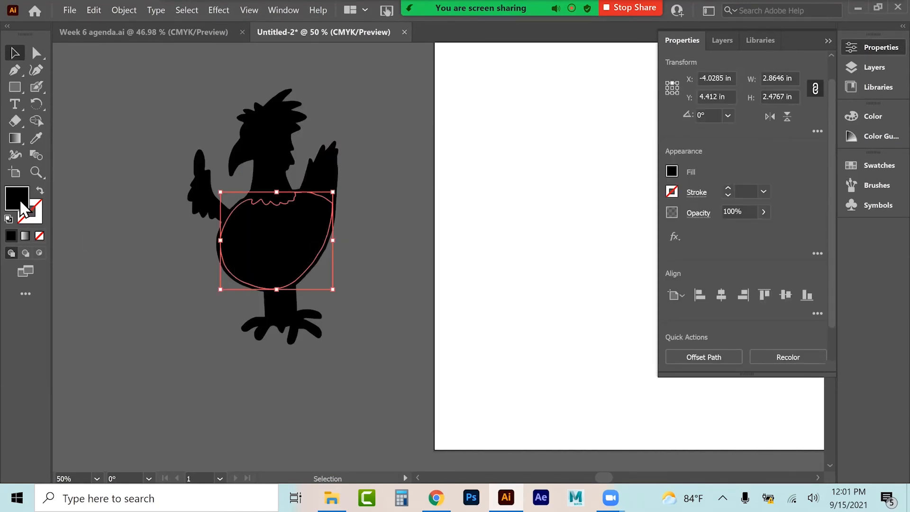
pyautogui.doubleClick(22, 207)
pyautogui.write('ed3268')
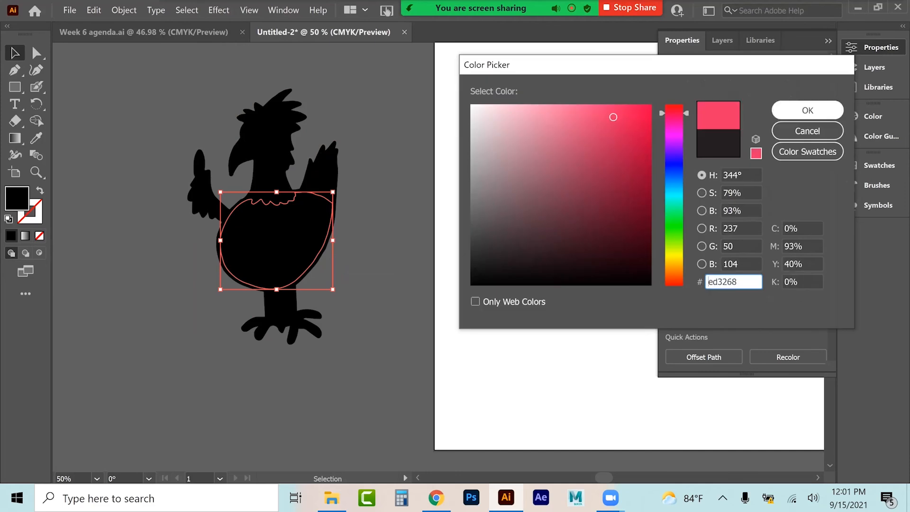
pyautogui.press('Return')
pyautogui.click(425, 251)
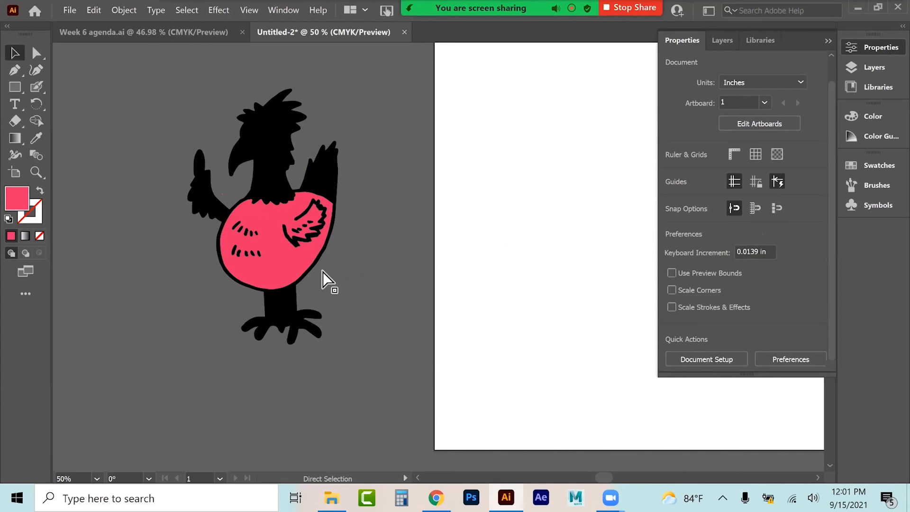
pyautogui.hotkey('ctrl', 'z')
# Step: Drag a wing piece onto the artboard and undo back to the compound chicken path
pyautogui.click(317, 318)
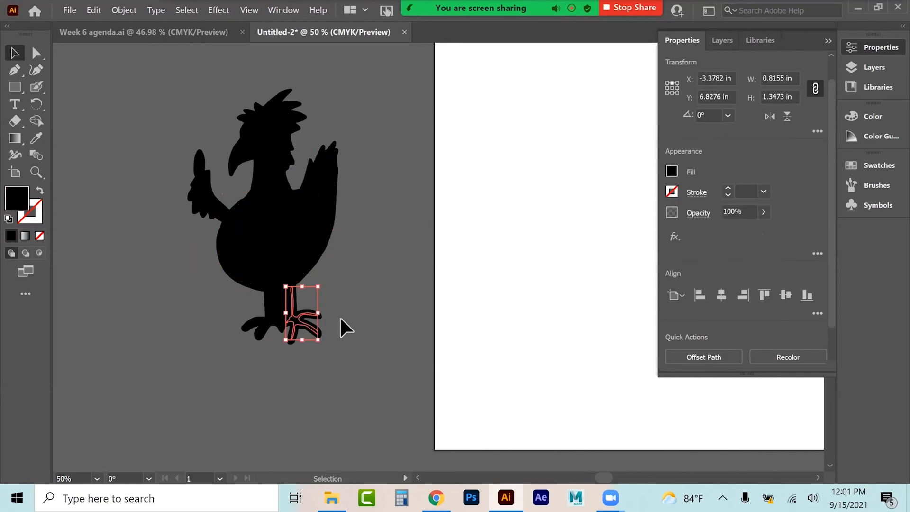
pyautogui.keyDown('shift'); pyautogui.click(303, 323); pyautogui.keyUp('shift')
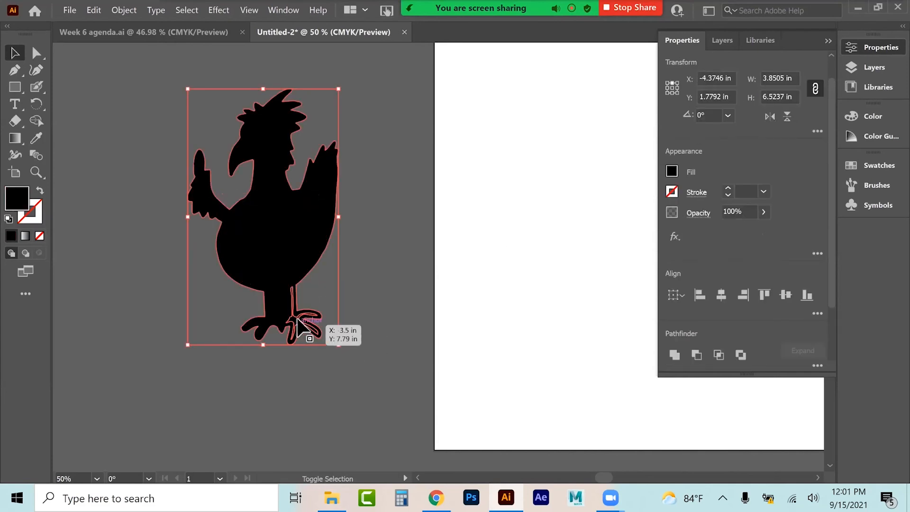
pyautogui.moveTo(328, 241); pyautogui.dragTo(478, 226)
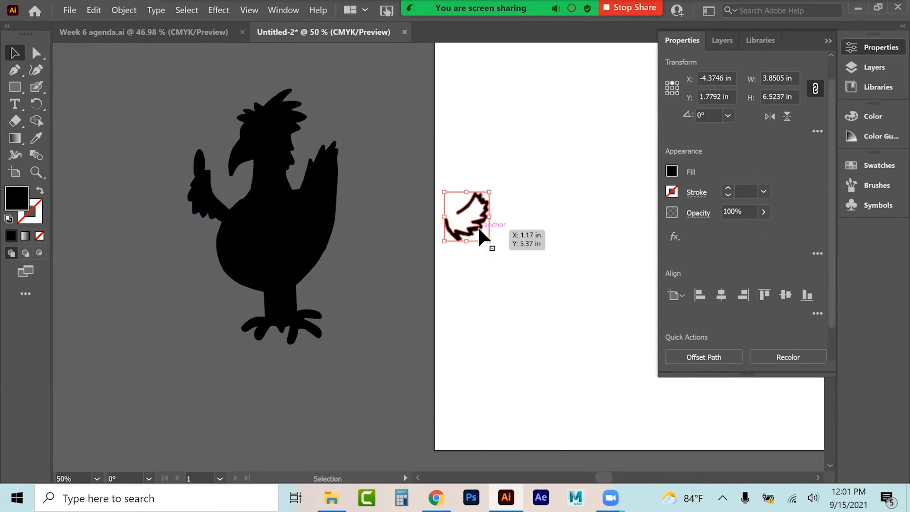
pyautogui.hotkey('ctrl', 'z')
pyautogui.hotkey('ctrl', 'z')
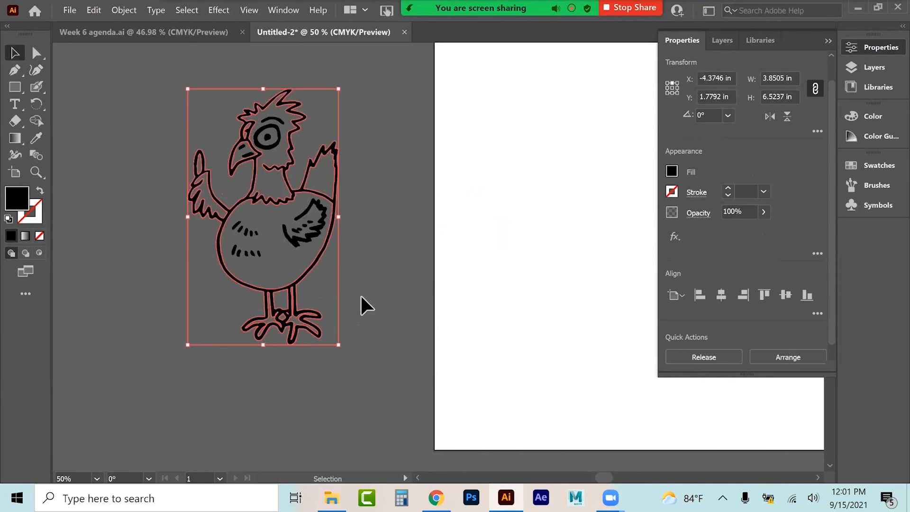
# Step: Release the chicken's compound path again into separate filled shapes
pyautogui.rightClick(310, 268)
pyautogui.click(337, 343)
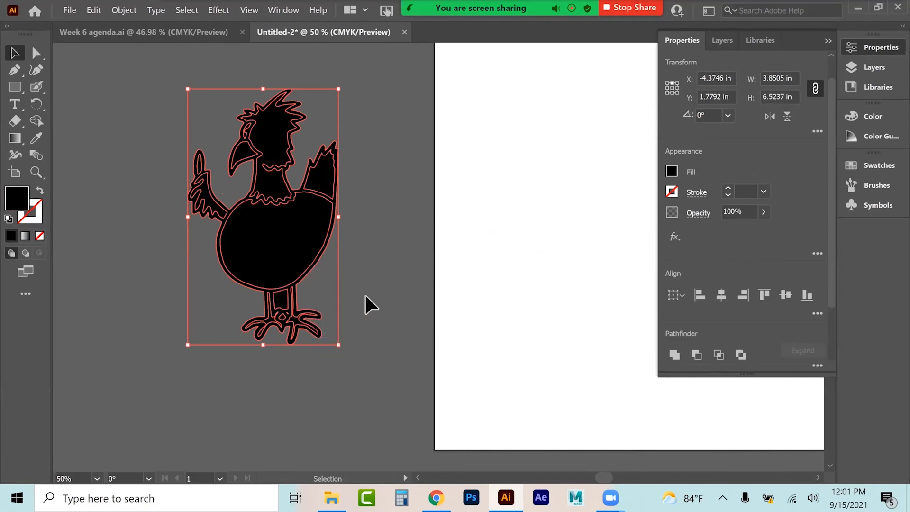
pyautogui.click(353, 261)
pyautogui.click(324, 260)
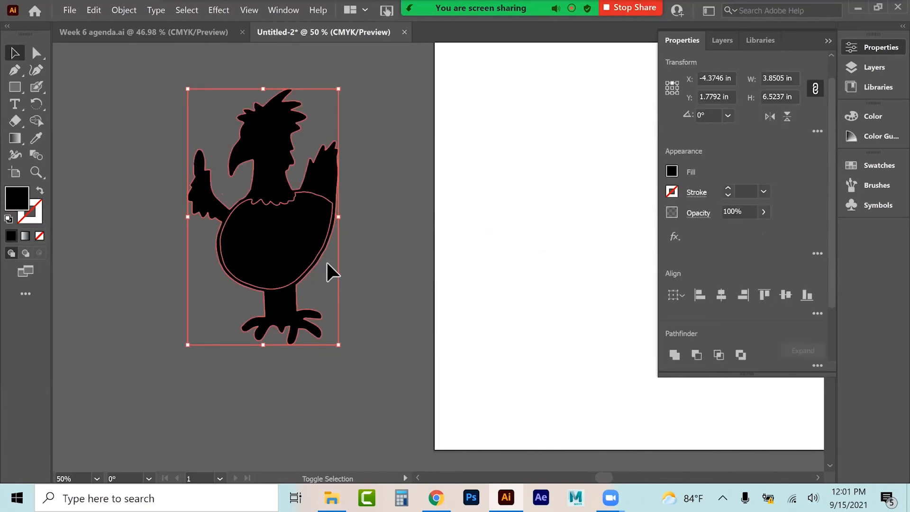
# Step: Move the black chicken silhouette onto the artboard and drag its body shape out beside it
pyautogui.keyDown('shift'); pyautogui.click(281, 232); pyautogui.keyUp('shift')
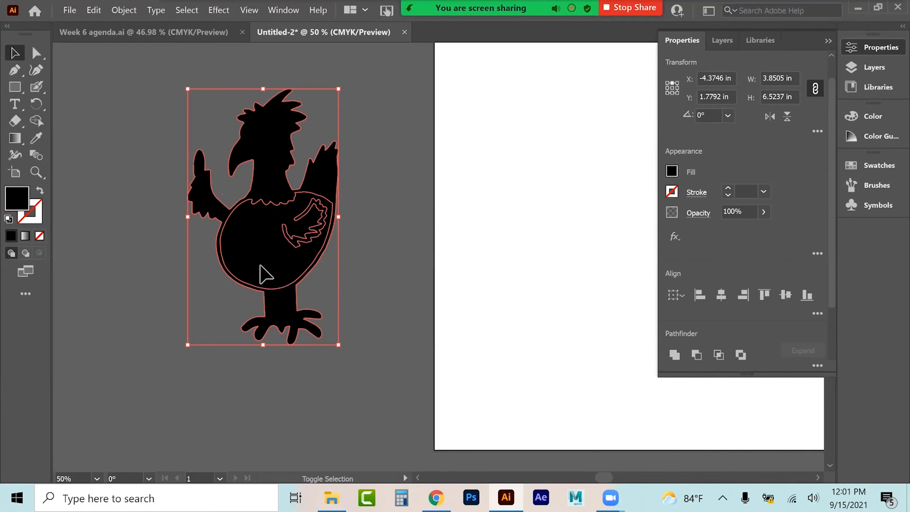
pyautogui.keyDown('shift'); pyautogui.click(291, 275); pyautogui.keyUp('shift')
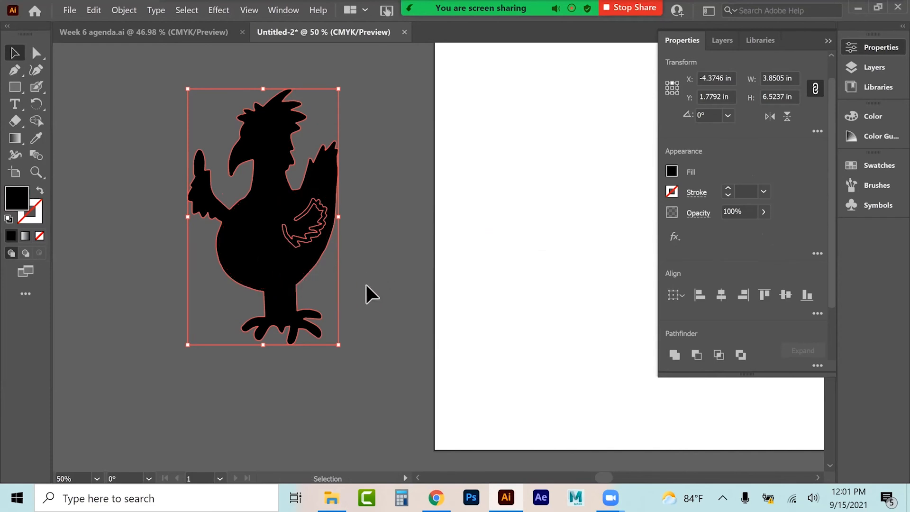
pyautogui.keyDown('shift'); pyautogui.click(313, 244); pyautogui.keyUp('shift')
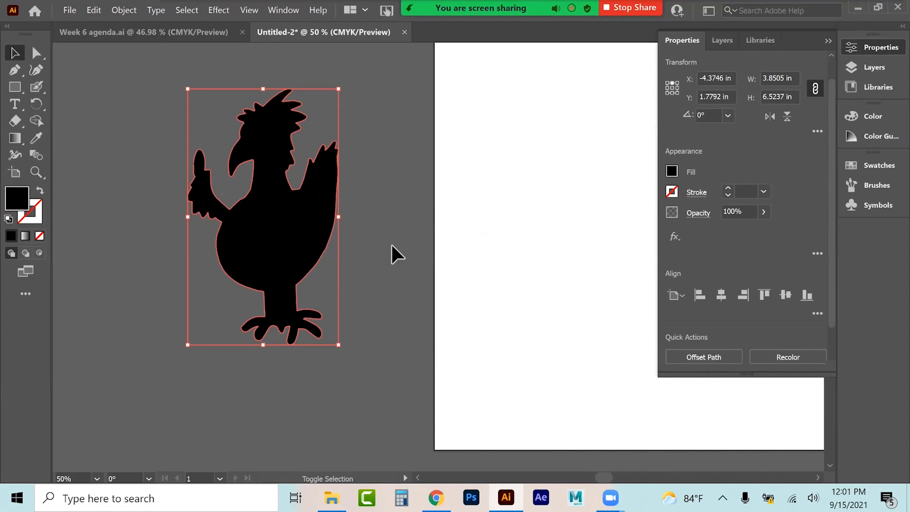
pyautogui.moveTo(340, 269); pyautogui.dragTo(552, 260)
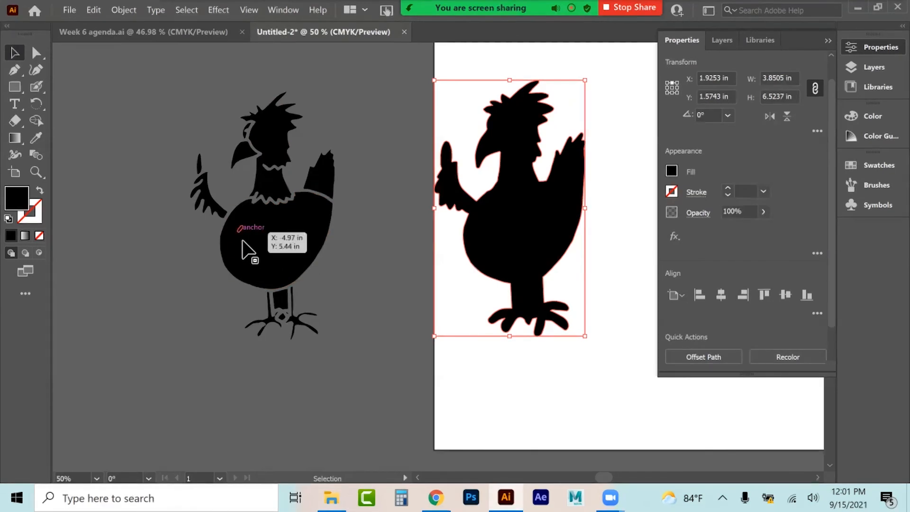
pyautogui.click(284, 272)
pyautogui.moveTo(284, 272); pyautogui.dragTo(422, 313)
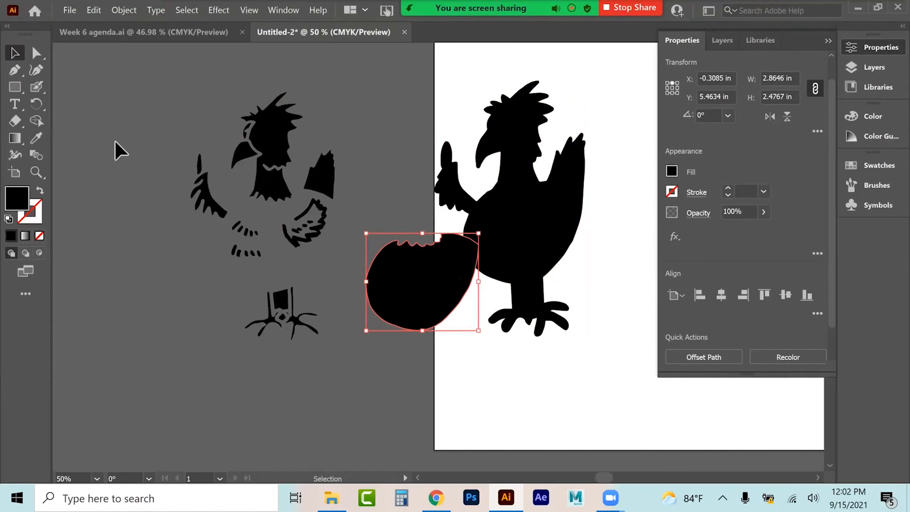
# Step: Select all the chicken artwork and delete it
pyautogui.hotkey('ctrl', 'a')
pyautogui.press('Delete')
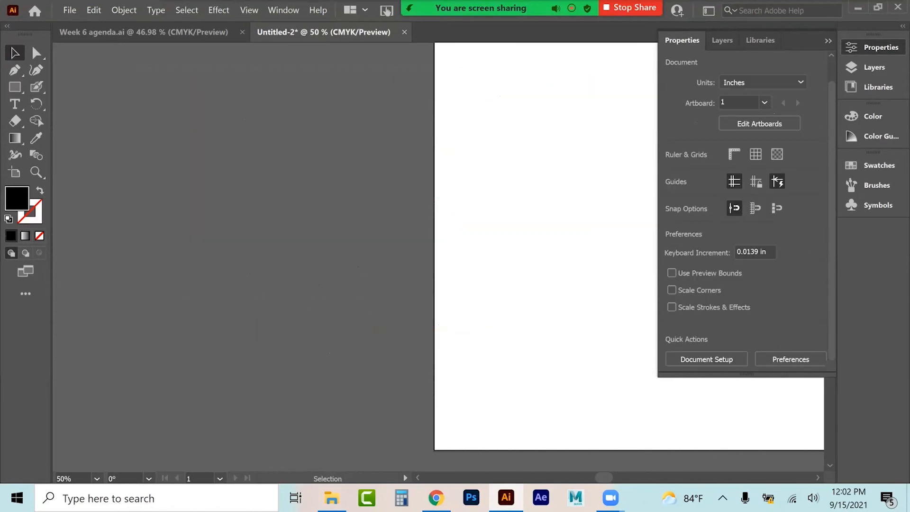
# Step: Place the kitten image on the artboard, dragging it out to nearly fill the page
pyautogui.click(828, 41)
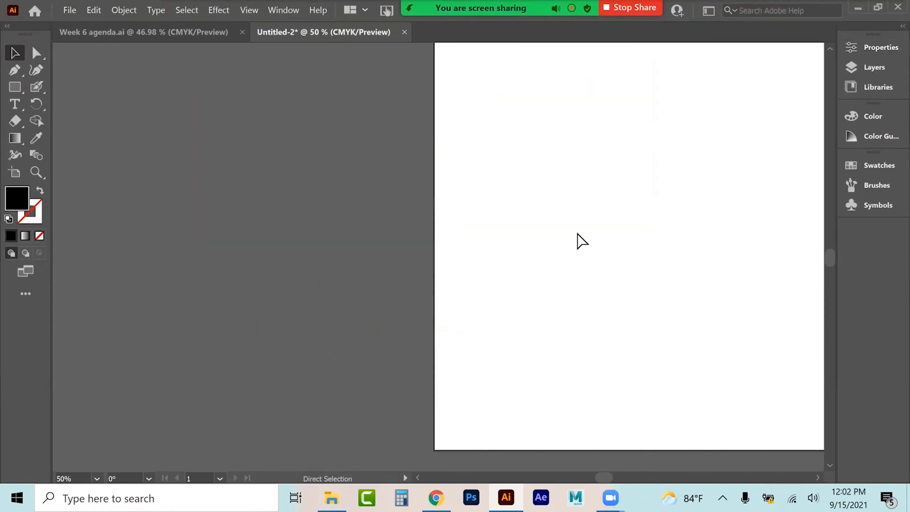
pyautogui.hotkey('ctrl', '-')
pyautogui.hotkey('ctrl', '0')
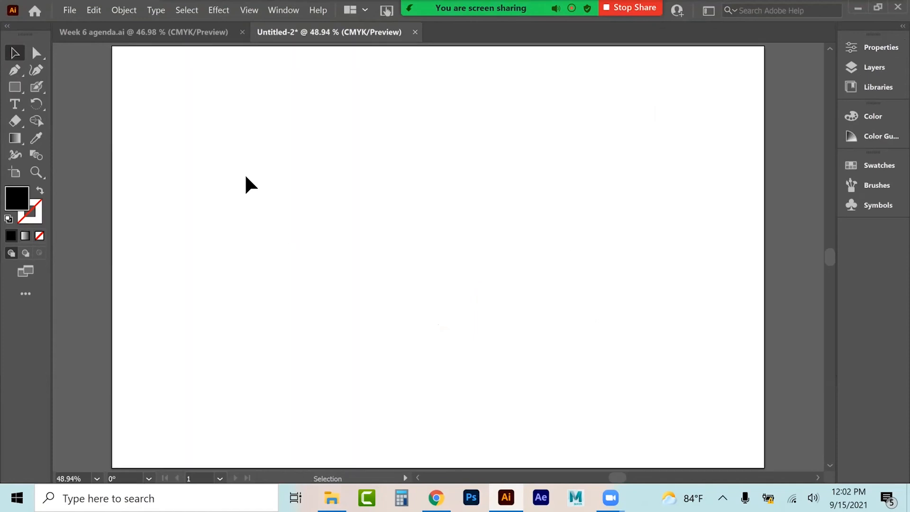
pyautogui.click(70, 10)
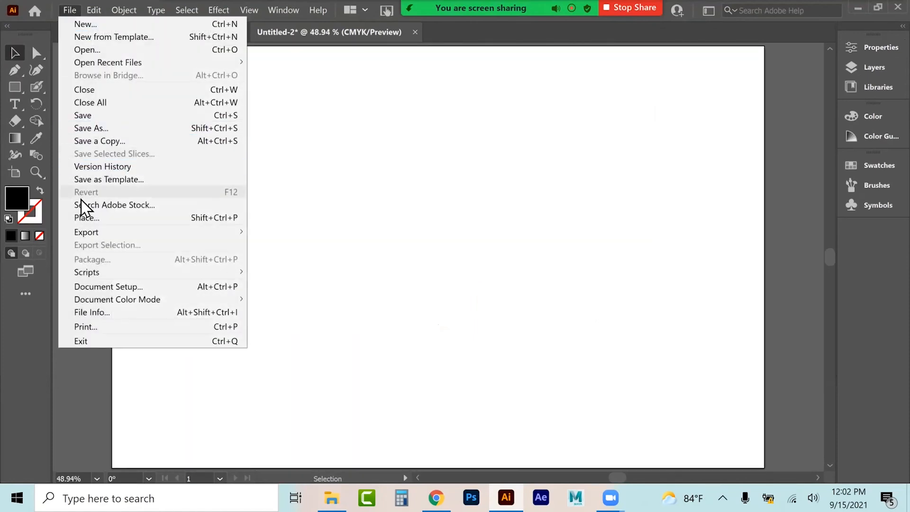
pyautogui.click(87, 218)
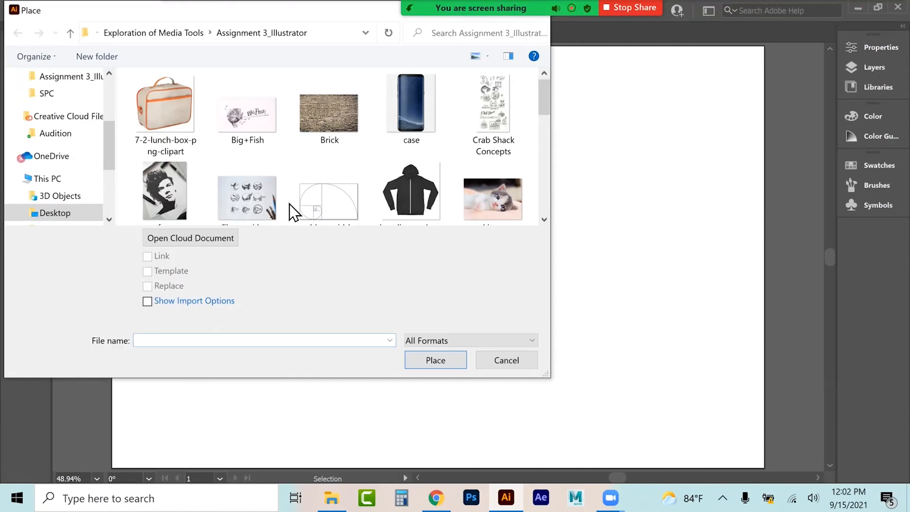
pyautogui.click(504, 209)
pyautogui.press('Return')
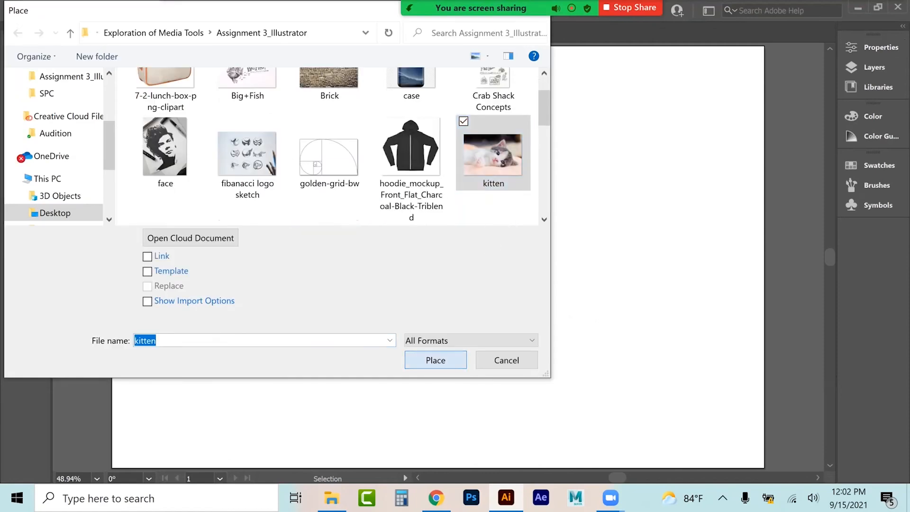
pyautogui.click(160, 74)
pyautogui.moveTo(330, 193); pyautogui.dragTo(716, 421)
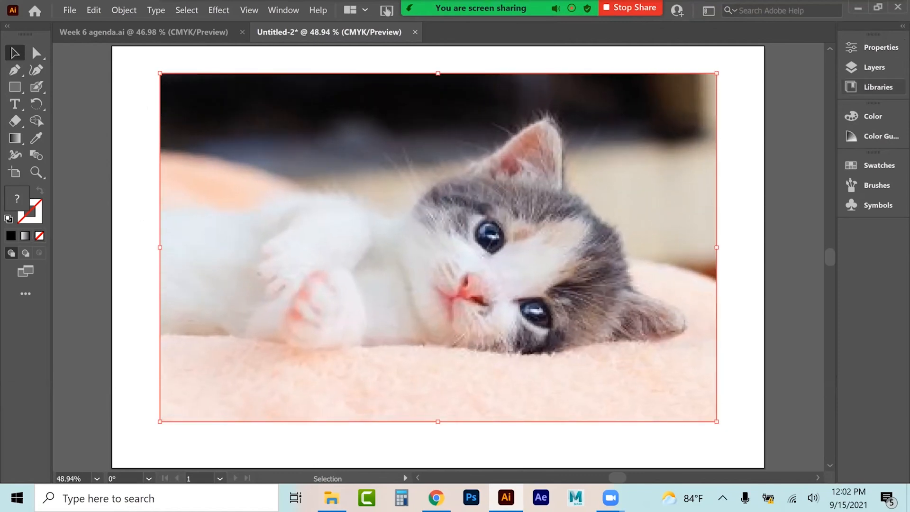
# Step: Image Trace the kitten photo with the Low Fidelity Photo preset
pyautogui.click(880, 47)
pyautogui.moveTo(832, 161); pyautogui.dragTo(832, 216)
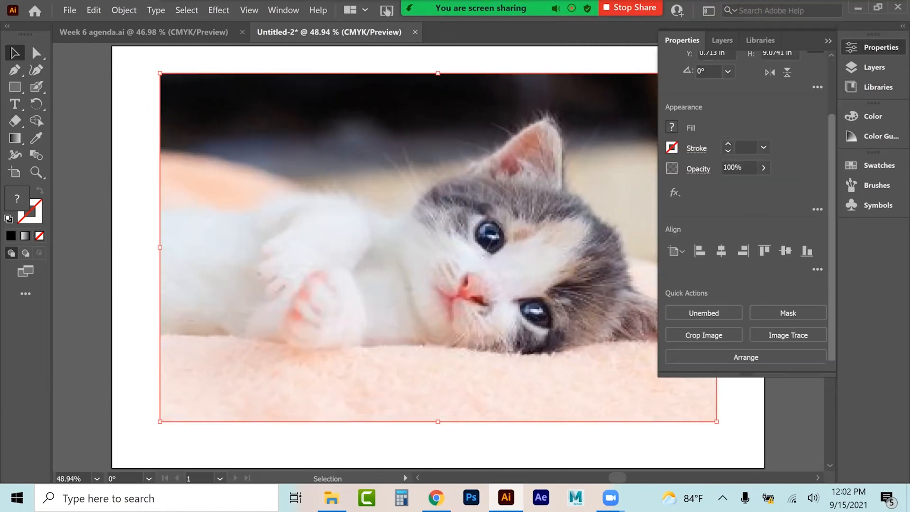
pyautogui.click(787, 335)
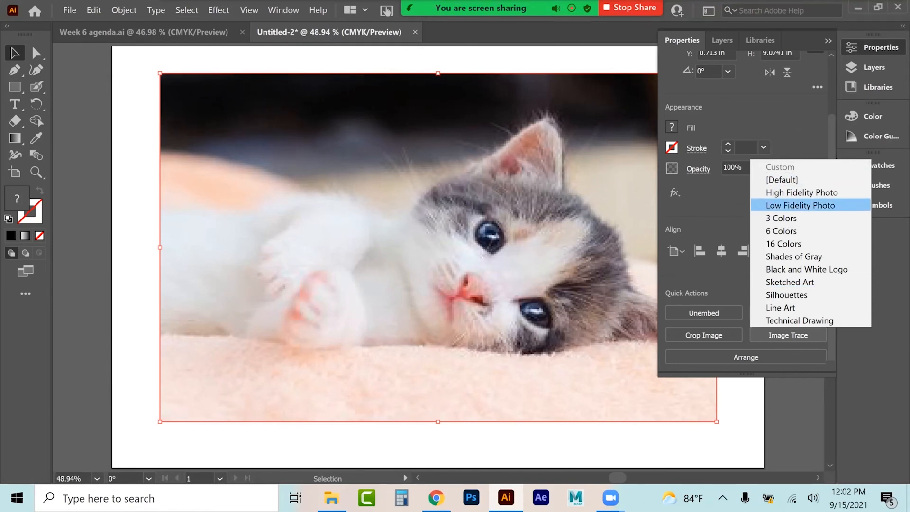
pyautogui.click(800, 204)
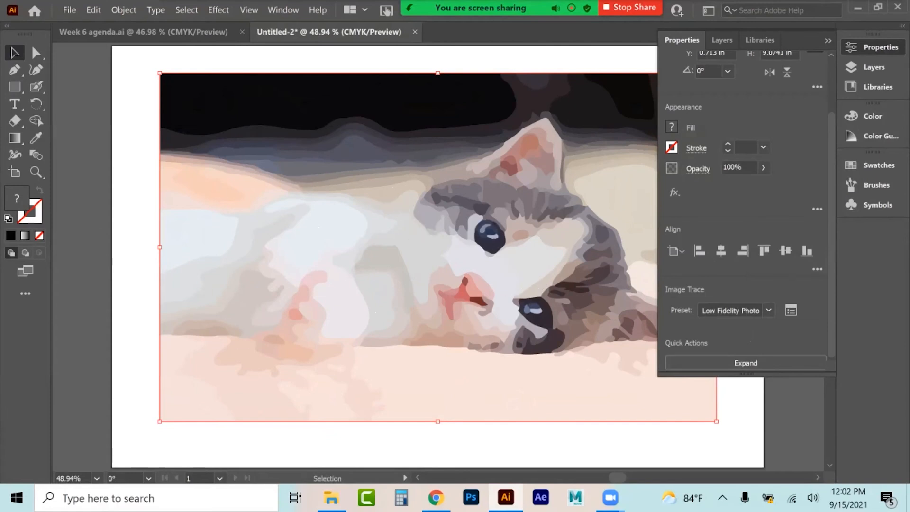
# Step: Try the 6 Colors, 16 Colors and High Fidelity Photo trace presets on the kitten photo
pyautogui.click(768, 310)
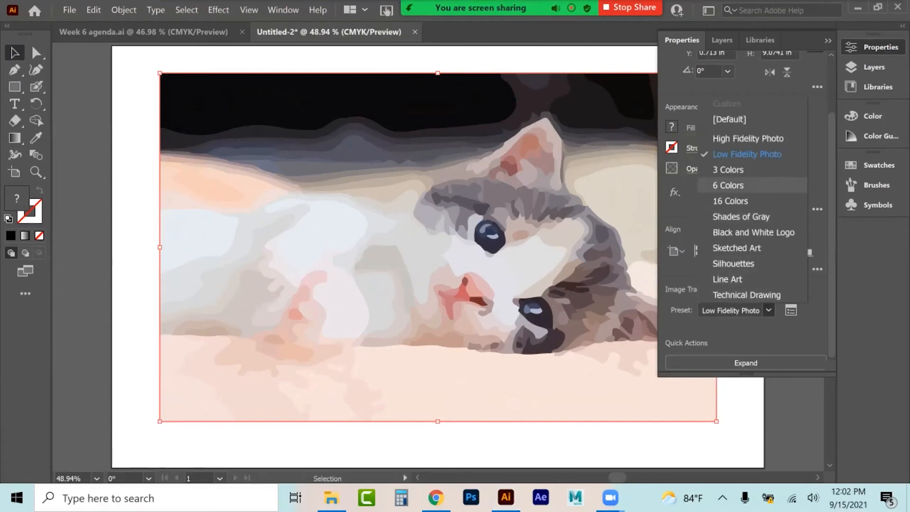
pyautogui.click(732, 185)
pyautogui.click(769, 311)
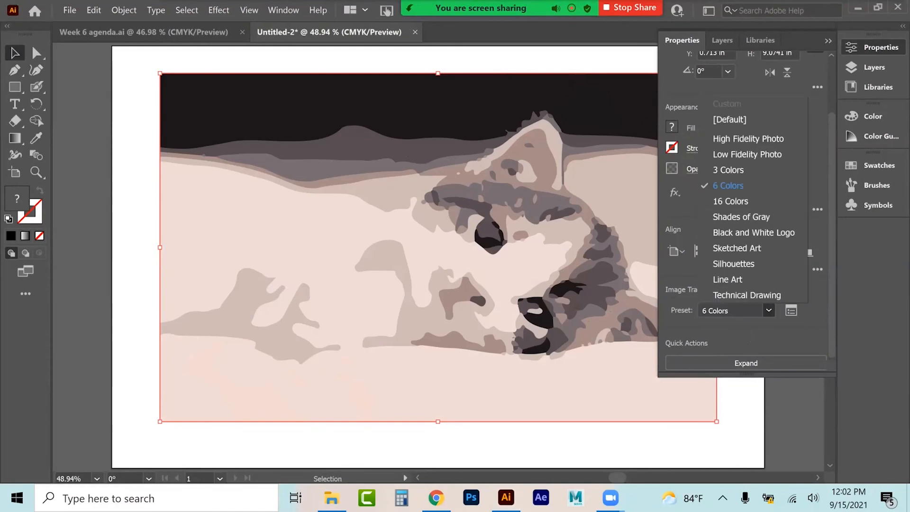
pyautogui.click(732, 201)
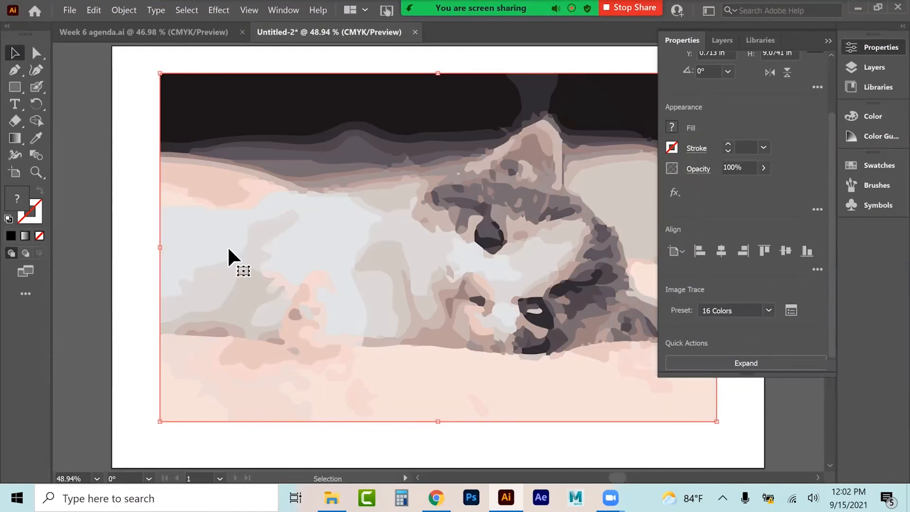
pyautogui.click(768, 310)
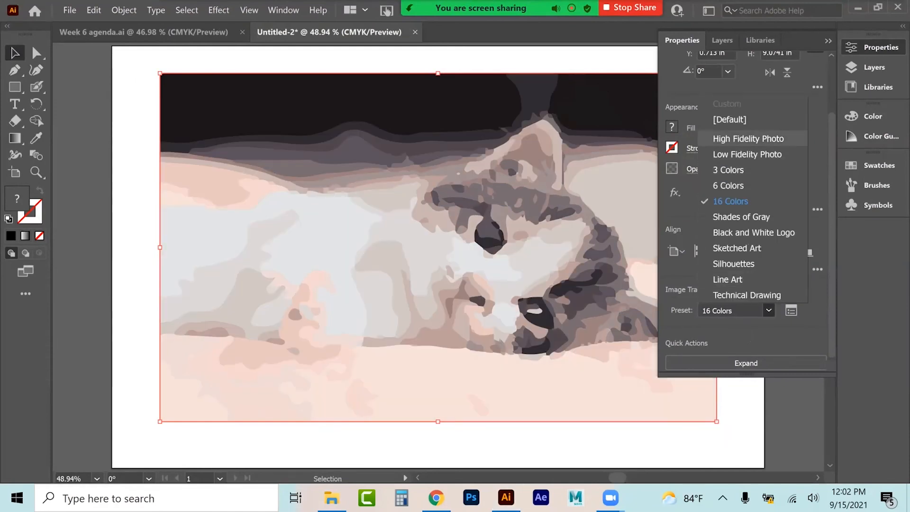
pyautogui.click(748, 138)
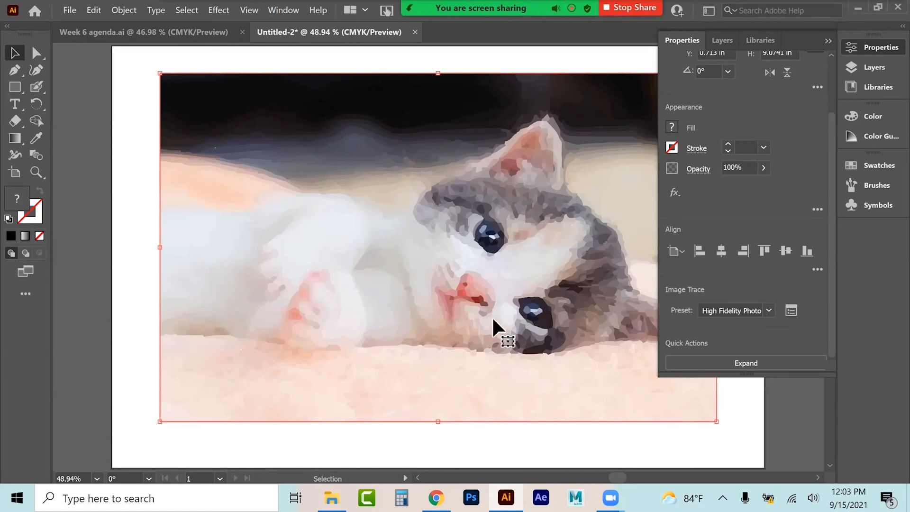
# Step: Switch the kitten trace to the Silhouettes preset, then Line Art, and expand the tracing
pyautogui.click(768, 311)
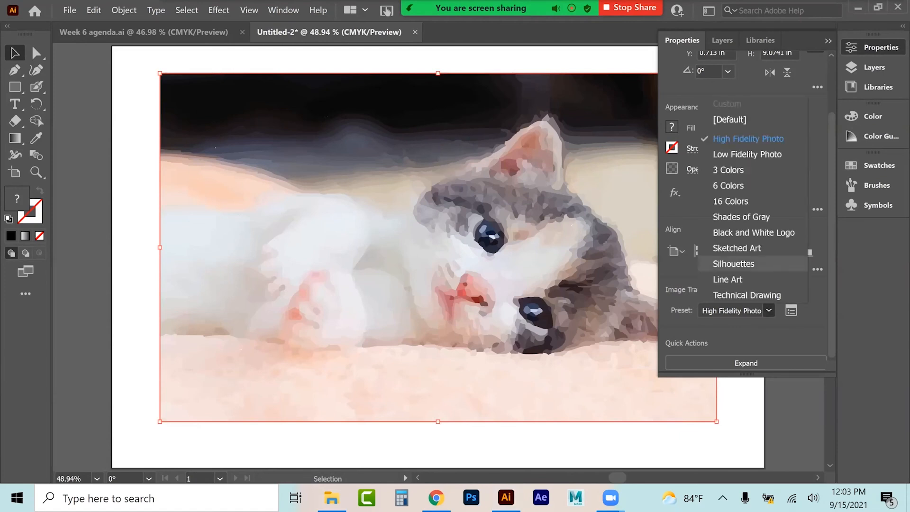
pyautogui.click(733, 264)
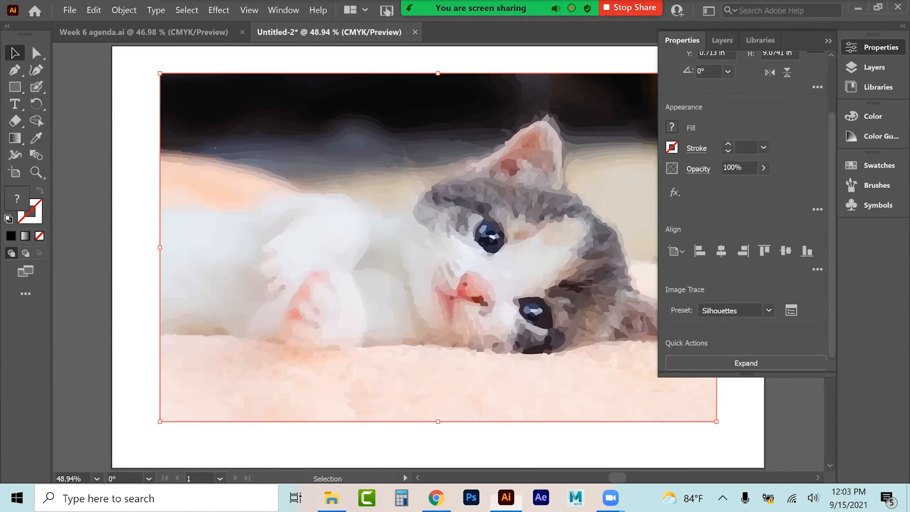
pyautogui.click(769, 310)
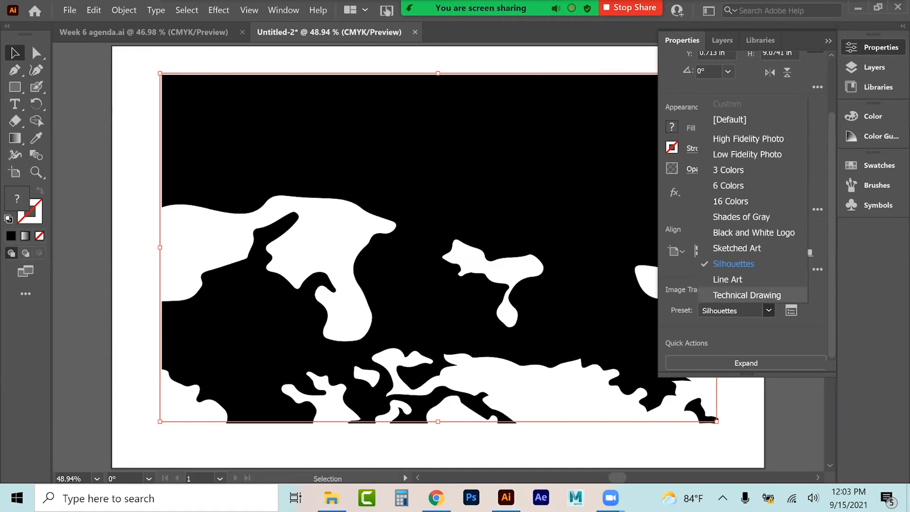
pyautogui.click(749, 279)
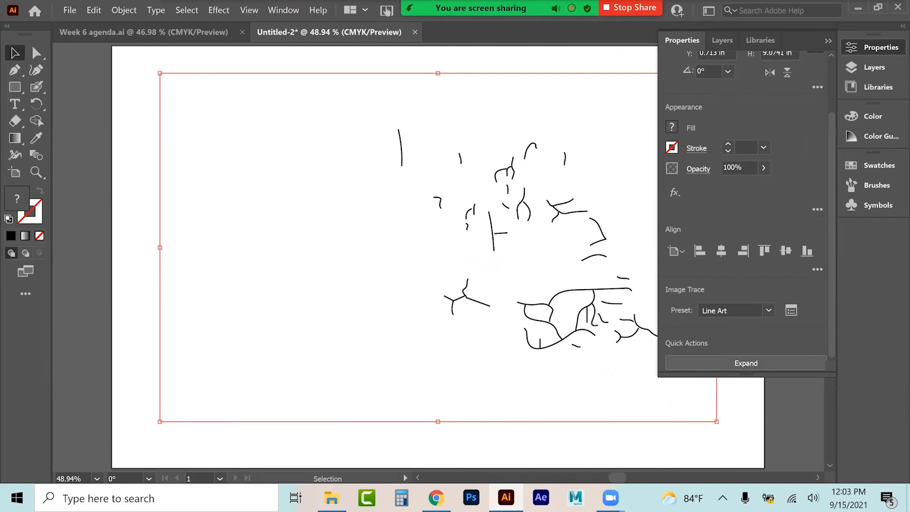
pyautogui.click(746, 363)
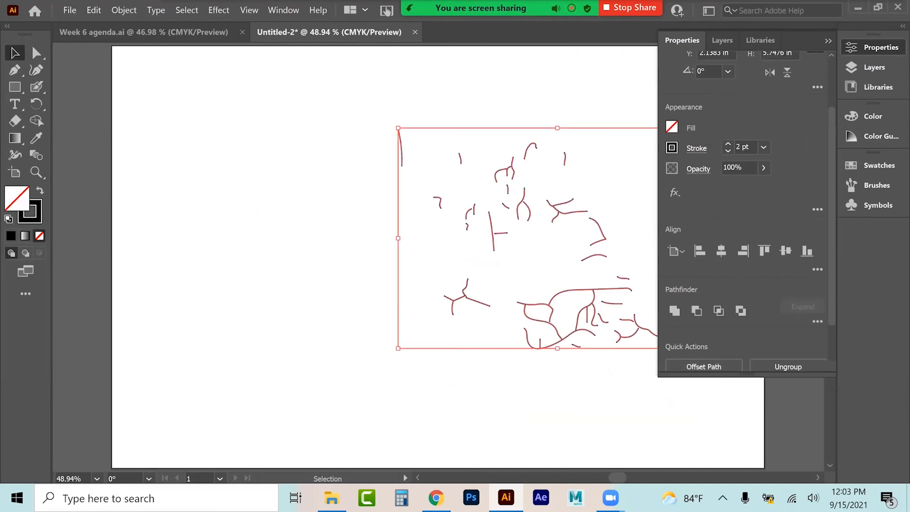
# Step: Select the expanded kitten line art and delete it
pyautogui.click(578, 312)
pyautogui.click(579, 313)
pyautogui.press('Delete')
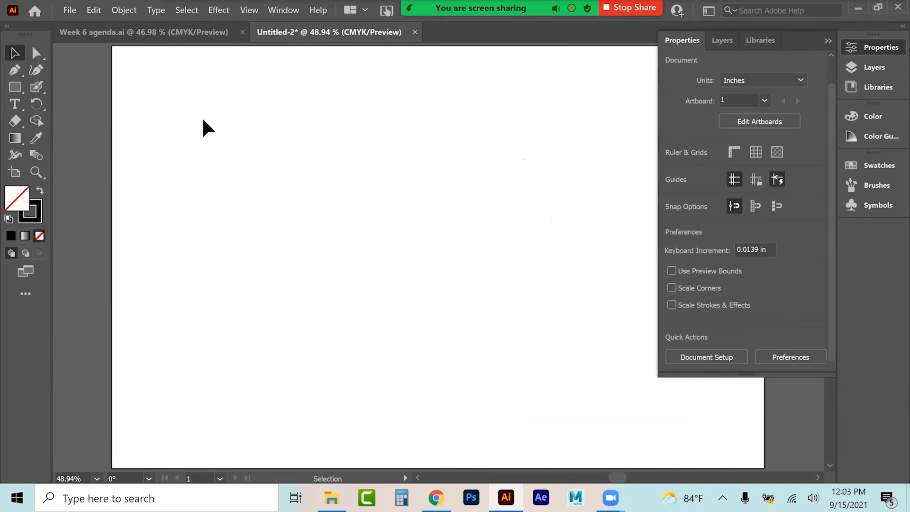
# Step: Place the face image on the artboard
pyautogui.click(70, 10)
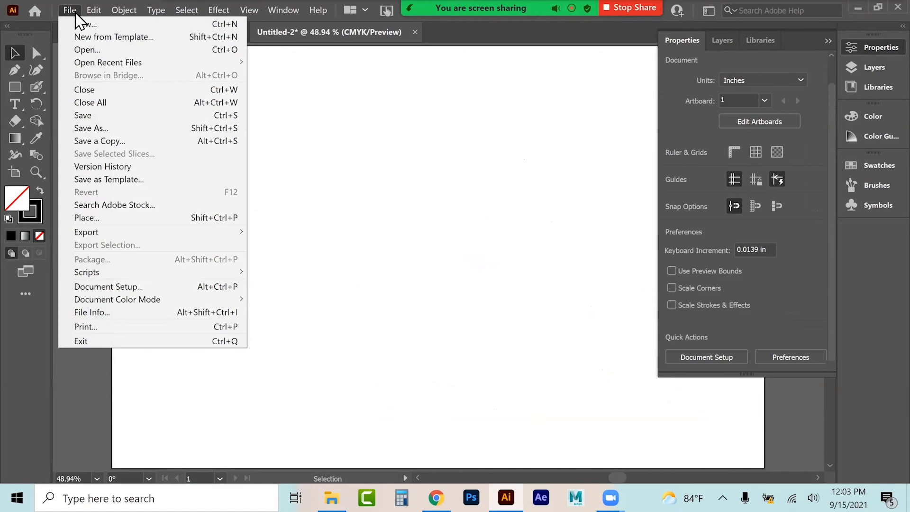
pyautogui.click(87, 219)
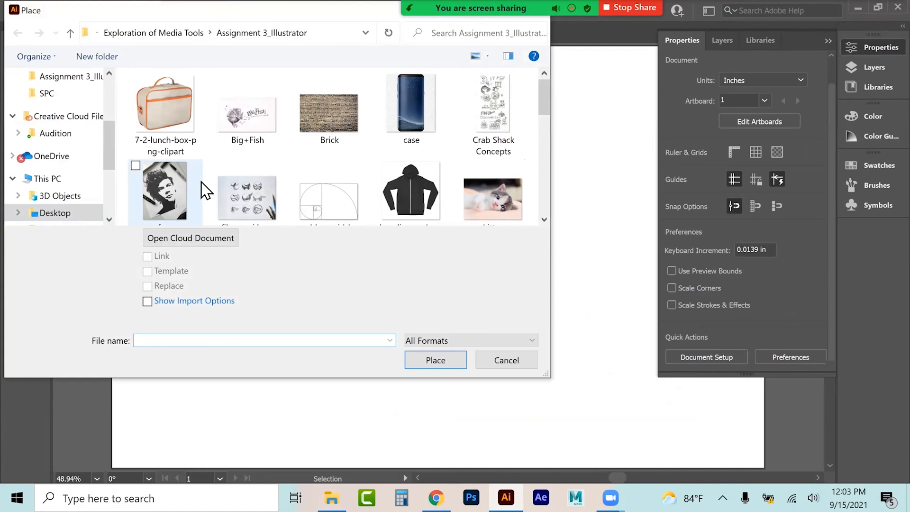
pyautogui.click(181, 202)
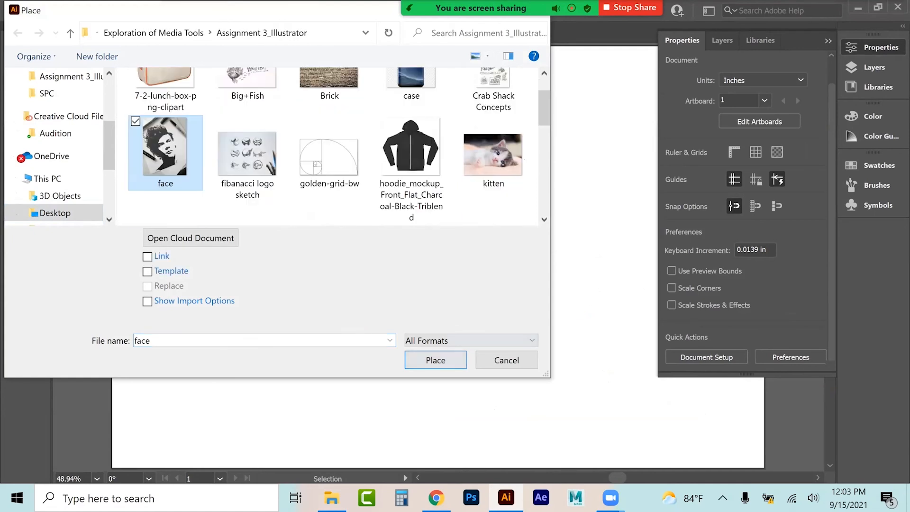
pyautogui.press('Return')
pyautogui.click(215, 80)
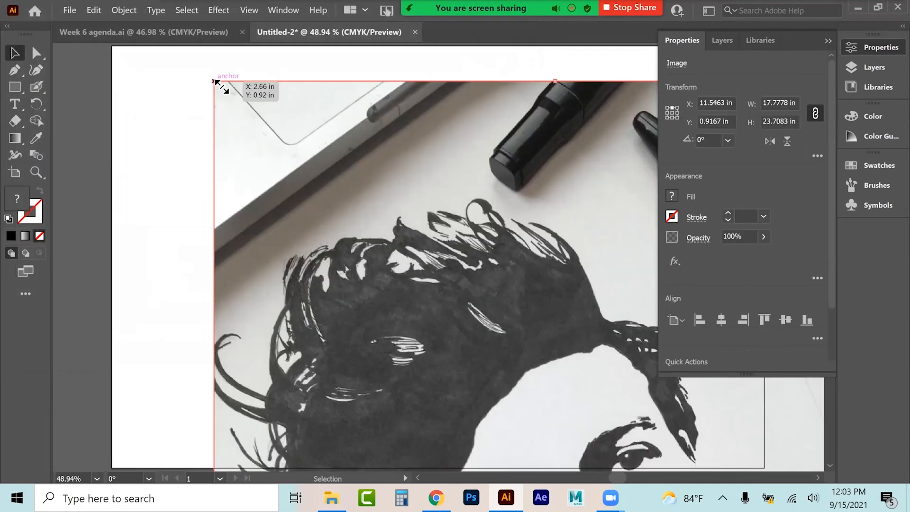
# Step: Scale the face photo down to about 6.4 by 8.6 in and position it on the artboard
pyautogui.hotkey('ctrl', '-')
pyautogui.hotkey('ctrl', '-')
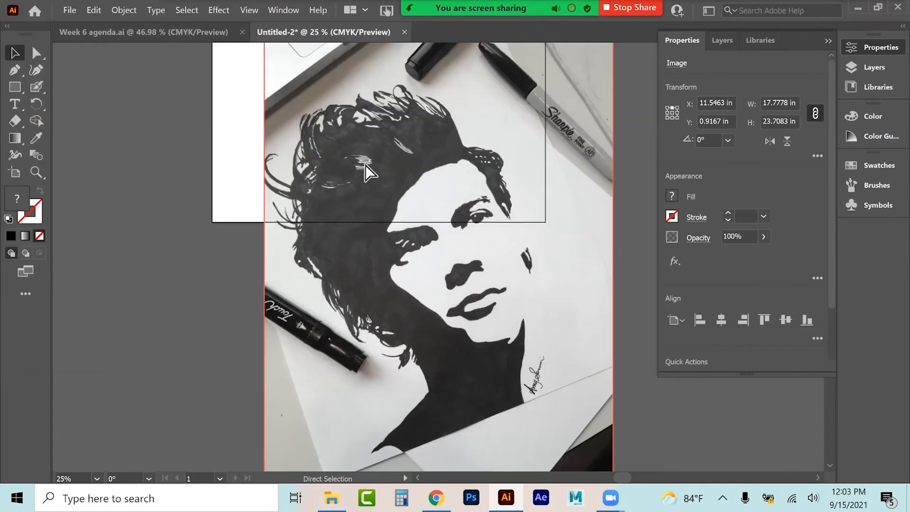
pyautogui.moveTo(413, 223); pyautogui.dragTo(392, 175)
pyautogui.moveTo(573, 433); pyautogui.dragTo(372, 93)
pyautogui.scroll(3, 410, 248)
pyautogui.moveTo(314, 208); pyautogui.dragTo(320, 233)
pyautogui.hotkey('ctrl', '=')
pyautogui.hotkey('ctrl', '=')
pyautogui.hotkey('ctrl', '=')
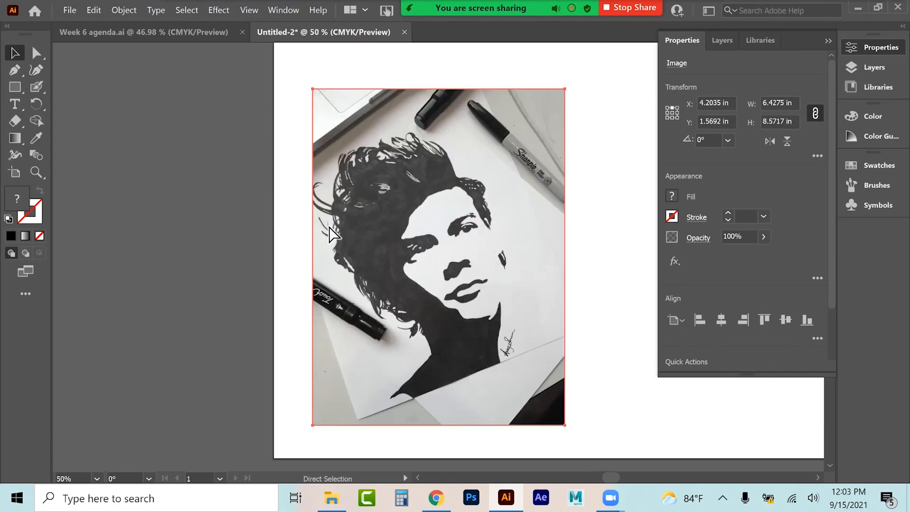
pyautogui.scroll(-3, 747, 213)
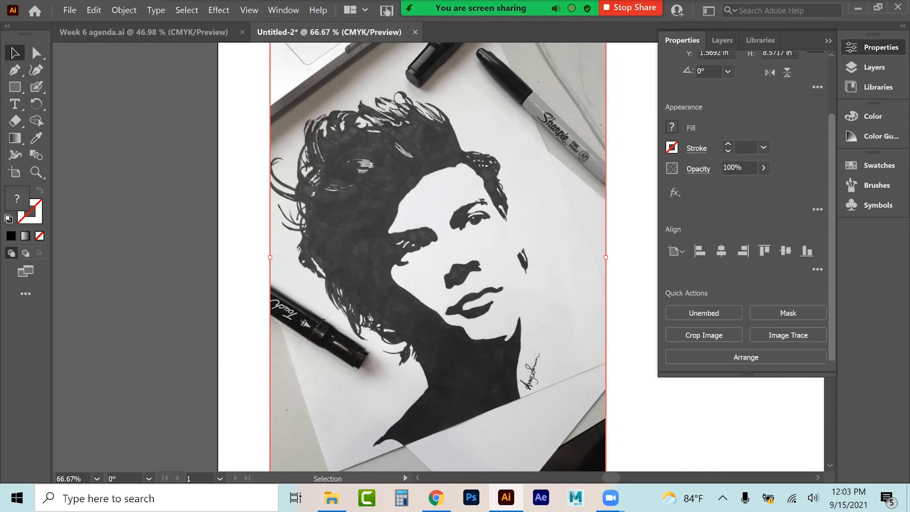
# Step: Image Trace the face photo with the Black and White Logo preset and enable Ignore White
pyautogui.click(788, 335)
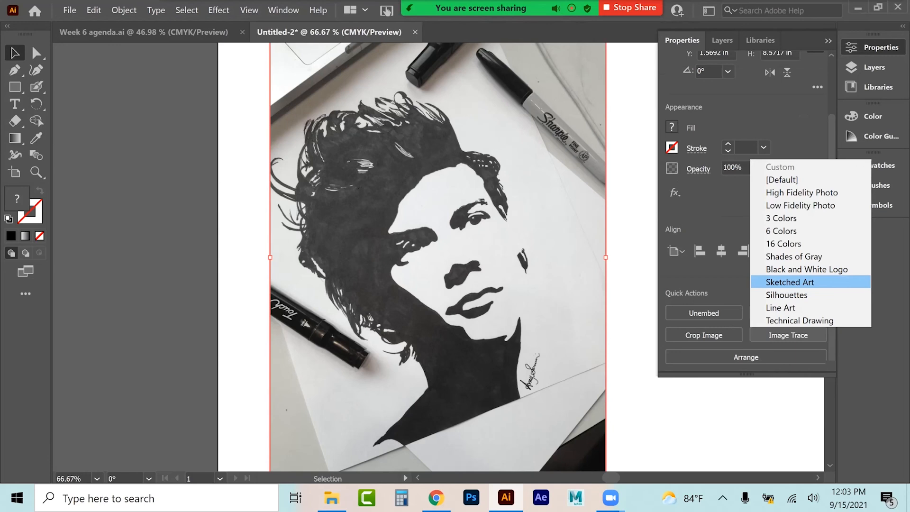
pyautogui.click(805, 269)
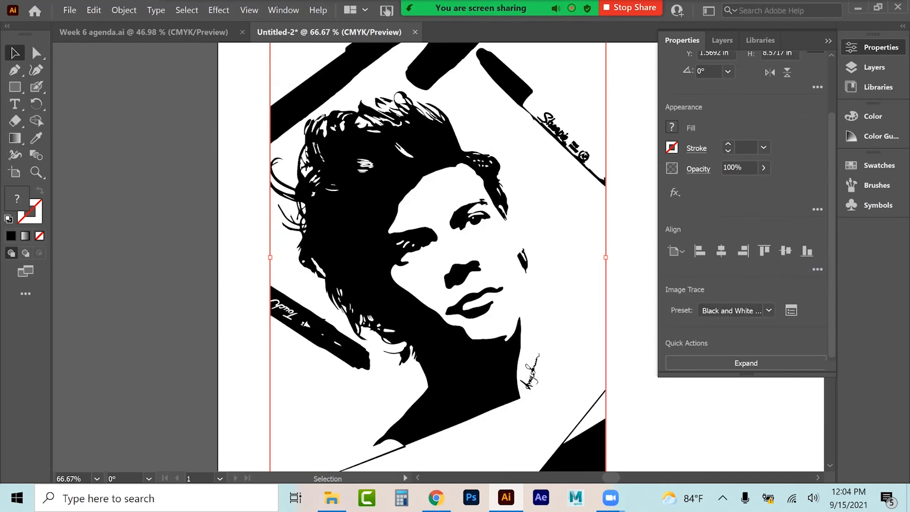
pyautogui.click(791, 310)
pyautogui.click(674, 412)
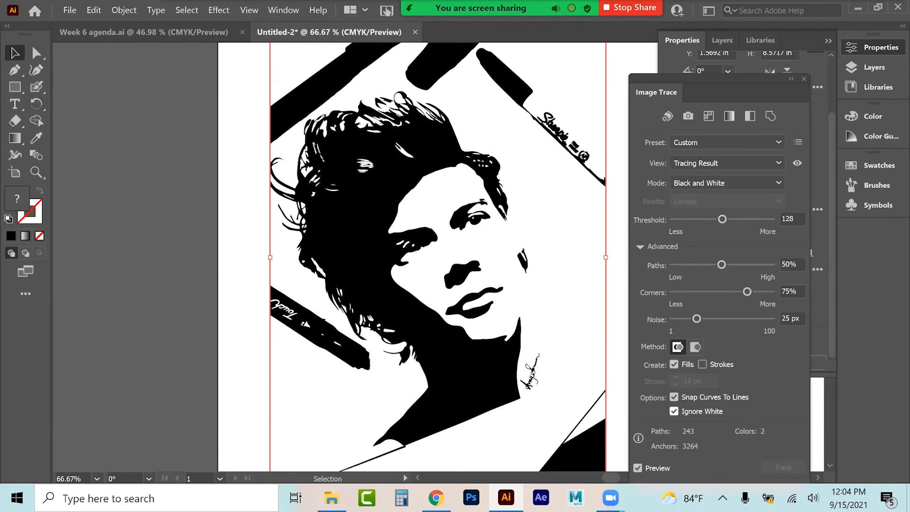
pyautogui.click(804, 79)
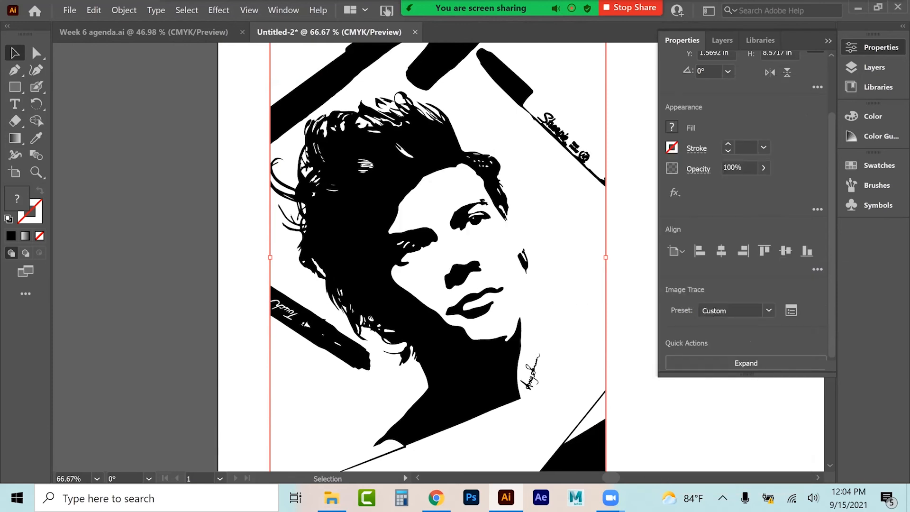
# Step: Expand the face tracing and delete the marker shape in the top corner
pyautogui.click(746, 363)
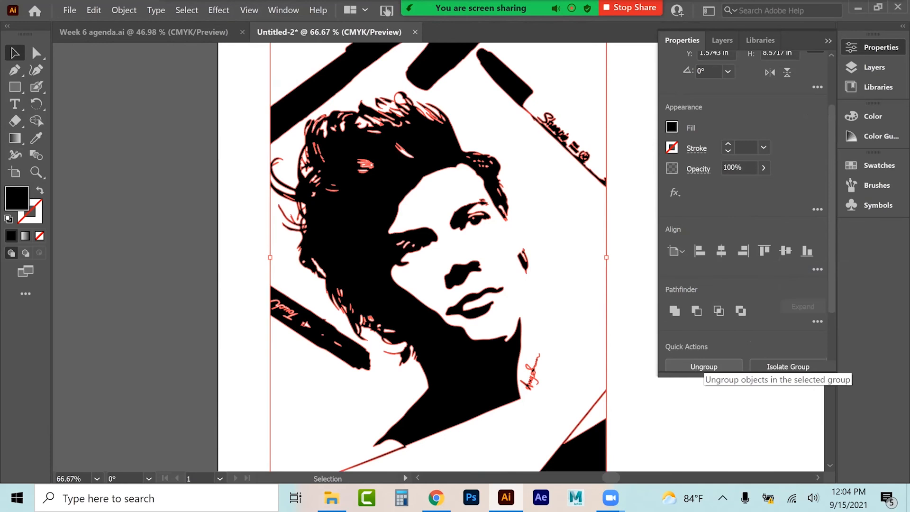
pyautogui.click(633, 342)
pyautogui.moveTo(320, 320); pyautogui.dragTo(101, 325)
pyautogui.click(250, 116)
pyautogui.click(314, 95)
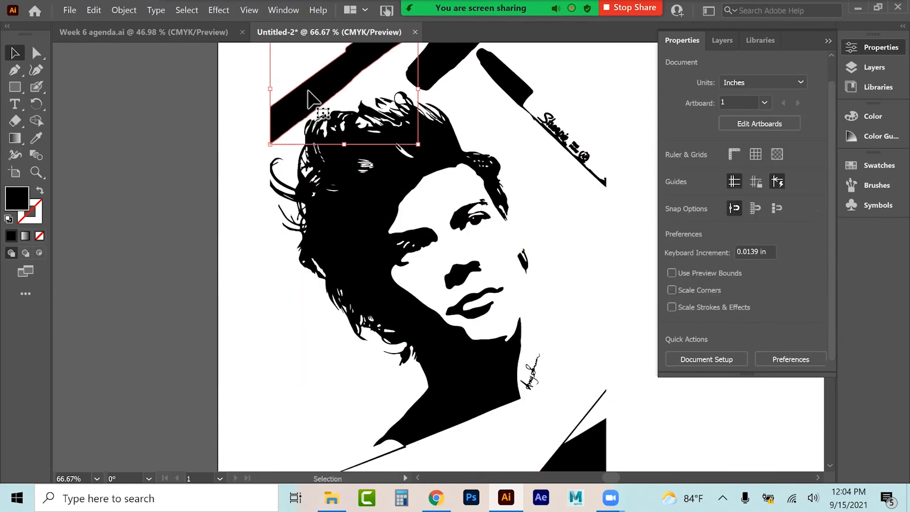
pyautogui.scroll(4, 263, 275)
pyautogui.press('Delete')
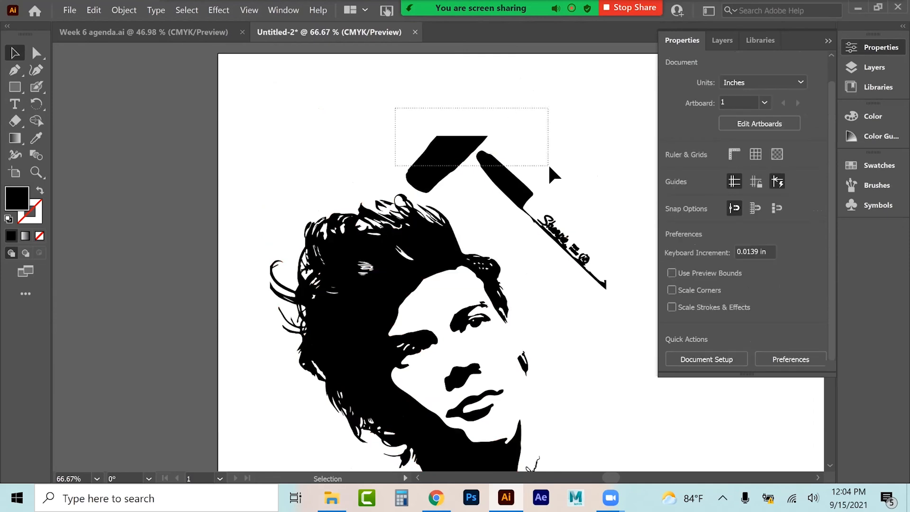
# Step: Delete the remaining marker and pen shapes around the traced face
pyautogui.moveTo(548, 163); pyautogui.dragTo(548, 164)
pyautogui.press('Delete')
pyautogui.click(573, 247)
pyautogui.press('Delete')
pyautogui.scroll(-1, 588, 306)
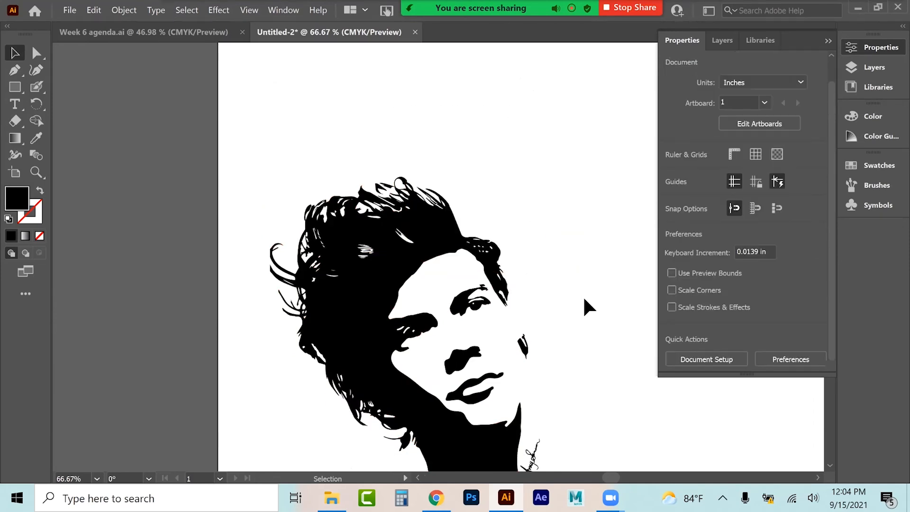
pyautogui.scroll(-7, 584, 299)
pyautogui.scroll(-2, 590, 412)
pyautogui.click(593, 410)
pyautogui.press('Delete')
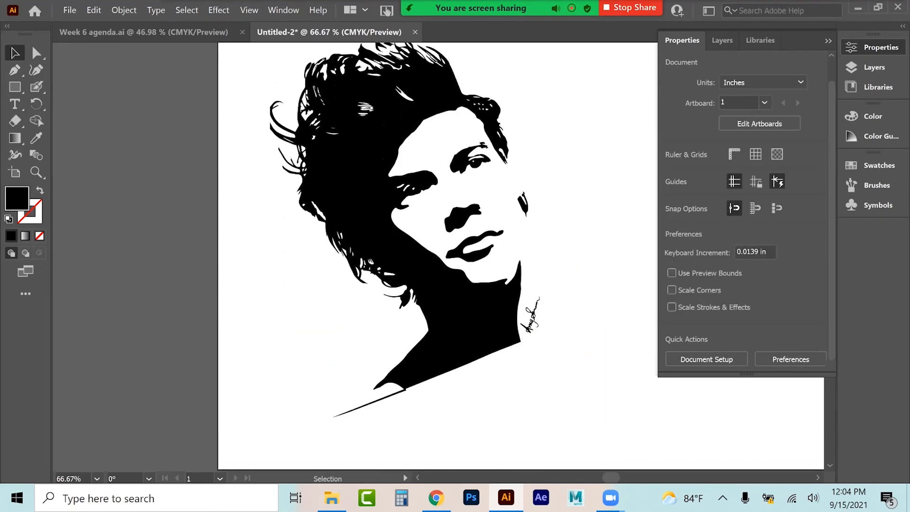
# Step: Erase the stray line below the face with the Eraser tool at 39 pt size
pyautogui.click(353, 409)
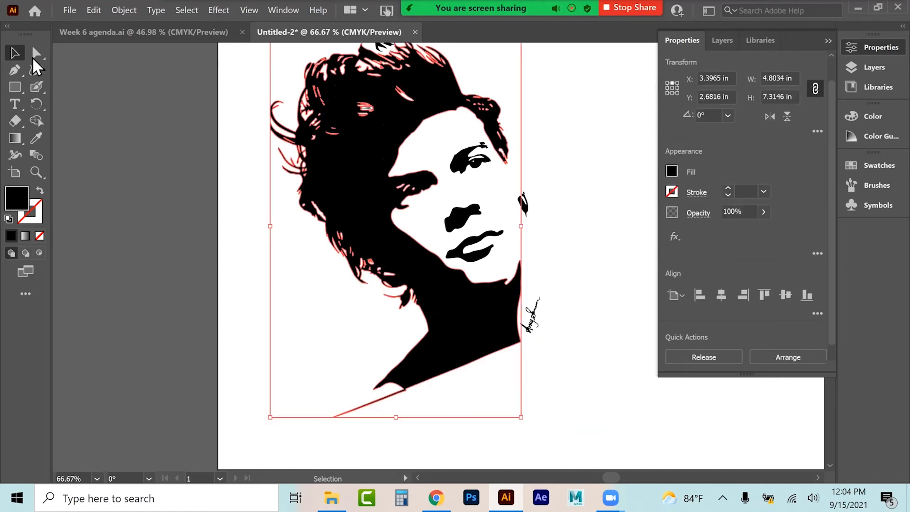
pyautogui.click(16, 123)
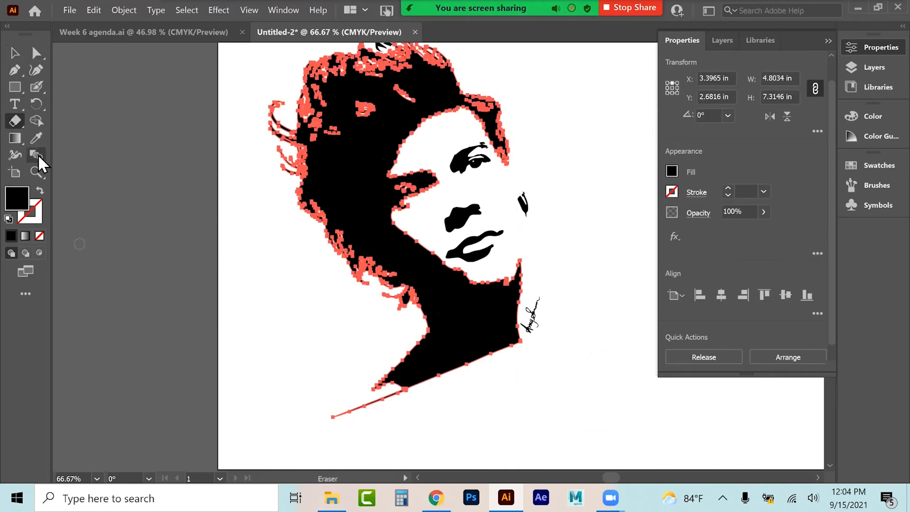
pyautogui.doubleClick(16, 122)
pyautogui.click(533, 238)
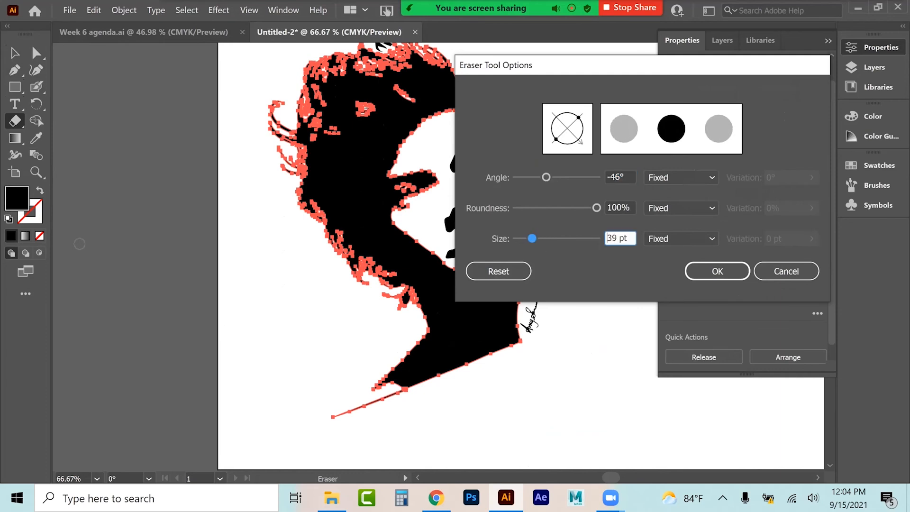
pyautogui.click(717, 271)
pyautogui.moveTo(337, 420); pyautogui.dragTo(396, 401)
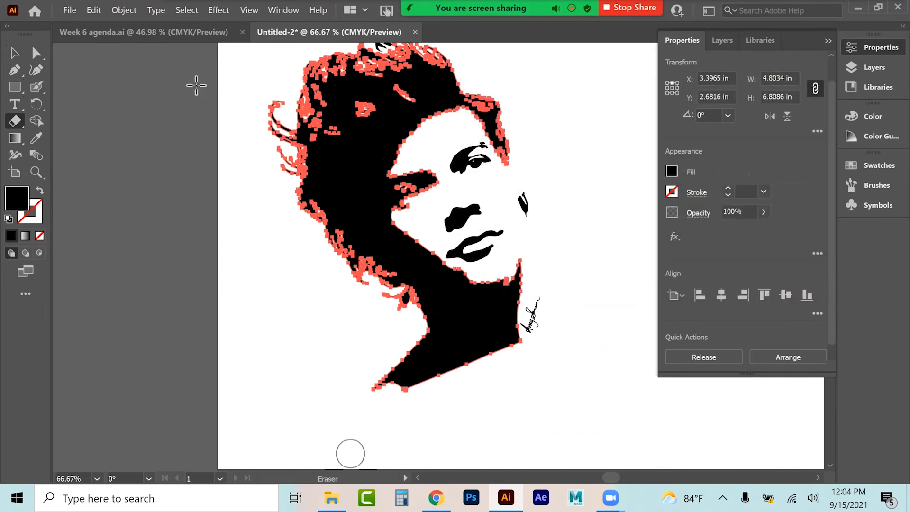
# Step: Select all the face artwork and copy it
pyautogui.click(15, 52)
pyautogui.click(573, 289)
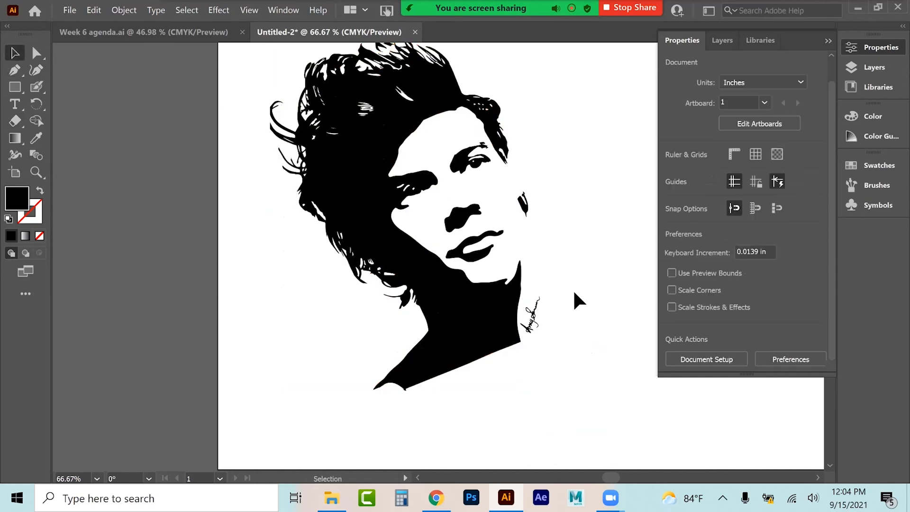
pyautogui.moveTo(247, 397); pyautogui.dragTo(247, 400)
pyautogui.hotkey('ctrl', 'c')
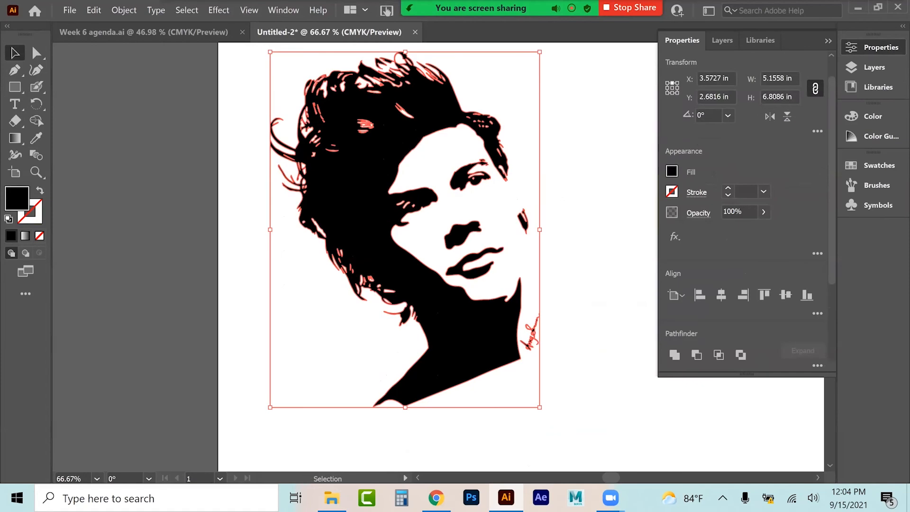
# Step: Rotate the face artwork to straighten it, then deselect it
pyautogui.moveTo(543, 411); pyautogui.dragTo(472, 464)
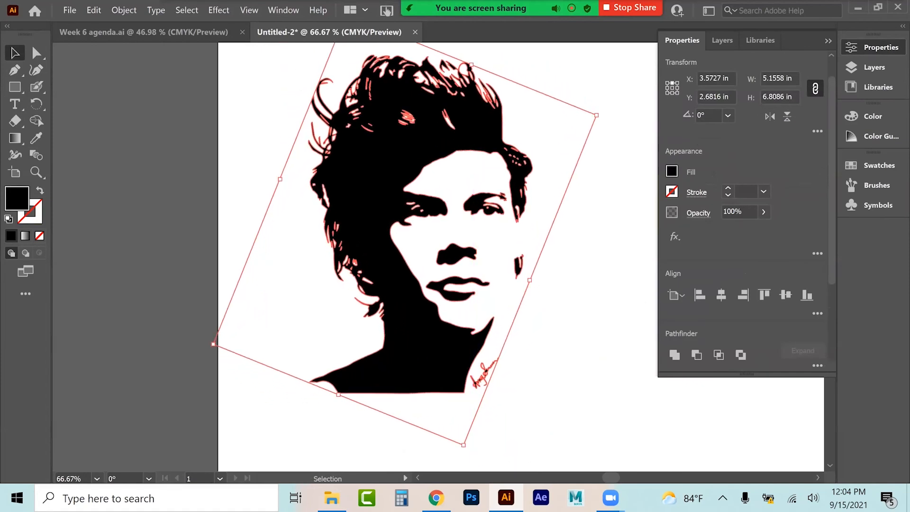
pyautogui.click(828, 41)
pyautogui.hotkey('ctrl', 'shift', 'a')
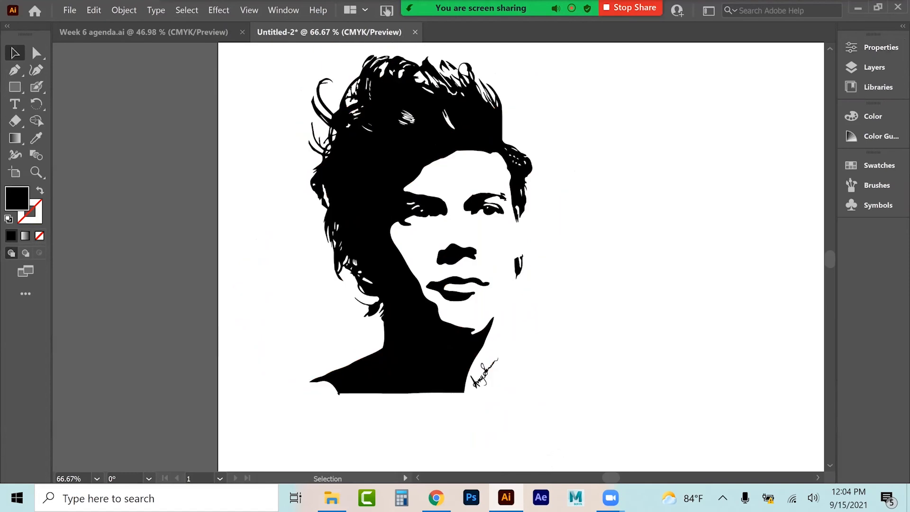
# Step: Zoom out, select the whole face artwork and delete it from the artboard
pyautogui.hotkey('ctrl', '-')
pyautogui.hotkey('ctrl', '-')
pyautogui.moveTo(430, 320); pyautogui.dragTo(401, 268)
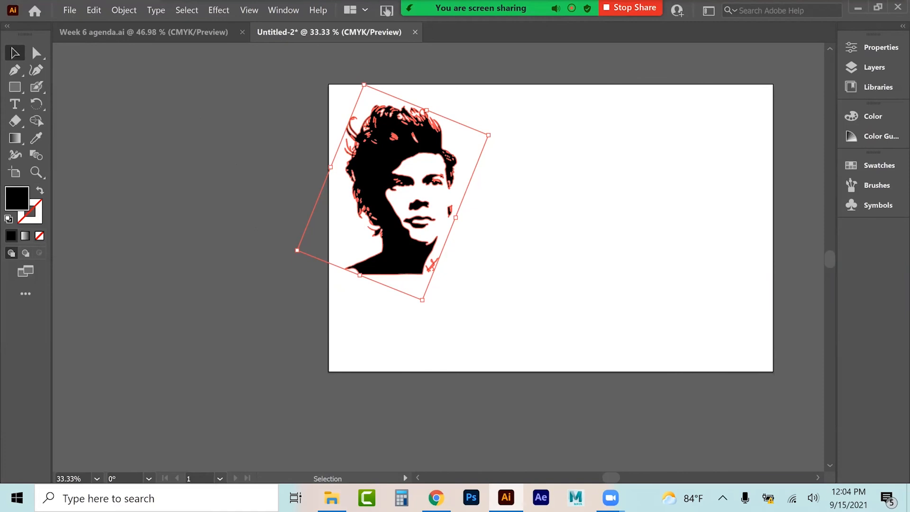
pyautogui.press('Delete')
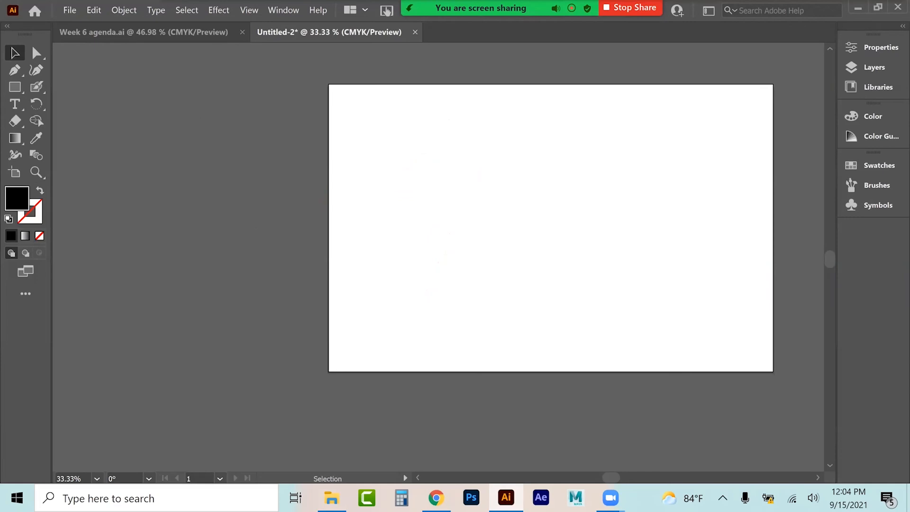
# Step: Place the sugar-skull image file onto the artboard
pyautogui.click(332, 498)
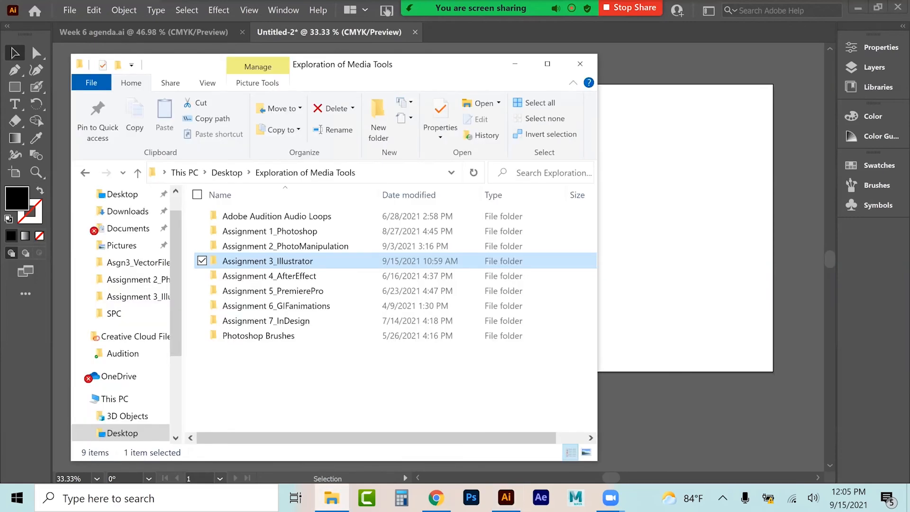
pyautogui.click(32, 33)
pyautogui.click(70, 10)
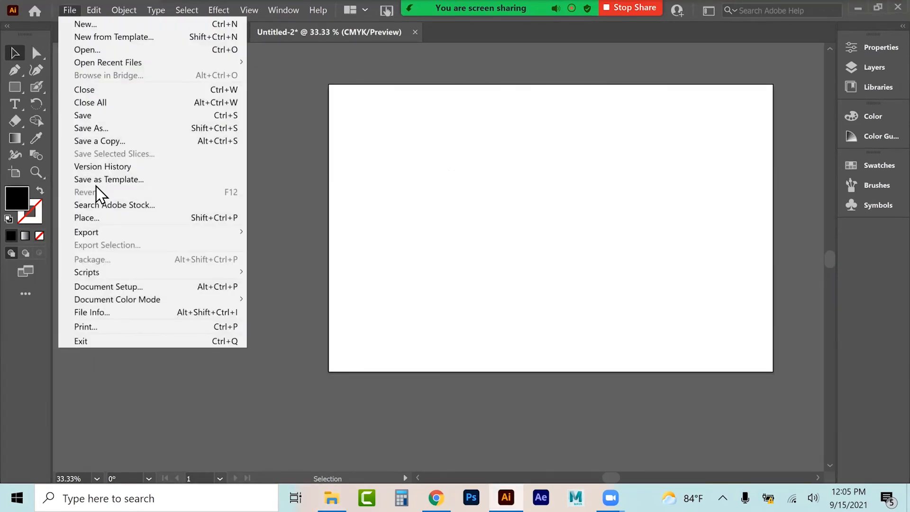
pyautogui.click(88, 217)
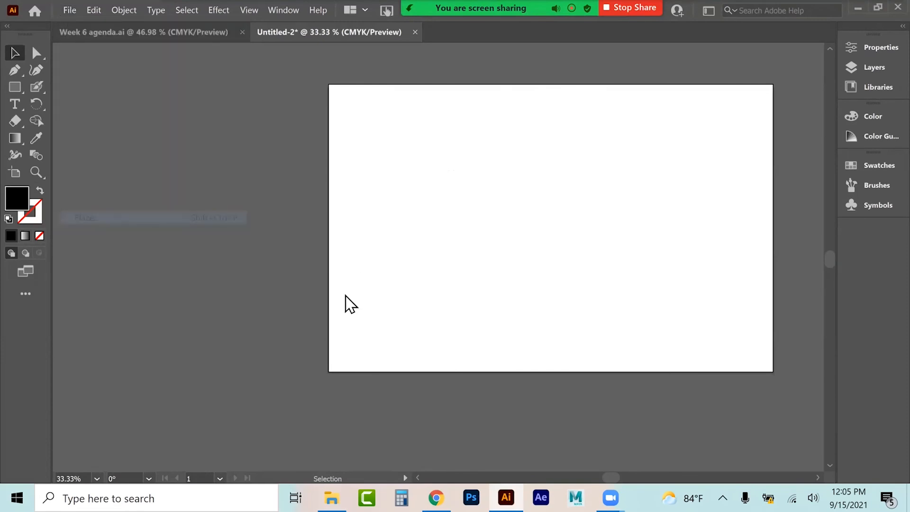
pyautogui.moveTo(544, 111); pyautogui.dragTo(544, 167)
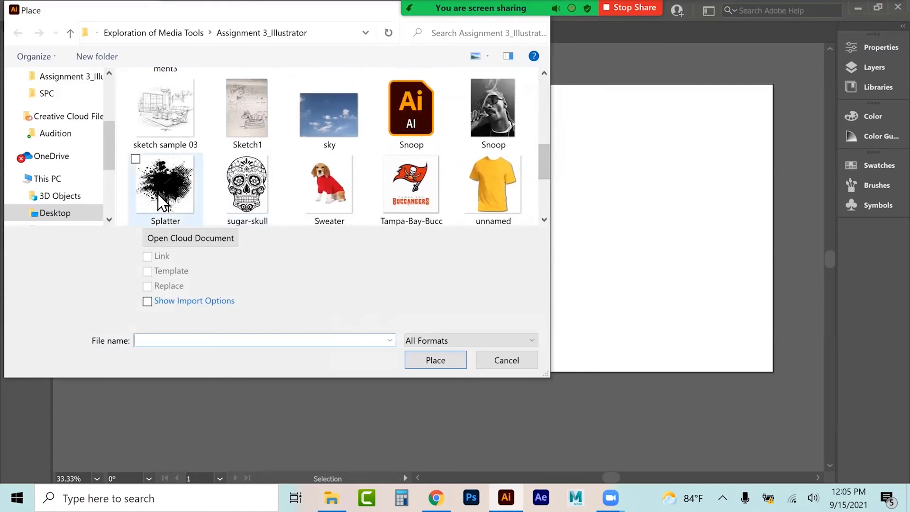
pyautogui.click(246, 184)
pyautogui.click(435, 360)
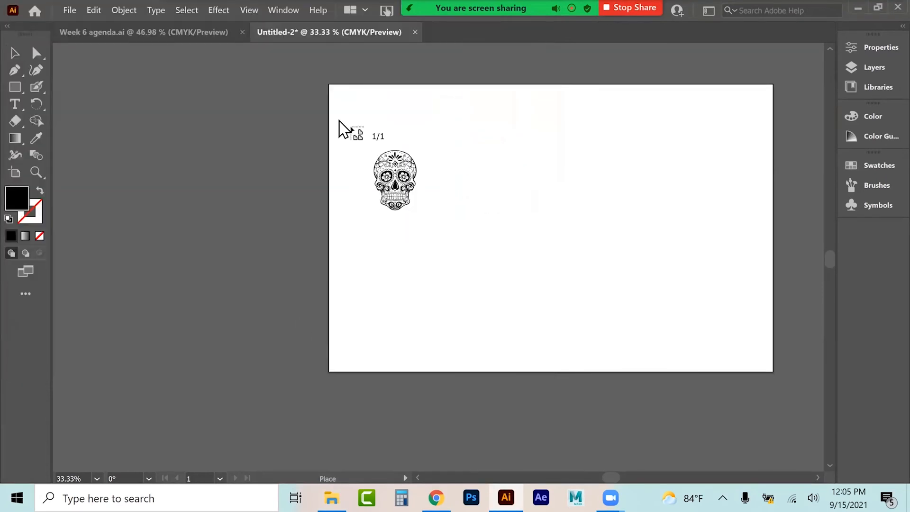
pyautogui.click(342, 102)
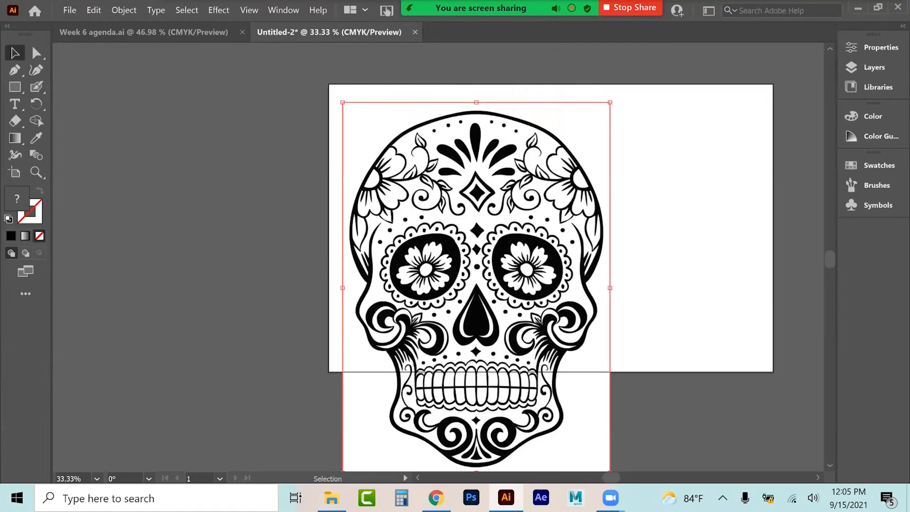
# Step: Scale the placed skull image down so it fits within the artboard height
pyautogui.scroll(-1, 597, 438)
pyautogui.moveTo(610, 439); pyautogui.dragTo(496, 317)
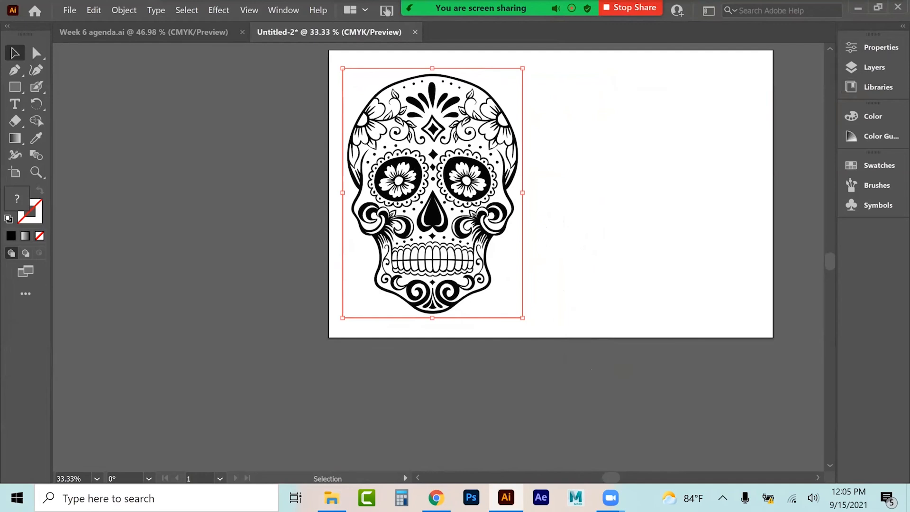
# Step: Image Trace the skull with the Black and White Logo preset and expand the trace
pyautogui.click(875, 47)
pyautogui.scroll(-3, 746, 213)
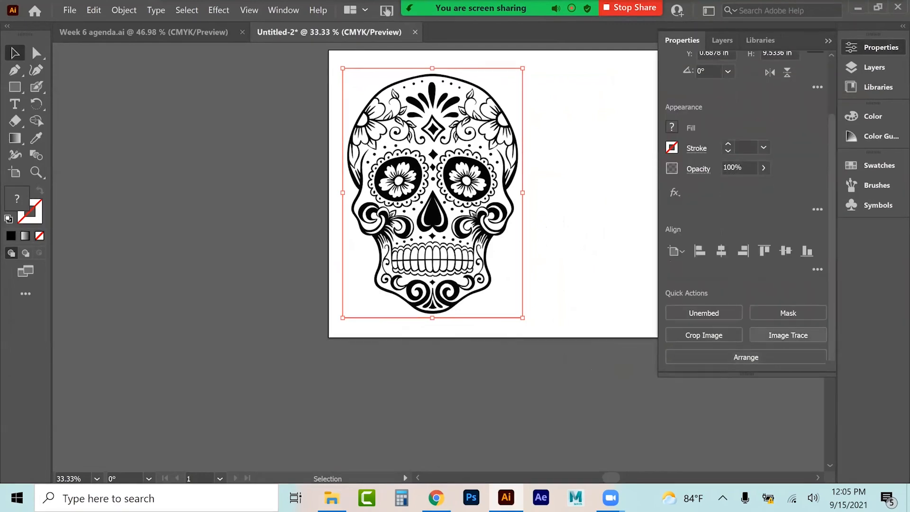
pyautogui.click(788, 335)
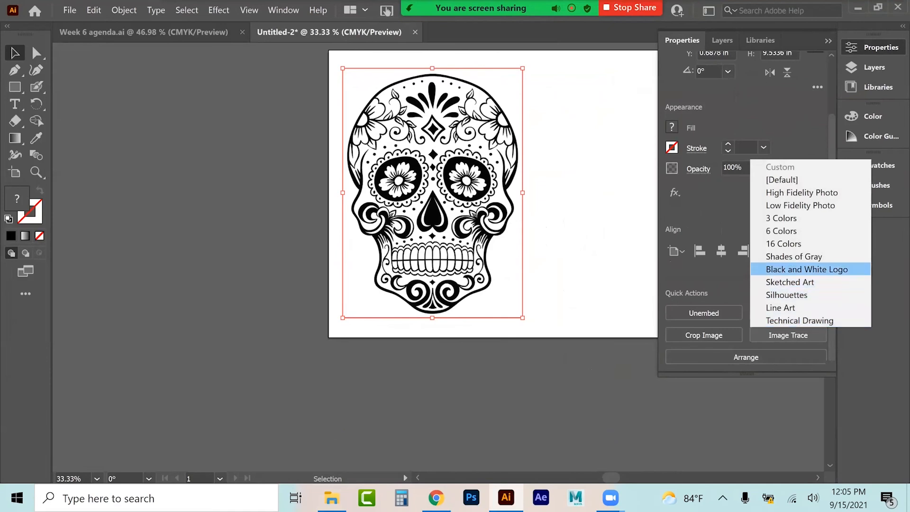
pyautogui.click(806, 269)
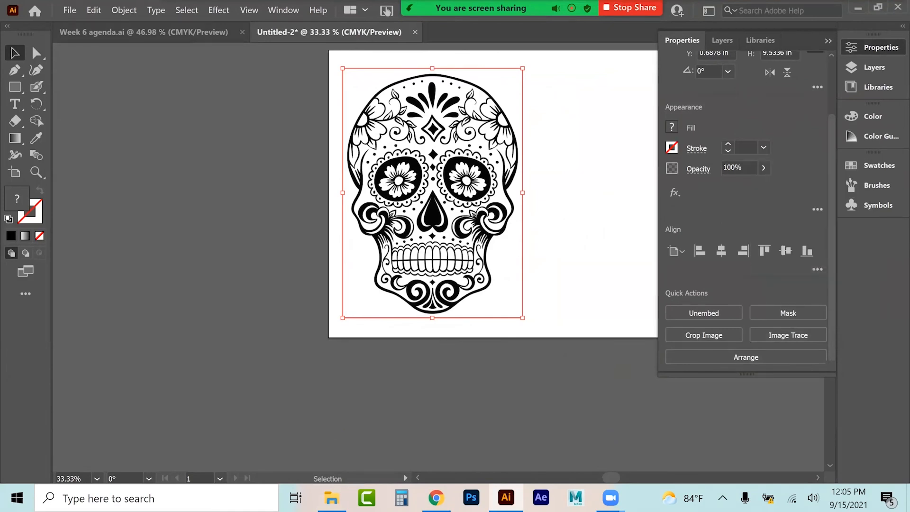
pyautogui.click(746, 362)
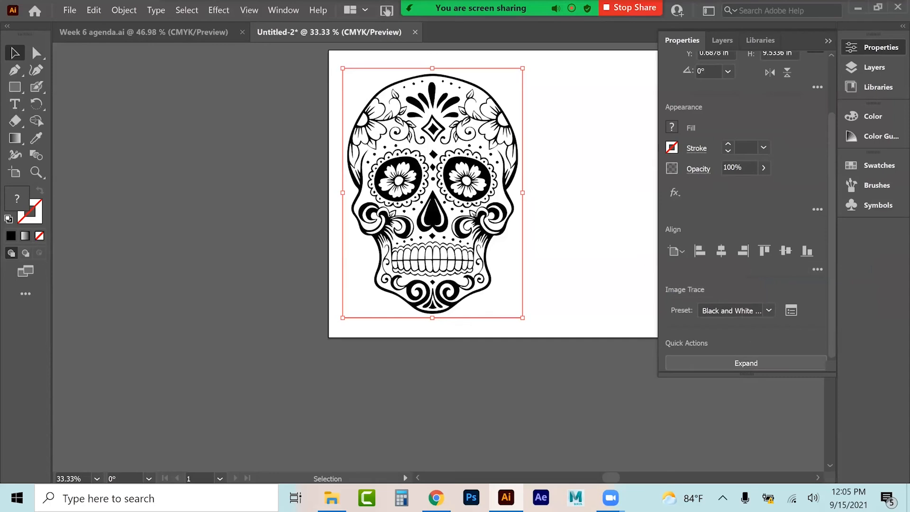
pyautogui.click(703, 366)
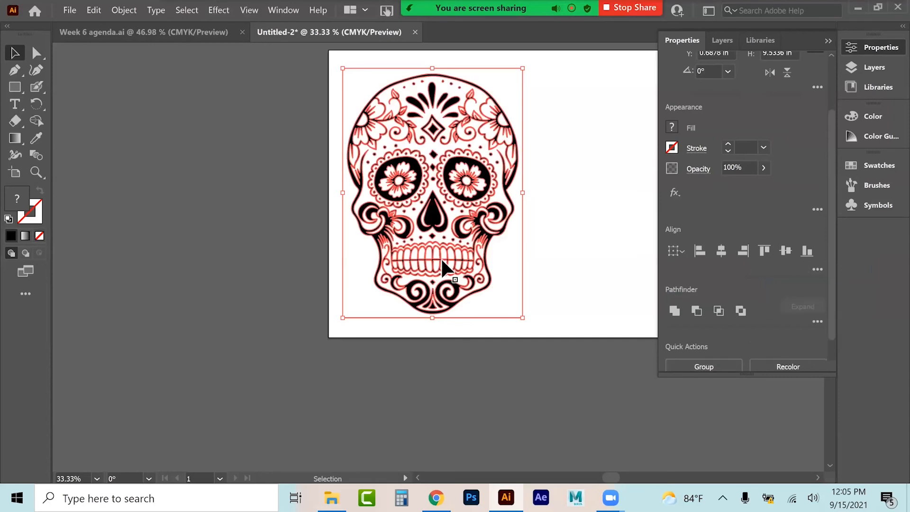
# Step: Move the traced skull beside the artboard and delete its white background shape
pyautogui.moveTo(351, 281); pyautogui.dragTo(109, 290)
pyautogui.click(292, 306)
pyautogui.click(262, 317)
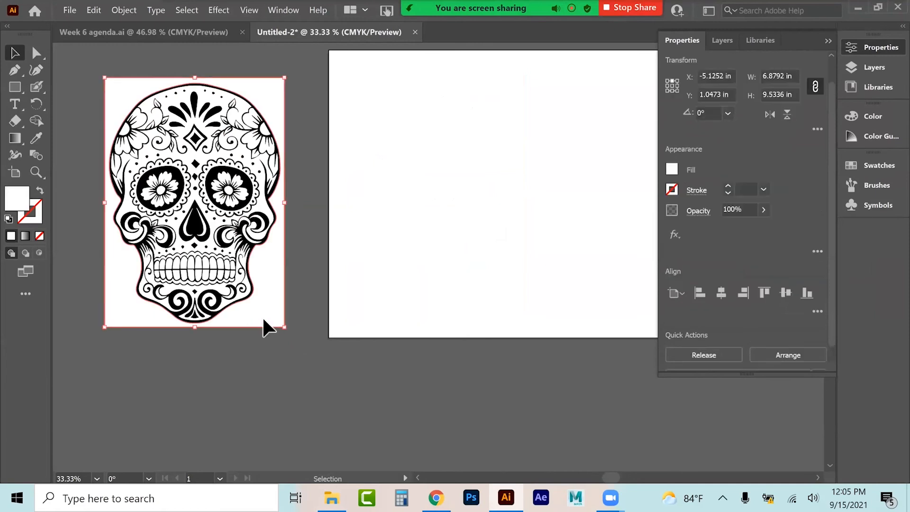
pyautogui.press('Delete')
# Step: Select all the skull artwork and convert its colors to CMYK
pyautogui.hotkey('ctrl', 'a')
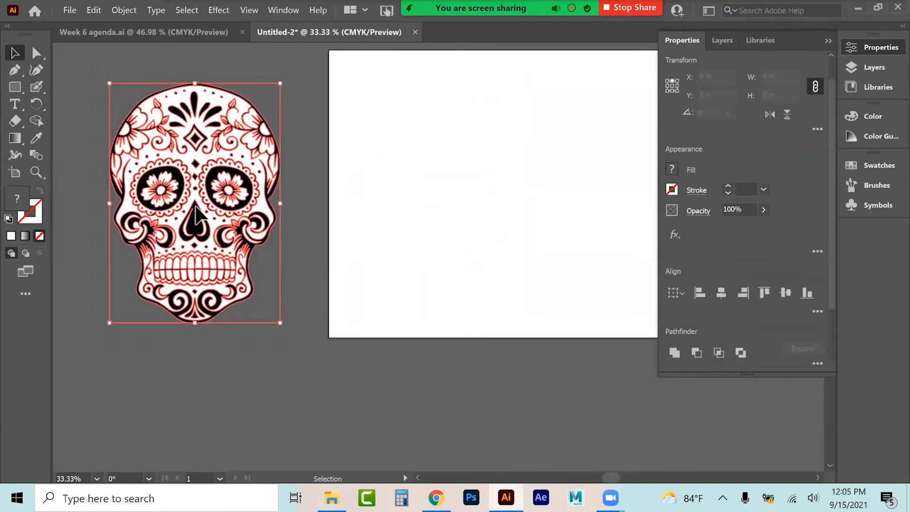
pyautogui.click(94, 10)
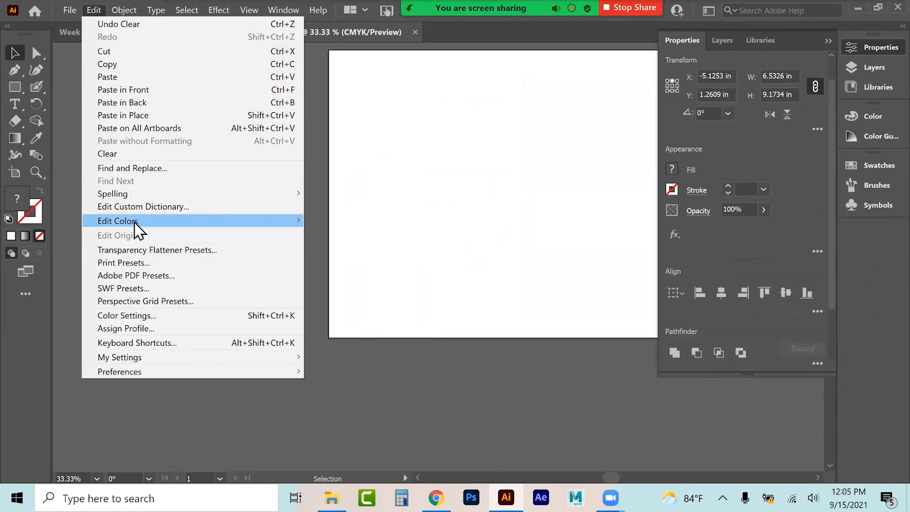
pyautogui.moveTo(244, 221)
pyautogui.click(339, 299)
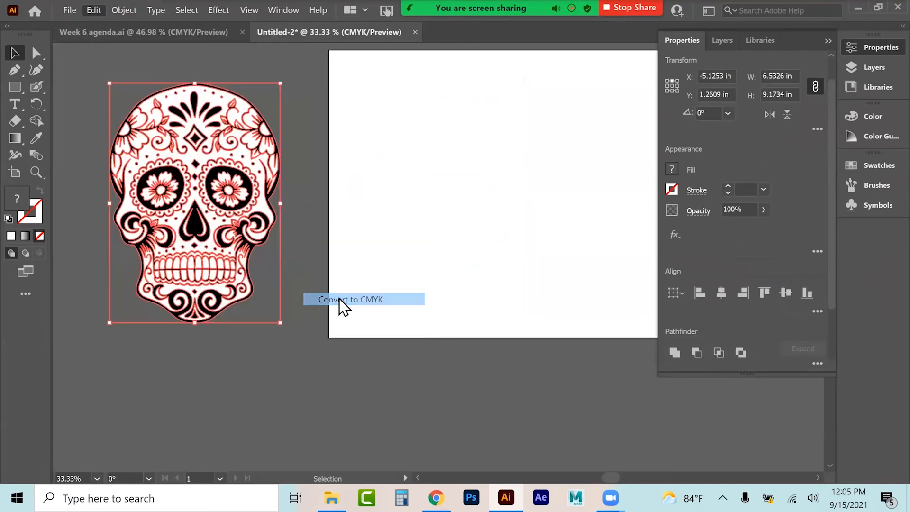
# Step: Zoom in on the skull and select its individual paths and group to inspect them
pyautogui.click(284, 150)
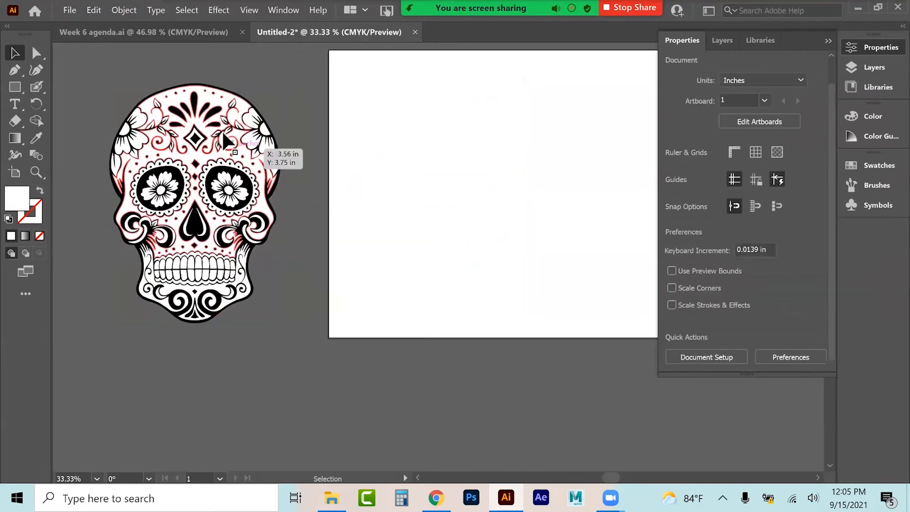
pyautogui.click(206, 107)
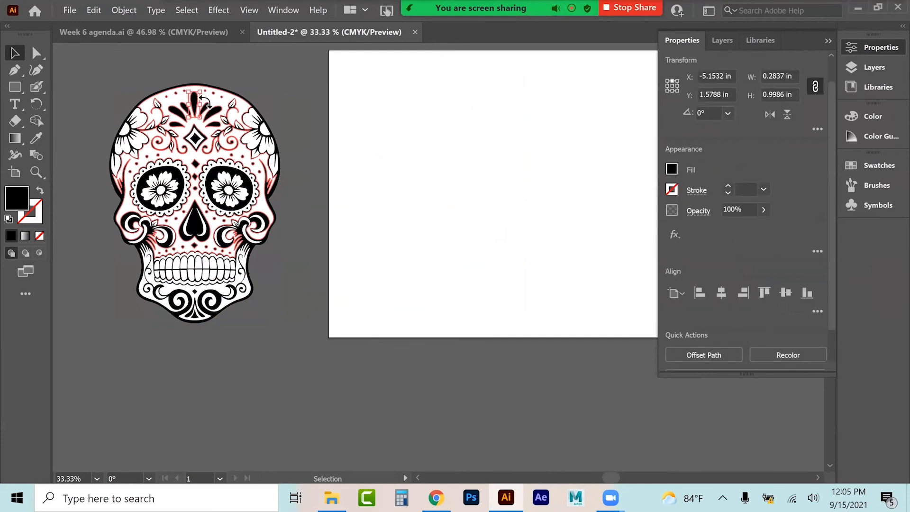
pyautogui.hotkey('ctrl', '=')
pyautogui.scroll(-5, 357, 161)
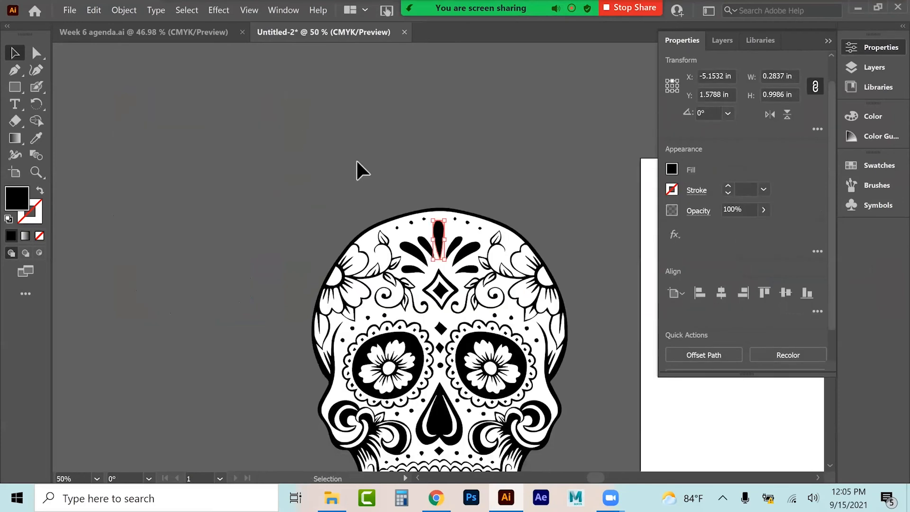
pyautogui.click(372, 188)
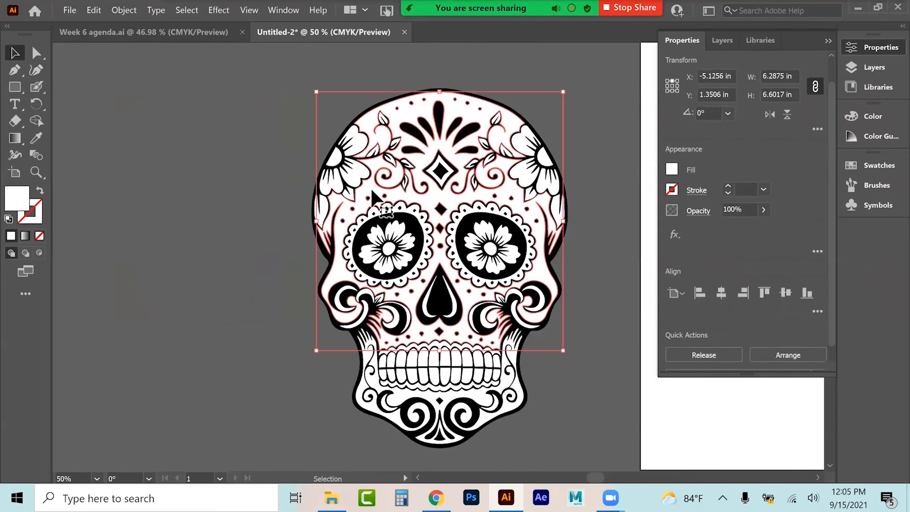
pyautogui.click(35, 120)
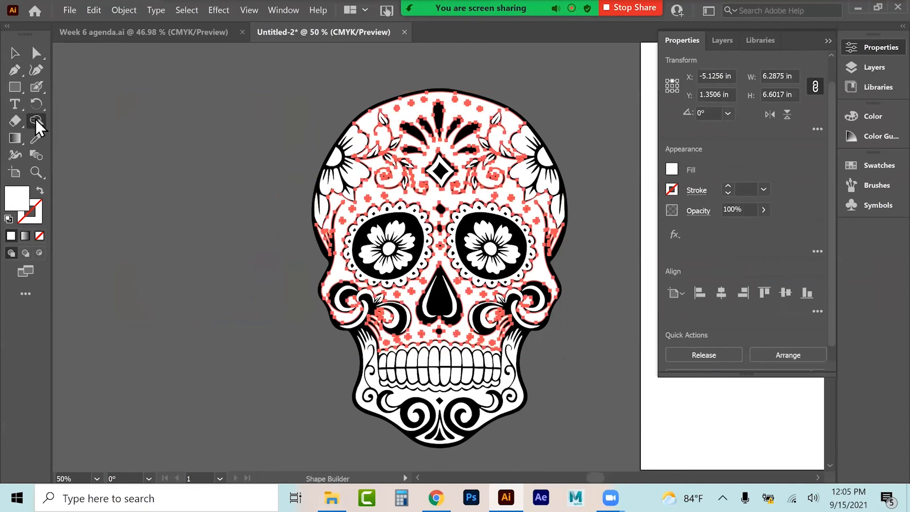
pyautogui.click(19, 123)
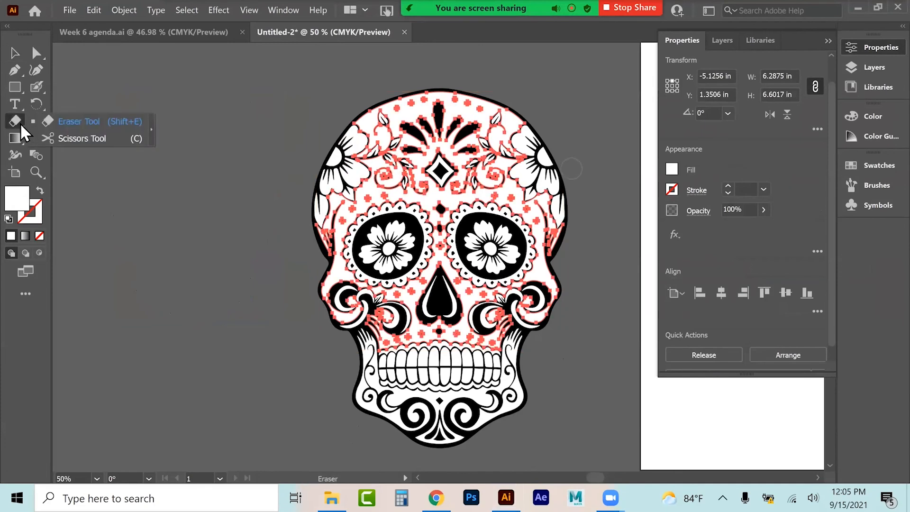
pyautogui.click(17, 137)
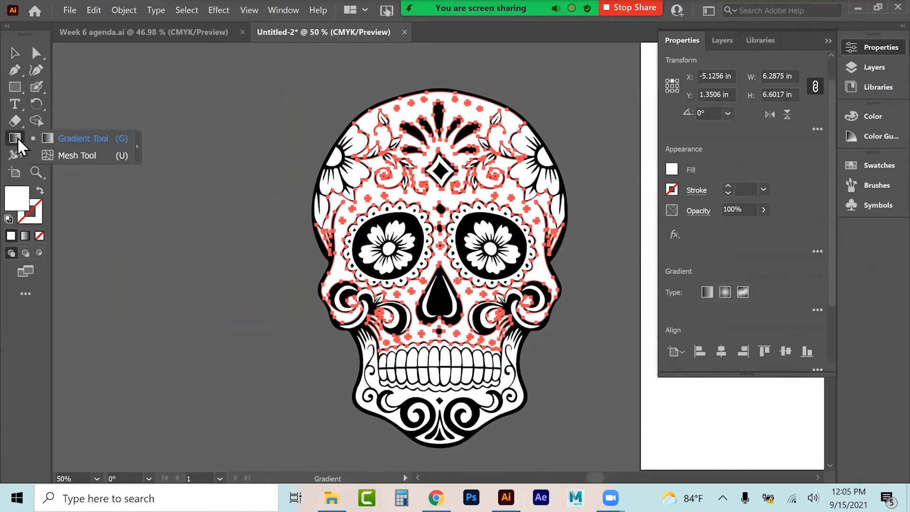
pyautogui.click(16, 155)
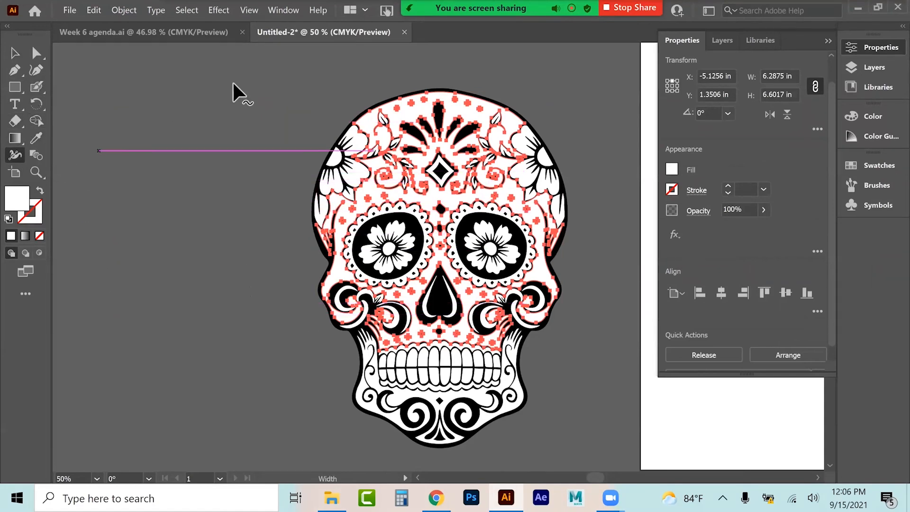
pyautogui.click(16, 53)
pyautogui.moveTo(353, 259); pyautogui.dragTo(590, 474)
pyautogui.scroll(-2, 744, 213)
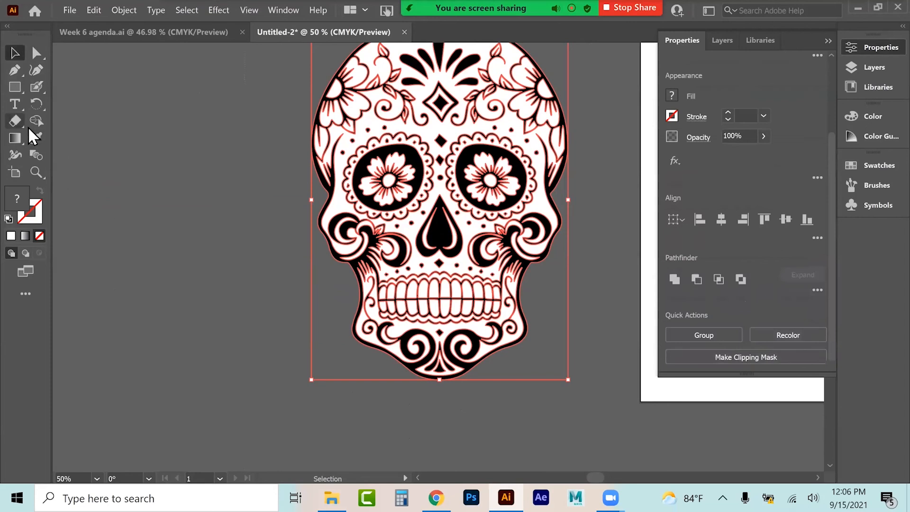
pyautogui.click(44, 106)
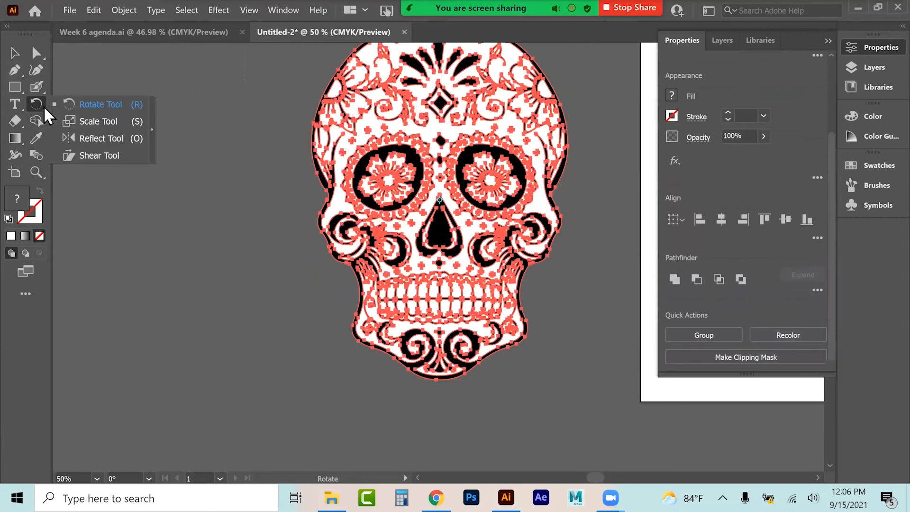
pyautogui.click(22, 105)
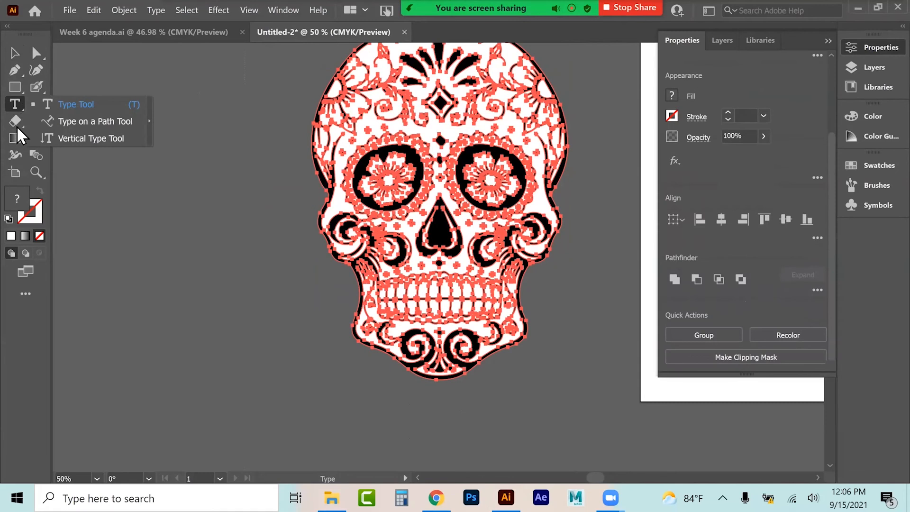
pyautogui.click(19, 122)
pyautogui.click(18, 137)
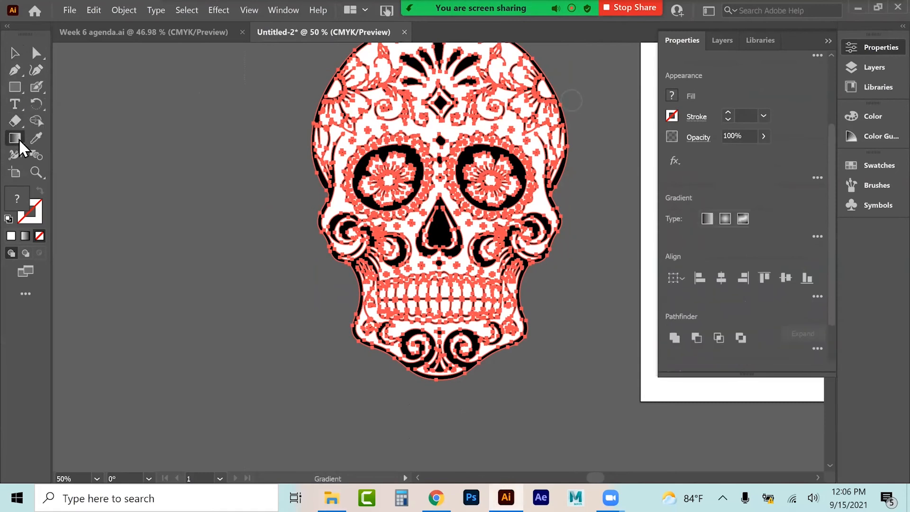
pyautogui.click(33, 175)
pyautogui.click(38, 89)
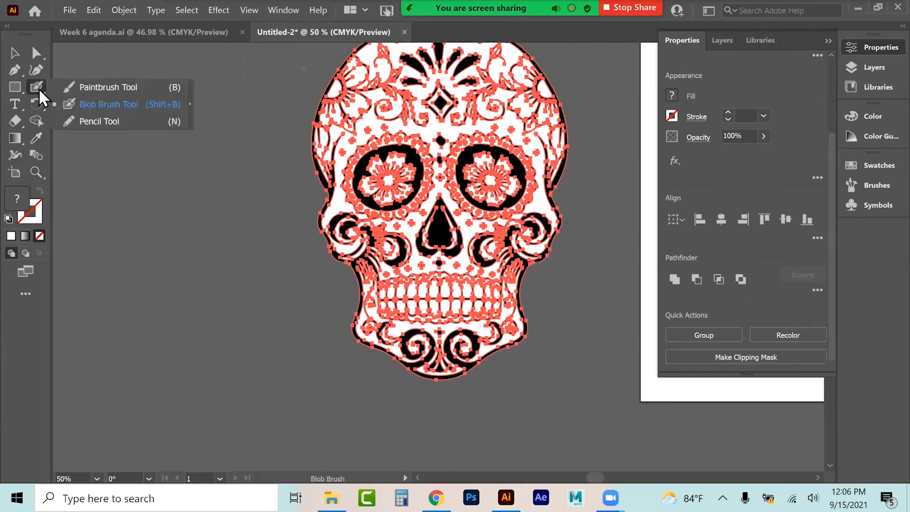
pyautogui.click(15, 87)
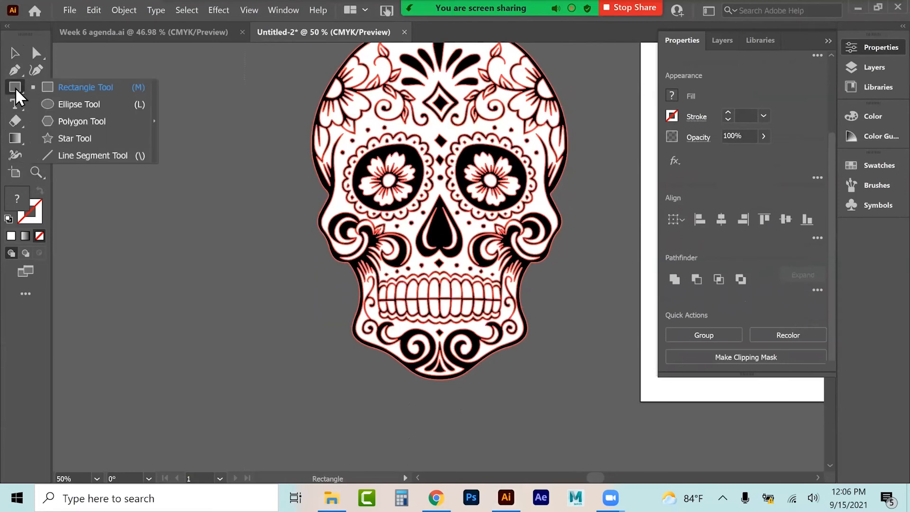
pyautogui.click(16, 69)
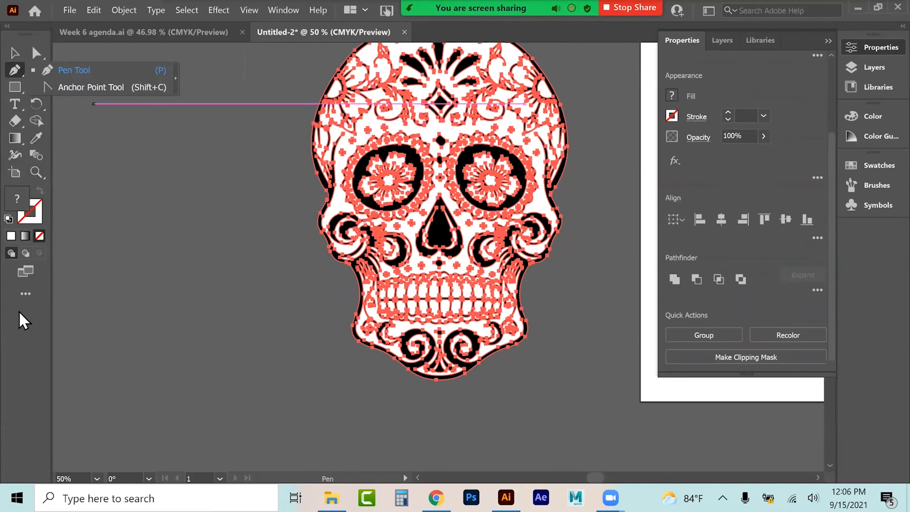
pyautogui.click(227, 263)
pyautogui.click(14, 53)
pyautogui.click(263, 168)
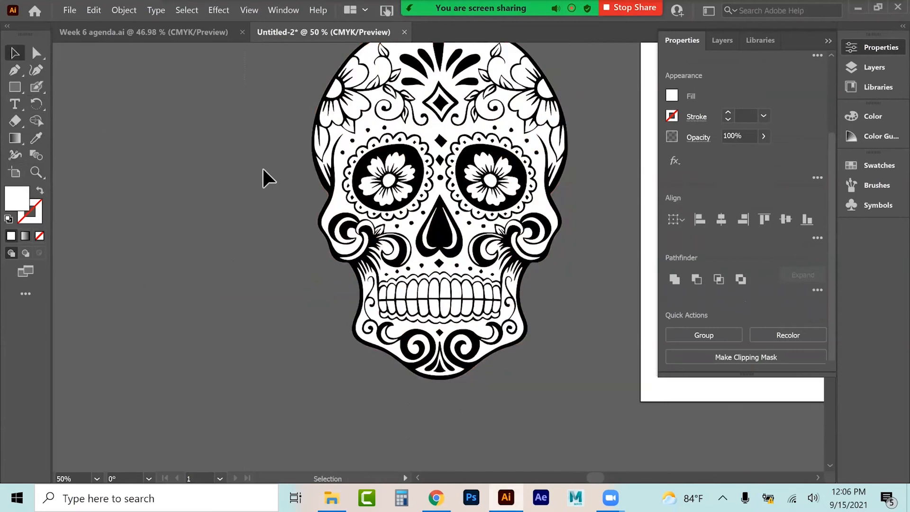
pyautogui.click(426, 136)
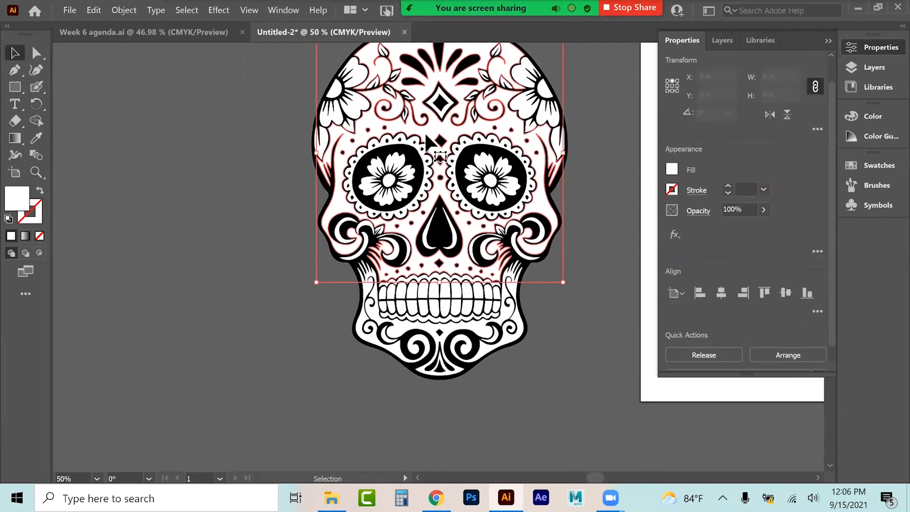
# Step: Fill the skull's main face shape with the green color b7ce55
pyautogui.doubleClick(18, 208)
pyautogui.click(674, 249)
pyautogui.click(576, 139)
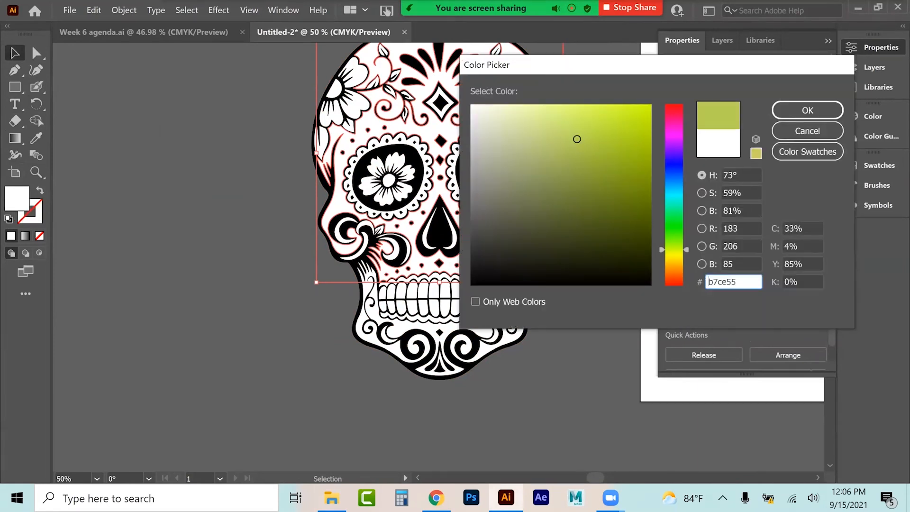
pyautogui.click(807, 110)
pyautogui.click(177, 218)
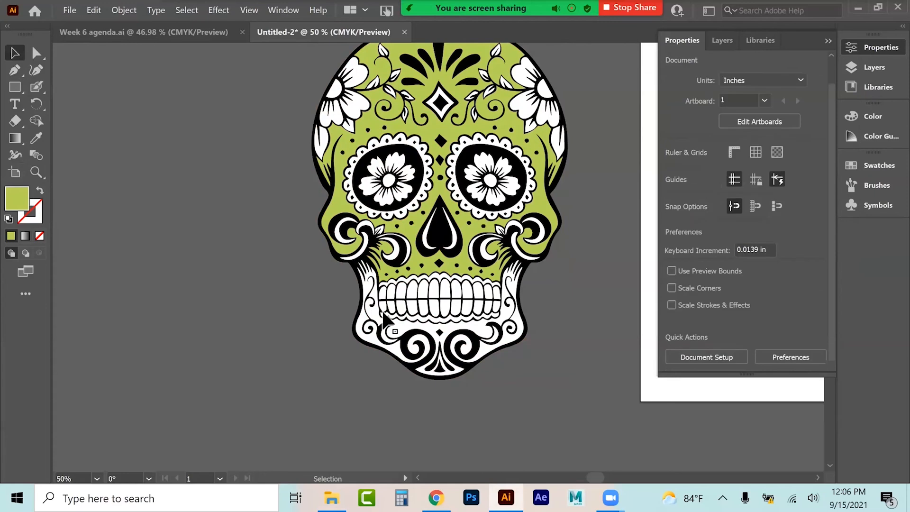
# Step: Fill the skull's jaw shape with the pink color e55c83
pyautogui.click(405, 327)
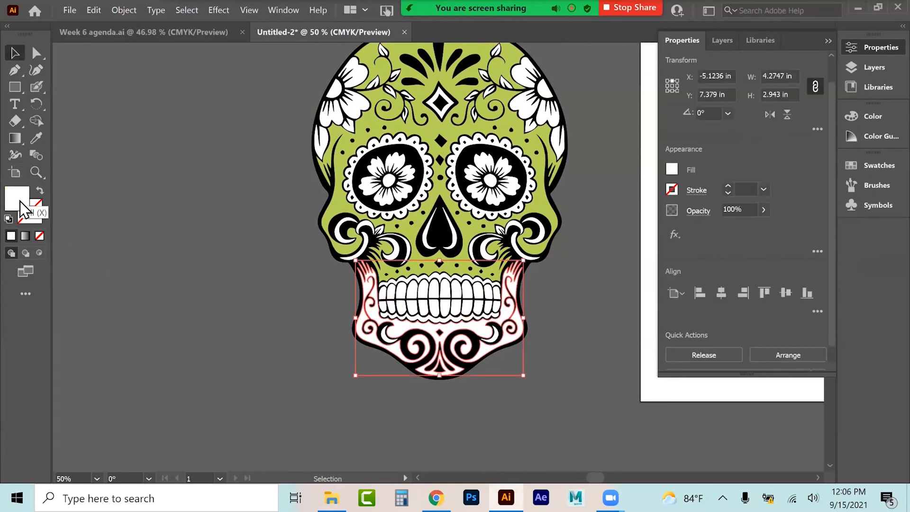
pyautogui.doubleClick(20, 203)
pyautogui.click(582, 123)
pyautogui.press('Return')
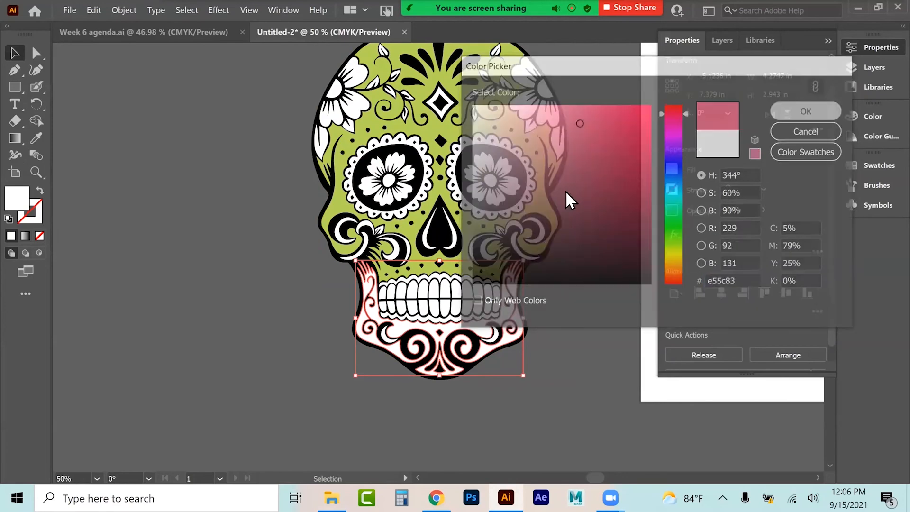
pyautogui.click(193, 205)
pyautogui.scroll(5, 199, 211)
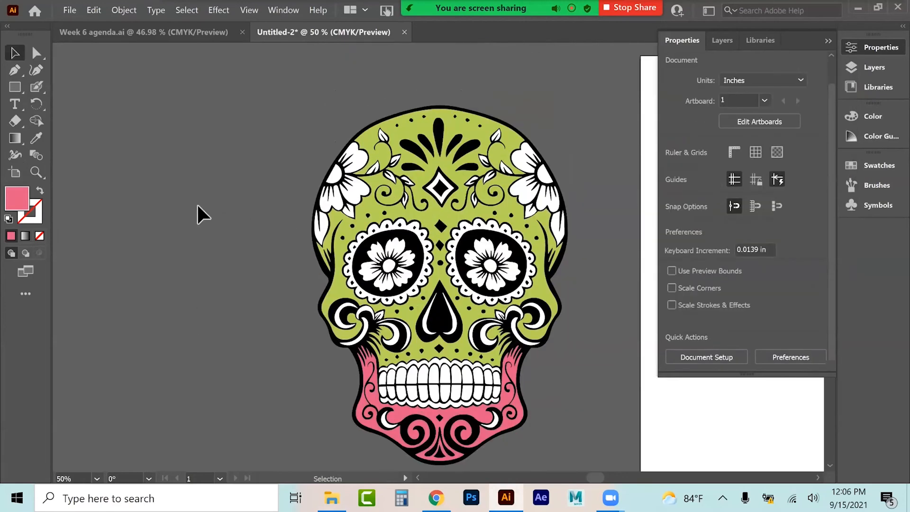
# Step: Select the green face shape and nearby paths at the top of the skull to inspect them
pyautogui.moveTo(391, 334); pyautogui.dragTo(365, 323)
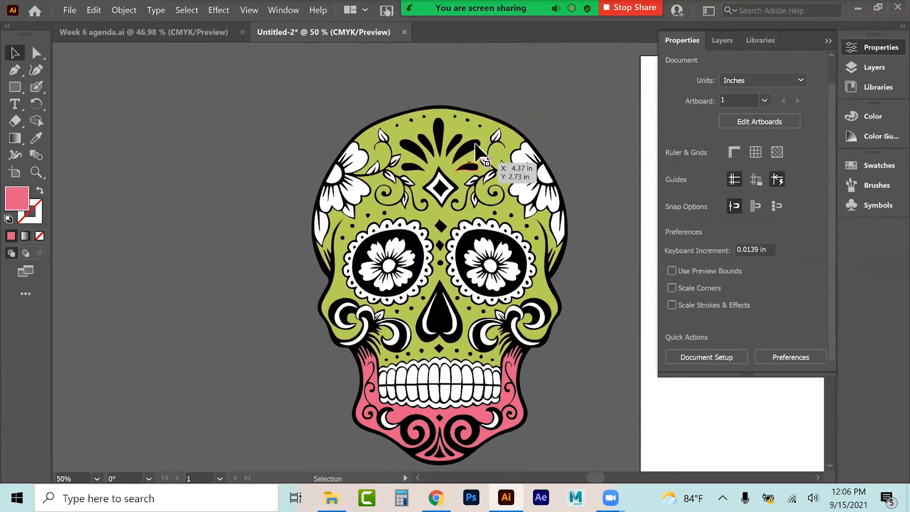
pyautogui.click(483, 114)
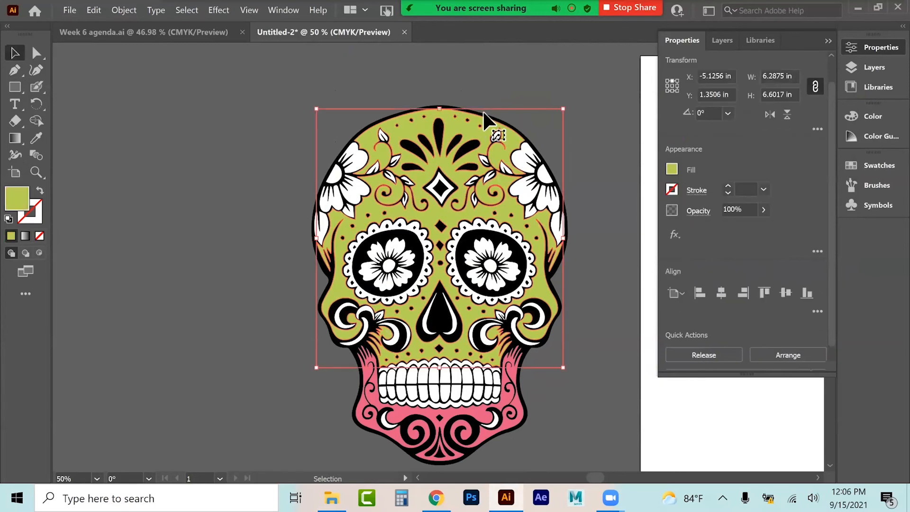
pyautogui.click(474, 95)
pyautogui.click(442, 106)
pyautogui.click(449, 95)
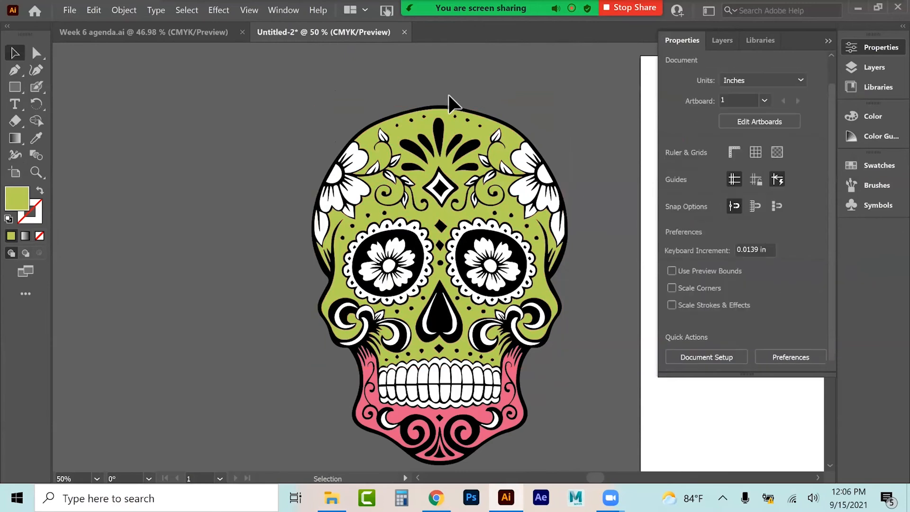
# Step: Nudge the black outline artwork of the skull to the left
pyautogui.keyDown('shift'); pyautogui.click(447, 127); pyautogui.keyUp('shift')
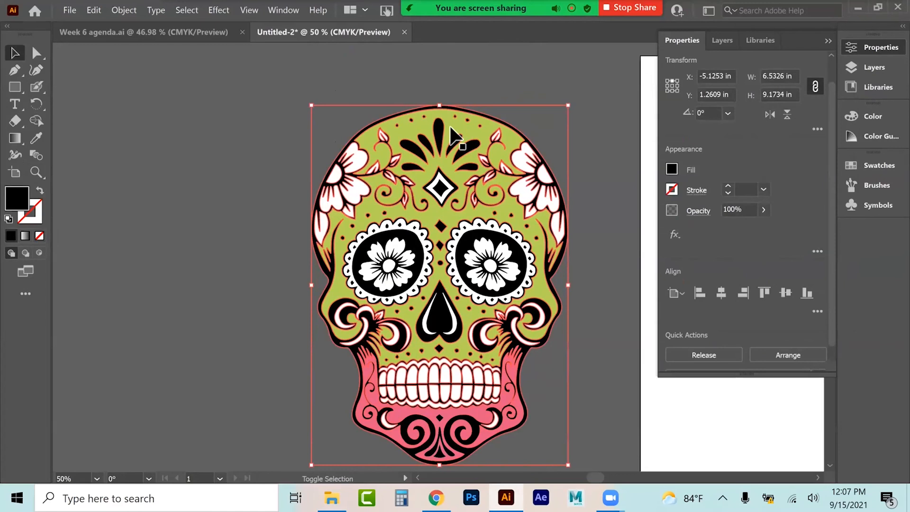
pyautogui.press('Left')
pyautogui.press('Left')
pyautogui.press('Left')
pyautogui.press('Left')
pyautogui.press('Left')
pyautogui.press('Left')
pyautogui.press('Left')
pyautogui.press('Left')
pyautogui.press('Left')
pyautogui.press('Left')
pyautogui.press('Left')
pyautogui.press('Left')
pyautogui.press('Left')
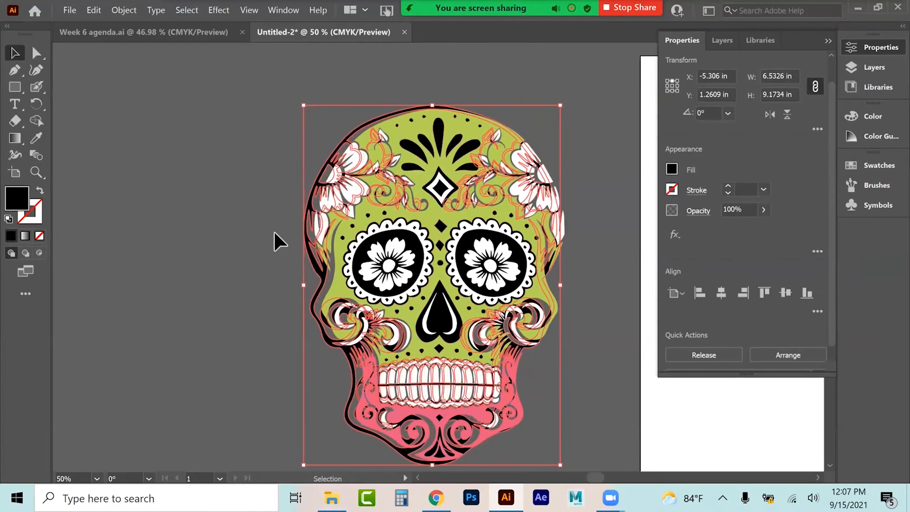
pyautogui.press('Left')
pyautogui.press('Left')
pyautogui.press('Left')
pyautogui.press('Left')
pyautogui.moveTo(309, 218); pyautogui.dragTo(54, 188)
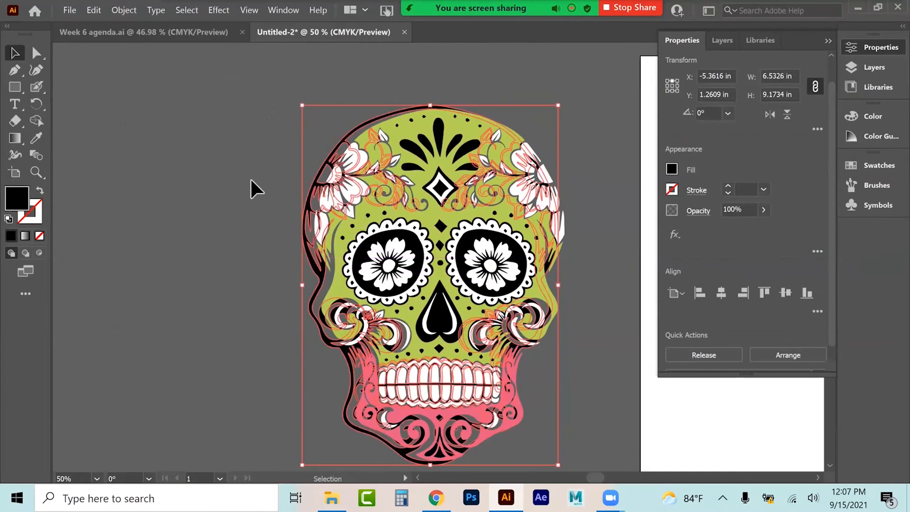
# Step: Select all objects sharing the black fill color and remove them from the skull
pyautogui.click(186, 10)
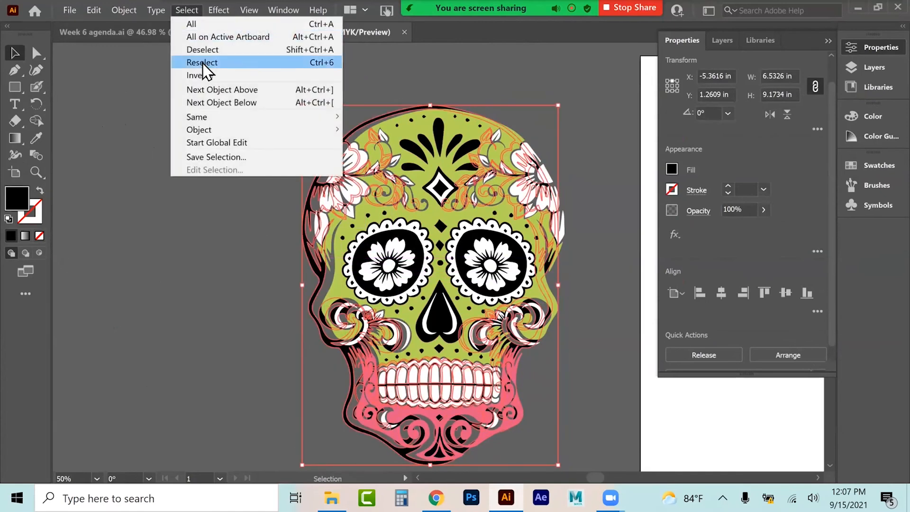
pyautogui.moveTo(209, 116)
pyautogui.click(388, 168)
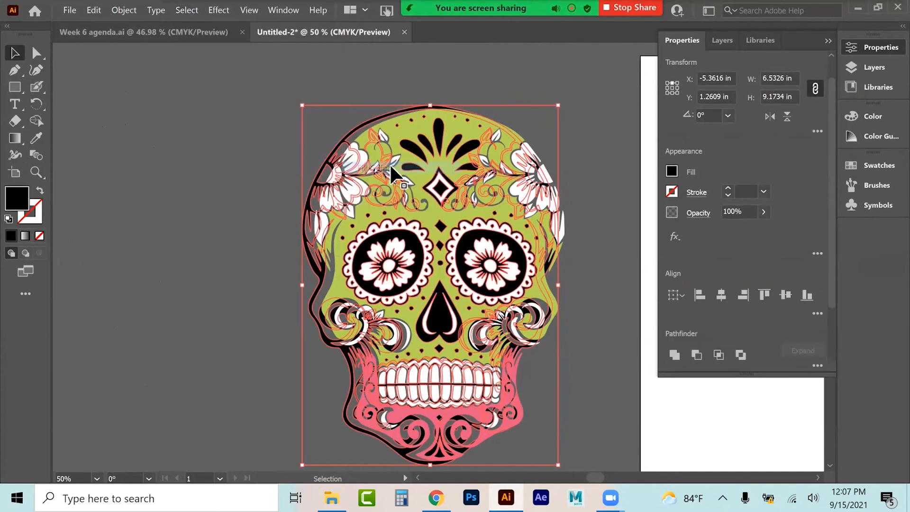
pyautogui.click(259, 189)
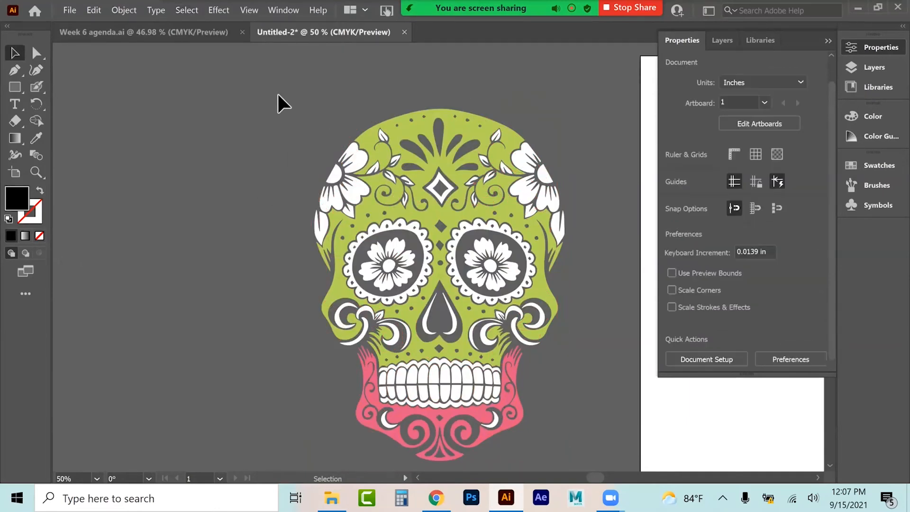
# Step: Delete all the remaining skull artwork and fit the artboard in the window
pyautogui.scroll(-3, 439, 256)
pyautogui.hotkey('ctrl', 'a')
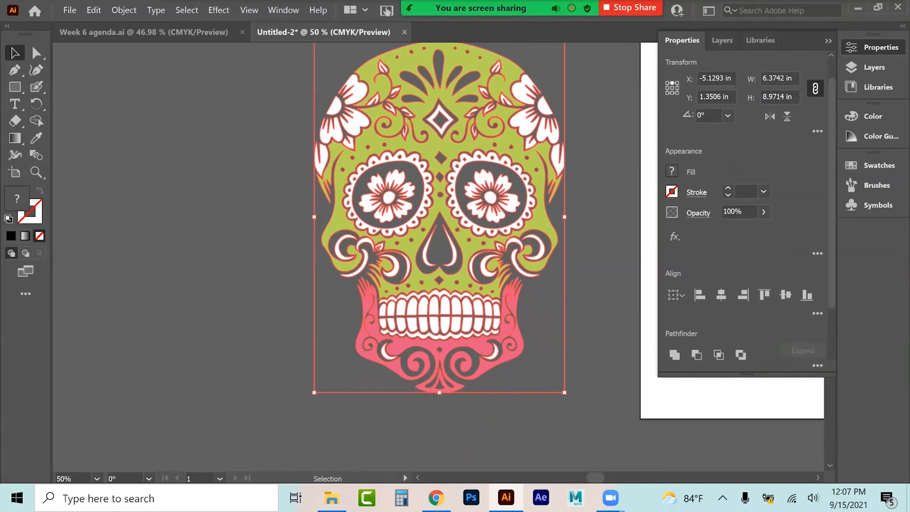
pyautogui.press('Delete')
pyautogui.hotkey('ctrl', '0')
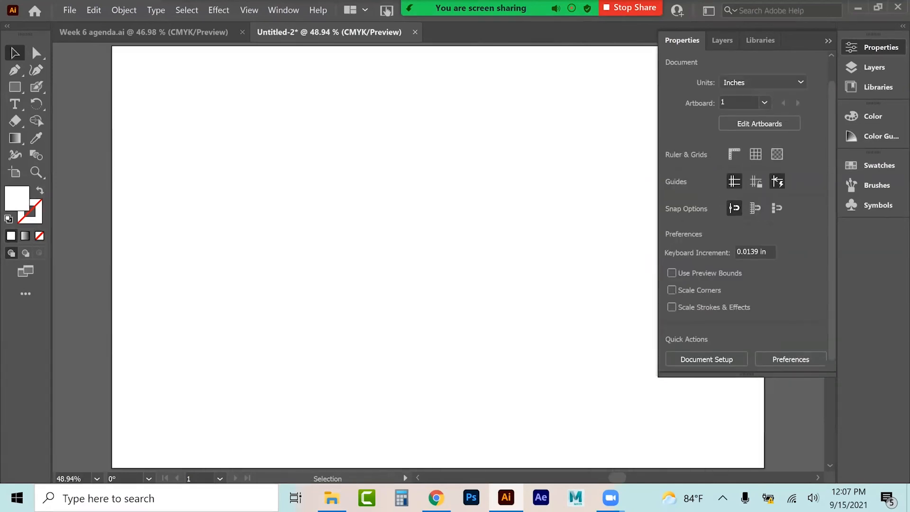
# Step: Place the paint splatter image onto the artboard
pyautogui.click(71, 10)
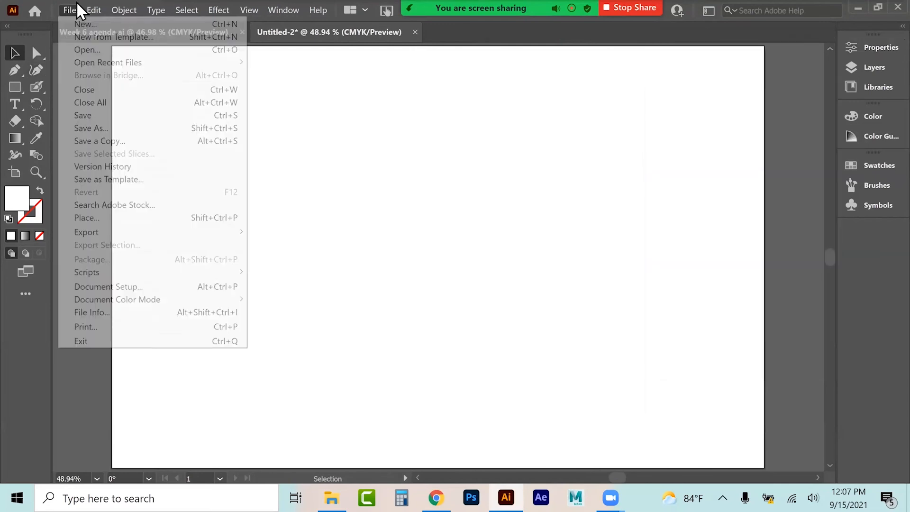
pyautogui.click(85, 218)
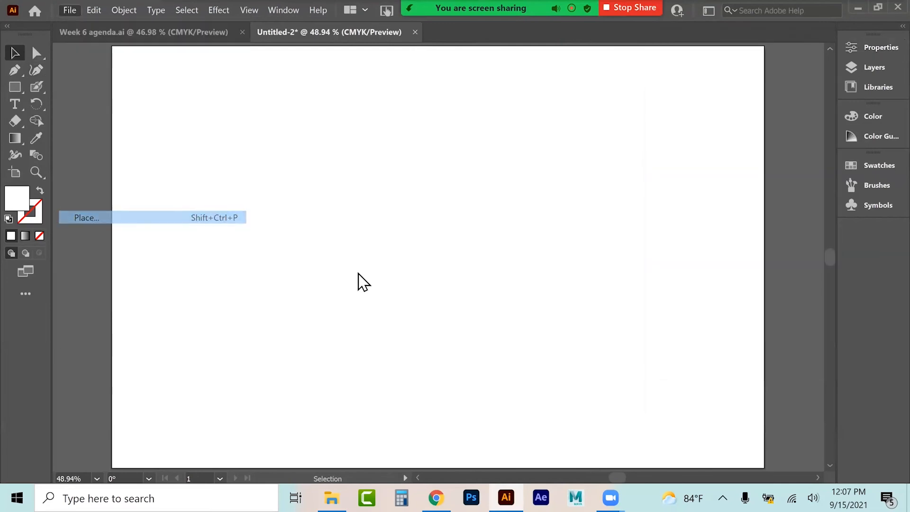
pyautogui.moveTo(543, 115); pyautogui.dragTo(558, 172)
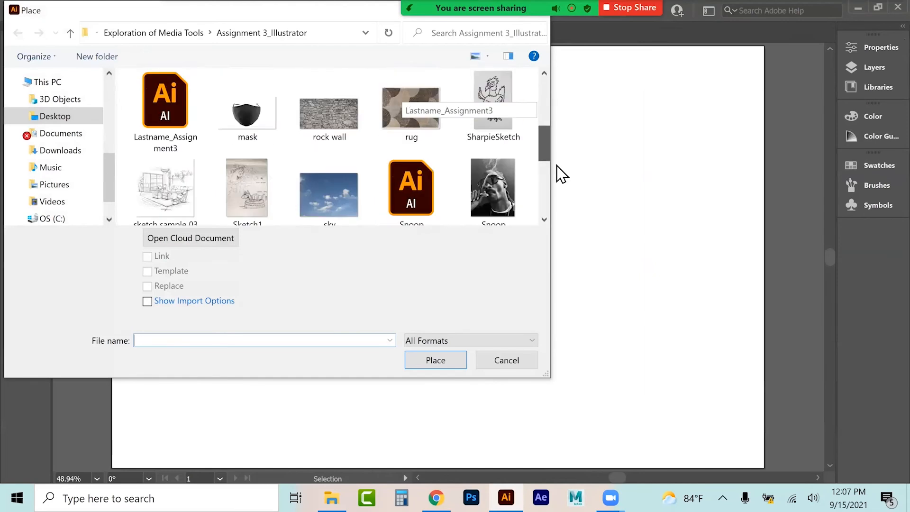
pyautogui.click(150, 192)
pyautogui.click(435, 360)
pyautogui.click(181, 81)
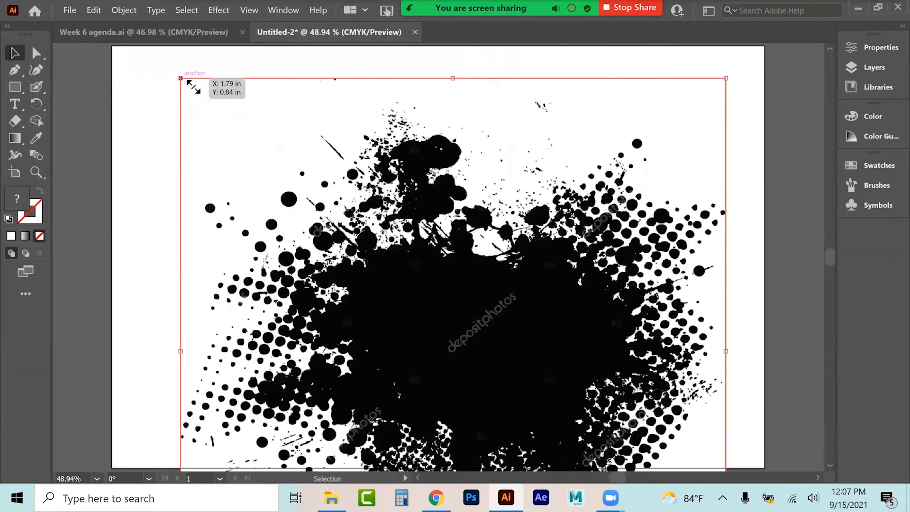
# Step: Scale the splatter image down and center it on the artboard
pyautogui.moveTo(726, 74); pyautogui.dragTo(632, 252)
pyautogui.moveTo(415, 432); pyautogui.dragTo(436, 315)
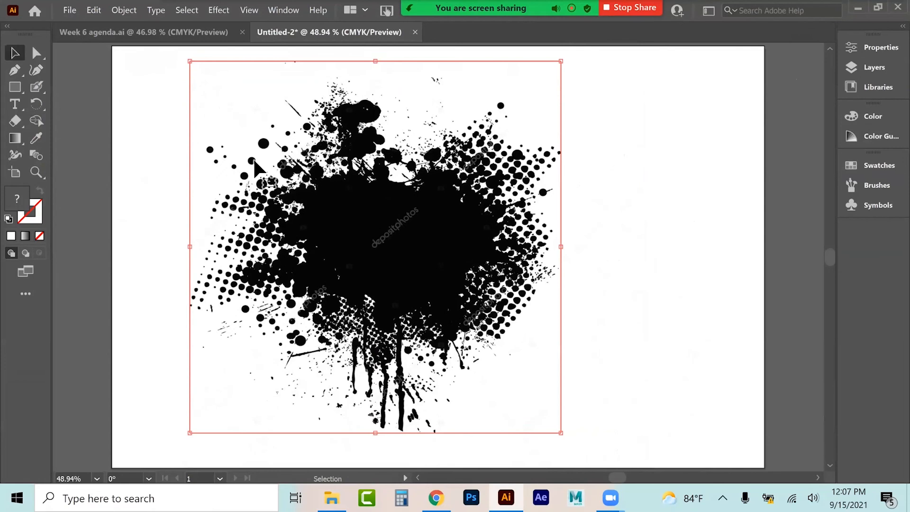
pyautogui.moveTo(376, 284); pyautogui.dragTo(363, 287)
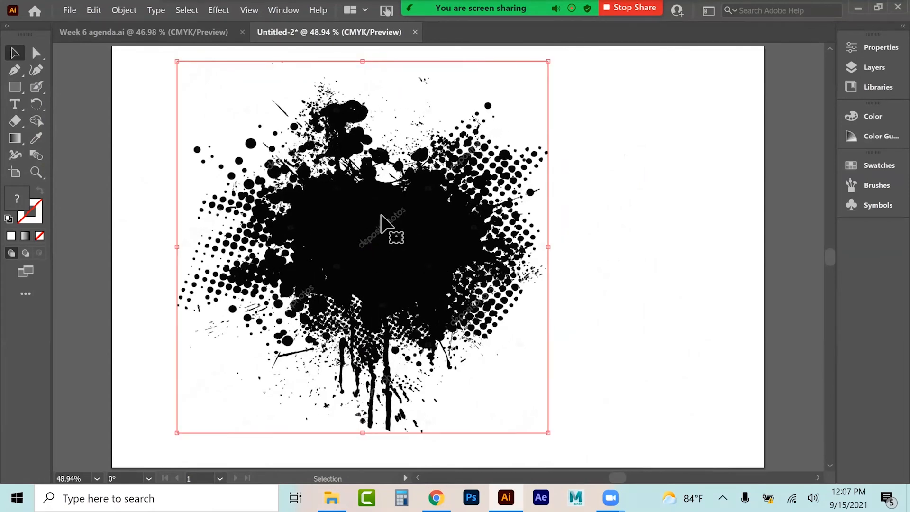
# Step: Image Trace the splatter with the Black and White Logo preset
pyautogui.click(876, 47)
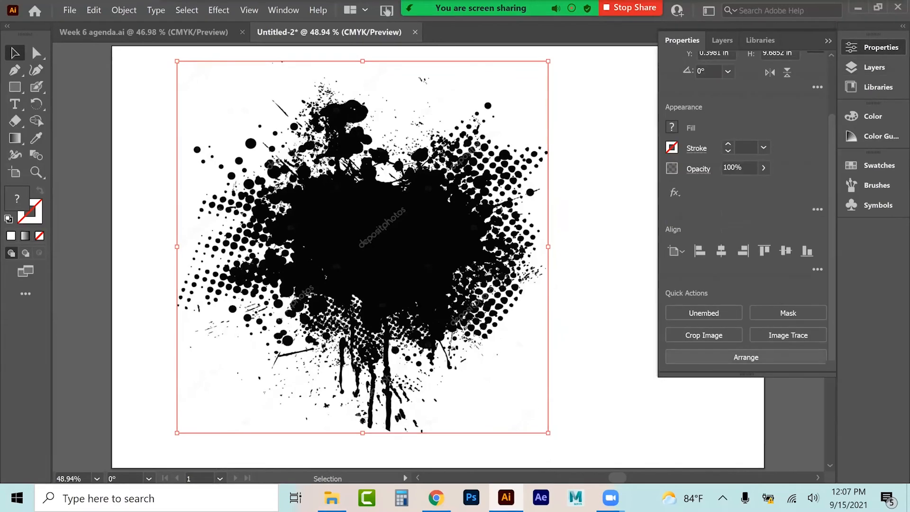
pyautogui.click(788, 335)
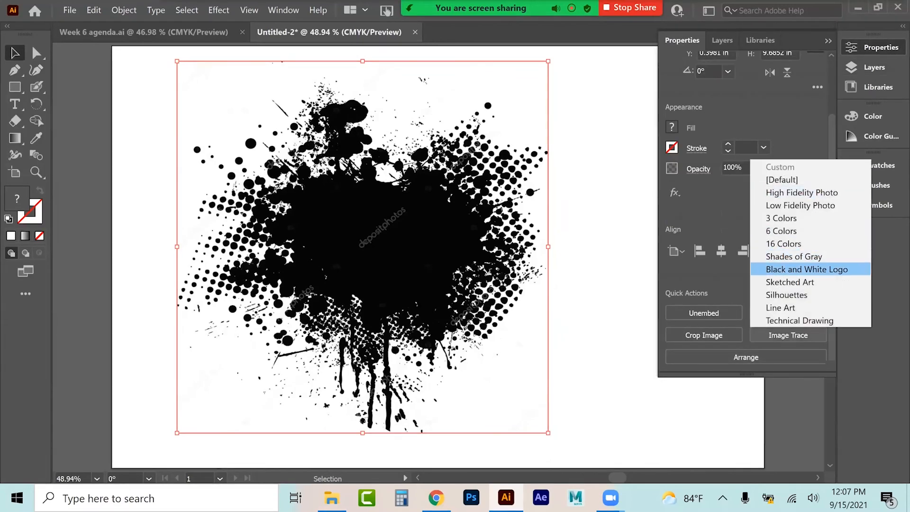
pyautogui.click(806, 269)
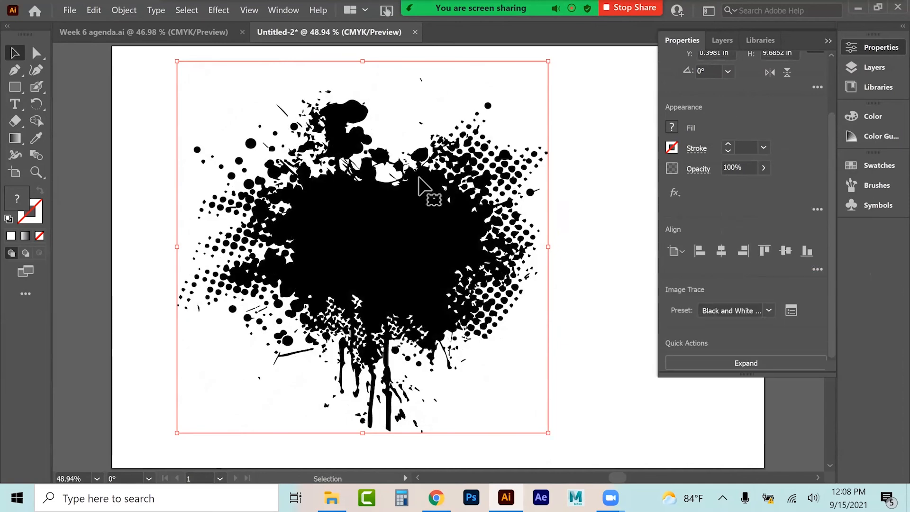
# Step: Review the Image Trace options, then expand the traced splatter
pyautogui.click(791, 310)
pyautogui.click(673, 411)
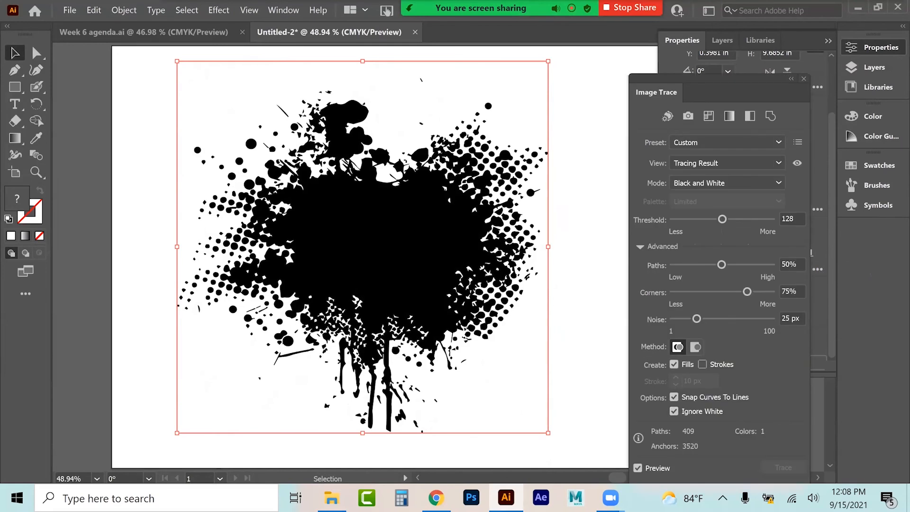
pyautogui.click(803, 79)
pyautogui.click(746, 363)
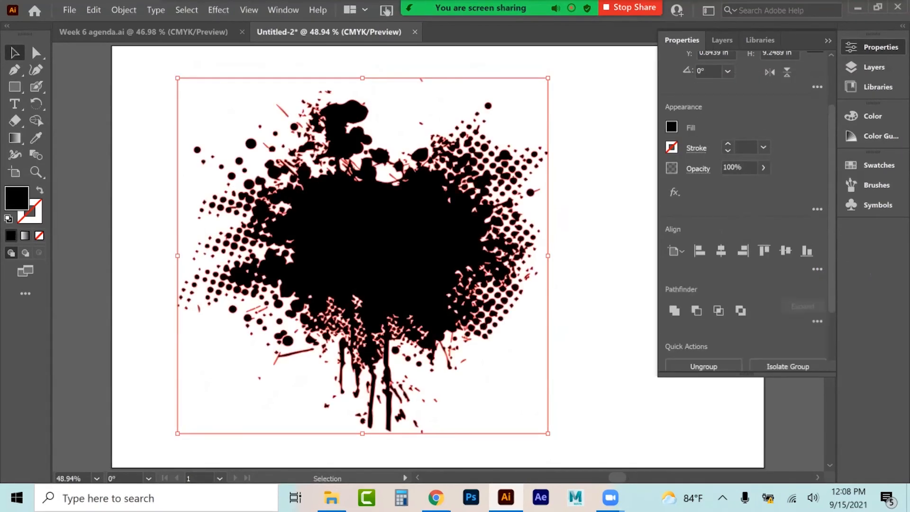
pyautogui.click(602, 303)
pyautogui.click(873, 47)
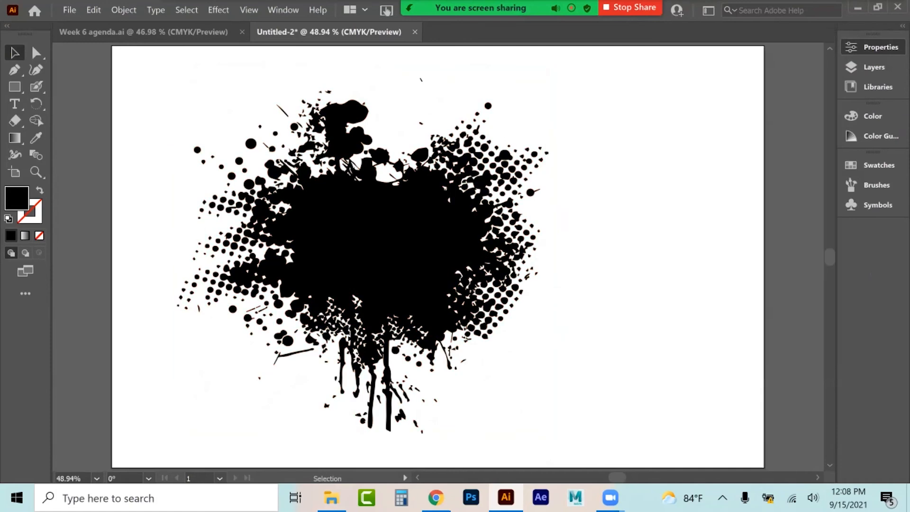
# Step: Move the traced splatter slightly to the right
pyautogui.moveTo(354, 235); pyautogui.dragTo(400, 245)
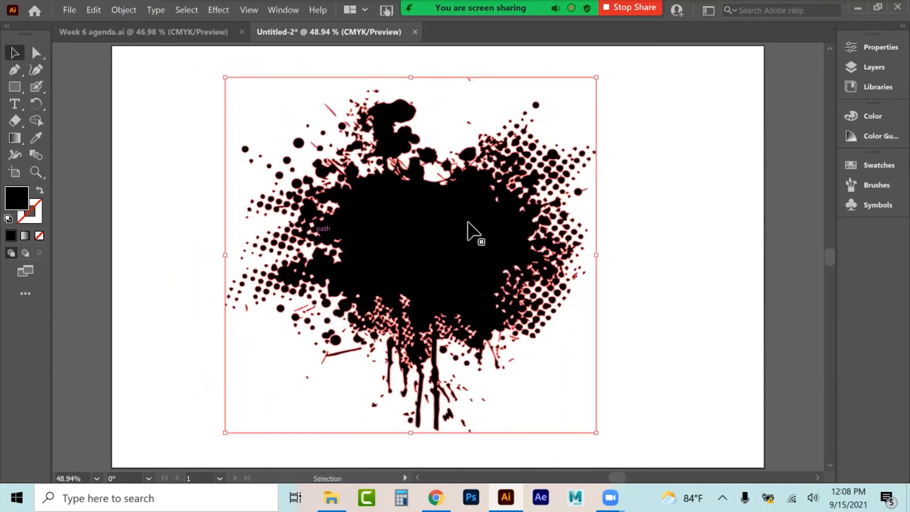
pyautogui.click(58, 131)
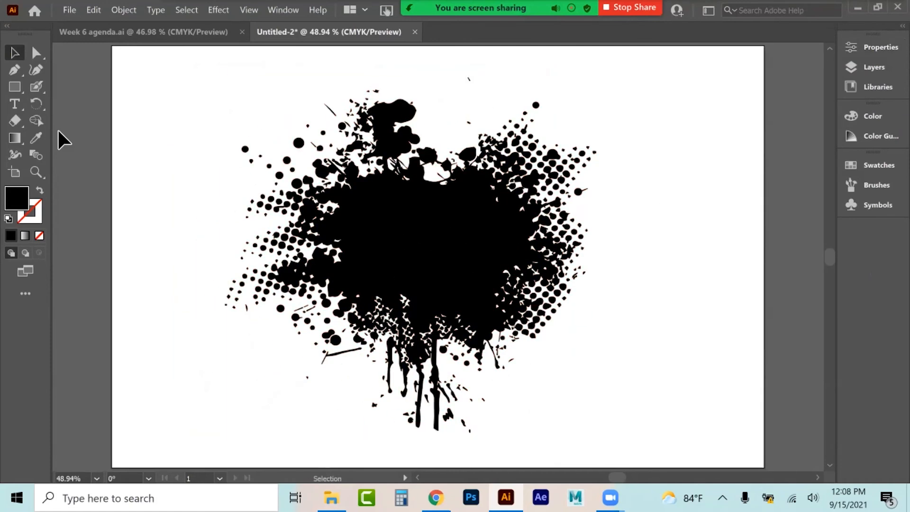
# Step: Create a point text reading LIVE TRACE to the left of the splatter and select it
pyautogui.click(15, 106)
pyautogui.click(172, 239)
pyautogui.press('BackSpace')
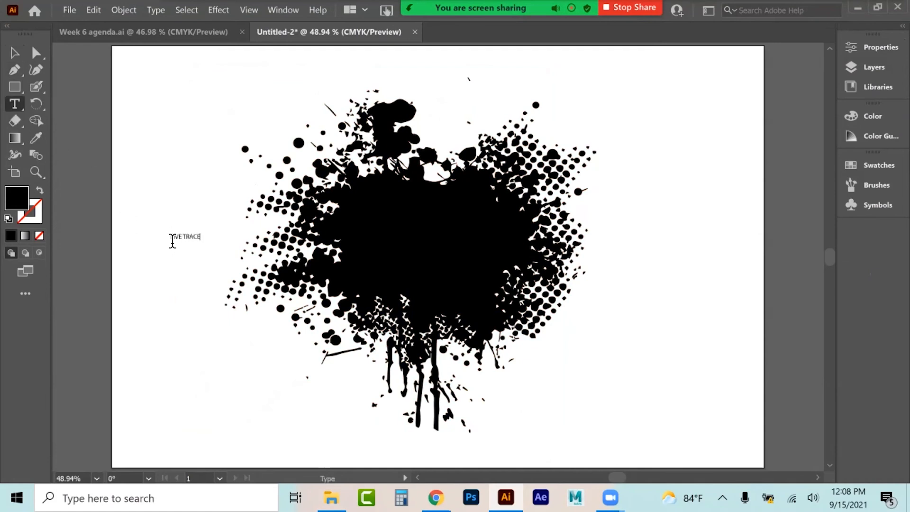
pyautogui.hotkey('ctrl', 'a')
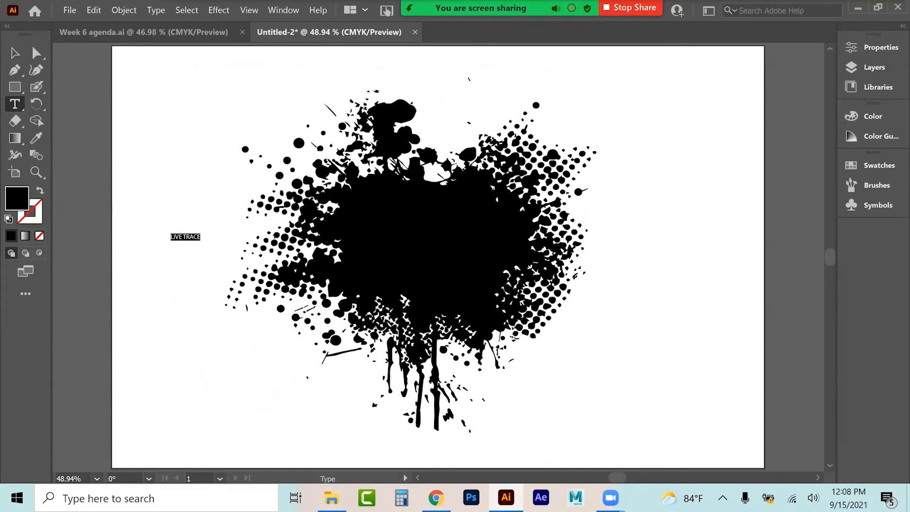
# Step: Set the LIVE TRACE text's font to EthnocentricRg-Regular
pyautogui.click(874, 47)
pyautogui.click(814, 317)
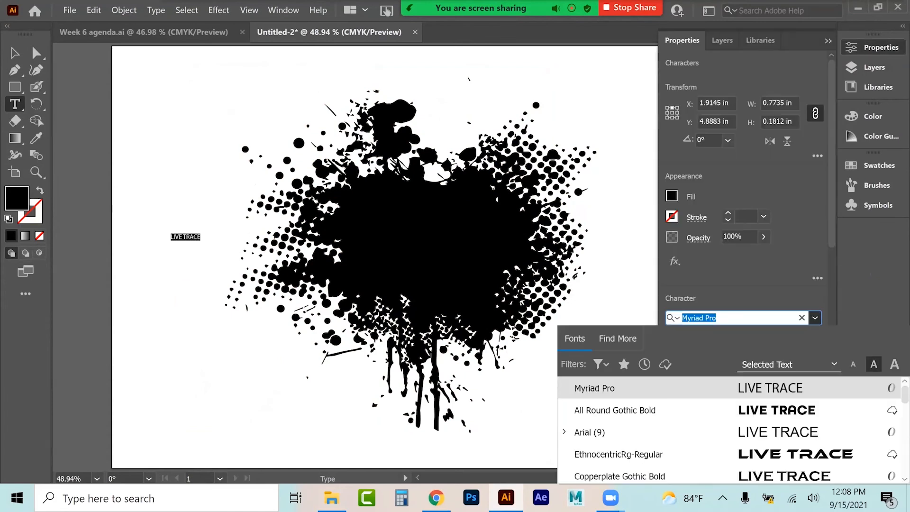
pyautogui.click(664, 455)
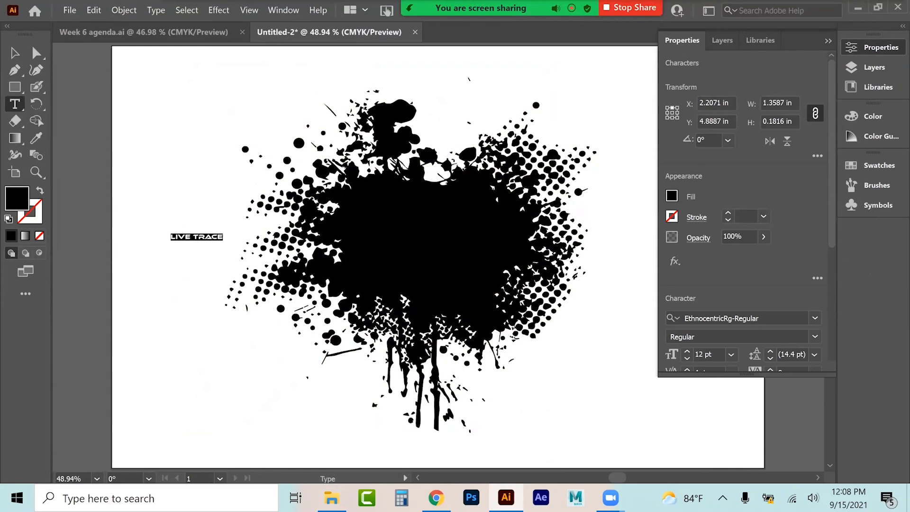
# Step: Set the text size to 72 pt and stretch the text wider so it spans across the splatter
pyautogui.click(731, 354)
pyautogui.click(744, 339)
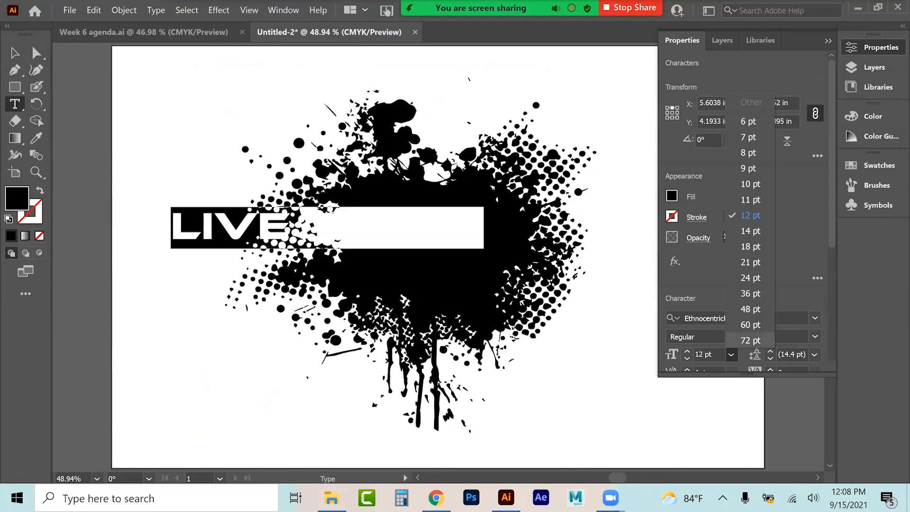
pyautogui.click(15, 53)
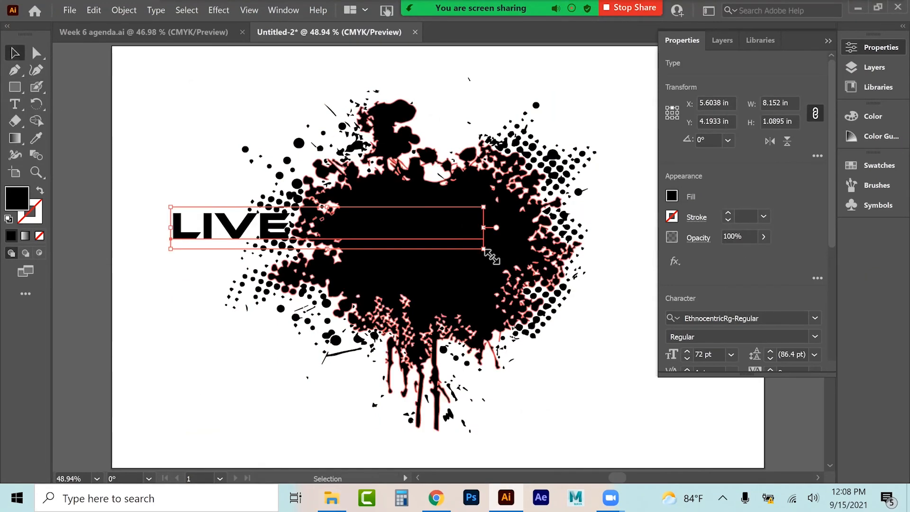
pyautogui.moveTo(592, 274)
pyautogui.mouseDown()
pyautogui.moveTo(701, 294)
pyautogui.moveTo(667, 289)
pyautogui.mouseUp()
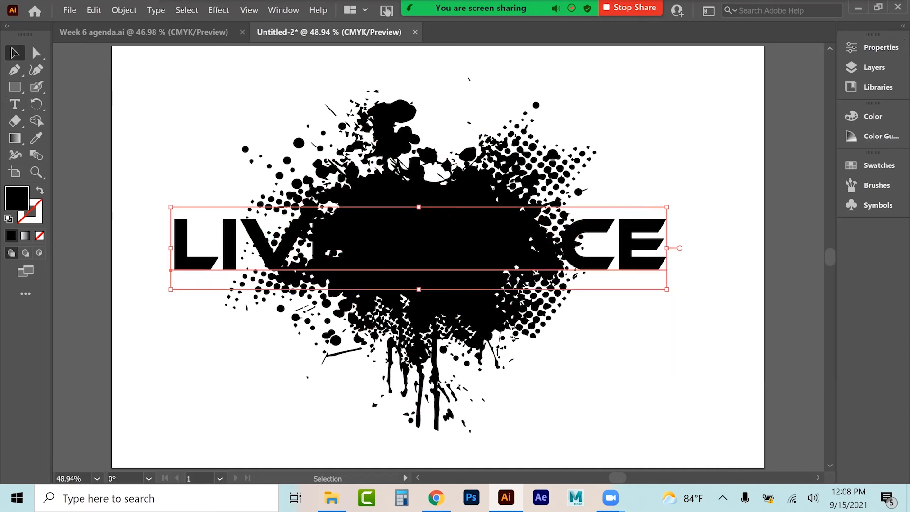
# Step: Fill the text with a white-to-black gradient at a 90° angle
pyautogui.click(25, 236)
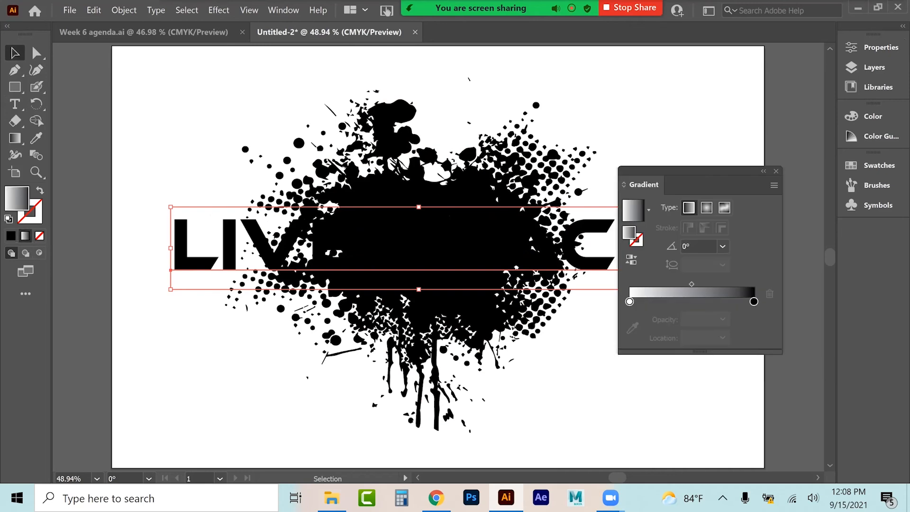
pyautogui.click(14, 53)
pyautogui.click(192, 164)
pyautogui.click(190, 245)
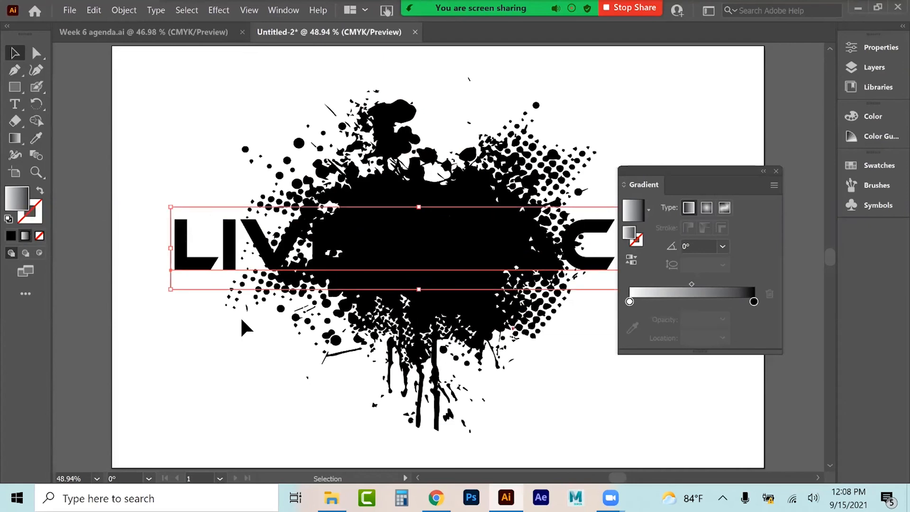
pyautogui.click(722, 246)
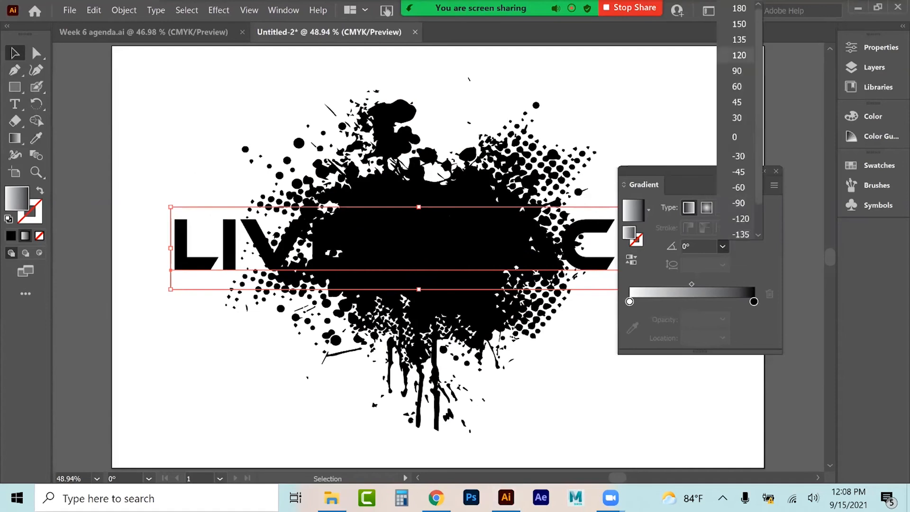
pyautogui.click(736, 70)
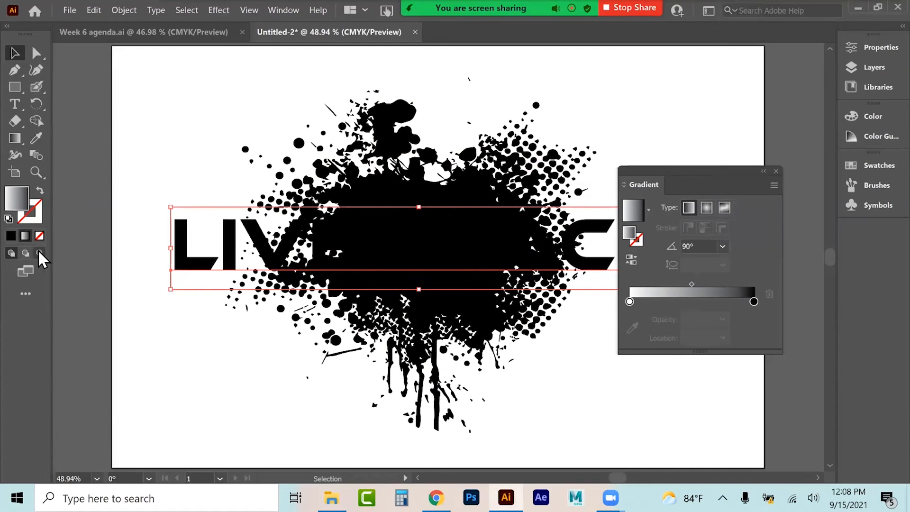
# Step: Convert the text to outlines and reapply the gradient at a 90° angle
pyautogui.rightClick(177, 234)
pyautogui.click(211, 324)
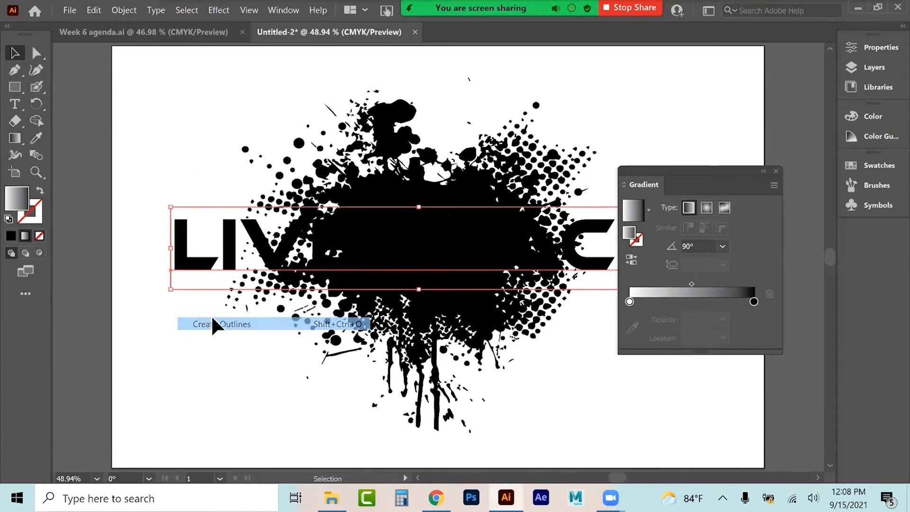
pyautogui.click(26, 238)
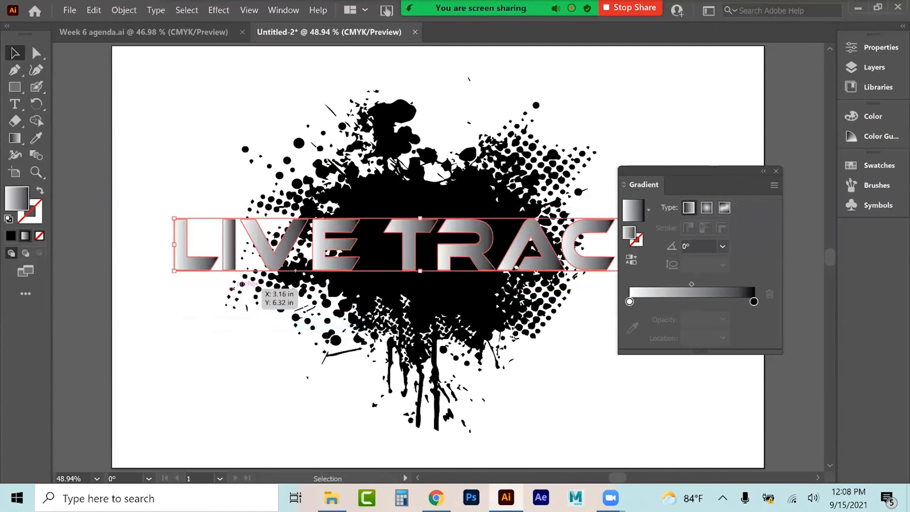
pyautogui.click(722, 246)
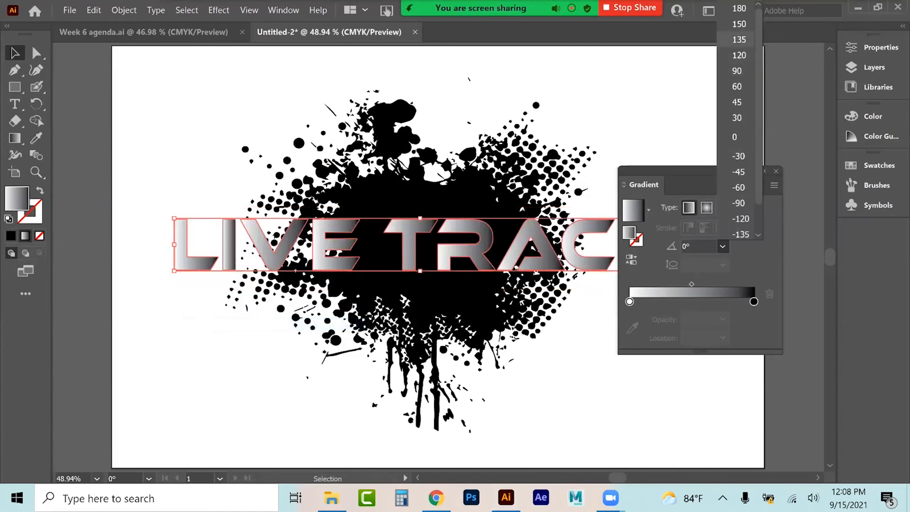
pyautogui.click(734, 71)
# Step: Apply the Orange, Yellow gradient preset to the outlined title and close the Gradient panel
pyautogui.doubleClick(753, 302)
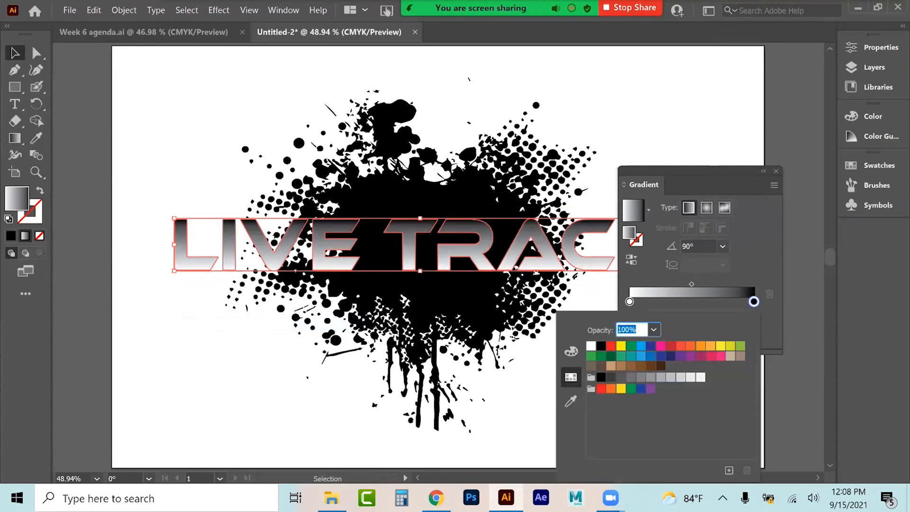
pyautogui.press('Escape')
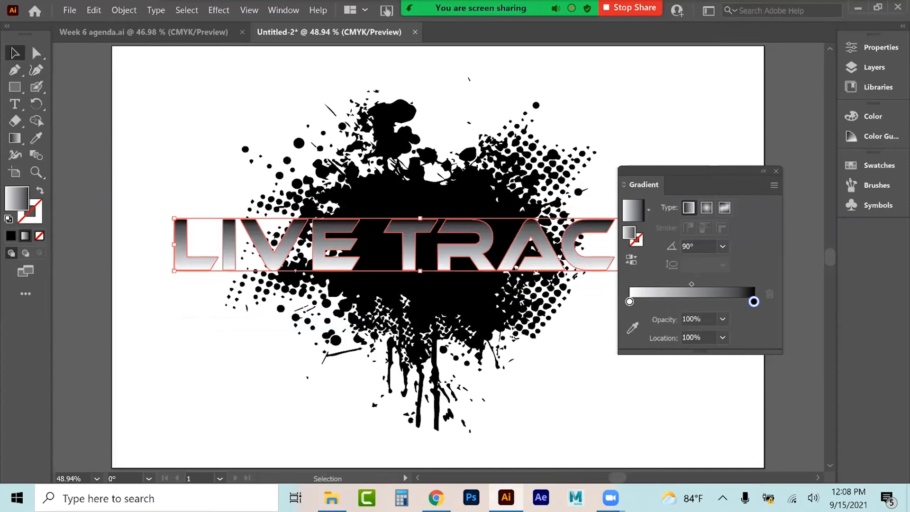
pyautogui.click(773, 185)
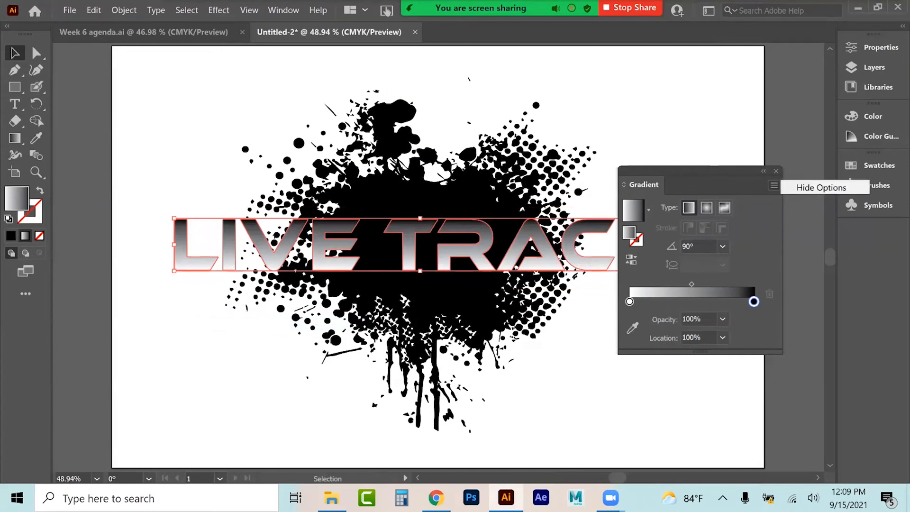
pyautogui.click(648, 210)
pyautogui.click(648, 210)
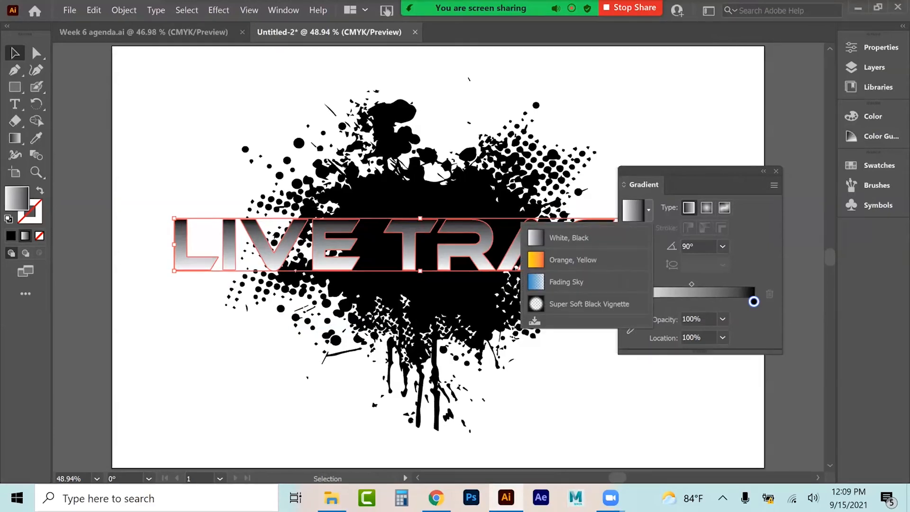
pyautogui.click(585, 258)
pyautogui.moveTo(585, 258); pyautogui.dragTo(586, 258)
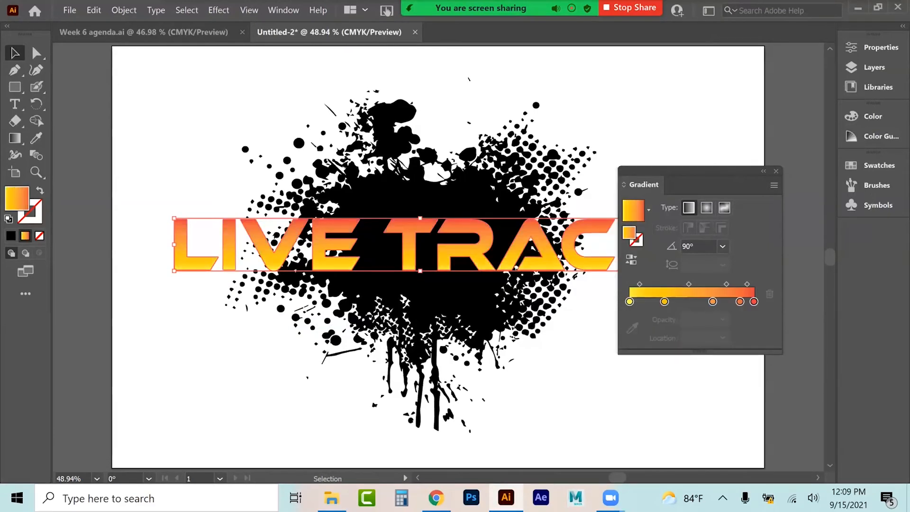
pyautogui.click(776, 171)
pyautogui.click(739, 184)
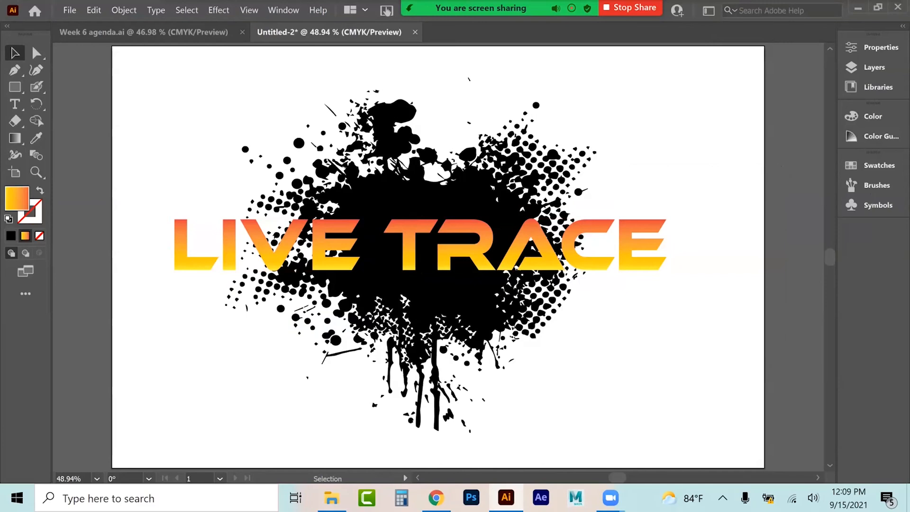
# Step: Nudge a copy of the outlined title slightly downward and fill it black
pyautogui.click(402, 232)
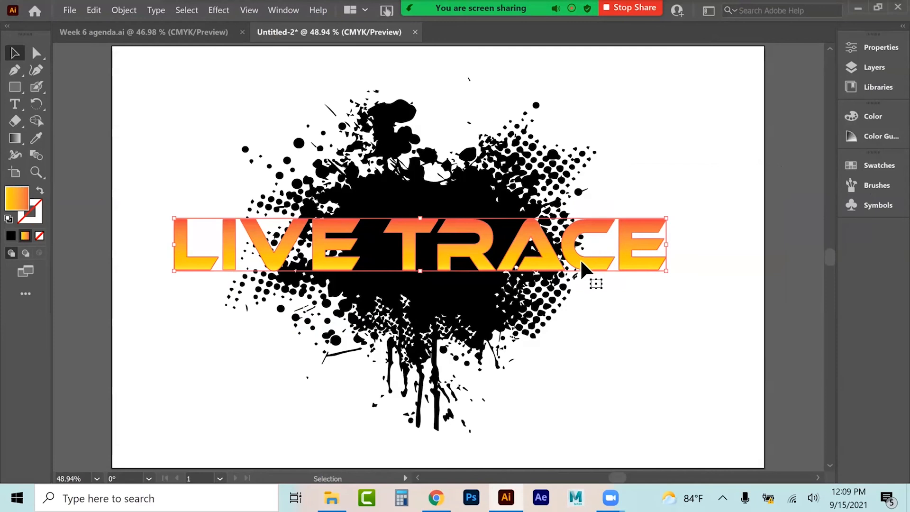
pyautogui.moveTo(580, 259)
pyautogui.mouseDown()
pyautogui.moveTo(578, 163)
pyautogui.moveTo(562, 113)
pyautogui.moveTo(584, 215)
pyautogui.moveTo(584, 274)
pyautogui.mouseUp()
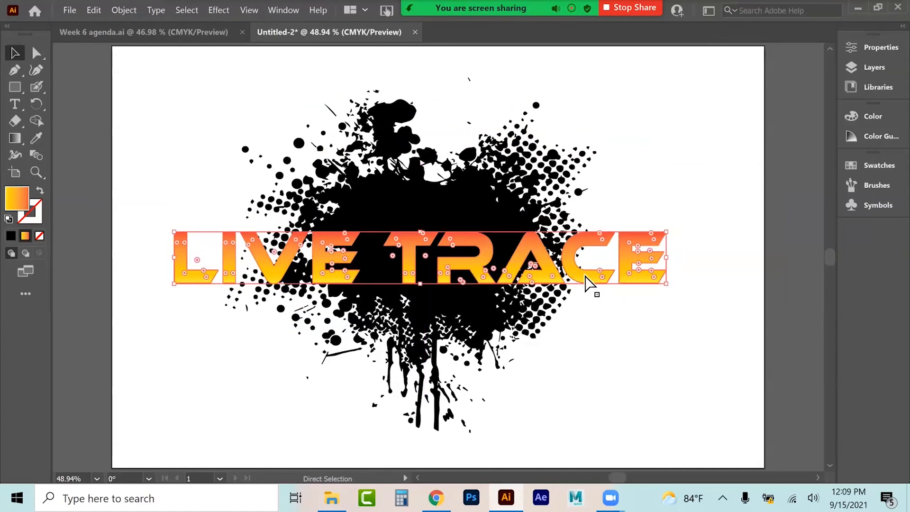
pyautogui.click(12, 236)
pyautogui.click(149, 154)
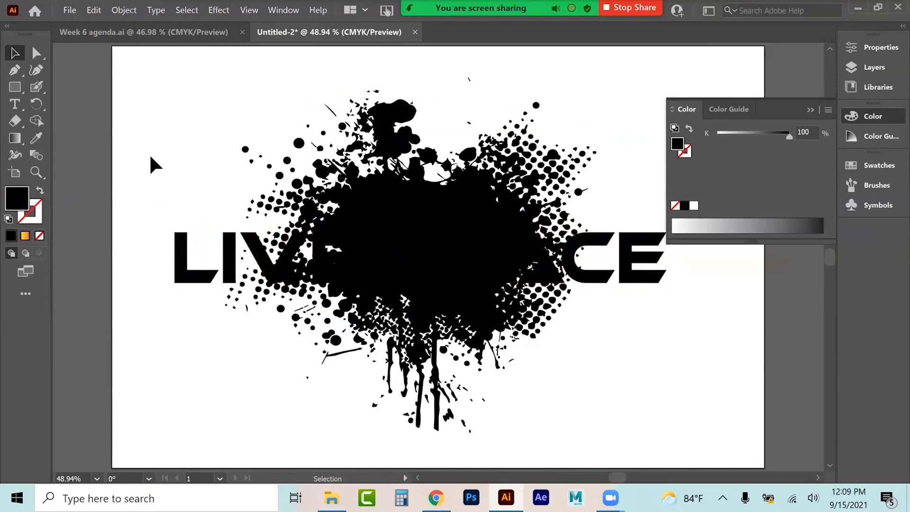
# Step: Paste the gradient title and place it slightly above and left of the black copy as a drop shadow
pyautogui.hotkey('ctrl', 'v')
pyautogui.moveTo(197, 261); pyautogui.dragTo(171, 263)
pyautogui.click(670, 253)
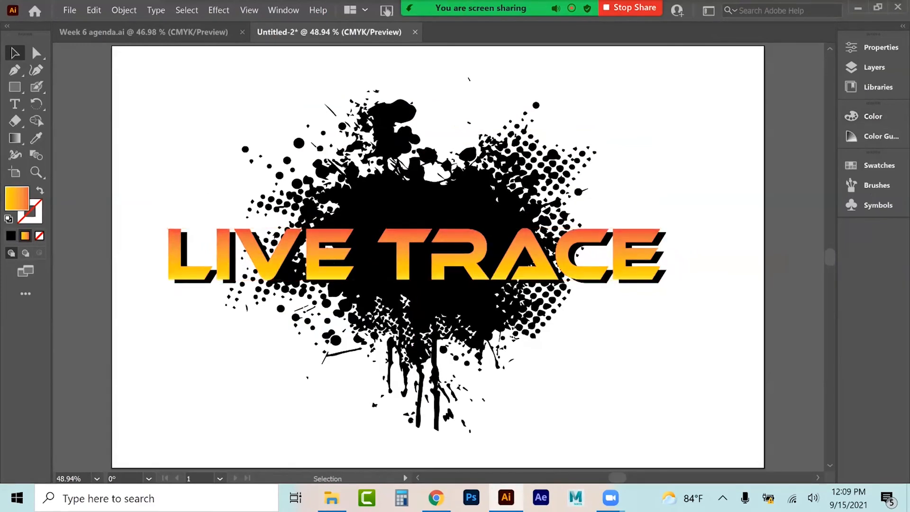
# Step: Move the gradient title aside and select the black title together with the splatter
pyautogui.click(526, 188)
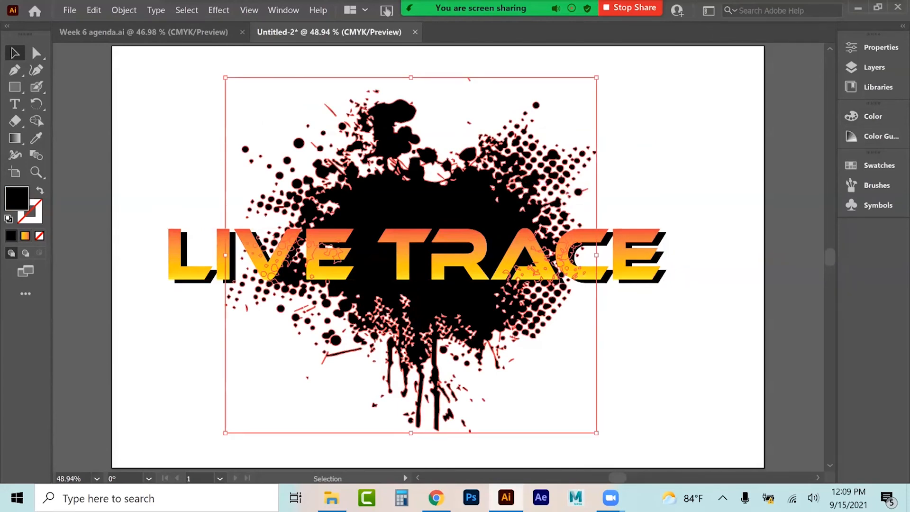
pyautogui.hotkey('ctrl', 'shift', 'a')
pyautogui.click(333, 277)
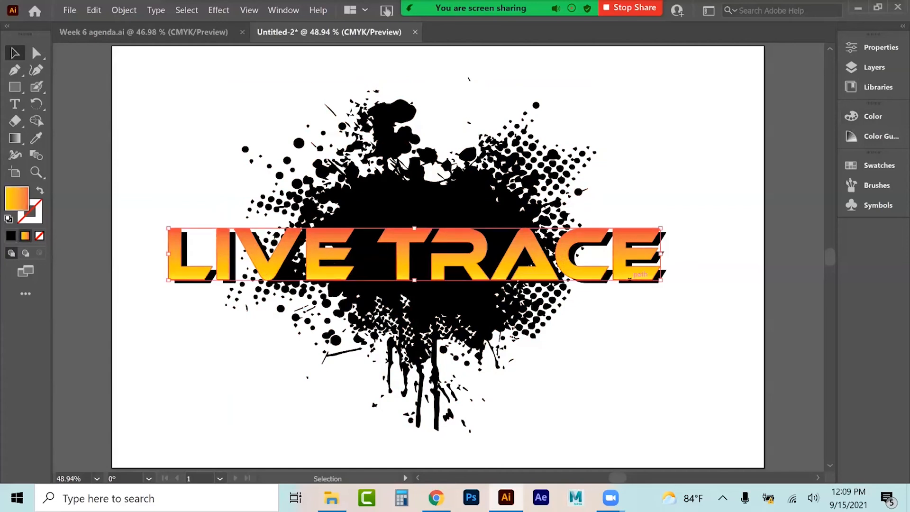
pyautogui.moveTo(269, 274)
pyautogui.mouseDown()
pyautogui.moveTo(212, 115)
pyautogui.moveTo(234, 166)
pyautogui.moveTo(246, 327)
pyautogui.moveTo(196, 369)
pyautogui.moveTo(211, 393)
pyautogui.moveTo(260, 142)
pyautogui.moveTo(188, 116)
pyautogui.moveTo(198, 202)
pyautogui.mouseUp()
pyautogui.click(274, 195)
pyautogui.click(199, 175)
pyautogui.moveTo(180, 237); pyautogui.dragTo(143, 81)
pyautogui.moveTo(324, 314); pyautogui.dragTo(642, 137)
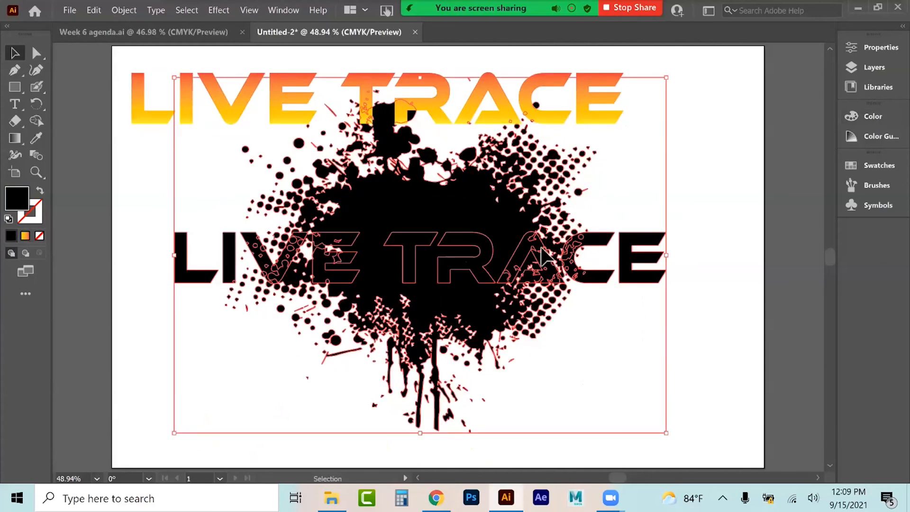
# Step: Review the selected group's properties and move the gradient title back over the black title
pyautogui.click(877, 48)
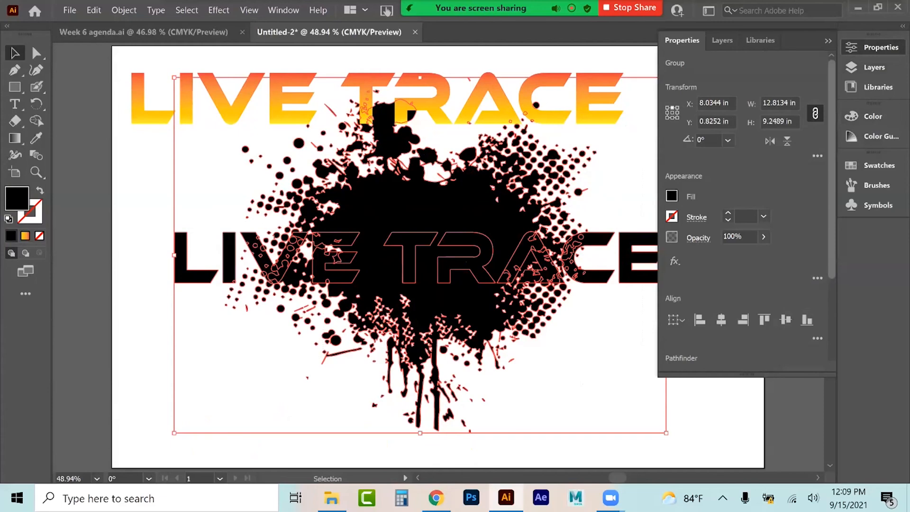
pyautogui.scroll(-2, 744, 213)
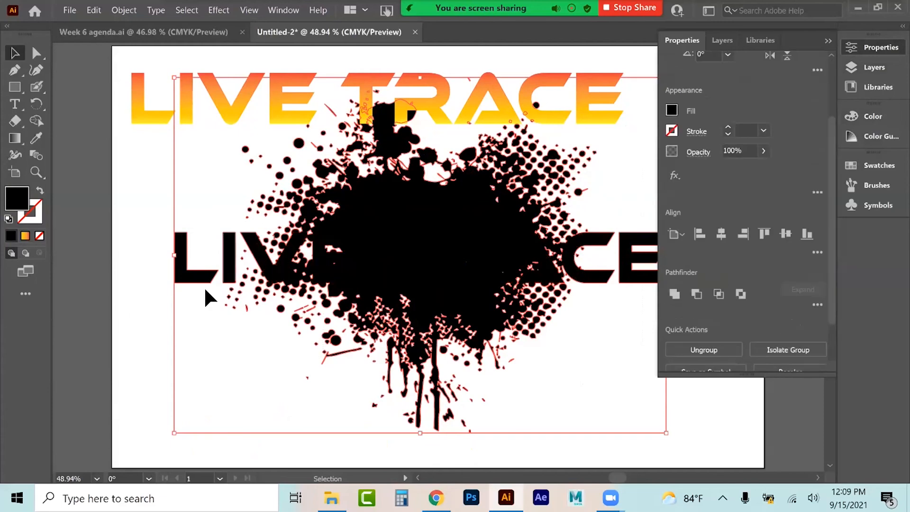
pyautogui.click(874, 48)
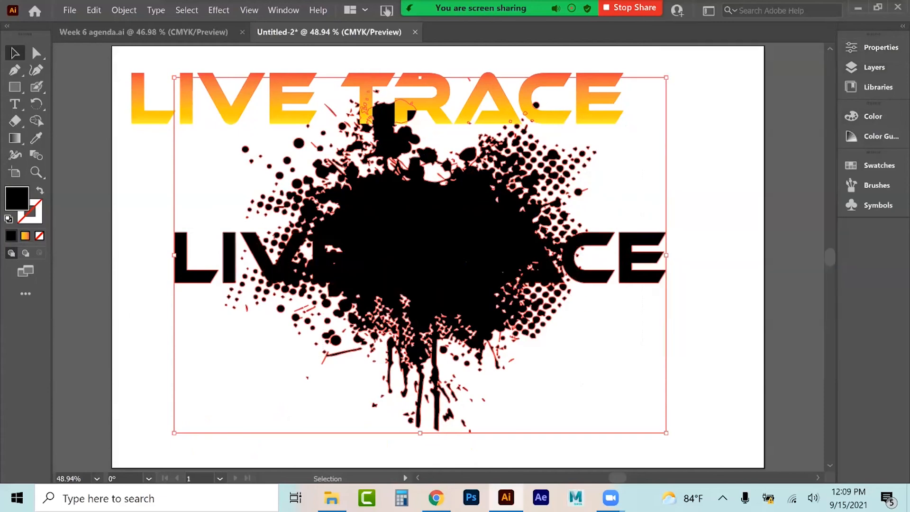
pyautogui.moveTo(147, 114)
pyautogui.mouseDown()
pyautogui.moveTo(166, 269)
pyautogui.moveTo(183, 269)
pyautogui.mouseUp()
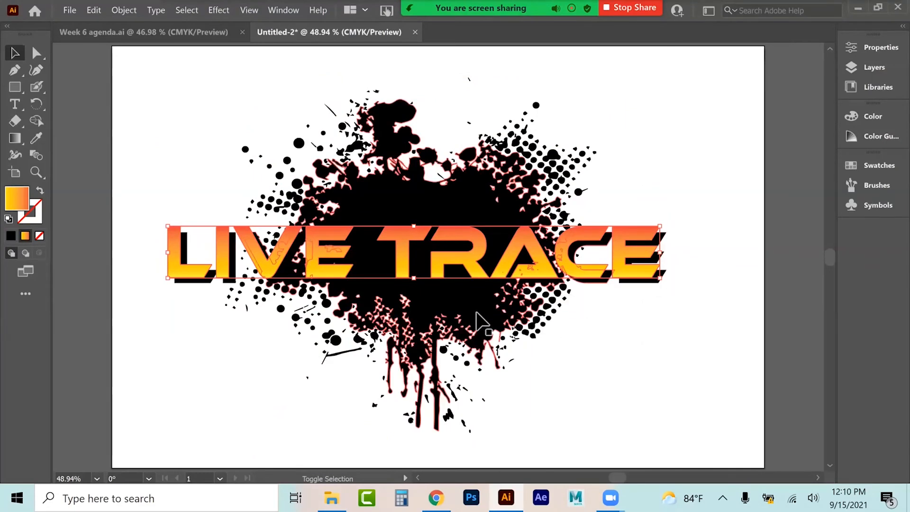
# Step: Try a Pathfinder operation on the whole artwork, then undo it and deselect
pyautogui.keyDown('shift'); pyautogui.click(393, 265); pyautogui.keyUp('shift')
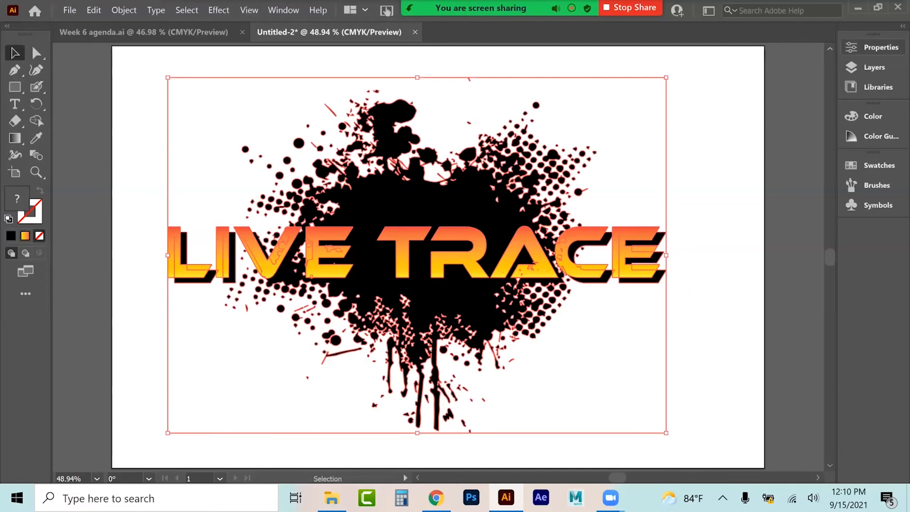
pyautogui.click(876, 47)
pyautogui.scroll(-3, 694, 308)
pyautogui.click(694, 308)
pyautogui.click(383, 277)
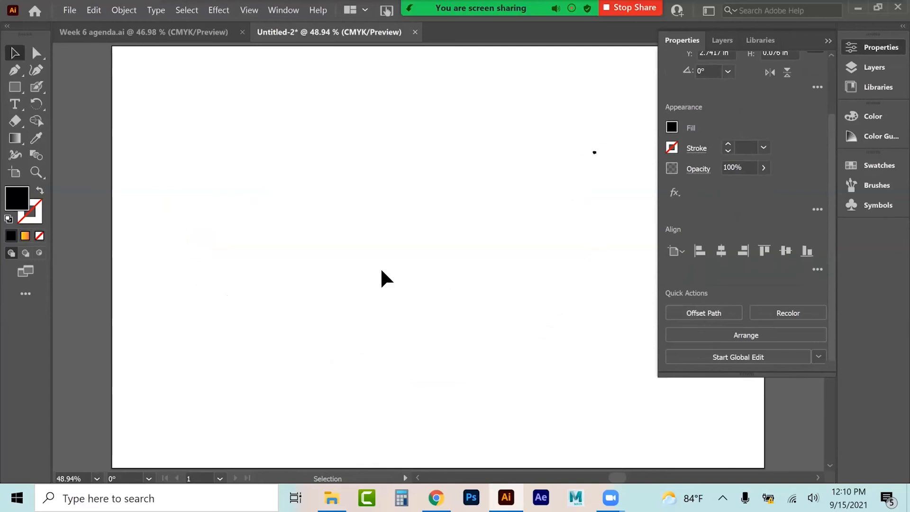
pyautogui.click(594, 152)
pyautogui.hotkey('ctrl', 'z')
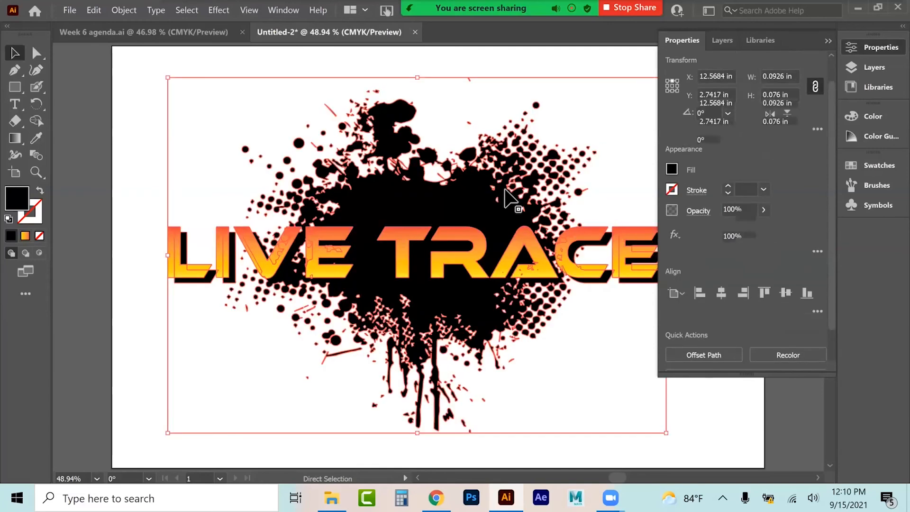
pyautogui.click(400, 322)
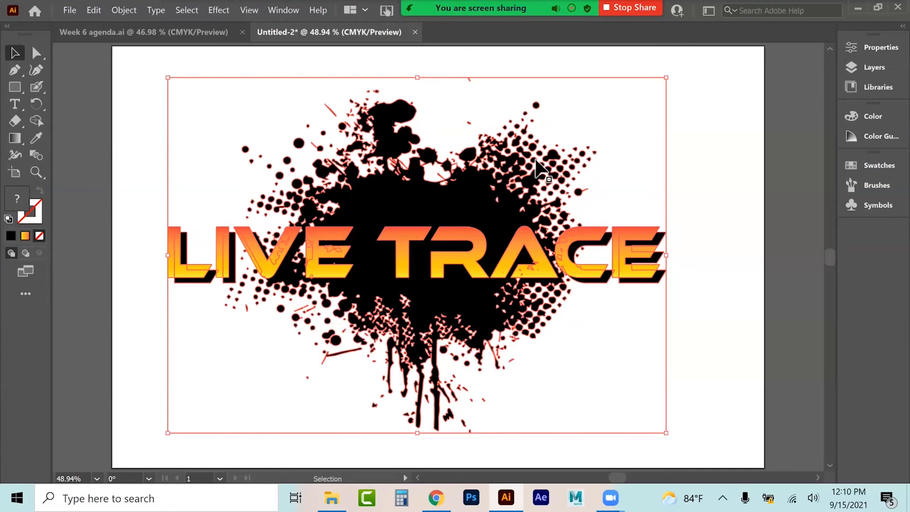
pyautogui.hotkey('ctrl', 'shift', 'a')
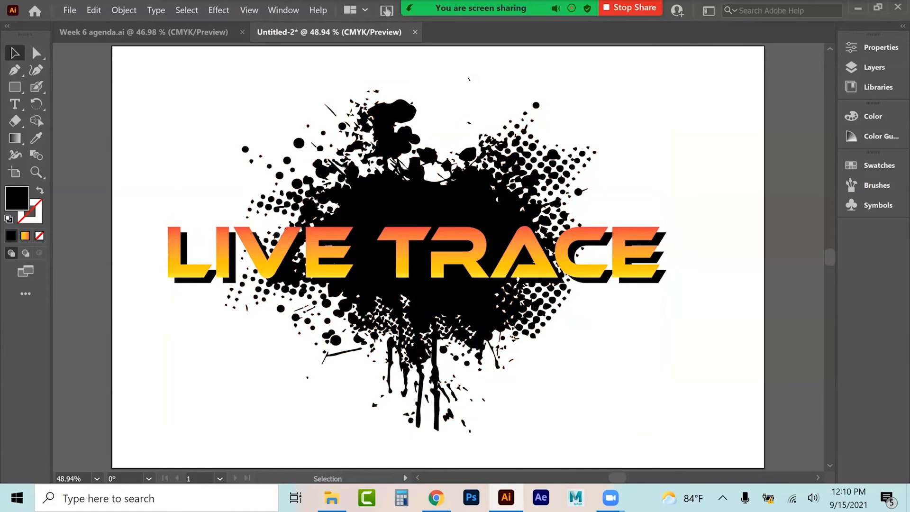